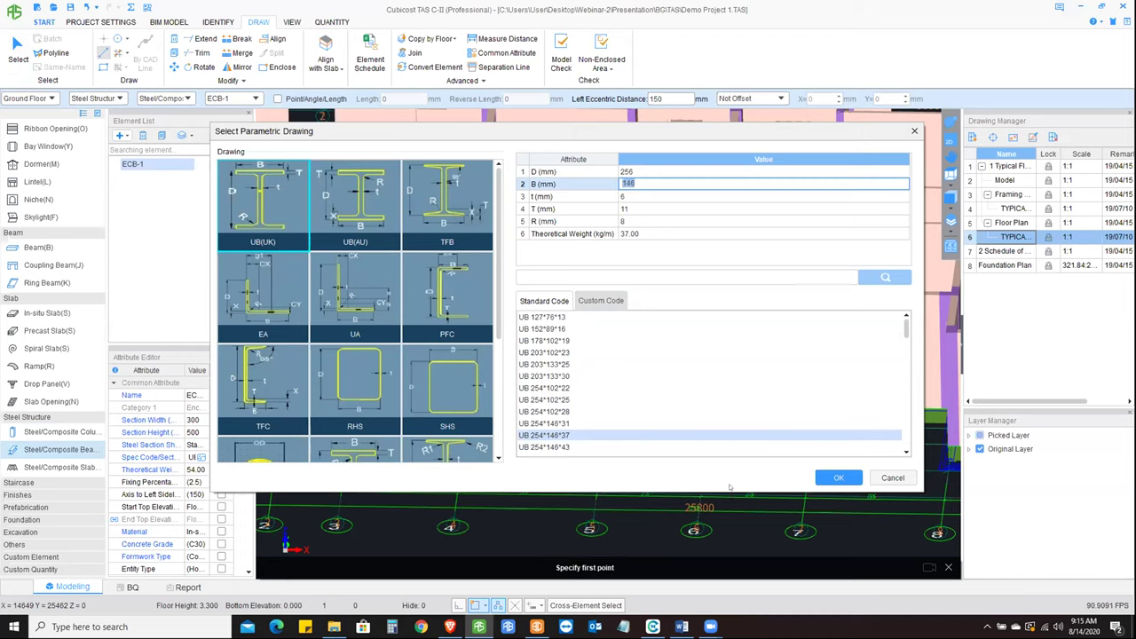
- Dismiss the steel beam section selection and view the Slimdek 225 profile parameters for a steel/composite slab
key(End)
key(Escape)
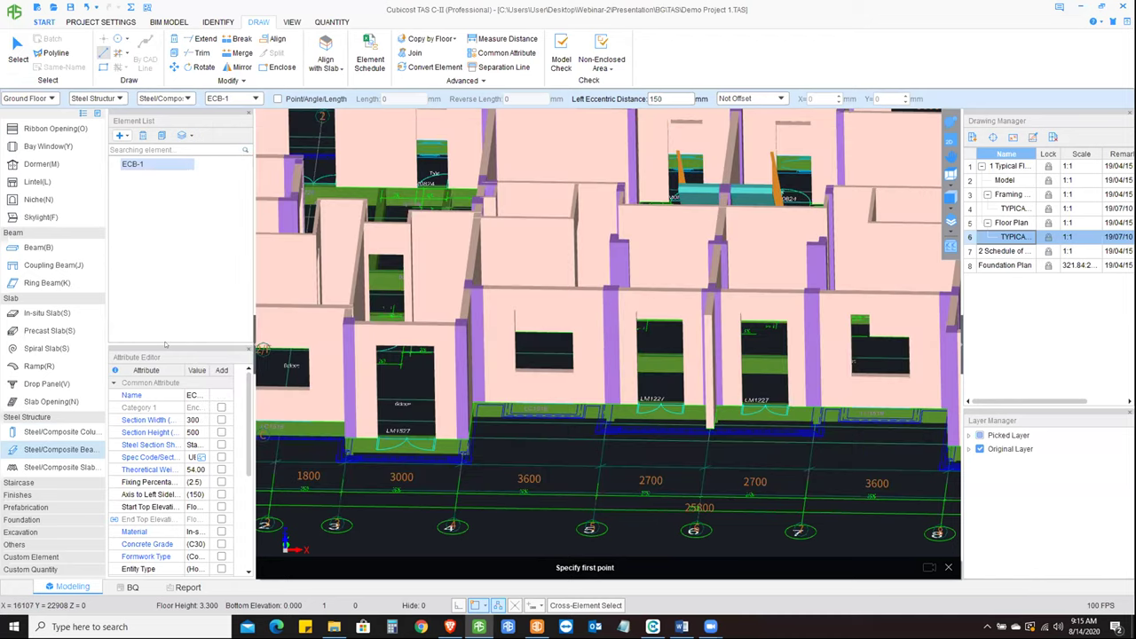
click(71, 467)
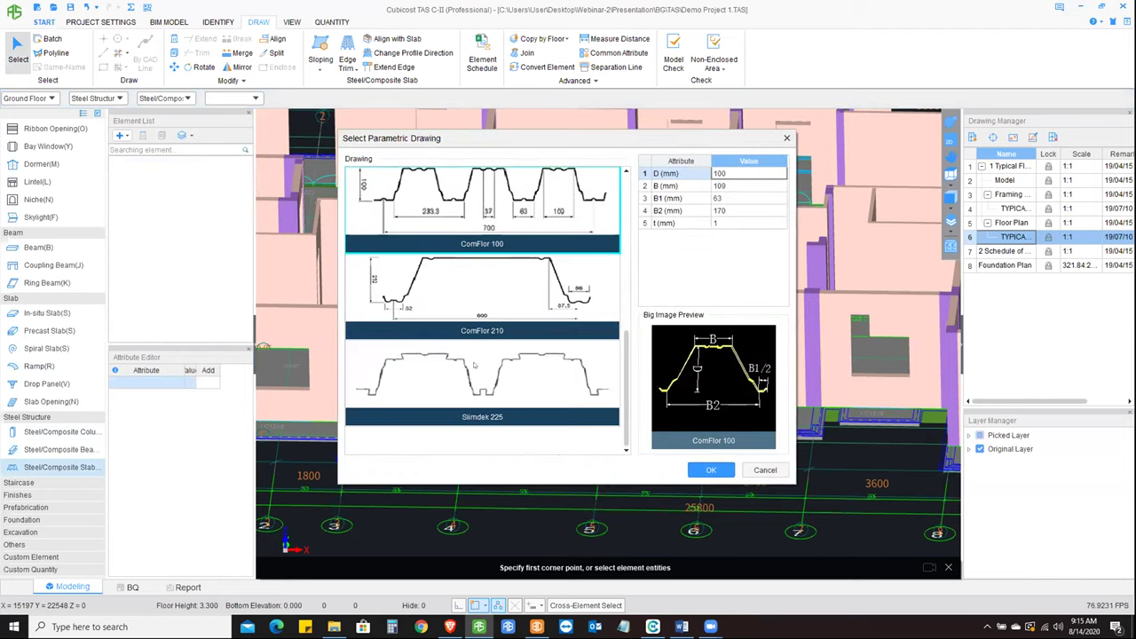
click(476, 367)
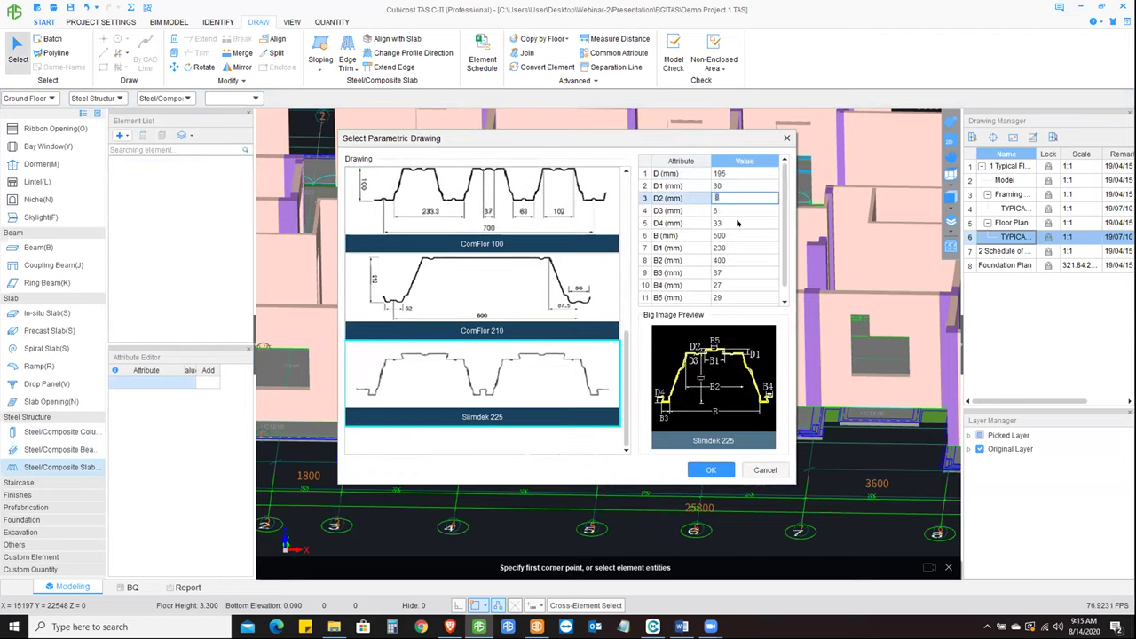
click(737, 223)
click(701, 468)
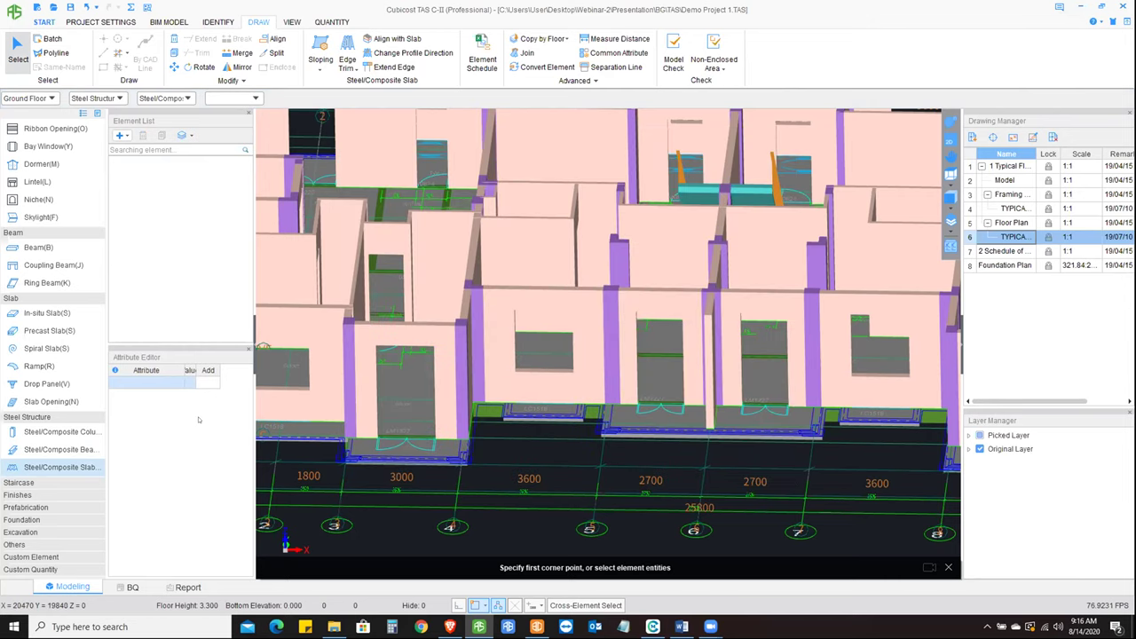
- Switch to the Staircase element type and open the parametric drawing selection for Staircase-1
click(59, 482)
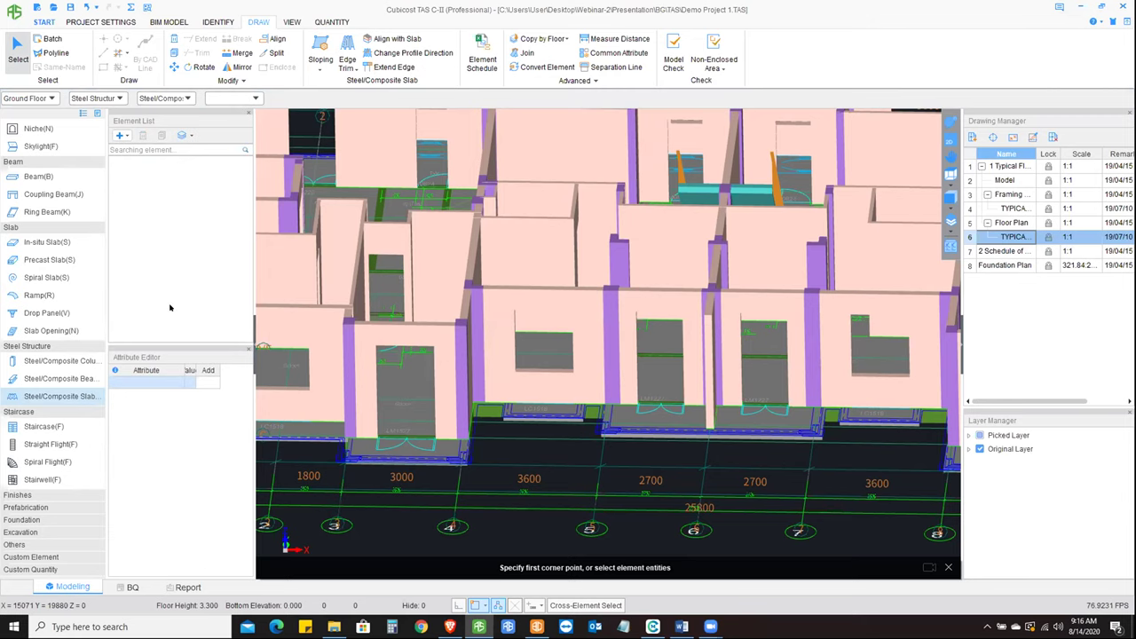
click(42, 426)
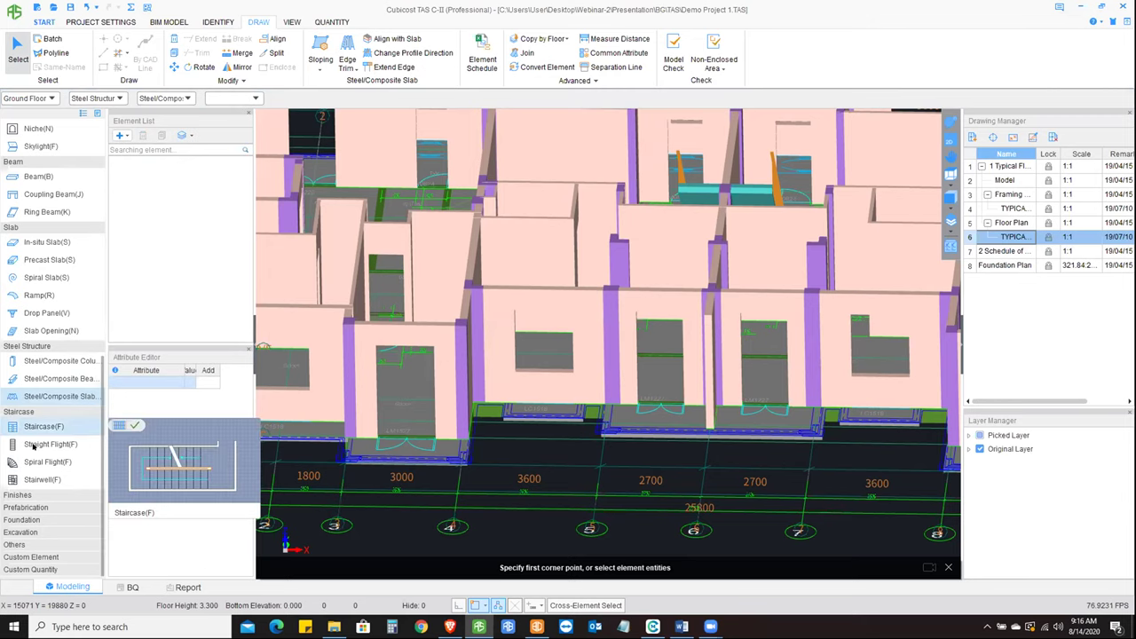
middle_drag(609, 326, 624, 330)
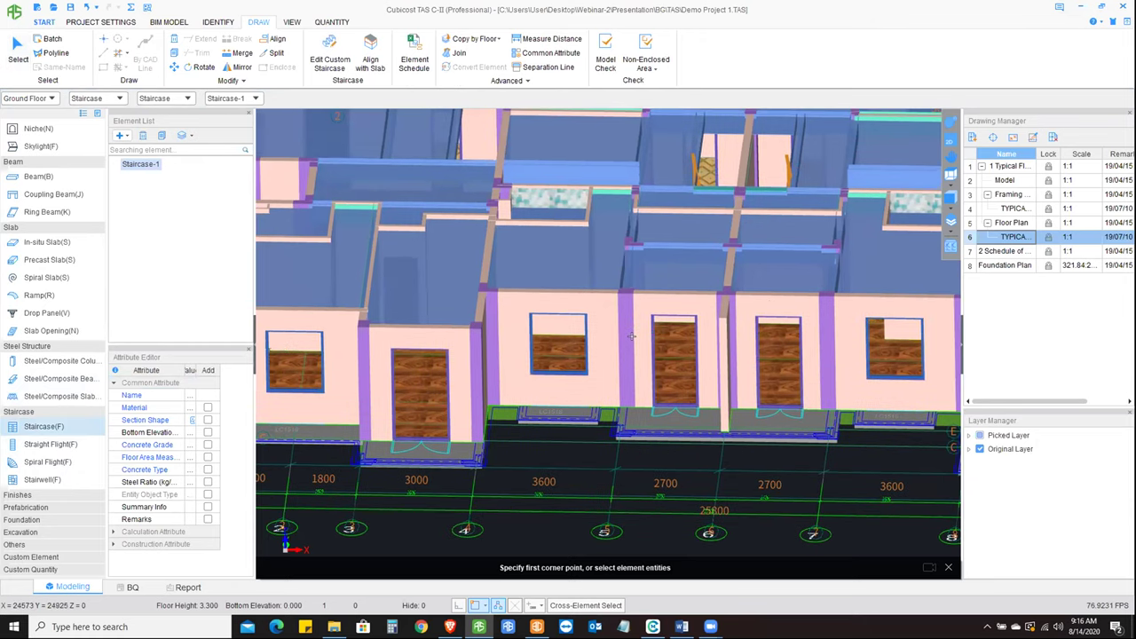
click(204, 184)
double_click(203, 184)
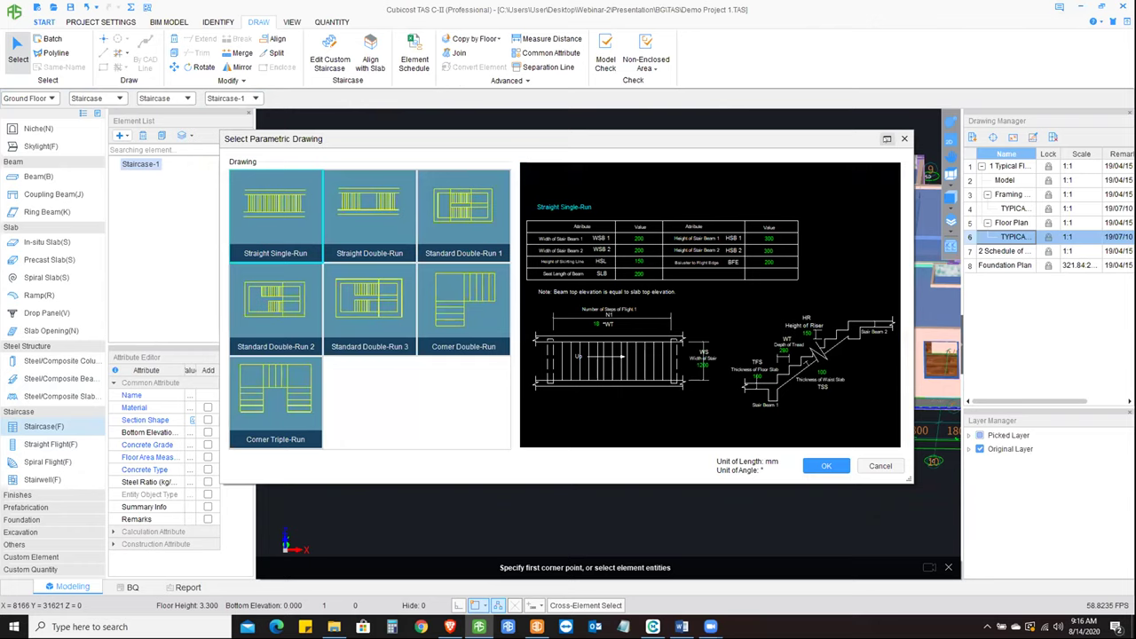
- Maximize the parametric drawing selection and preview the Straight Double-Run, Standard Double-Run 1 and Standard Double-Run 3 staircase types
click(887, 138)
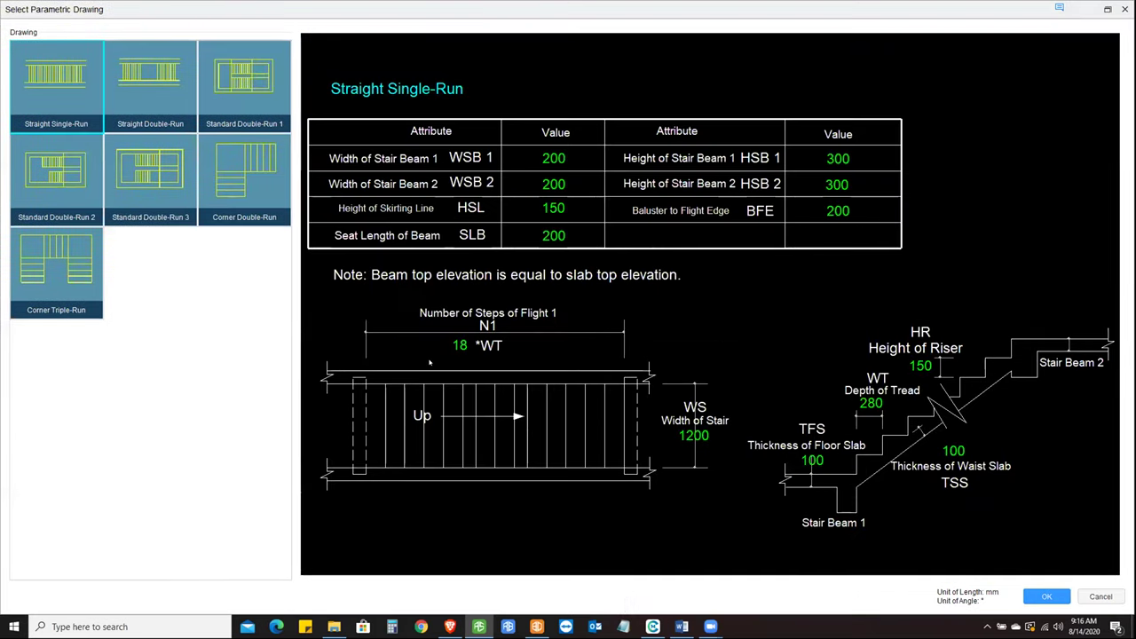
click(163, 128)
click(249, 82)
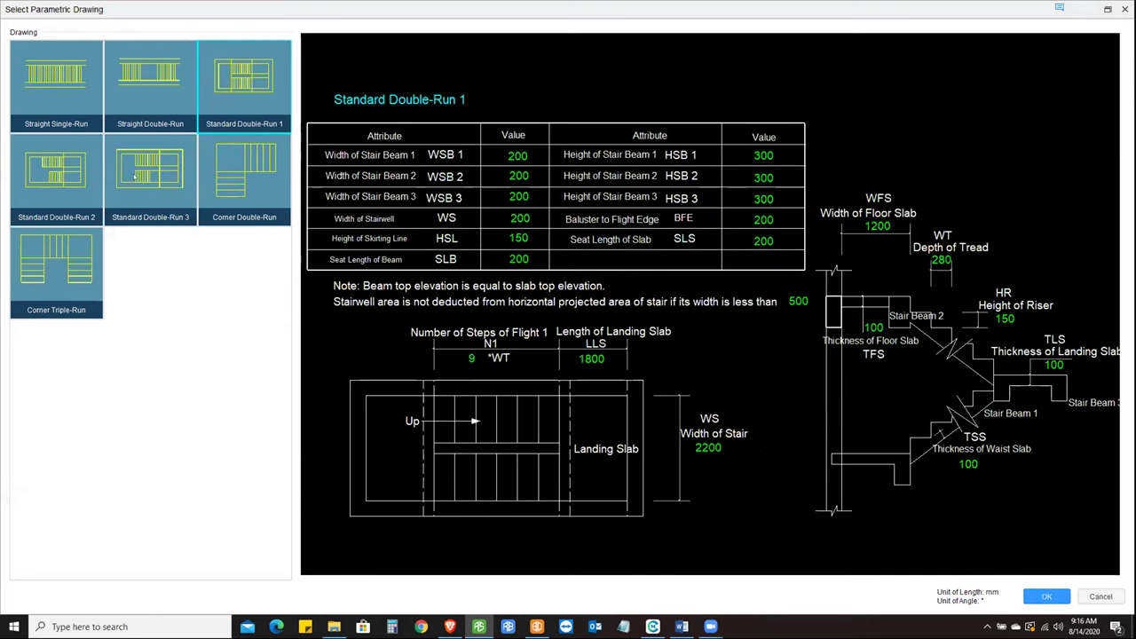
click(135, 222)
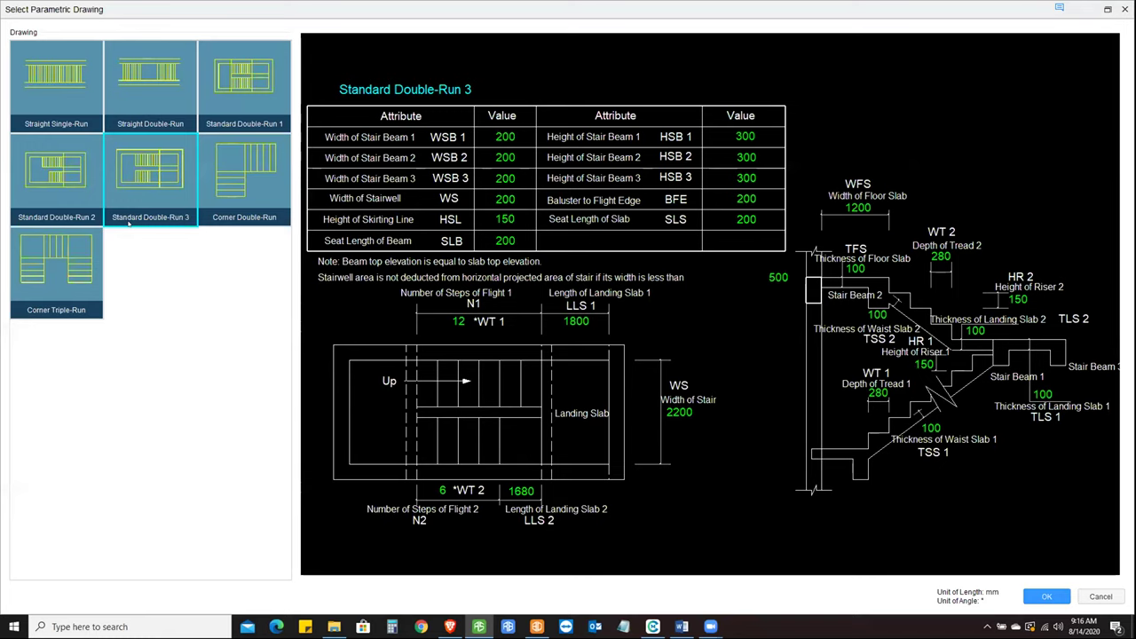
- Inspect the editable step, landing, stair width, floor slab and stair beam values of Standard Double-Run 3, and leave without applying
click(461, 321)
click(573, 321)
click(667, 411)
key(Tab)
key(Tab)
key(Tab)
key(Tab)
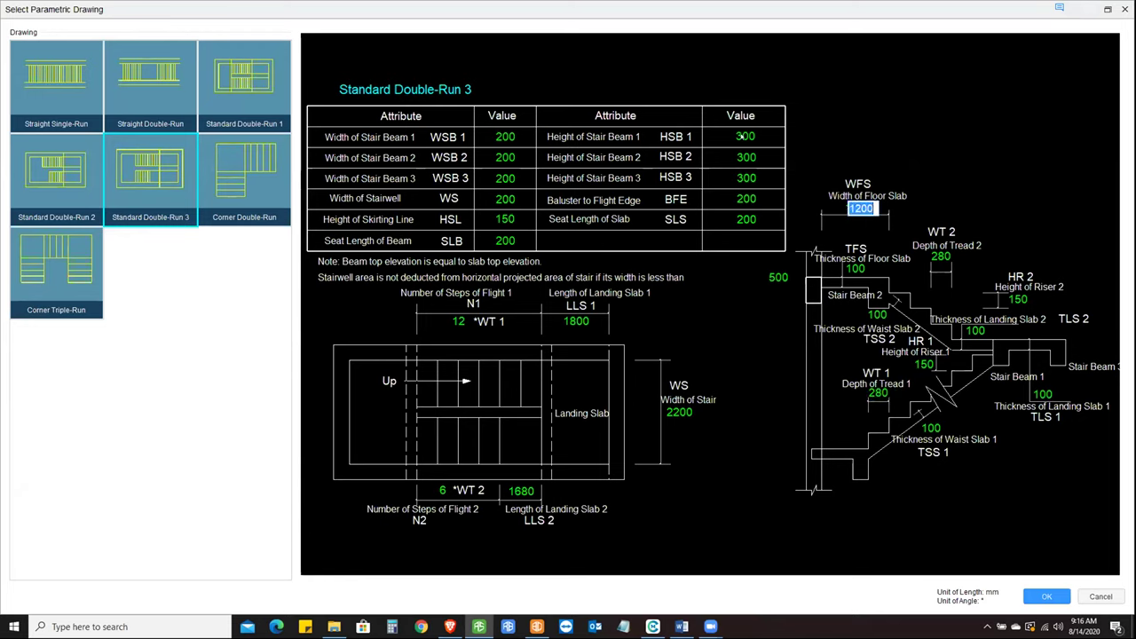
key(Tab)
key(Tab)
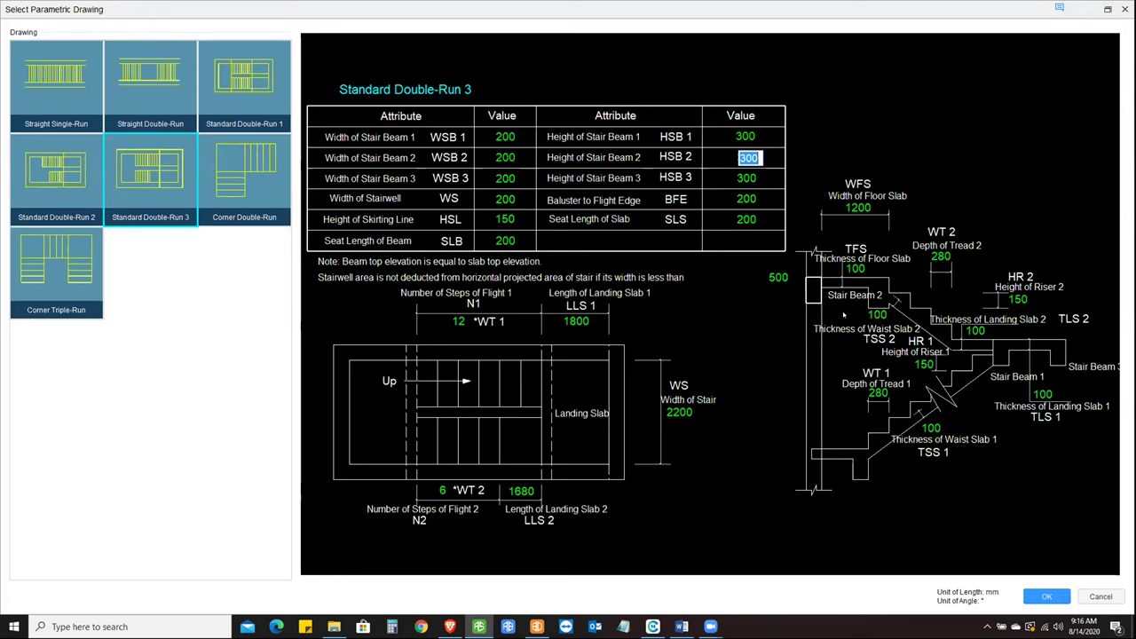
click(1093, 597)
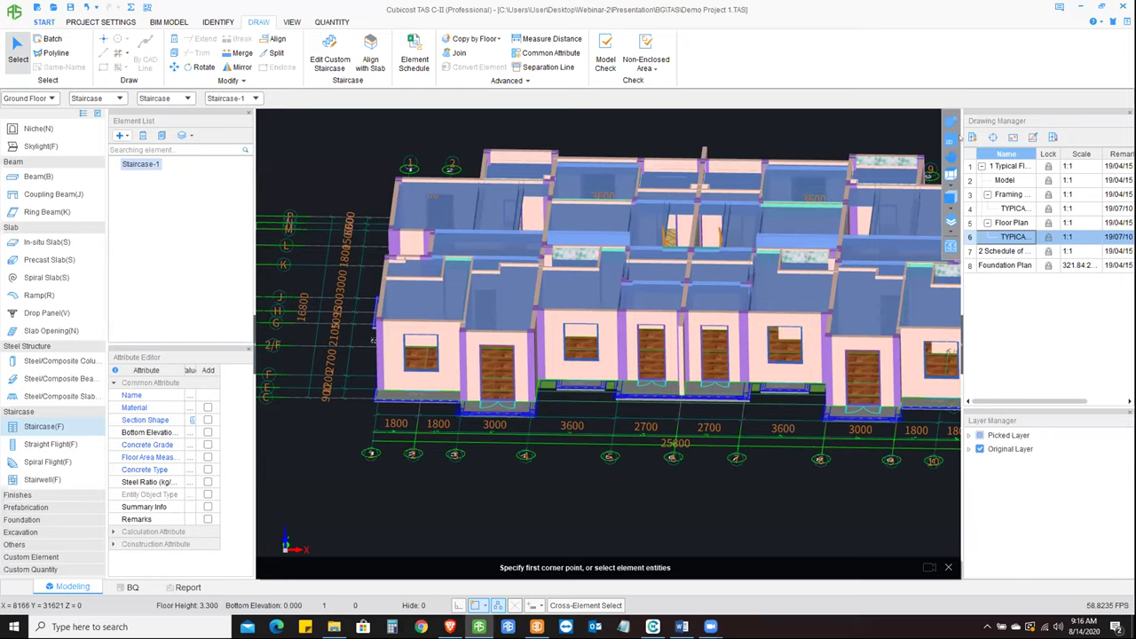
- Examine the existing staircase flights and railings in the middle of the ground floor model from several angles
click(946, 118)
drag(676, 256, 605, 339)
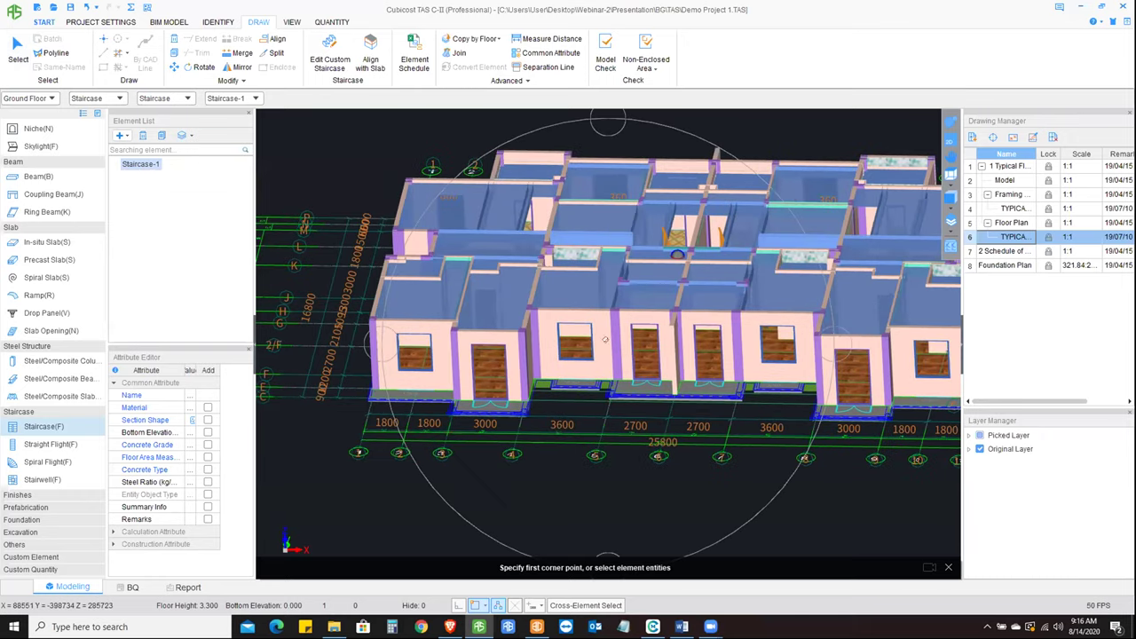
key(Escape)
scroll(508, 290, up, 5)
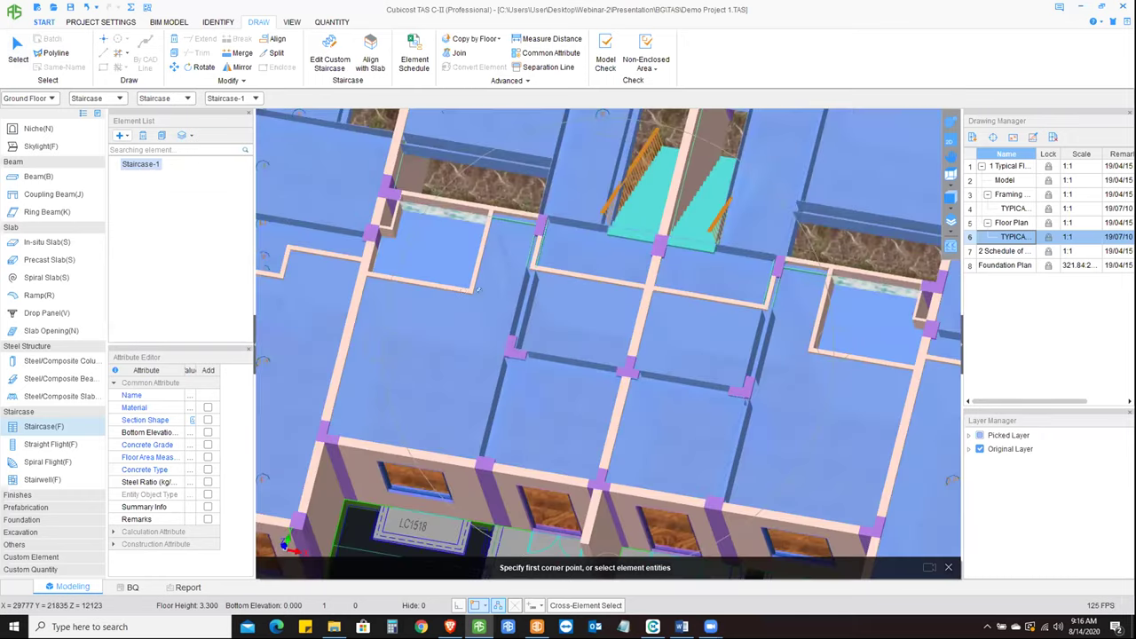
scroll(508, 290, up, 5)
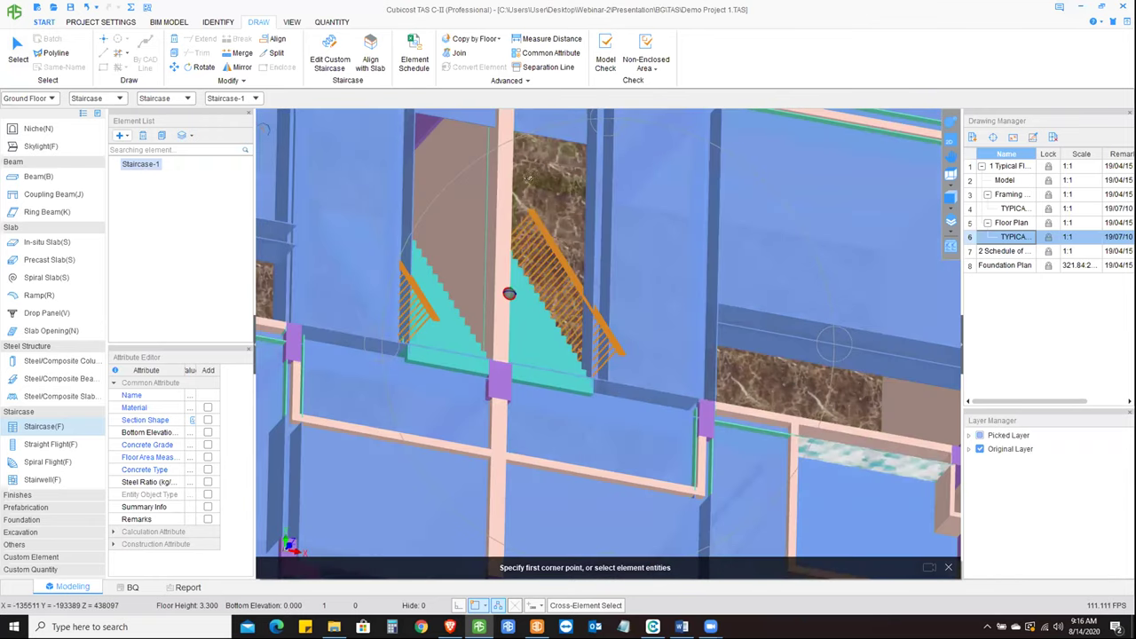
scroll(509, 292, up, 3)
scroll(508, 293, down, 5)
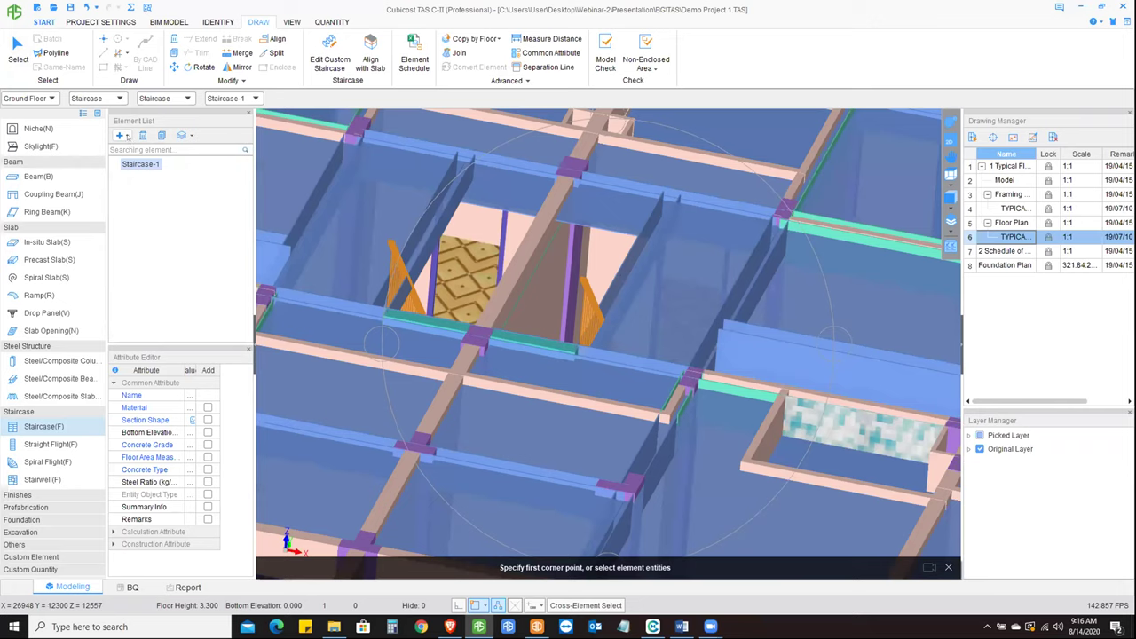
- Add a new custom staircase element to the staircase element list
click(123, 136)
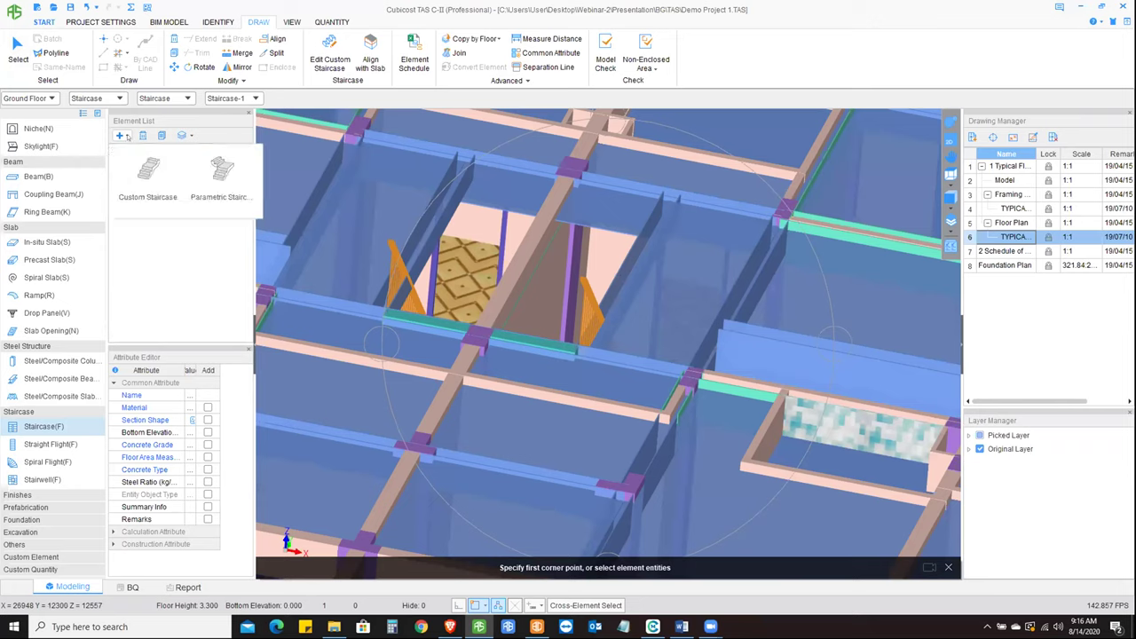
click(144, 173)
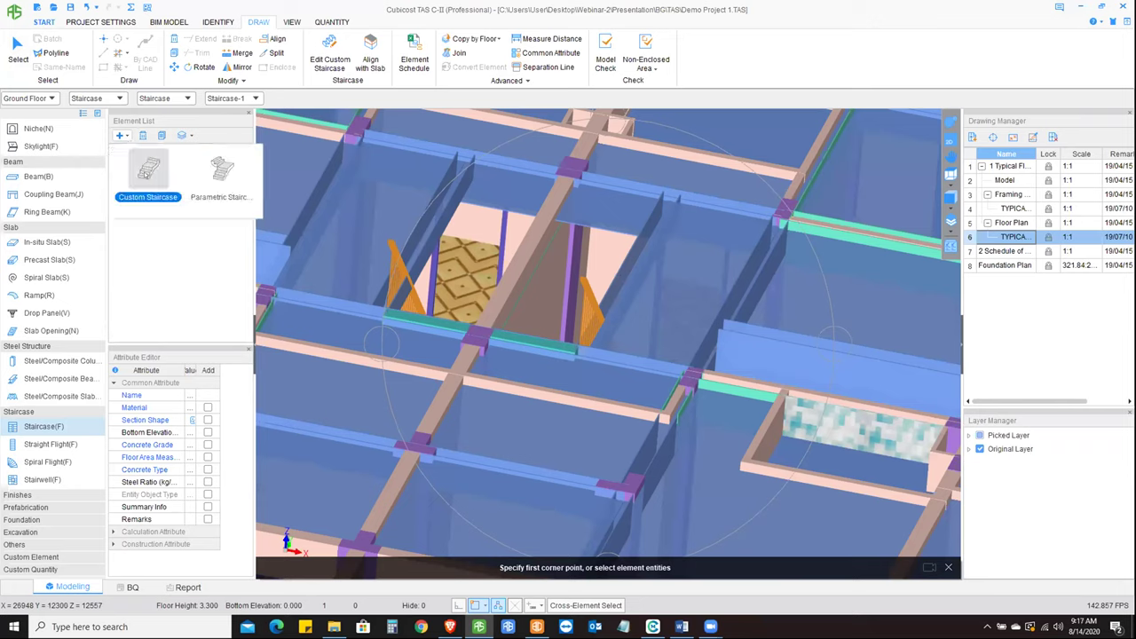
click(184, 168)
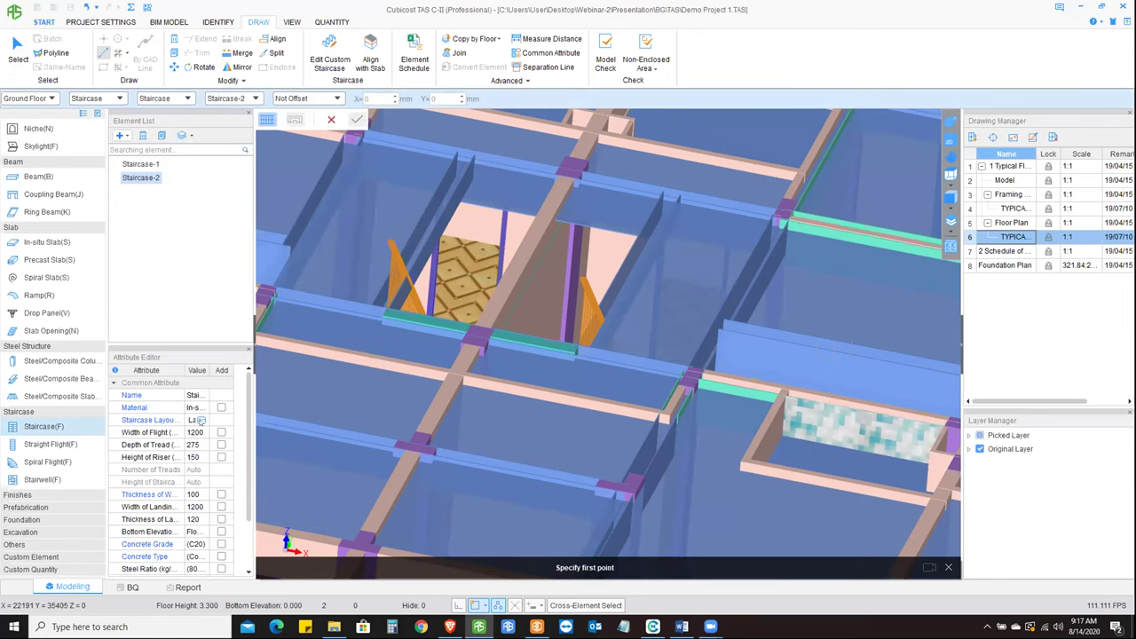
- Open the custom staircase's layout settings and try Landing Beam 1 on and off
click(201, 420)
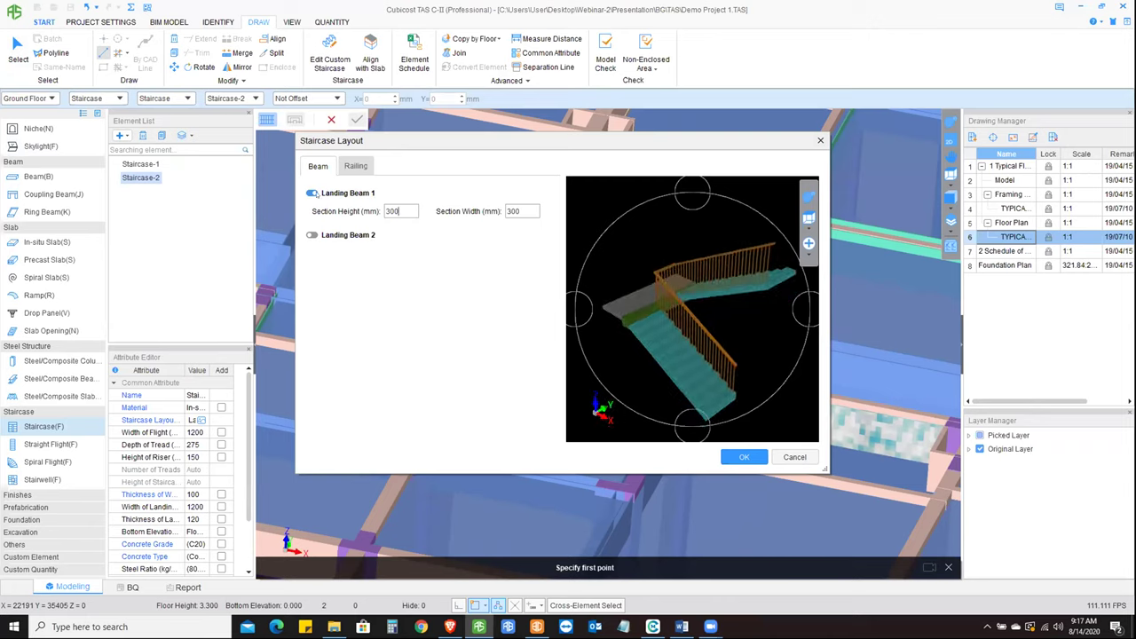
click(311, 193)
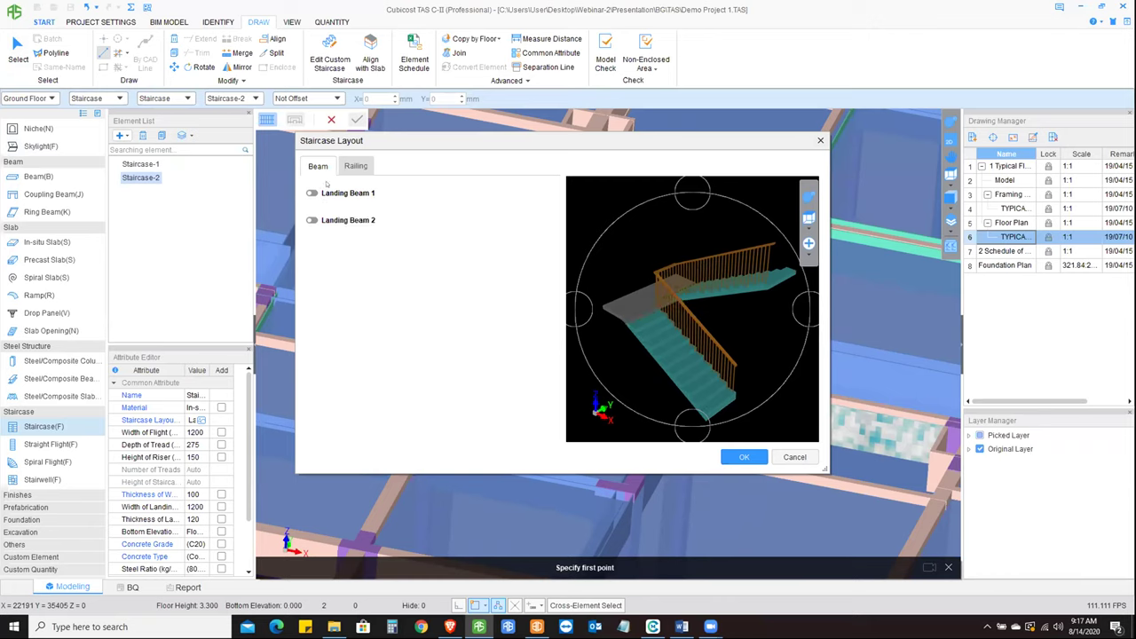
click(312, 193)
click(312, 193)
- Try railings on the left side of the flight and of the landing, and discard the layout changes
click(355, 166)
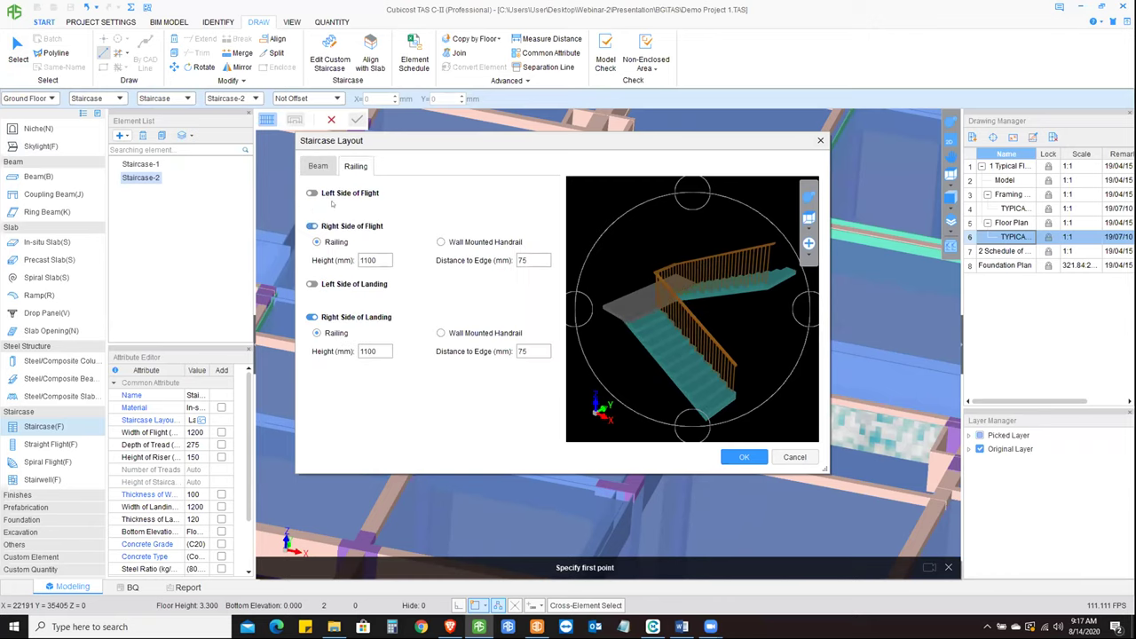
click(311, 193)
click(312, 193)
click(312, 192)
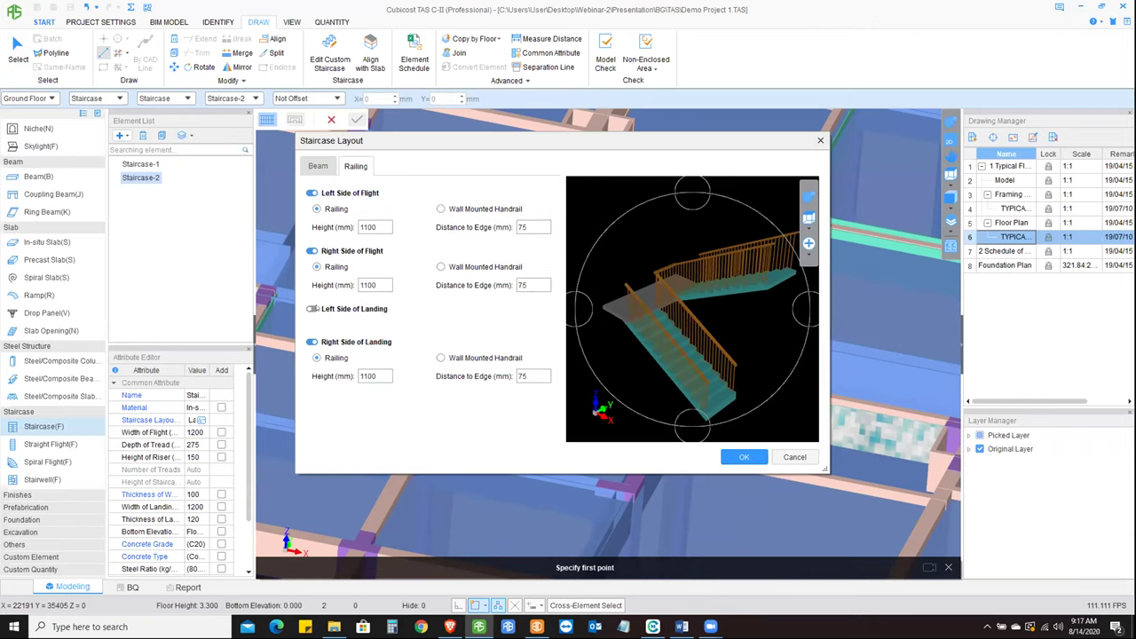
click(313, 308)
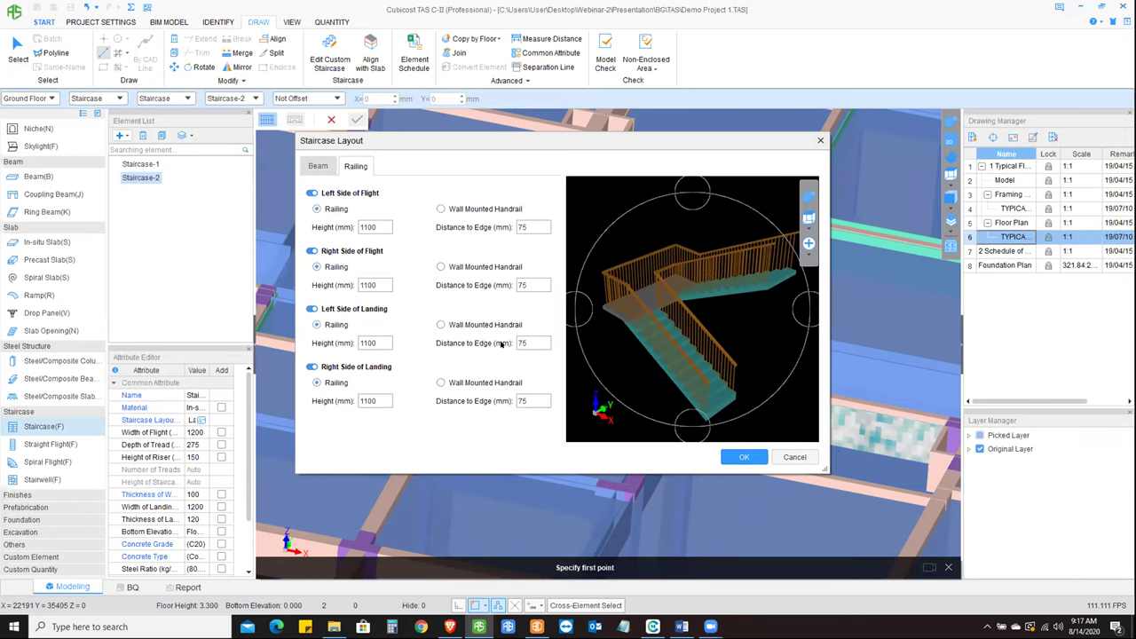
click(795, 457)
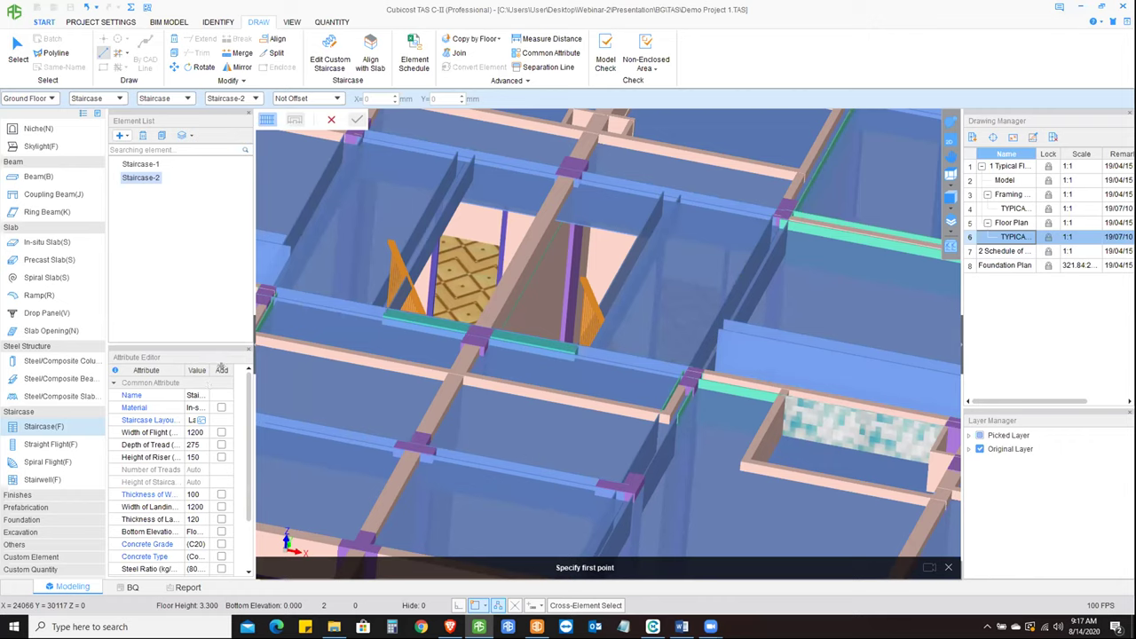
- Review the custom staircase's flight width, tread depth and riser height attributes, and exit custom staircase drawing
drag(218, 366, 233, 368)
click(205, 433)
click(203, 445)
click(204, 457)
scroll(190, 393, down, 2)
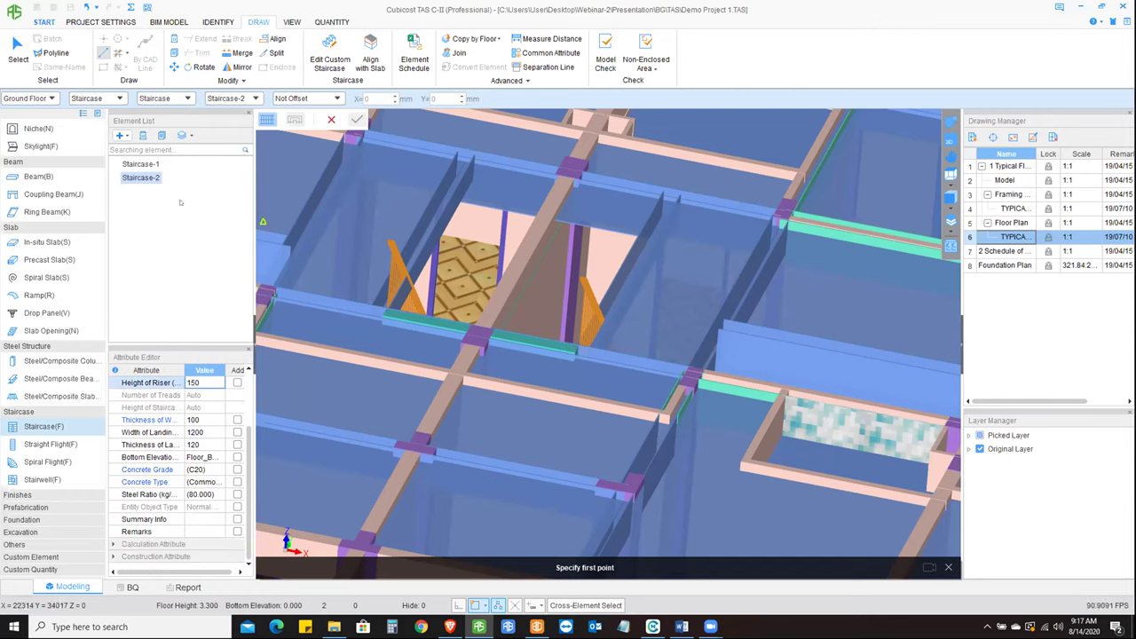
scroll(518, 407, down, 3)
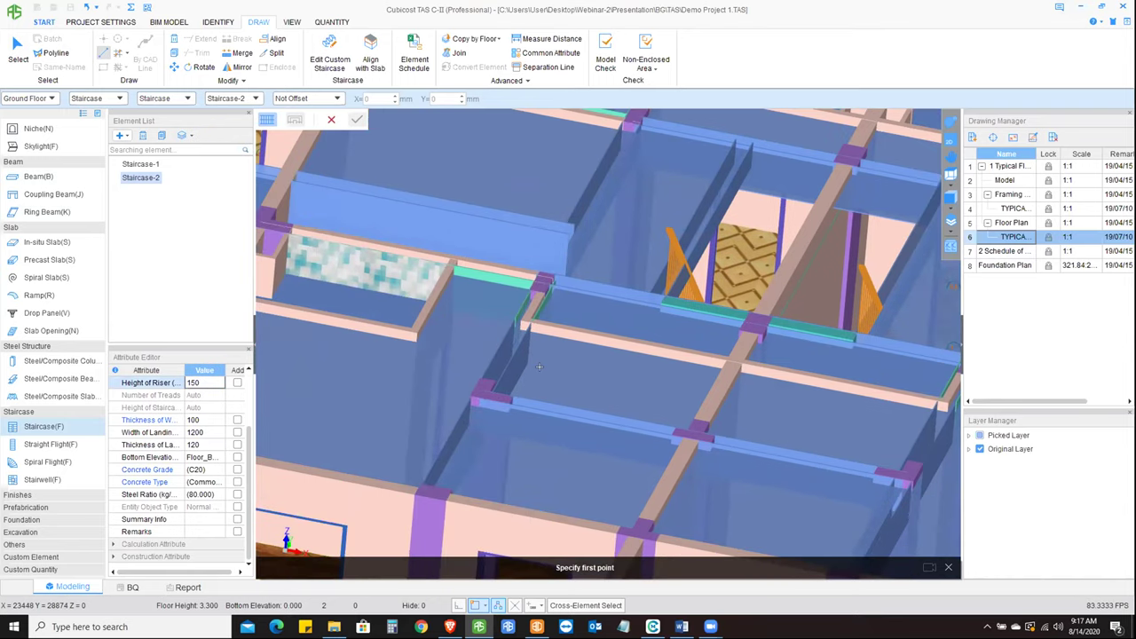
scroll(453, 194, down, 4)
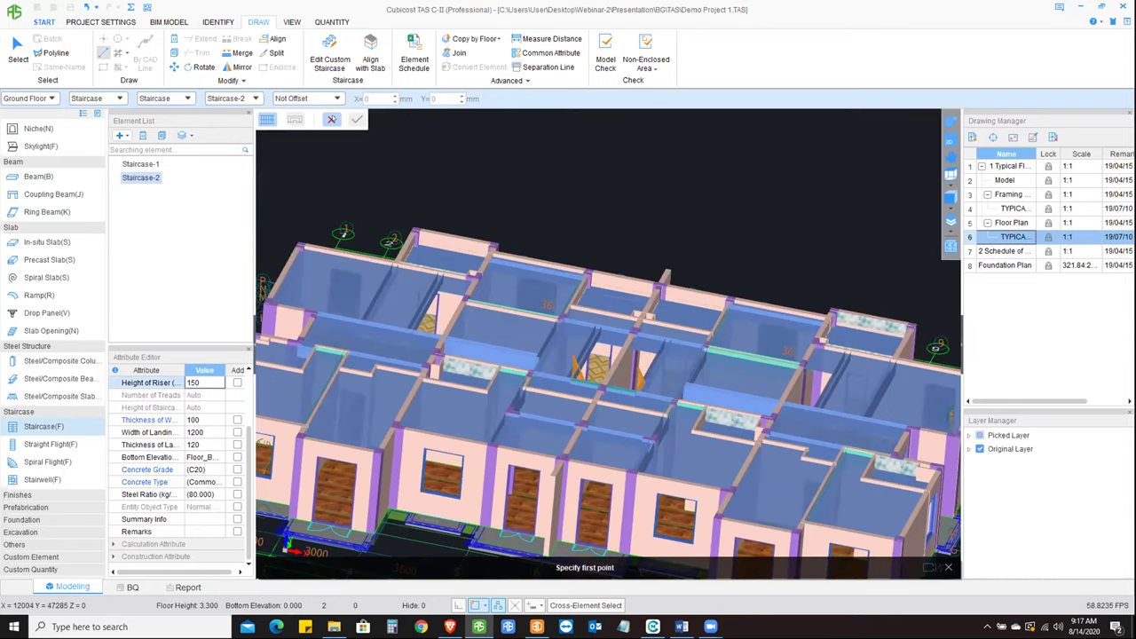
click(331, 119)
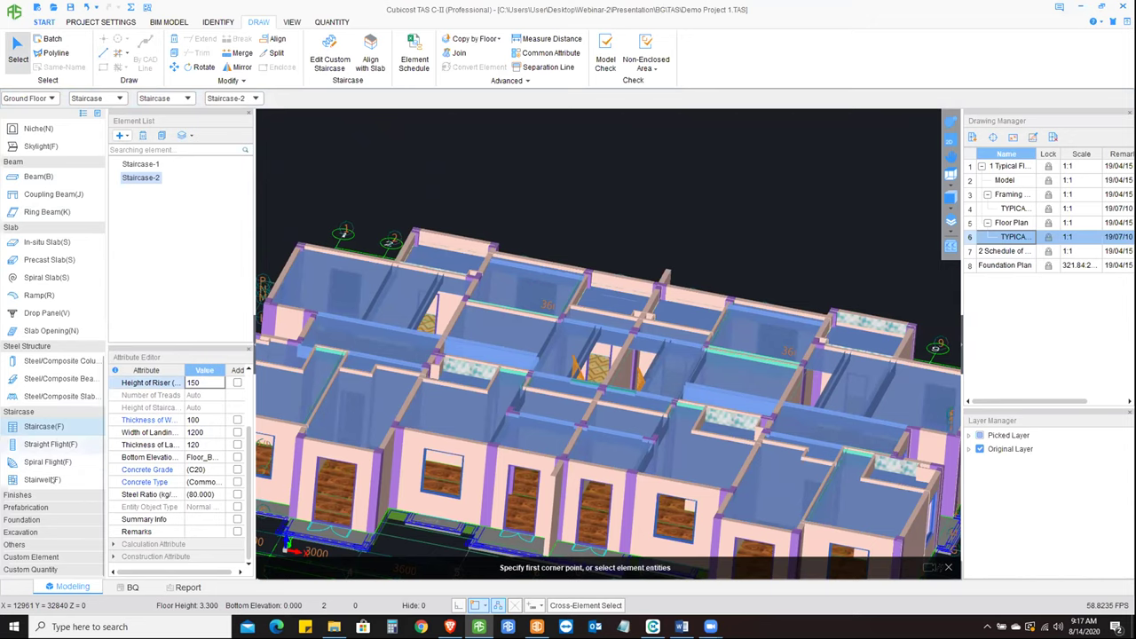
- Browse the Spiral Flight and Stairwell types, display the Room elements under Finishes, and widen the element list
click(64, 461)
click(42, 479)
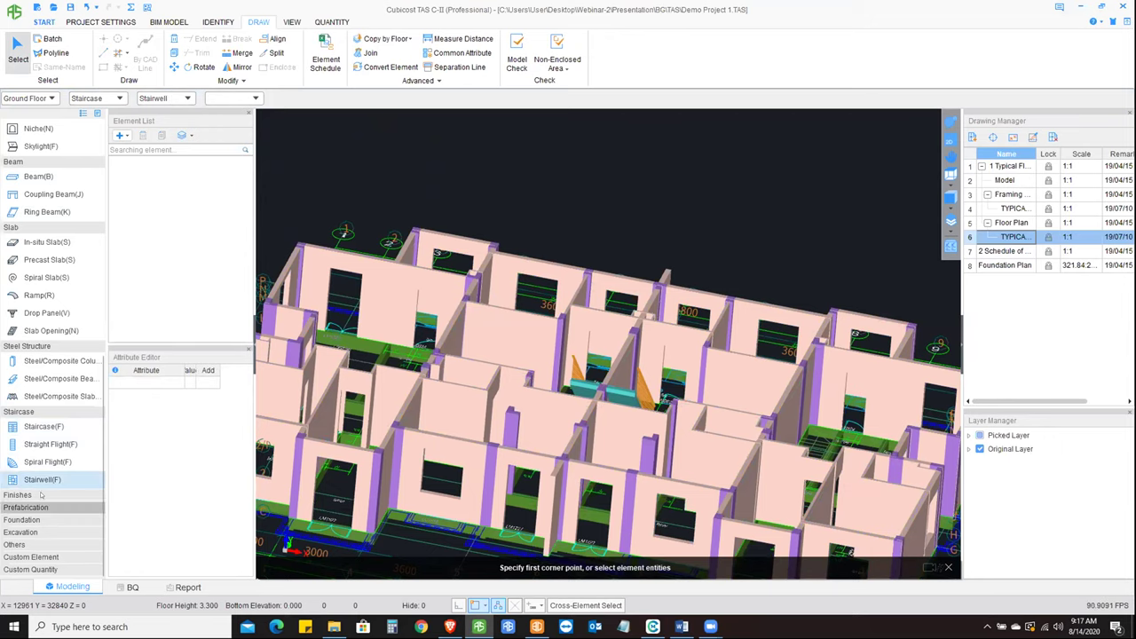
click(55, 496)
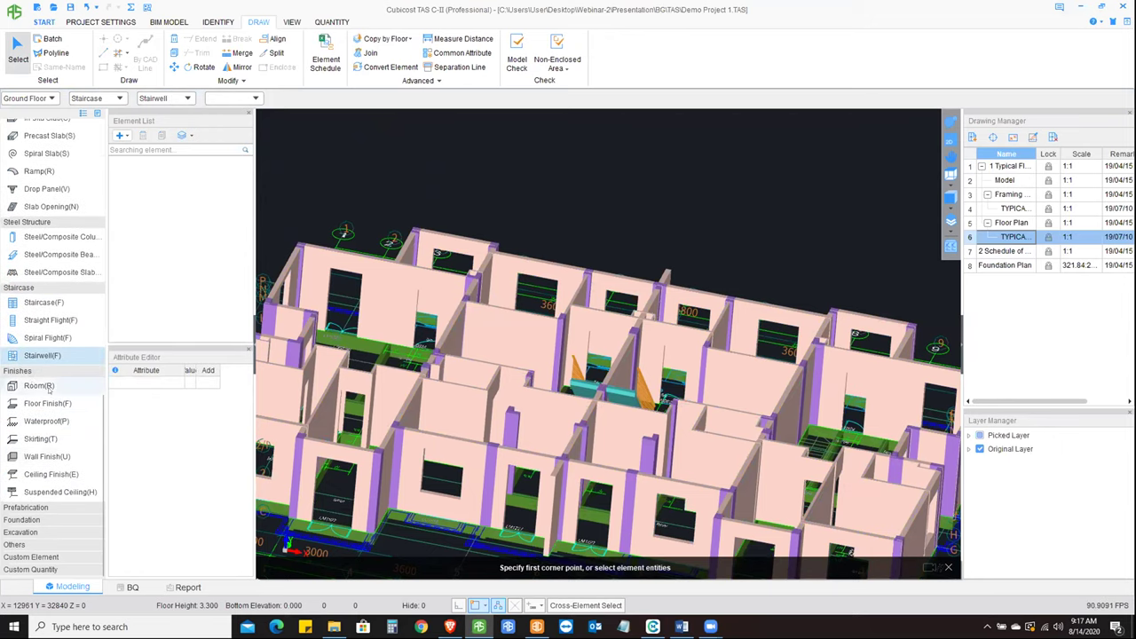
click(37, 385)
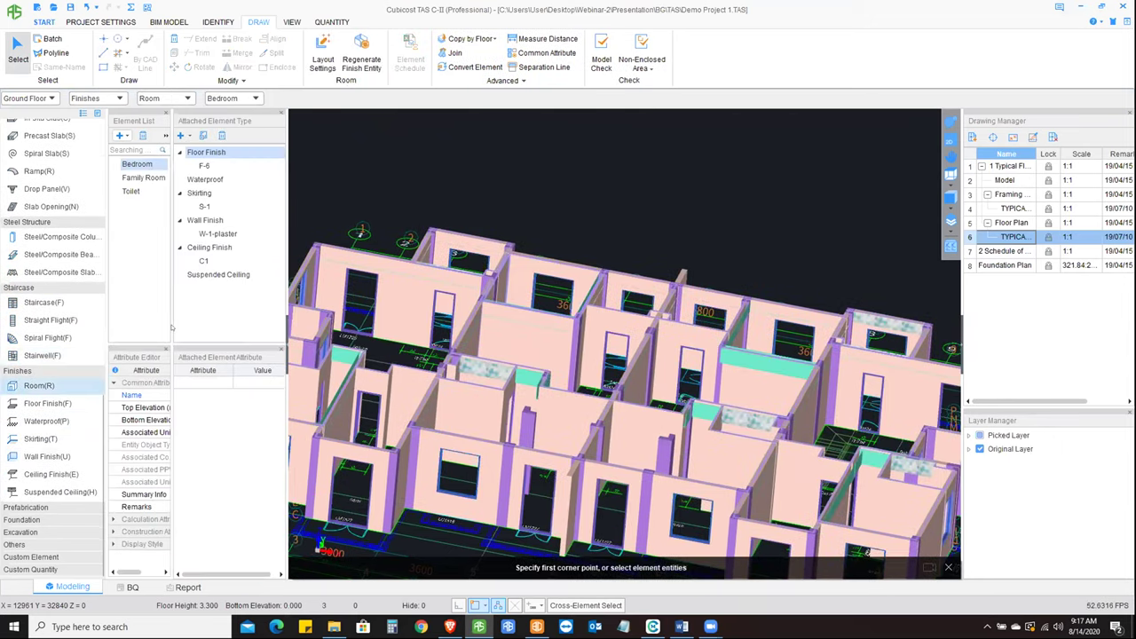
drag(174, 317, 190, 326)
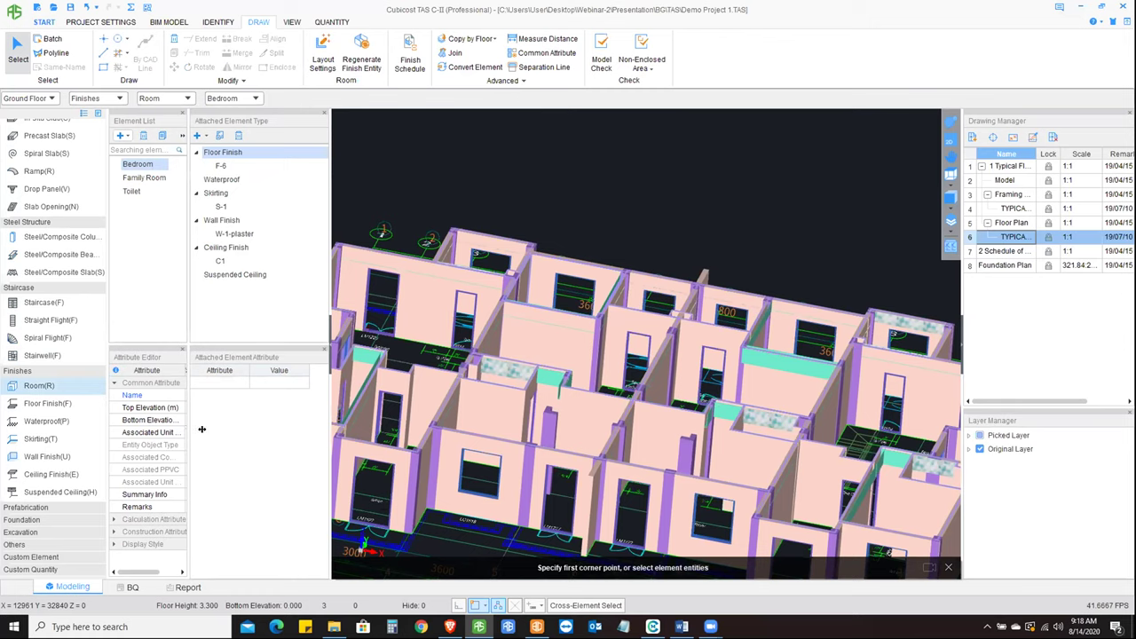
- Review the attributes of floor finish F-6 attached to the Bedroom room, including its thickness setting
drag(201, 430, 205, 429)
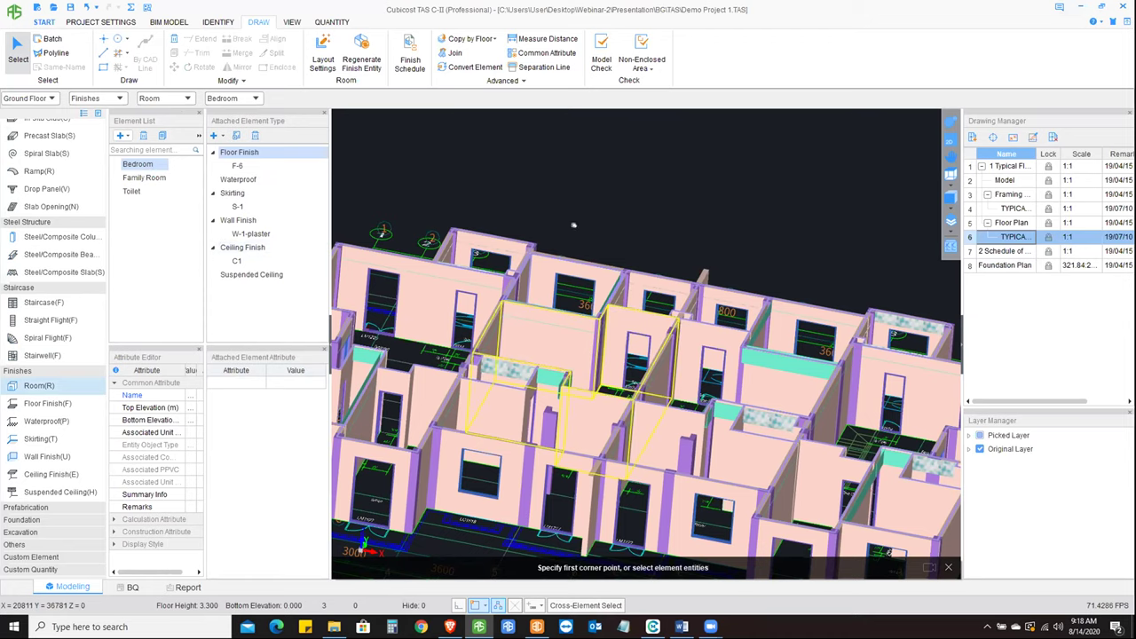
middle_drag(497, 444, 516, 508)
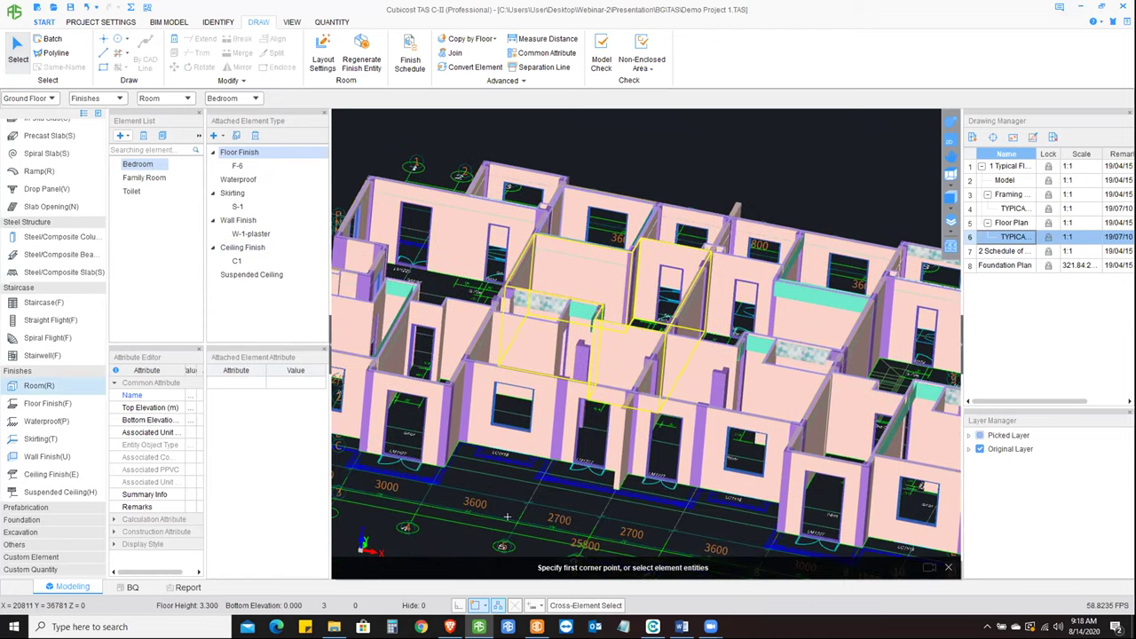
scroll(507, 517, down, 1)
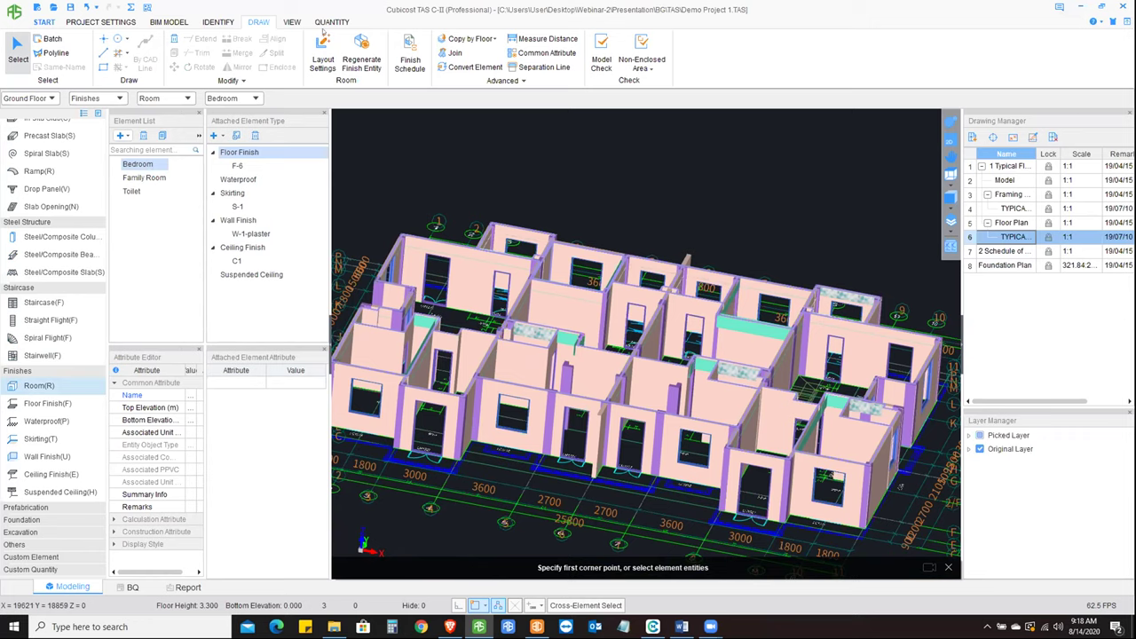
click(213, 21)
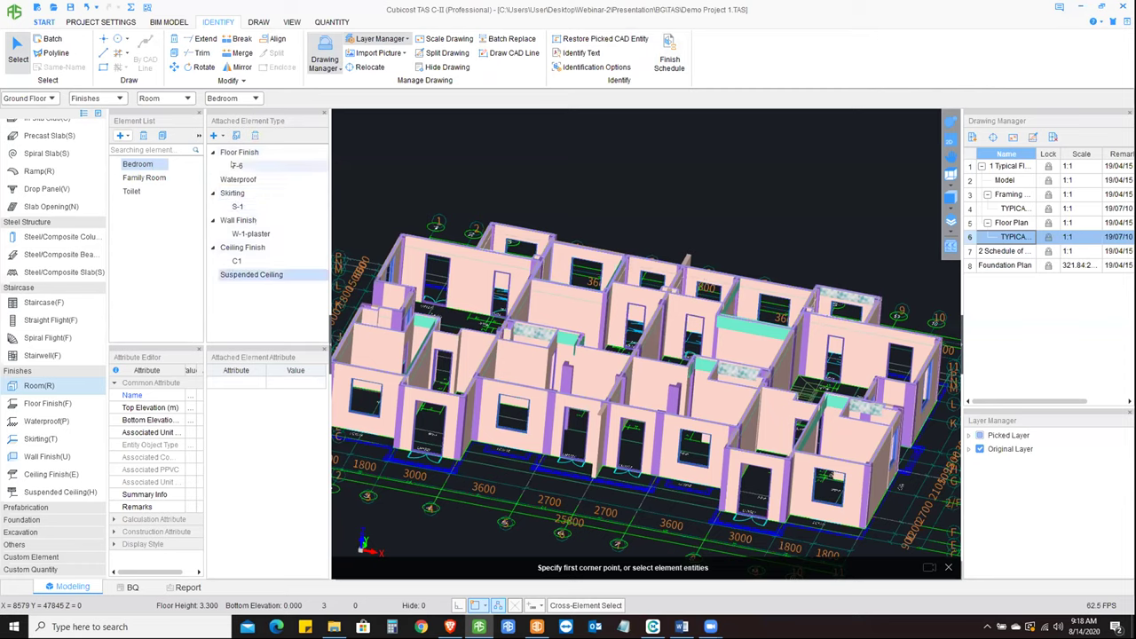
click(237, 166)
click(275, 408)
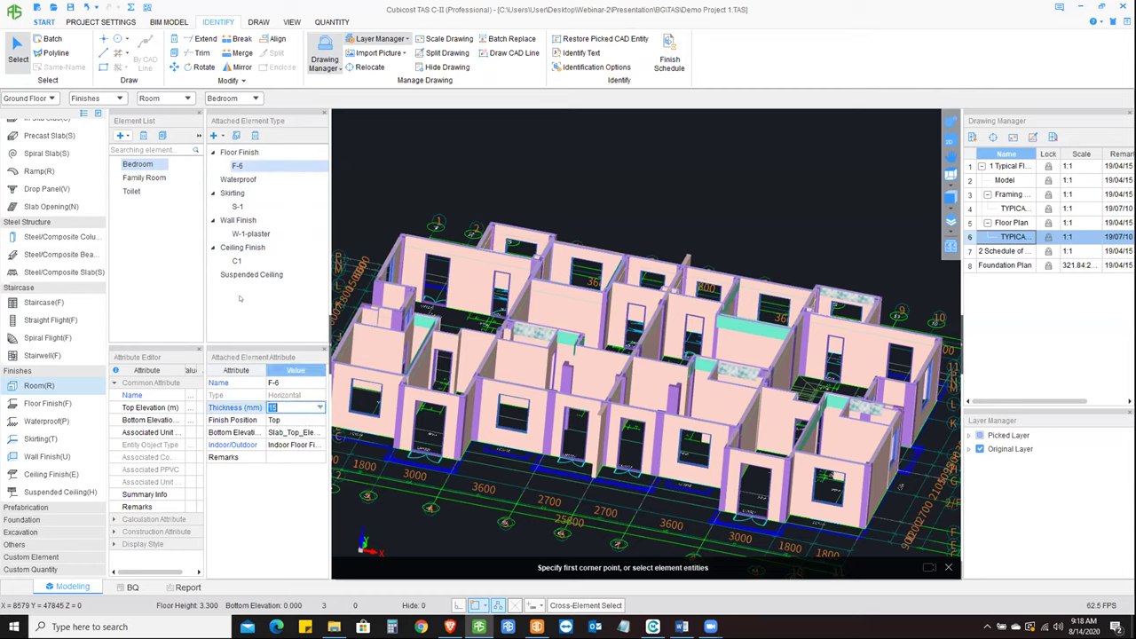
click(235, 135)
click(234, 135)
- Switch to plan view and delete the Bedroom room between axes 4 and 5
click(950, 142)
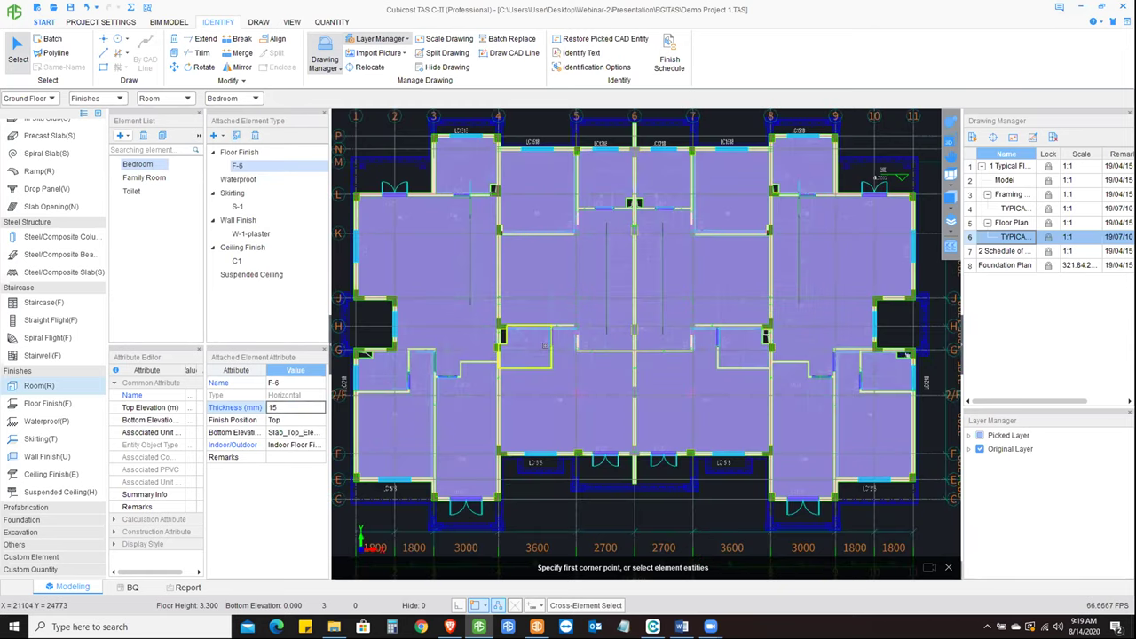
scroll(545, 346, up, 4)
click(575, 309)
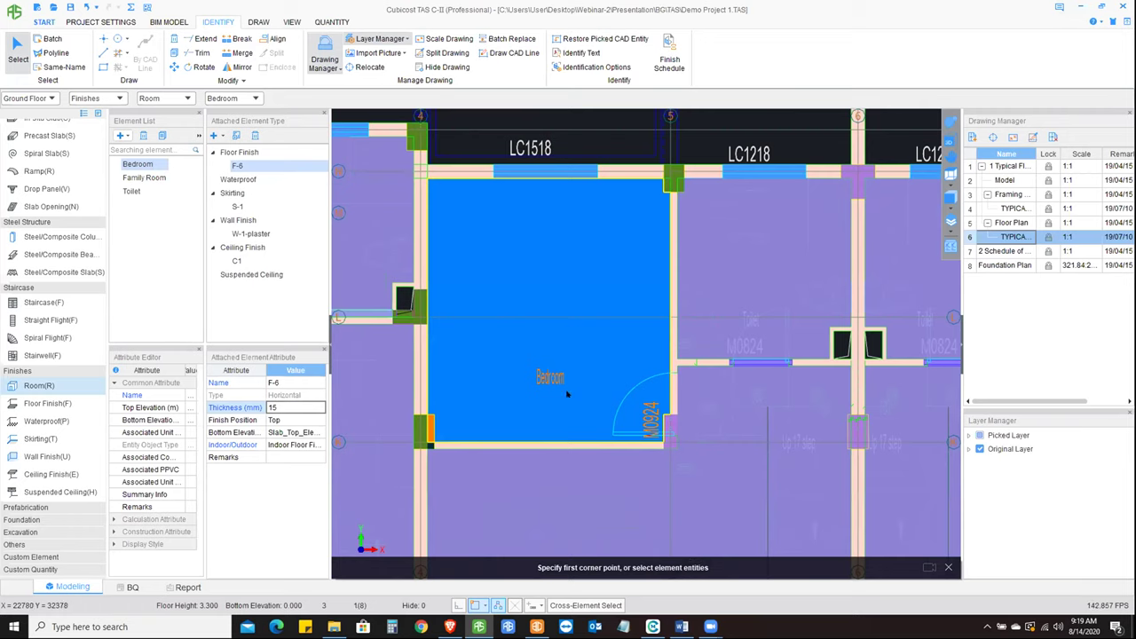
key(Delete)
click(588, 338)
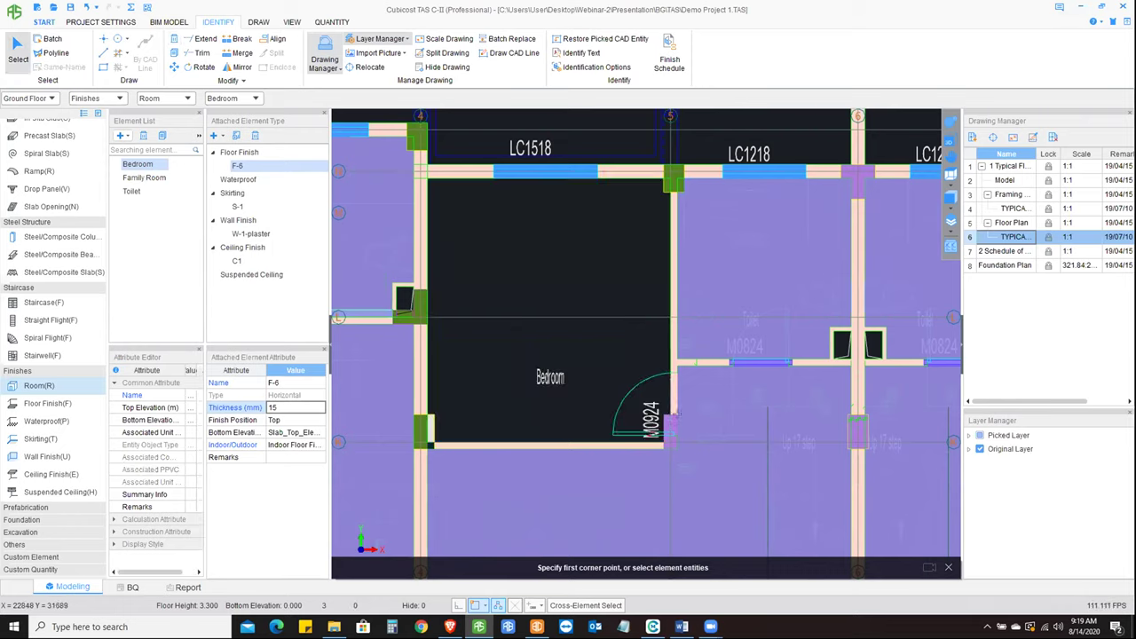
- Place the Bedroom room by point in the emptied enclosed area between axes 4 and 5
scroll(675, 414, up, 3)
scroll(652, 376, down, 3)
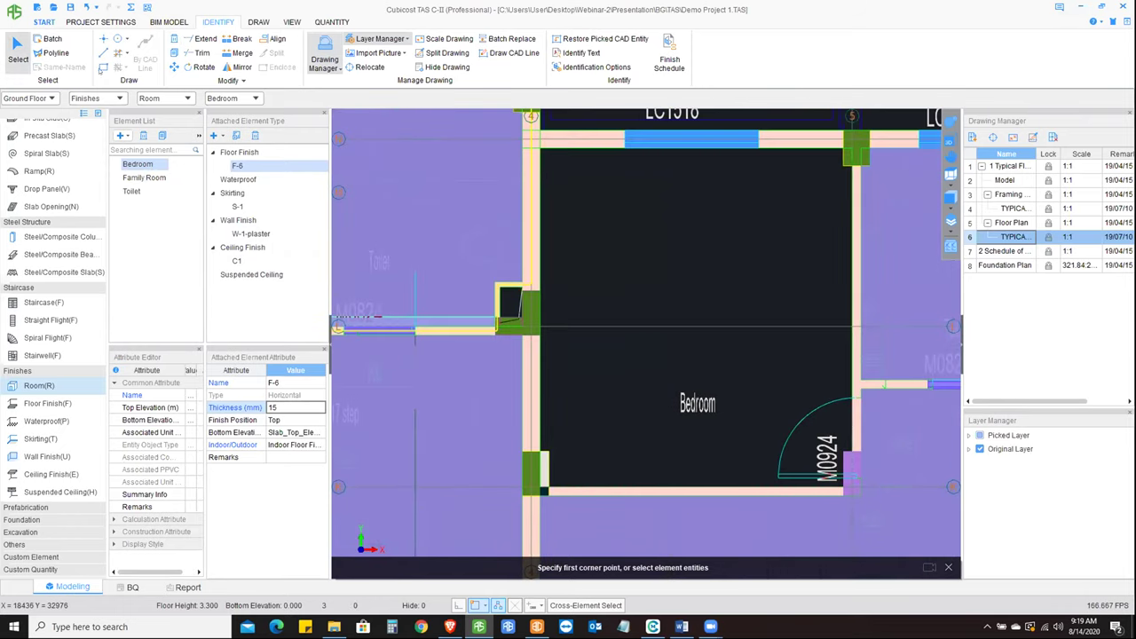
click(103, 38)
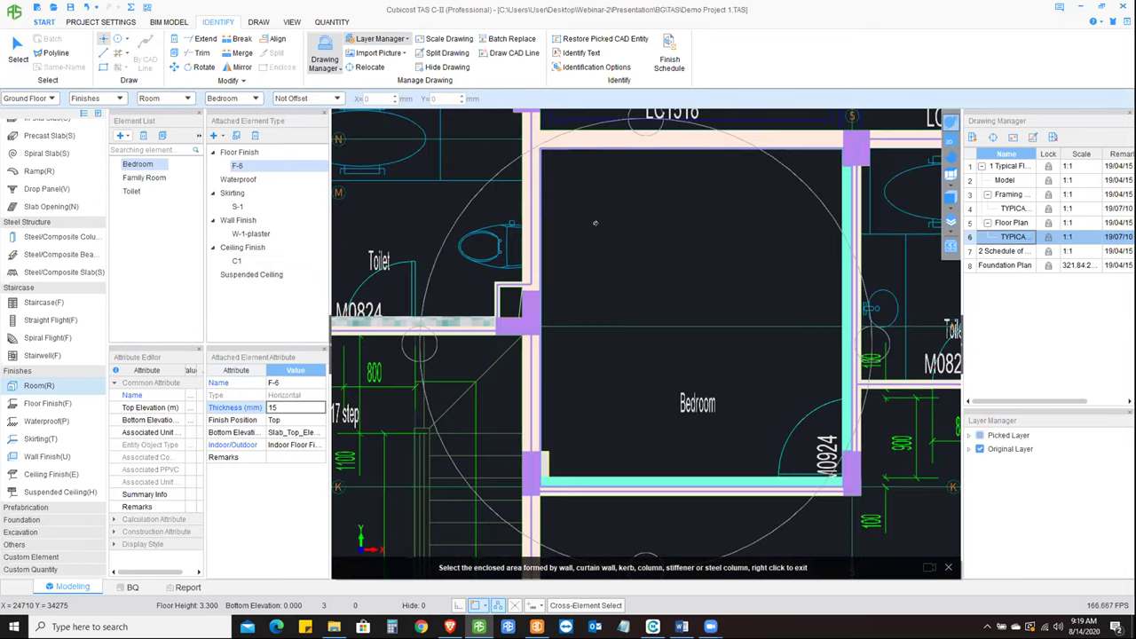
click(594, 188)
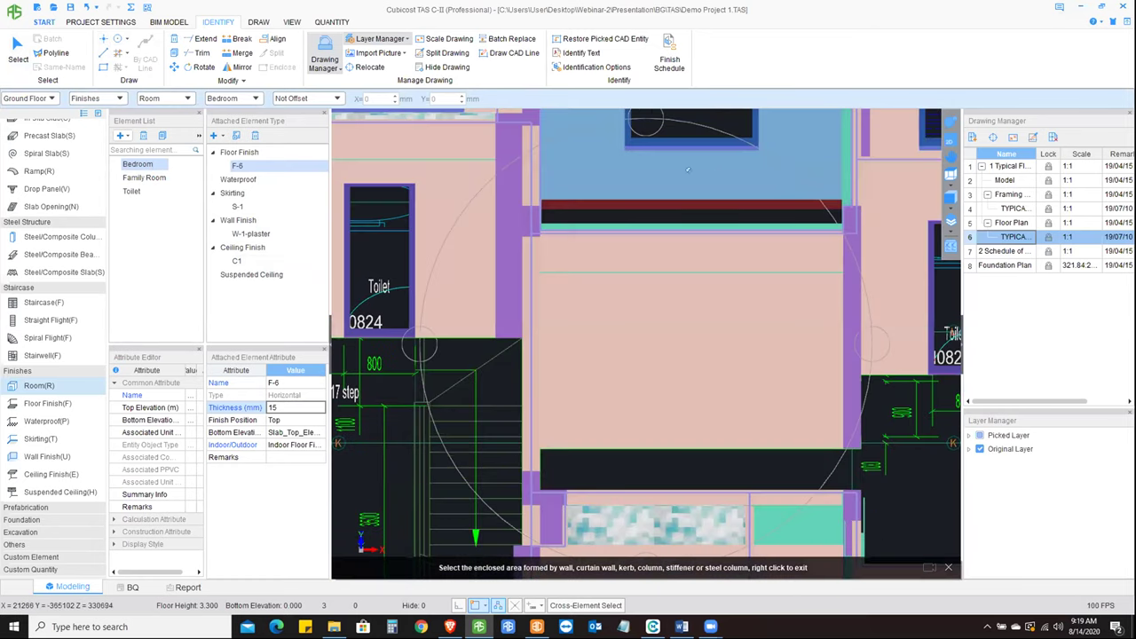
- Examine the new bedroom's wall finish and skirting around the walls and columns in 3D
middle_drag(603, 453, 669, 299)
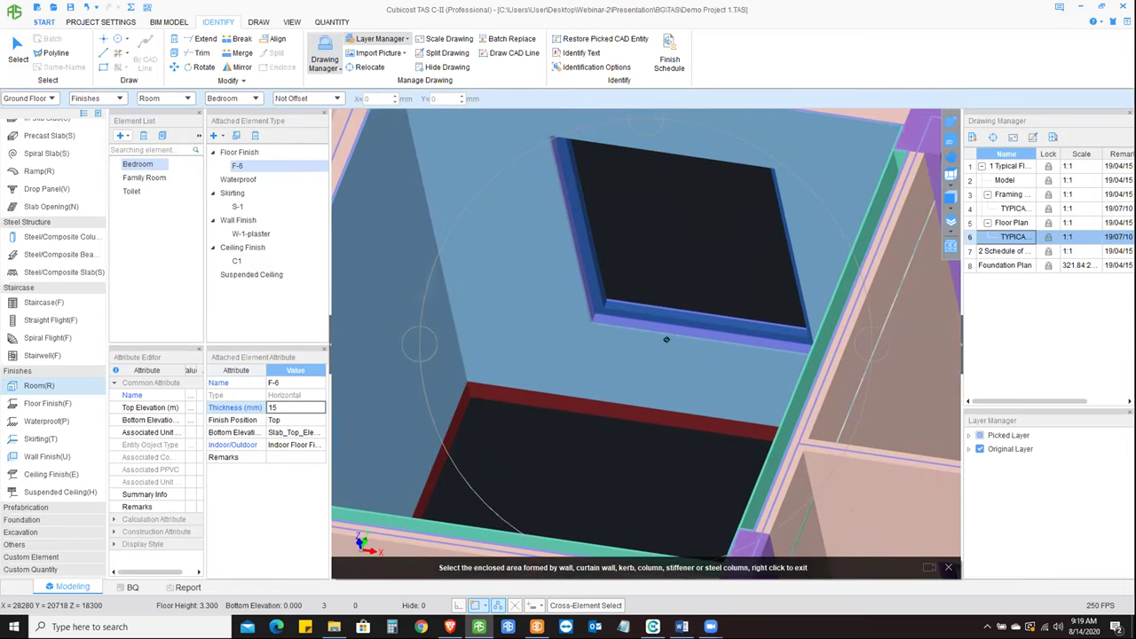
middle_drag(667, 339, 601, 307)
middle_drag(593, 245, 754, 292)
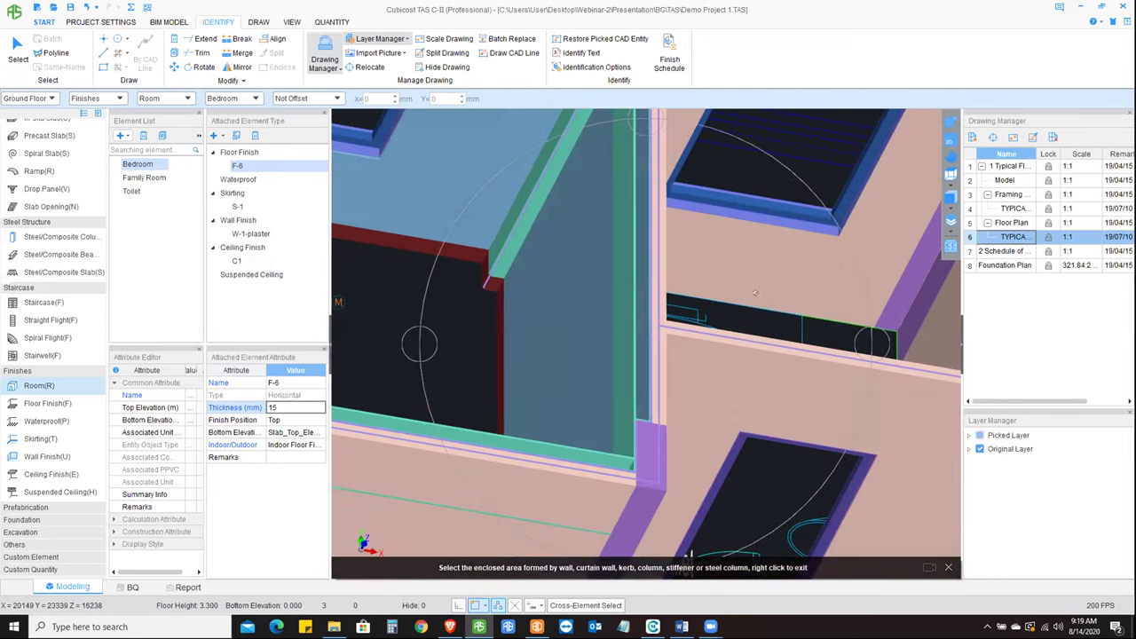
middle_drag(649, 283, 591, 367)
middle_drag(589, 406, 612, 374)
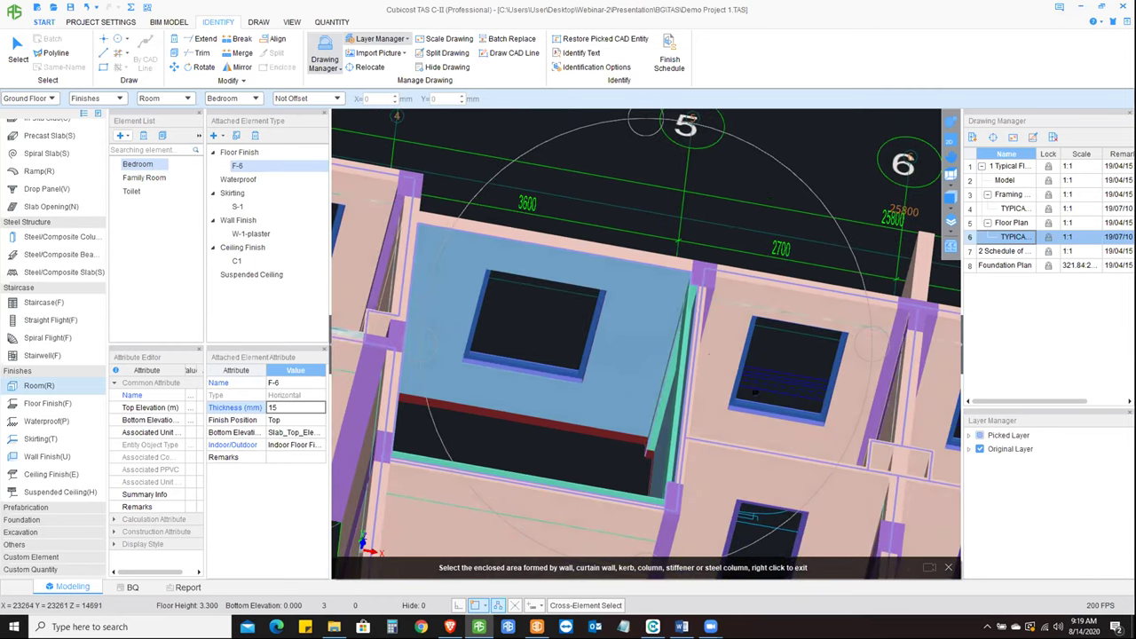
scroll(705, 352, up, 2)
scroll(725, 300, up, 2)
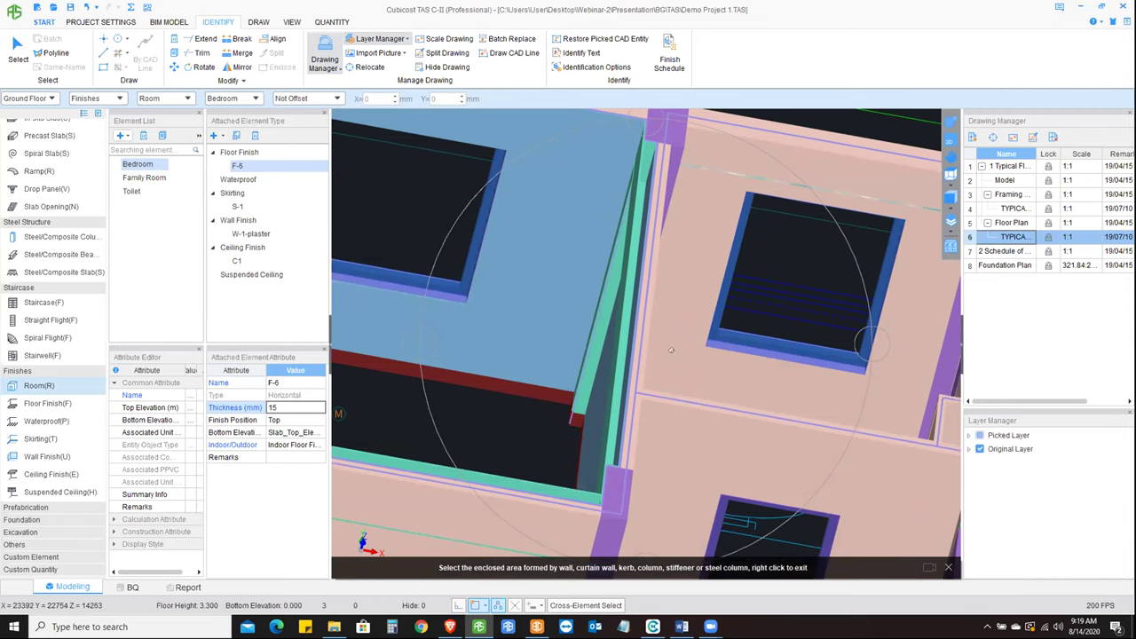
- Exit room placement, hide the walls and display the beams to examine how the bedroom finishes meet the structure
click(652, 356)
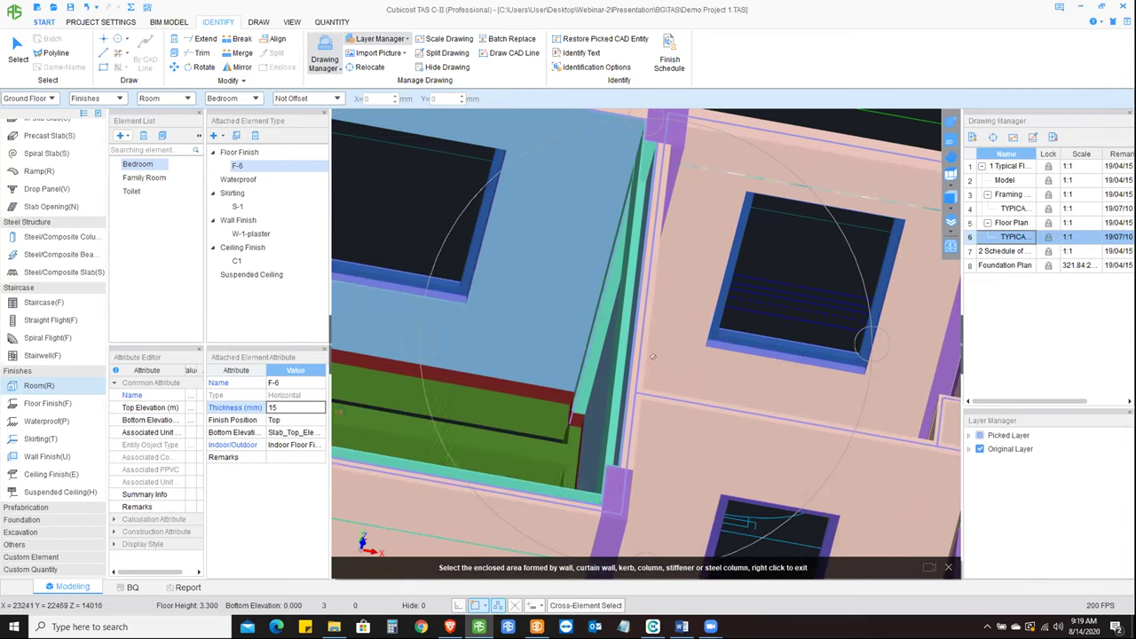
middle_drag(652, 356, 685, 271)
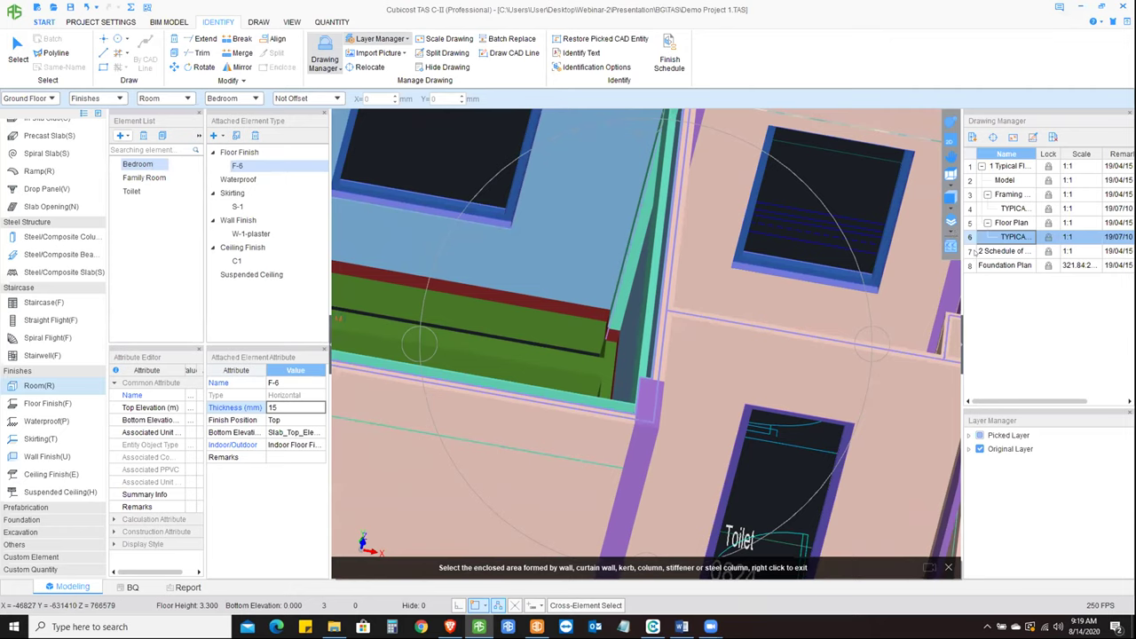
click(951, 245)
click(1009, 255)
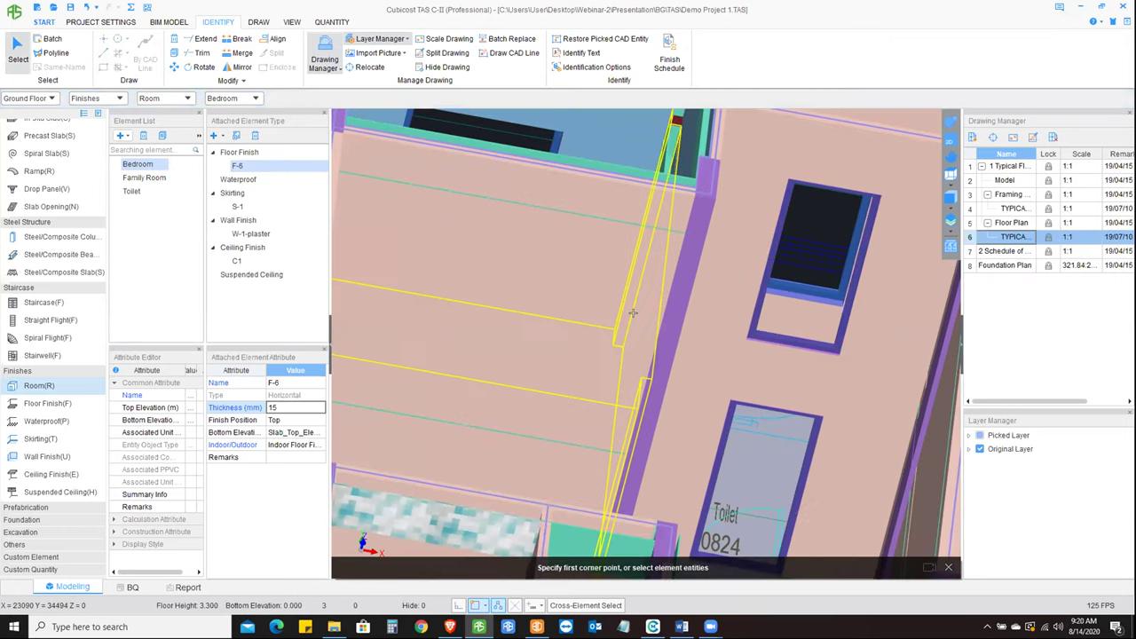
scroll(612, 292, down, 2)
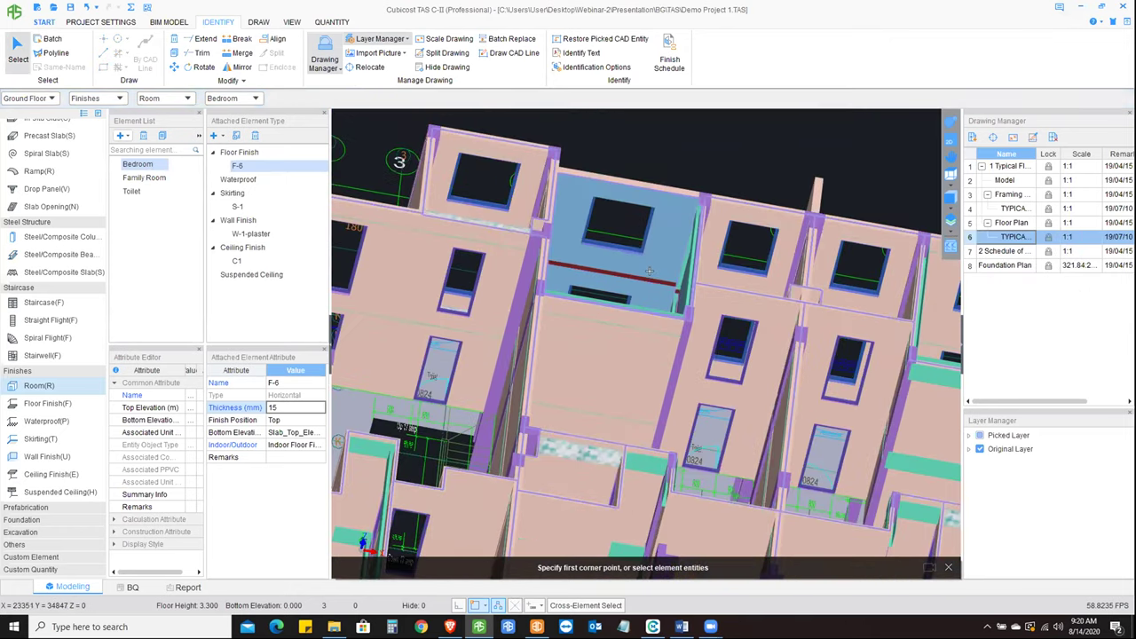
mouse_move(692, 286)
shift+middle_down()
mouse_move(680, 309)
mouse_move(656, 293)
mouse_move(671, 262)
mouse_move(601, 309)
shift+middle_up()
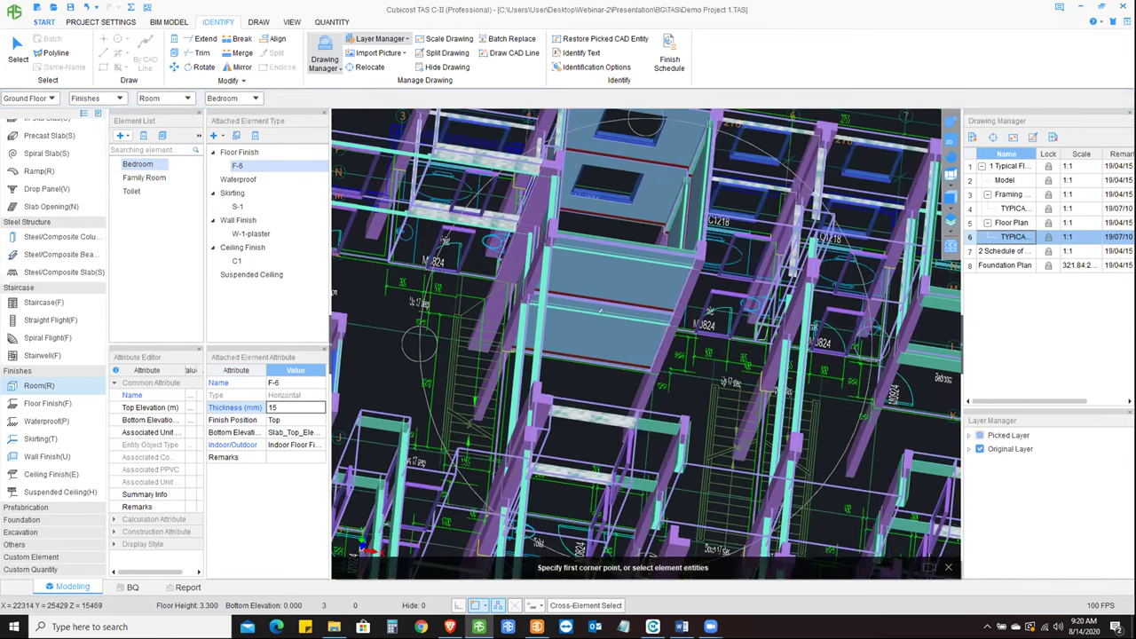
scroll(630, 320, up, 5)
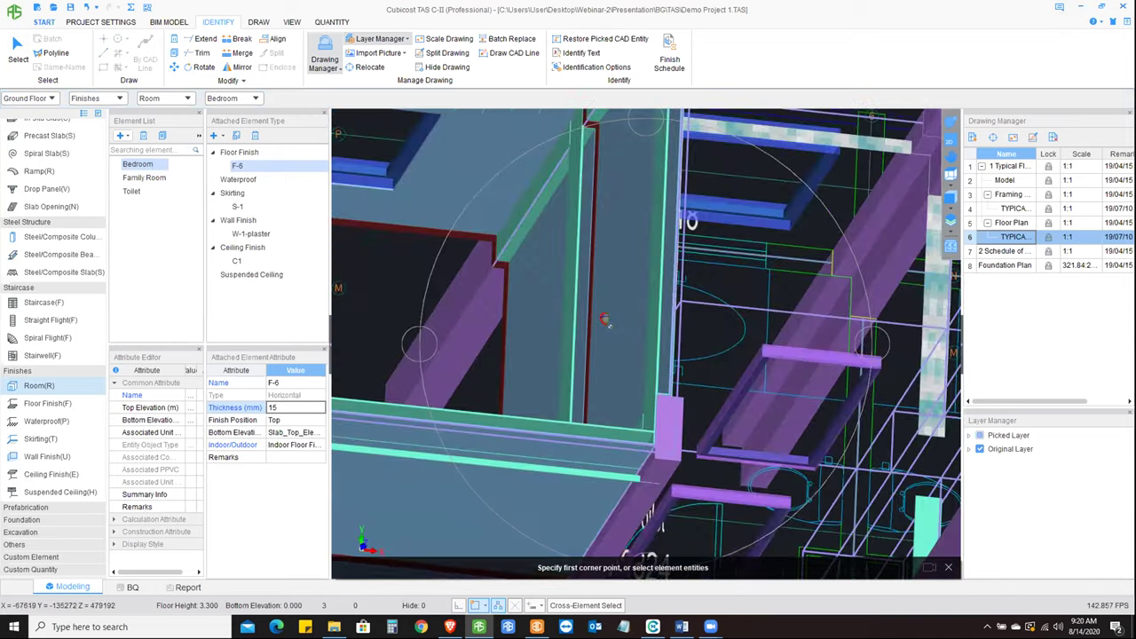
scroll(586, 272, up, 4)
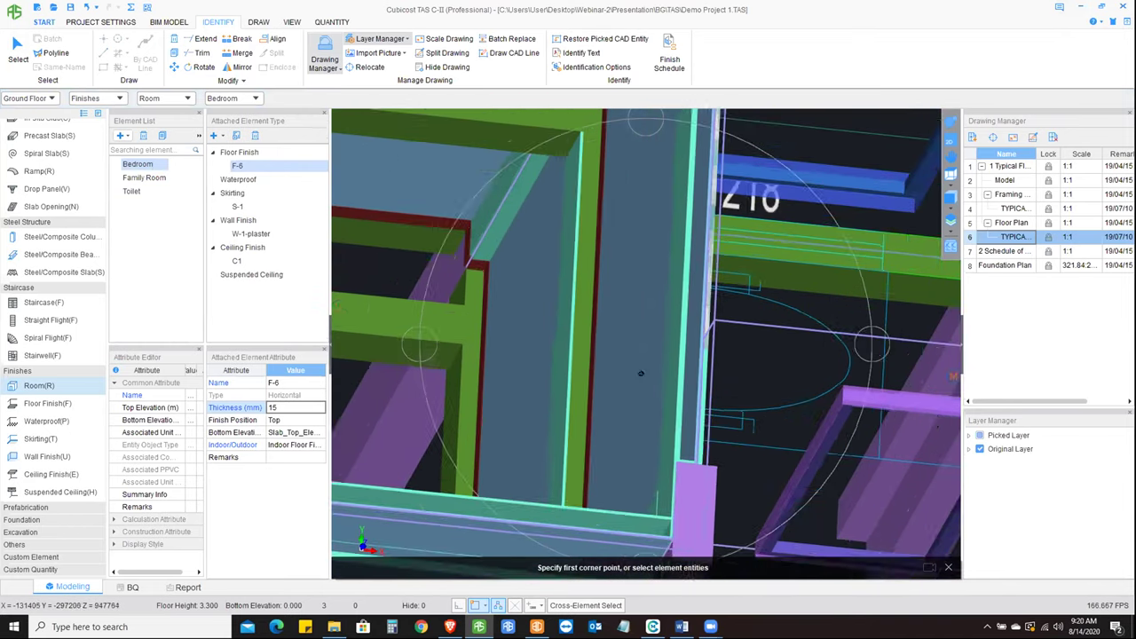
scroll(611, 232, down, 3)
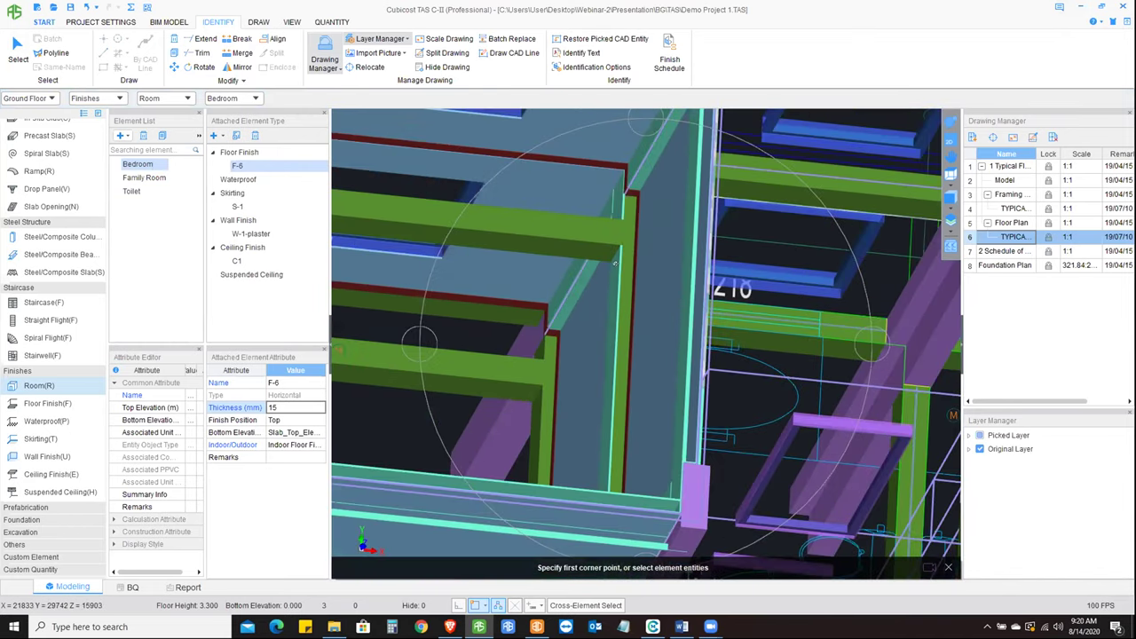
scroll(612, 236, up, 1)
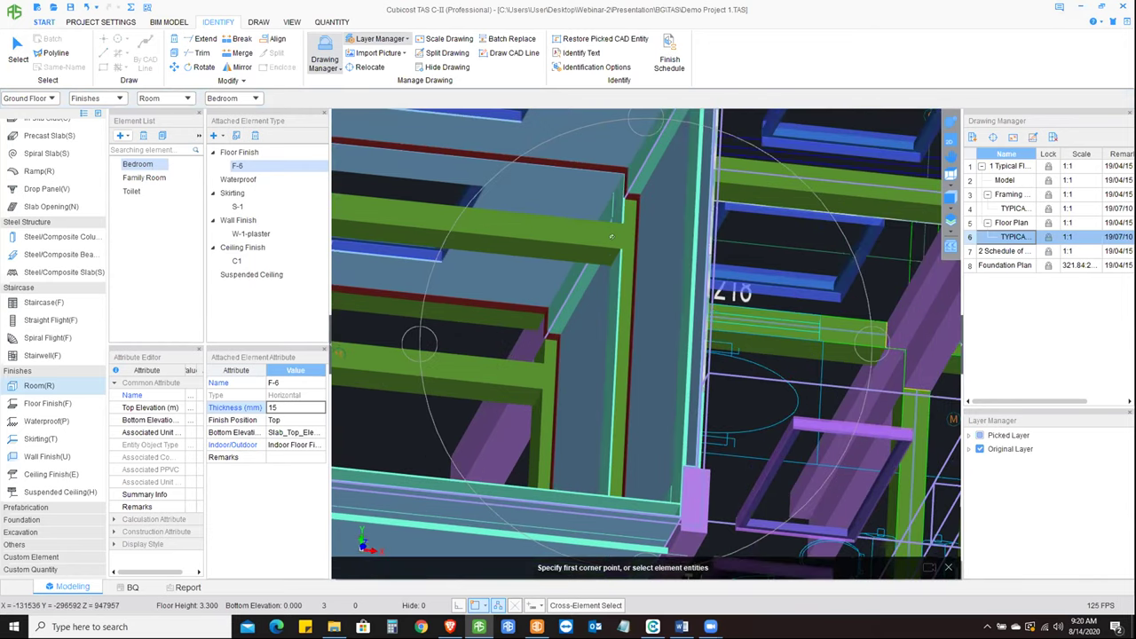
- Hide the bedroom's wall finish and skirting and look over the remaining columns, beams and openings
key(Escape)
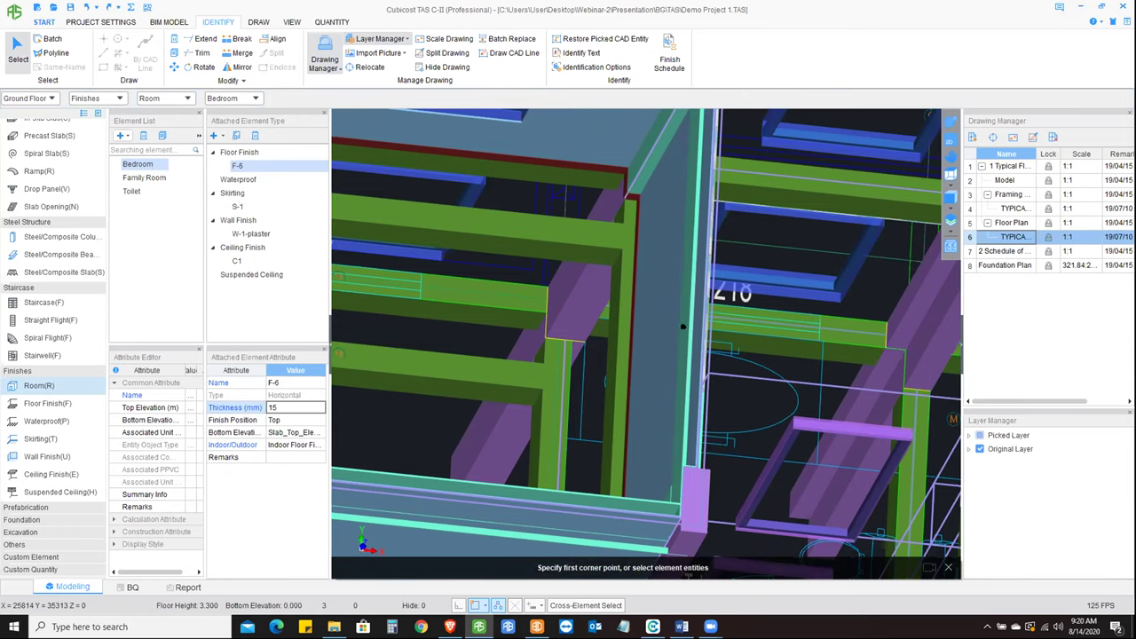
scroll(683, 327, down, 2)
scroll(552, 284, down, 2)
shift+middle_drag(552, 284, 544, 408)
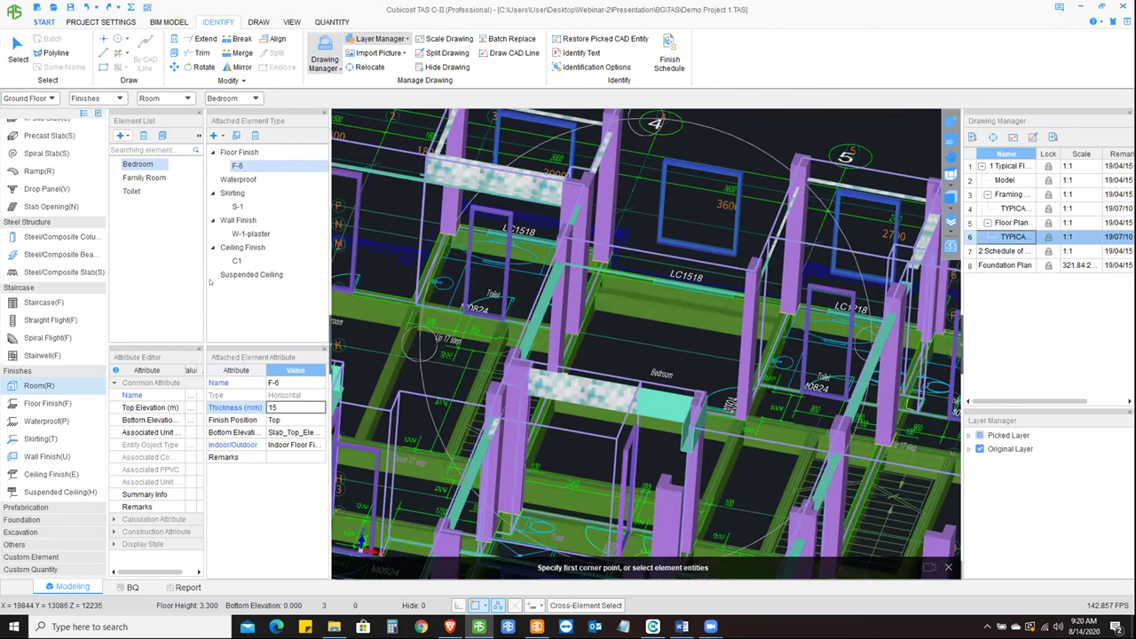
- Switch to the Suspended Ceiling elements and view the ceilings placed over the toilets in 3D
click(233, 275)
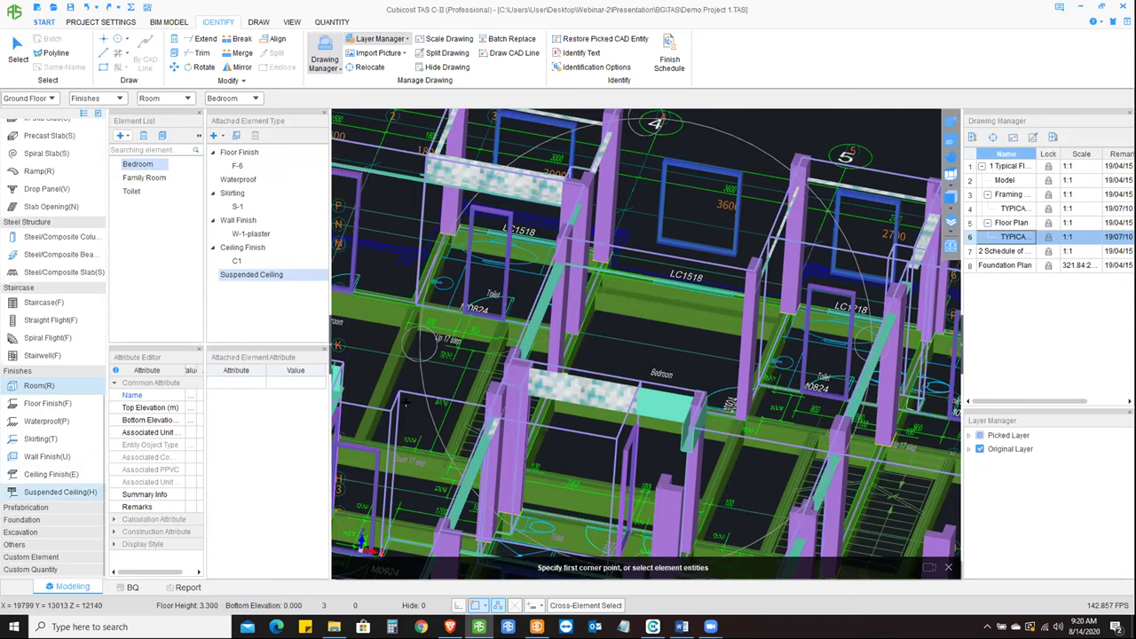
key(h)
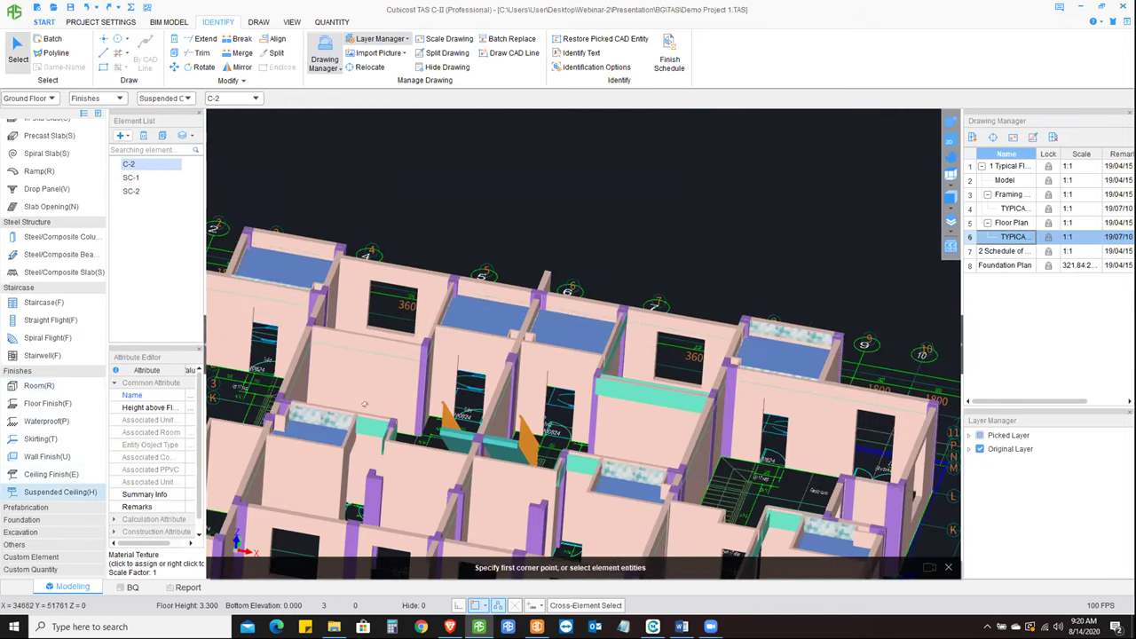
middle_drag(337, 373, 363, 358)
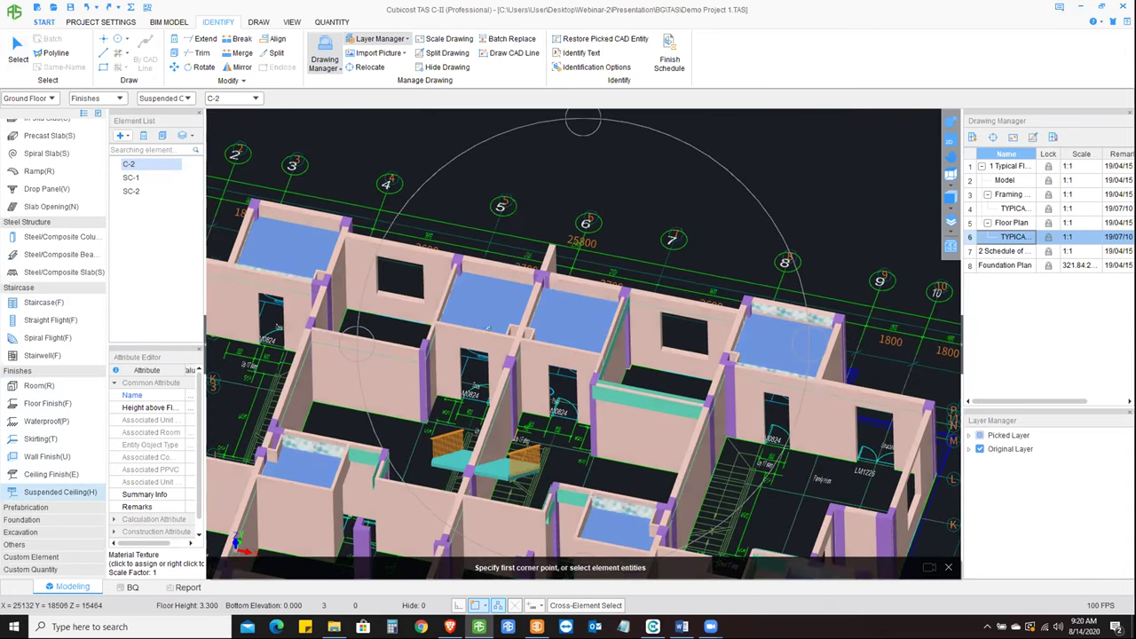
- Split the suspended ceiling of the toilet between axes 6 and 7 with a rectangle in its middle
scroll(487, 329, up, 6)
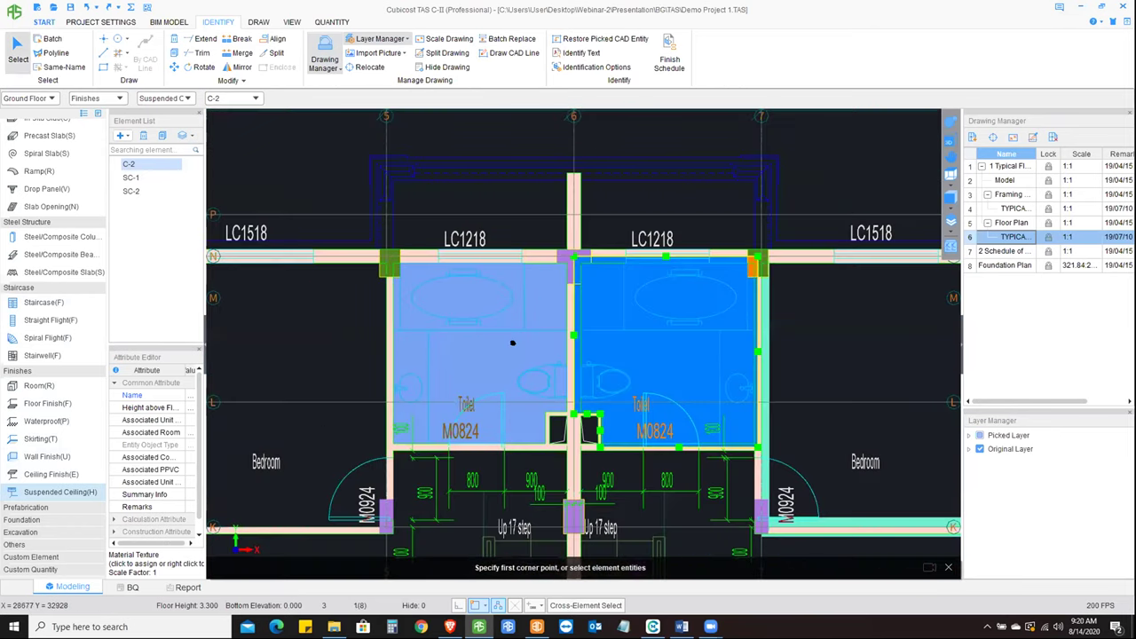
scroll(512, 342, up, 5)
scroll(651, 246, down, 2)
key(r)
click(603, 366)
click(612, 372)
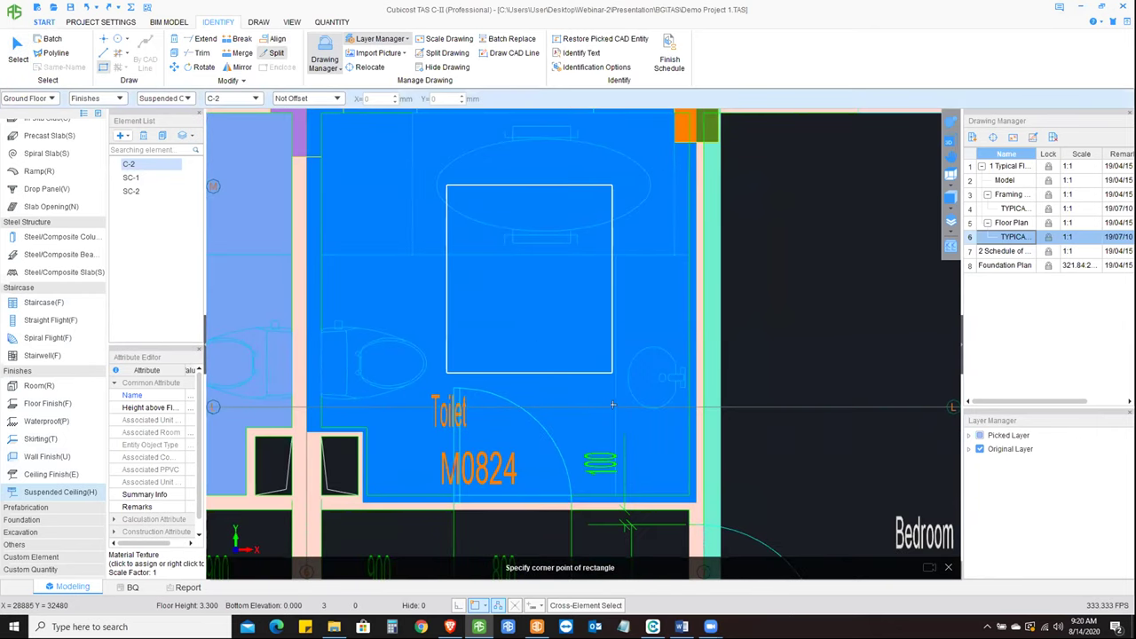
right_click(611, 376)
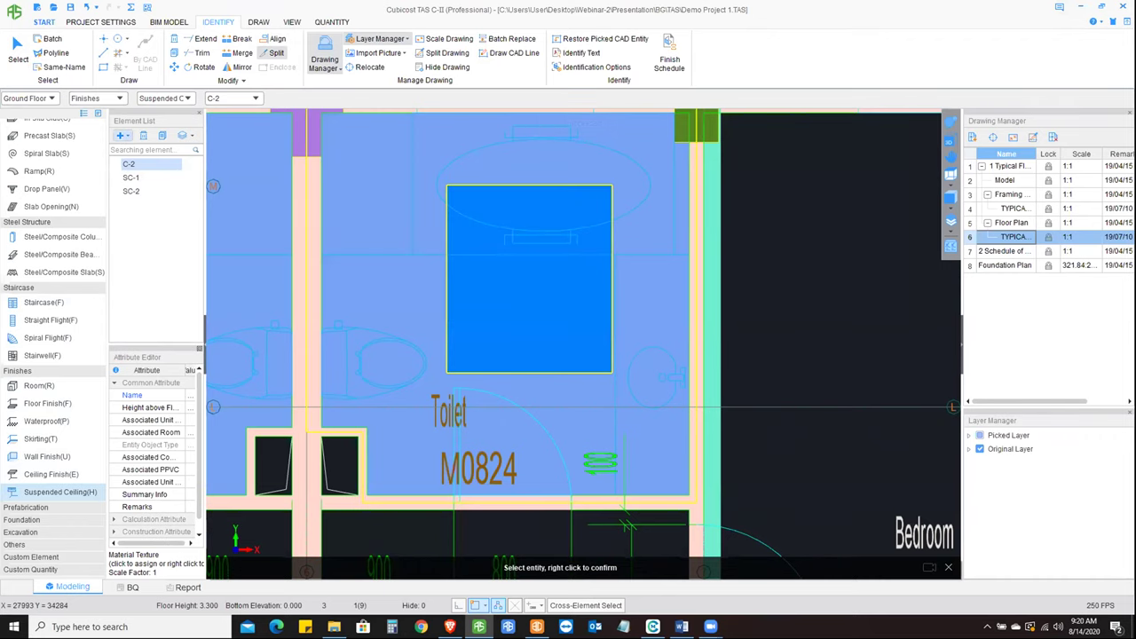
- Set the height above floor of the split rectangular ceiling piece in the toilet to 3000 mm
middle_drag(369, 394, 372, 394)
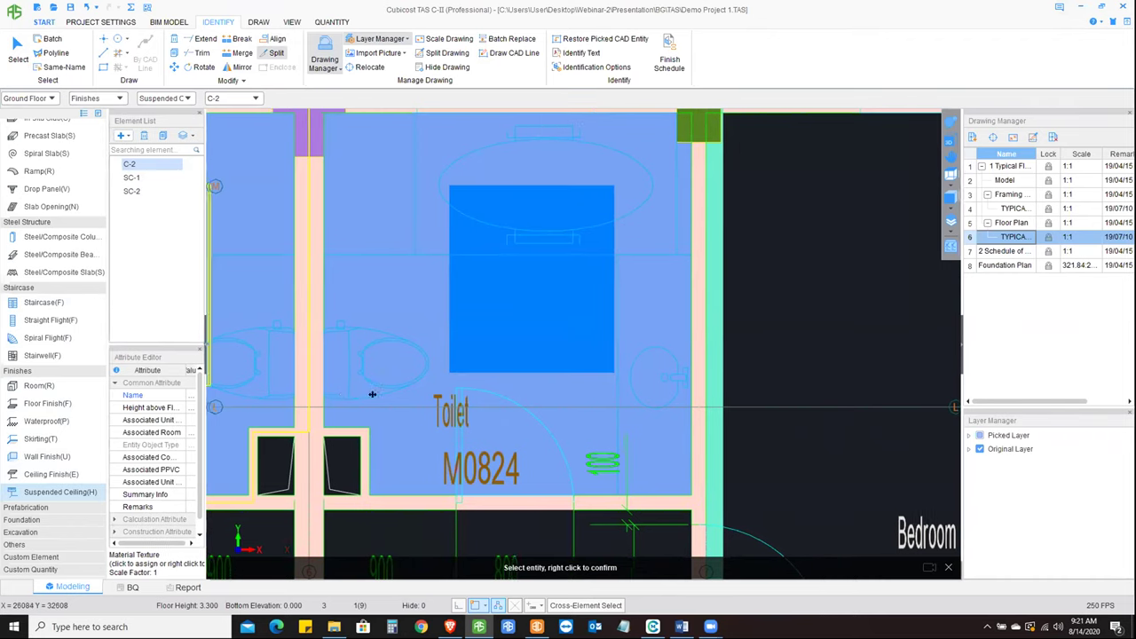
mouse_move(177, 364)
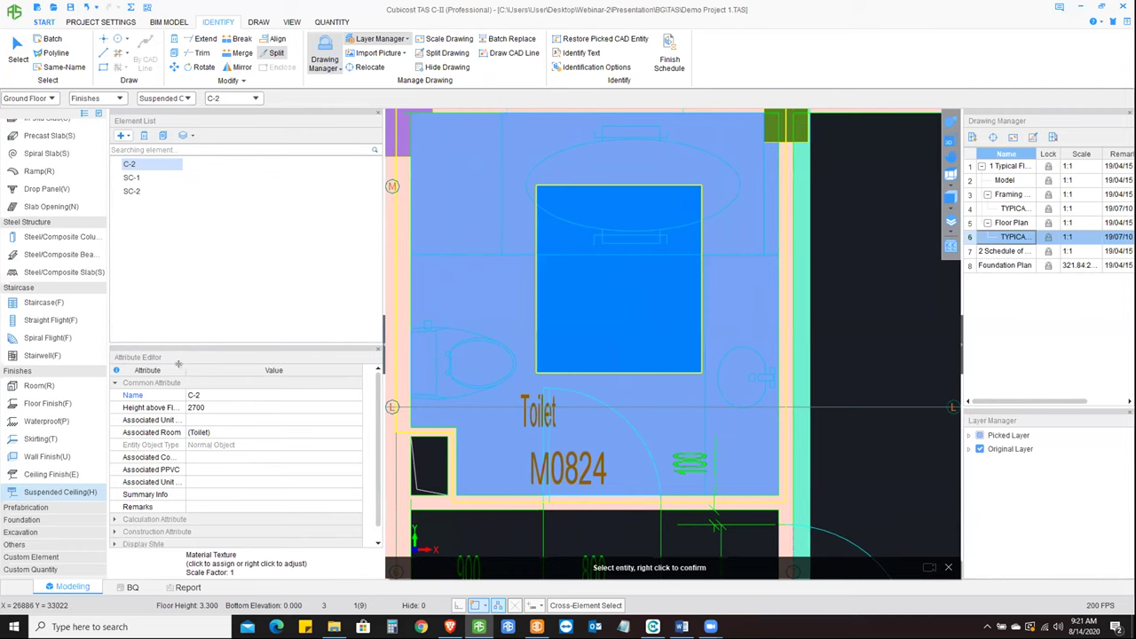
click(291, 405)
text(300)
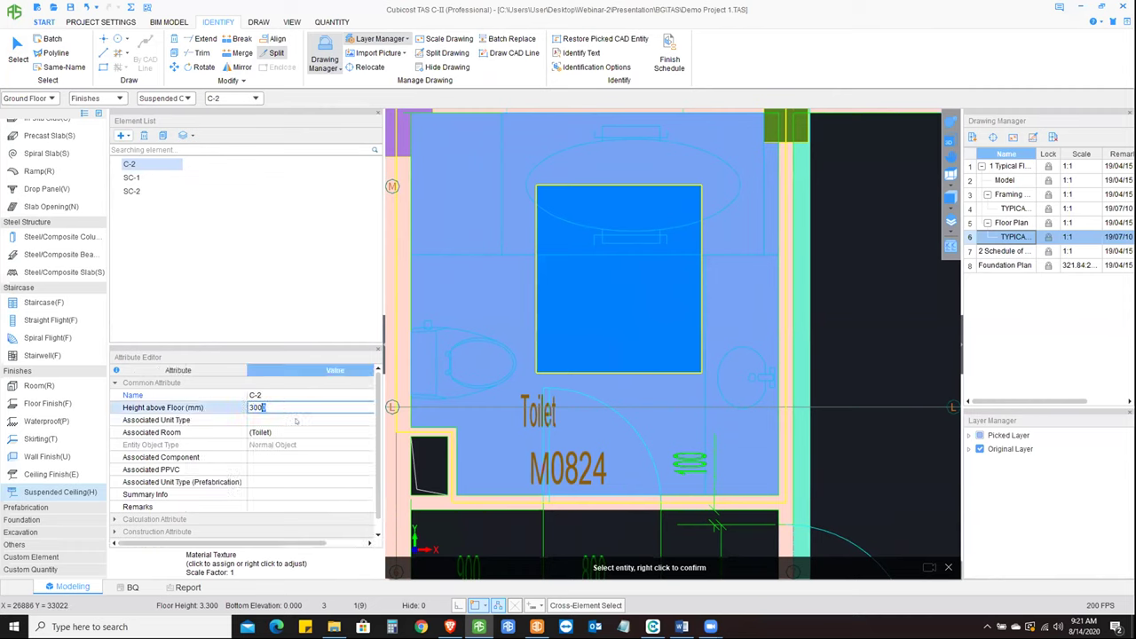
text(0)
key(Return)
scroll(534, 413, down, 1)
right_click(534, 414)
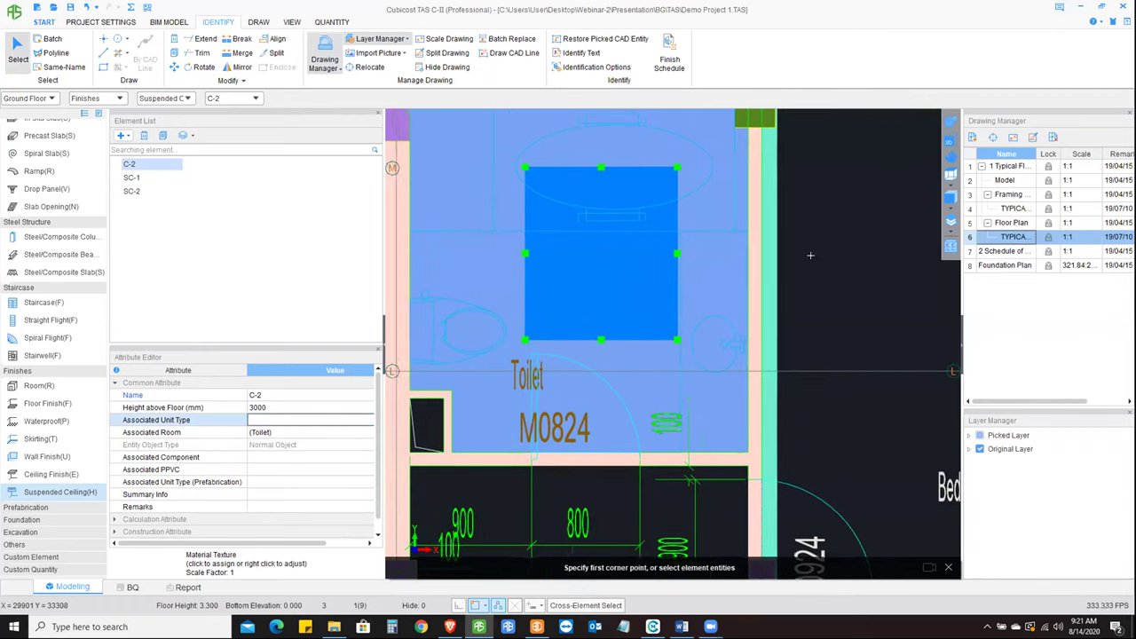
- View the raised ceiling piece in 3D and rename it as C-3
key(Escape)
scroll(641, 203, up, 5)
middle_drag(640, 203, 585, 301)
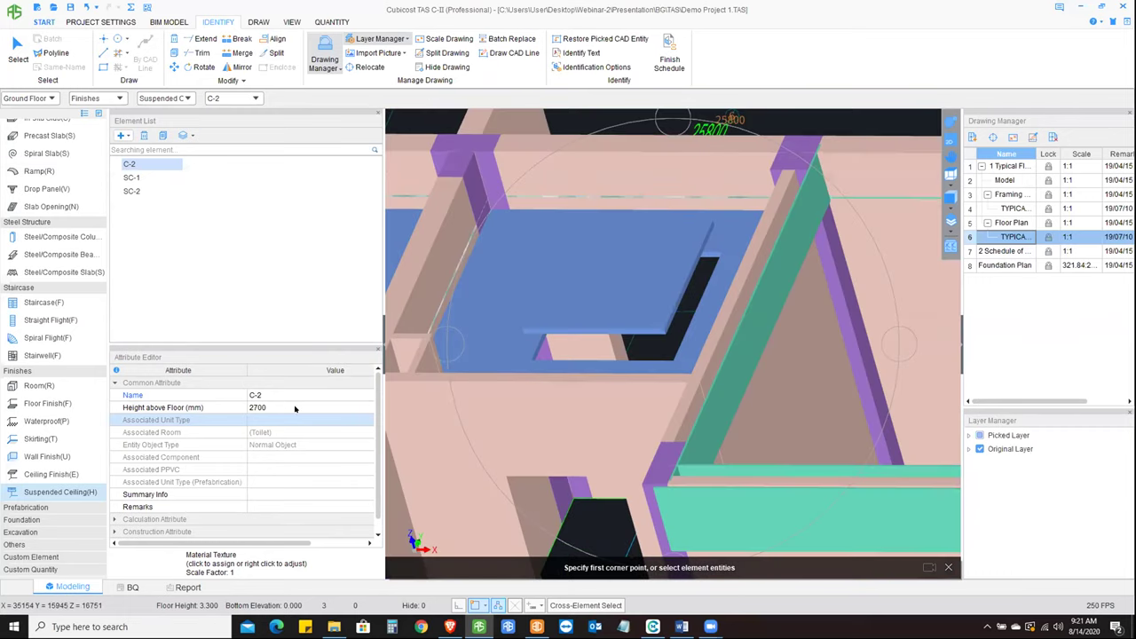
click(621, 279)
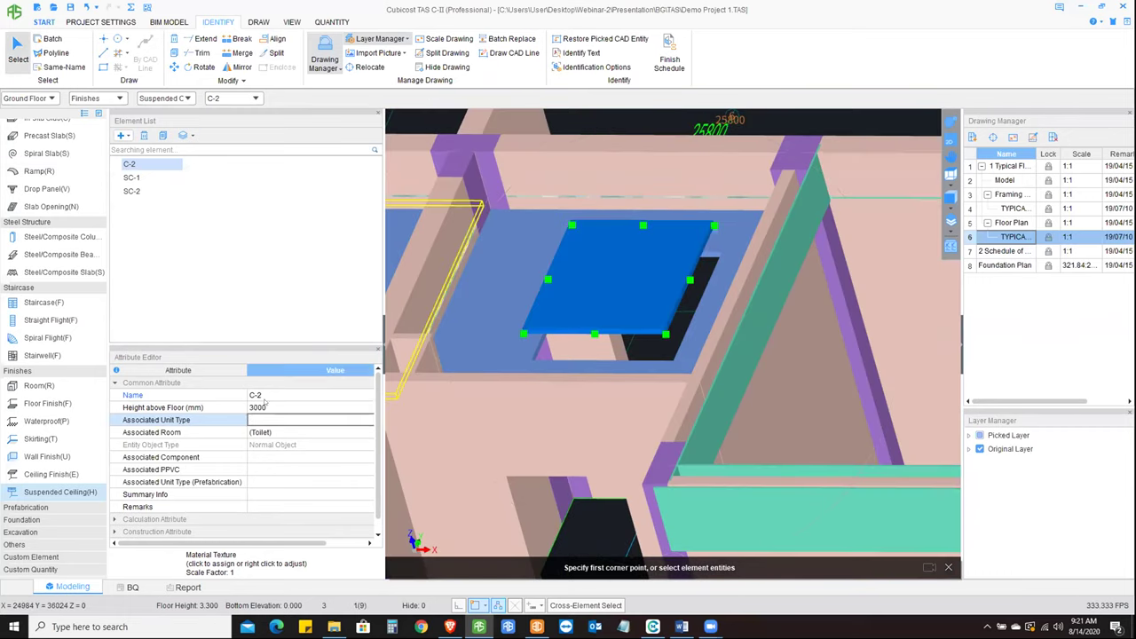
click(262, 395)
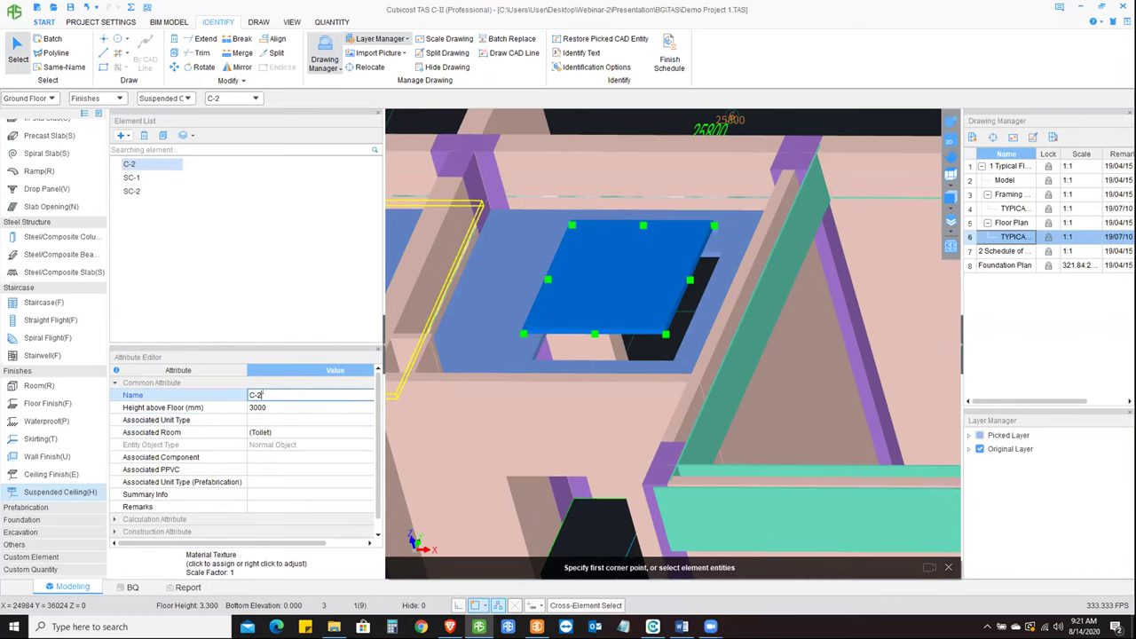
text(3)
key(Return)
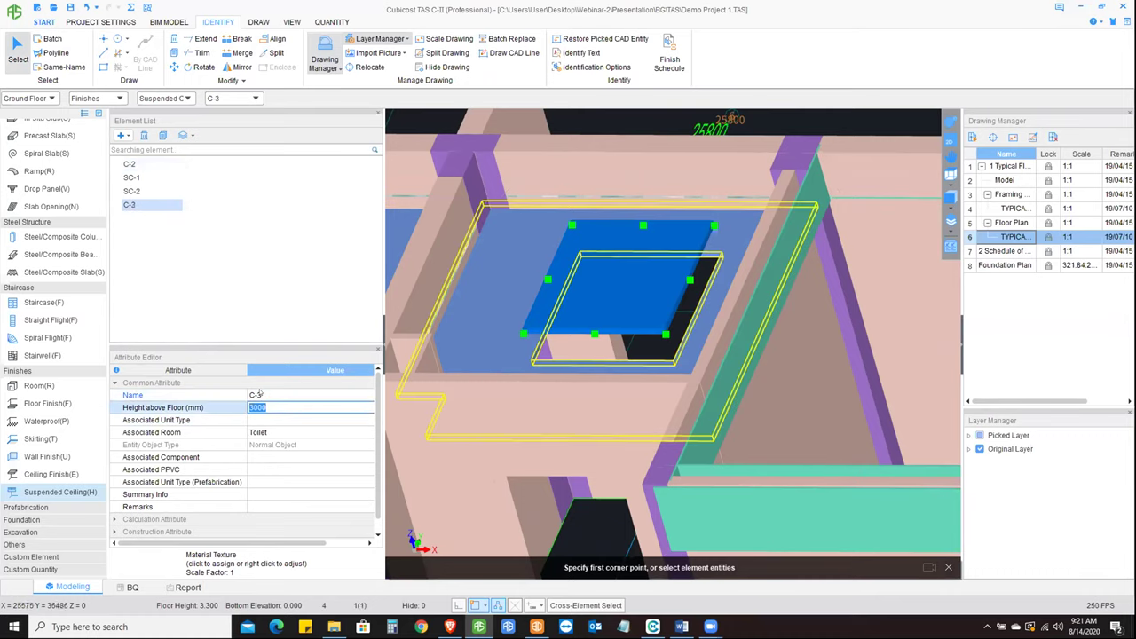
- Define a 300 mm high vertical surface along the edges of the rectangular ceiling piece, using the Specify Edge option
middle_drag(674, 373, 689, 322)
click(950, 142)
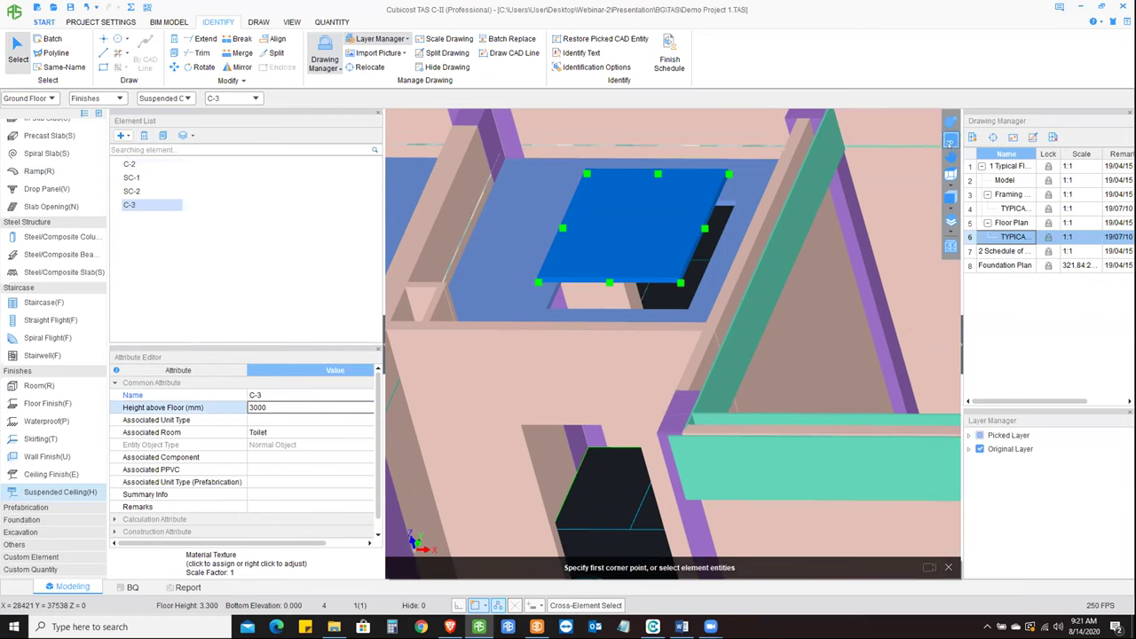
middle_drag(558, 270, 593, 376)
key(Escape)
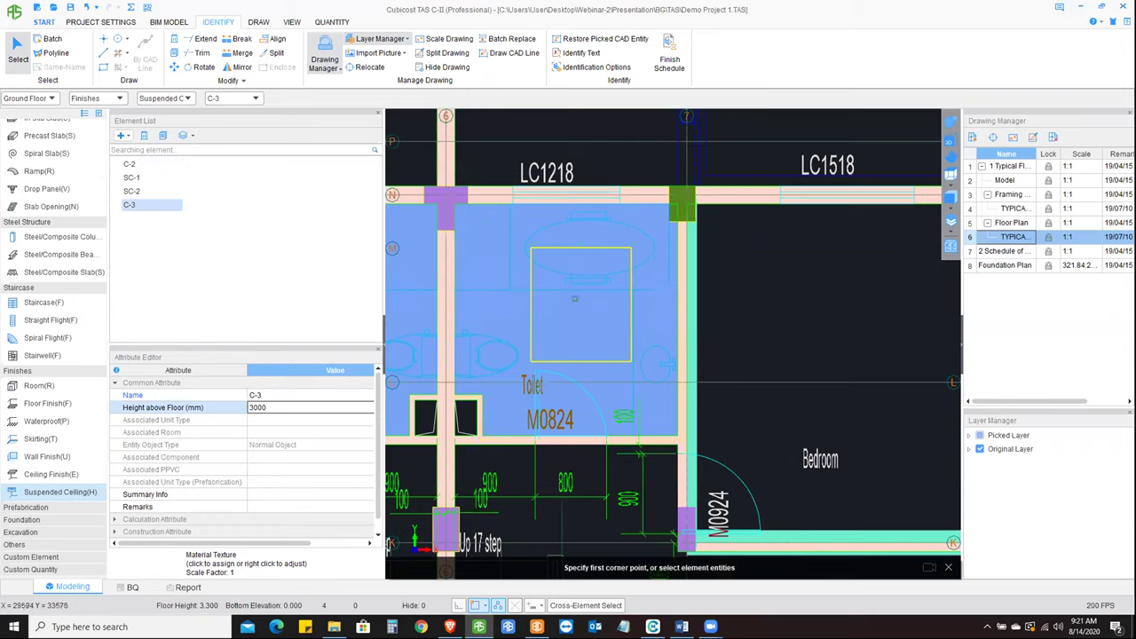
scroll(364, 60, down, 1)
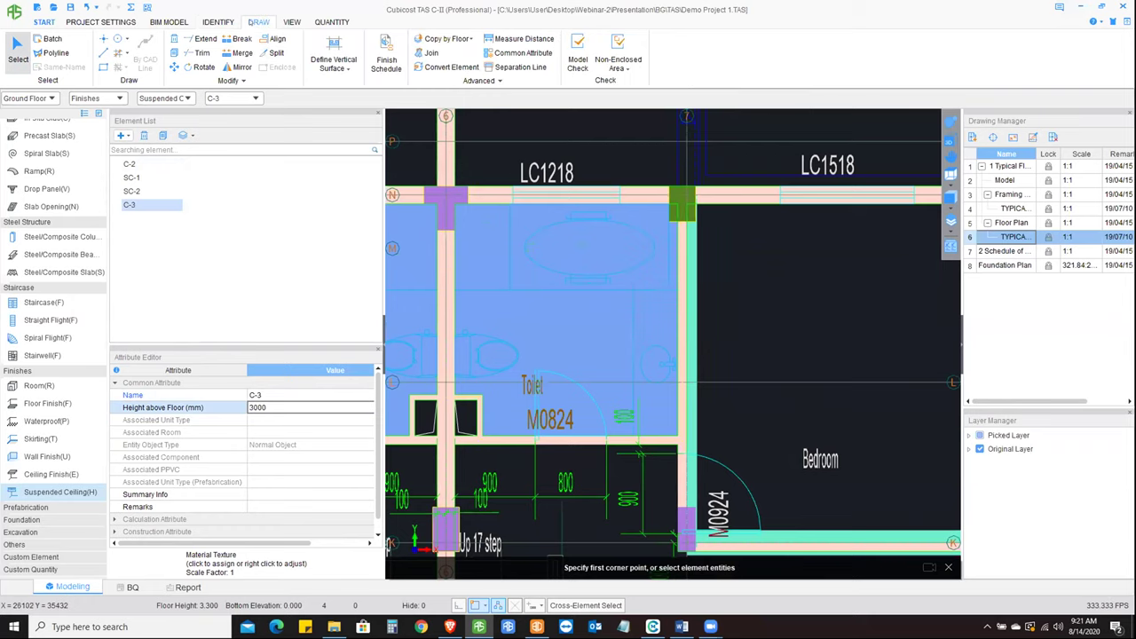
click(344, 70)
click(351, 84)
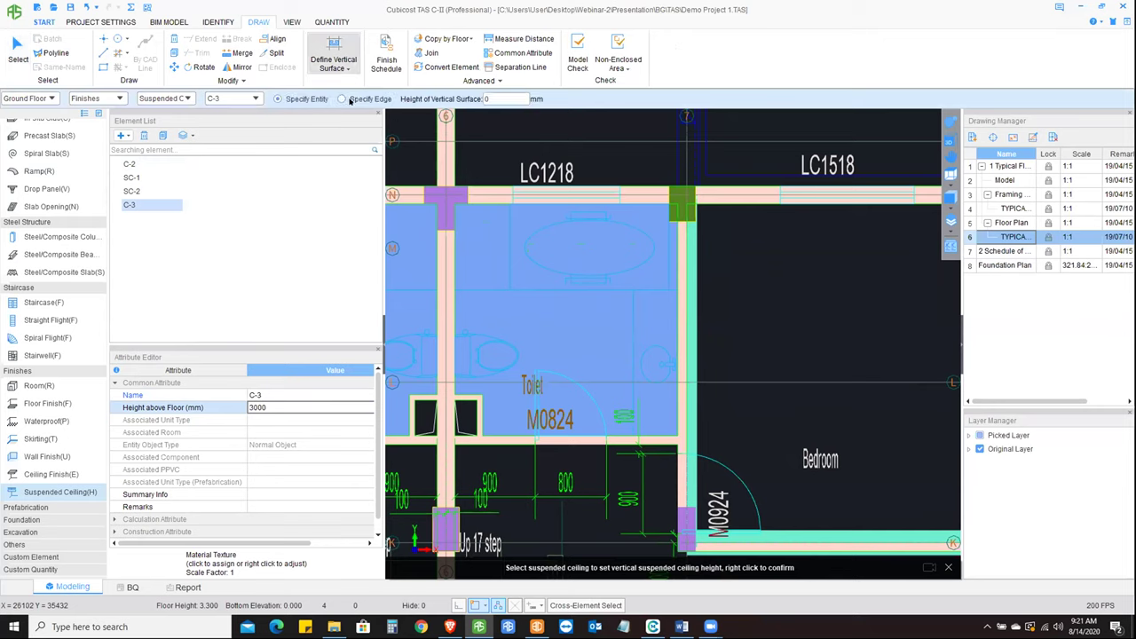
click(343, 99)
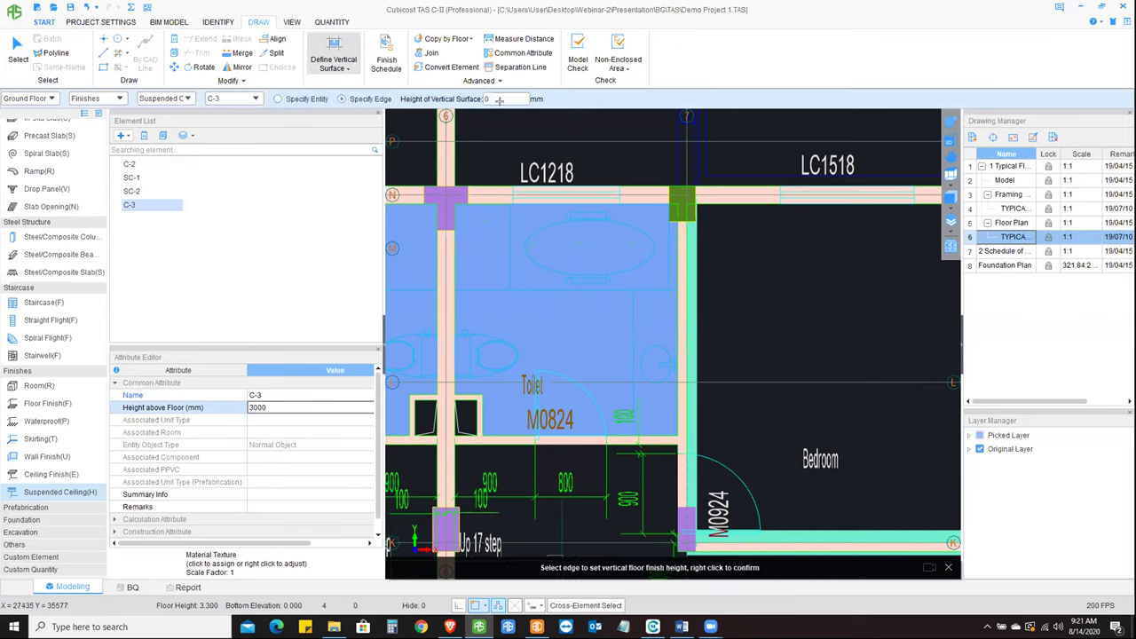
text(300)
click(623, 275)
right_click(724, 312)
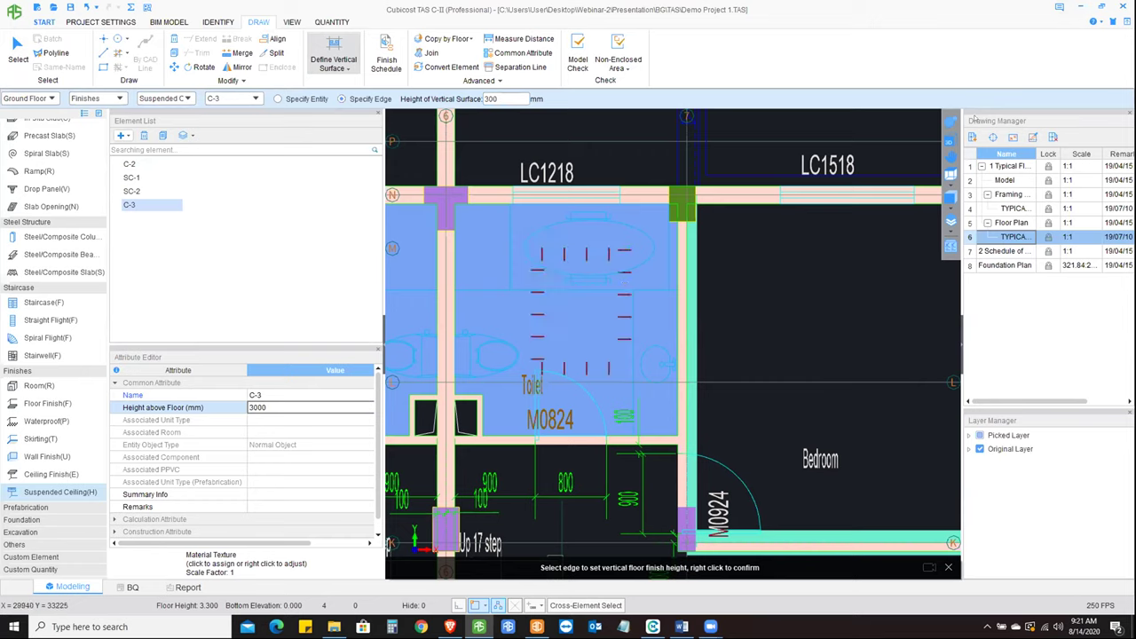
- Examine the vertical surfaces around the toilet's raised ceiling piece in 3D from several angles
click(950, 122)
drag(576, 417, 575, 337)
scroll(614, 363, up, 8)
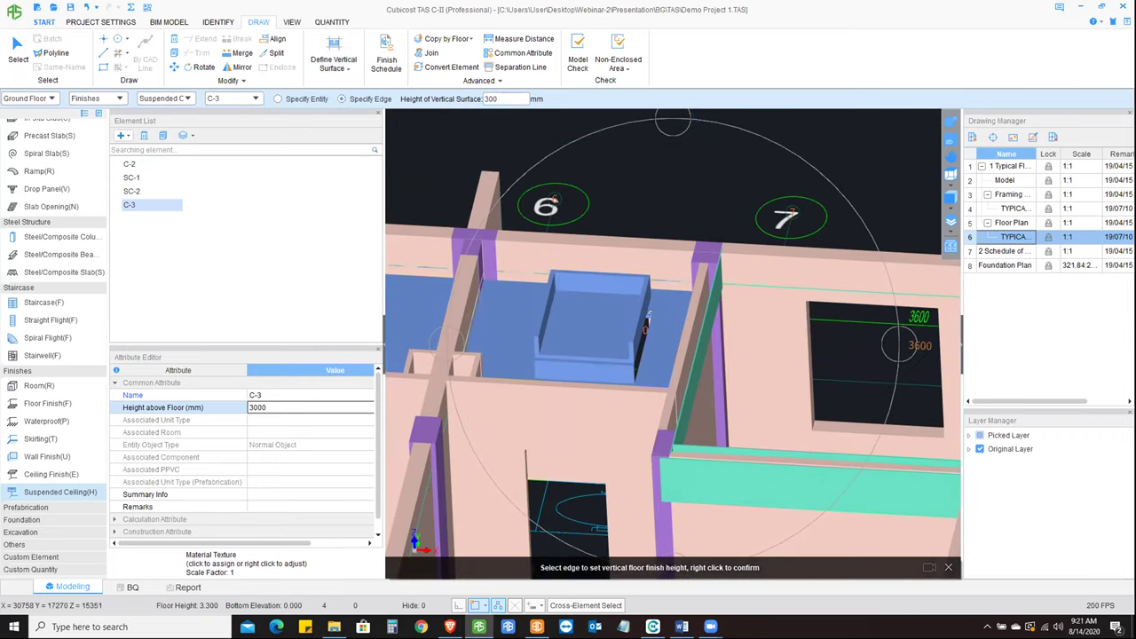
drag(619, 301, 641, 309)
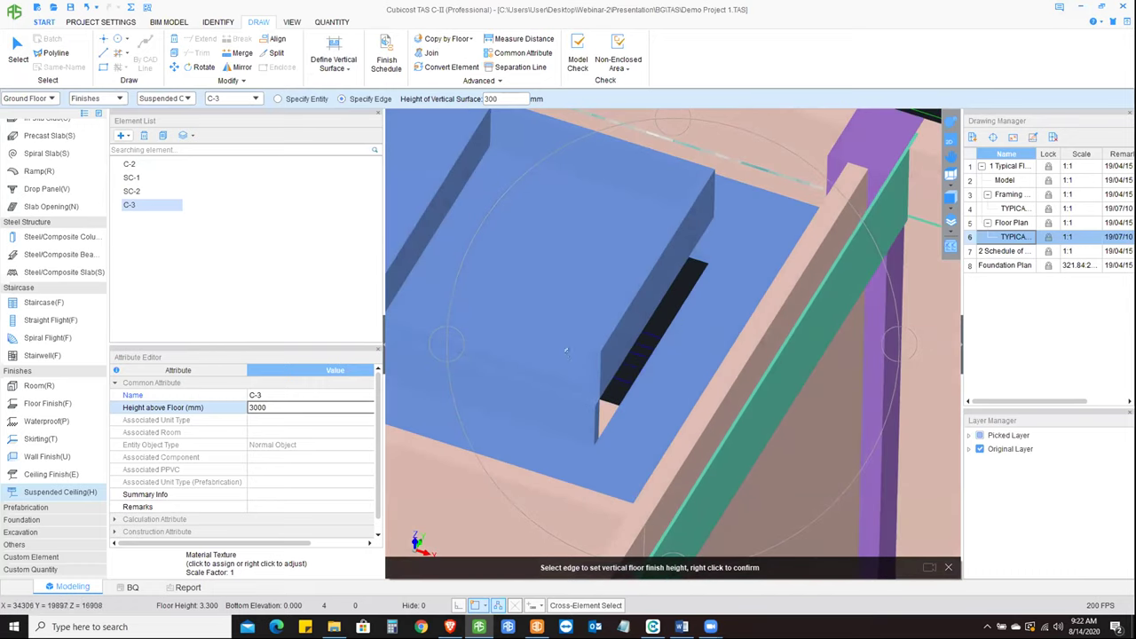
drag(658, 331, 652, 369)
scroll(652, 368, down, 2)
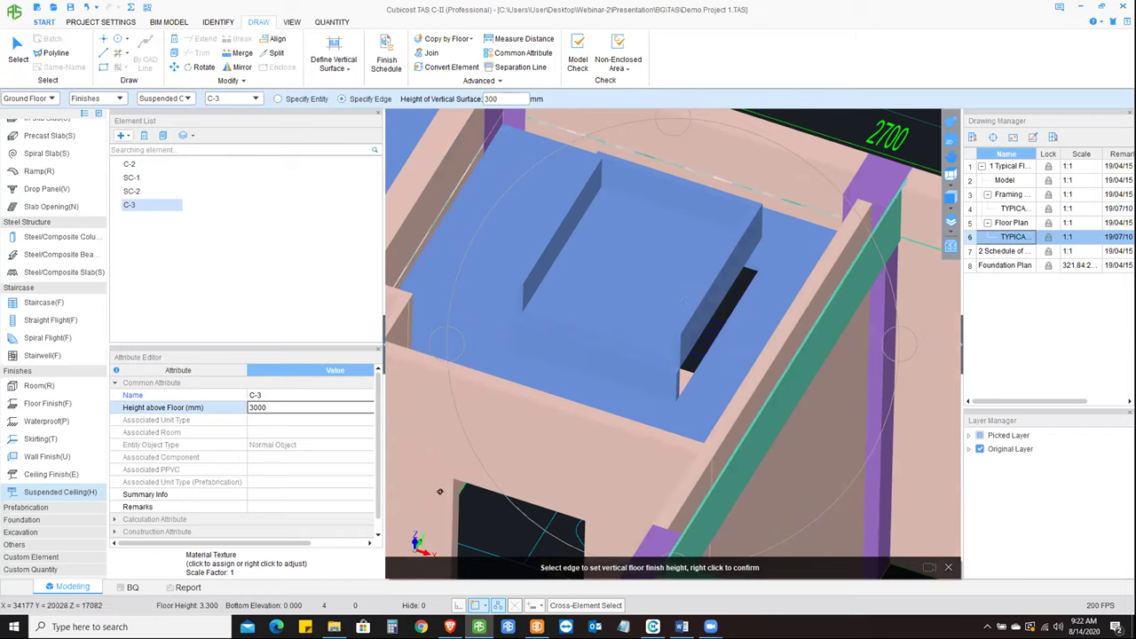
drag(664, 283, 832, 184)
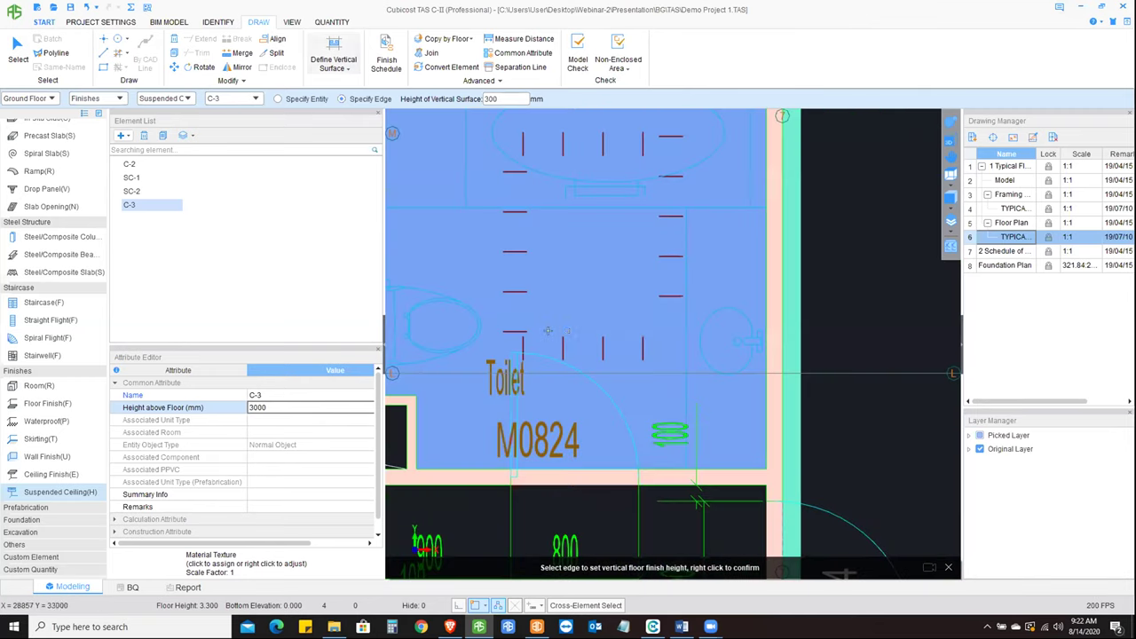
- Return to the plan view and undo the vertical surfaces and the separate C-3 ceiling in the toilet
click(950, 141)
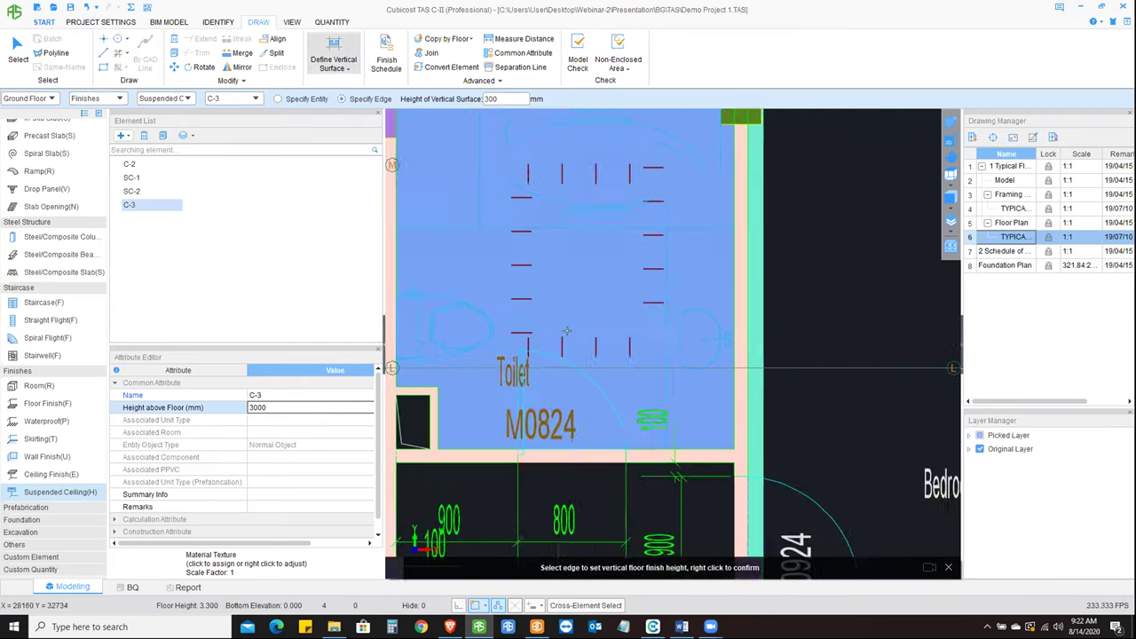
scroll(566, 331, down, 2)
right_click(585, 355)
scroll(602, 374, up, 1)
key(Delete)
middle_drag(616, 377, 630, 358)
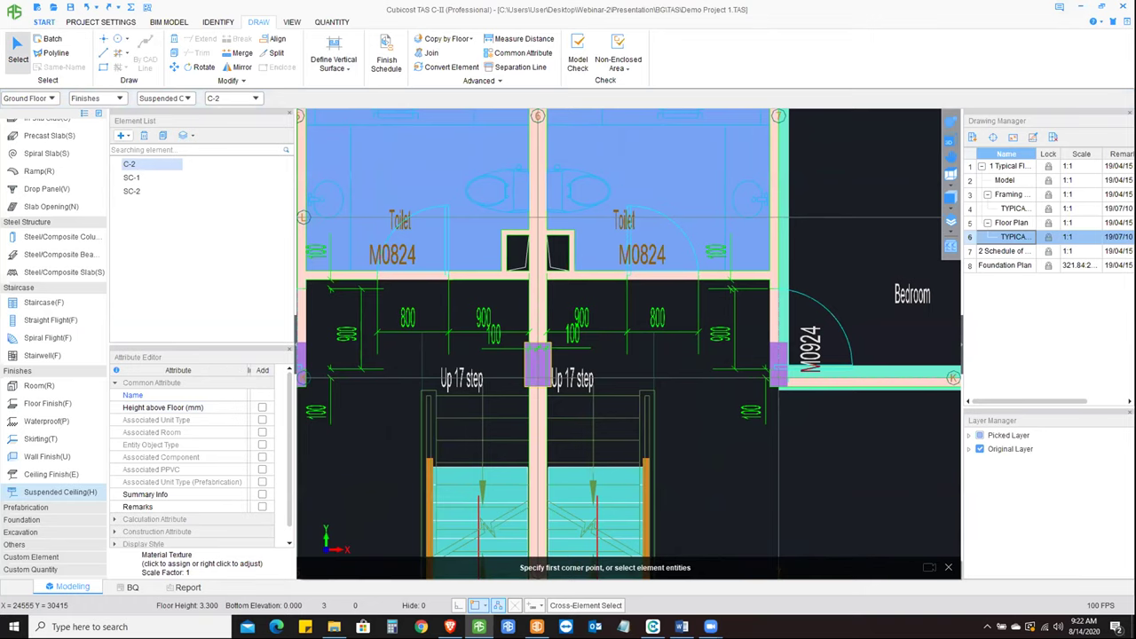
- Switch to the Prefabrication Component elements and show the Foundation element types
click(25, 507)
scroll(53, 497, down, 1)
click(50, 468)
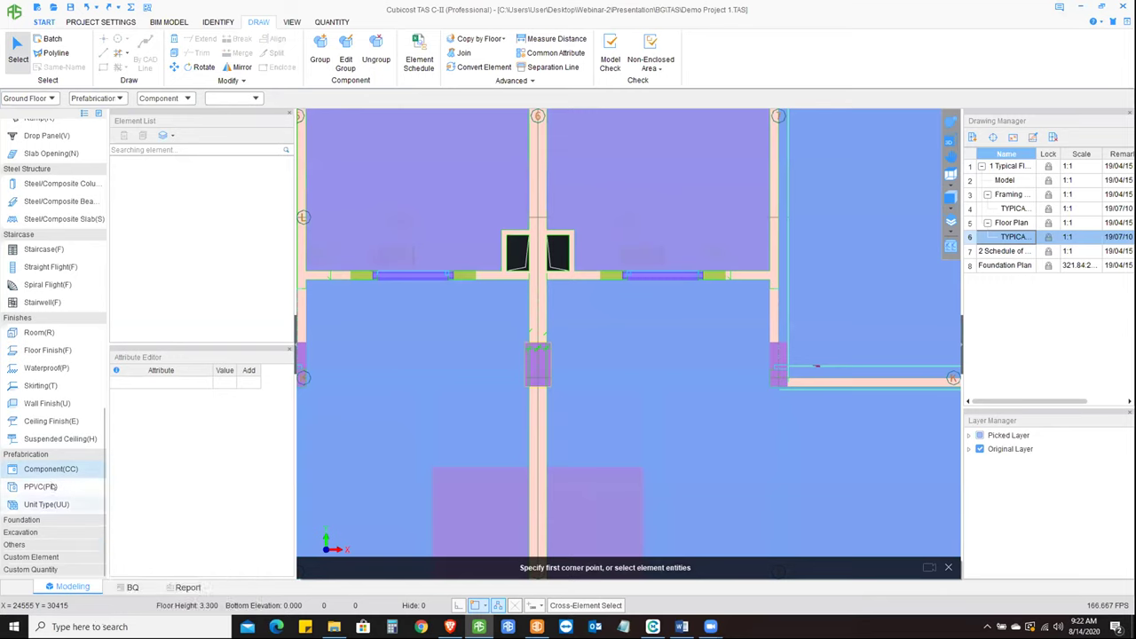
click(26, 519)
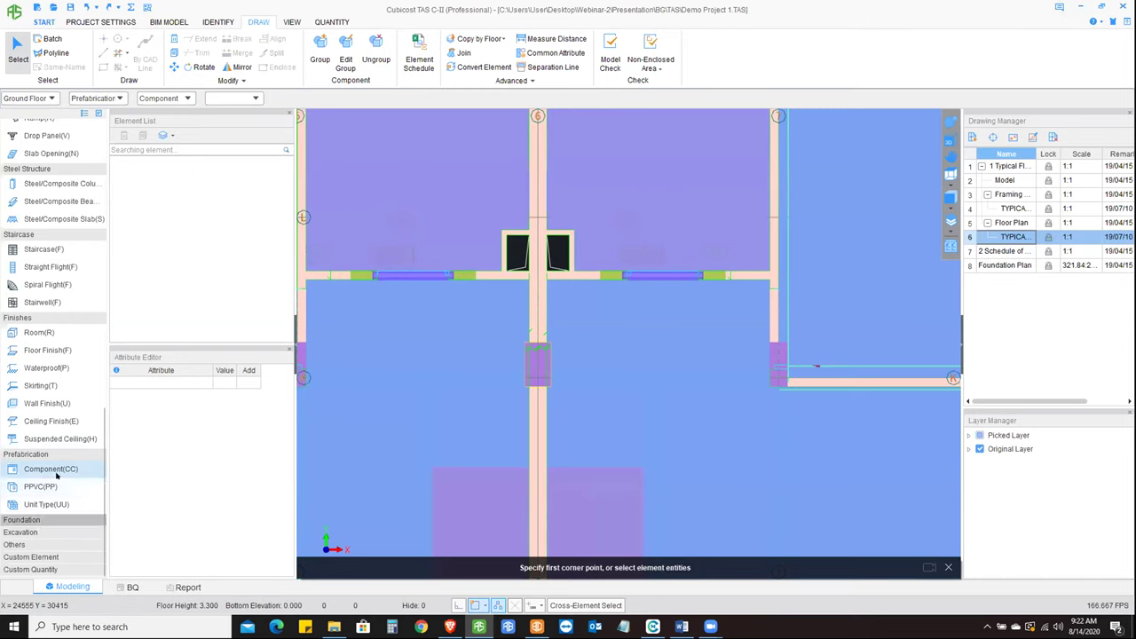
scroll(35, 355, down, 3)
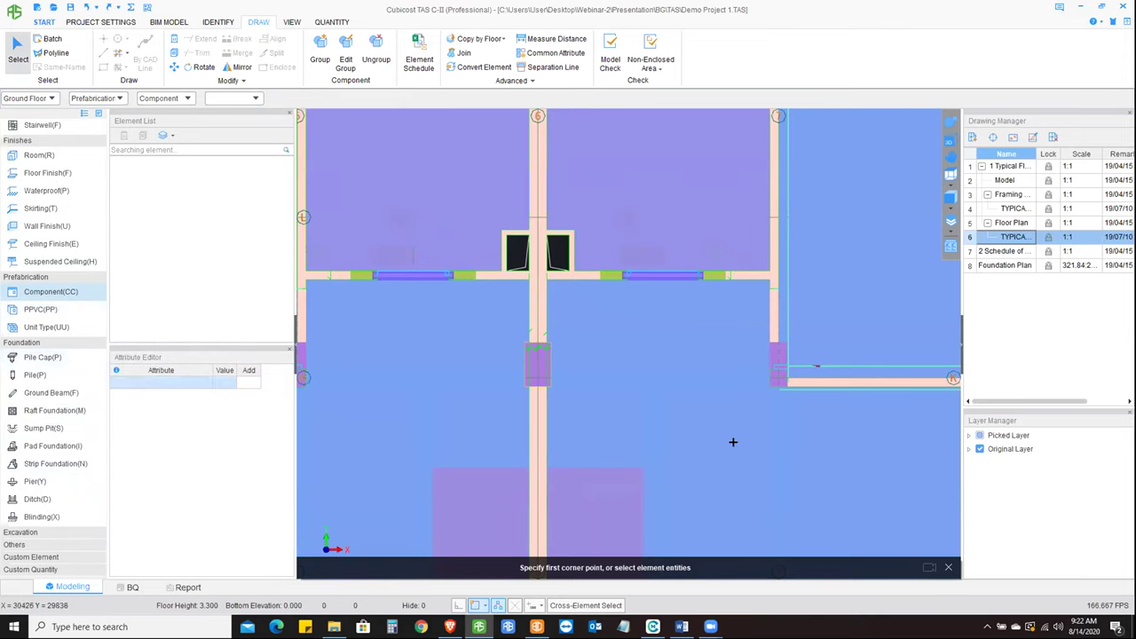
- Zoom out to the whole building and switch the working floor to Foundation Floor
scroll(741, 443, down, 5)
scroll(697, 384, down, 5)
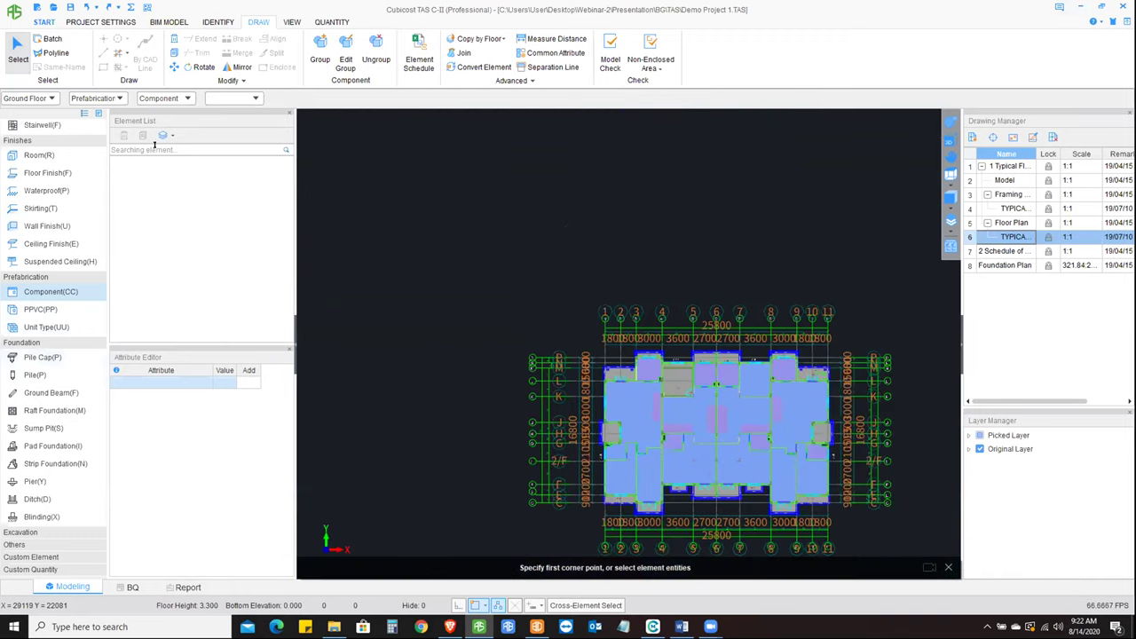
click(42, 98)
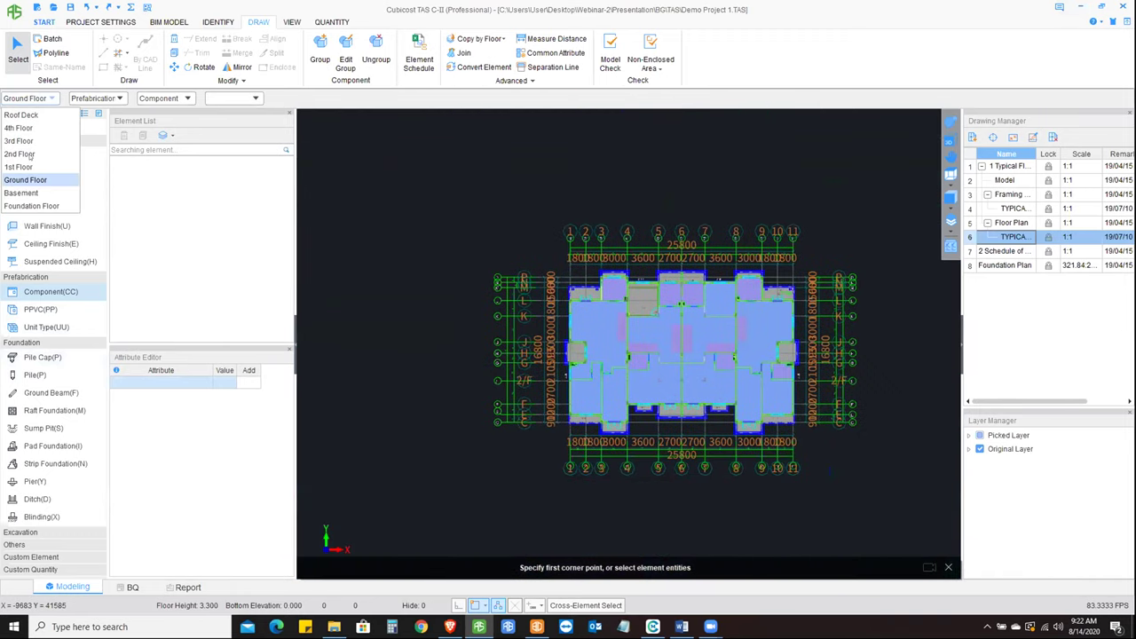
click(39, 206)
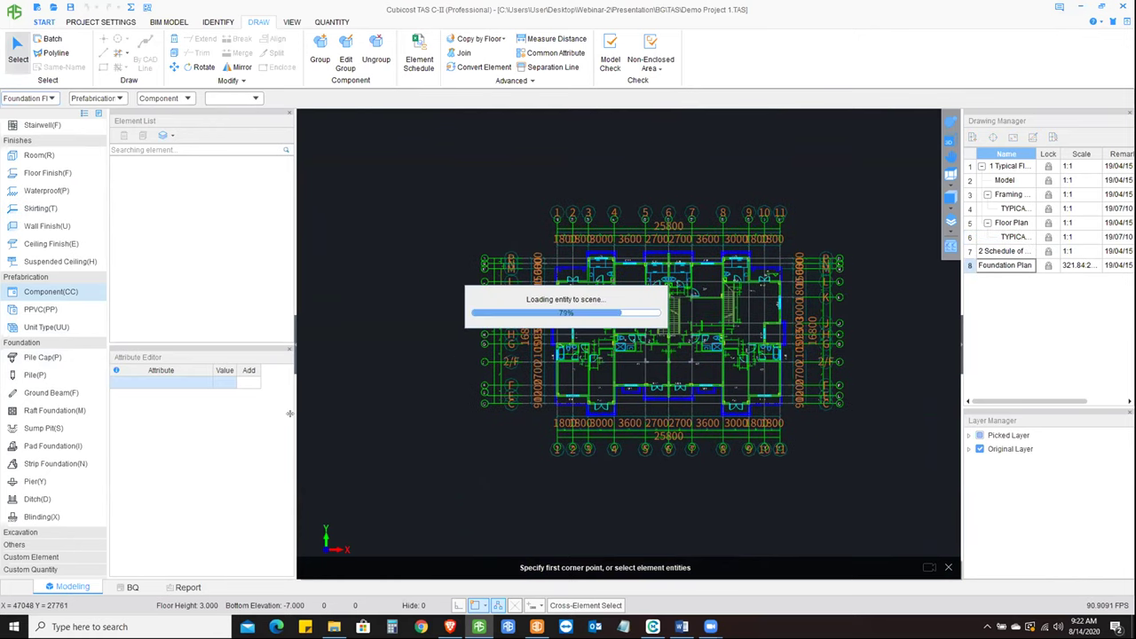
- Examine the foundation plan drawing, including its title block, gridlines and footing outlines
scroll(470, 215, up, 3)
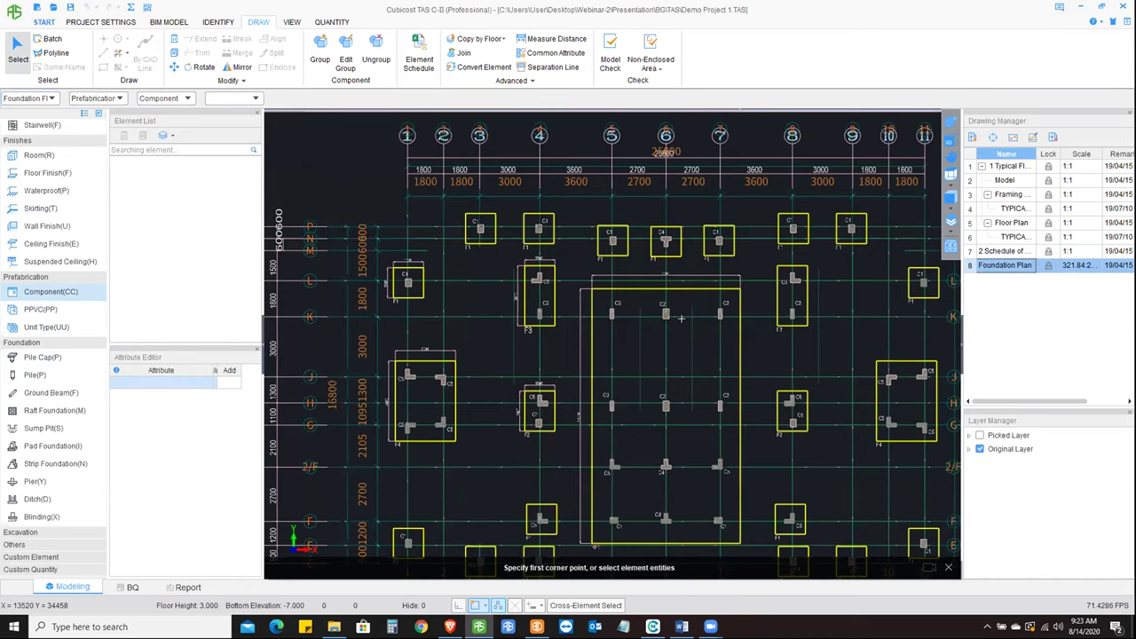
scroll(699, 345, down, 3)
scroll(639, 337, up, 5)
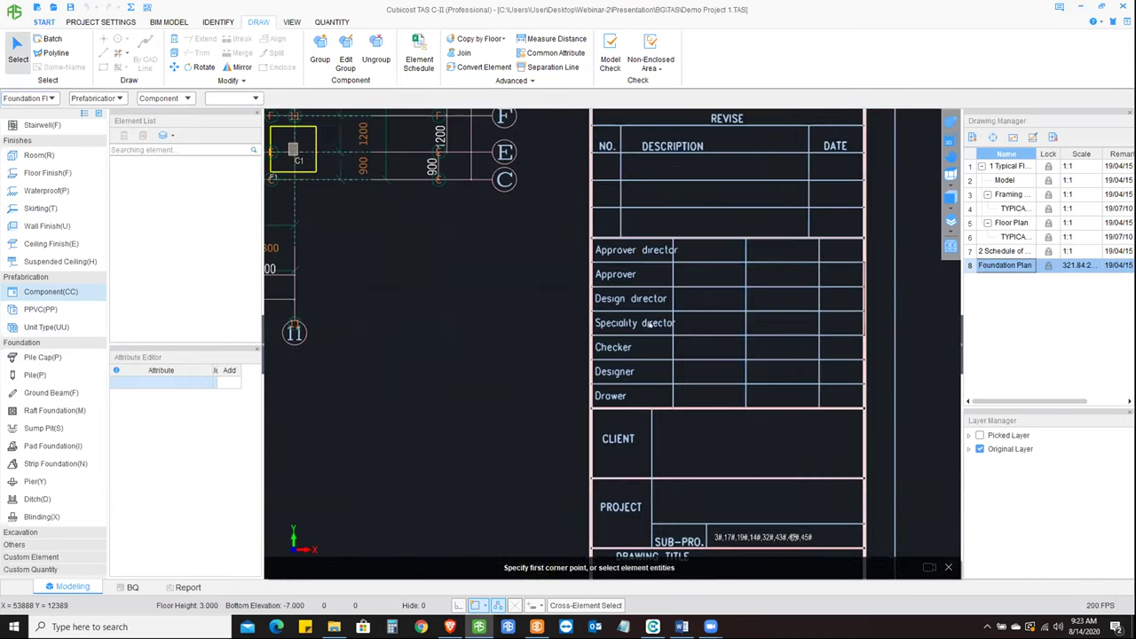
middle_drag(657, 550, 674, 273)
scroll(688, 405, up, 1)
scroll(688, 405, up, 2)
scroll(701, 408, down, 6)
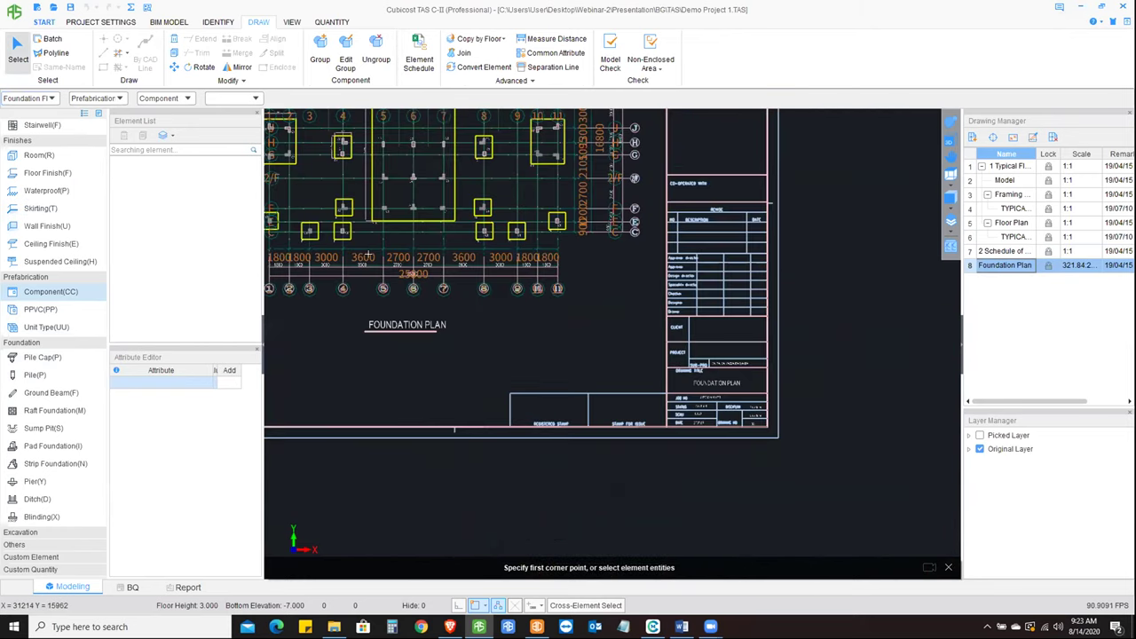
scroll(453, 264, up, 3)
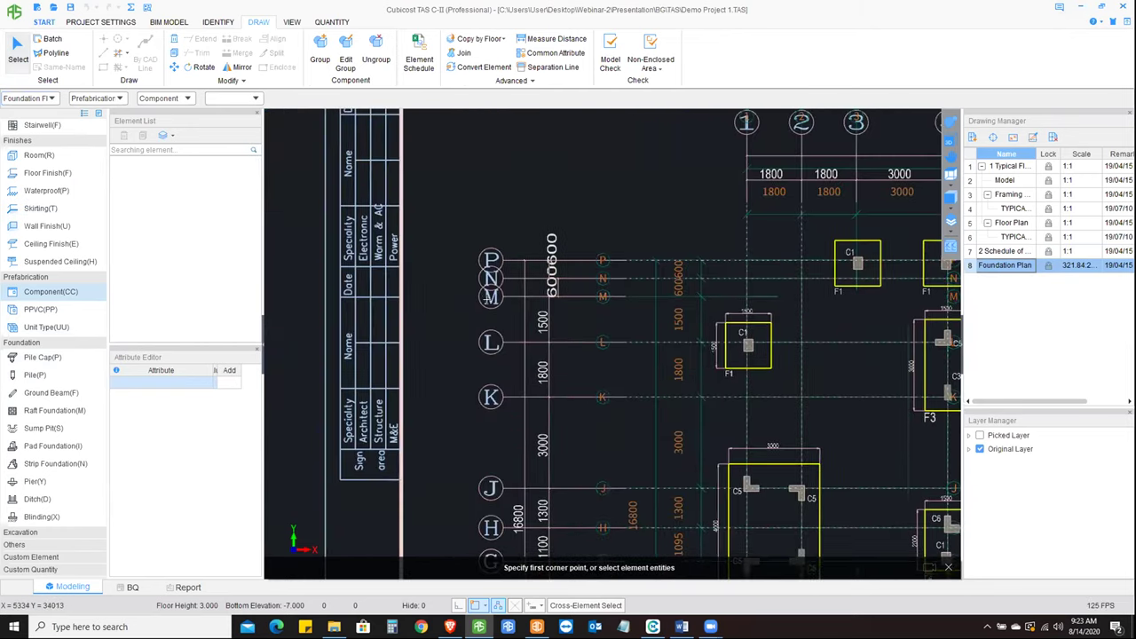
scroll(502, 370, down, 3)
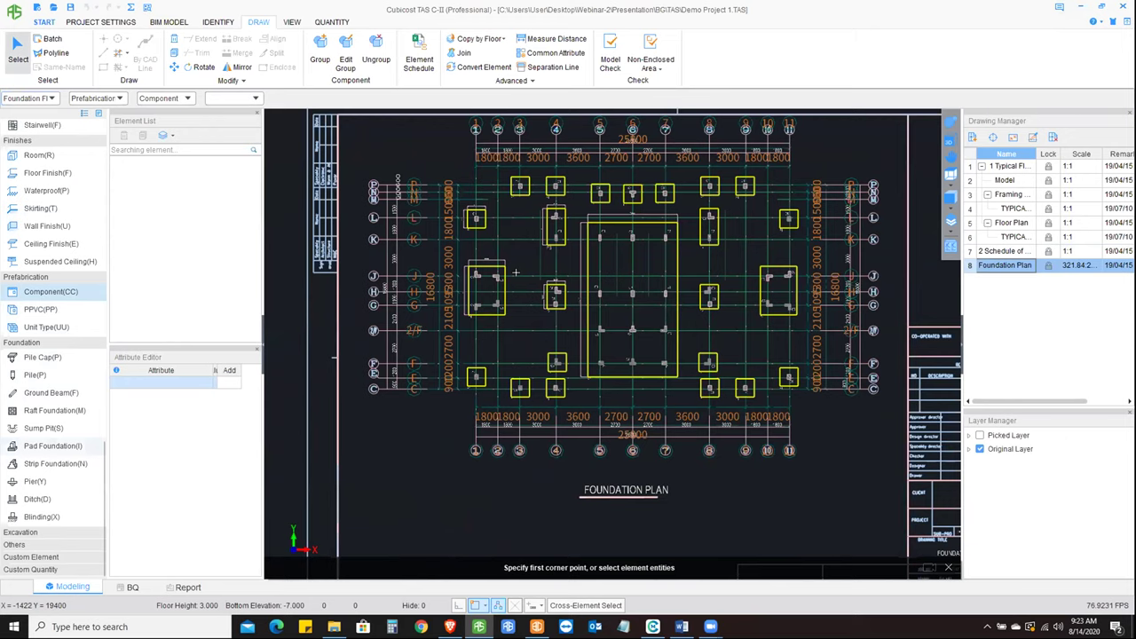
- Switch to the Pad Foundation elements and add a new pad foundation with a Rectangular Pad Foundation Unit
key(i)
scroll(520, 143, up, 3)
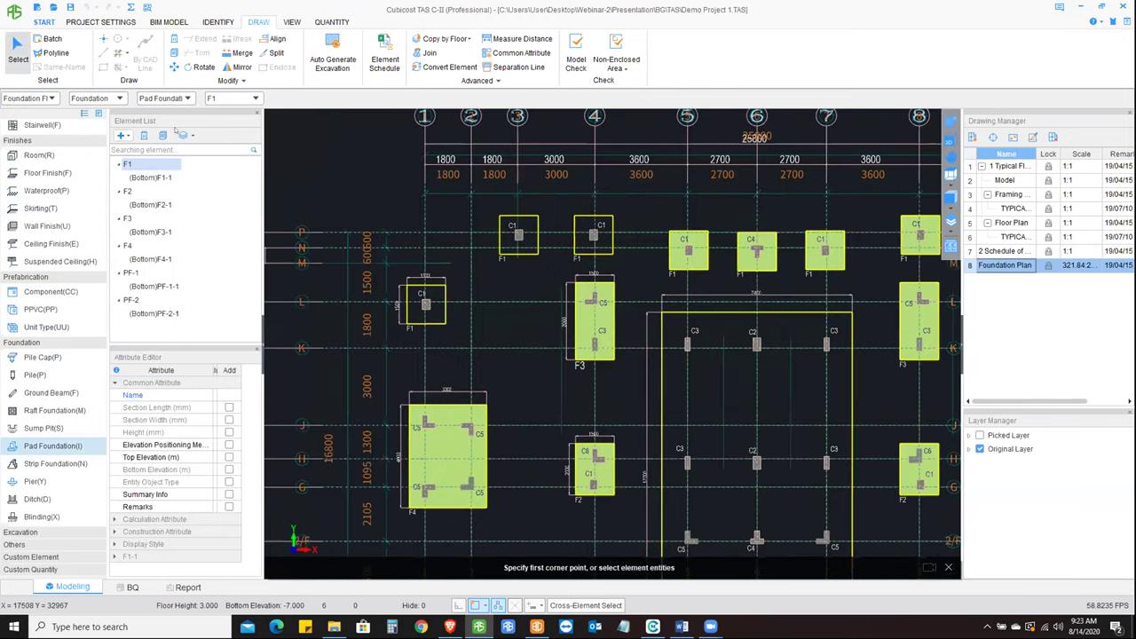
click(123, 135)
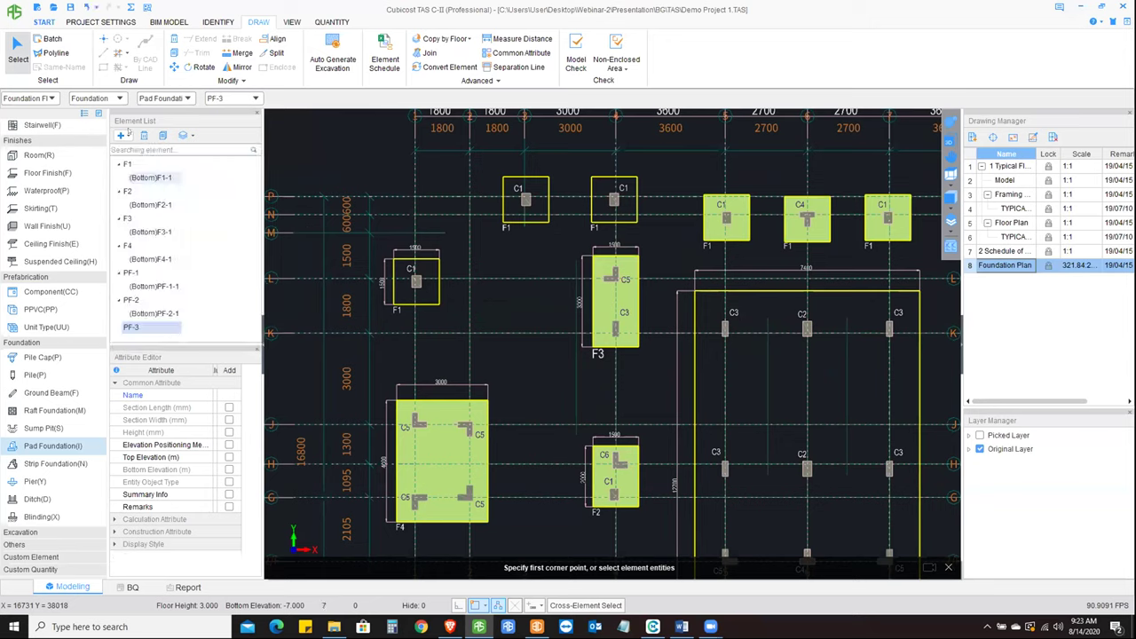
click(122, 136)
click(151, 257)
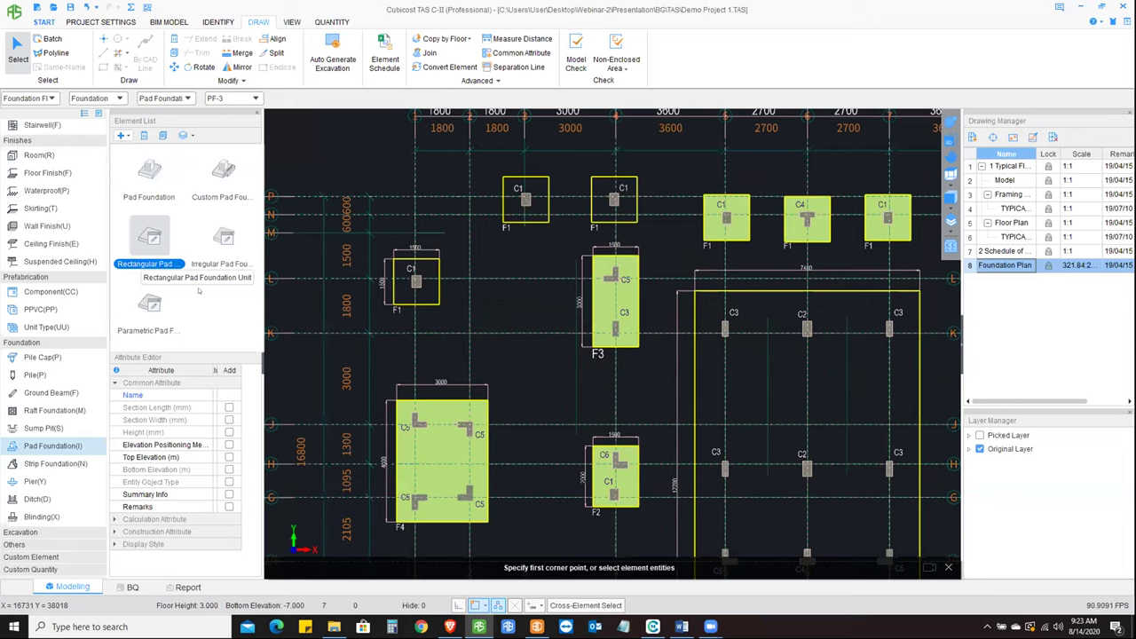
drag(213, 370, 192, 366)
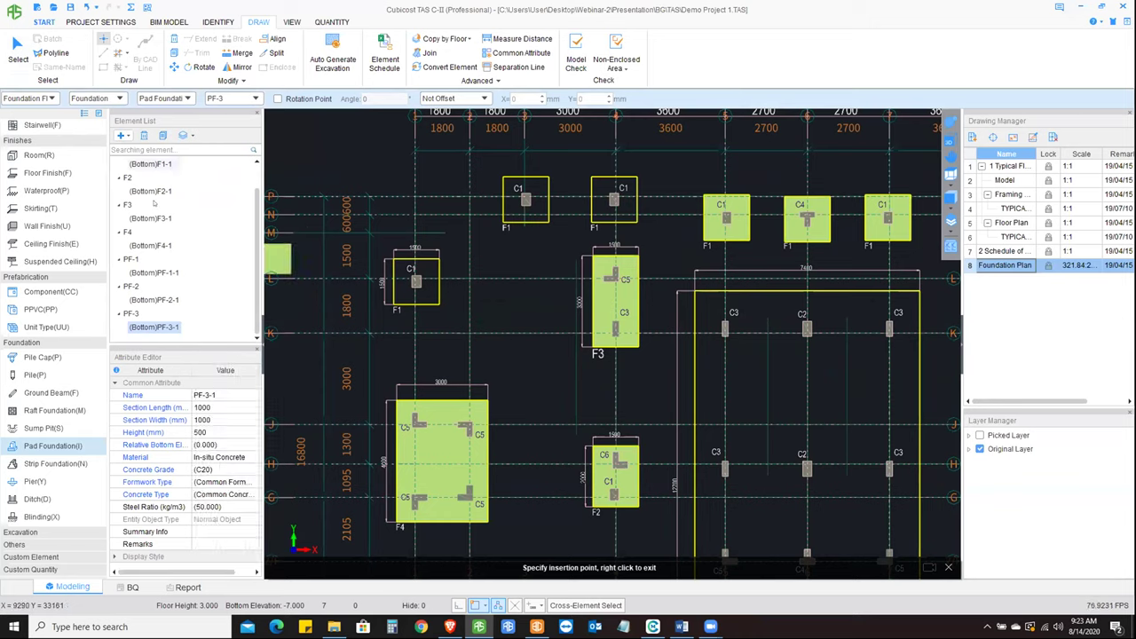
- Place F1 pad foundations on the three unfilled C1 footing outlines near gridlines 1, 3 and 4
scroll(136, 165, up, 1)
click(133, 164)
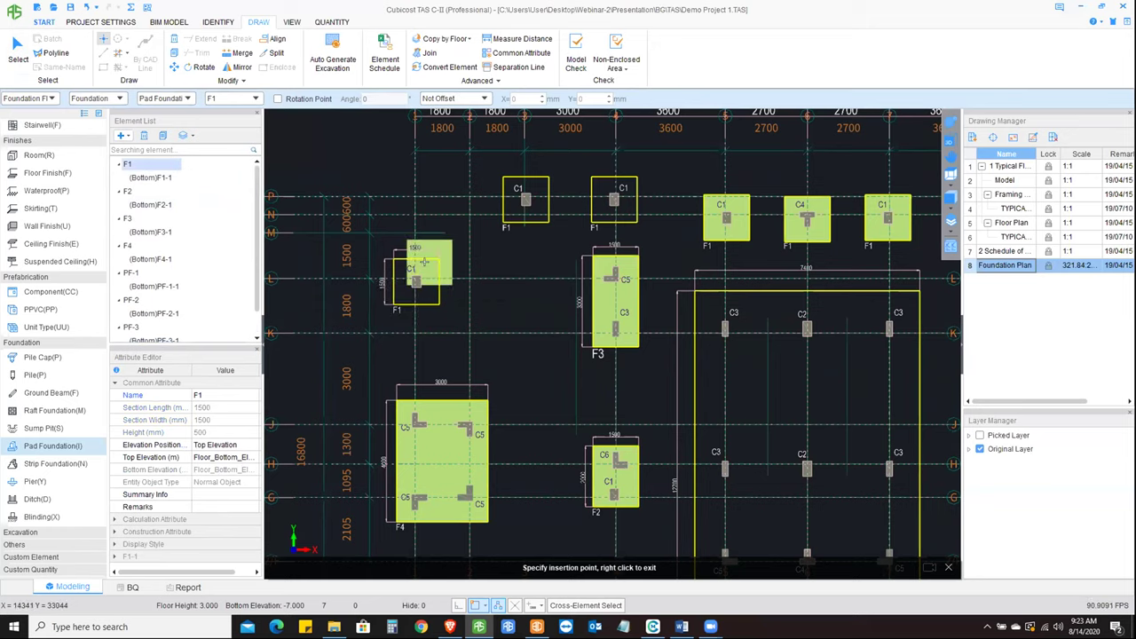
scroll(411, 271, up, 2)
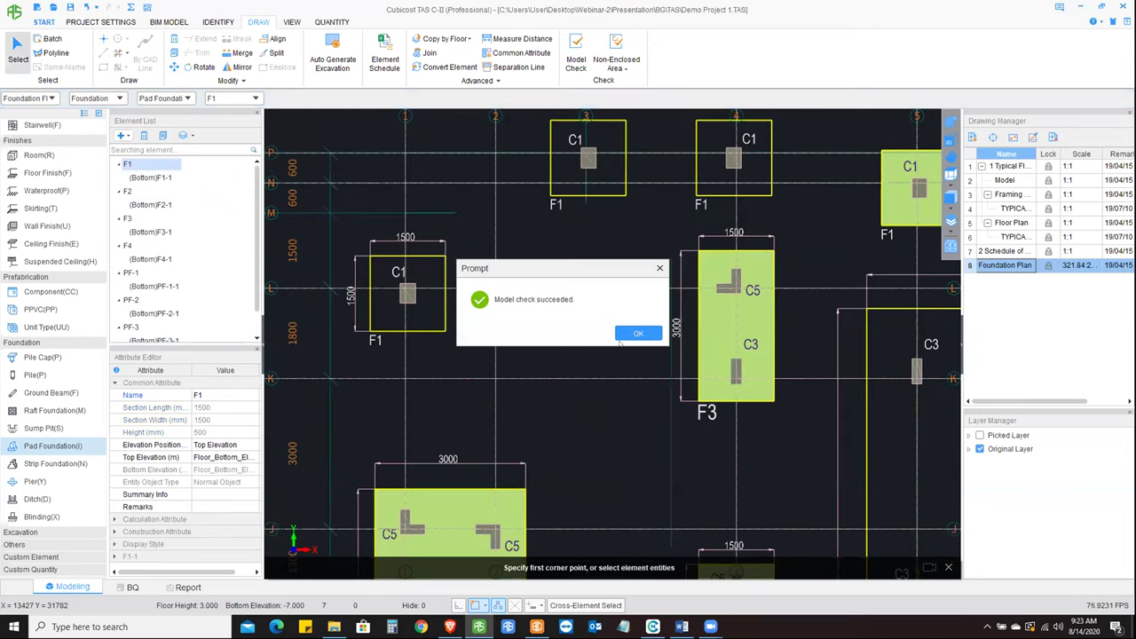
click(637, 332)
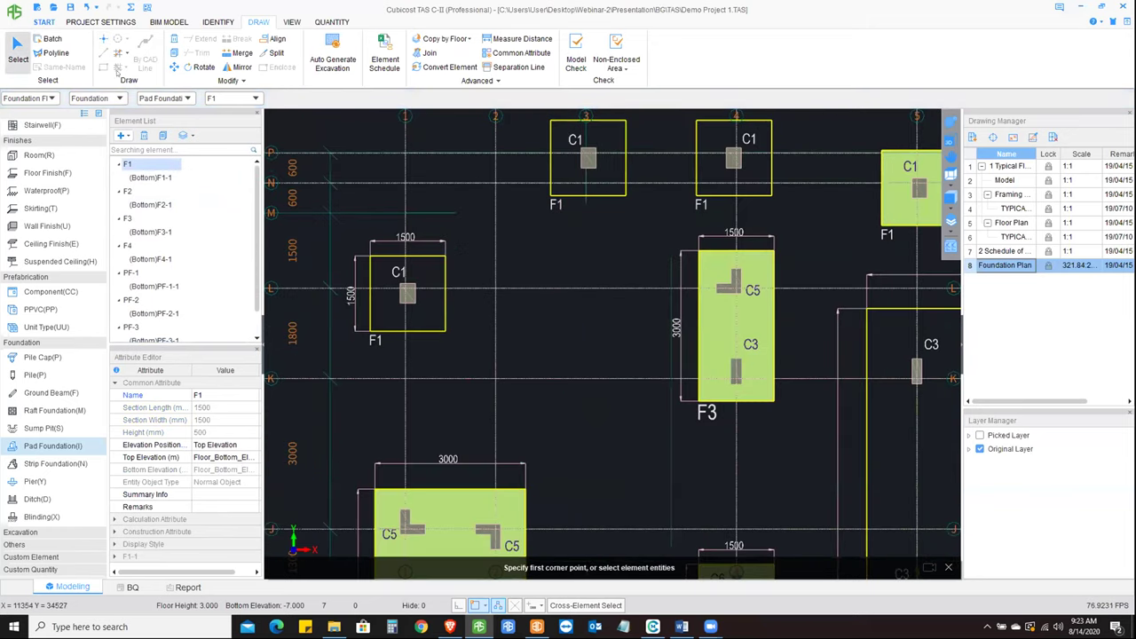
right_click(441, 243)
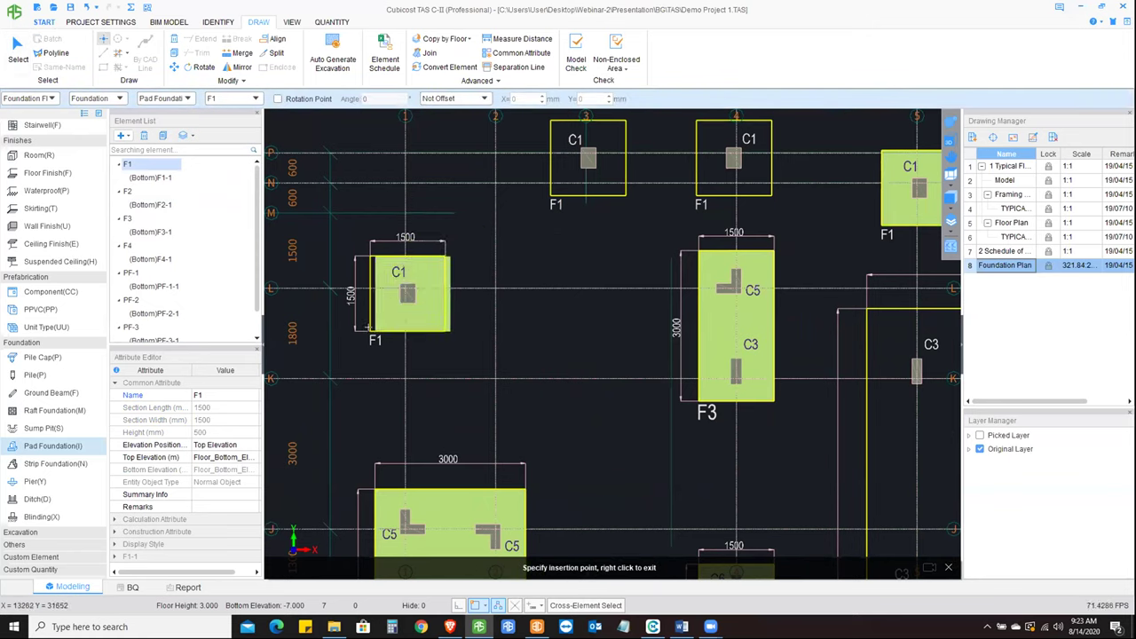
click(407, 294)
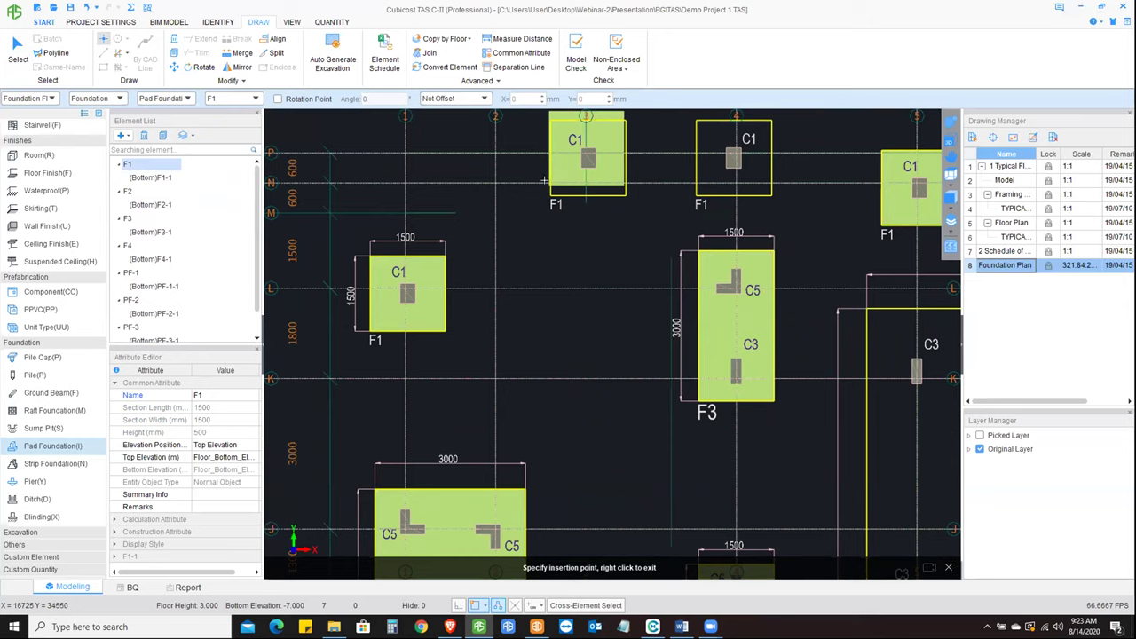
click(701, 188)
right_click(624, 329)
- Switch to the Raft Foundation elements and show the Sloping options, including Define by Three Points
scroll(624, 329, down, 1)
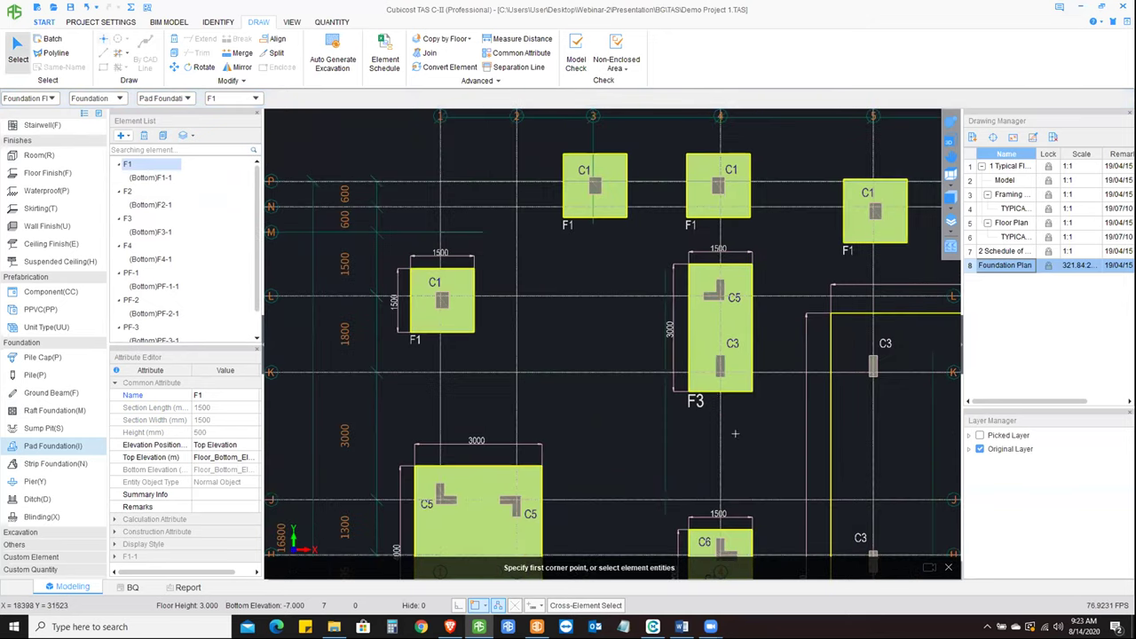
scroll(628, 315, down, 1)
scroll(631, 303, down, 1)
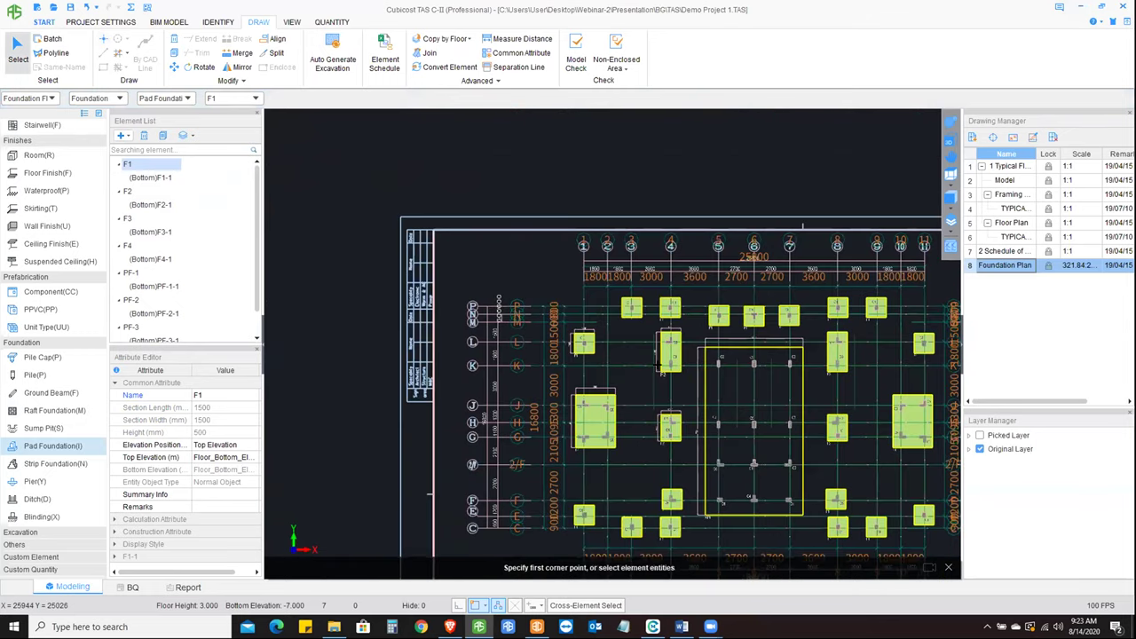
scroll(654, 364, down, 1)
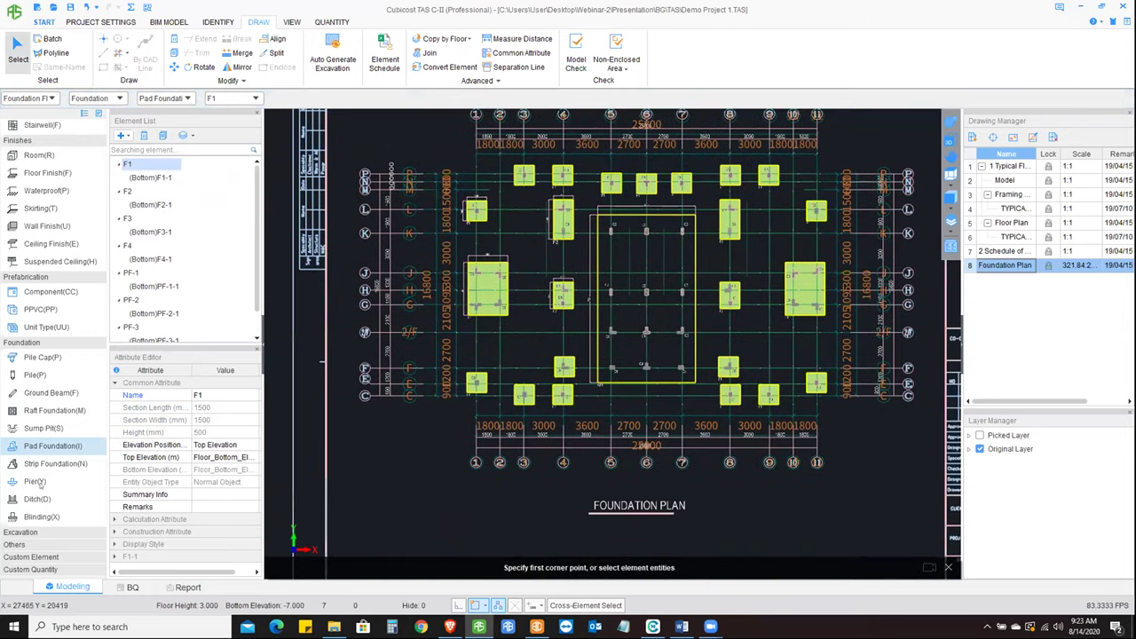
click(54, 410)
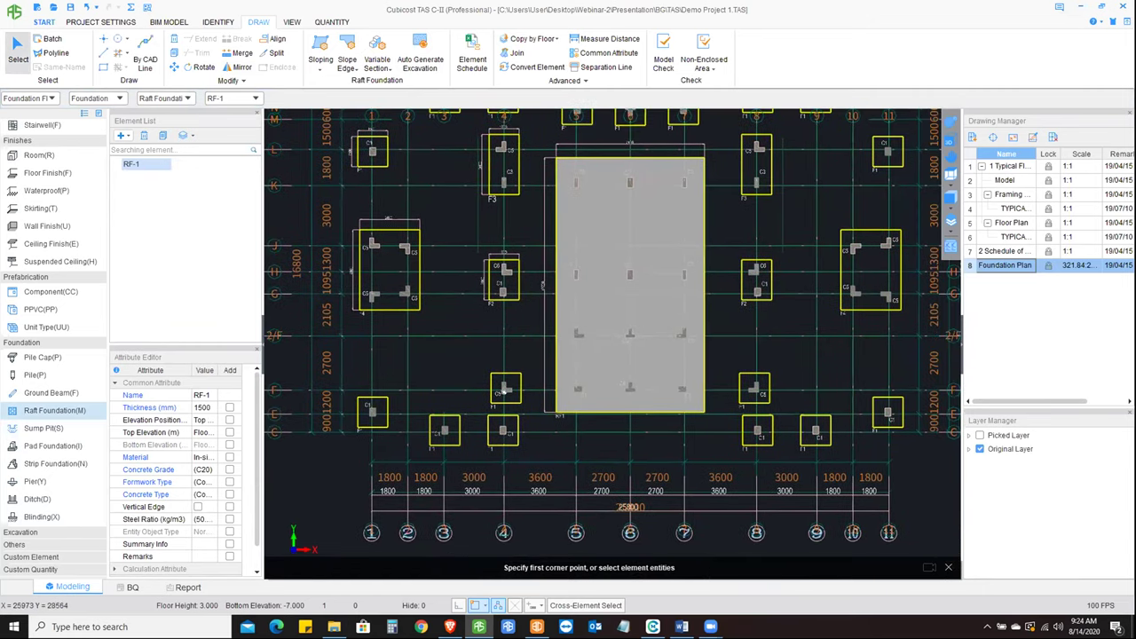
click(312, 69)
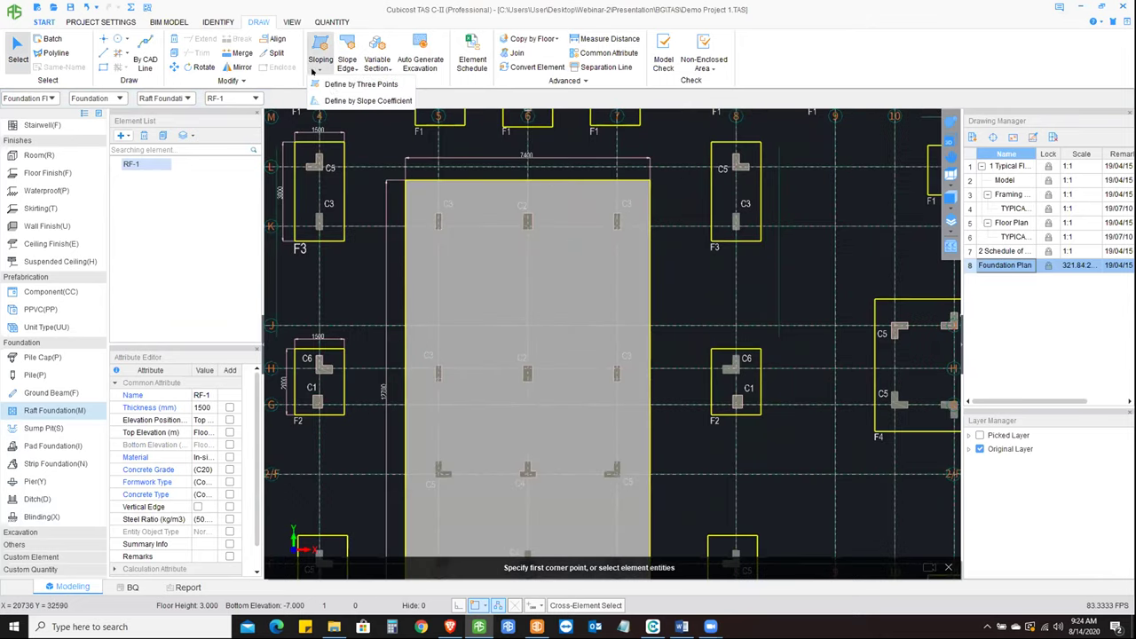
click(333, 87)
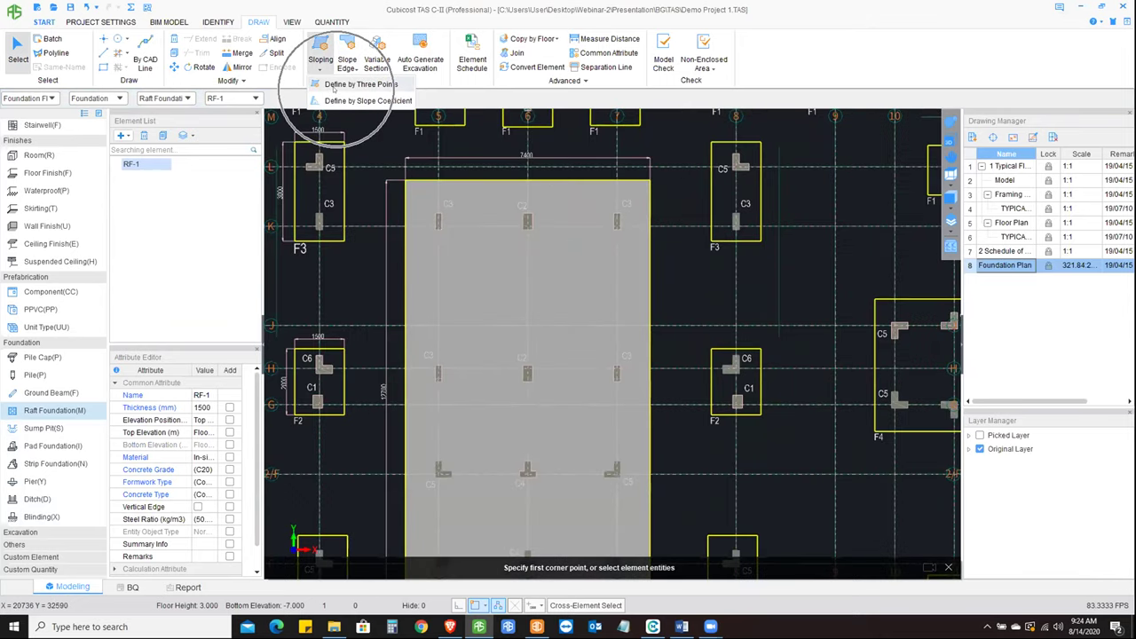
- Examine the Set Slope Edge settings for all edges of the raft, including the Slope Edge Joint 2 dimensions, without applying them
click(347, 64)
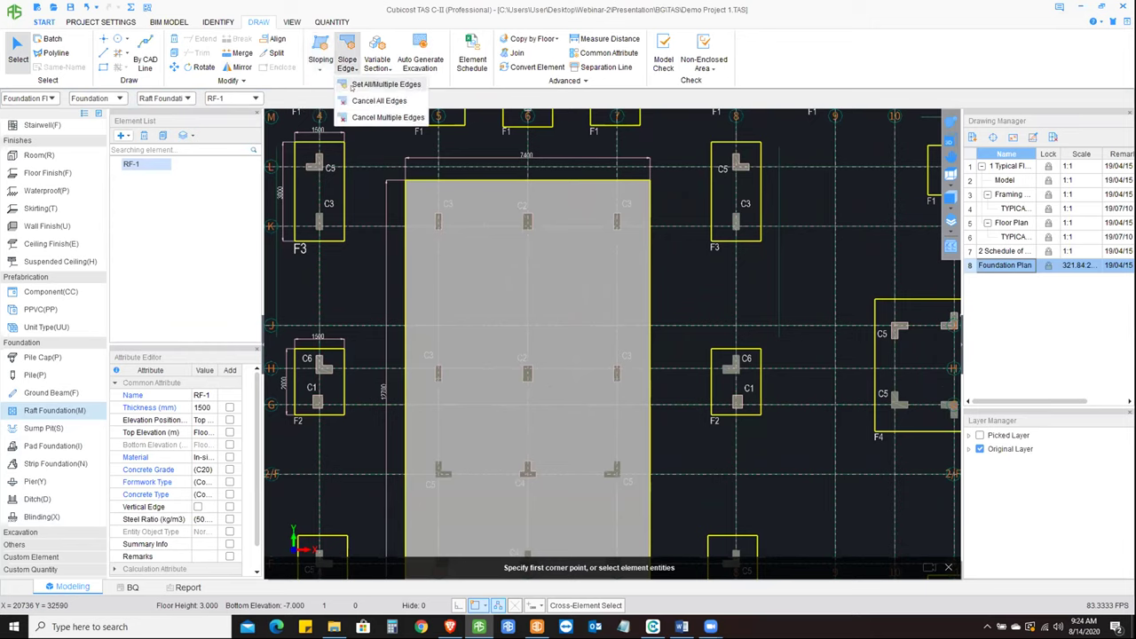
click(375, 84)
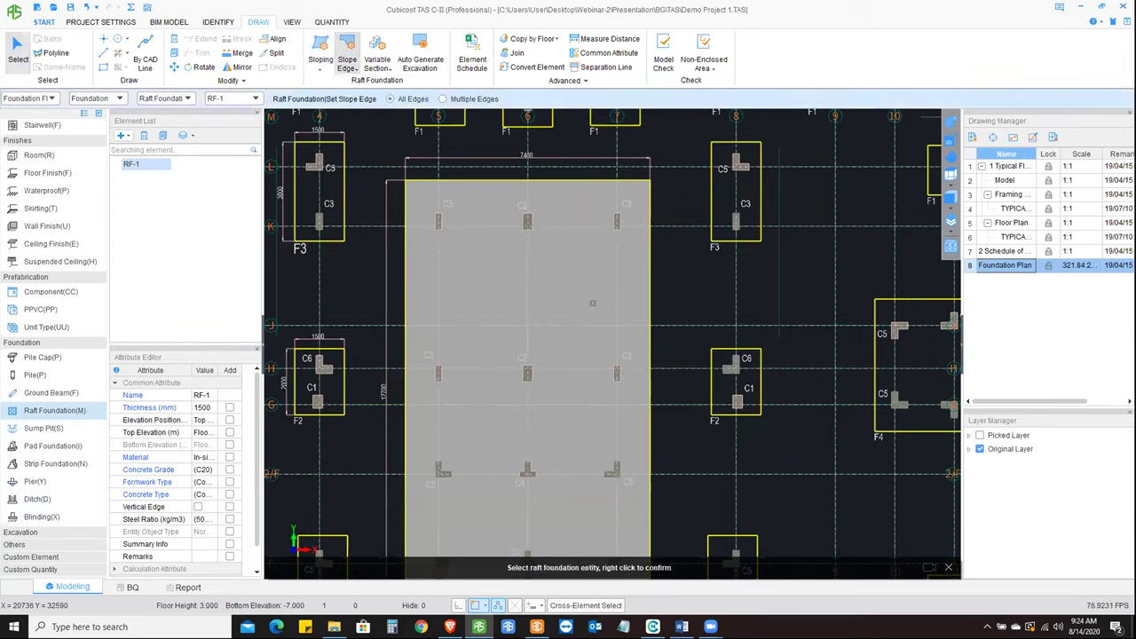
click(502, 261)
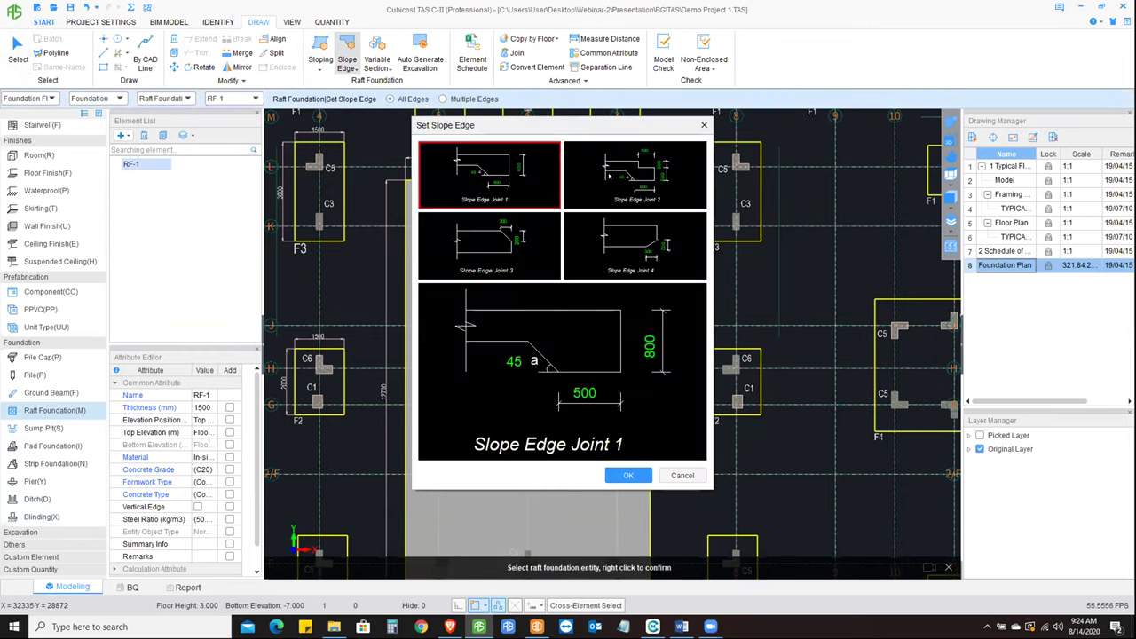
click(636, 178)
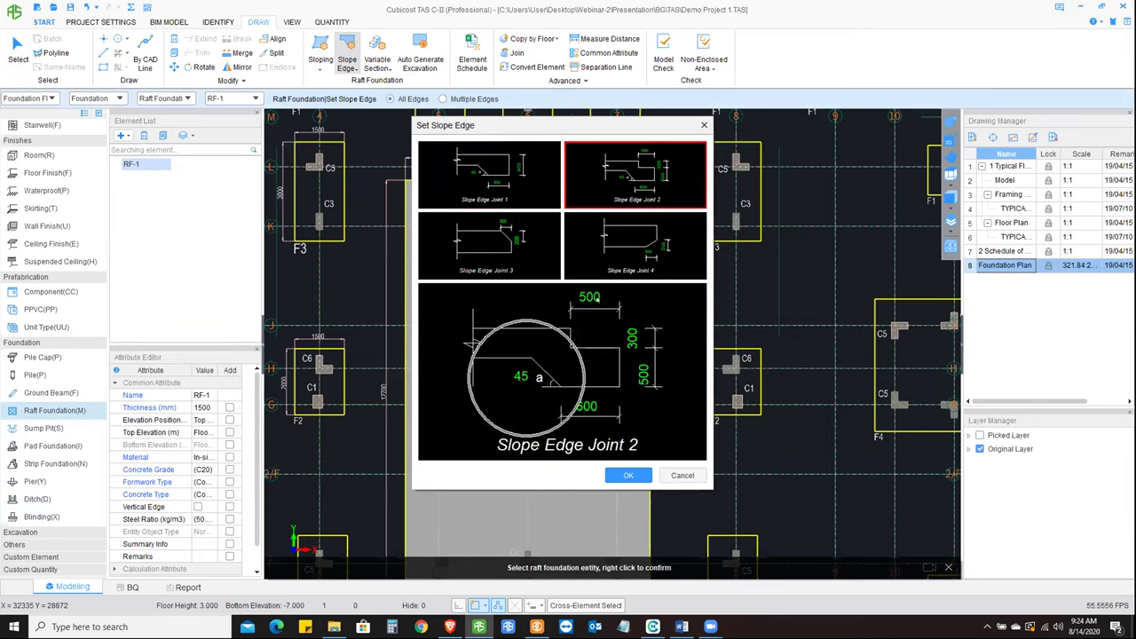
click(593, 300)
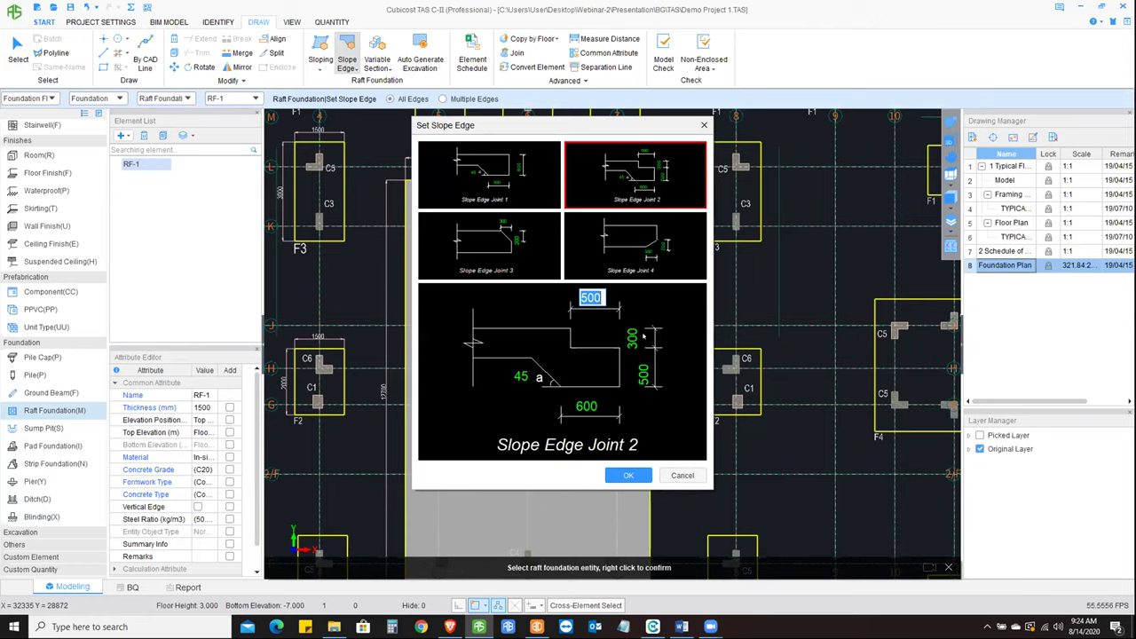
click(632, 339)
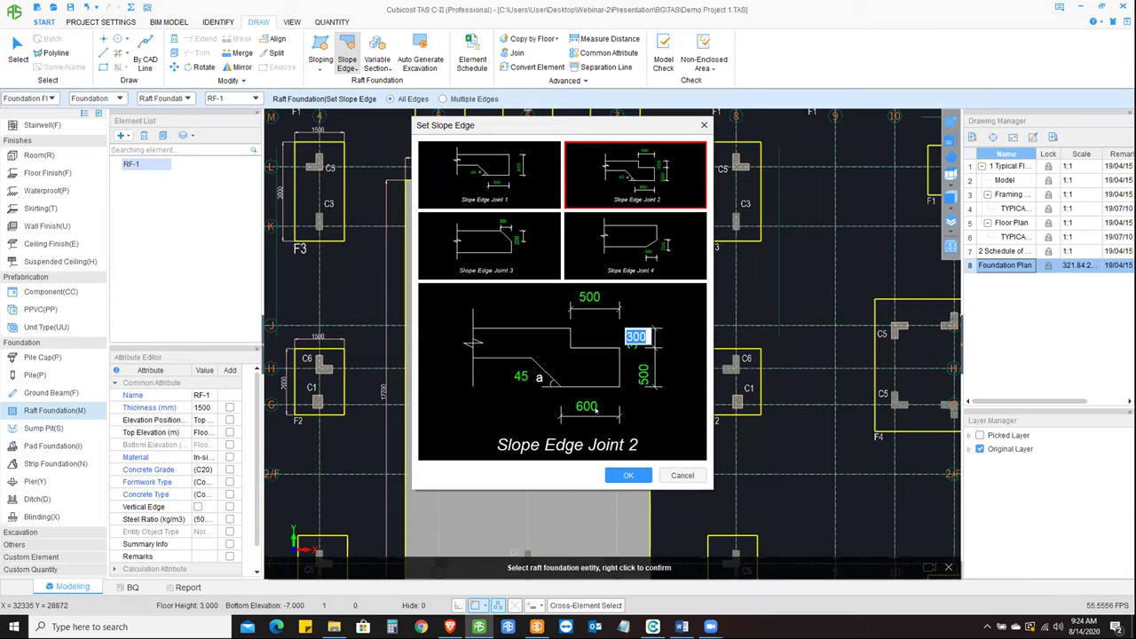
key(Tab)
key(Tab)
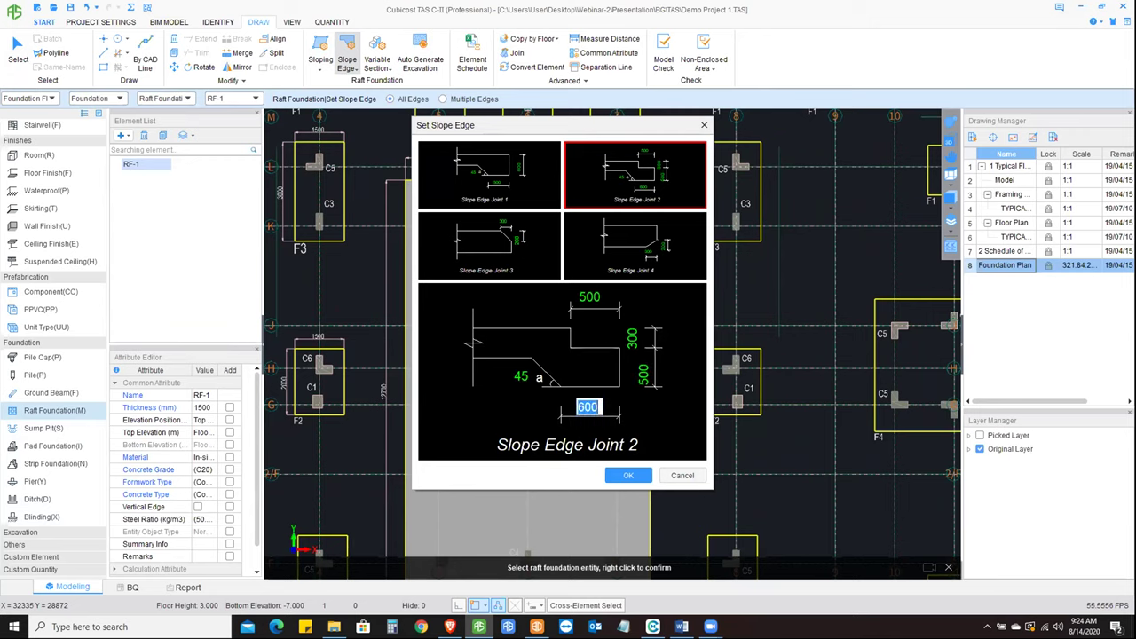
key(Return)
click(665, 471)
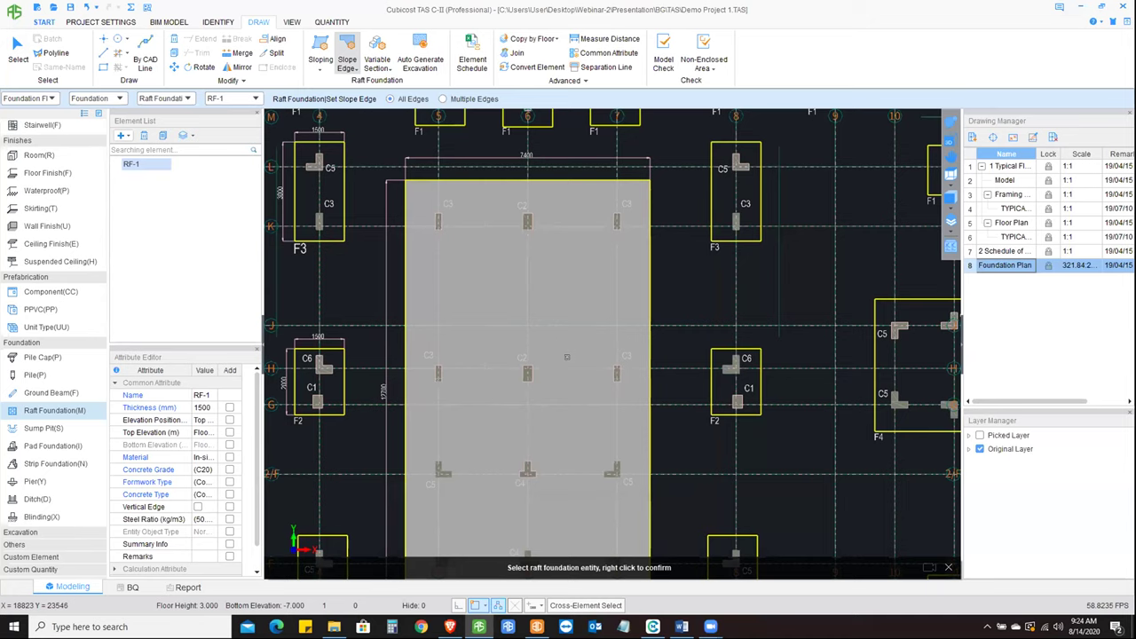
- Switch to the Blinding elements and open the thickness of Blinding-1 for editing
scroll(626, 267, down, 5)
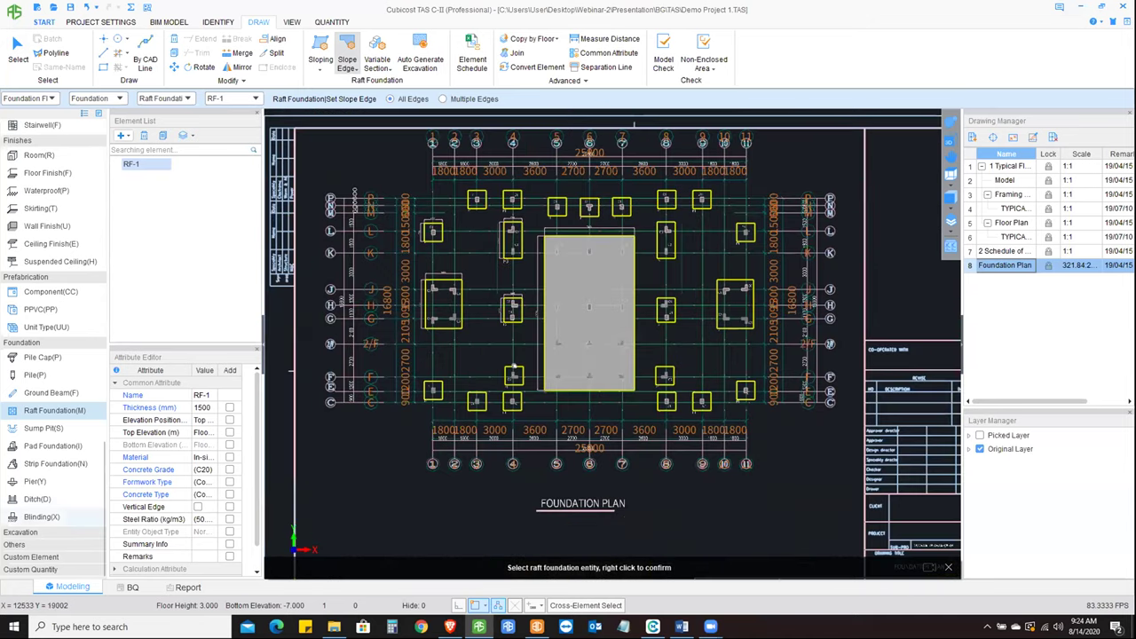
key(x)
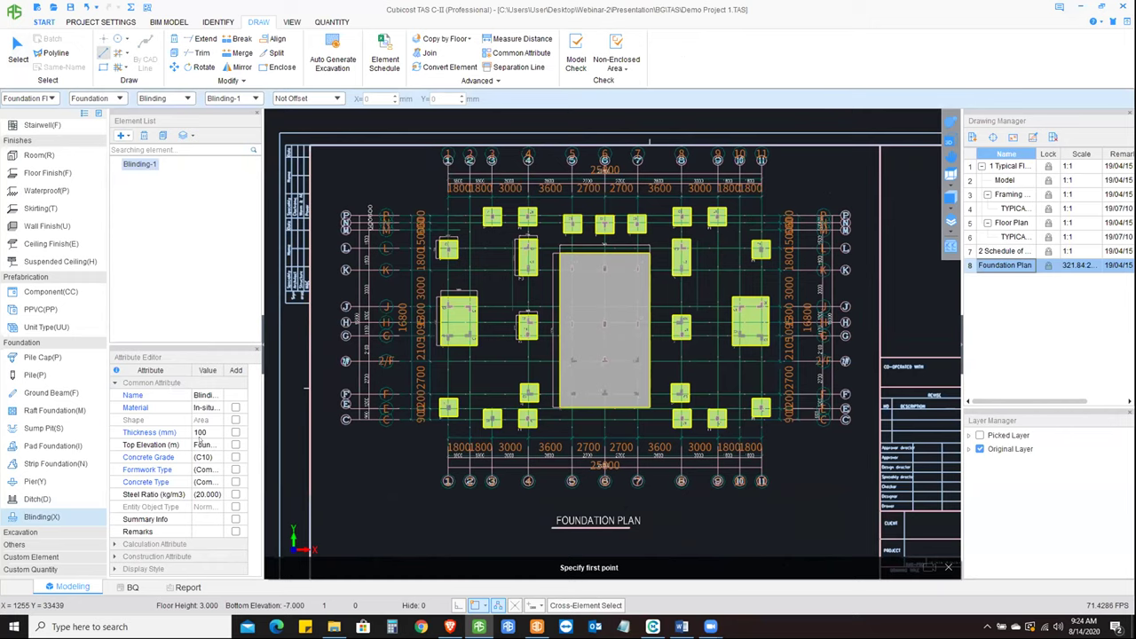
click(201, 434)
click(201, 432)
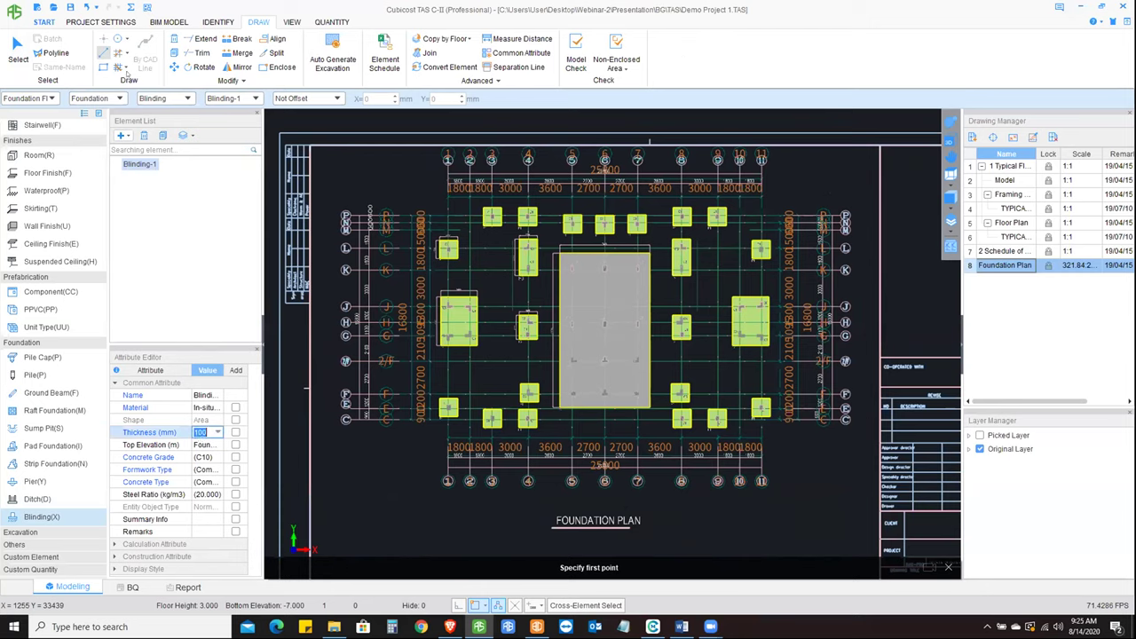
- Generate blinding under all the pad foundations on the plan with an extension of 100 mm
click(122, 68)
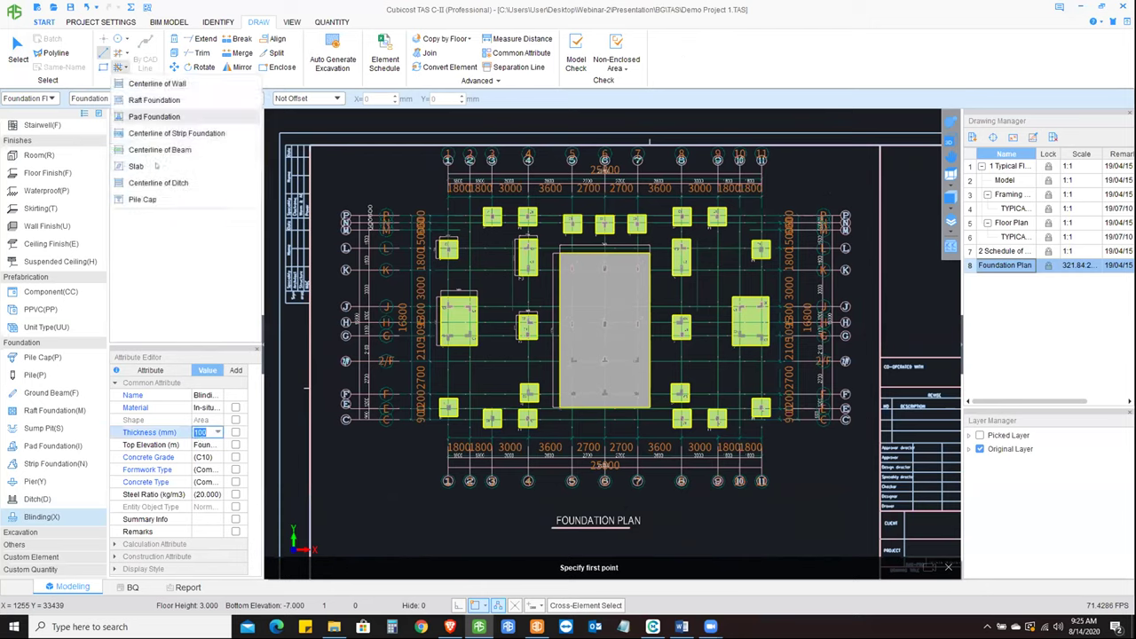
click(155, 116)
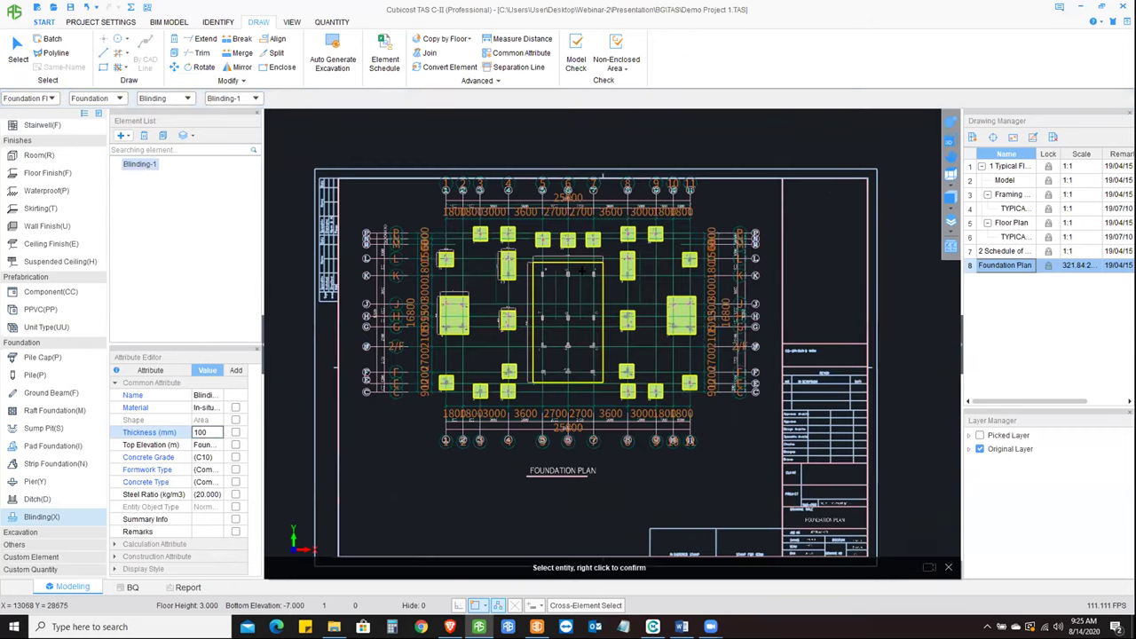
scroll(457, 306, down, 3)
click(496, 316)
right_click(496, 316)
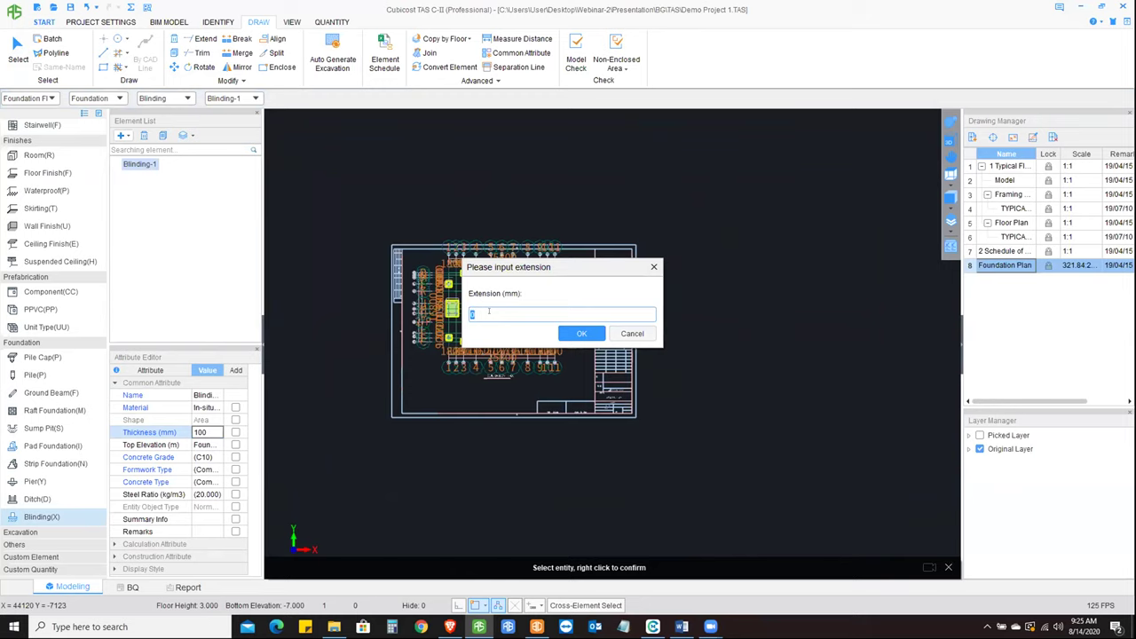
text(100)
click(581, 333)
- Examine the blinding beneath the pad foundations in 3D, from close-up and across the whole foundation
click(949, 121)
drag(497, 293, 533, 382)
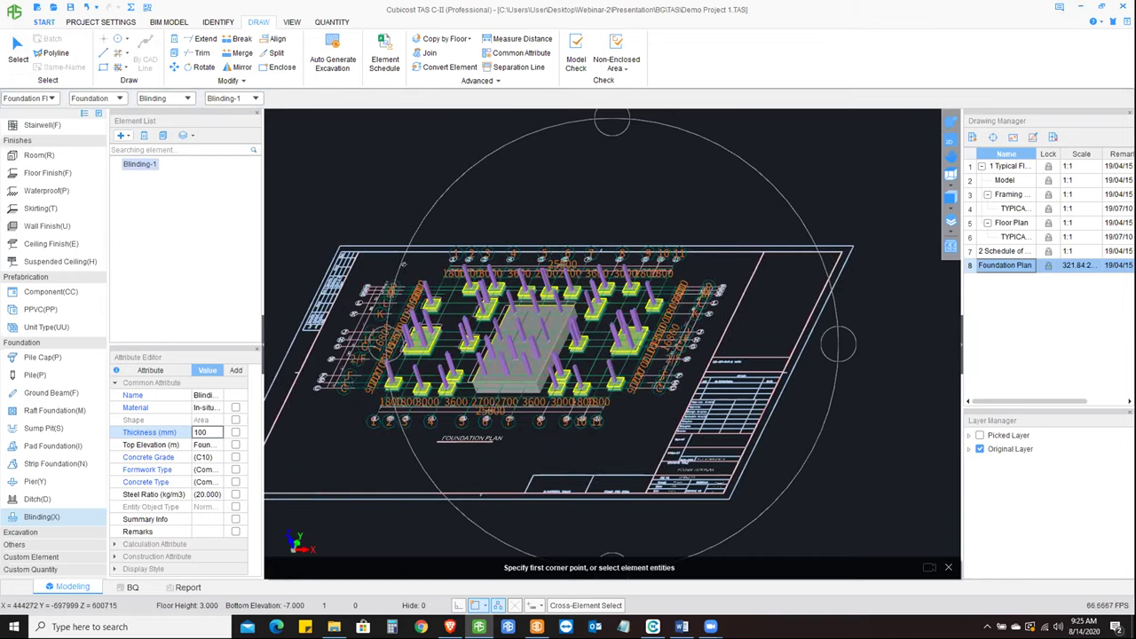
scroll(497, 306, up, 2)
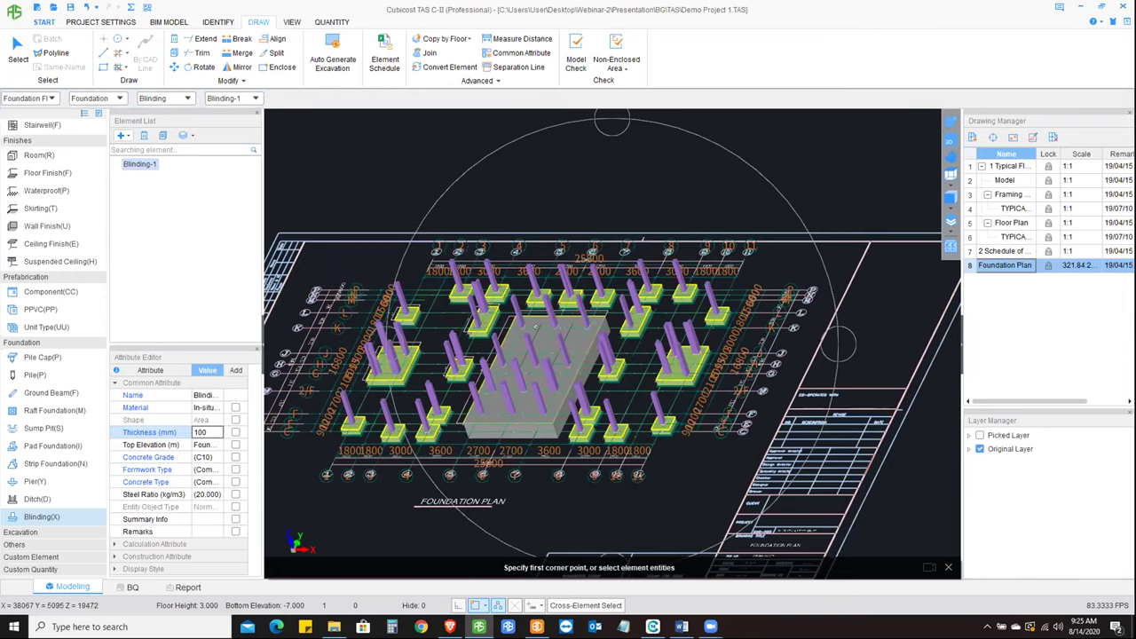
scroll(535, 327, up, 4)
scroll(498, 329, up, 5)
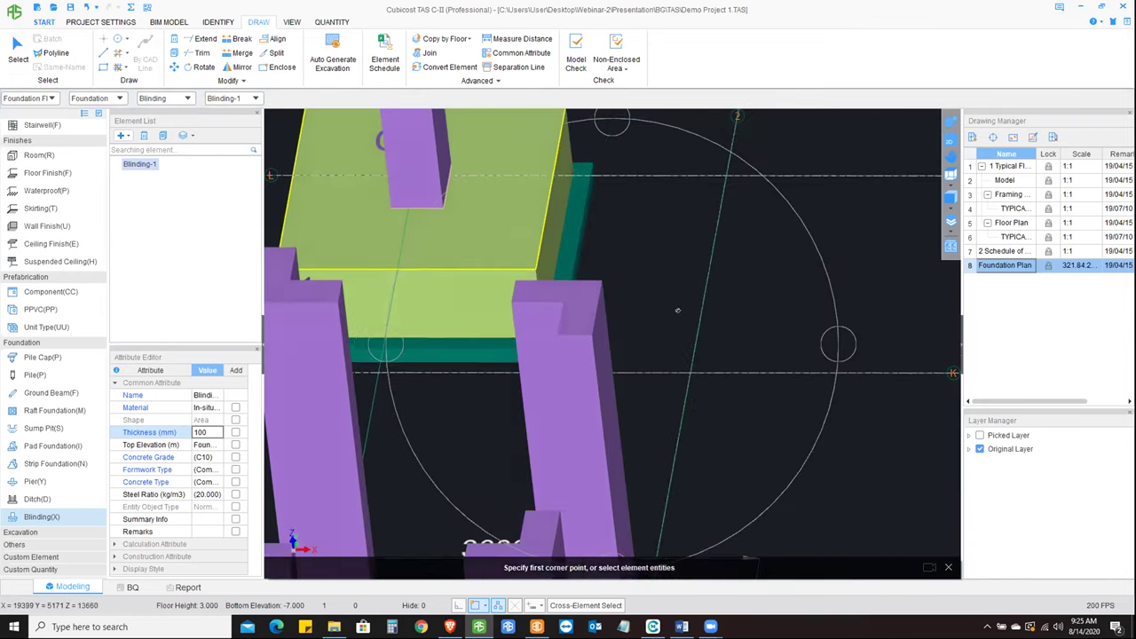
scroll(603, 310, down, 2)
scroll(573, 339, down, 3)
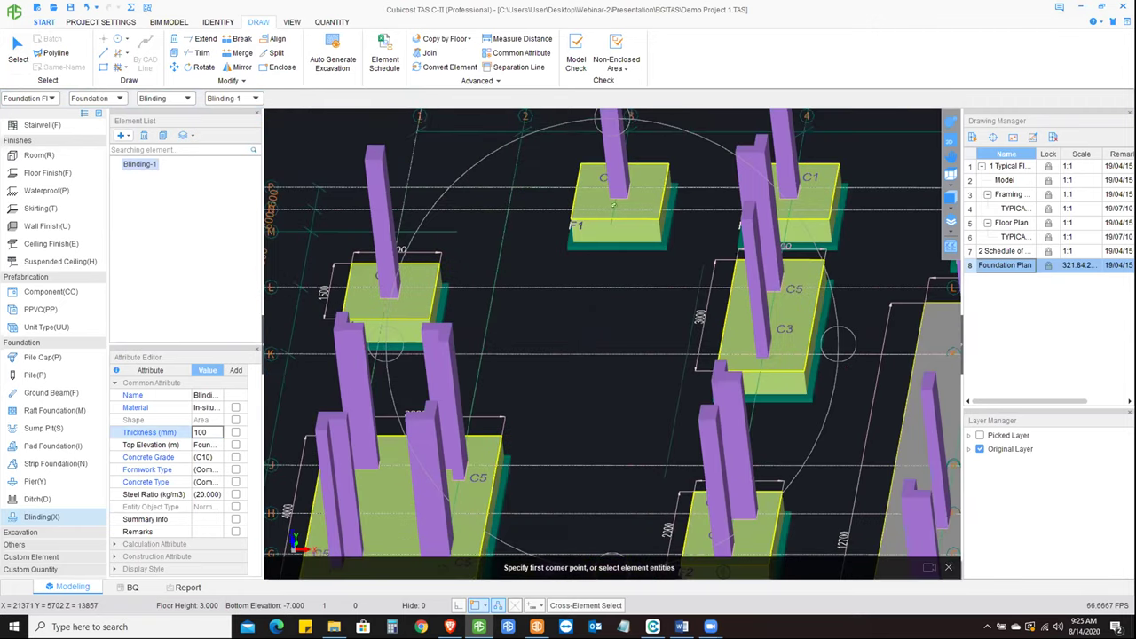
scroll(530, 395, up, 2)
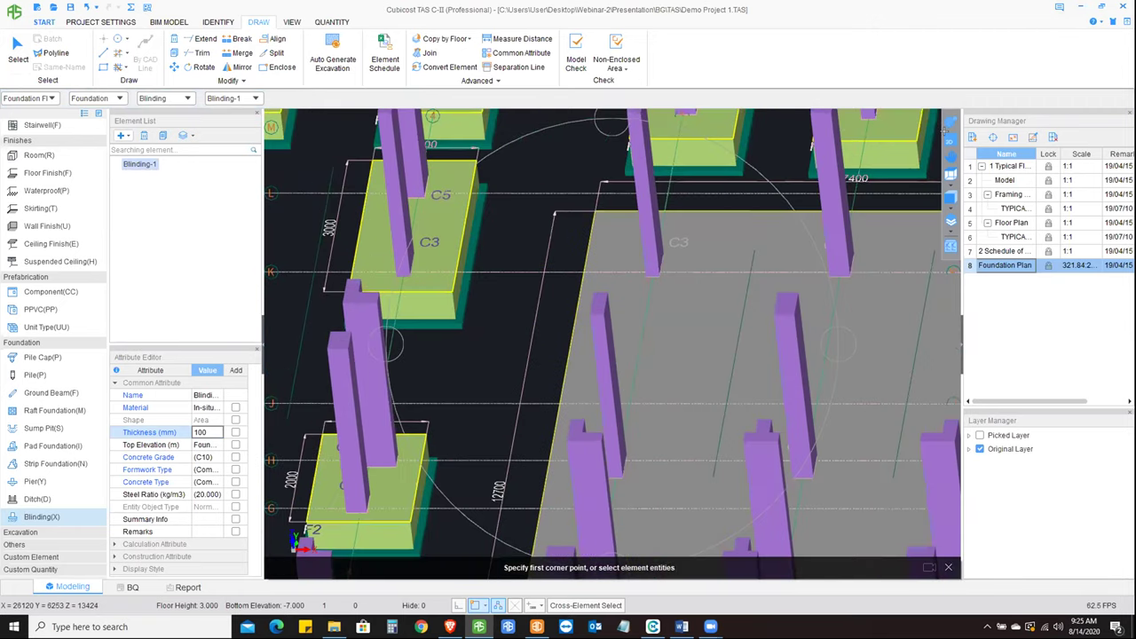
click(948, 135)
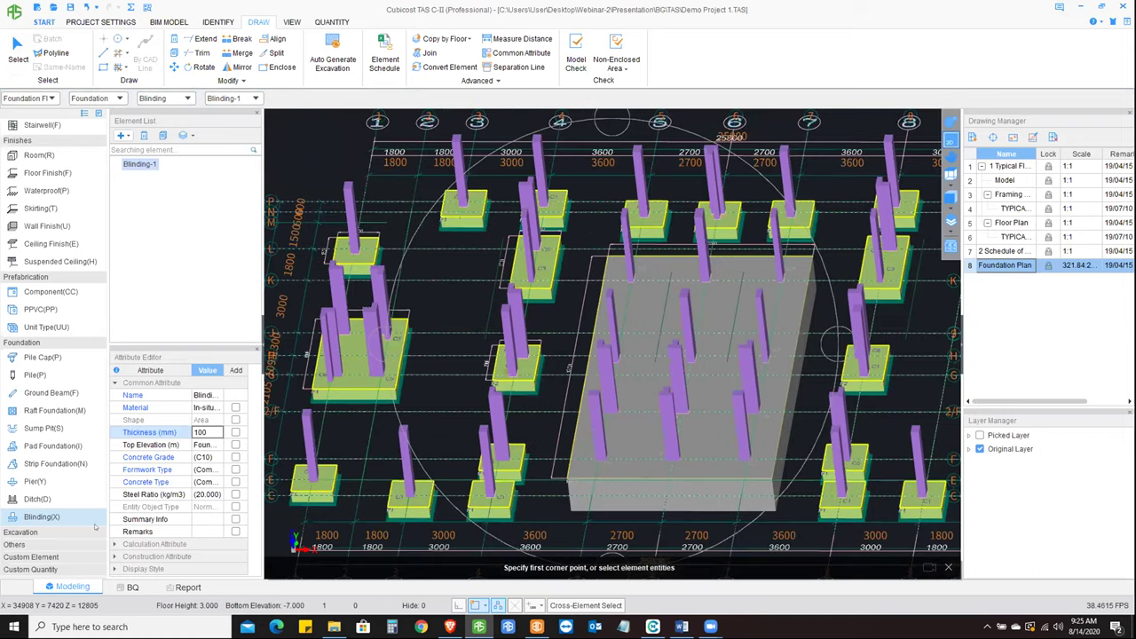
- Show the Excavation element types and auto-generate pit excavation using Slope Angle, Blinding Soffit as slope position and Auto Mode
click(32, 532)
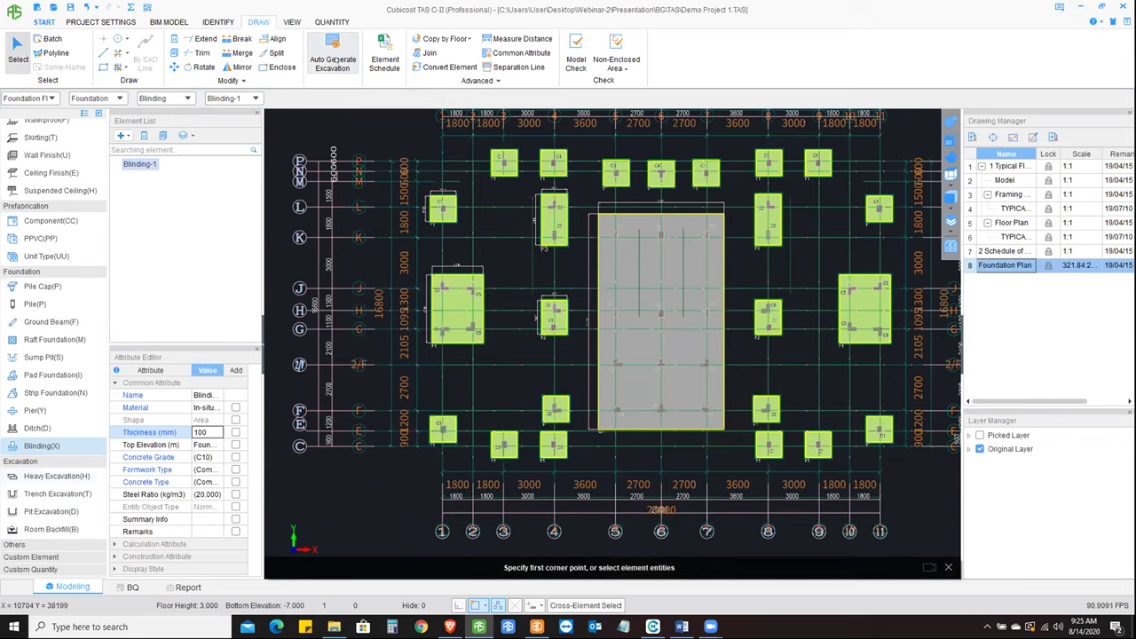
click(333, 57)
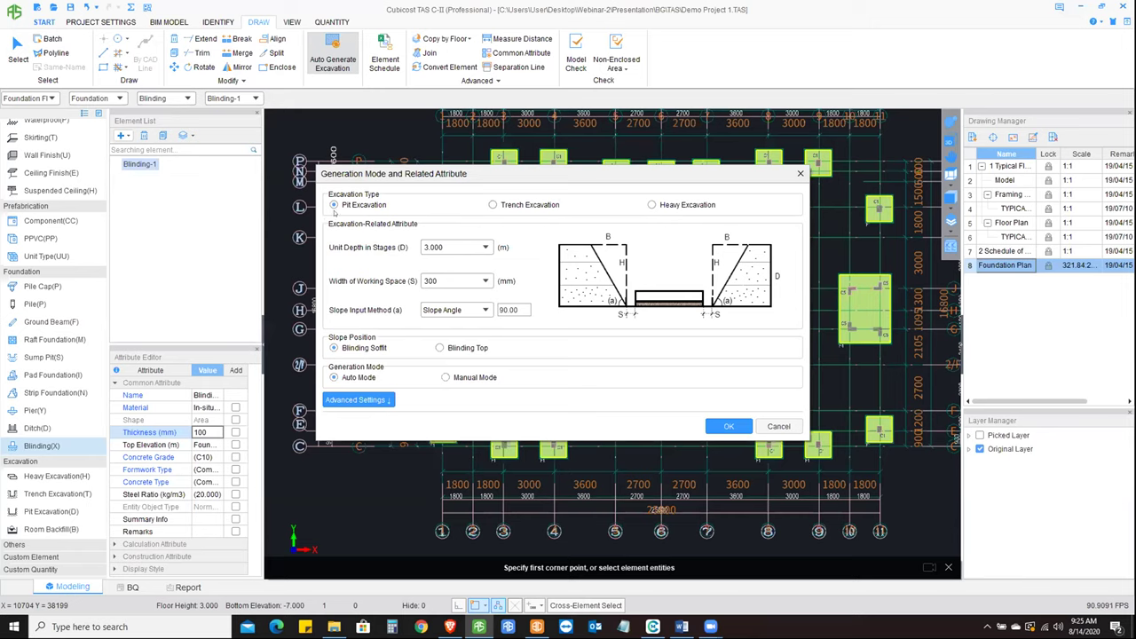
click(334, 211)
click(485, 310)
click(417, 347)
click(353, 381)
click(454, 383)
click(336, 380)
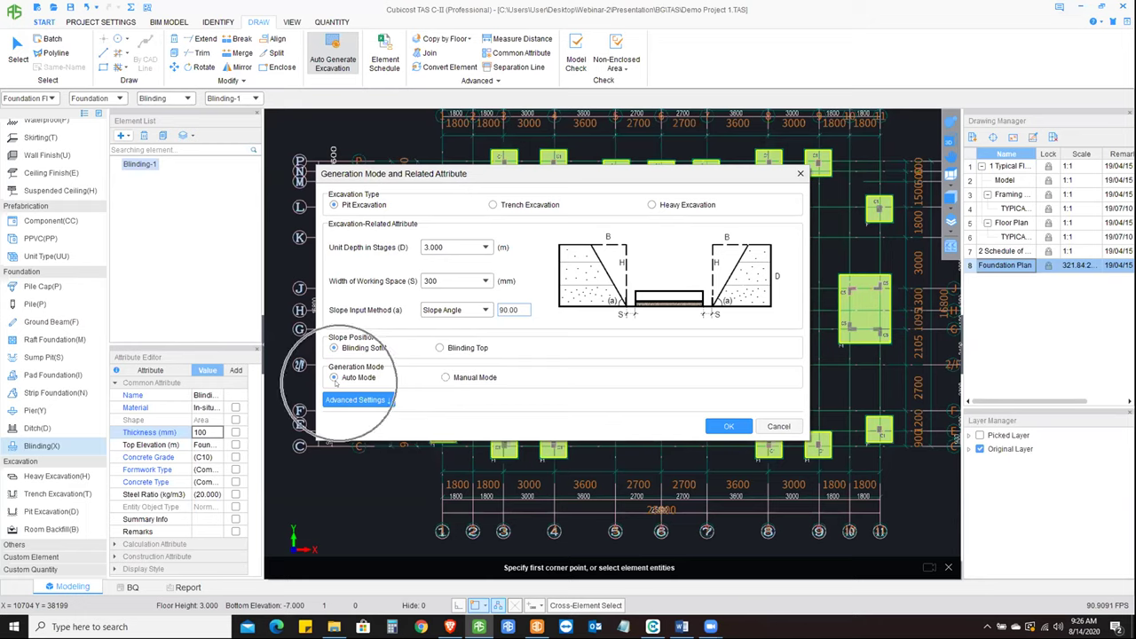
click(727, 426)
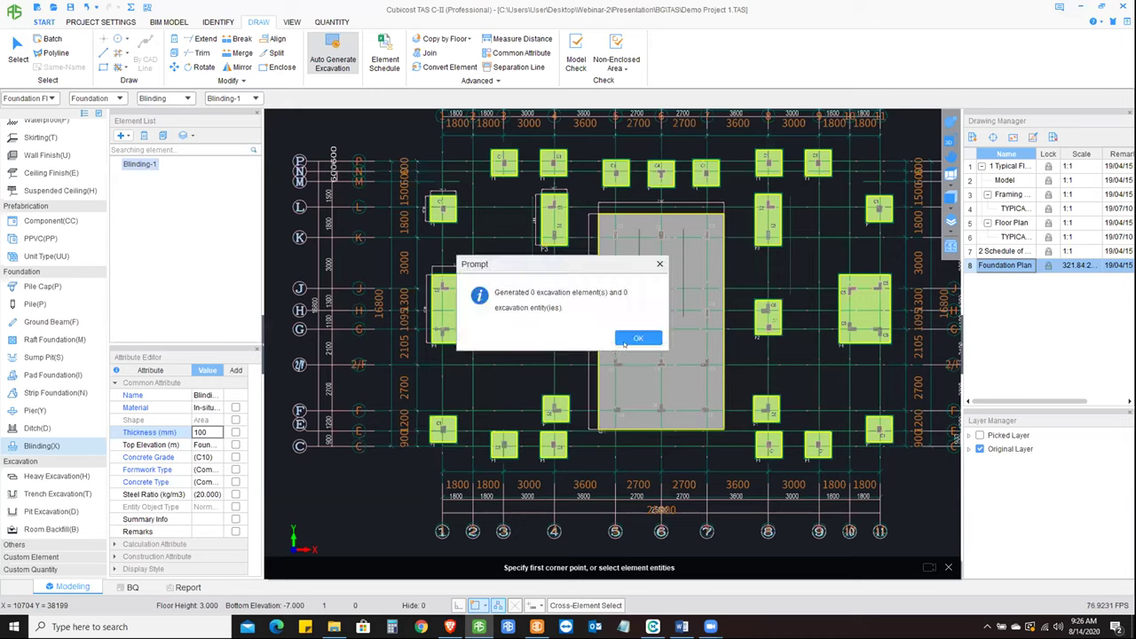
- Try auto-generating the pit excavation again with a 300 mm working space, a 90.00 slope angle, Blinding Soffit as slope position and Auto Mode
click(627, 341)
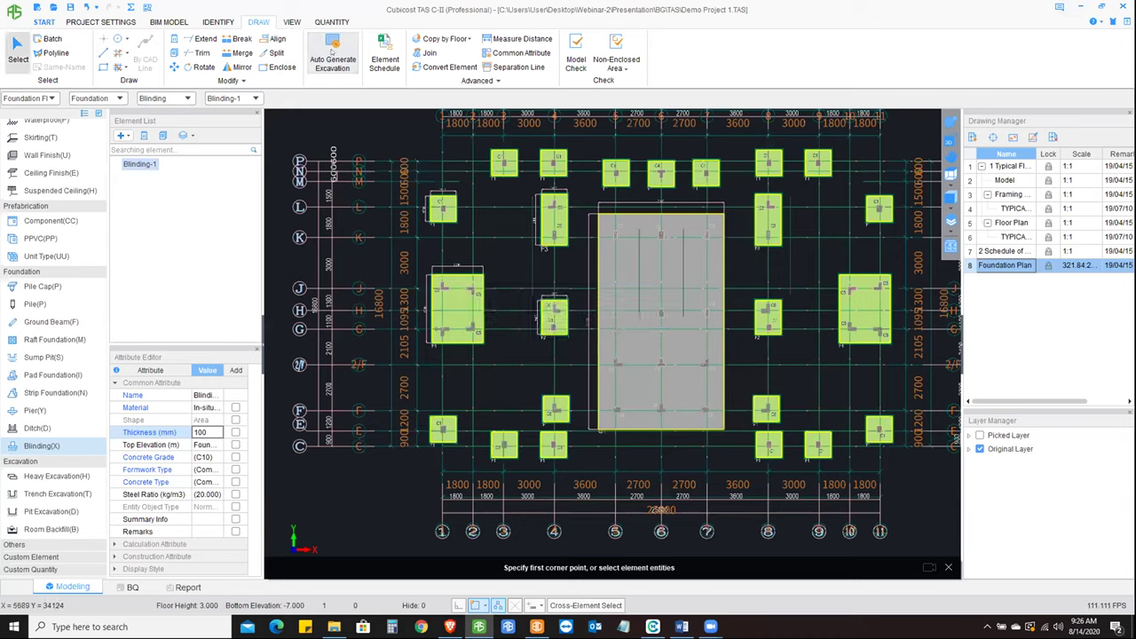
click(332, 53)
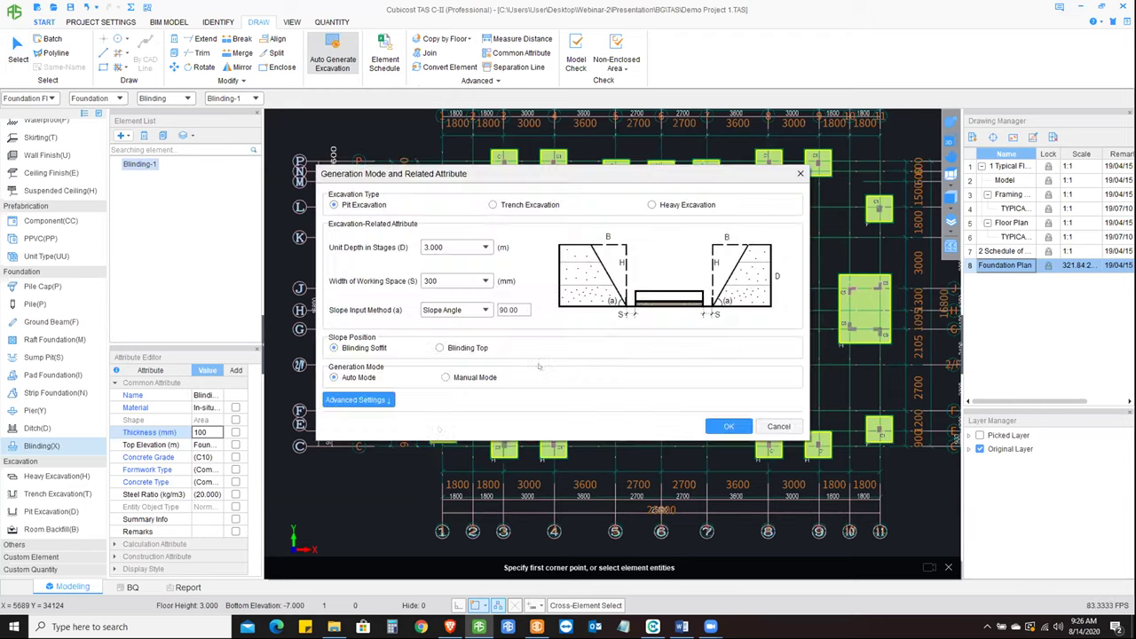
click(447, 377)
click(333, 377)
key(Return)
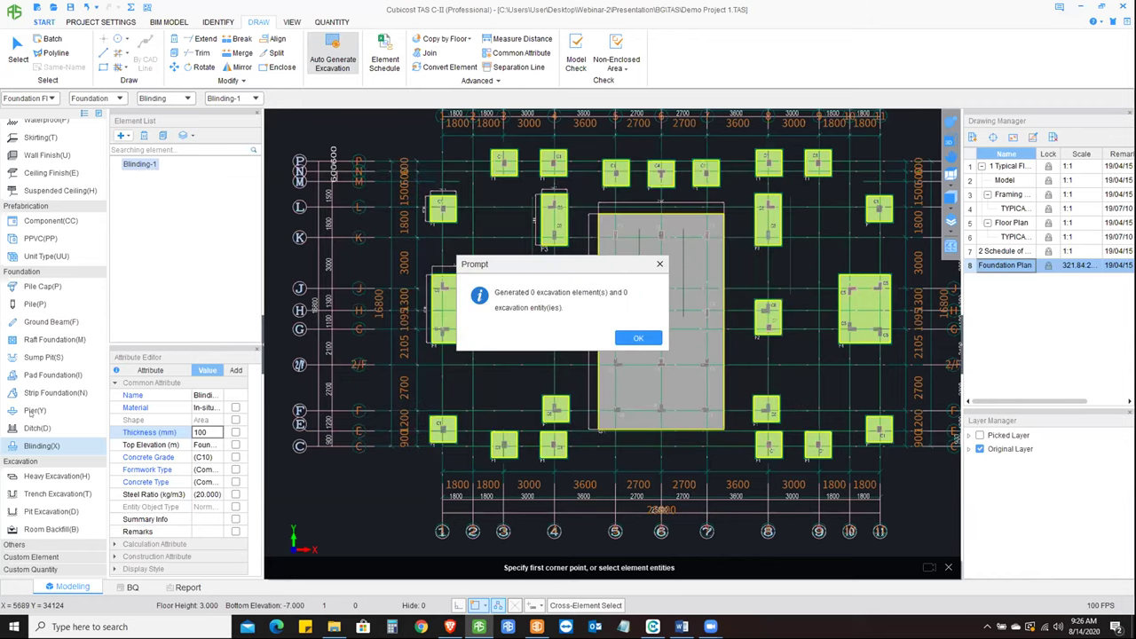
click(637, 339)
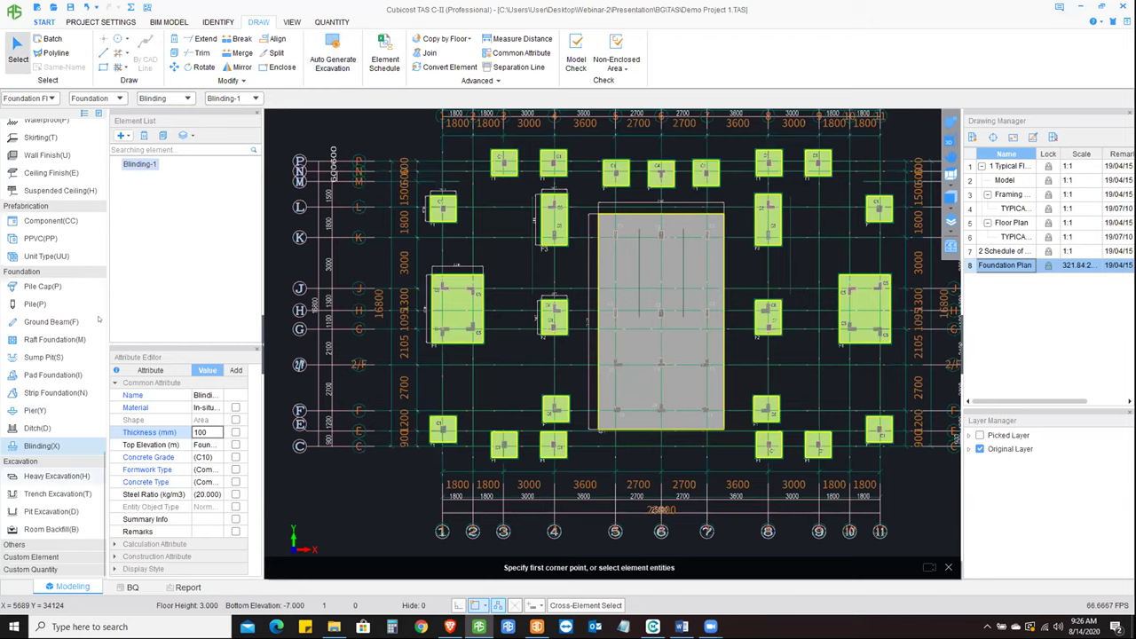
- Switch to the Heavy Excavation elements and view the excavations around the raft and pad foundations in 3D from several angles
click(57, 476)
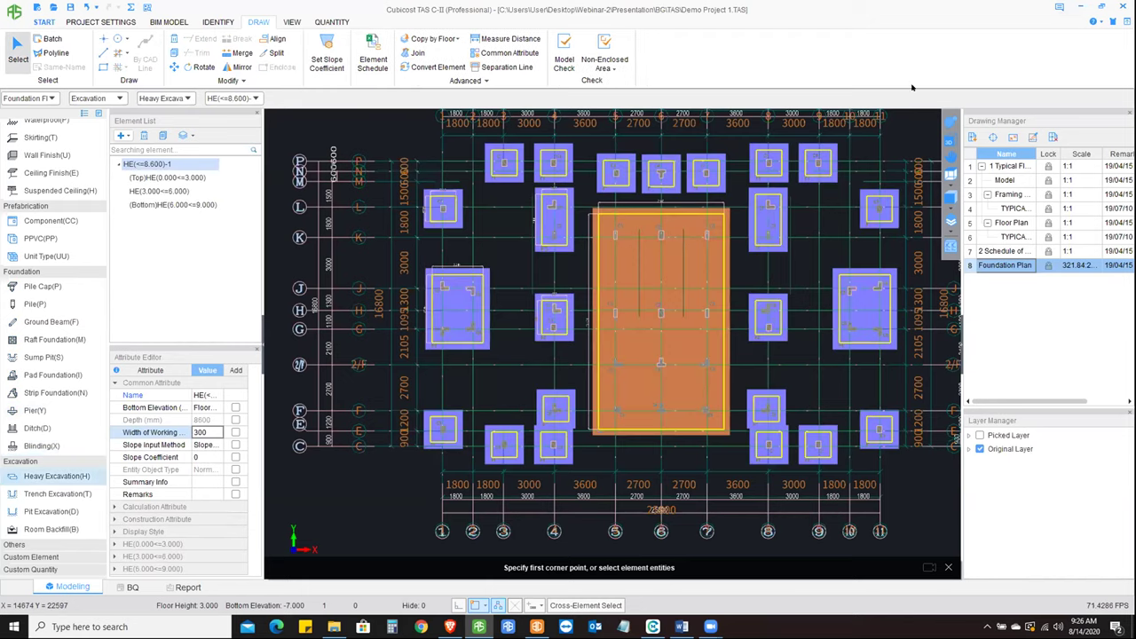
scroll(537, 327, down, 2)
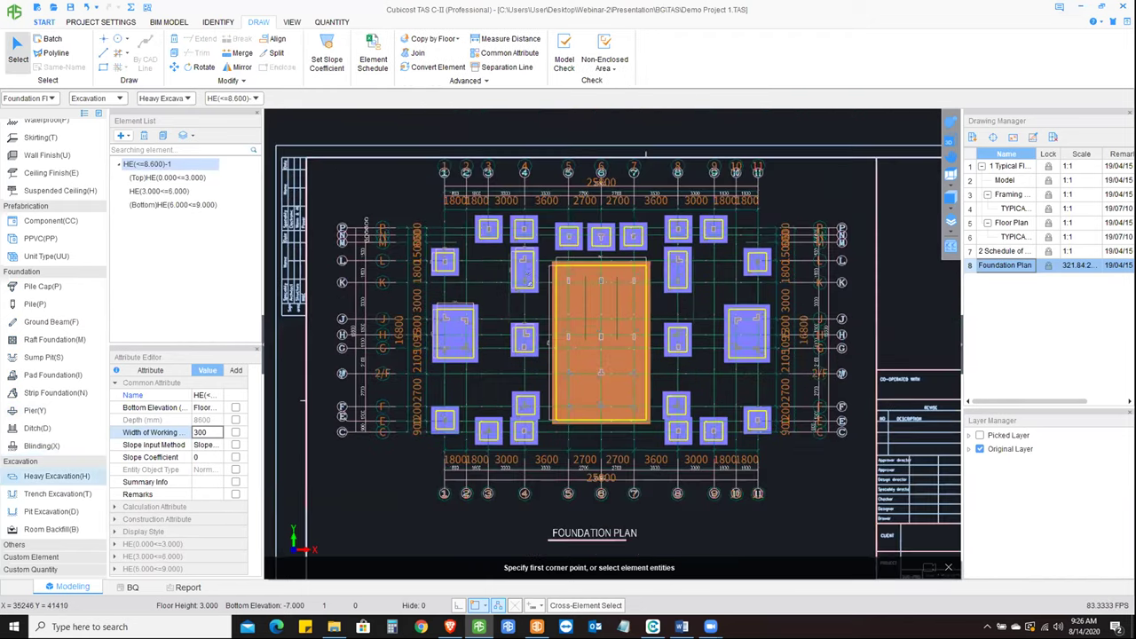
shift+middle_drag(481, 207, 480, 209)
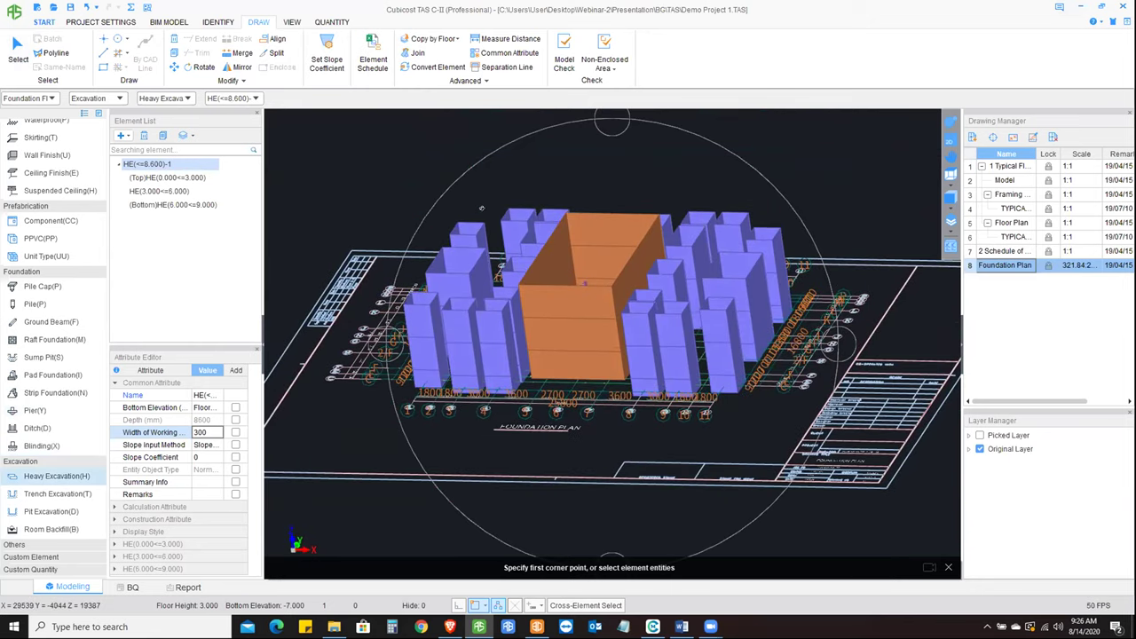
shift+middle_drag(502, 278, 493, 286)
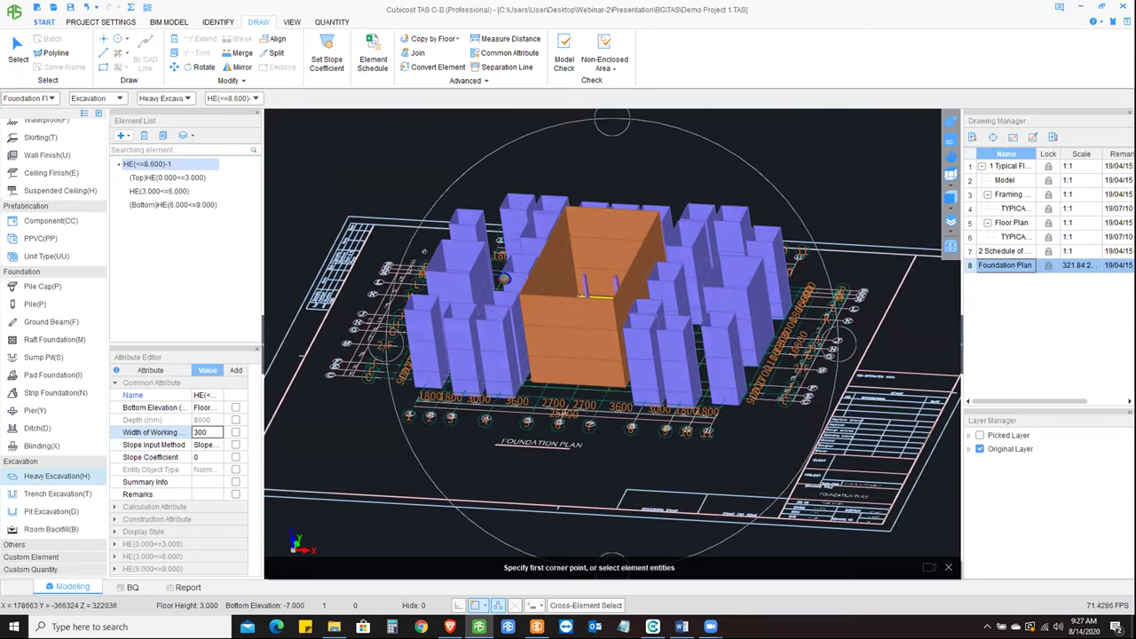
shift+middle_drag(591, 364, 657, 424)
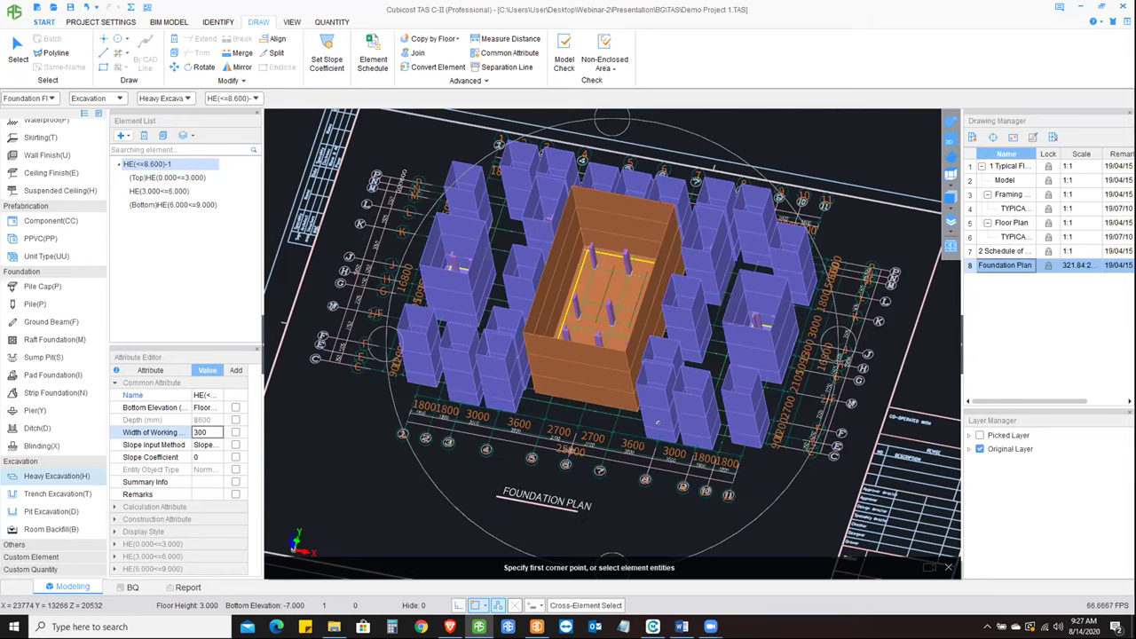
mouse_move(573, 347)
shift+middle_down()
mouse_move(658, 280)
mouse_move(610, 258)
shift+middle_up()
mouse_move(614, 411)
shift+middle_down()
mouse_move(633, 345)
mouse_move(621, 333)
shift+middle_up()
- Examine the depth stages of the heavy and pit excavations from close-up and across the foundation plan
scroll(68, 41, up, 2)
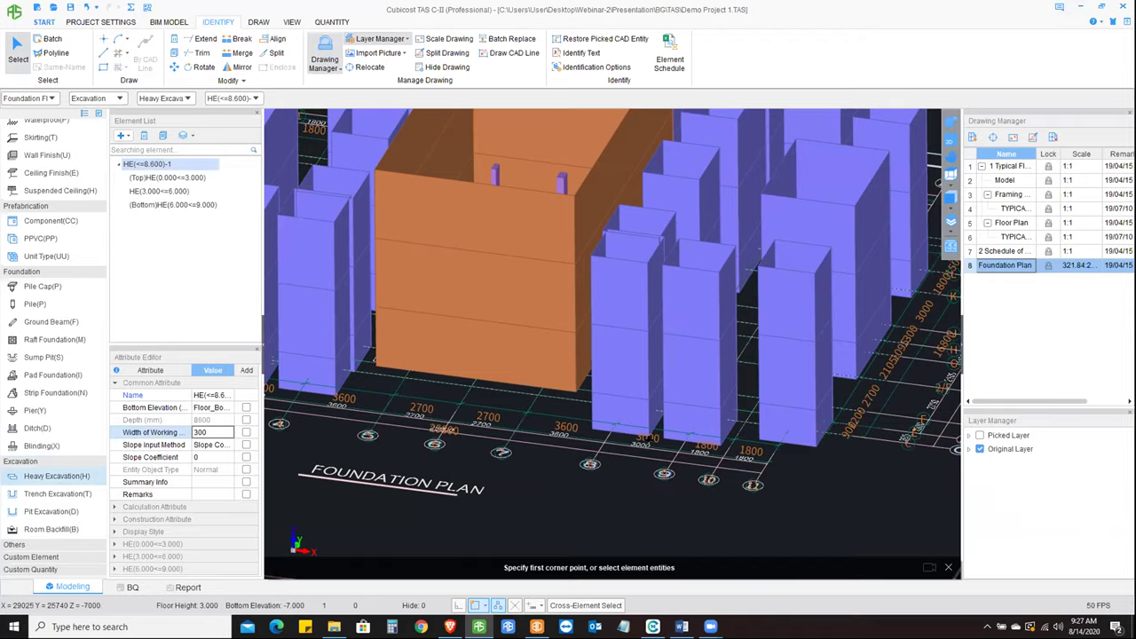
middle_drag(441, 430, 552, 448)
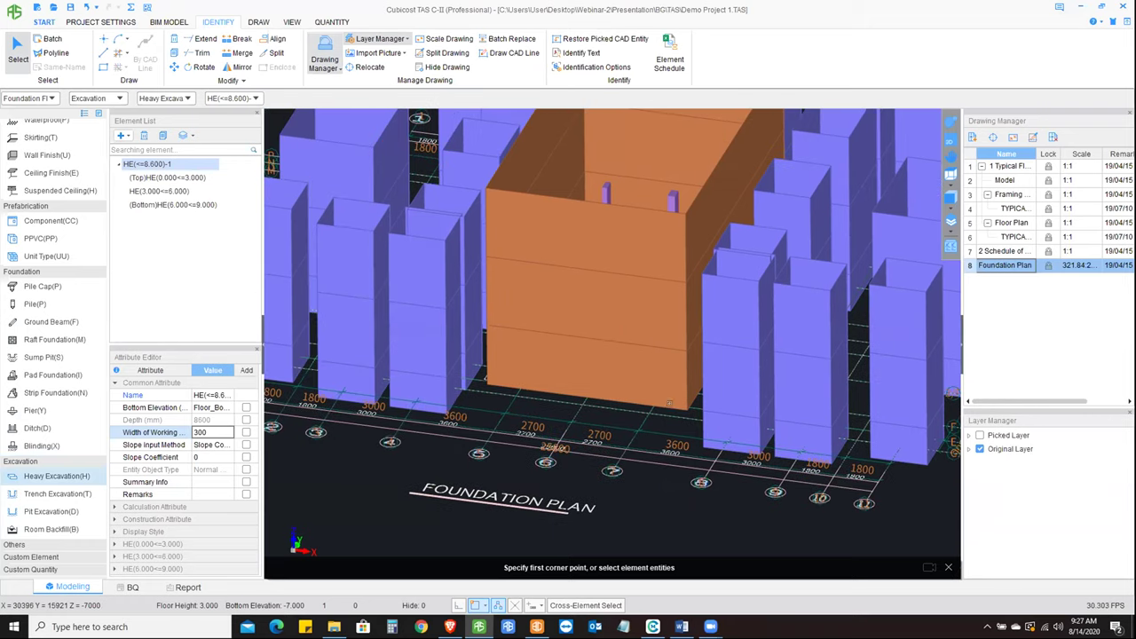
scroll(545, 337, down, 2)
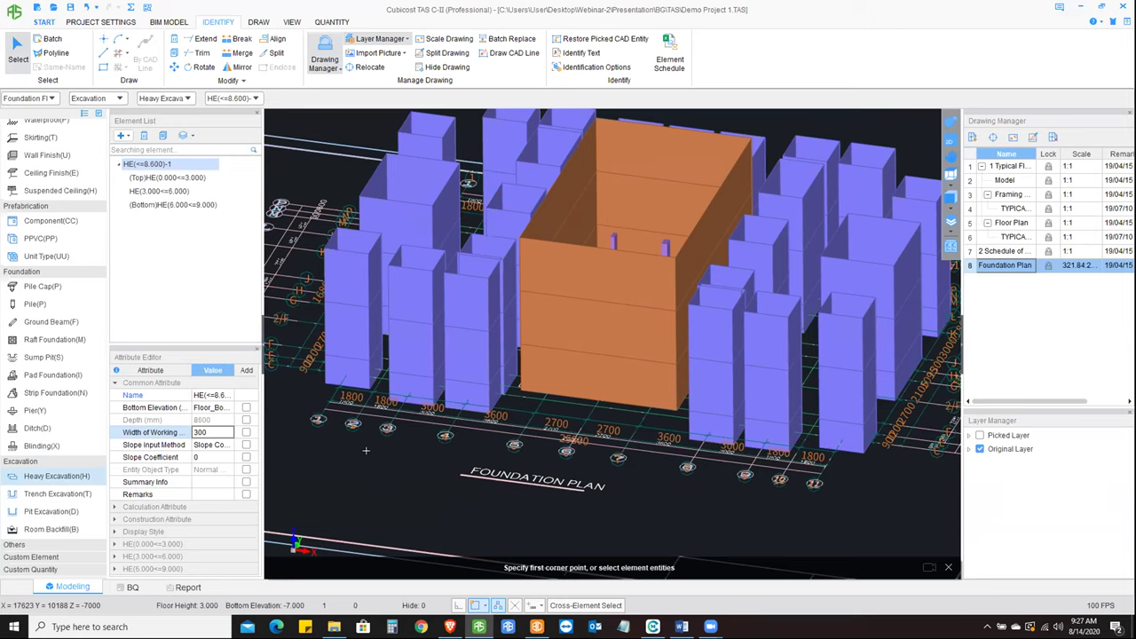
scroll(433, 197, up, 2)
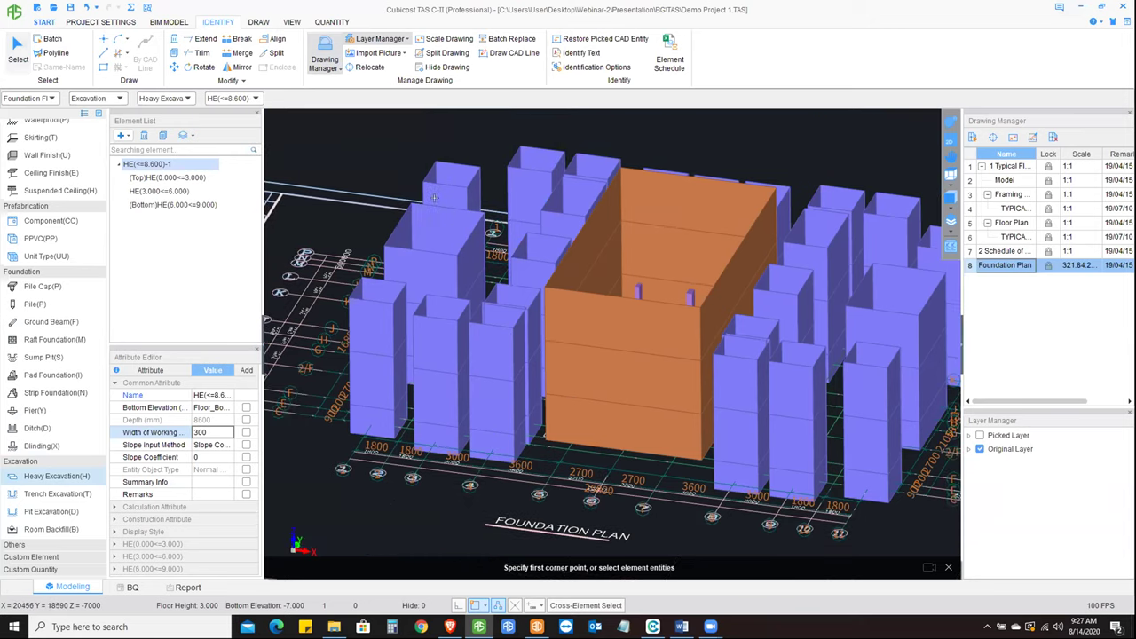
middle_drag(437, 433, 453, 393)
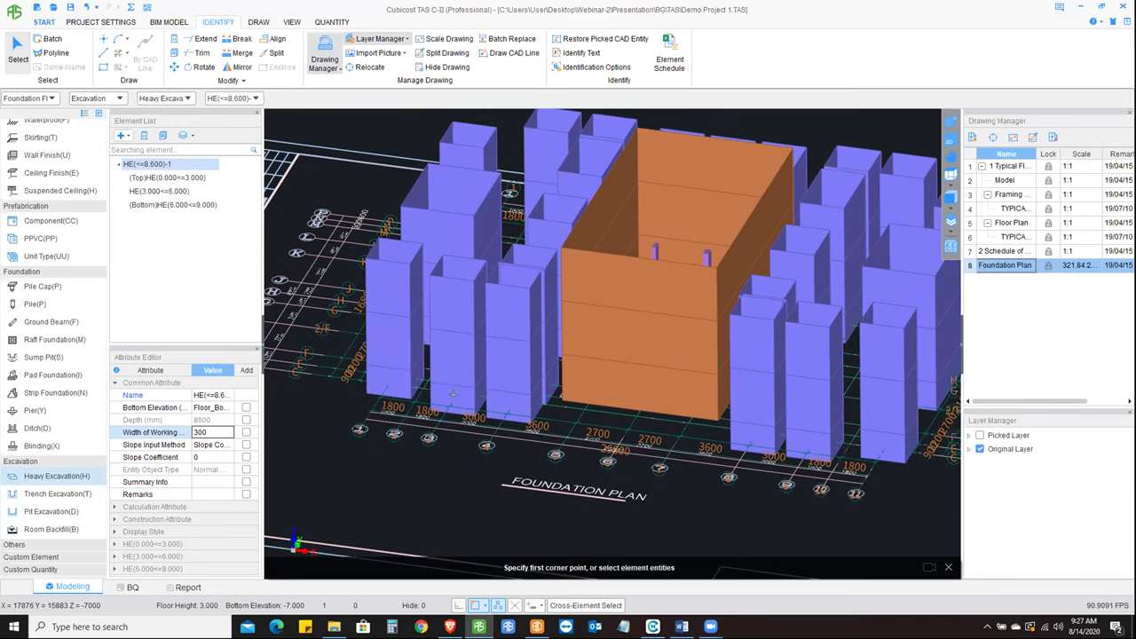
key(r)
scroll(411, 423, down, 1)
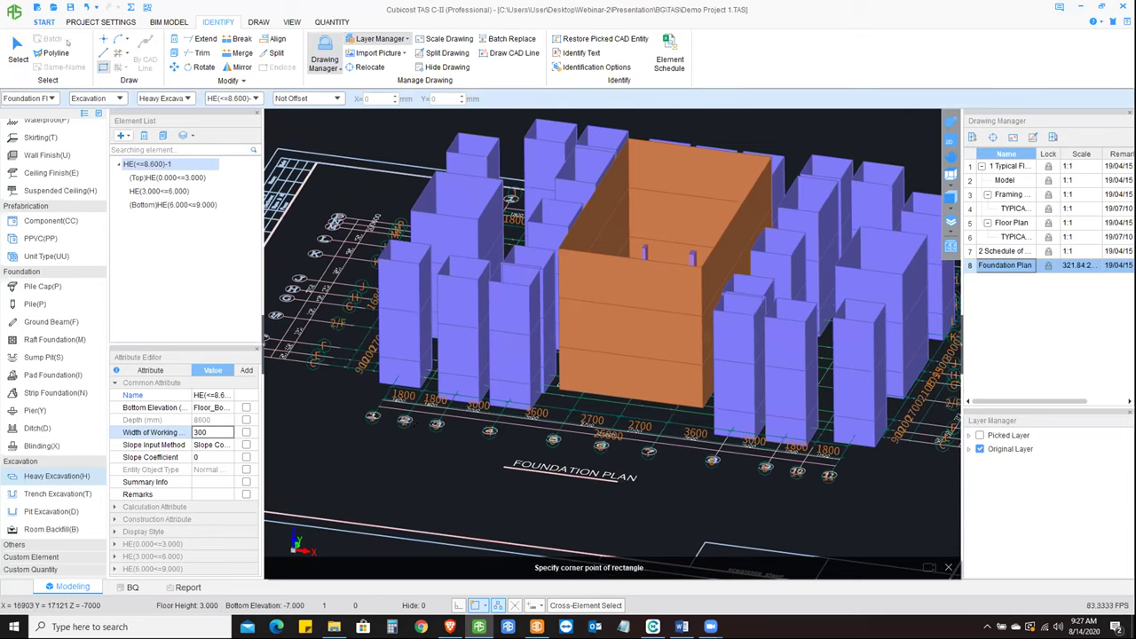
- Review the floor heights and bottom elevations in the floor settings, and compare them with the excavation pits in the 3D model
click(100, 22)
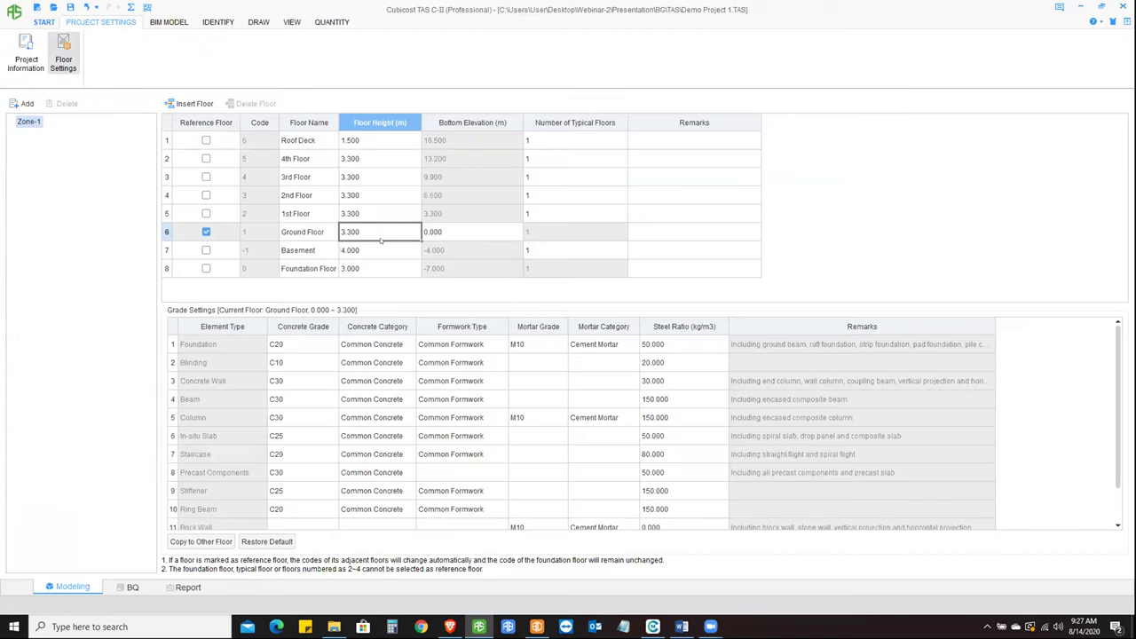
click(190, 24)
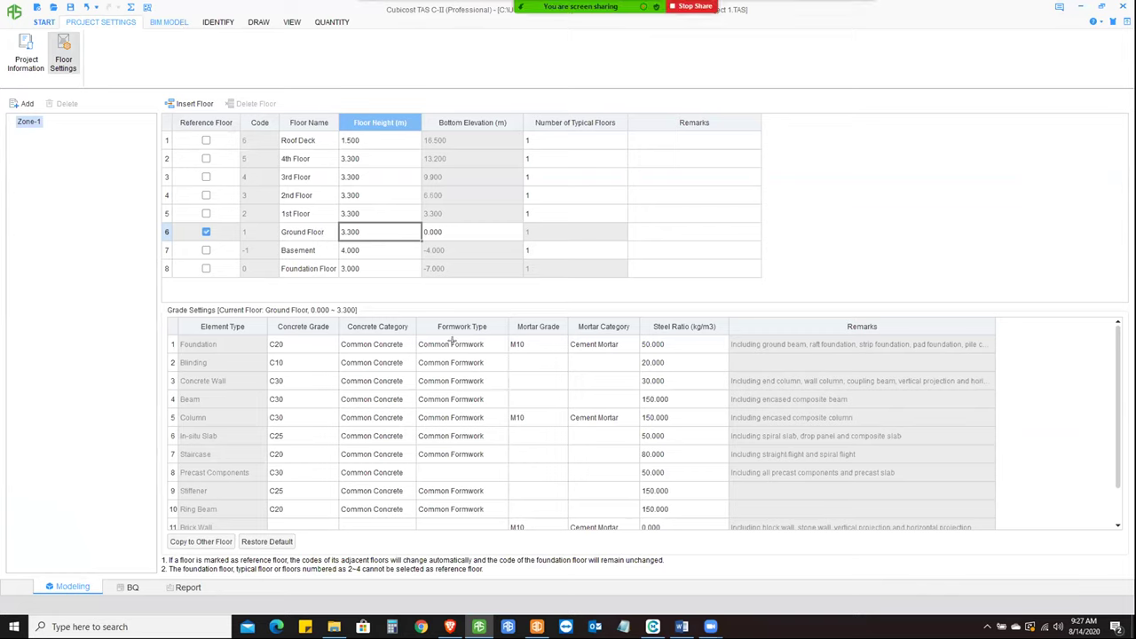
scroll(550, 262, up, 3)
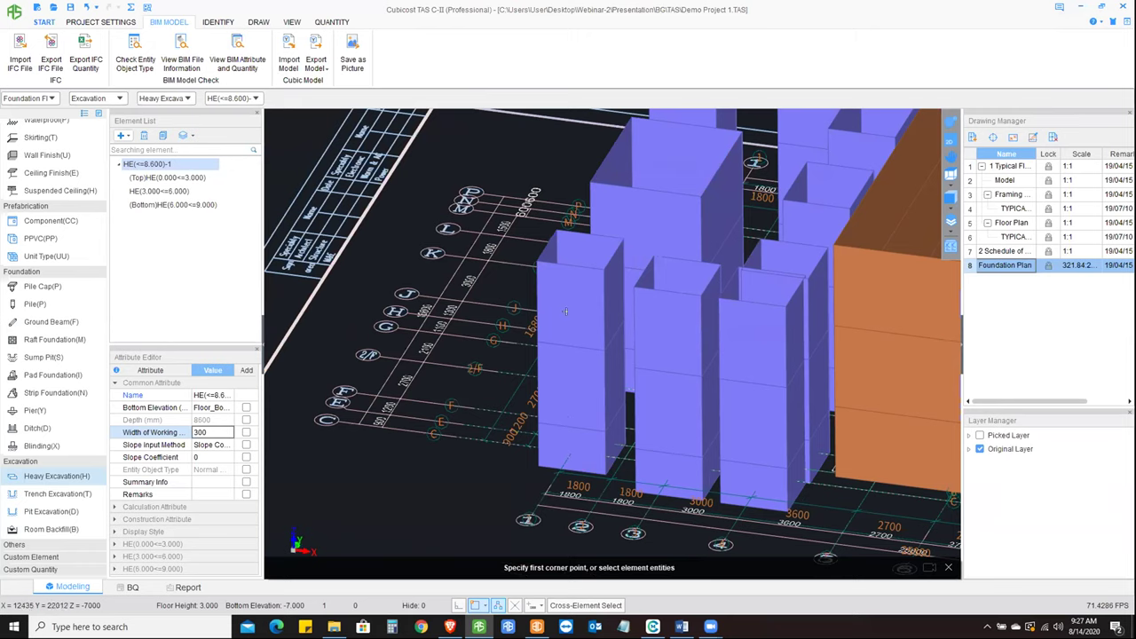
shift+middle_drag(519, 366, 489, 420)
scroll(489, 420, down, 3)
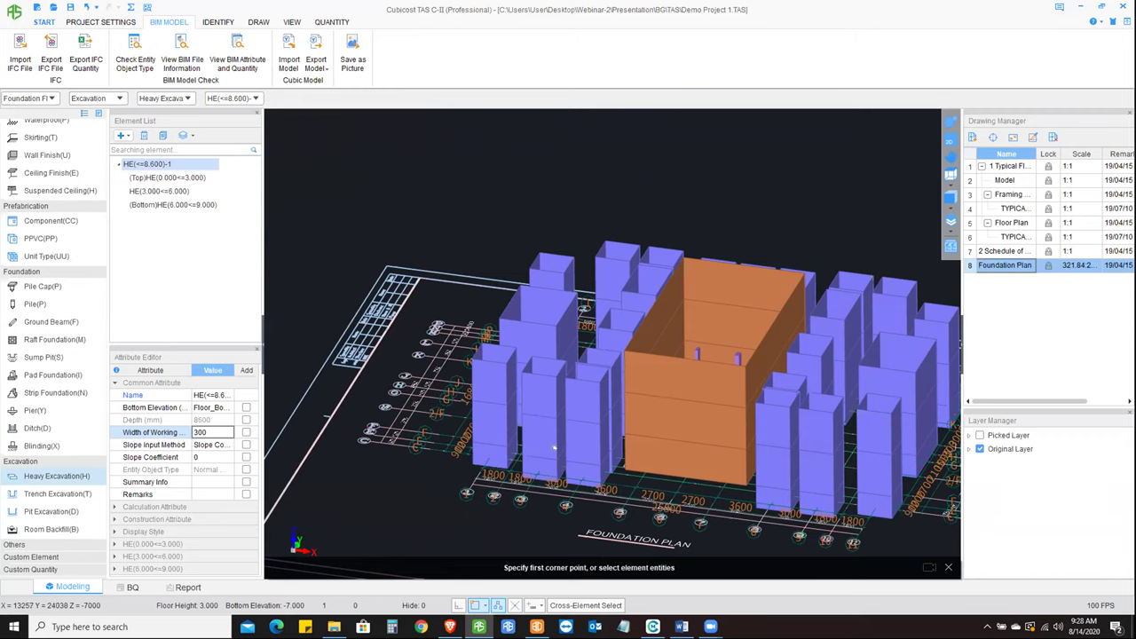
middle_drag(566, 449, 501, 479)
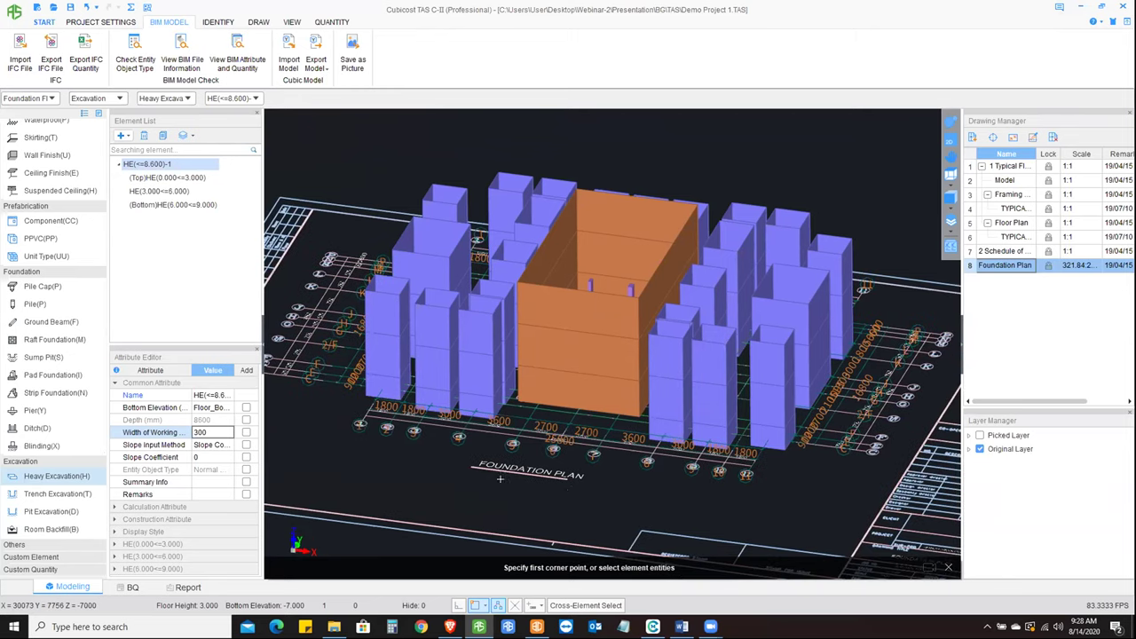
- Show the Others element types, switch to Roof and review its curled edge and sloping options
click(44, 545)
scroll(67, 526, down, 3)
scroll(66, 526, down, 1)
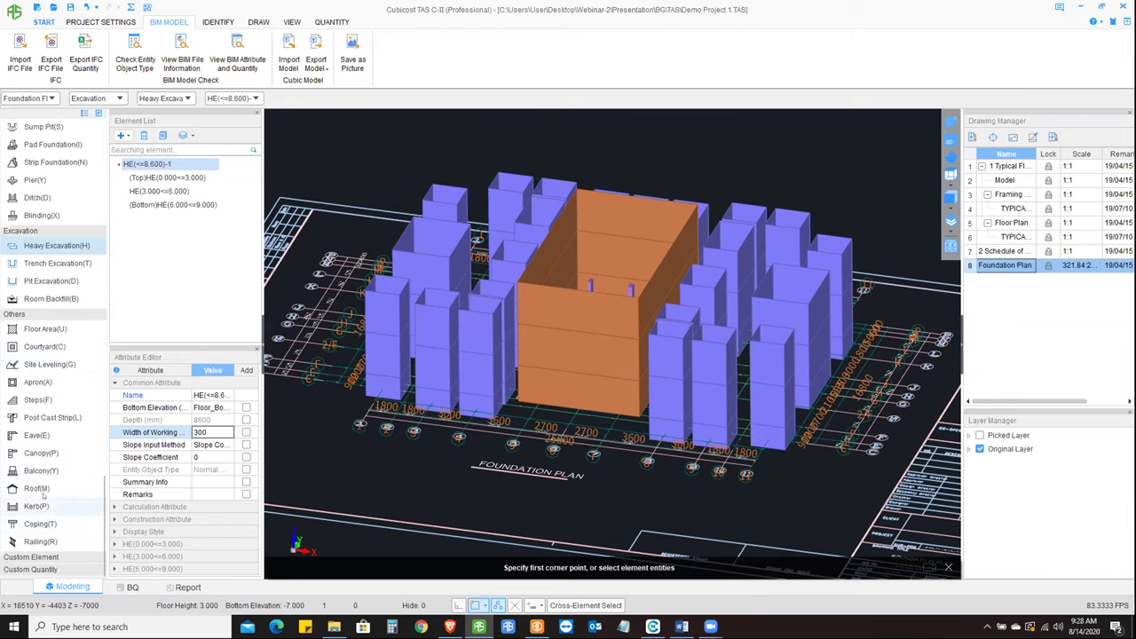
click(40, 489)
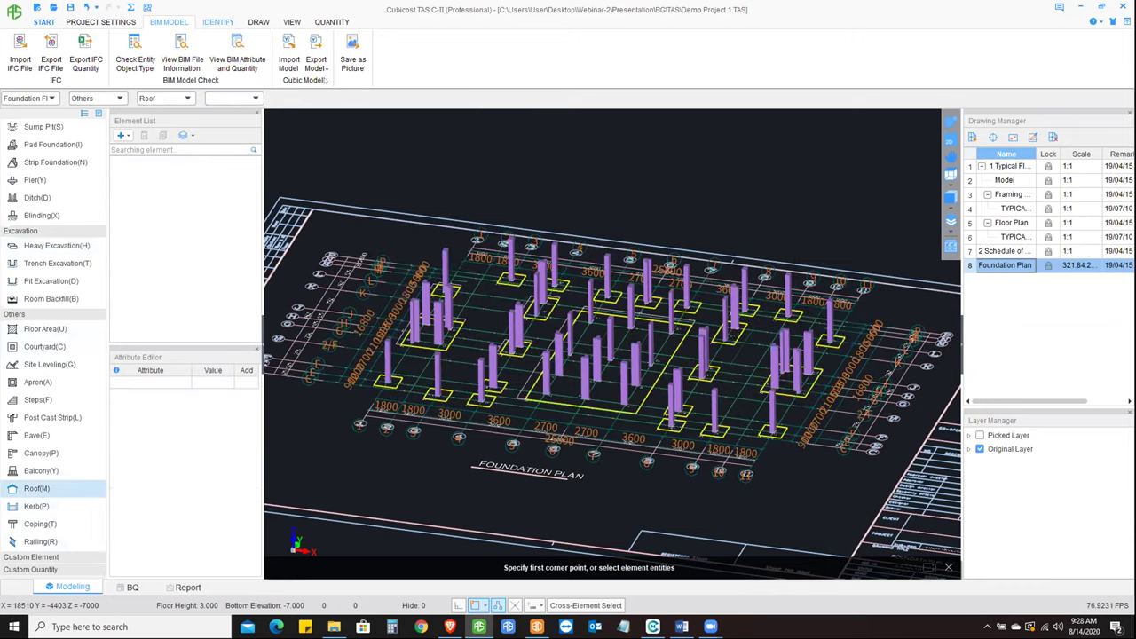
click(258, 21)
click(358, 66)
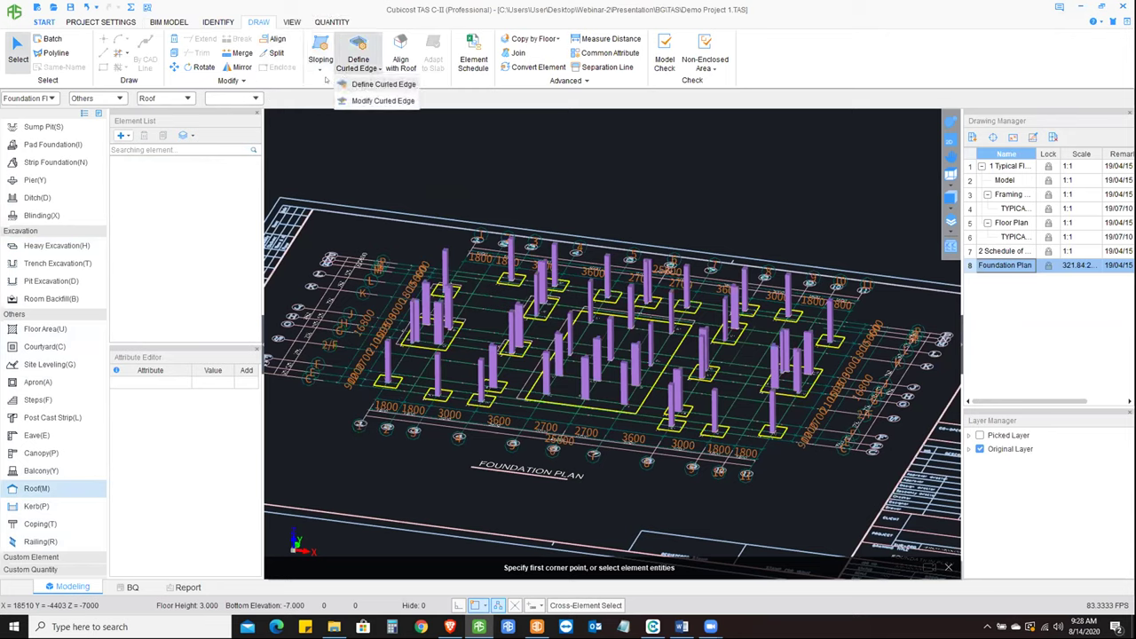
click(320, 66)
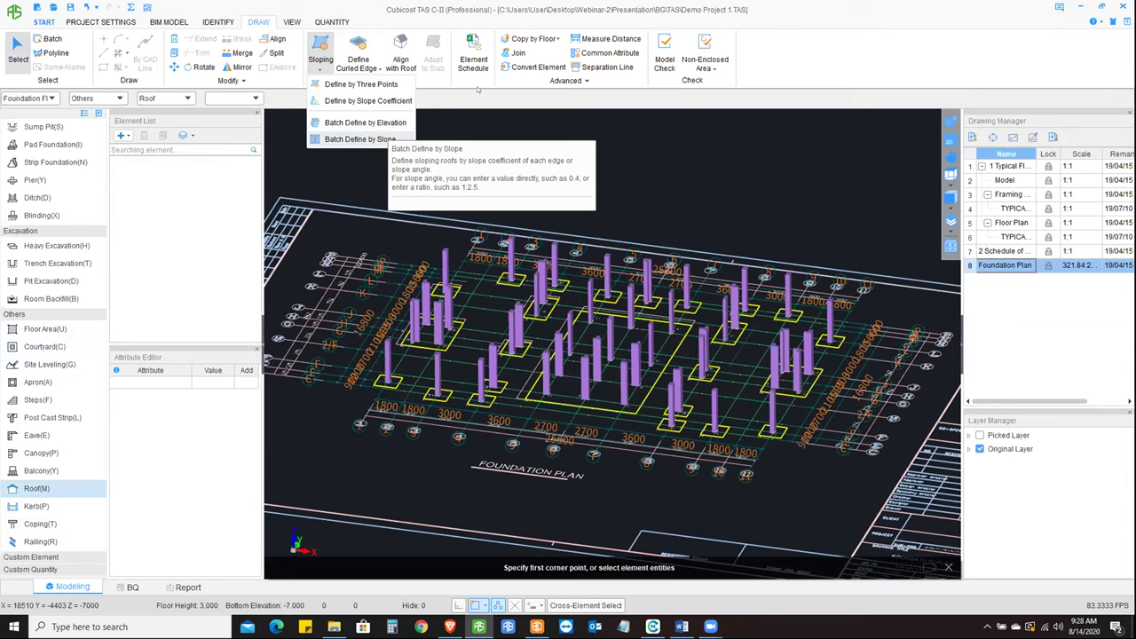
key(Escape)
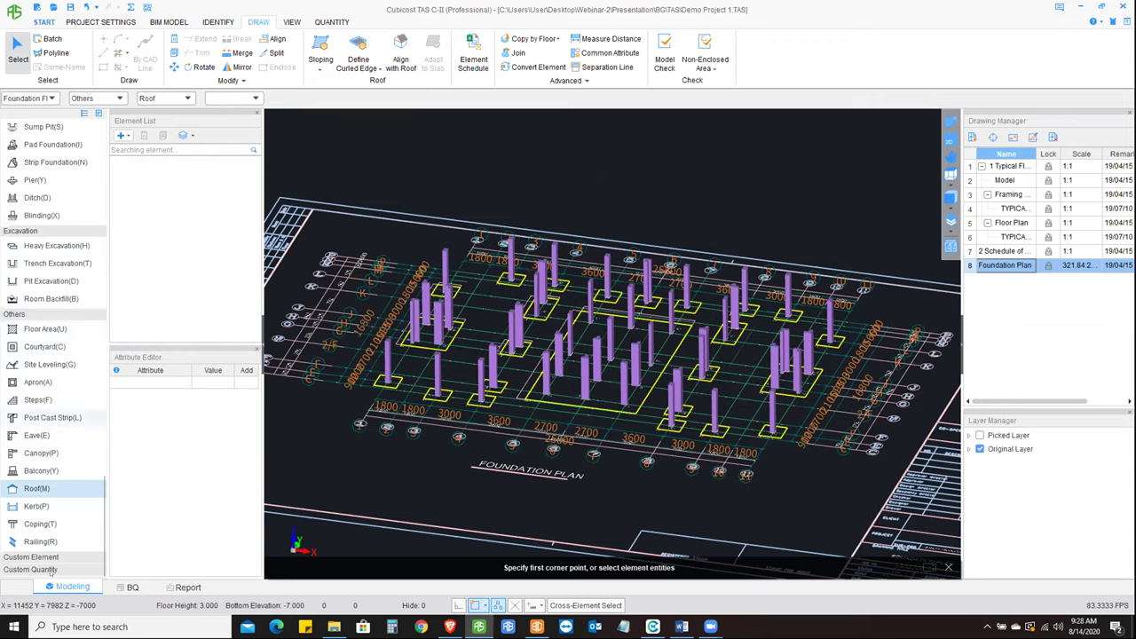
- Show the Custom Element types and review the parametric sections and the section drawing options of an irregular Custom Point without creating one
scroll(52, 533, down, 1)
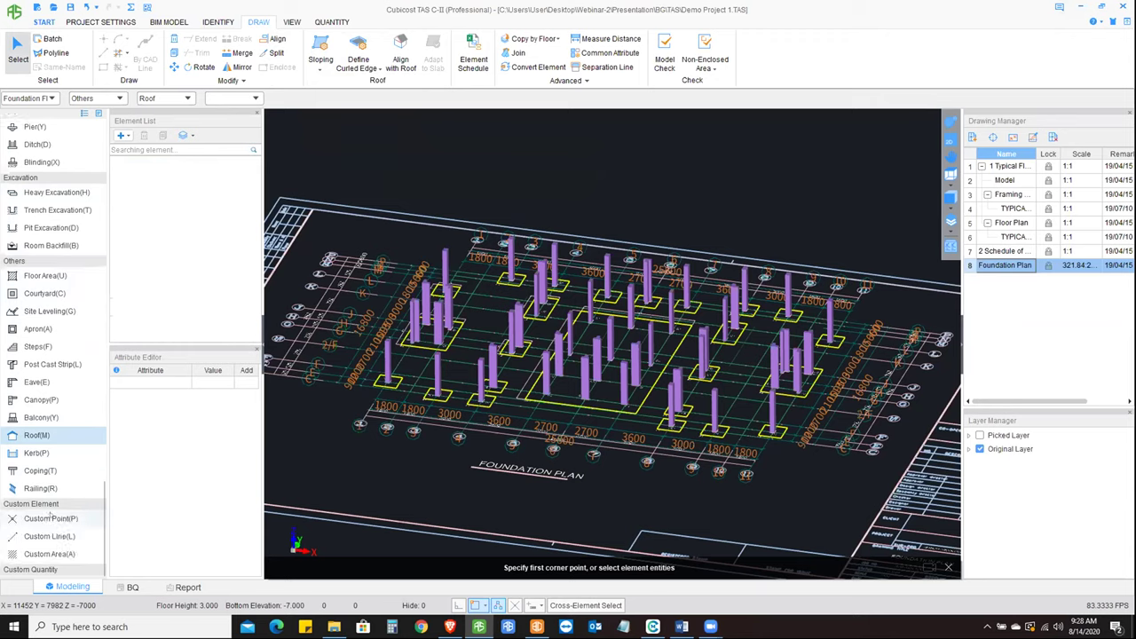
click(50, 519)
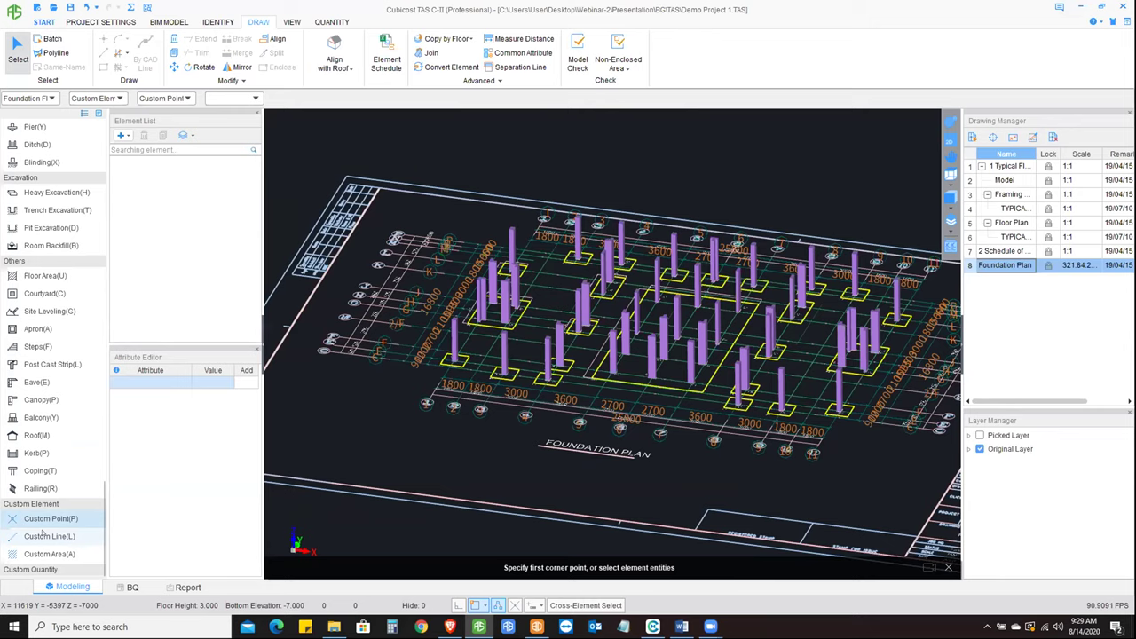
click(43, 530)
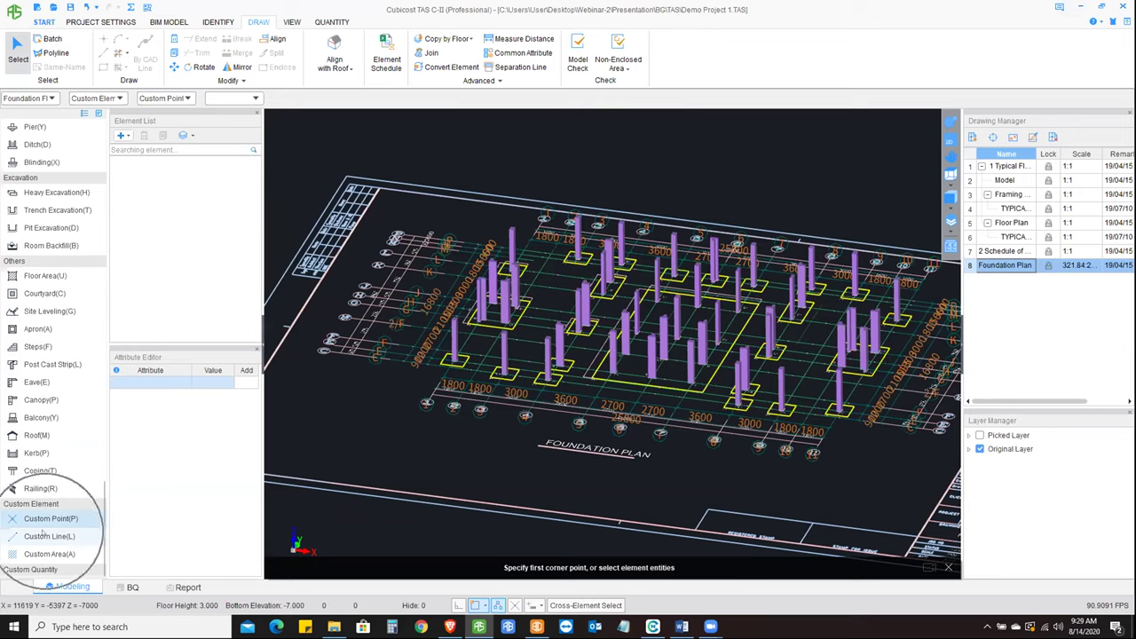
click(121, 135)
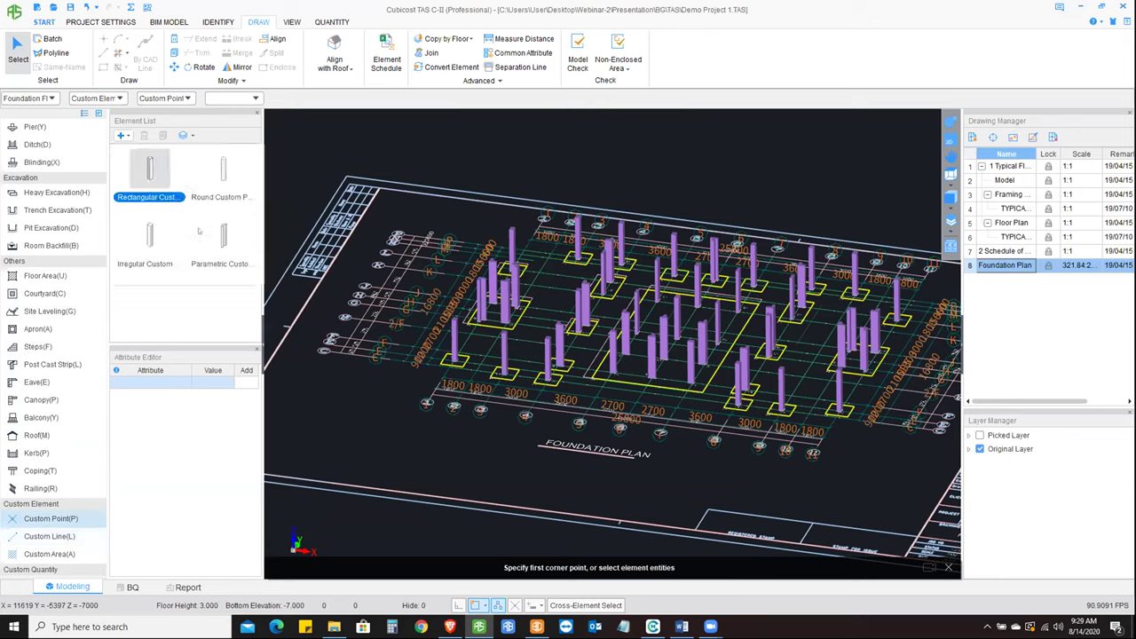
click(224, 173)
click(222, 235)
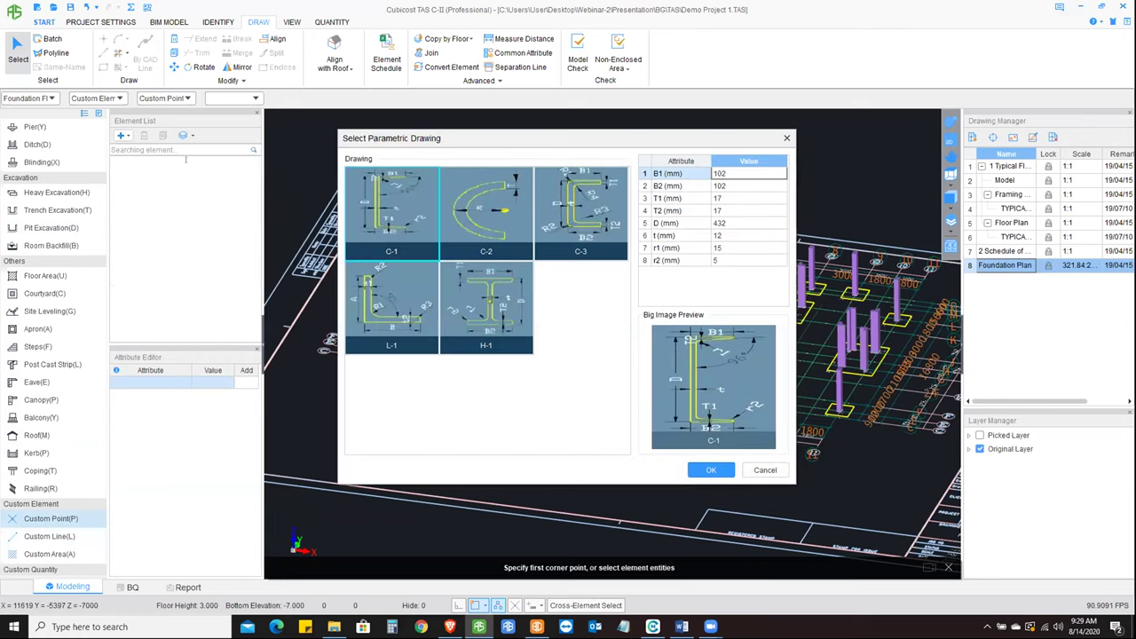
key(Return)
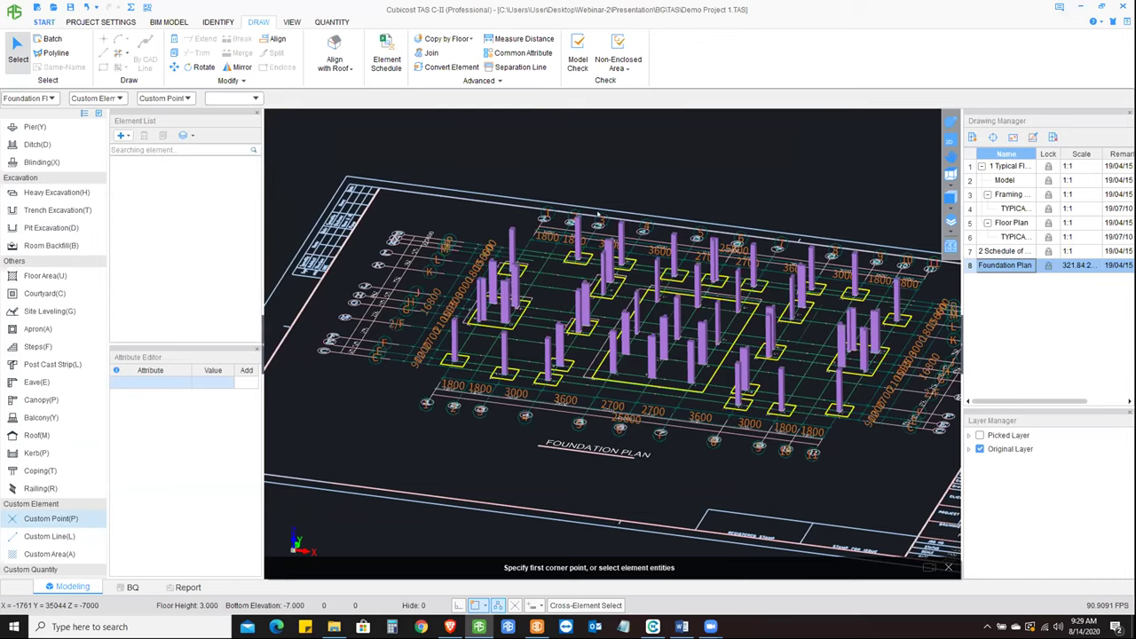
click(554, 194)
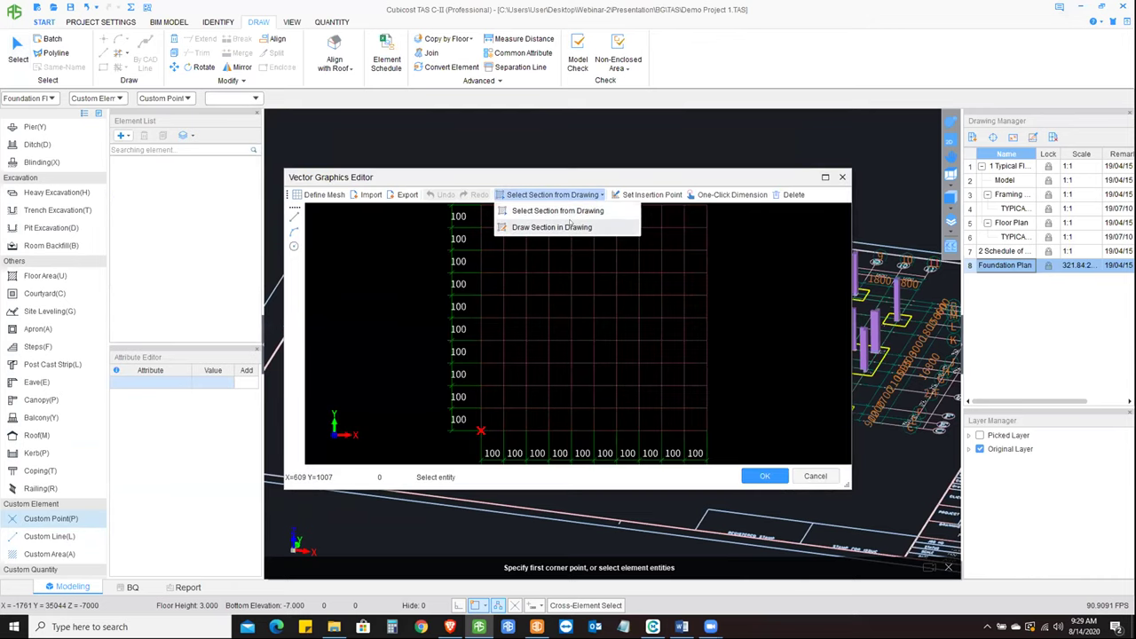
click(814, 476)
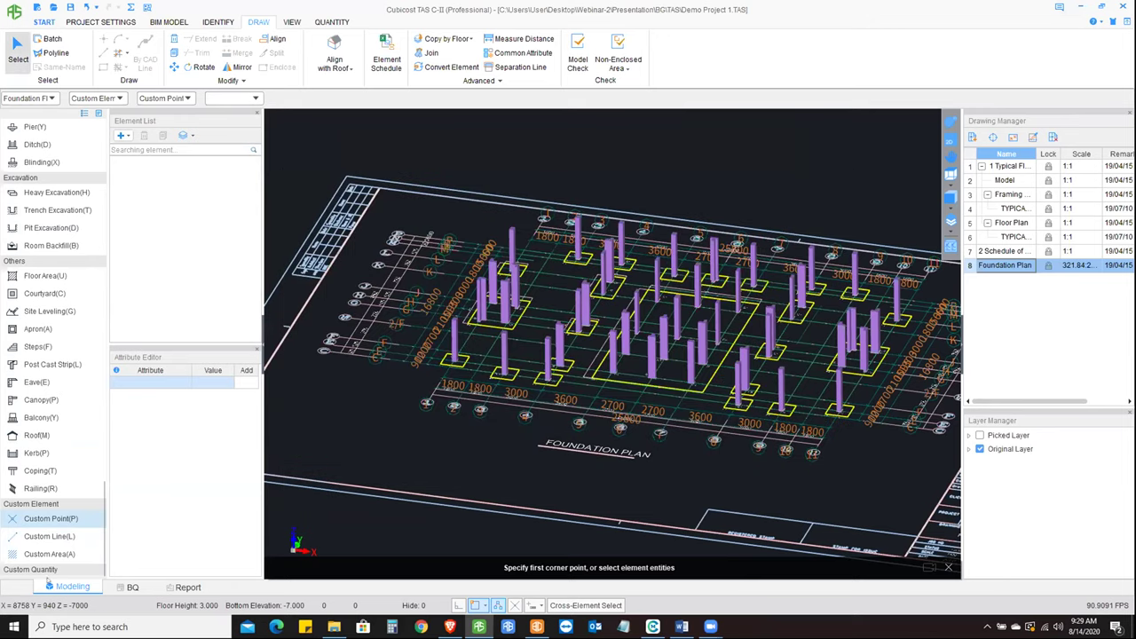
- Show the Custom Quantity category and switch to its Custom Quantity element type
scroll(35, 559, down, 1)
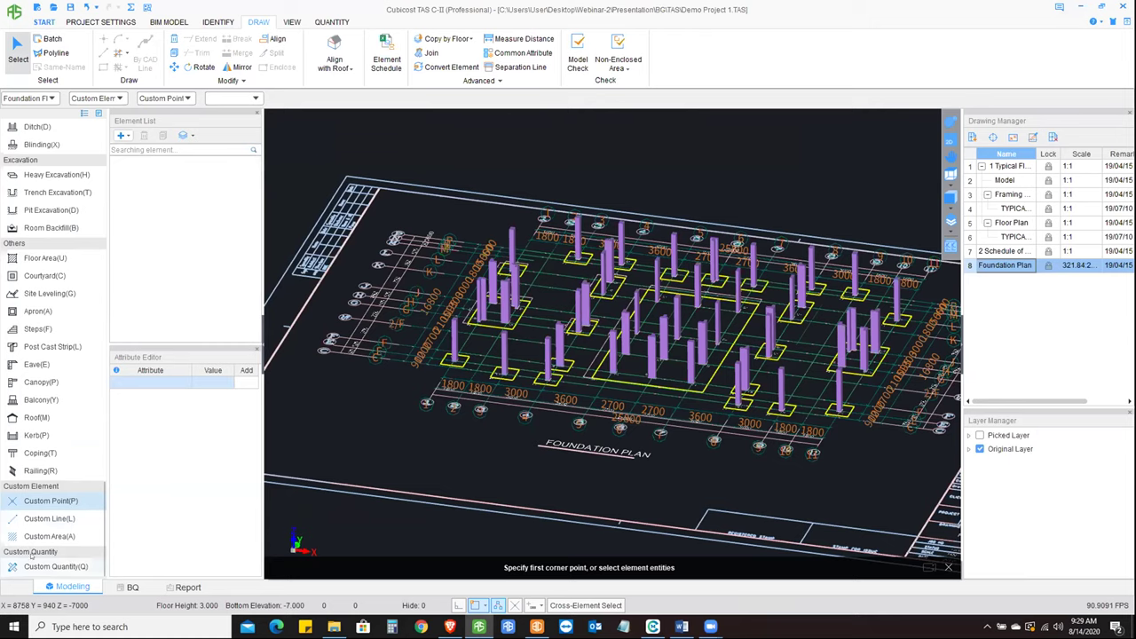
click(33, 566)
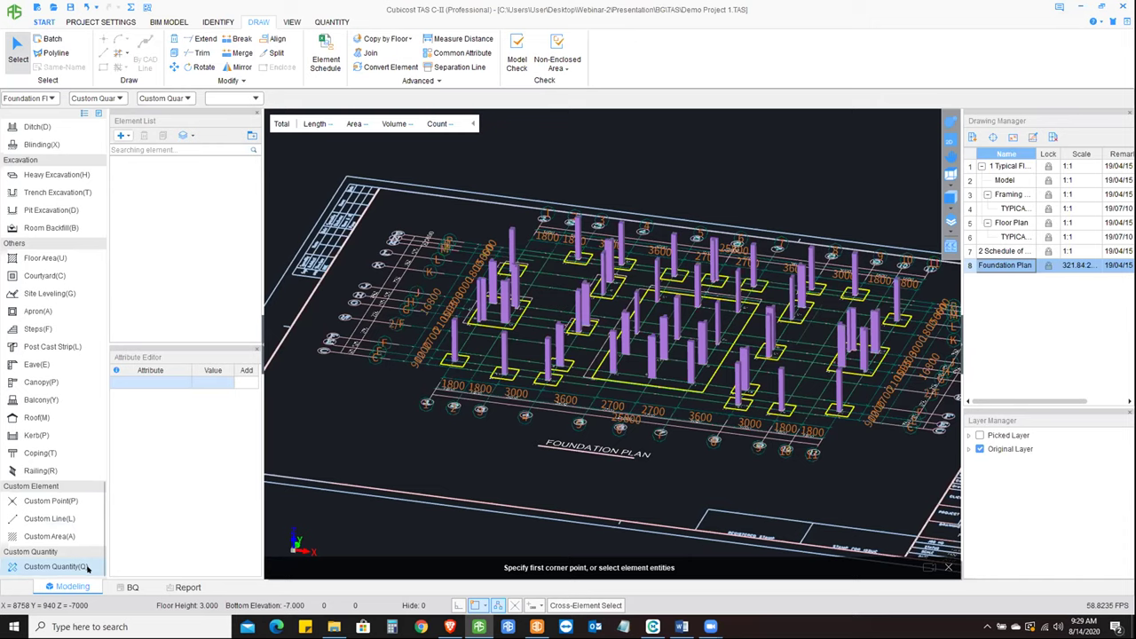
- Create an Area custom quantity and draw a rectangle of about 171 m² over the upper-left corner of the foundation plan in 2D
click(122, 134)
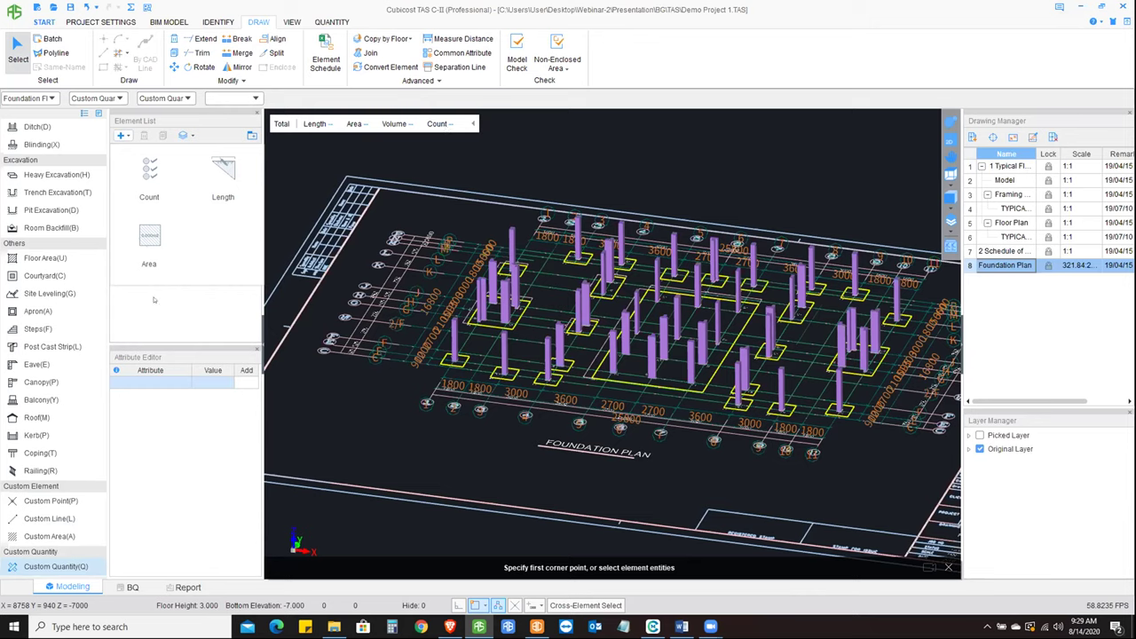
click(153, 228)
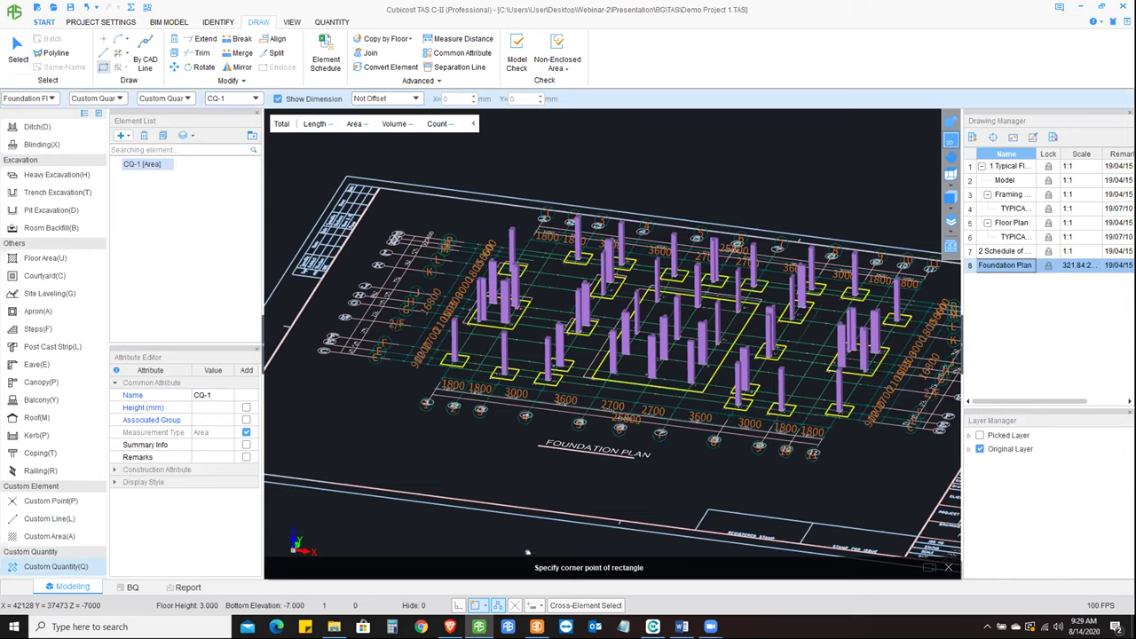
key(ctrl+Return)
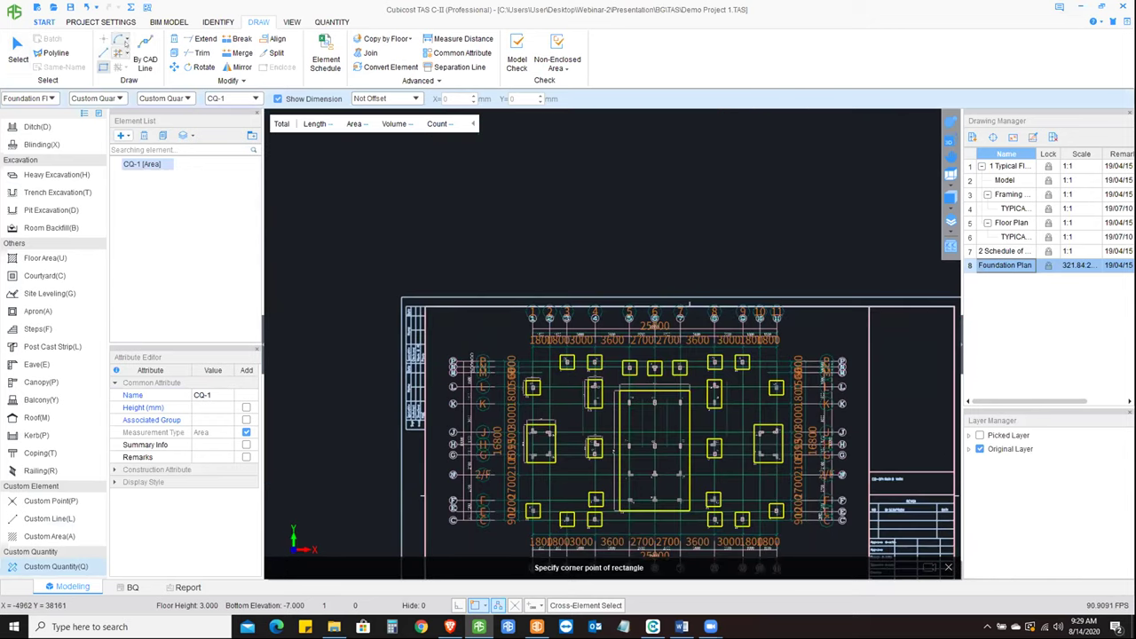
click(125, 39)
click(408, 225)
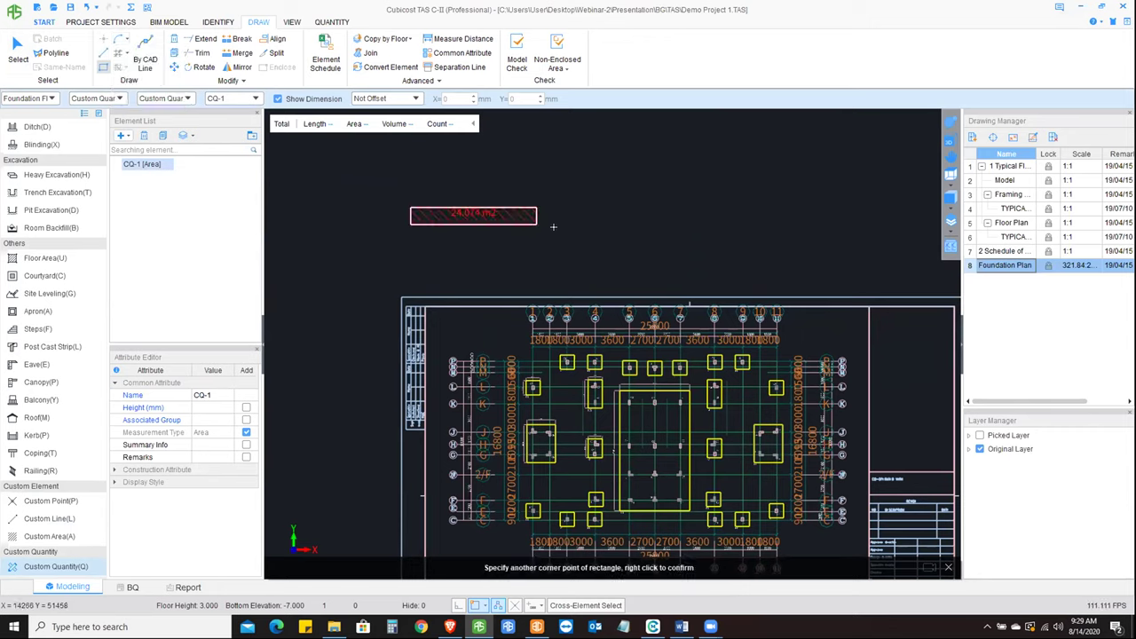
click(577, 316)
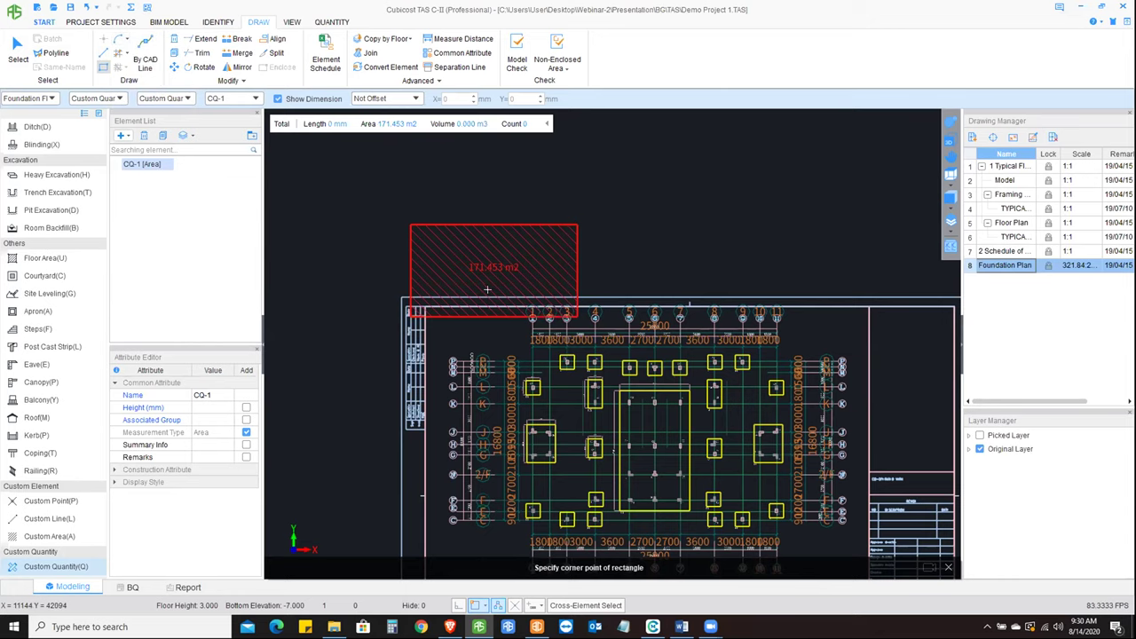
- Examine the rectangle's area in the drawing and totals, and open the custom quantity's Name value without renaming it
scroll(501, 266, up, 2)
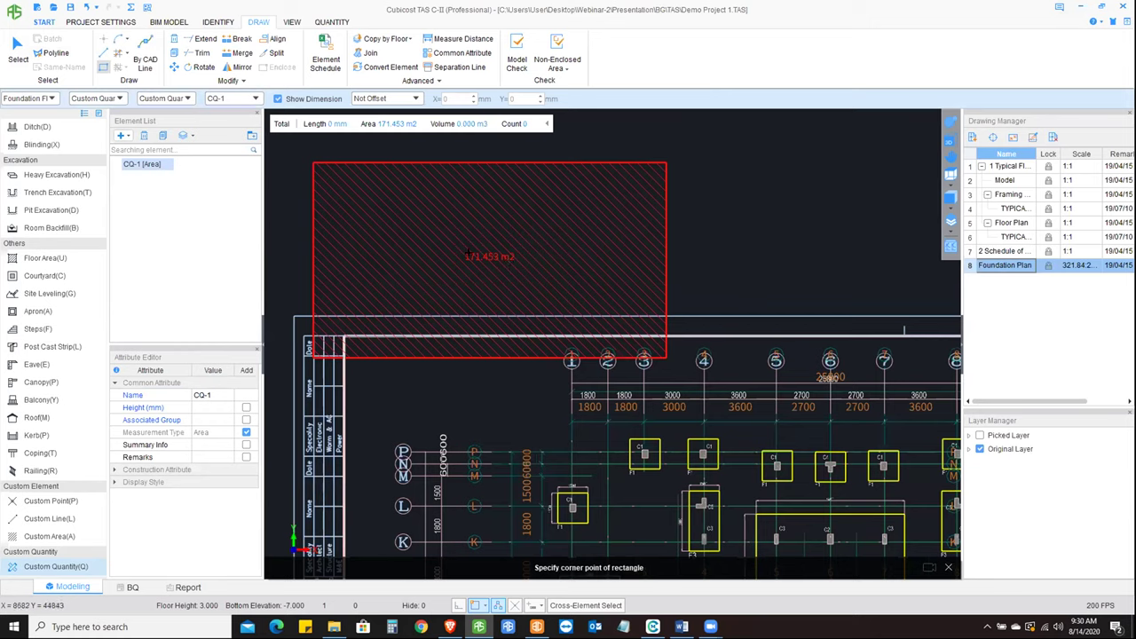
click(388, 127)
click(388, 127)
click(388, 128)
double_click(213, 395)
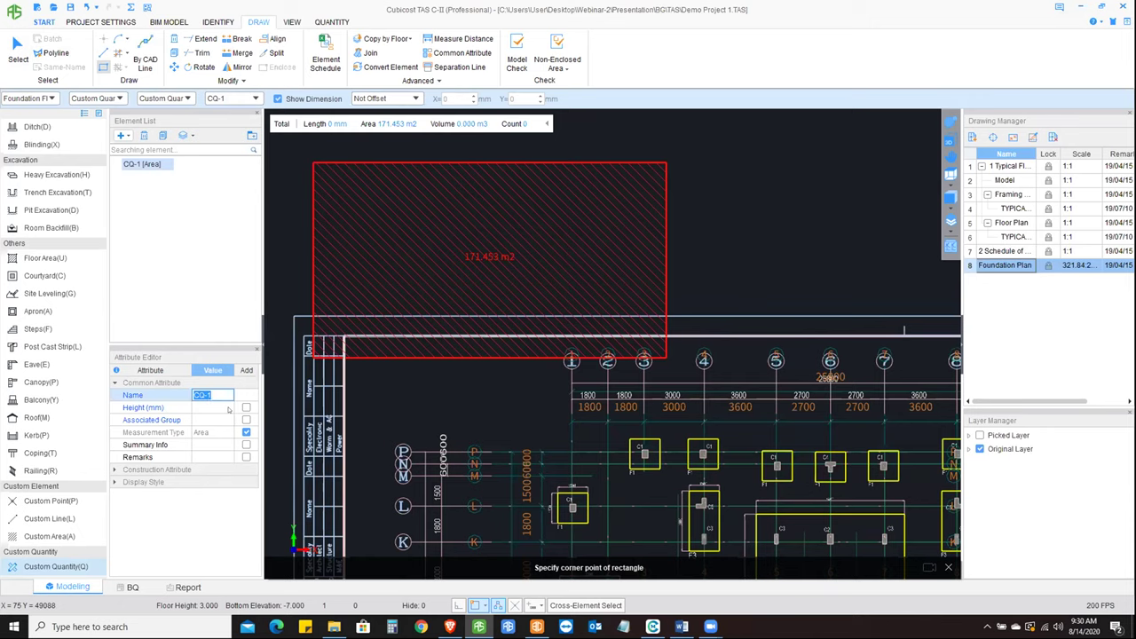
click(211, 395)
click(213, 396)
middle_drag(431, 394, 440, 375)
key(Escape)
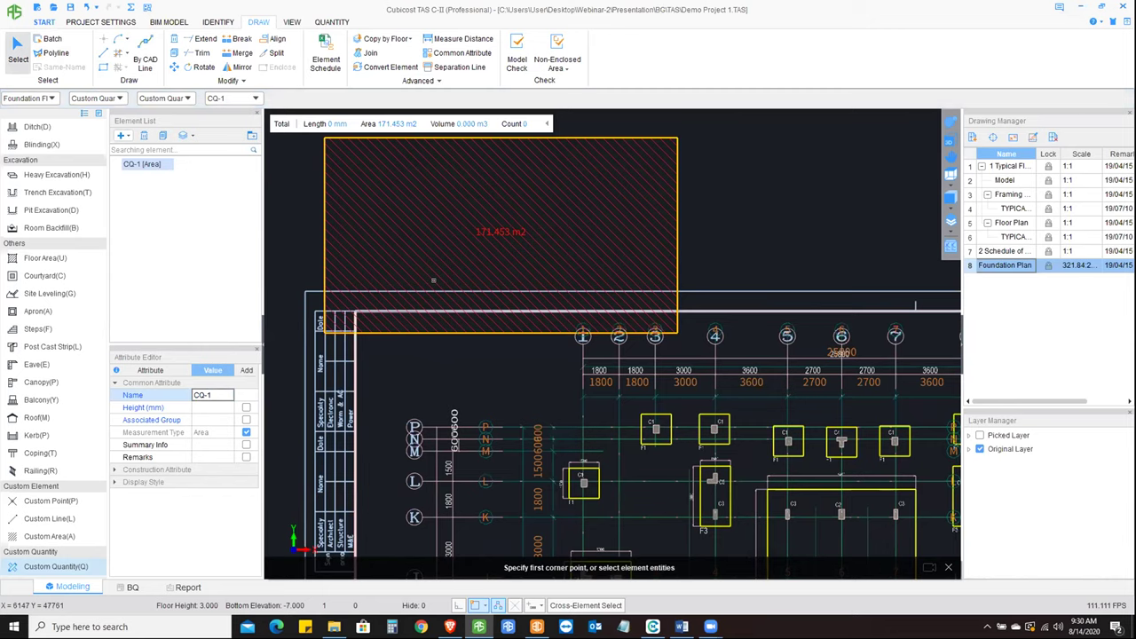
- Create a Count custom quantity and place four count marks above the foundation plan, beside the area rectangle
scroll(433, 281, down, 2)
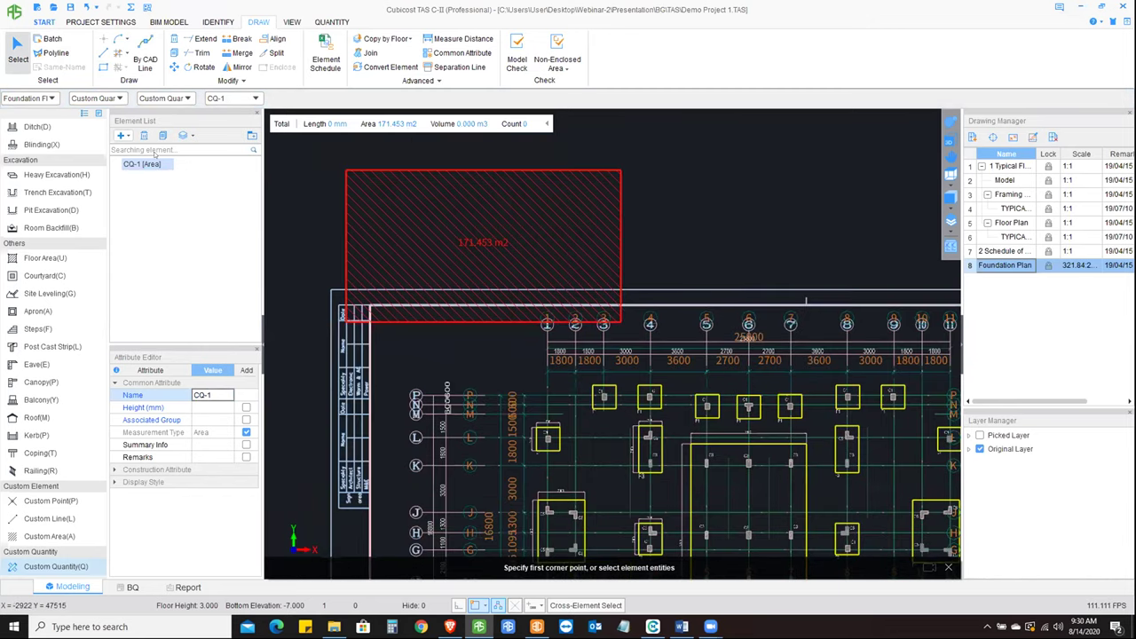
middle_drag(622, 458, 569, 409)
middle_drag(620, 458, 561, 393)
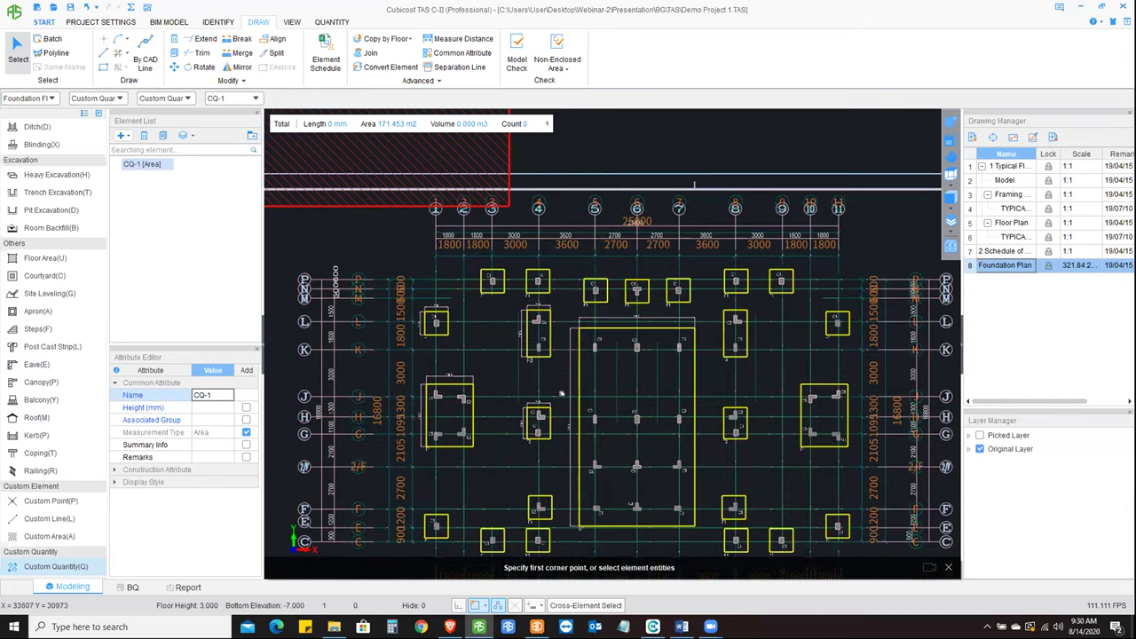
middle_drag(694, 184, 762, 279)
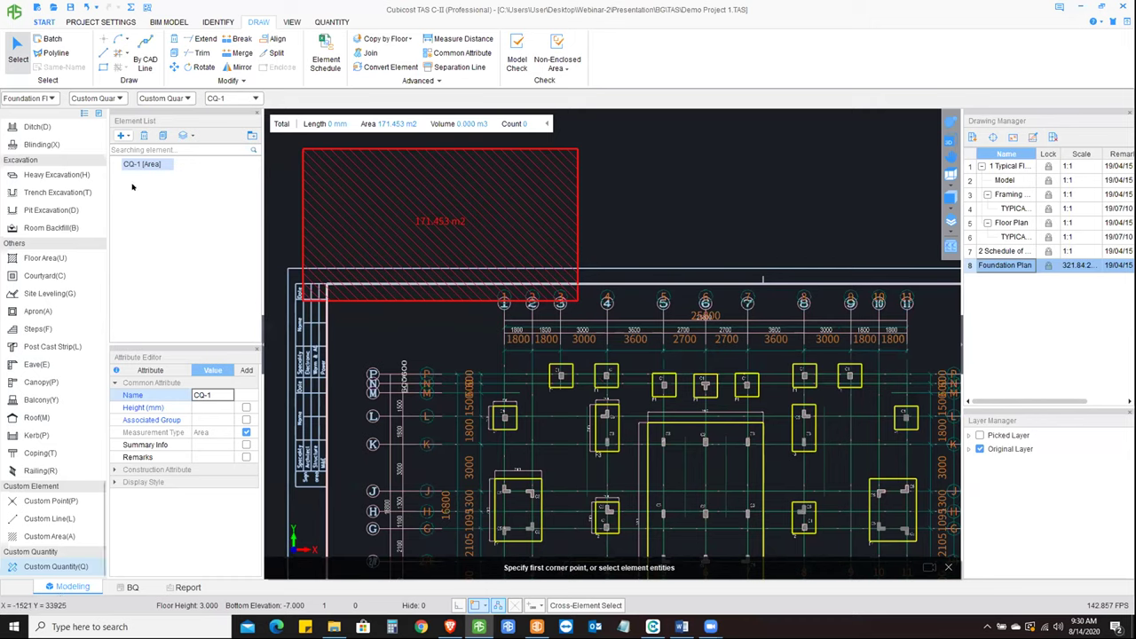
double_click(153, 166)
click(150, 170)
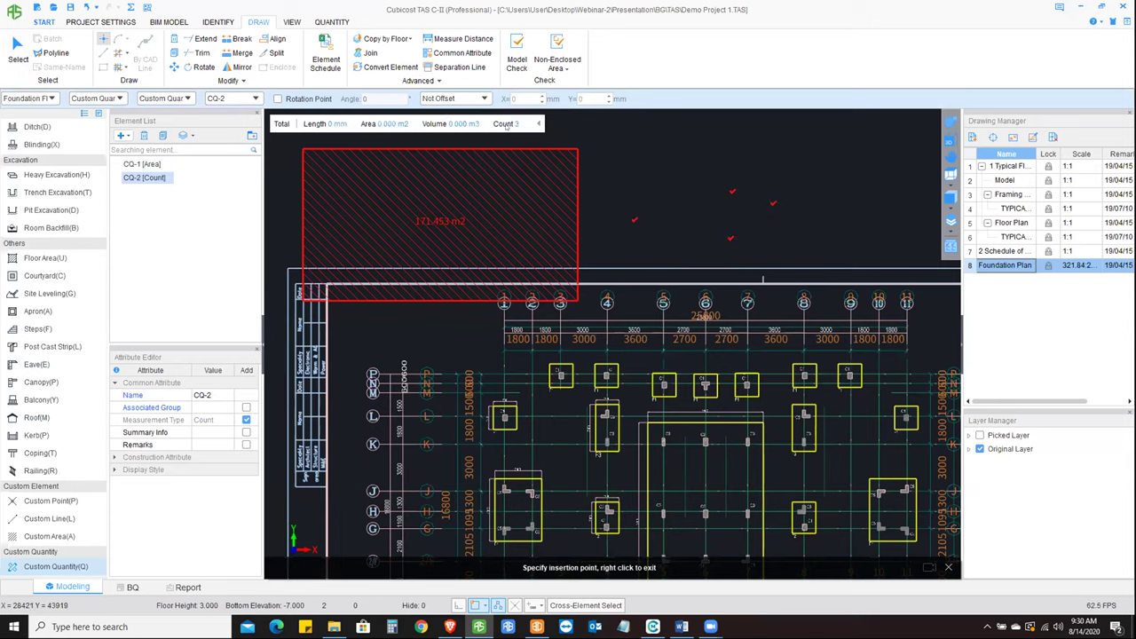
- Create a Length custom quantity and draw a two-segment line about 19.4 m long across the plan's upper grid labels
click(123, 135)
click(223, 170)
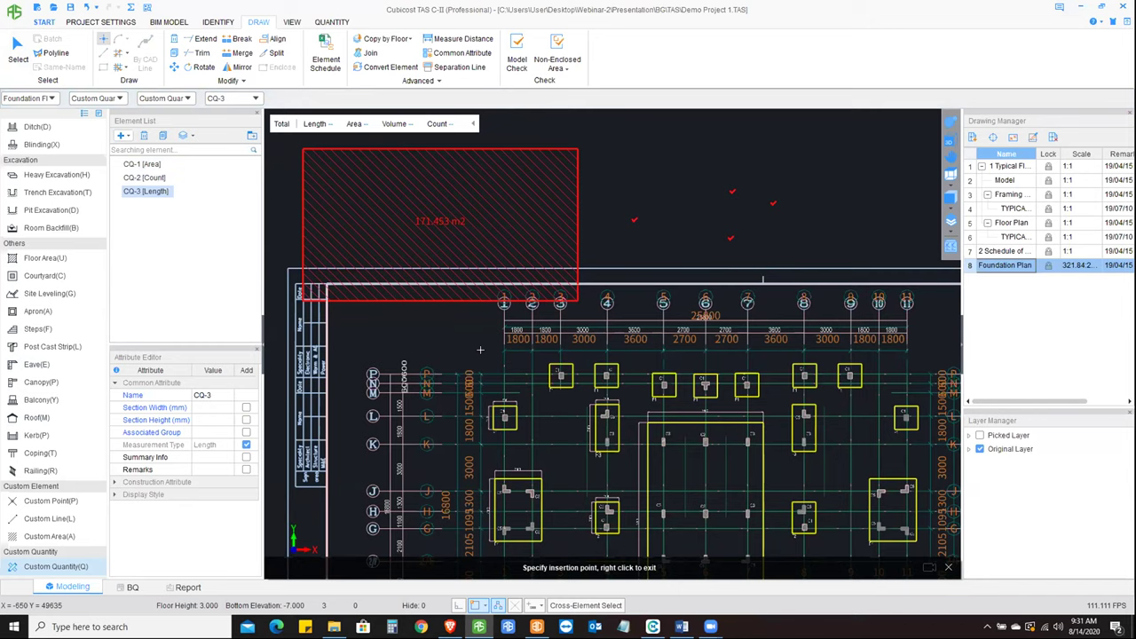
click(488, 358)
click(705, 305)
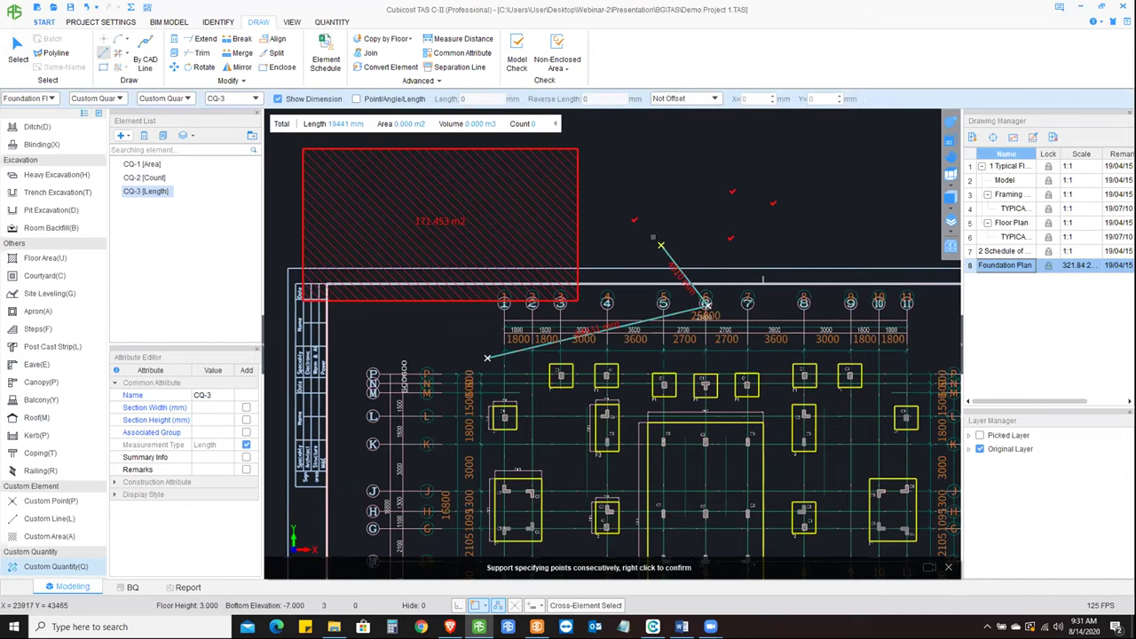
right_click(661, 245)
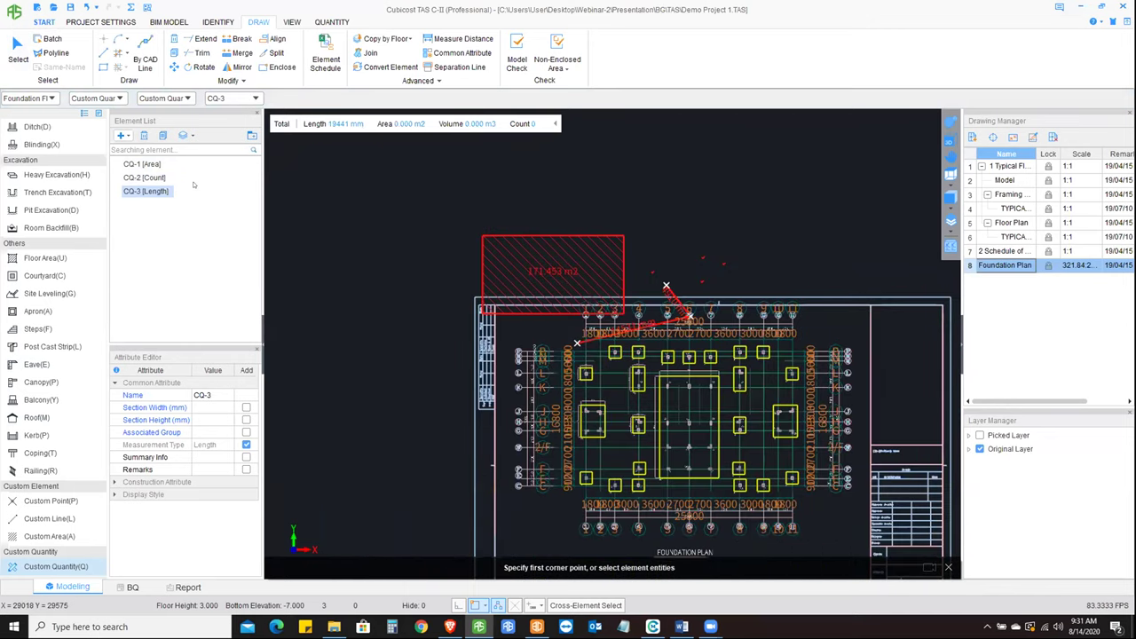
key(Escape)
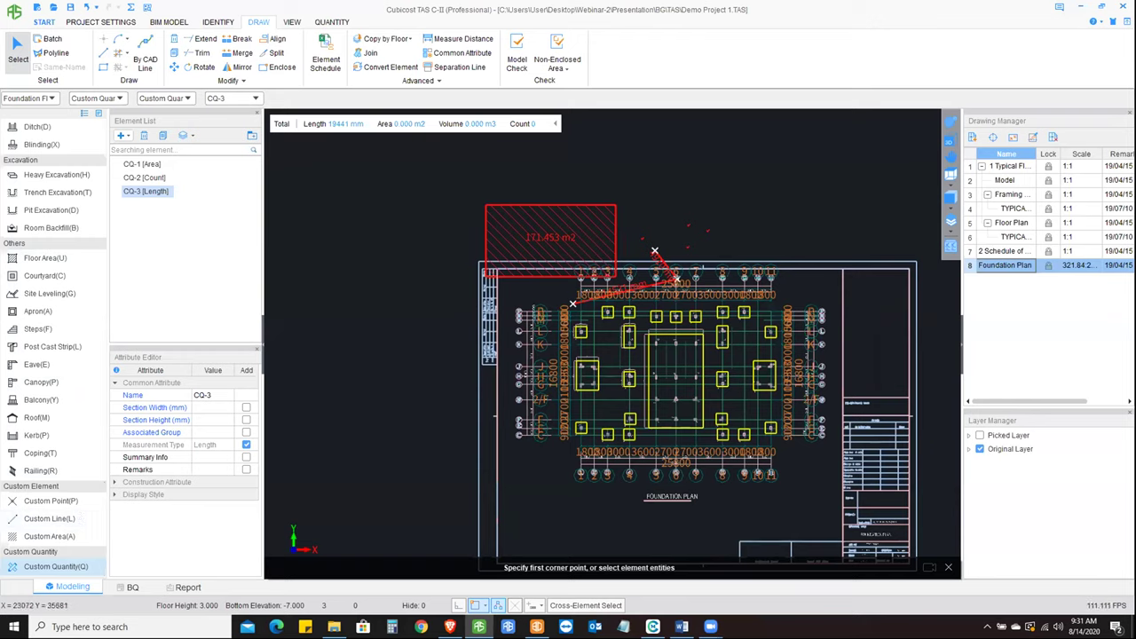
click(633, 243)
key(Delete)
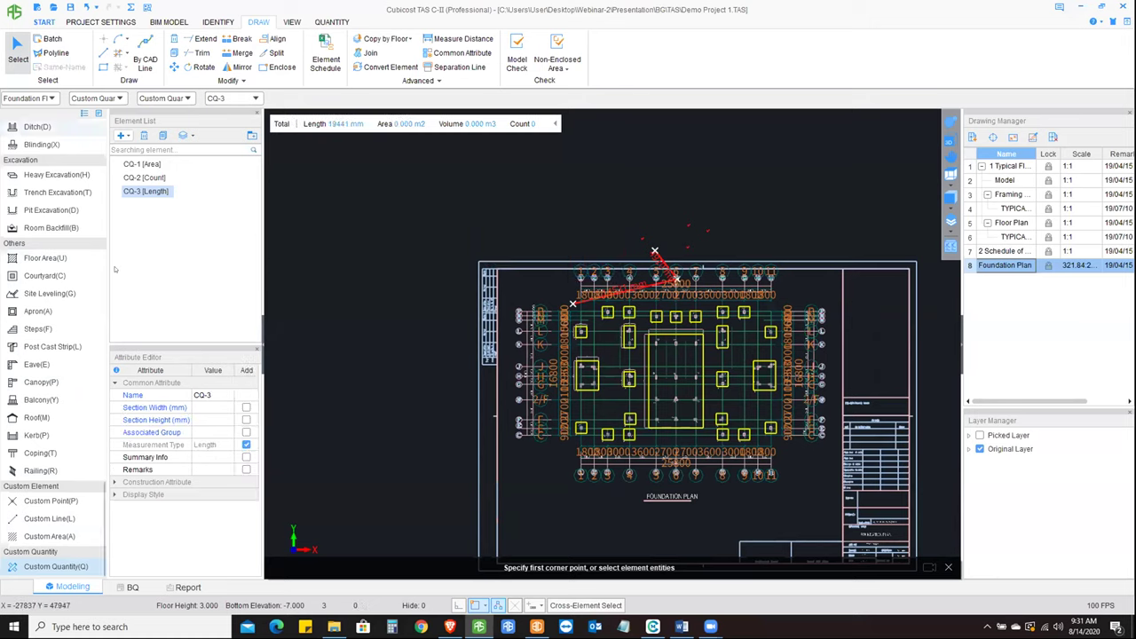
- Switch to the Ground Floor and open the typical floor drawing listed under Floor Plan
click(30, 98)
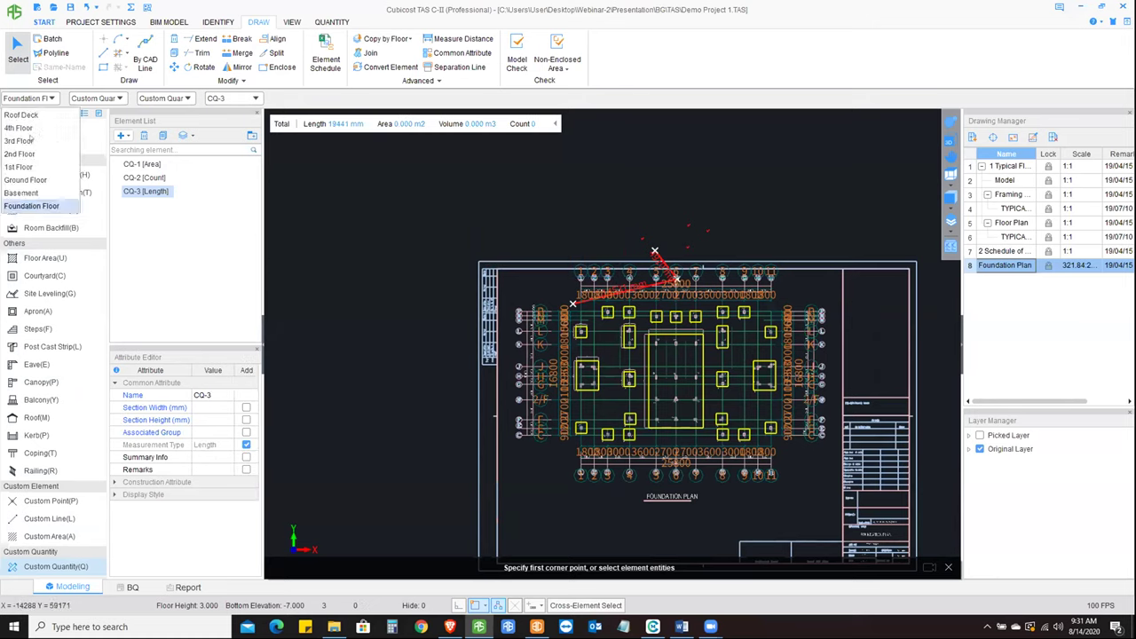
click(25, 179)
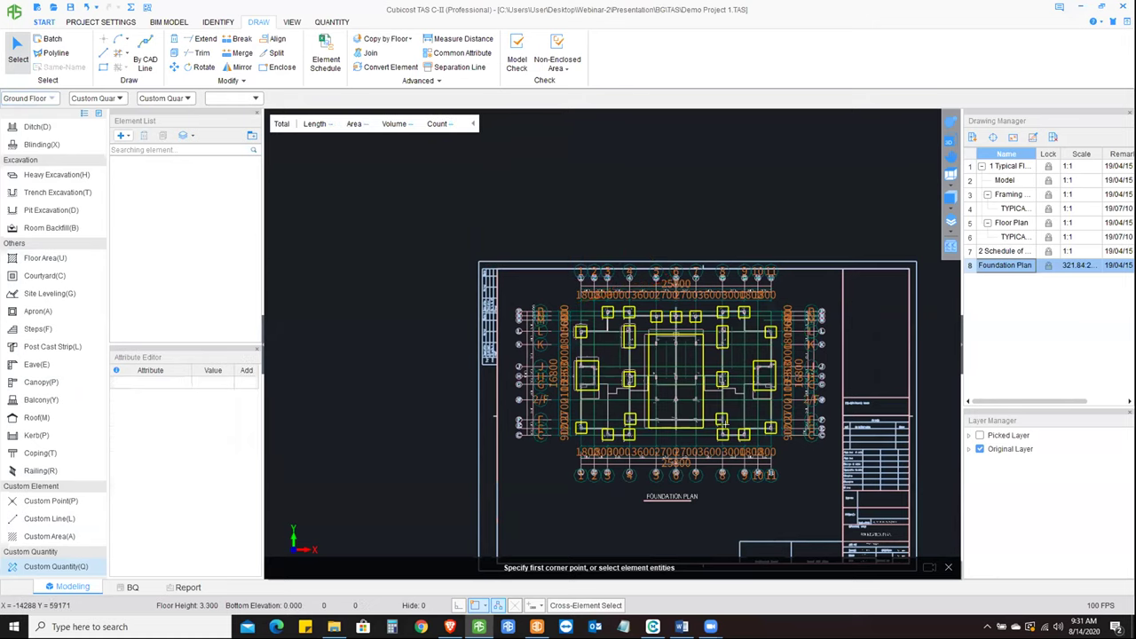
double_click(1014, 237)
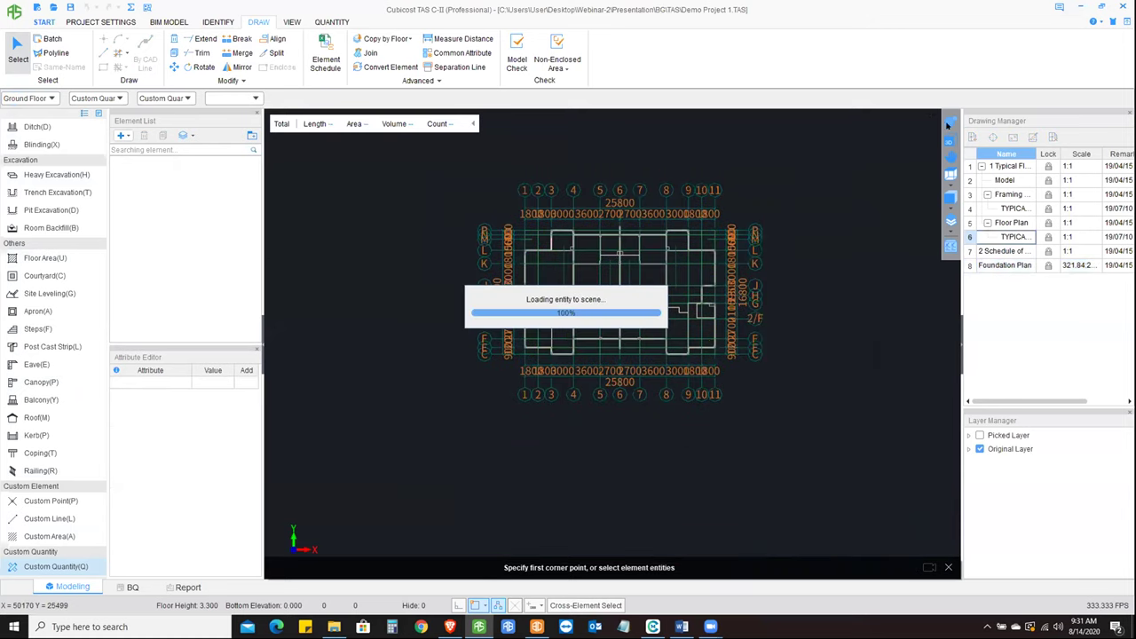
- View the ground floor walls and columns up close in plan and in 3D
scroll(555, 451, up, 3)
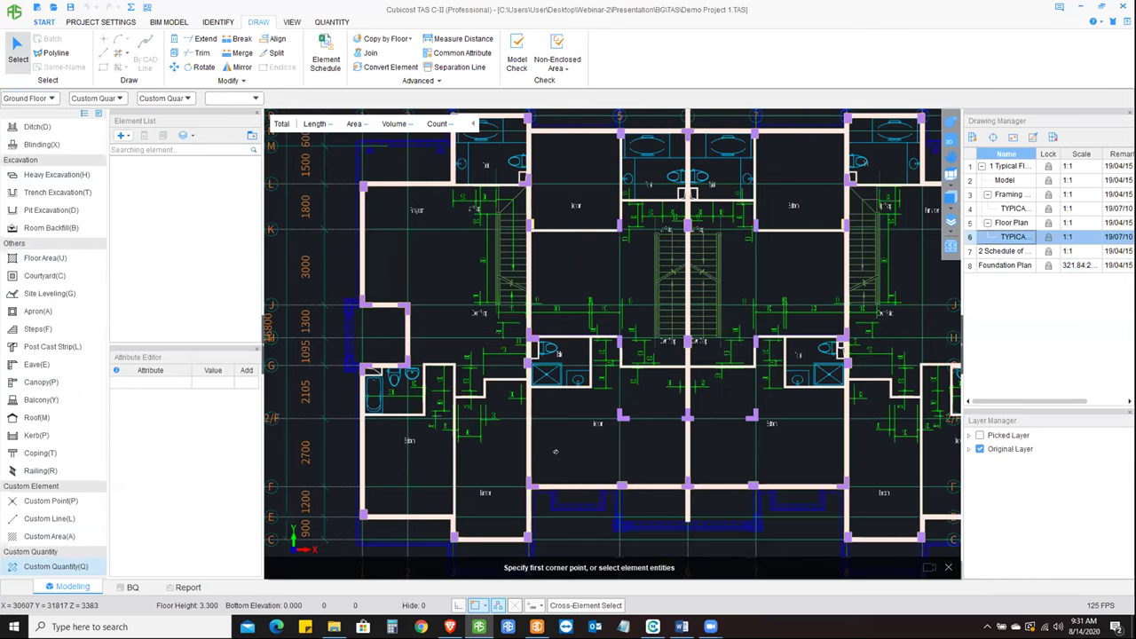
key(F12)
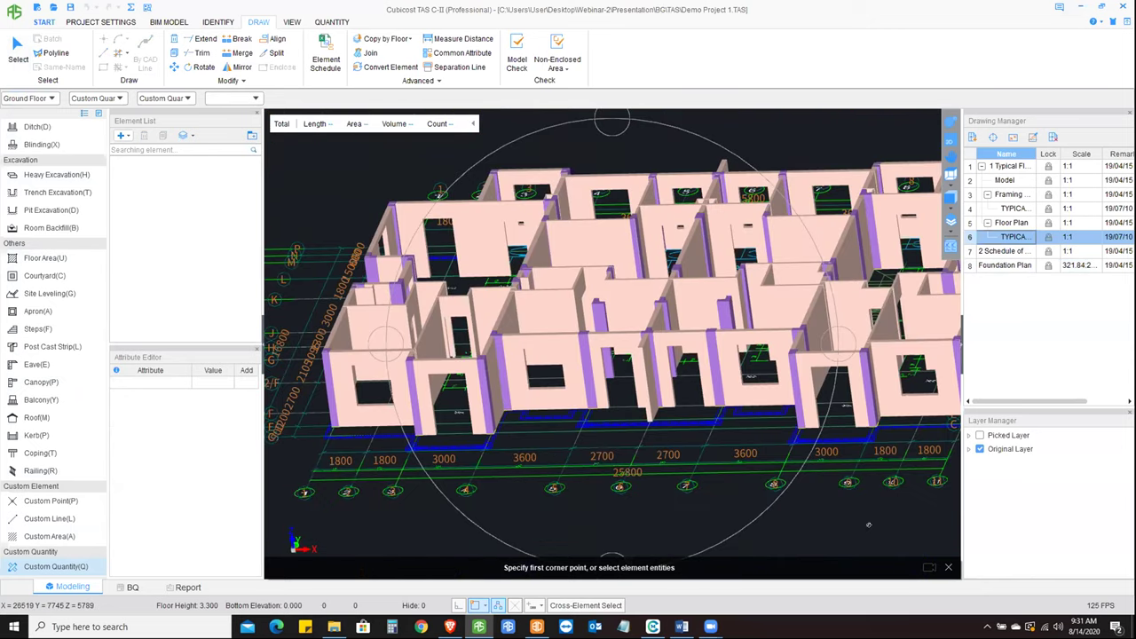
drag(869, 524, 852, 560)
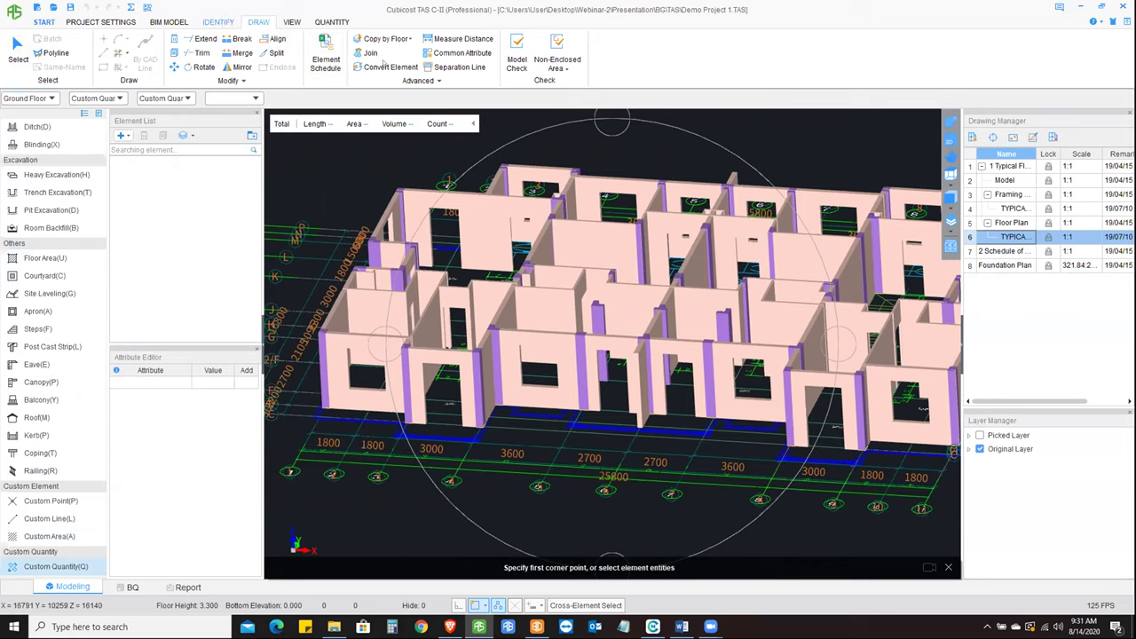
scroll(422, 71, up, 1)
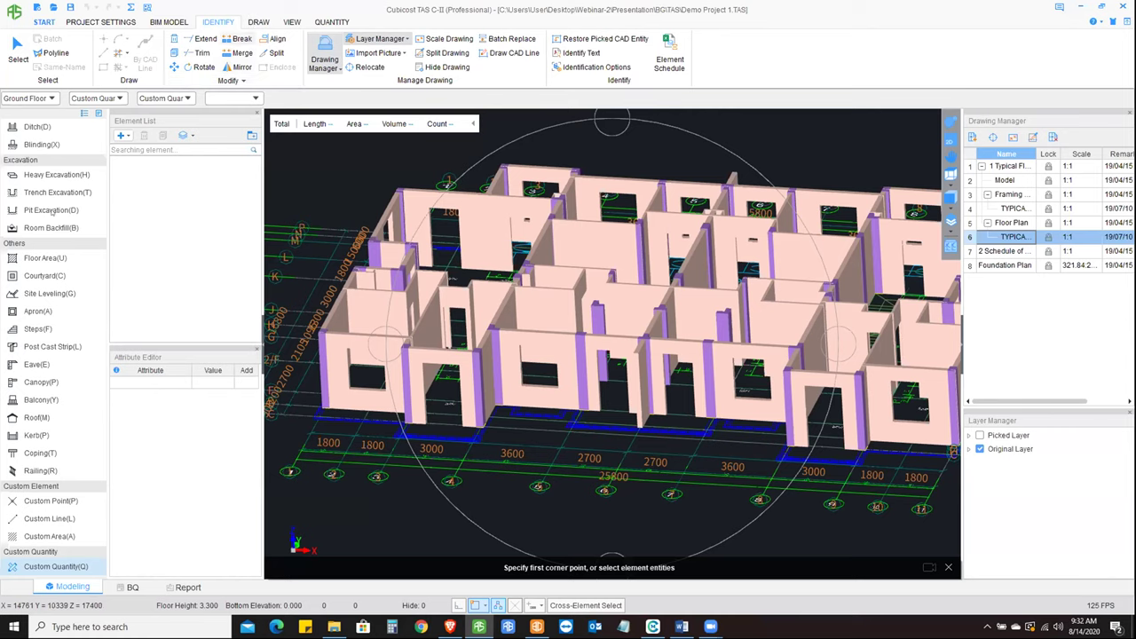
- Switch the element type to Column and show the Copy by Floor options
key(c)
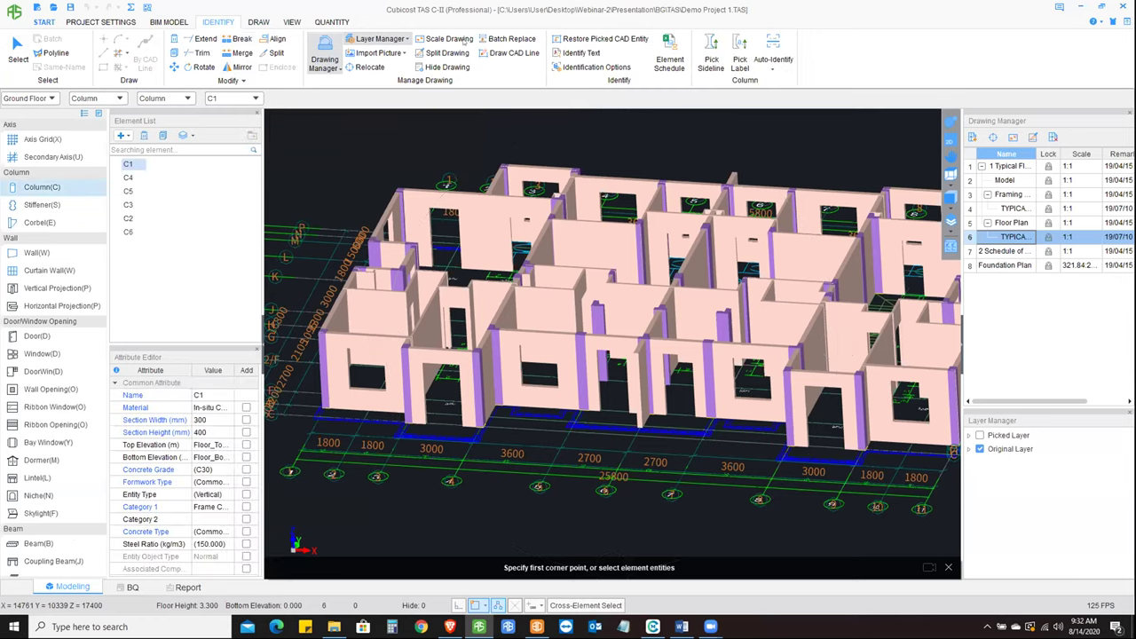
click(258, 21)
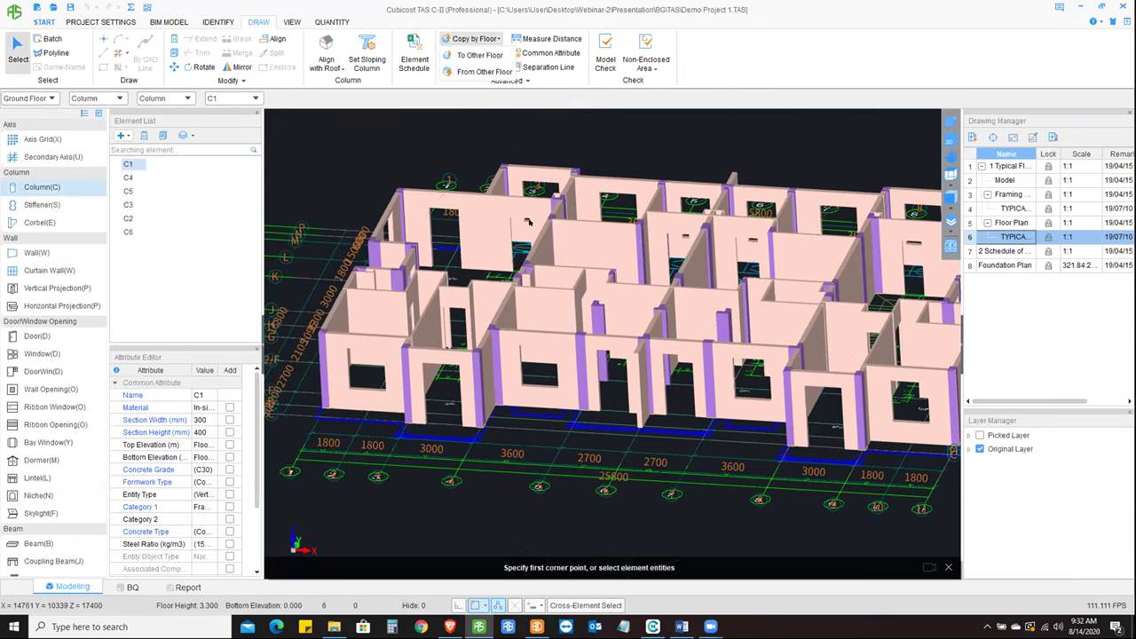
click(492, 223)
click(567, 416)
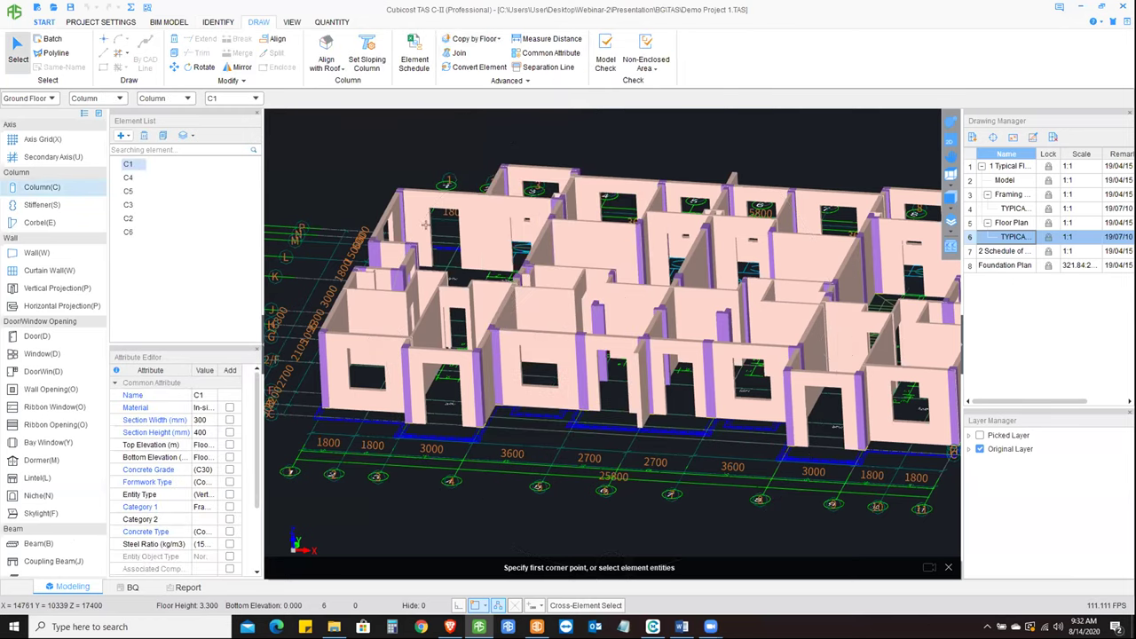
- Copy all Ground Floor entities to the 1st, 2nd, 3rd and 4th Floors, overwriting same-type entities and the attributes of same-name elements
key(ctrl+a)
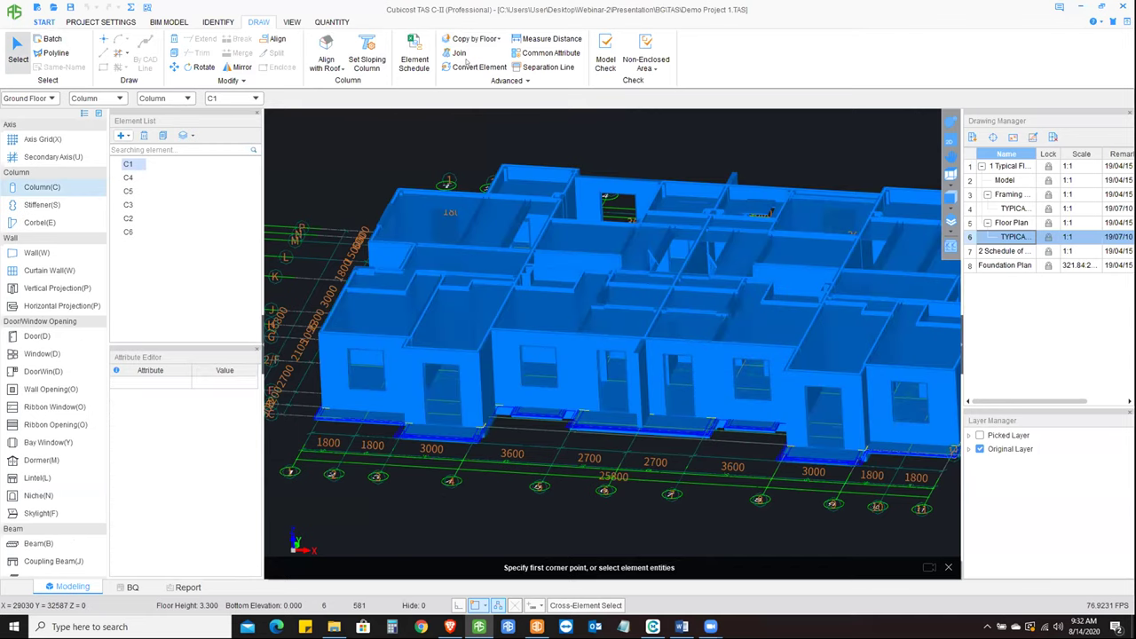
click(471, 39)
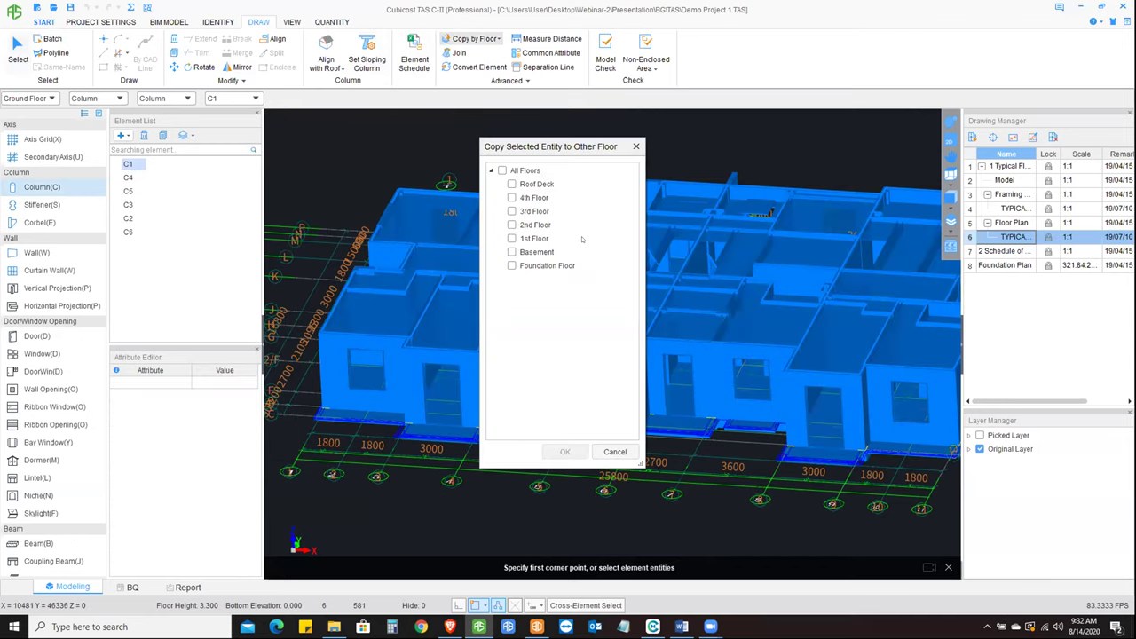
click(512, 239)
click(512, 225)
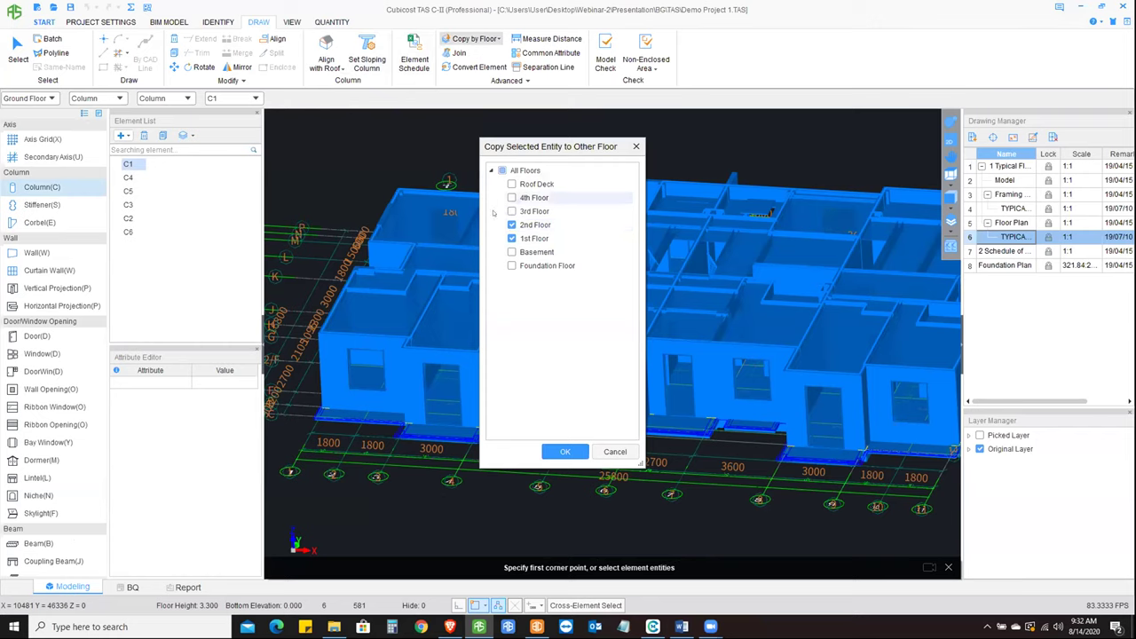
click(512, 211)
click(512, 197)
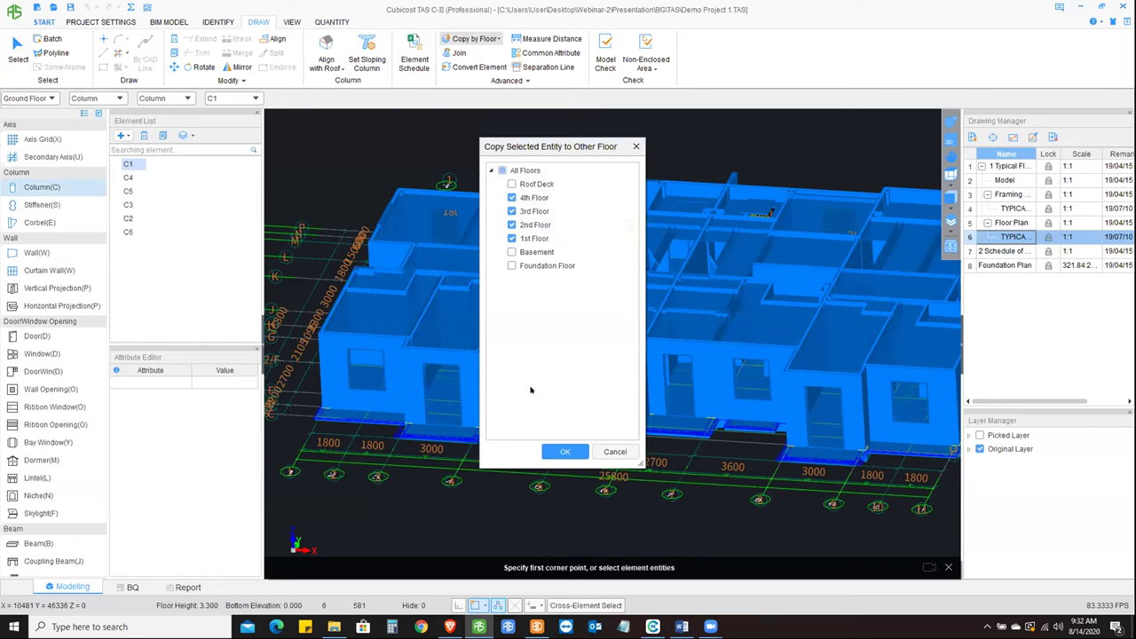
click(565, 451)
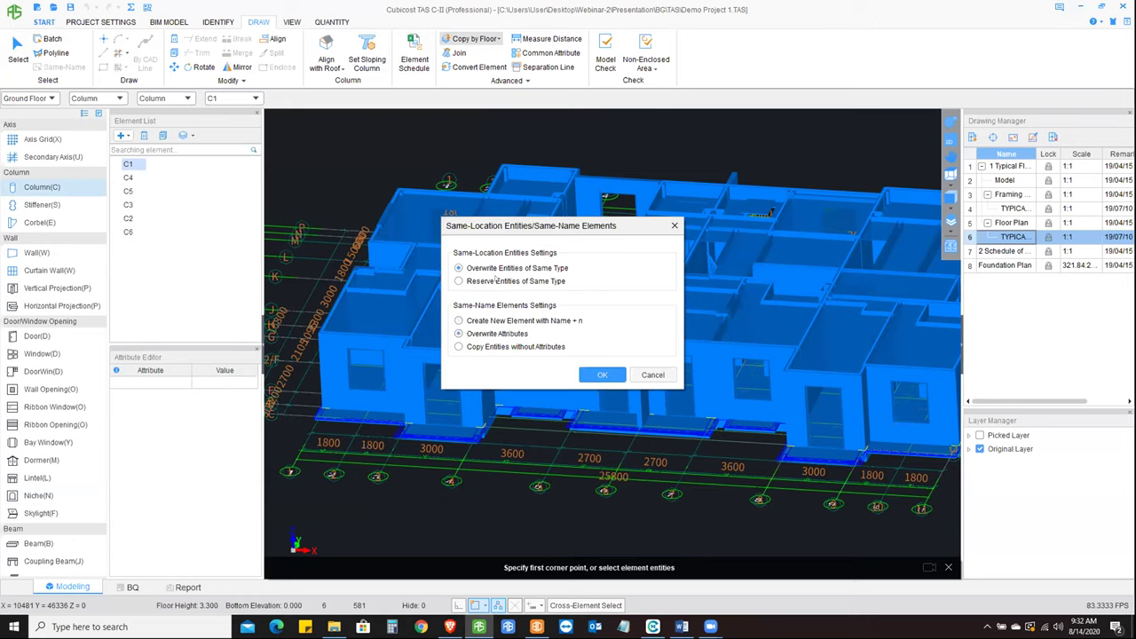
click(594, 376)
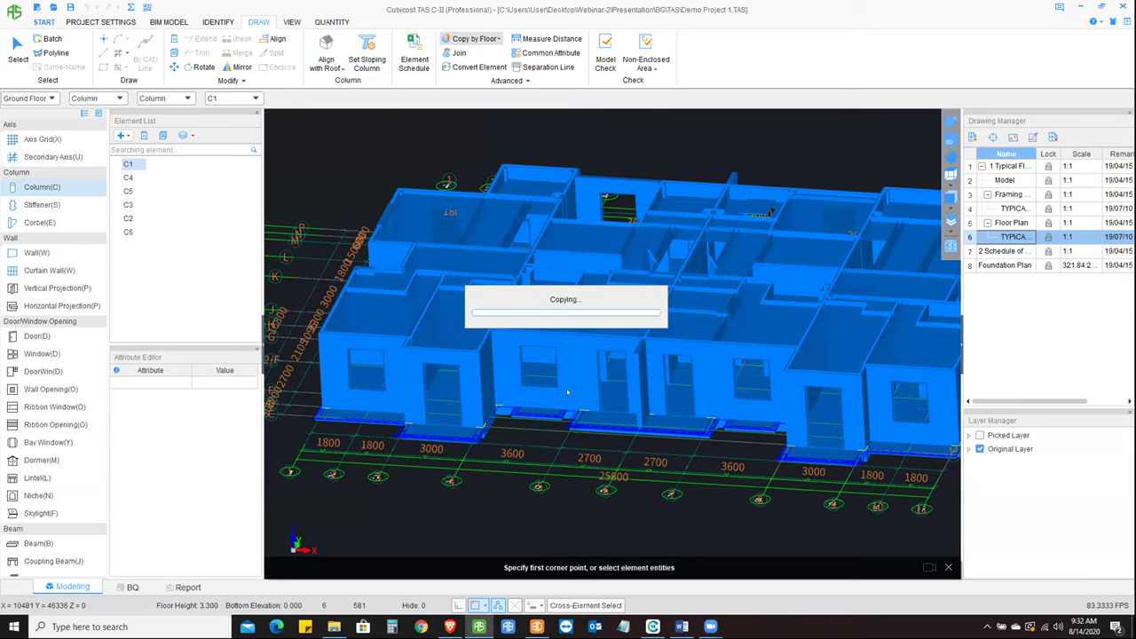
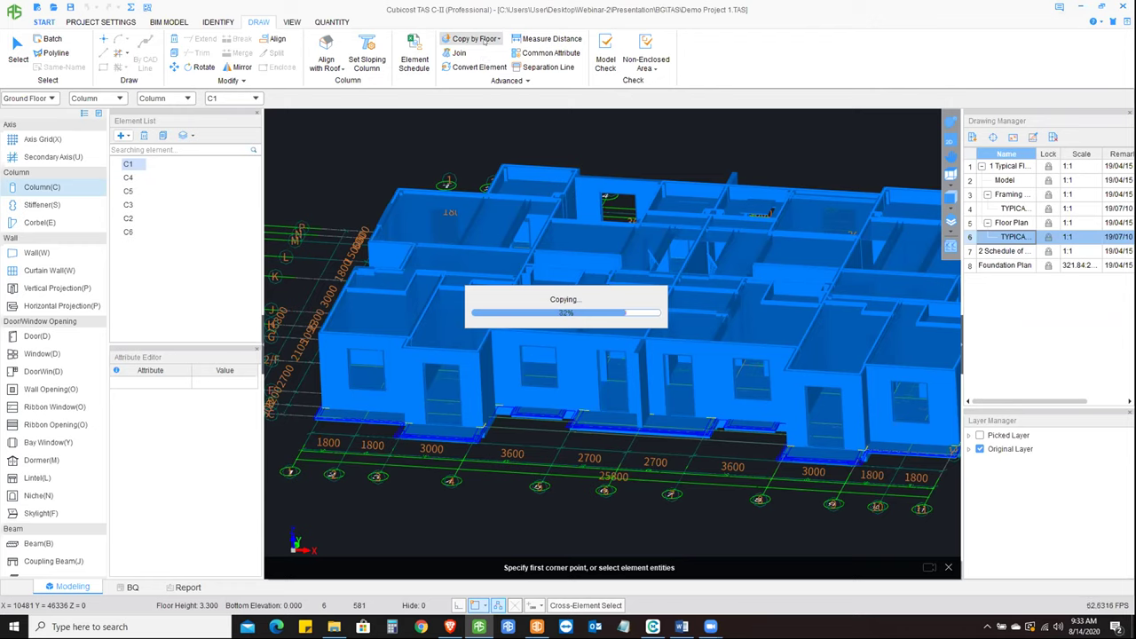
click(484, 39)
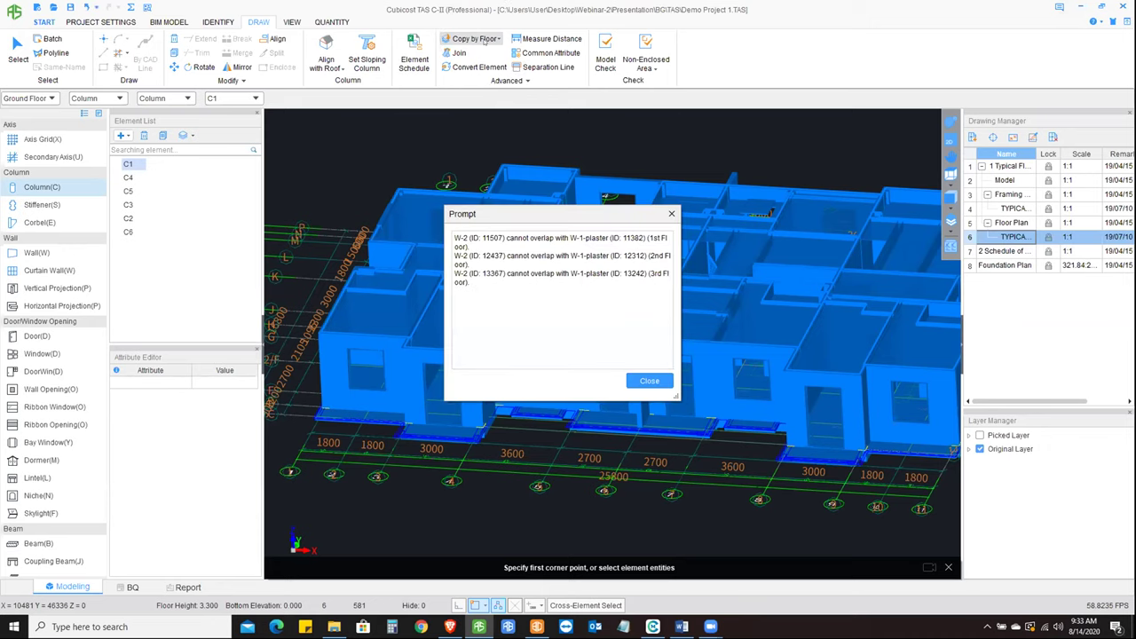
- Dismiss the copy messages, clear the selection and show all floors to view the whole building in 3D
click(654, 379)
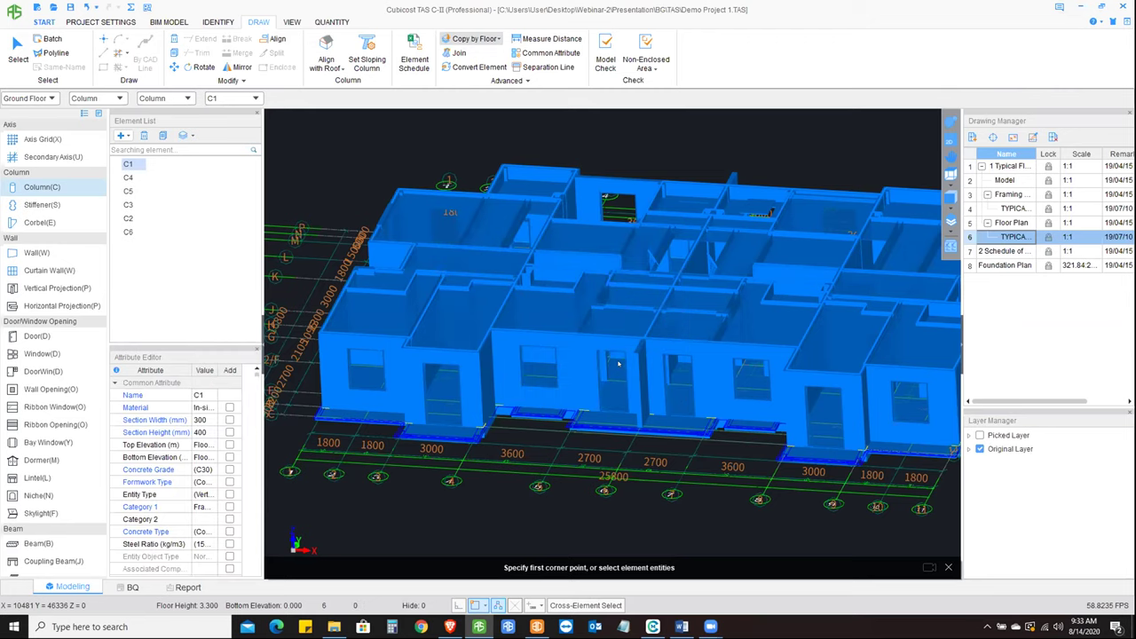
click(556, 330)
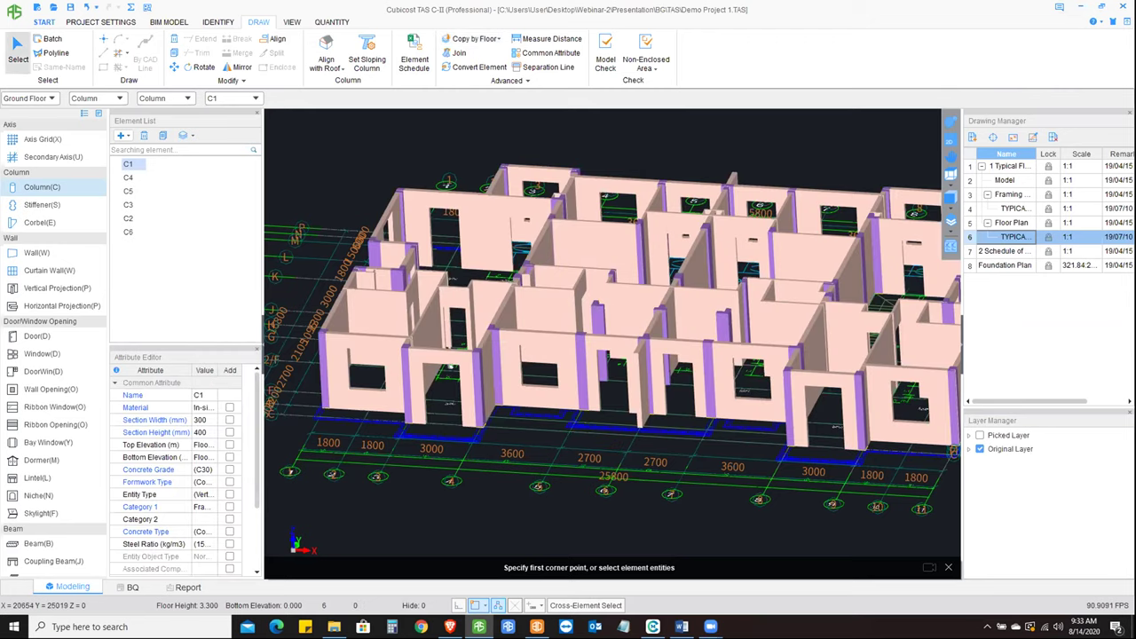
scroll(447, 365, down, 2)
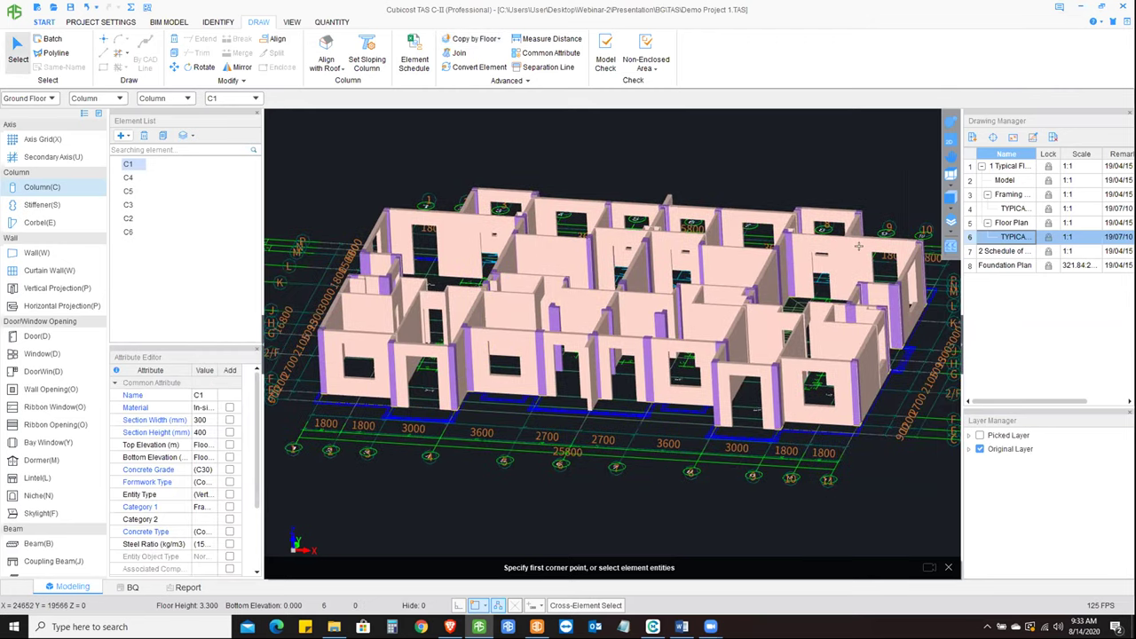
scroll(859, 247, down, 2)
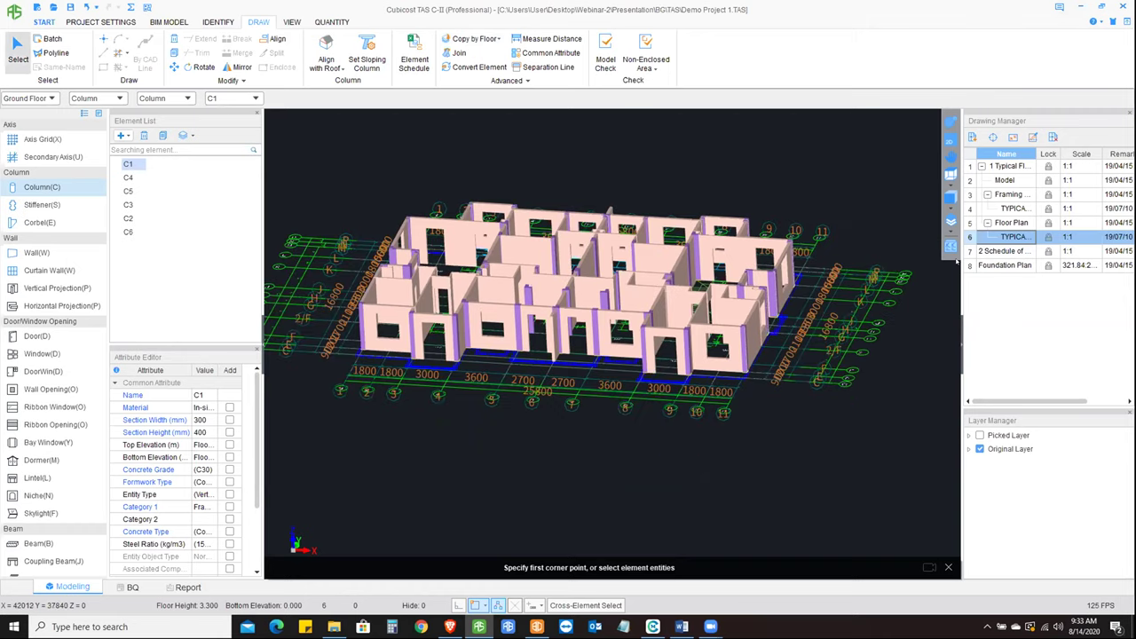
click(951, 221)
key(a)
key(f)
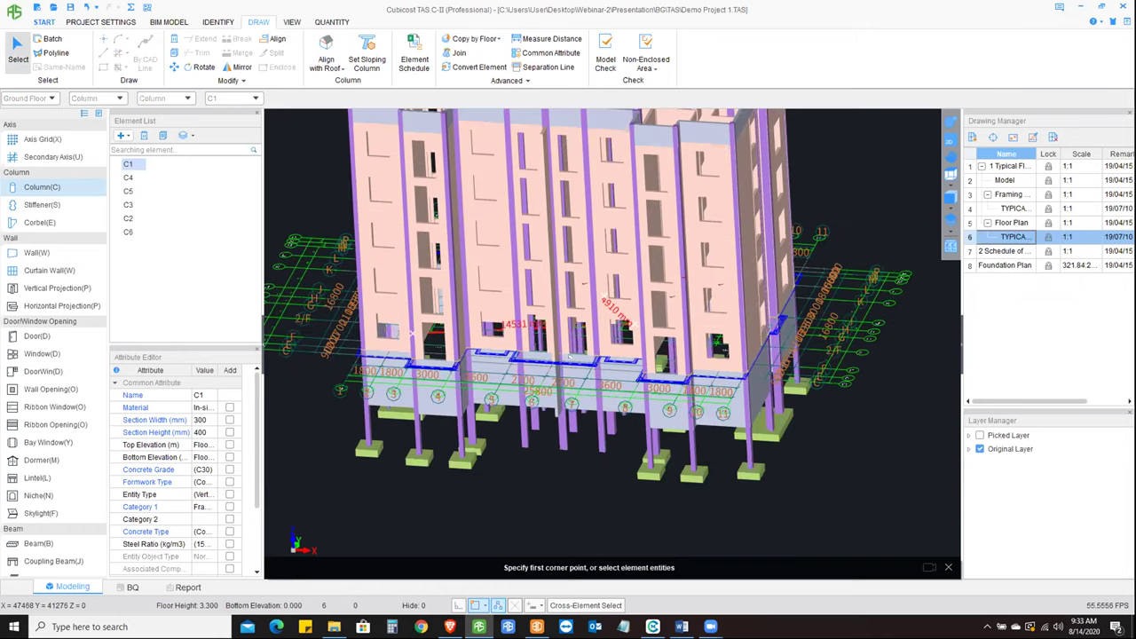
scroll(412, 331, down, 3)
scroll(444, 426, up, 1)
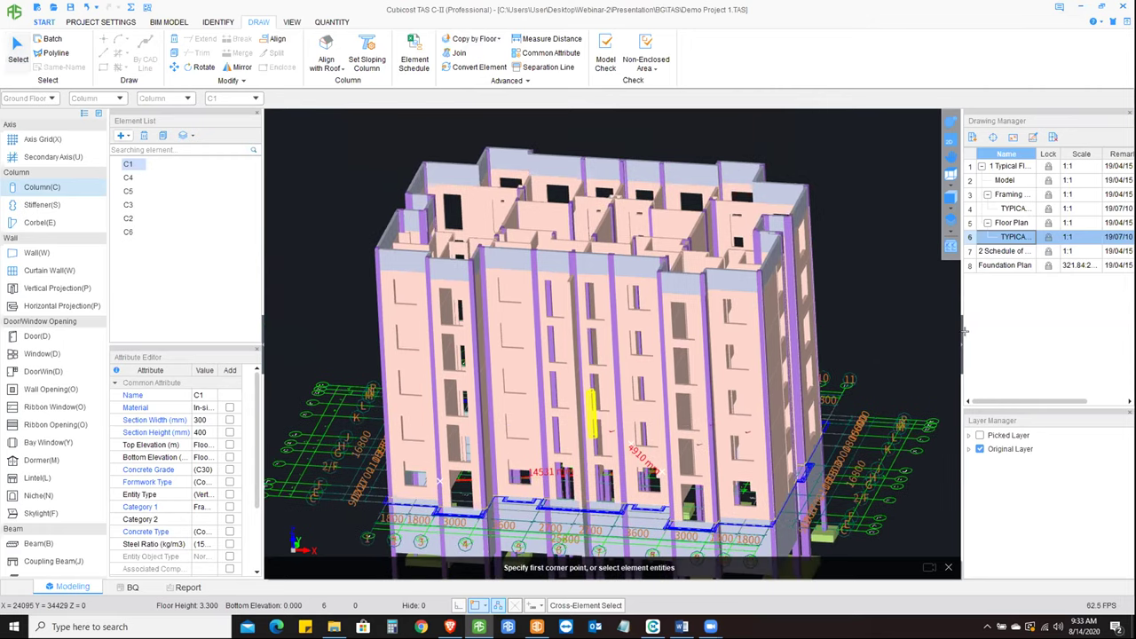
scroll(460, 477, up, 2)
- Turn on the display of all element entities and inspect the complete building's facade up close in 3D
click(951, 246)
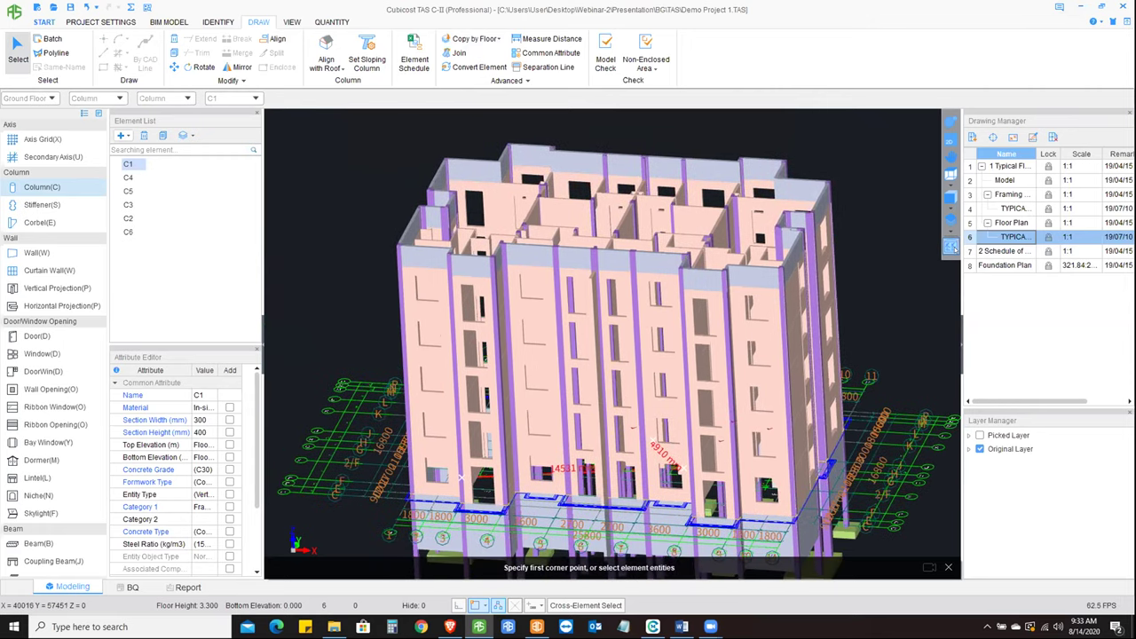
click(442, 210)
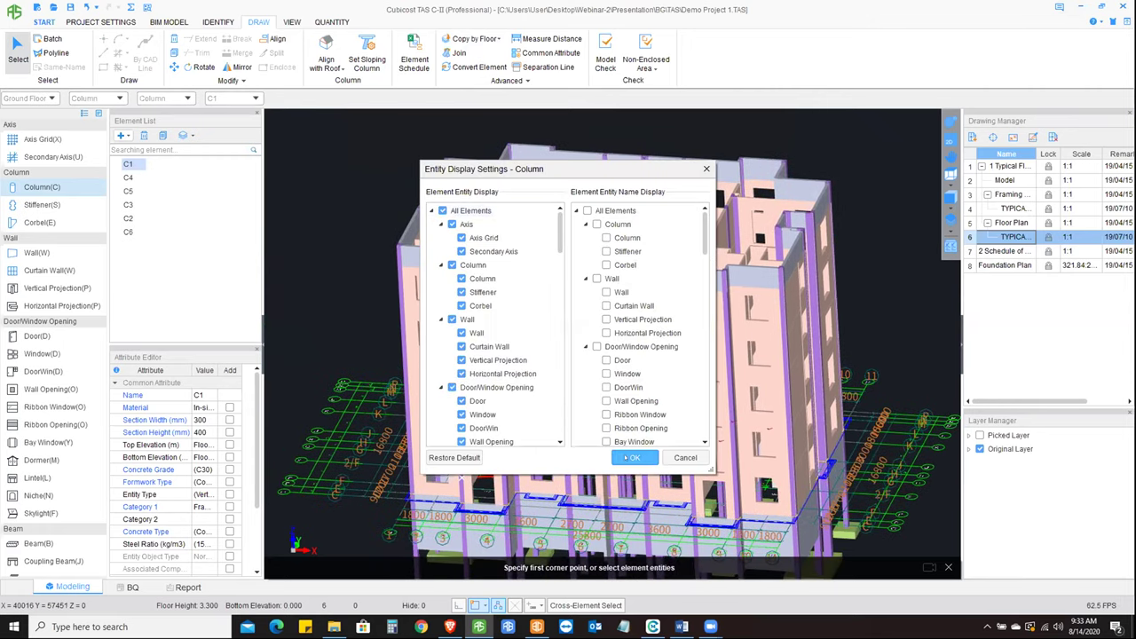
click(634, 457)
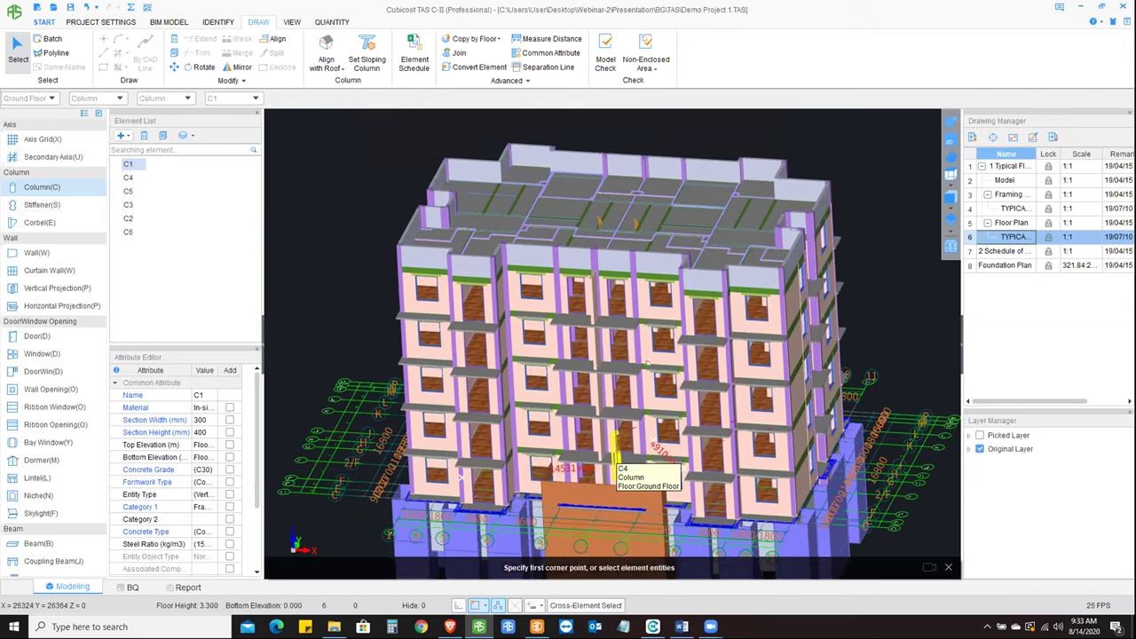
scroll(685, 355, up, 1)
scroll(621, 328, up, 2)
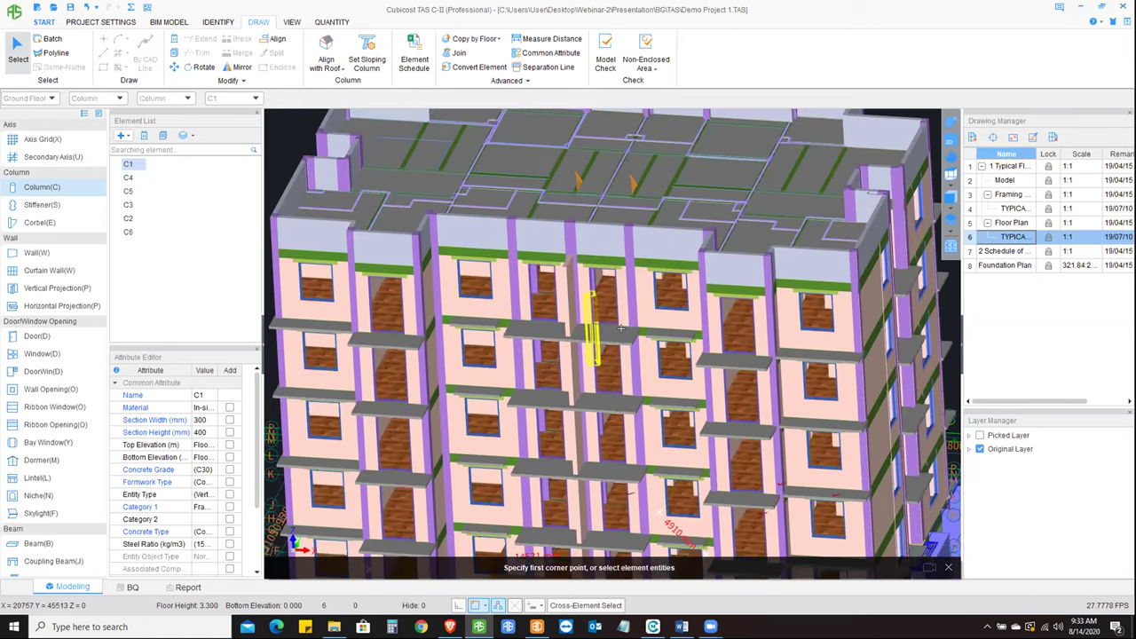
scroll(621, 329, up, 2)
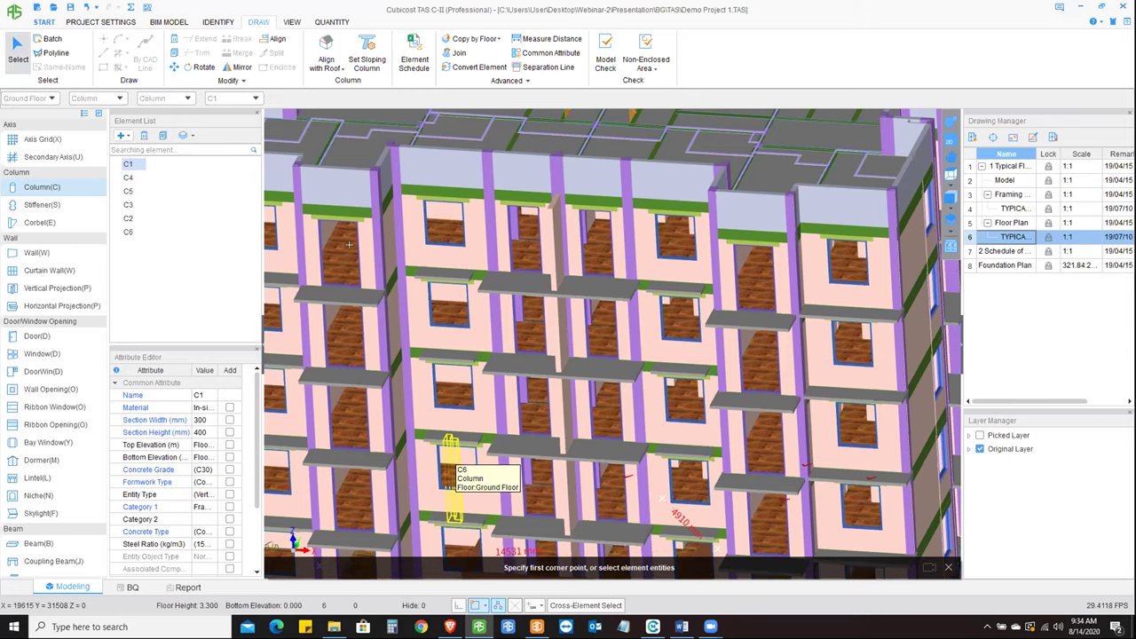
middle_drag(413, 223, 410, 196)
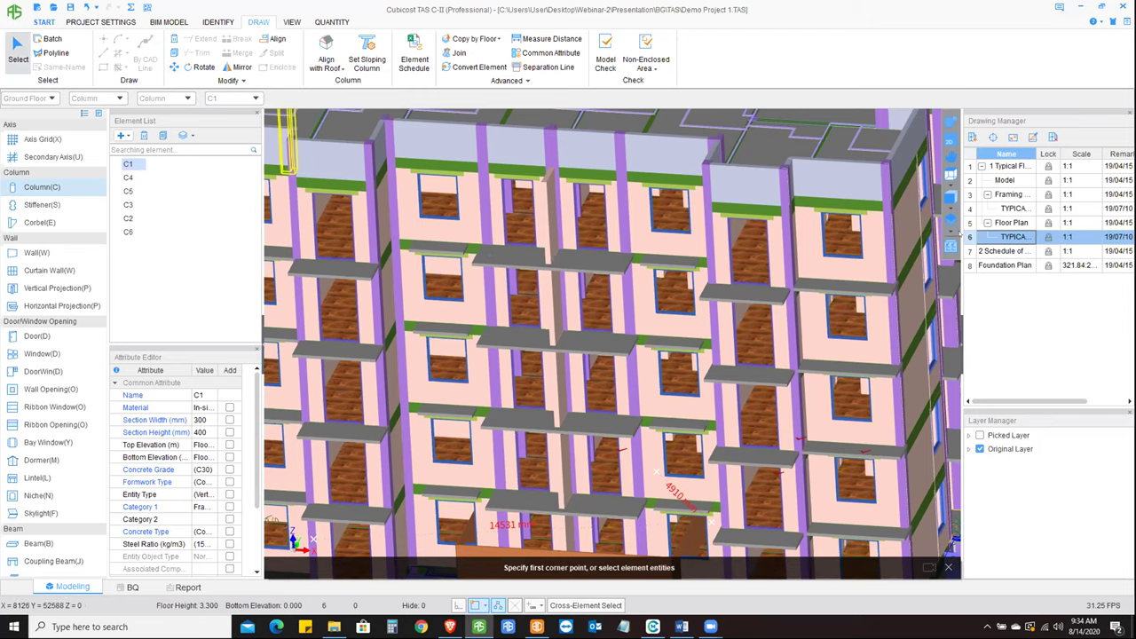
- Limit the display to the current floor and show the picked drawing layer while viewing the Ground Floor in plan and 3D
click(951, 219)
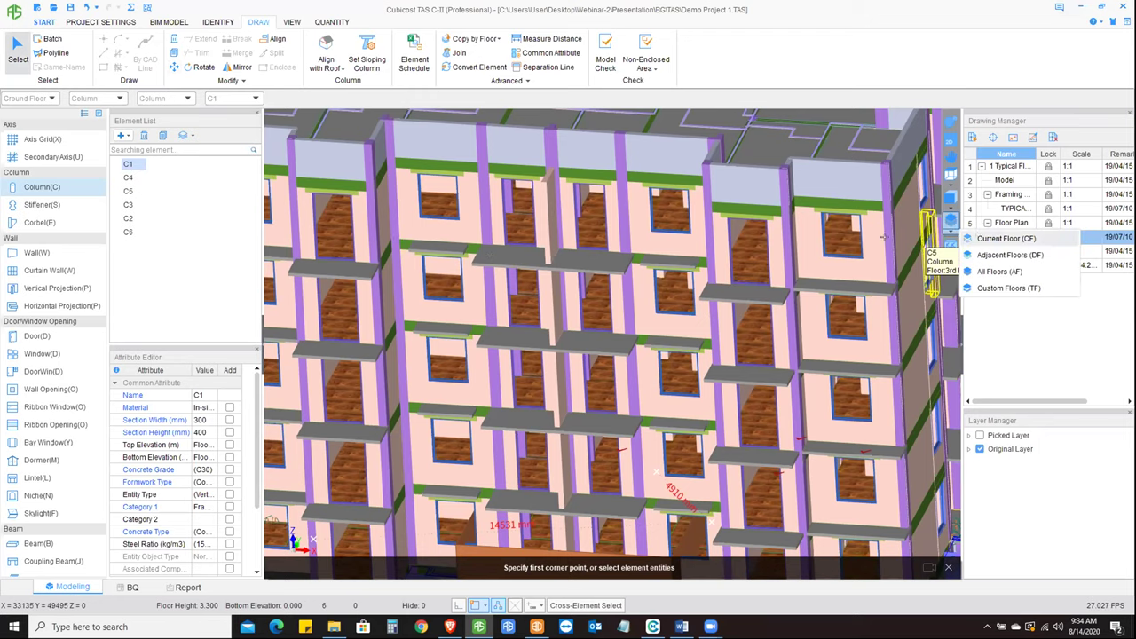
click(1005, 238)
click(951, 139)
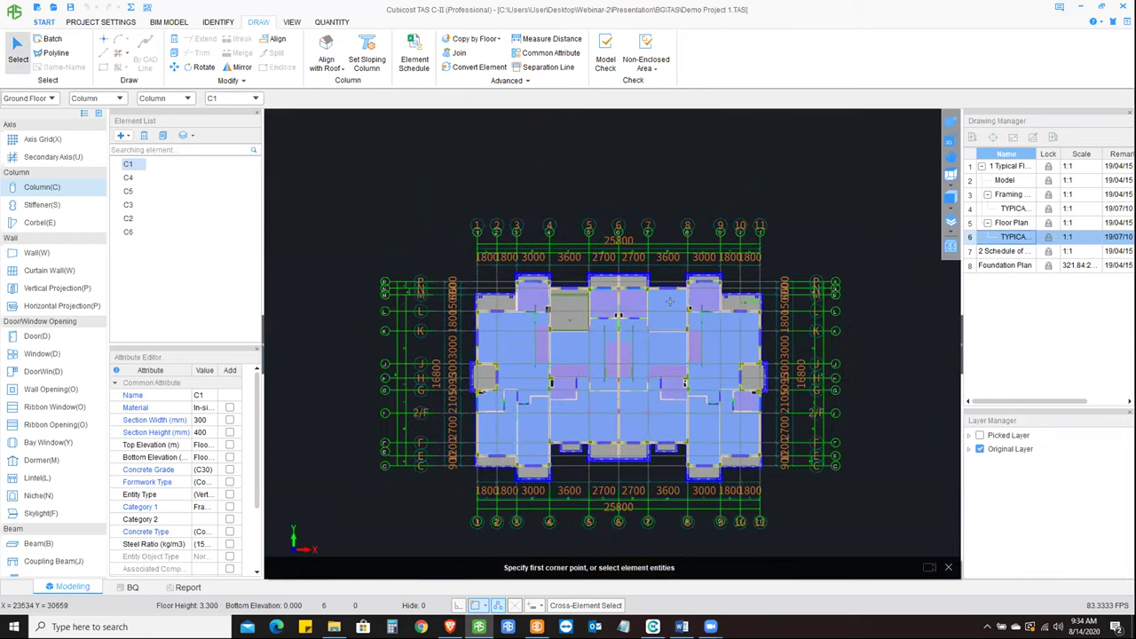
scroll(509, 312, up, 5)
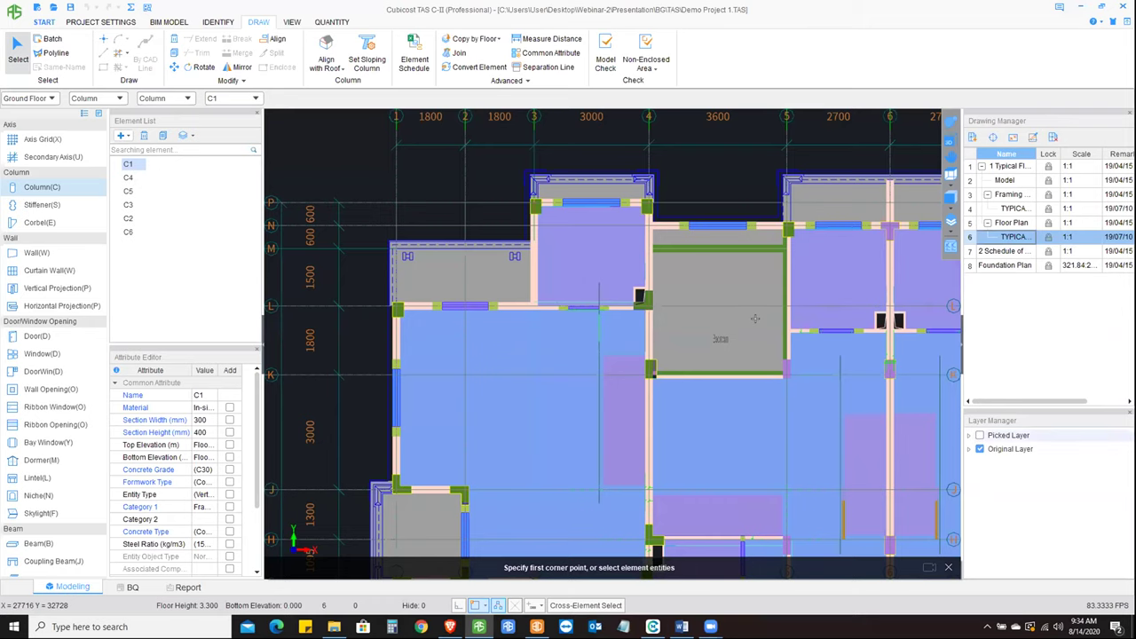
middle_drag(845, 565, 737, 307)
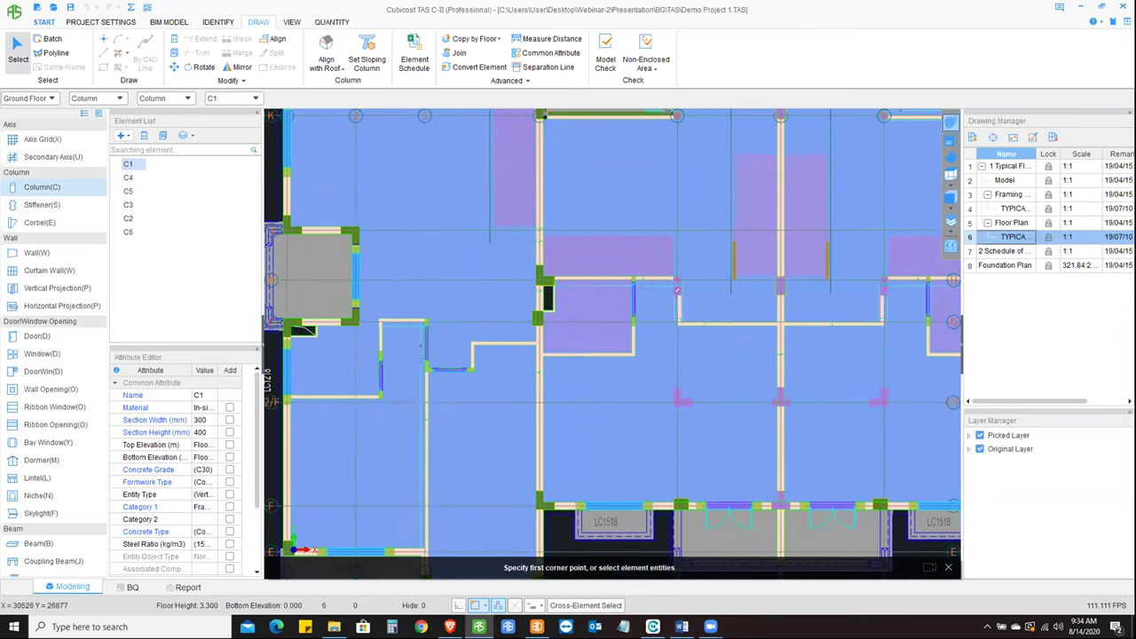
shift+middle_drag(701, 406, 692, 400)
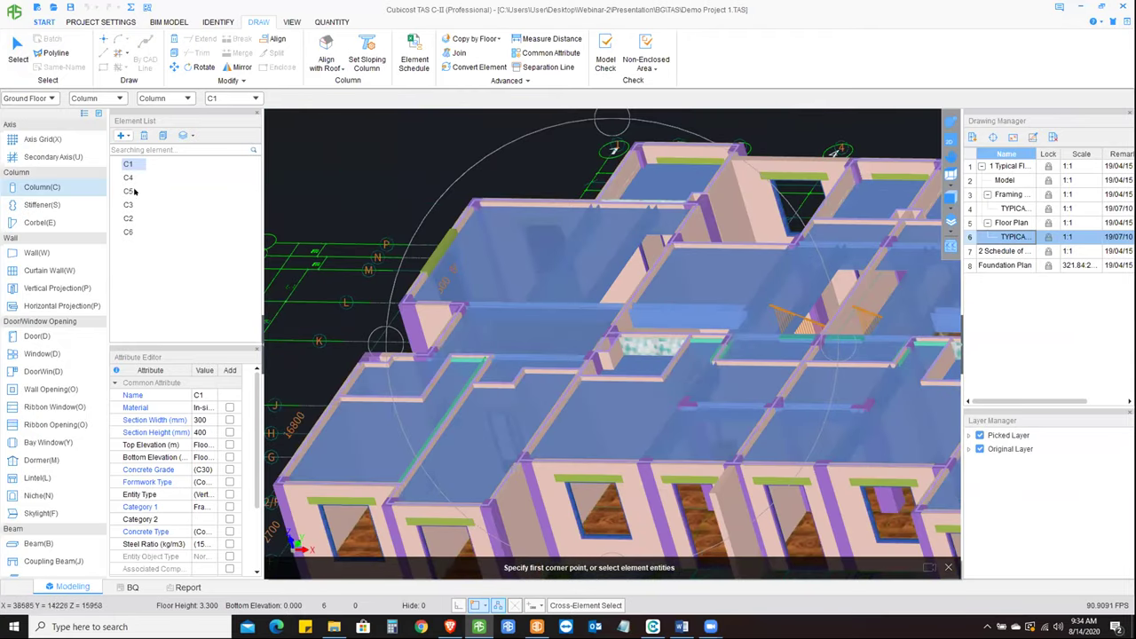
- Compare the Ground Floor display under the Stiffener, Door and Column element types
click(40, 202)
click(26, 172)
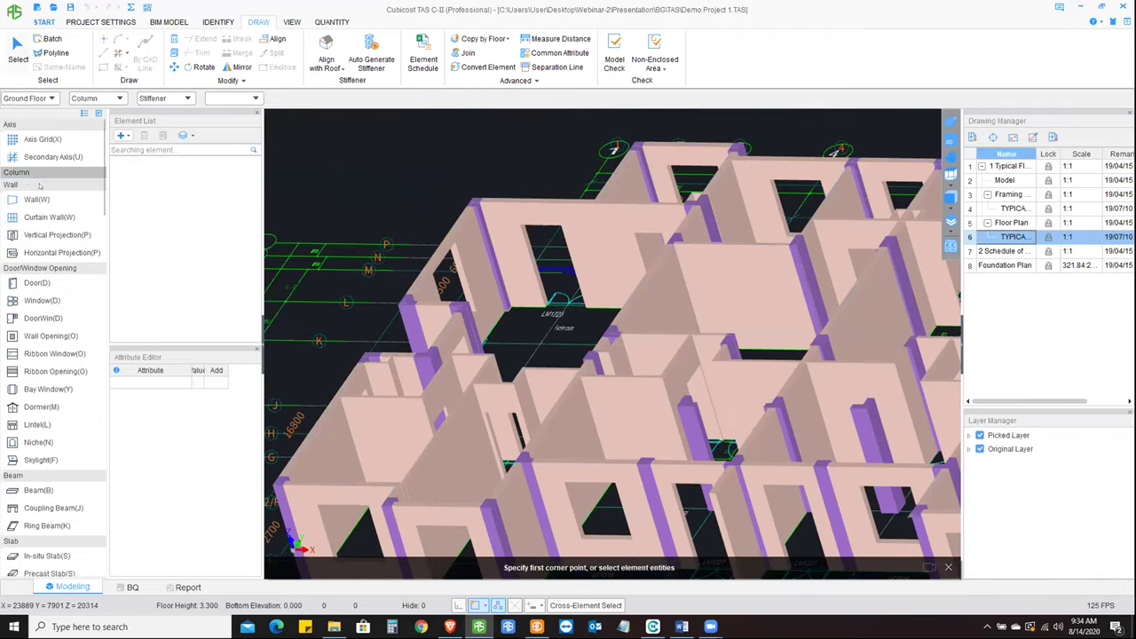
click(32, 185)
click(36, 211)
click(27, 172)
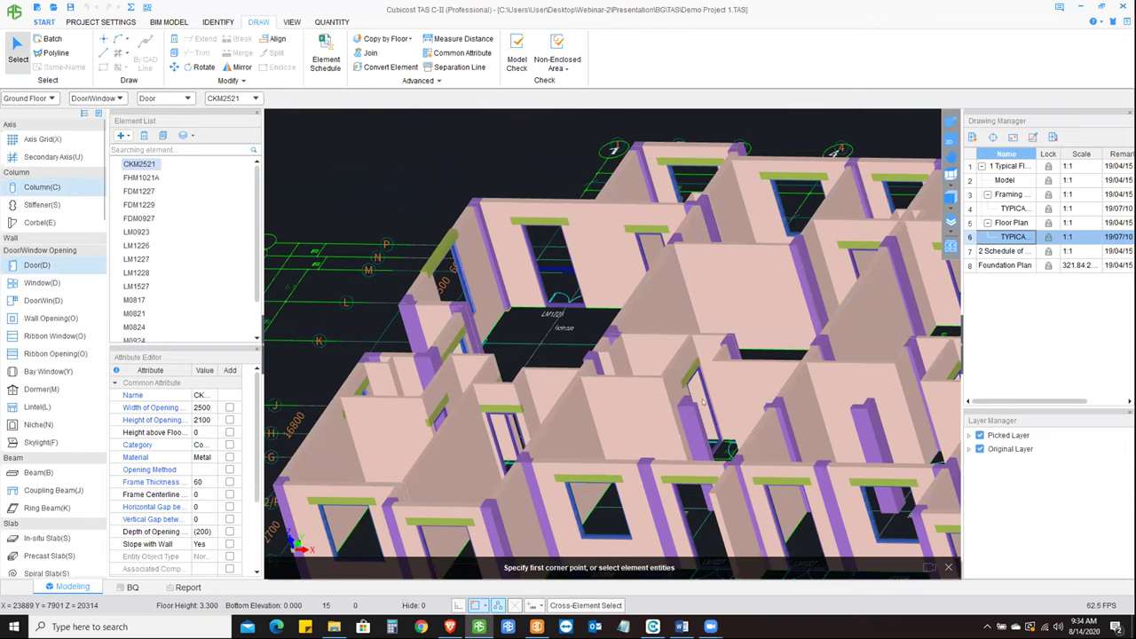
click(40, 186)
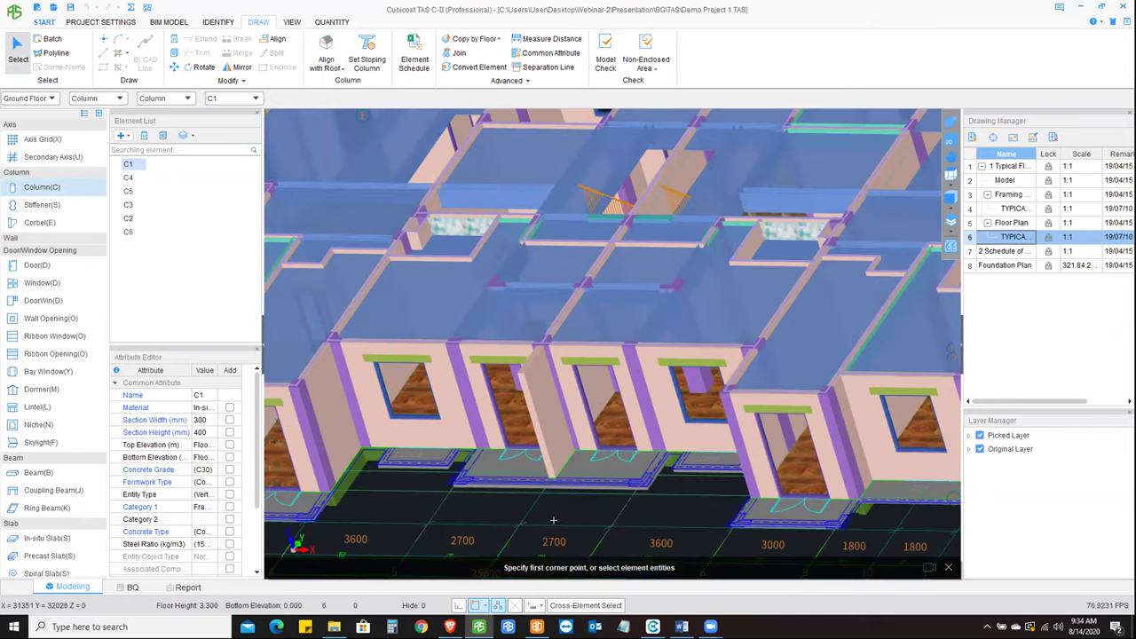
- Examine the Ground Floor plan from the top around the staircases between grid lines 5 and 7
click(950, 141)
scroll(652, 292, down, 2)
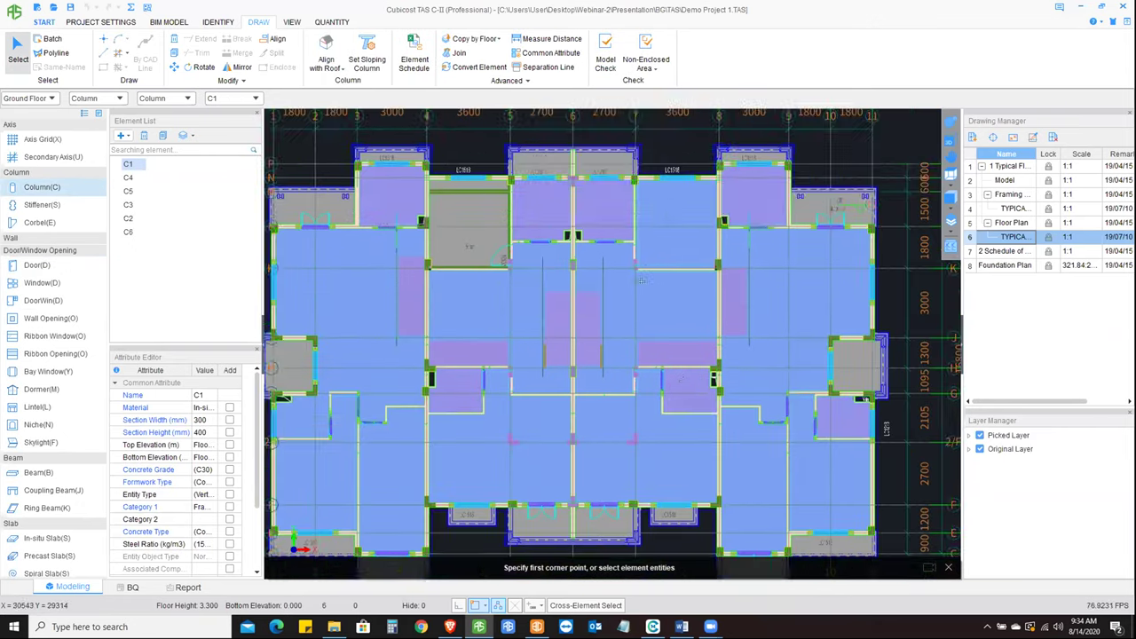
scroll(621, 222, up, 2)
scroll(925, 486, up, 2)
scroll(925, 485, up, 2)
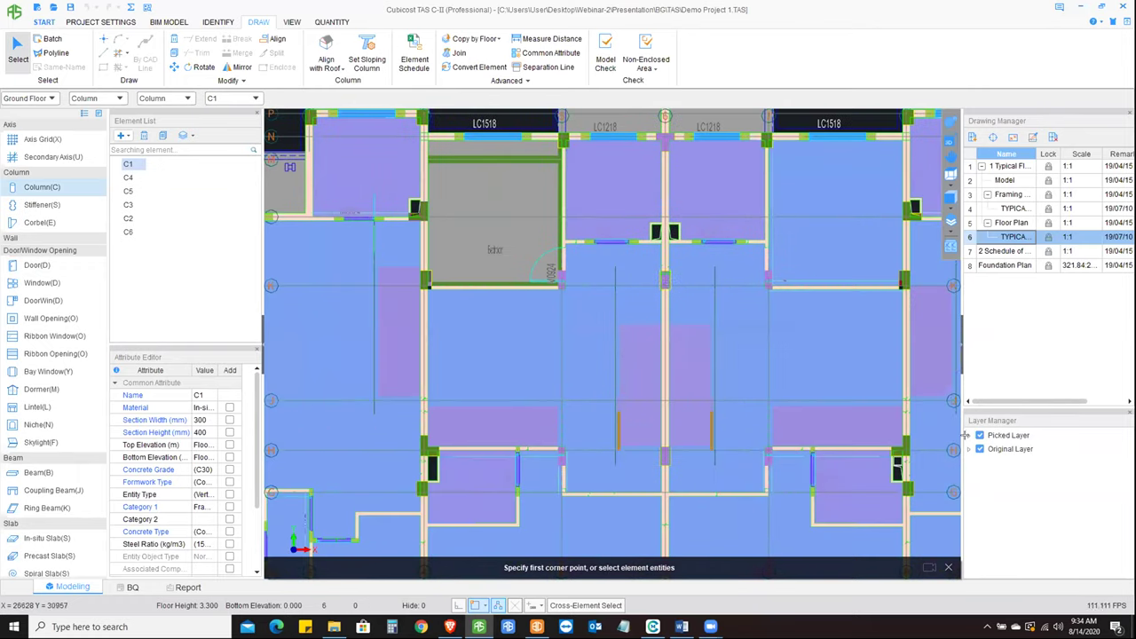
scroll(924, 355, up, 2)
middle_drag(529, 364, 558, 353)
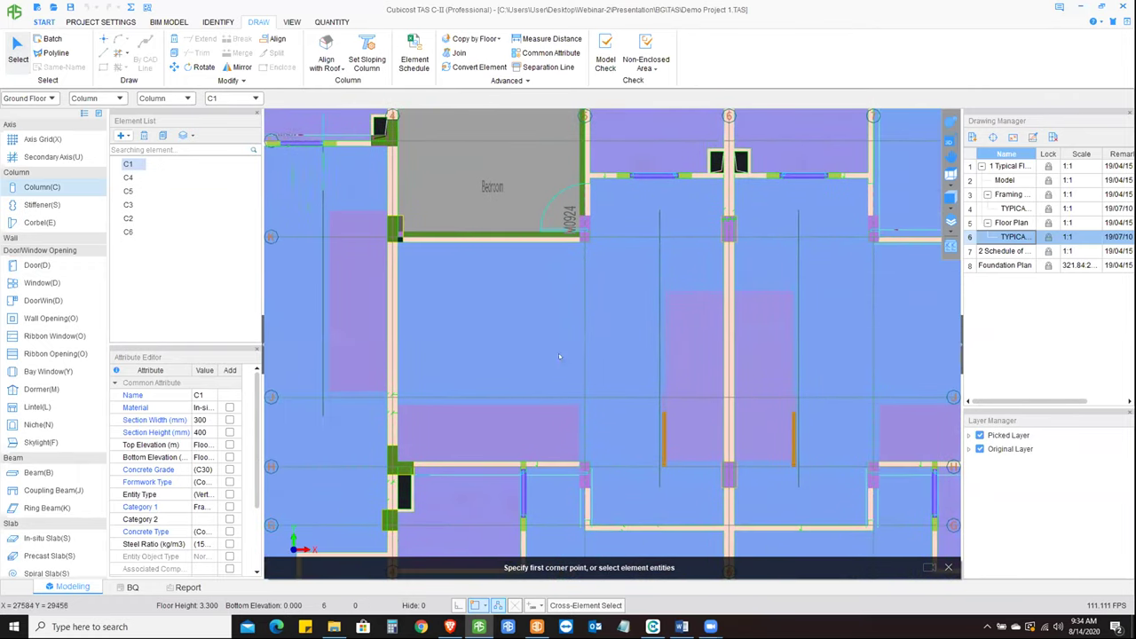
click(950, 245)
click(680, 459)
middle_drag(656, 339, 564, 215)
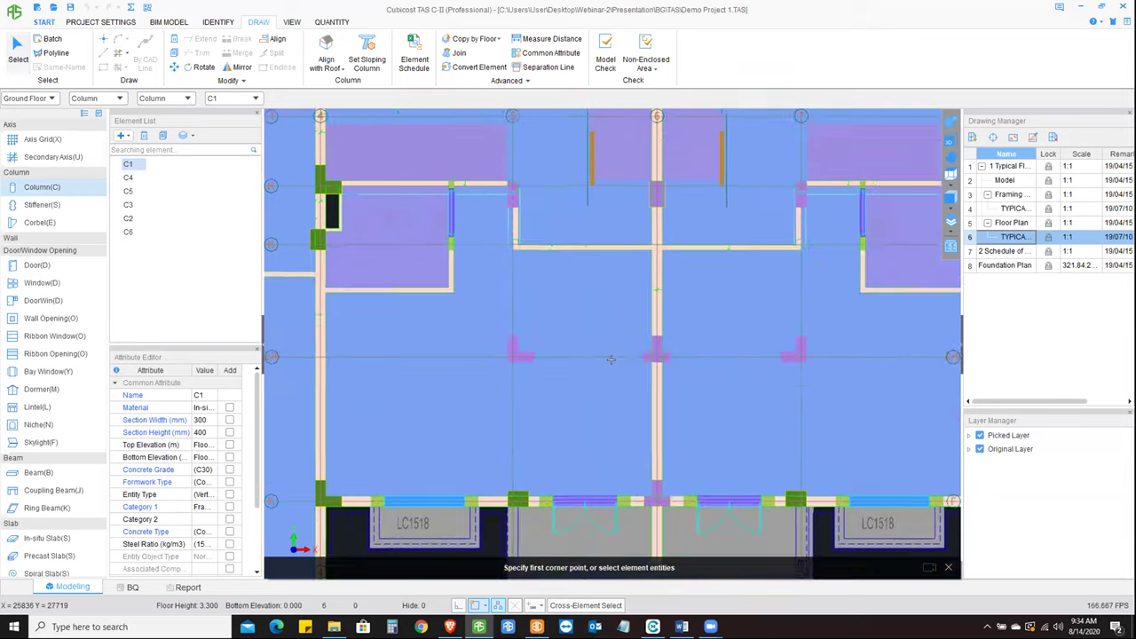
scroll(564, 216, up, 4)
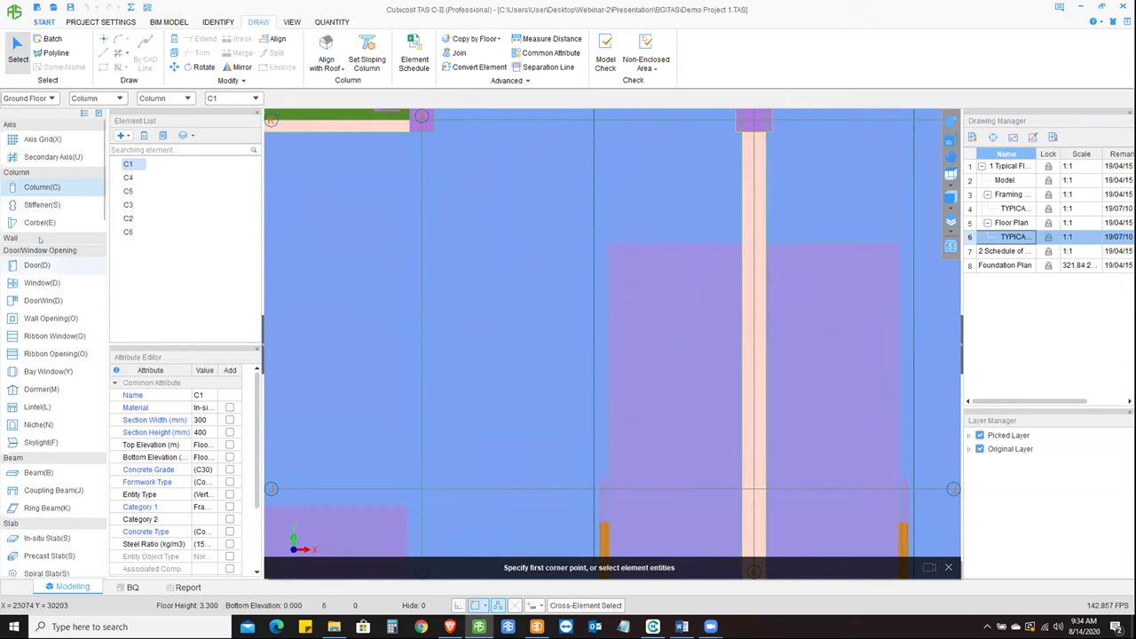
- Use By CAD Line with the MSwall-200 wall and pick the outer line of the staircase between grid lines 5 and 6
click(35, 264)
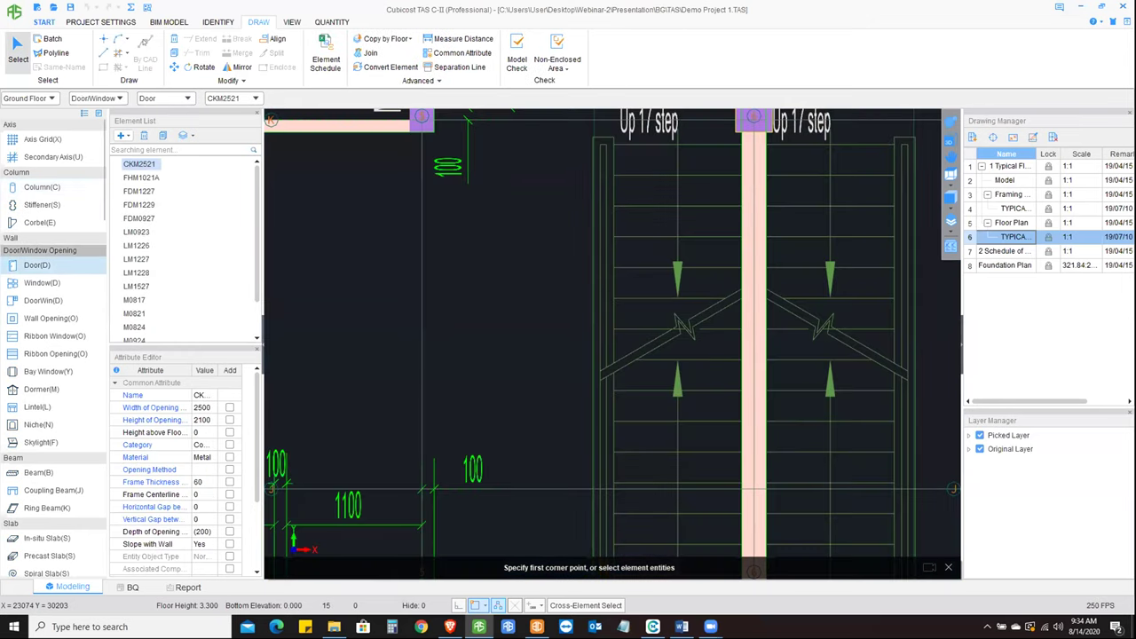
key(w)
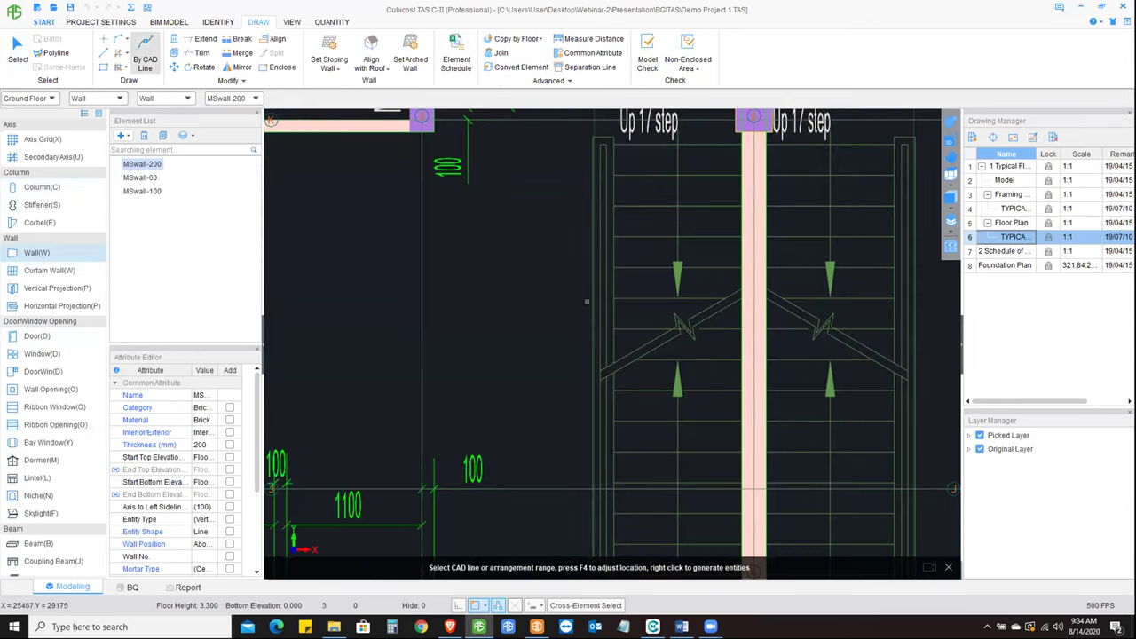
click(587, 302)
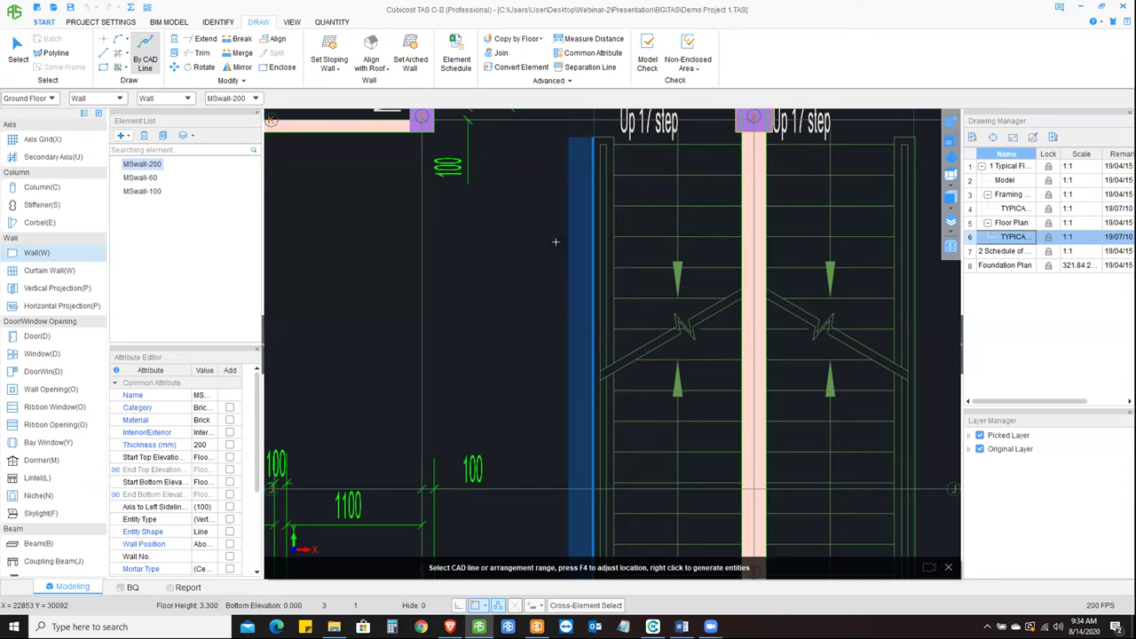
scroll(536, 269, down, 2)
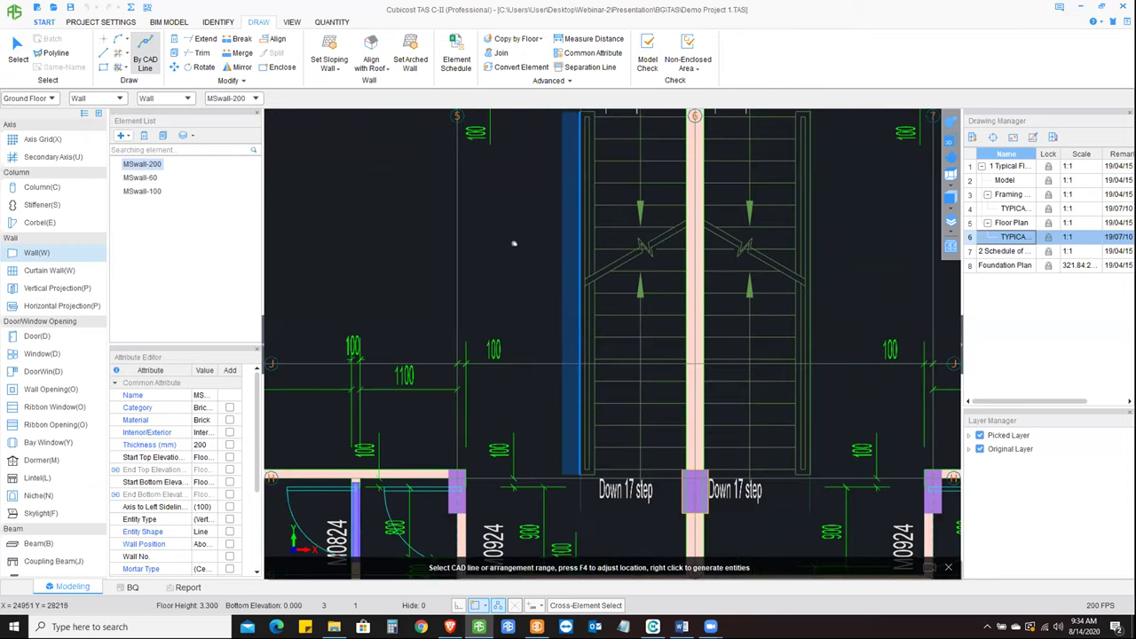
middle_drag(573, 303, 574, 349)
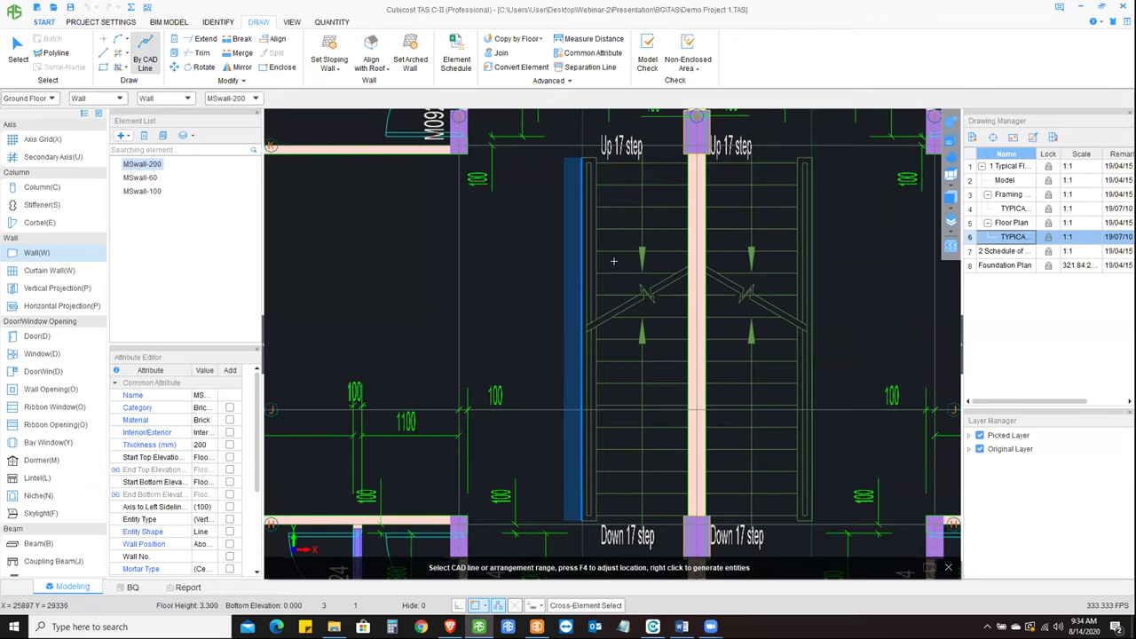
- Cycle the wall's alignment, generate it on the side of the picked line facing away from the stair, and check it in 3D
key(F4)
key(F4)
key(F4)
key(F4)
key(F4)
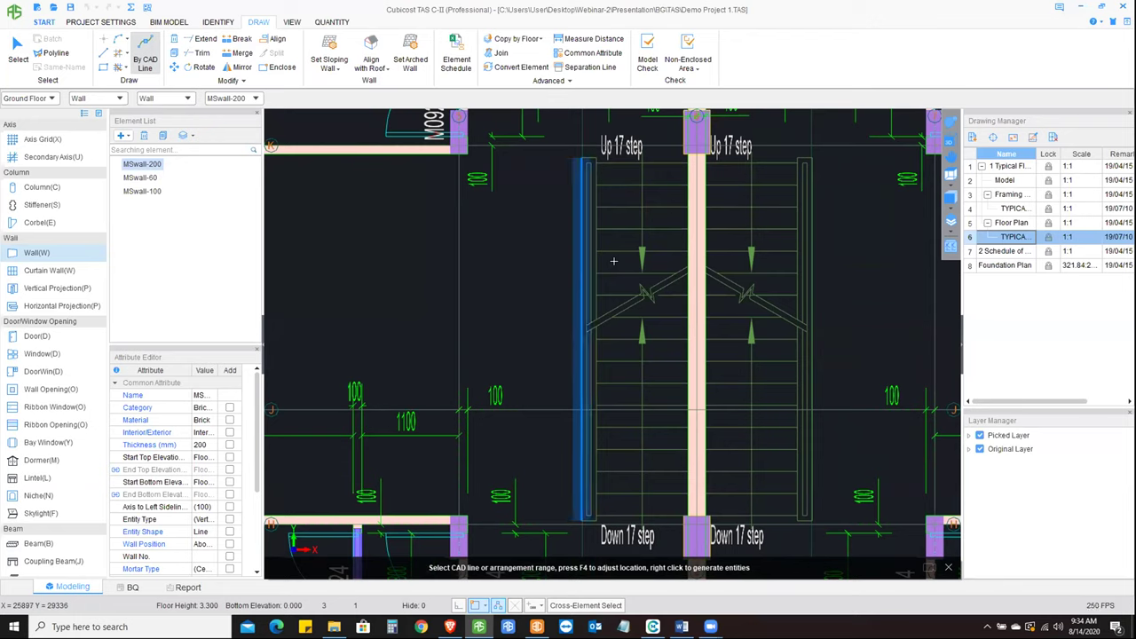
key(F4)
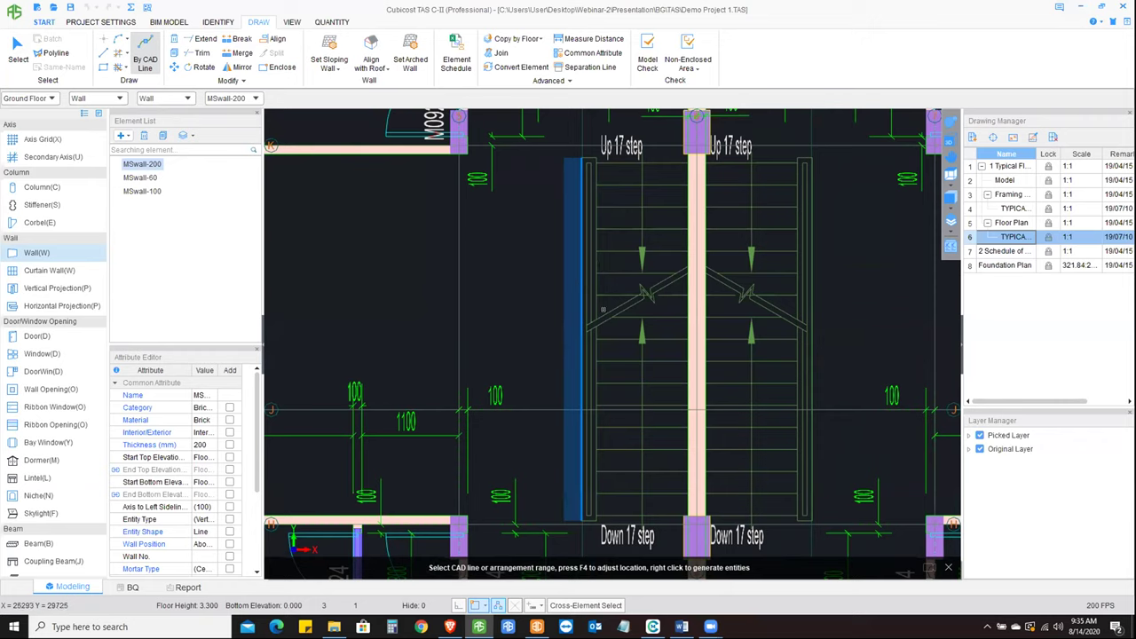
right_click(602, 309)
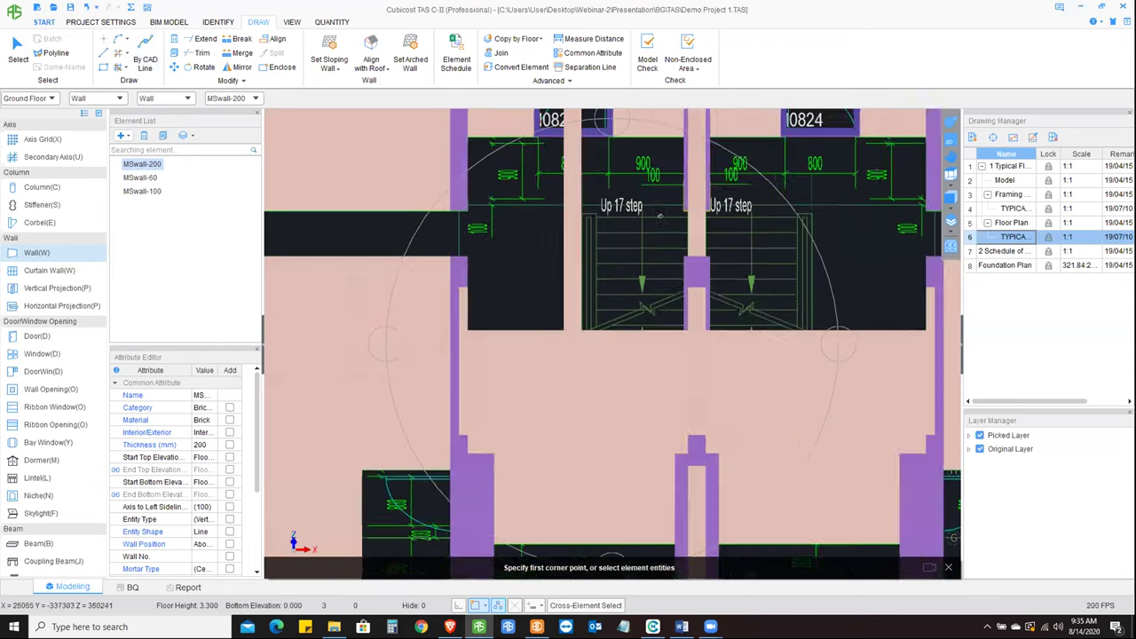
middle_drag(659, 216, 585, 243)
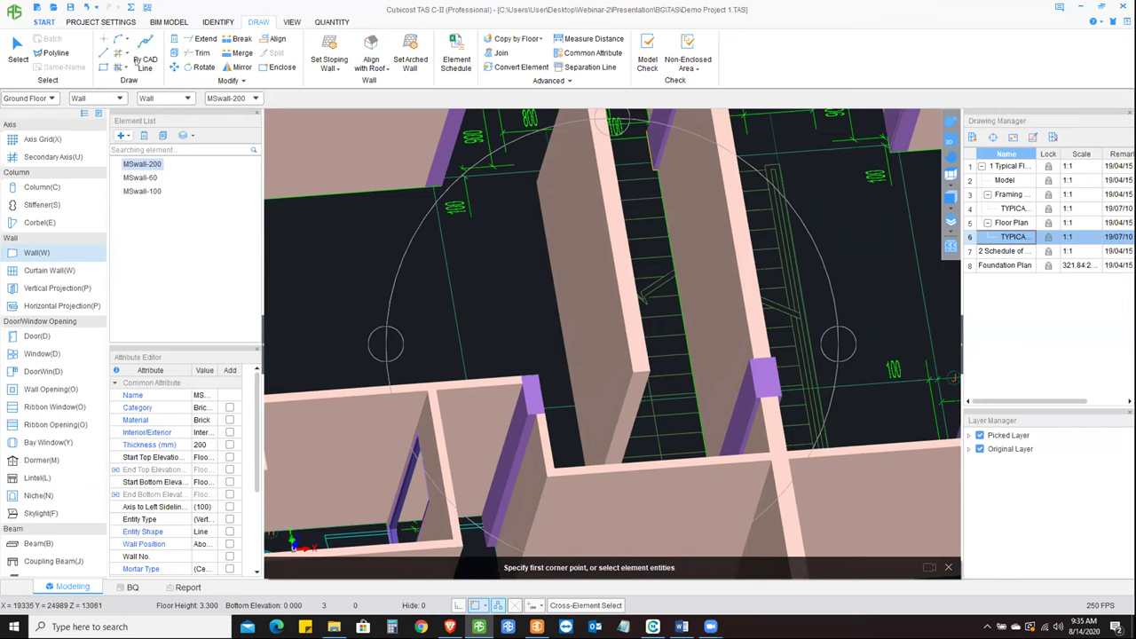
middle_drag(723, 351, 695, 355)
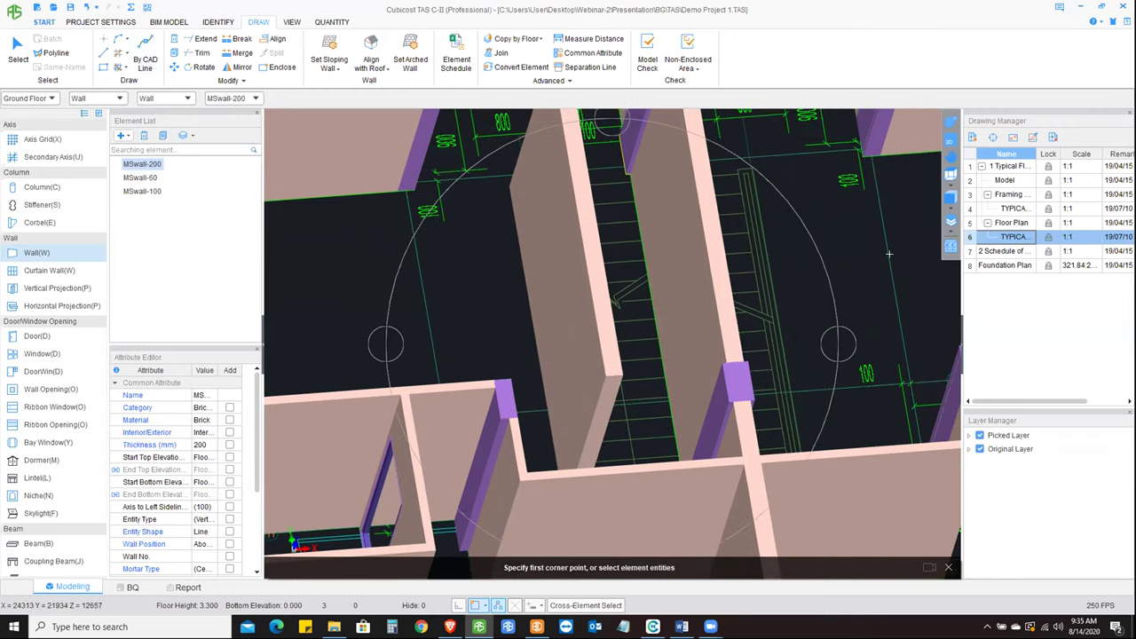
- Remove the demonstration wall beside the staircase between grid lines 5 and 6 and show the whole Ground Floor plan from the top
key(Escape)
click(951, 120)
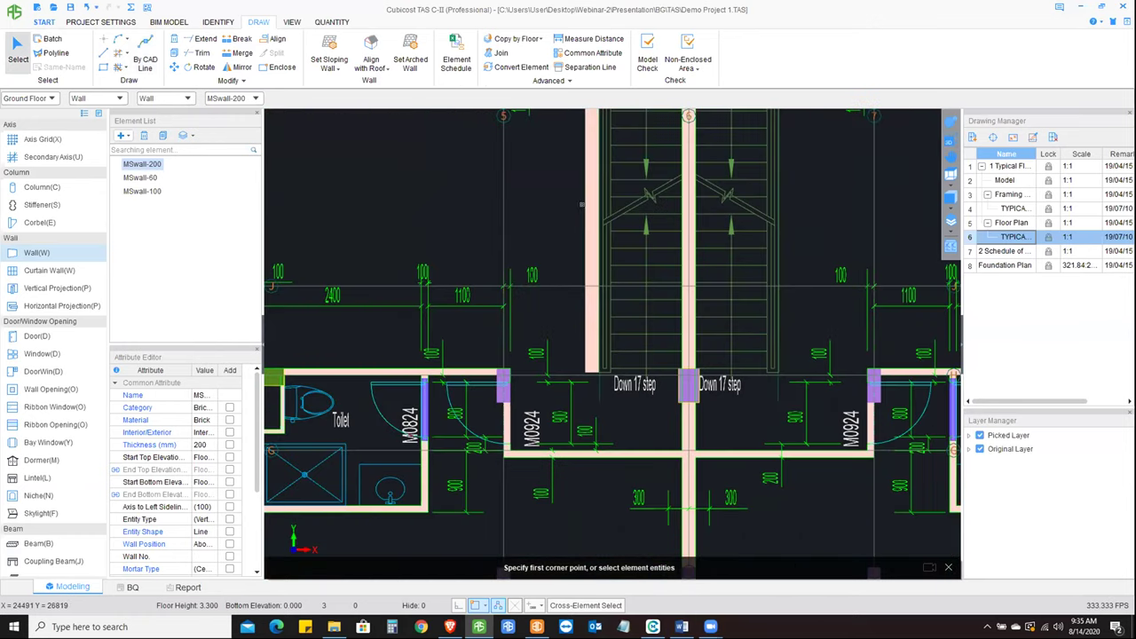
scroll(548, 377, down, 1)
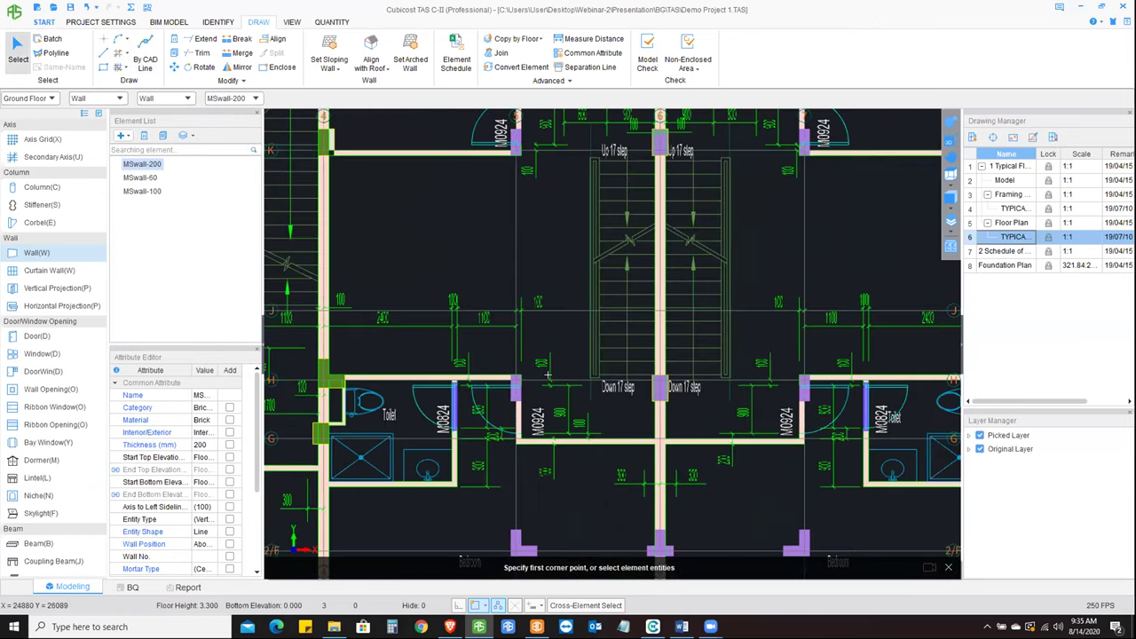
scroll(547, 377, down, 1)
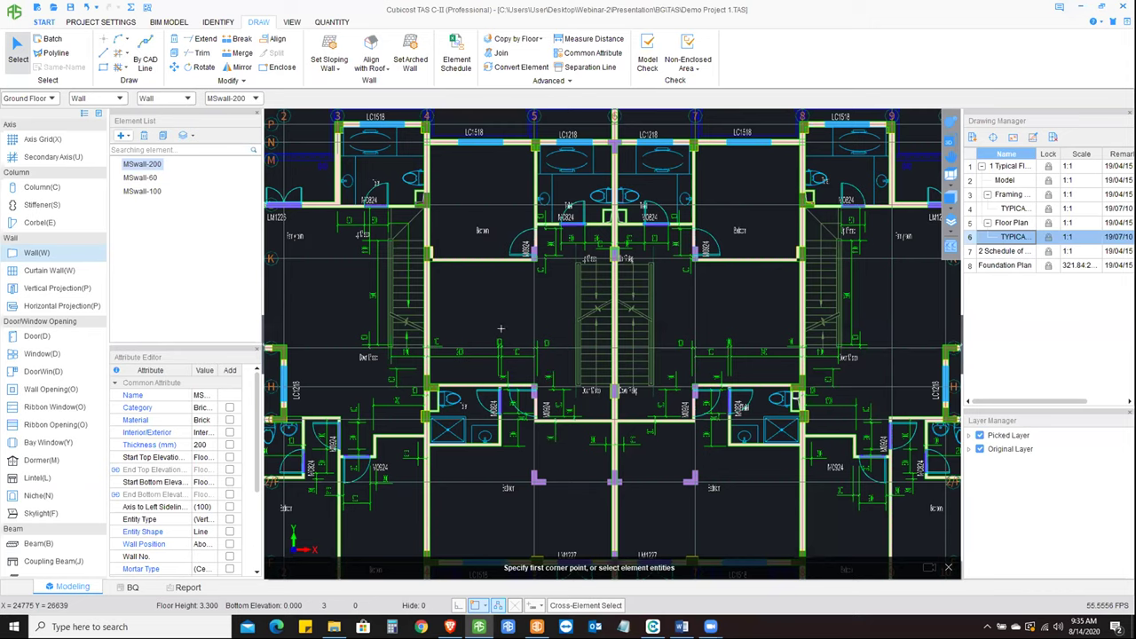
scroll(501, 328, down, 3)
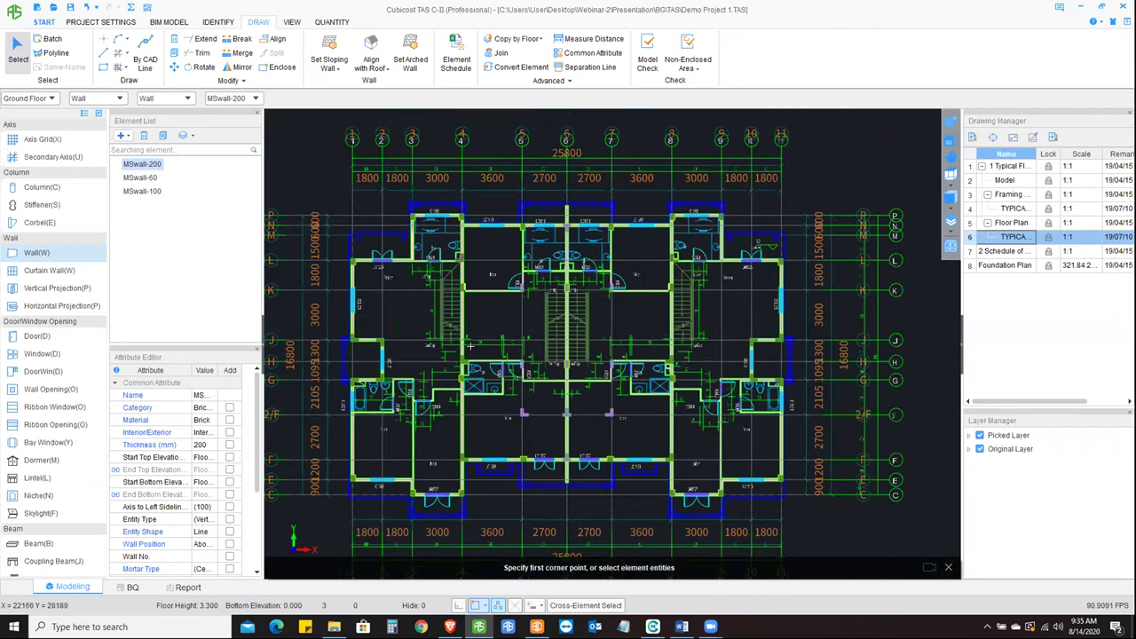
scroll(464, 190, down, 1)
- Review the Measurement Settings for excavation, foundation, column, beam, wall, slab and wall finish
click(332, 21)
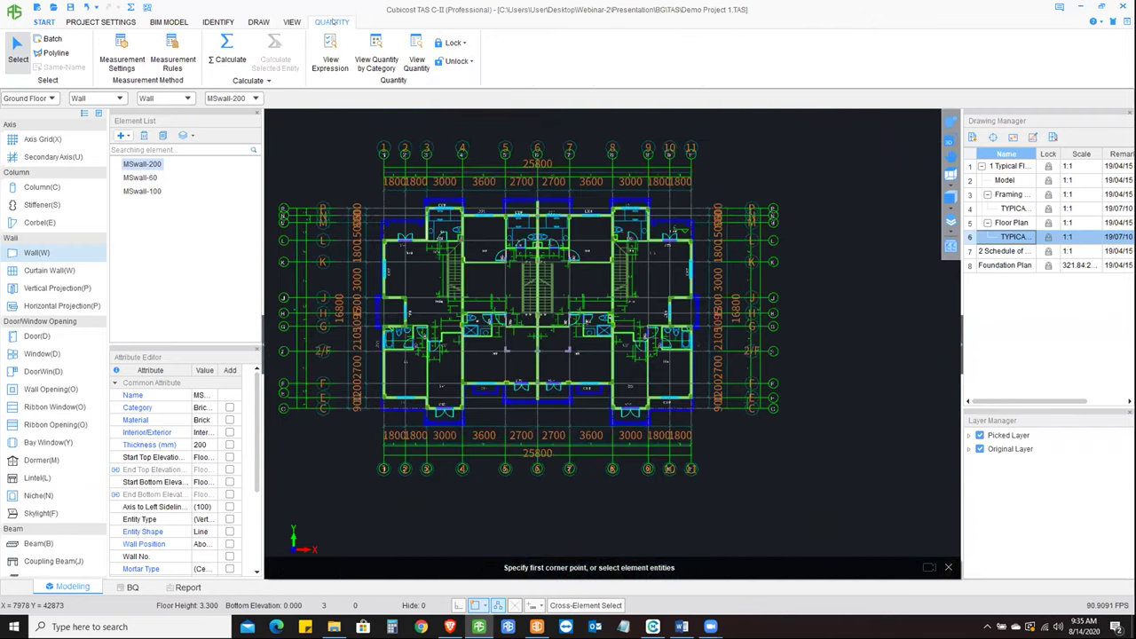
click(106, 45)
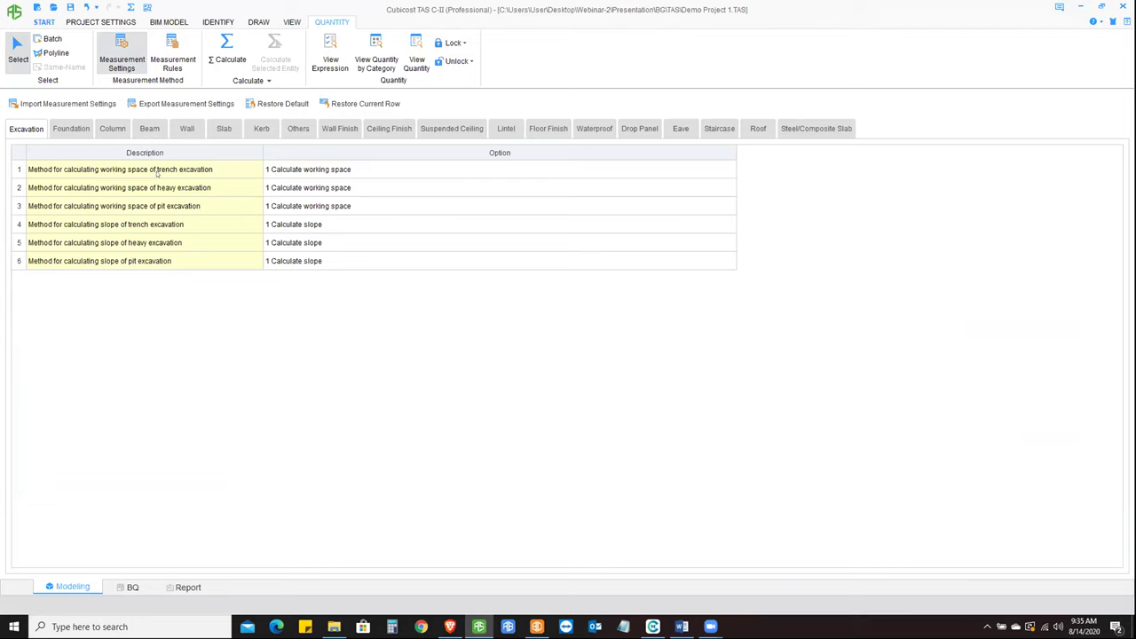
click(62, 131)
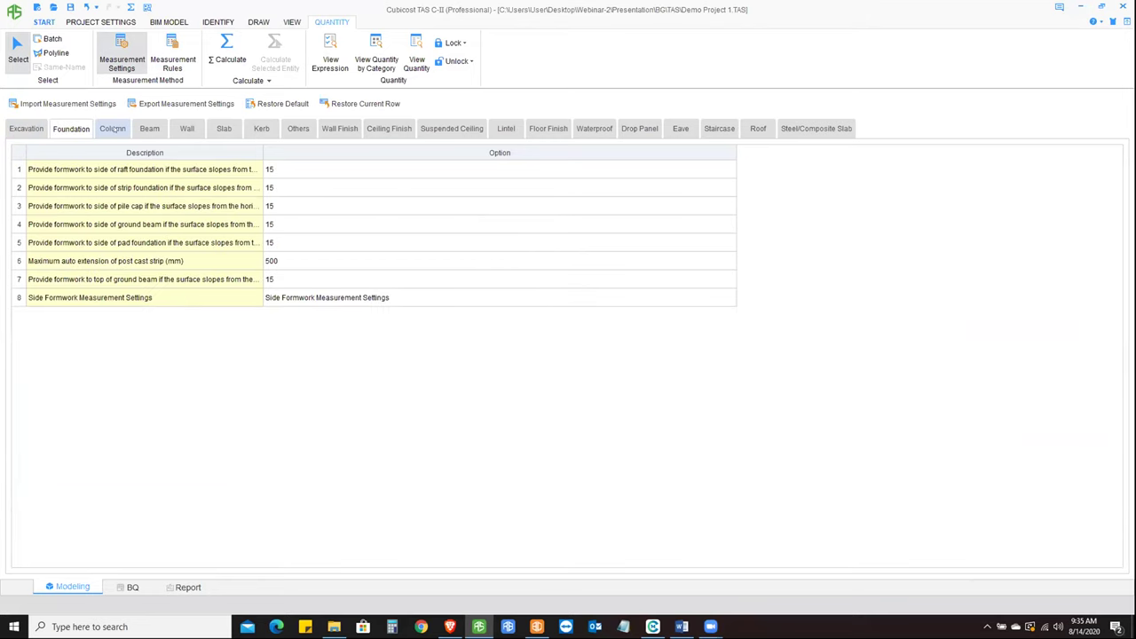
click(111, 129)
click(149, 128)
click(187, 129)
click(223, 132)
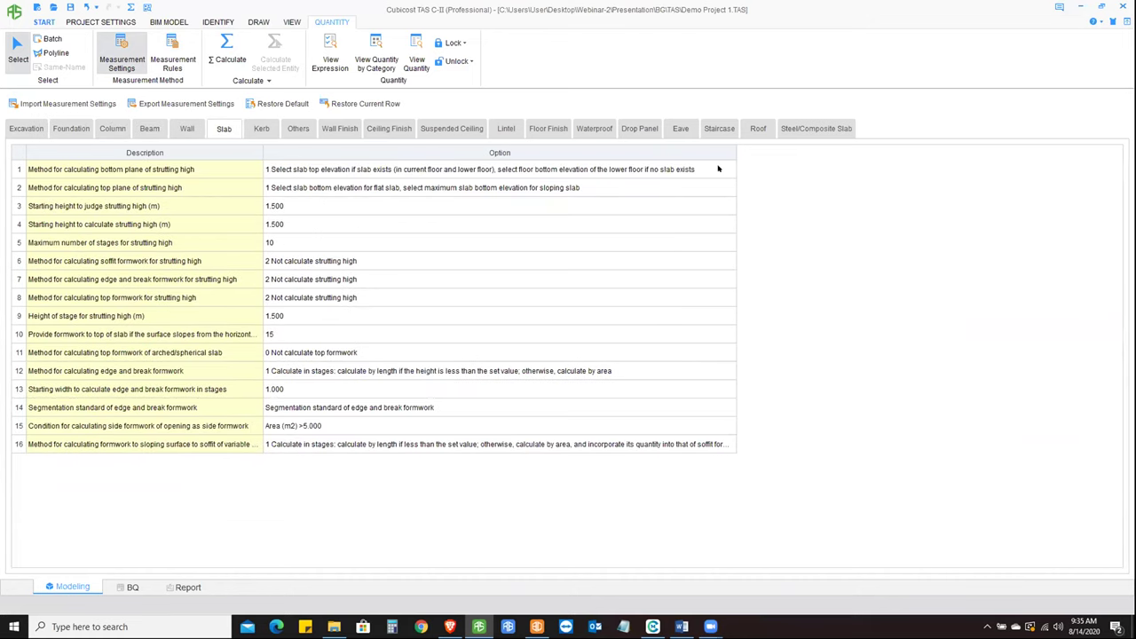
click(346, 140)
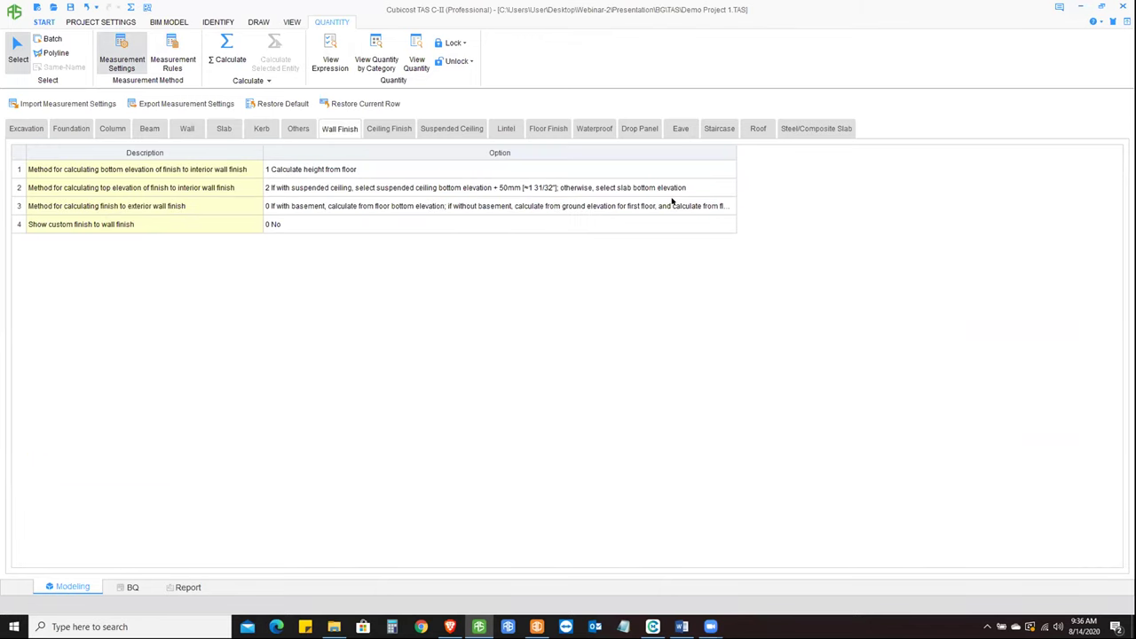
- Examine the available options for calculating the top elevation of finish to interior wall finish
click(30, 192)
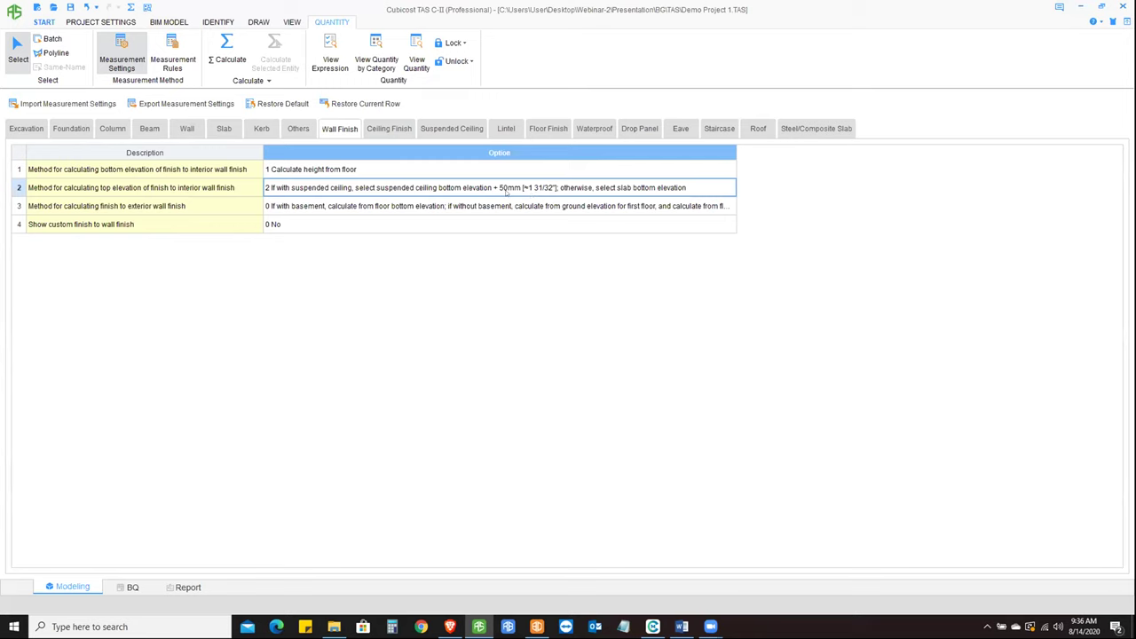
click(720, 189)
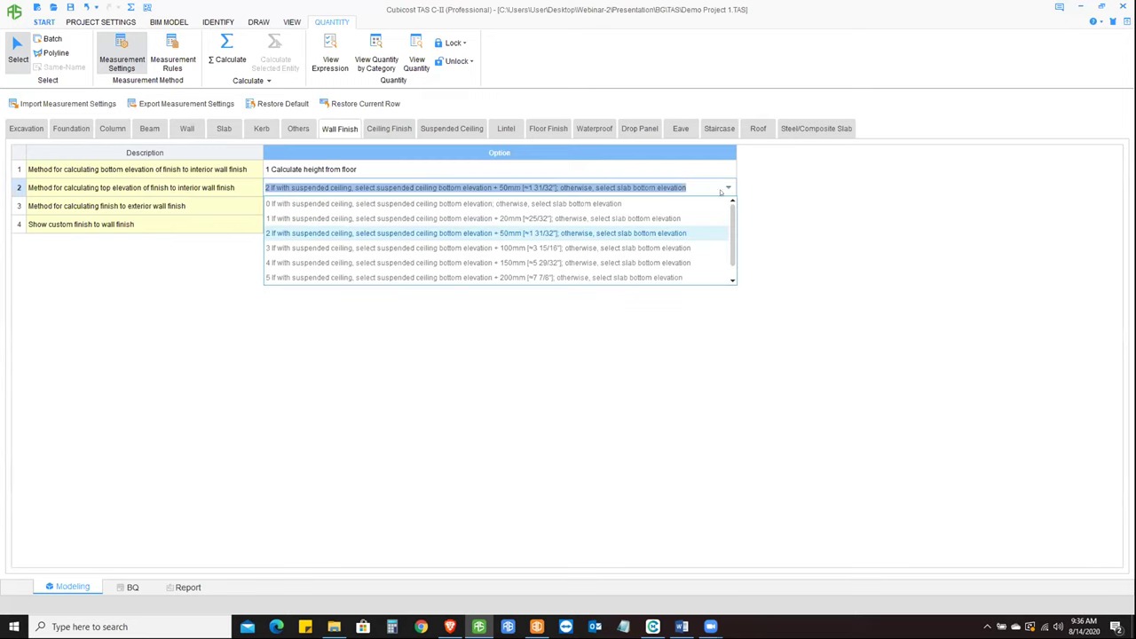
click(502, 259)
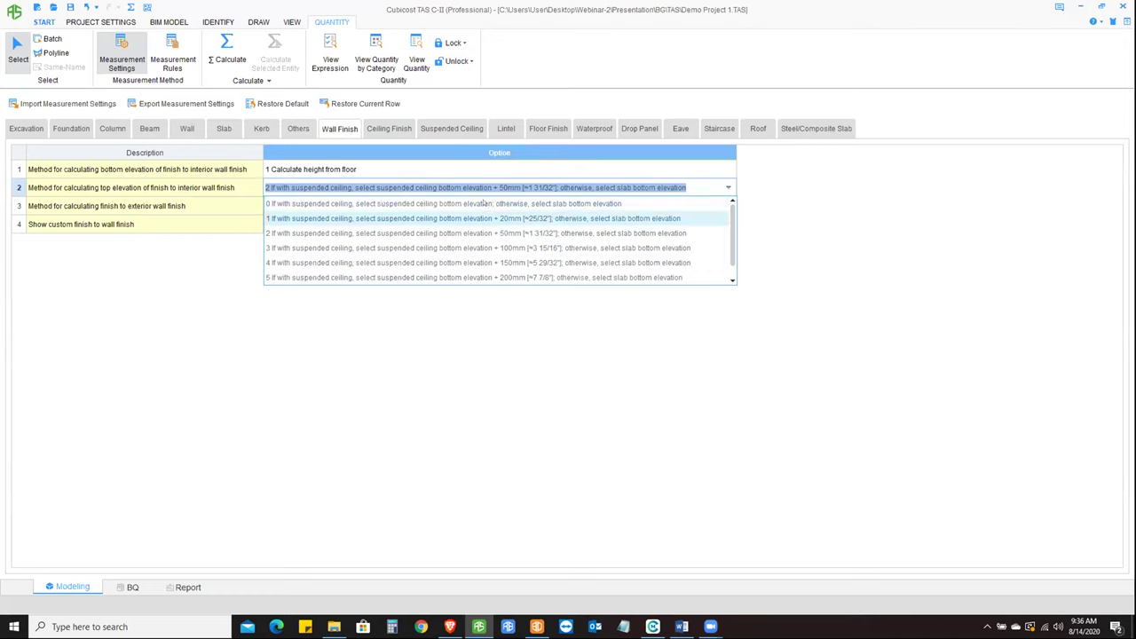
click(752, 221)
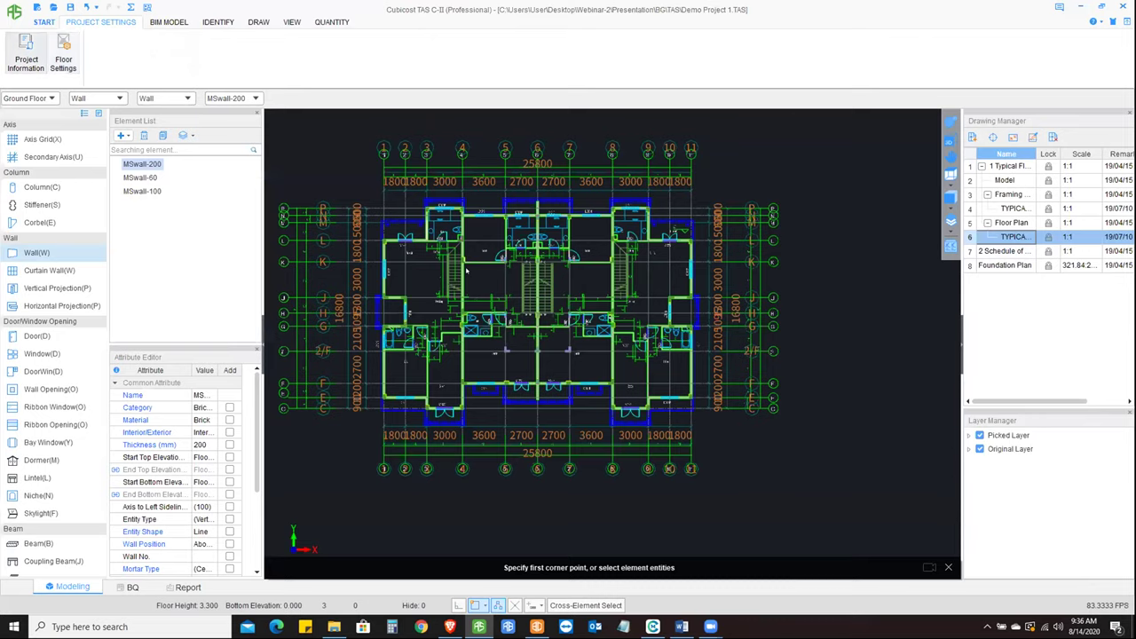
- Check the project's measurement rules in Project Information and return to the Wall Finish measurement settings
click(26, 52)
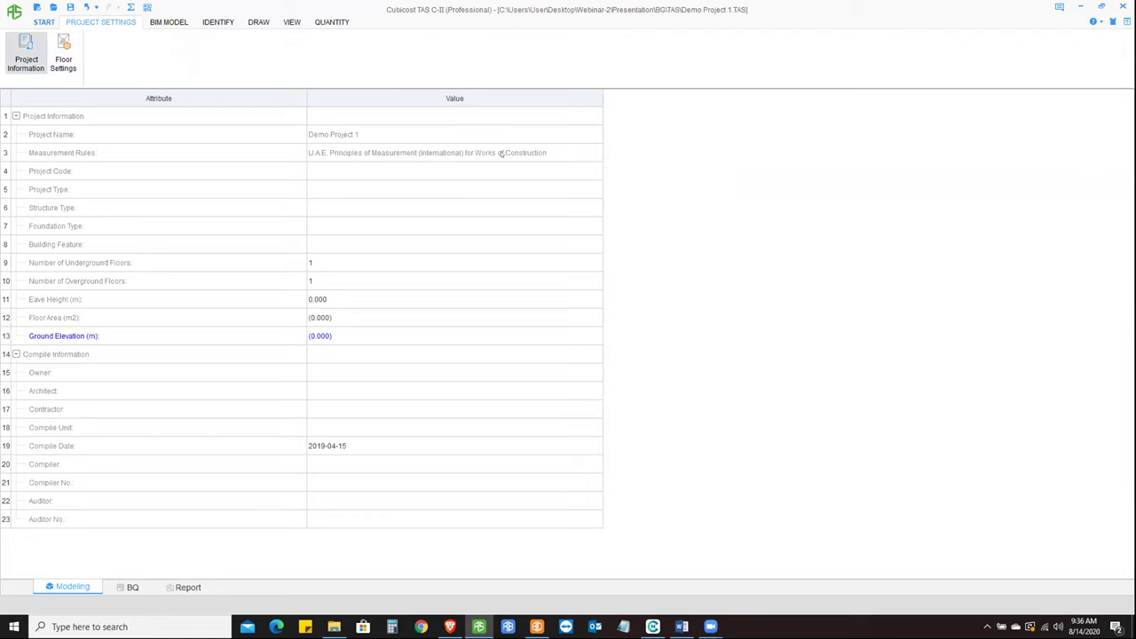
click(219, 22)
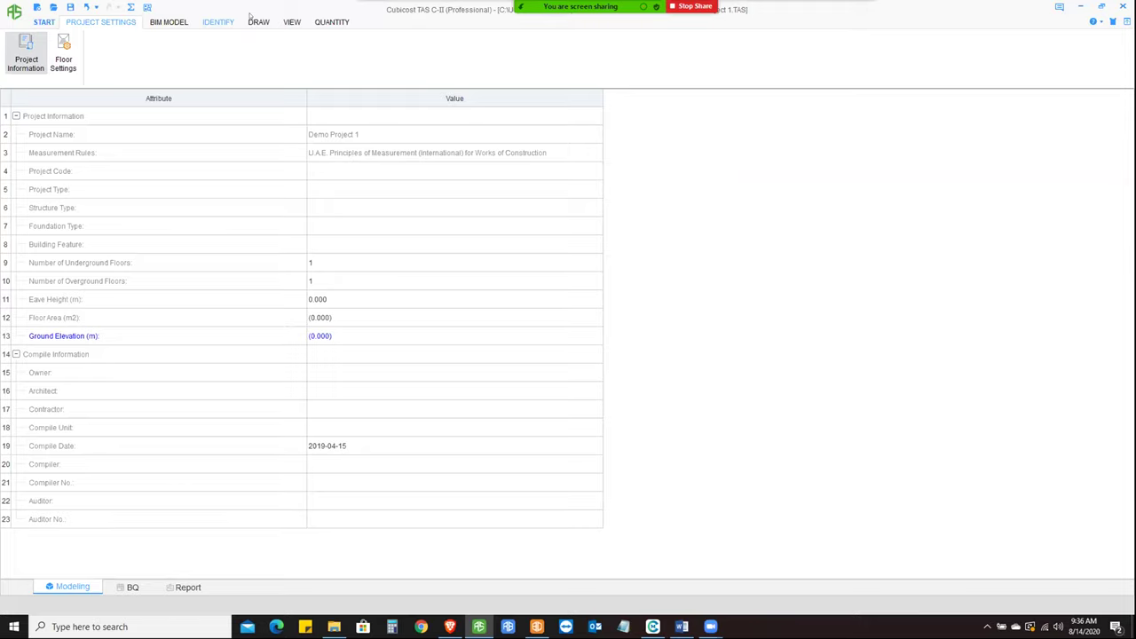
click(257, 22)
click(292, 22)
click(332, 22)
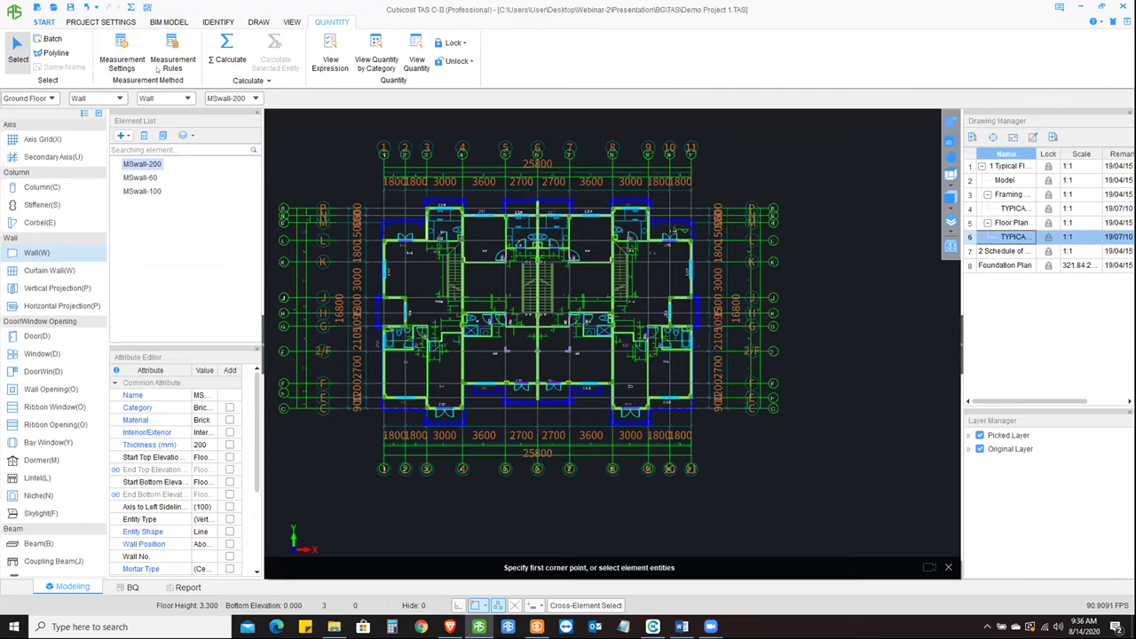
click(125, 55)
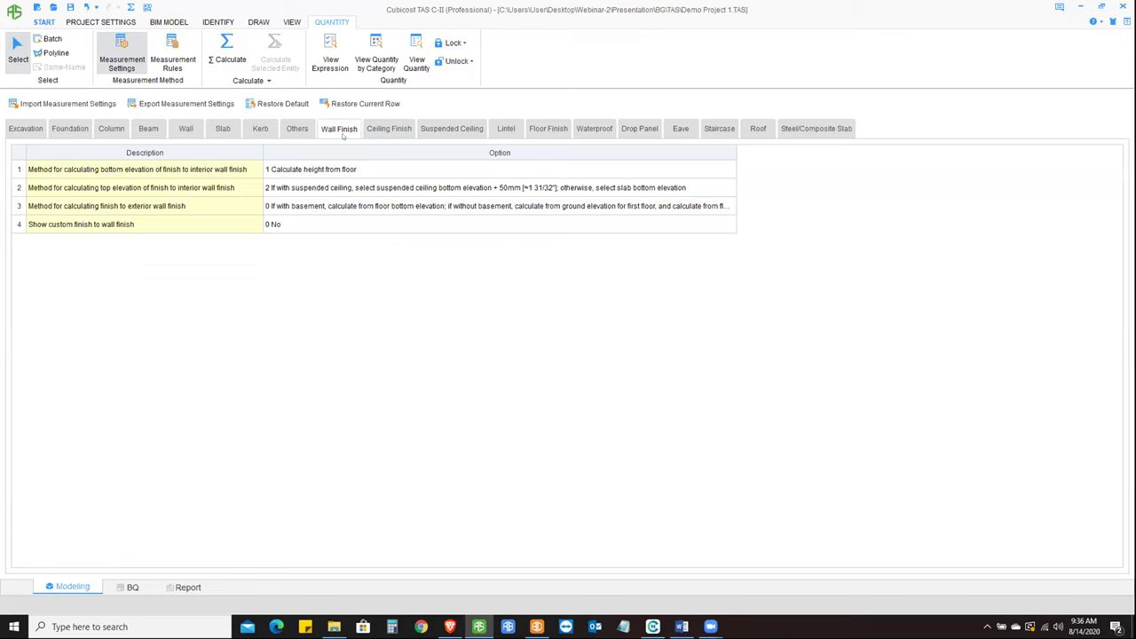
click(183, 101)
- Open the Measurement Rules and review the Wall rules, expanding the Column, Wall and Door/Window Opening groups
click(168, 55)
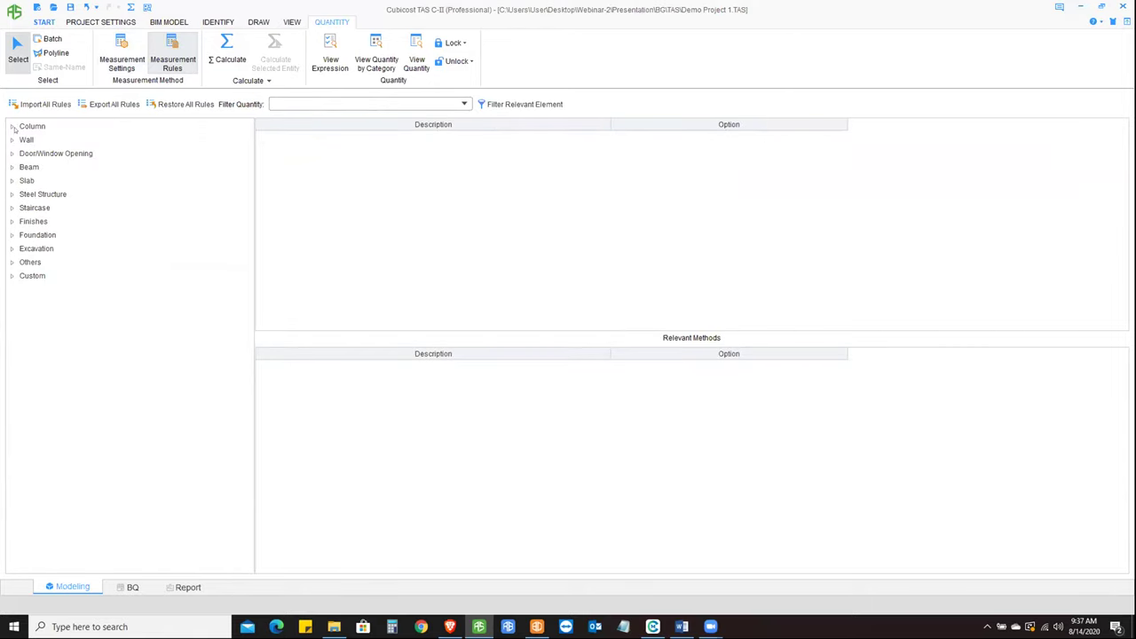
click(11, 126)
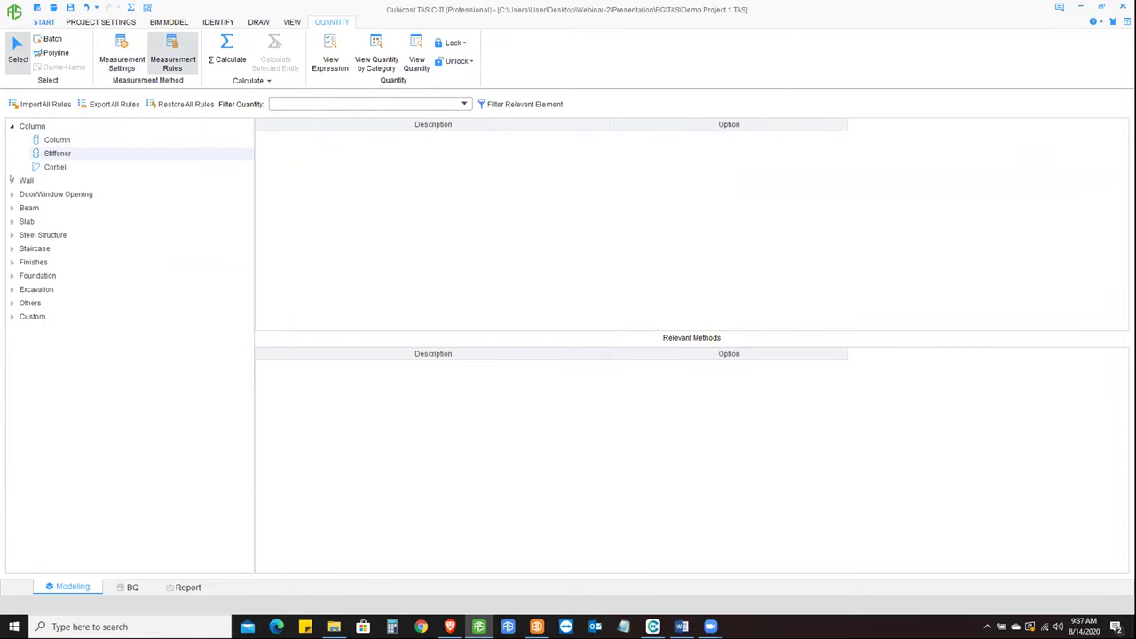
click(12, 180)
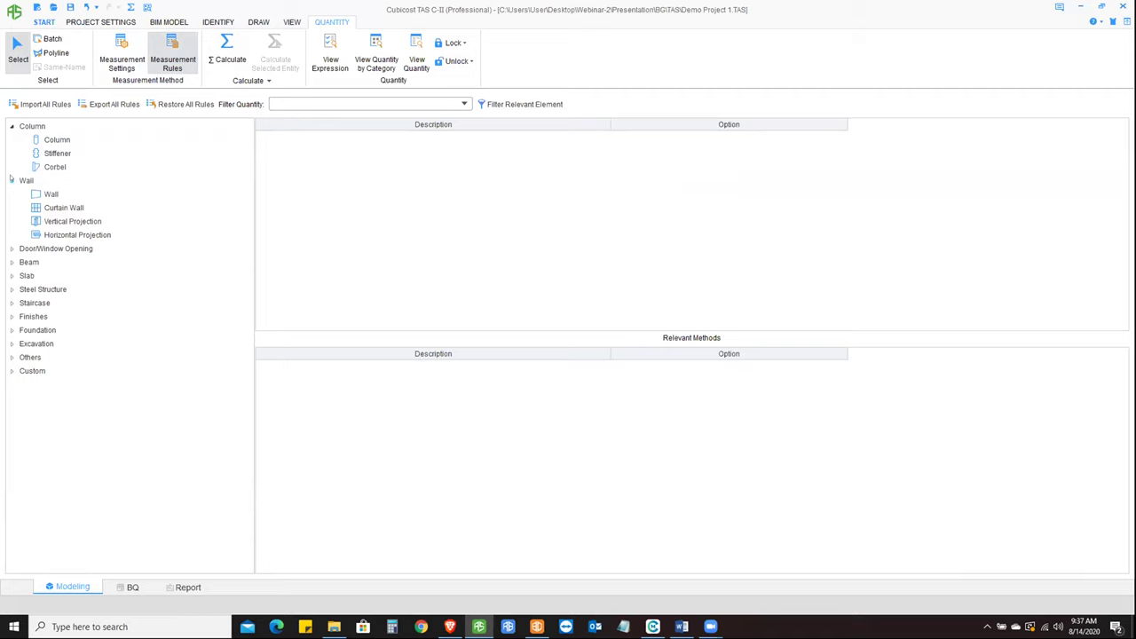
click(57, 140)
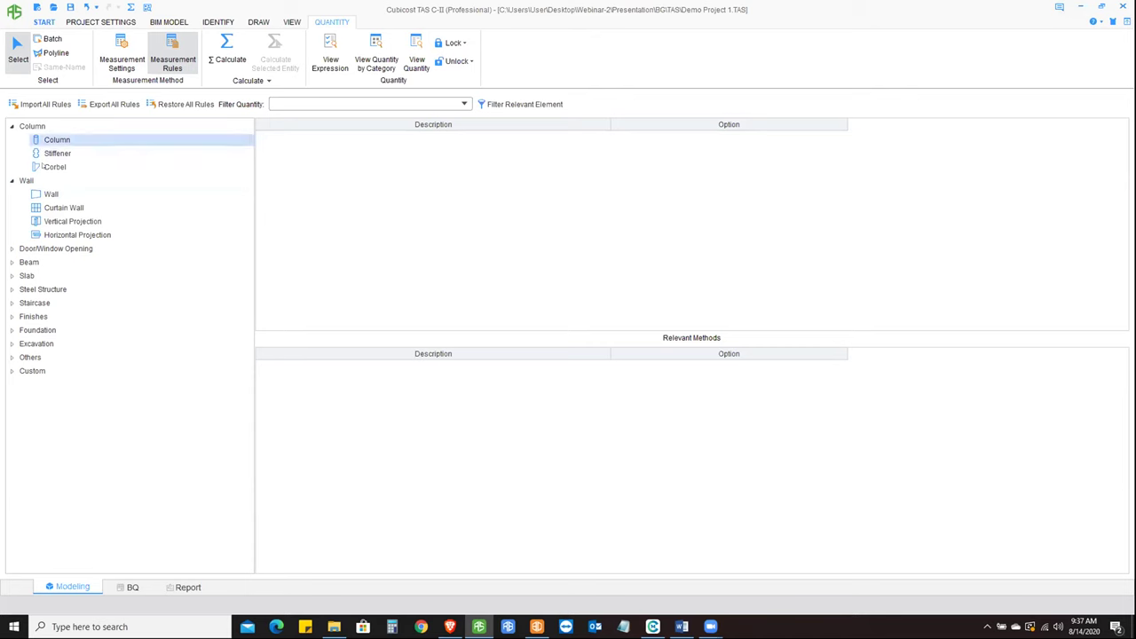
click(51, 193)
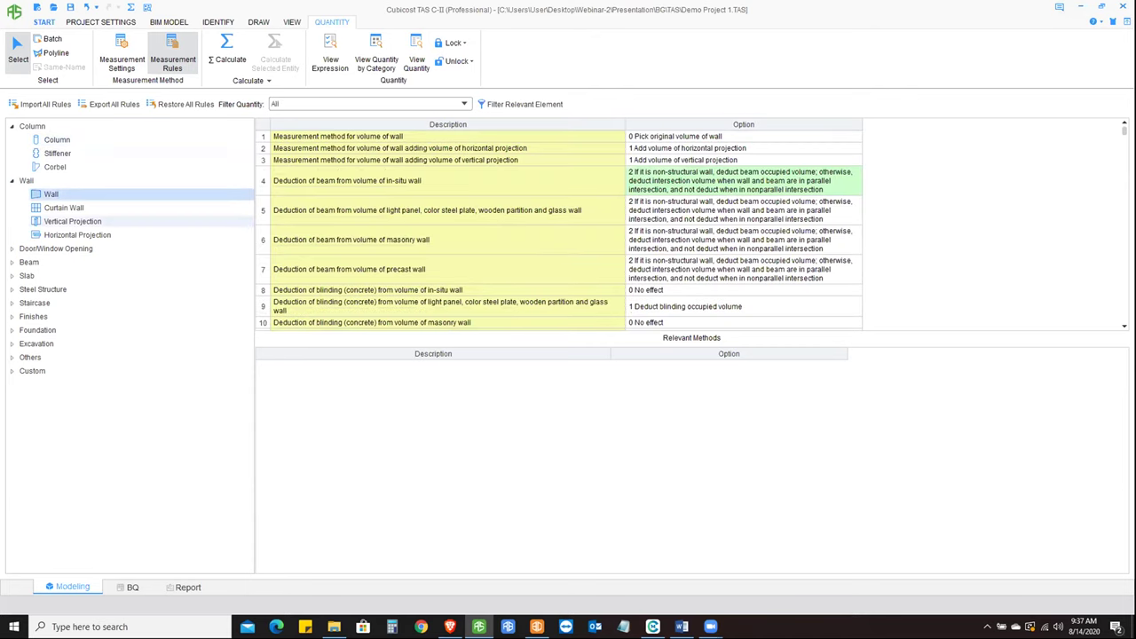
click(11, 248)
click(786, 160)
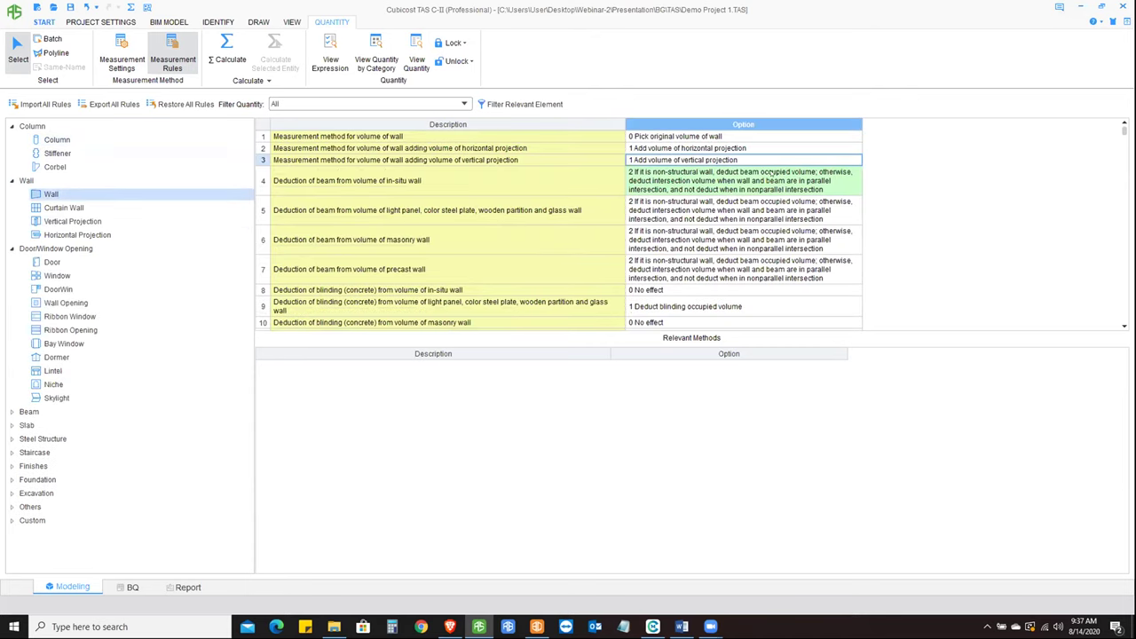
- View the measurement rules for Door and expand the Beam and Slab groups
click(52, 261)
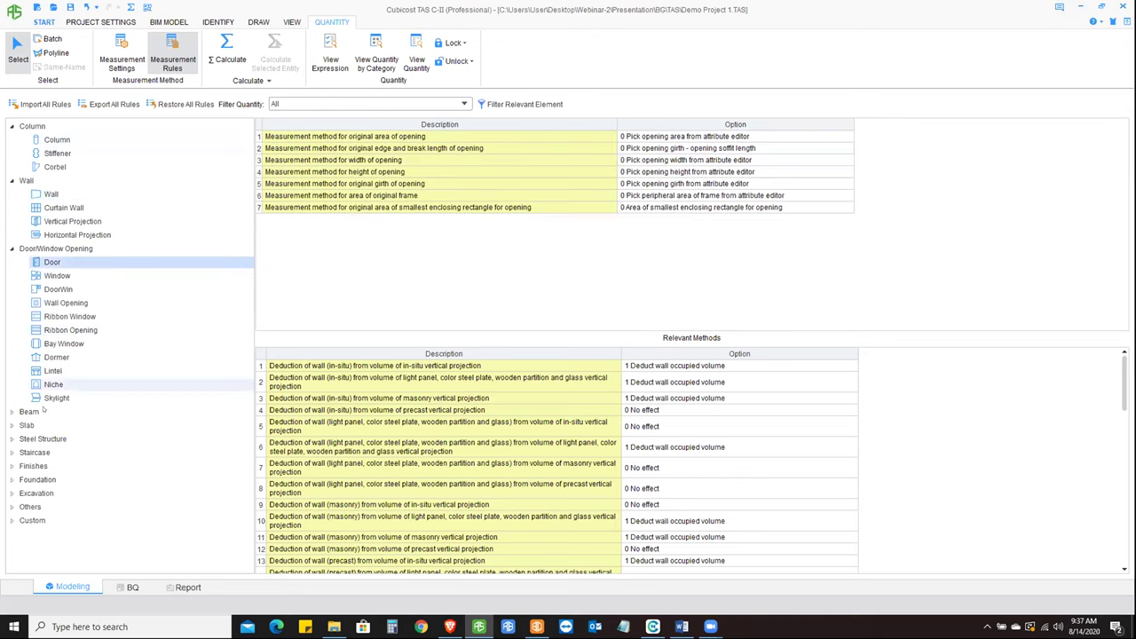
double_click(27, 412)
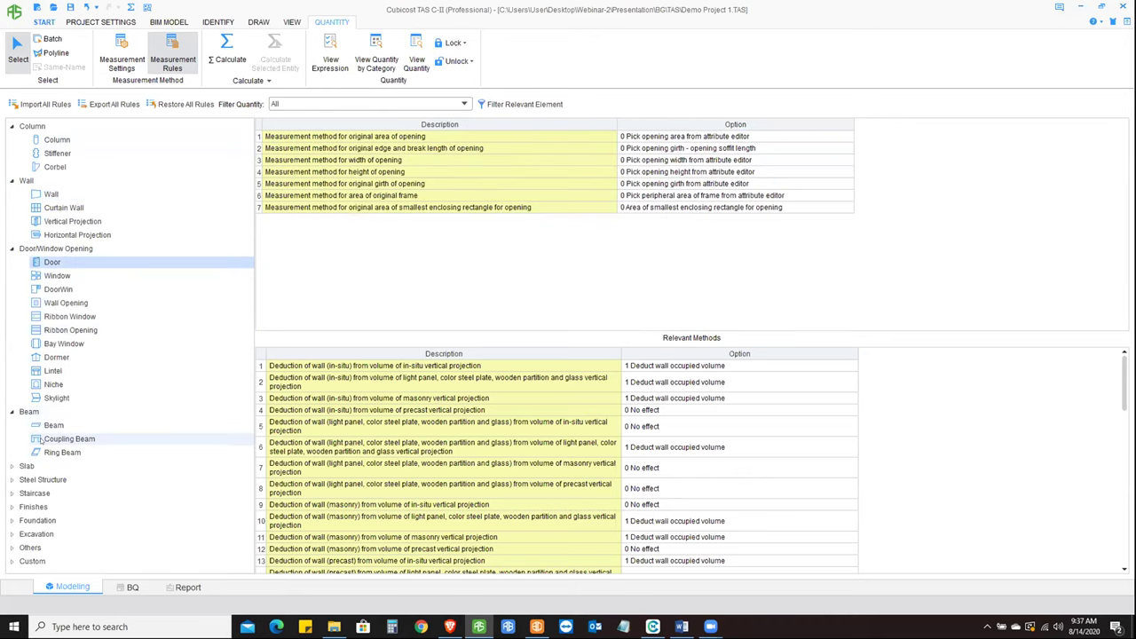
double_click(27, 465)
- Examine the In-situ Slab rule options for deducting beam (in-situ PTB) from the volume of in-situ slab
click(60, 479)
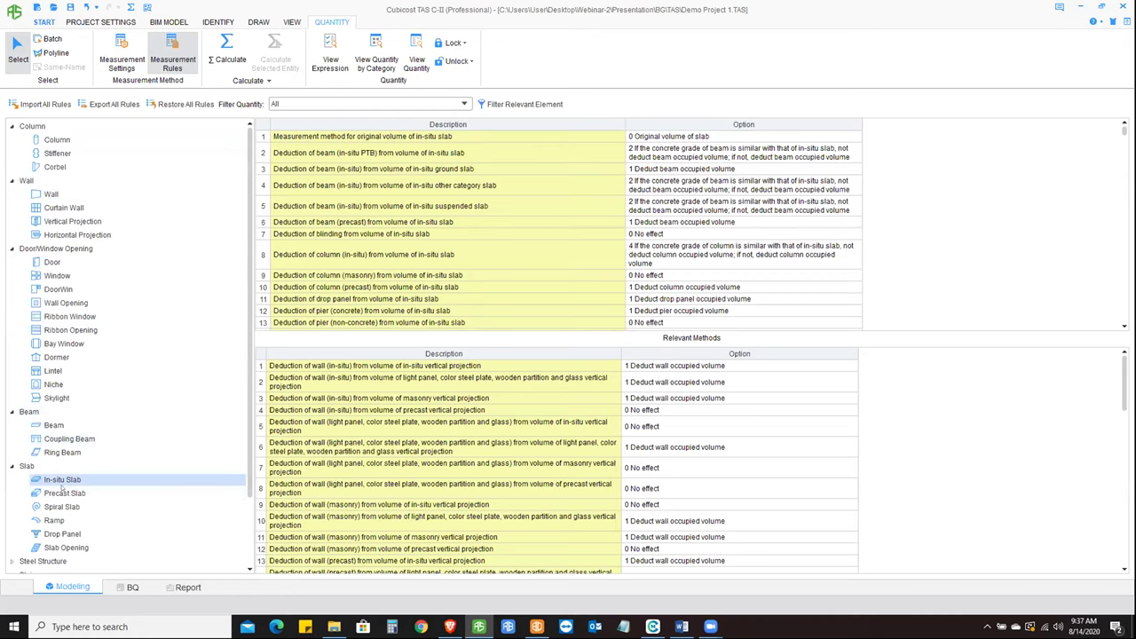
click(781, 153)
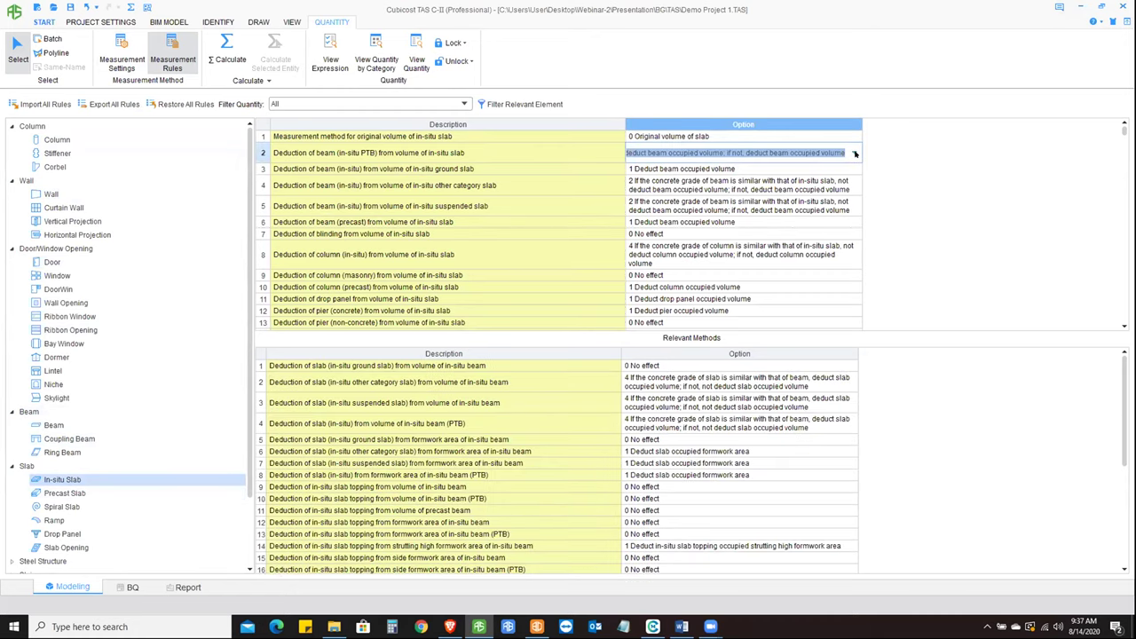
click(854, 153)
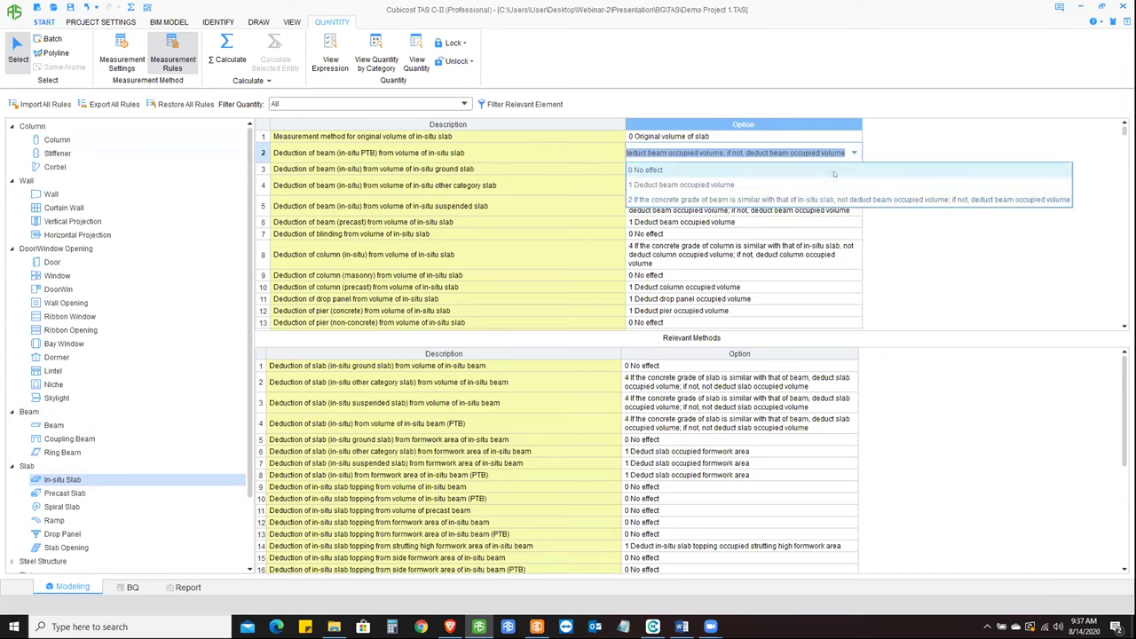
click(370, 155)
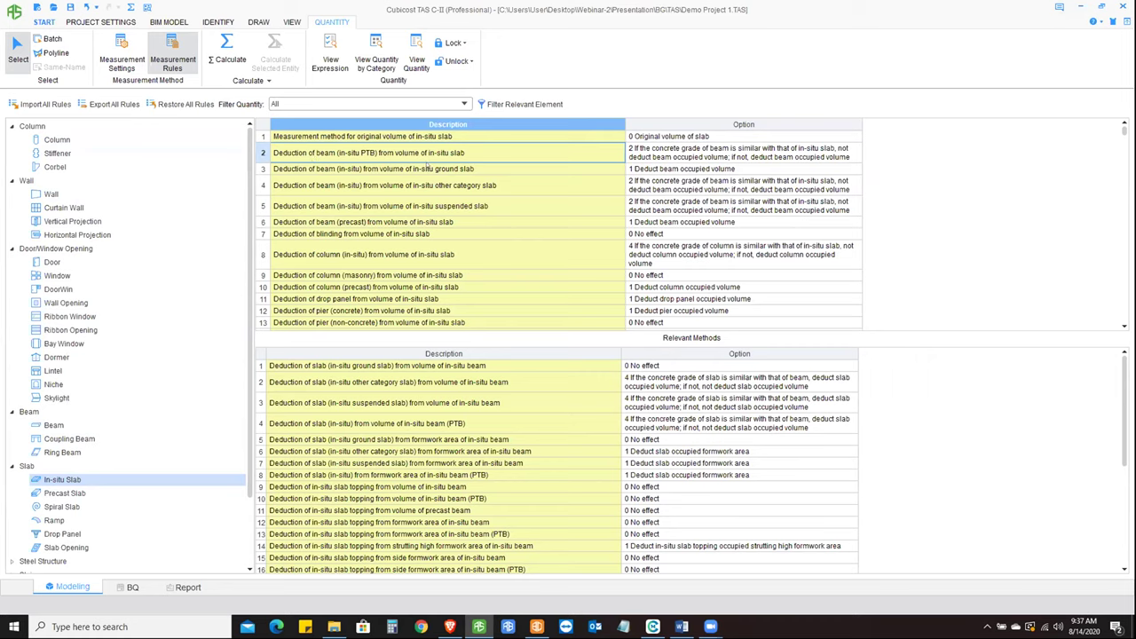
click(853, 153)
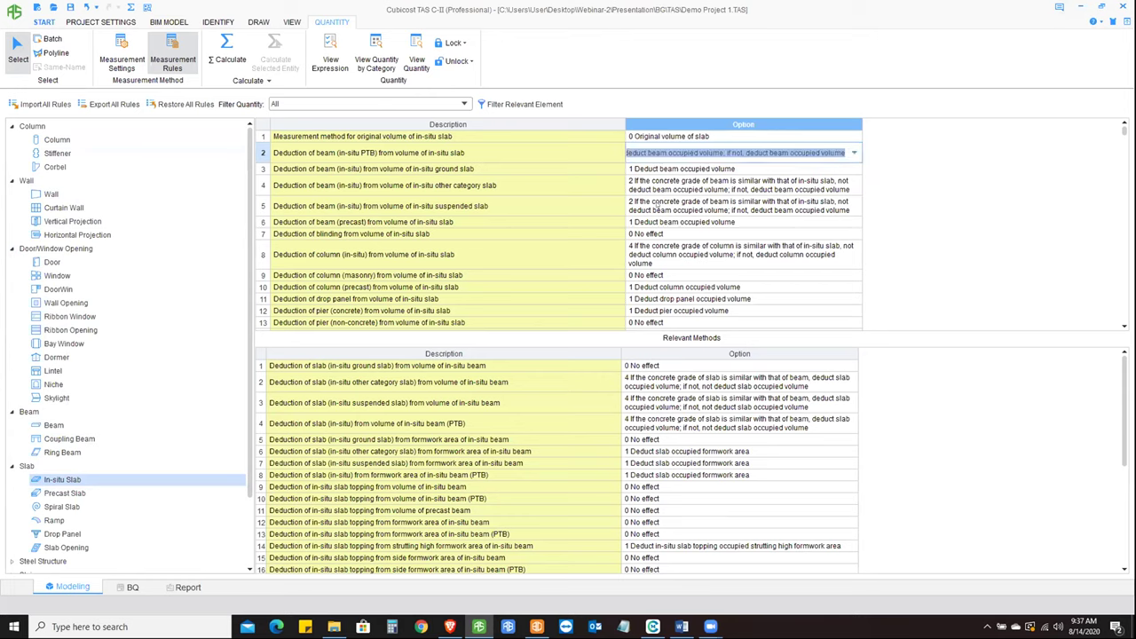
- Examine the in-situ slab volume deduction options for in-situ PTB beams and the list of relevant methods
click(853, 153)
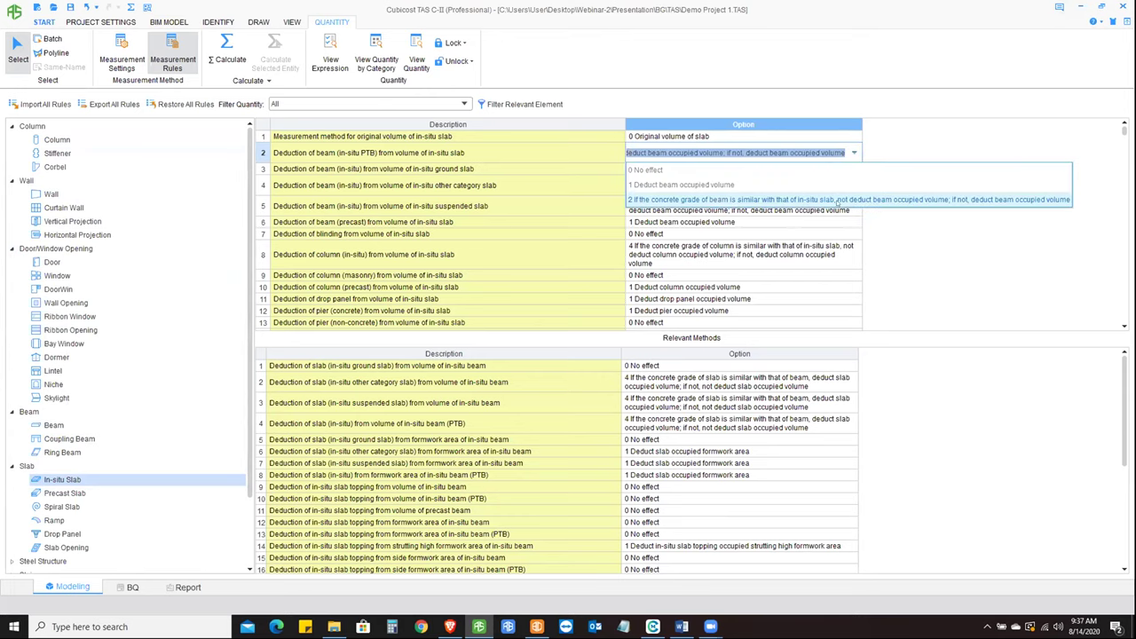
click(733, 156)
click(391, 154)
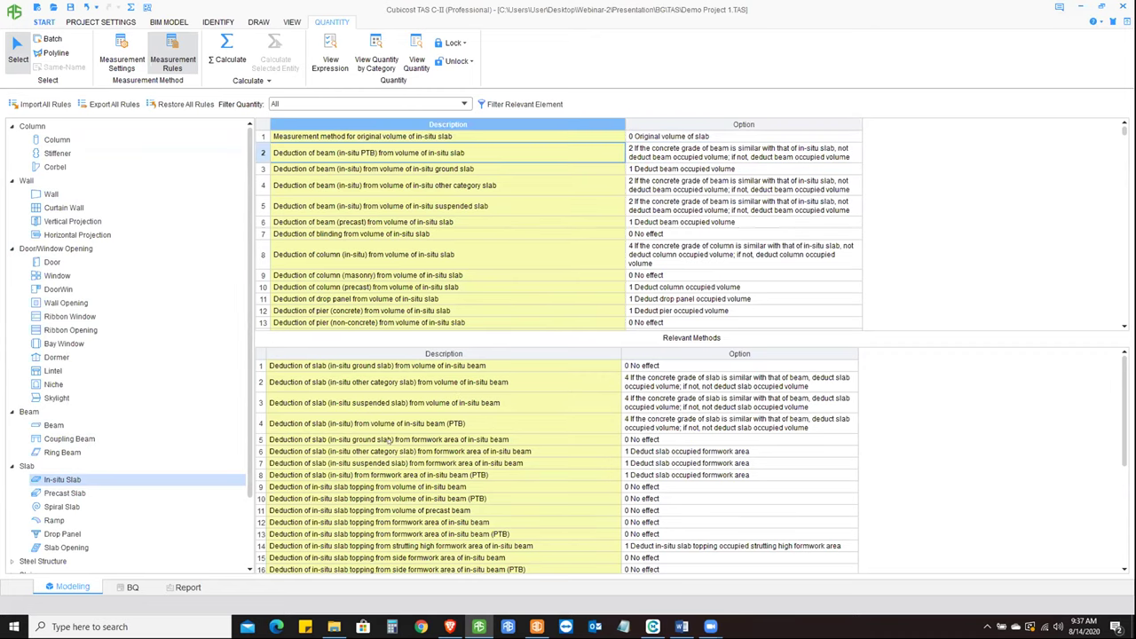
scroll(400, 458, down, 5)
scroll(410, 478, up, 5)
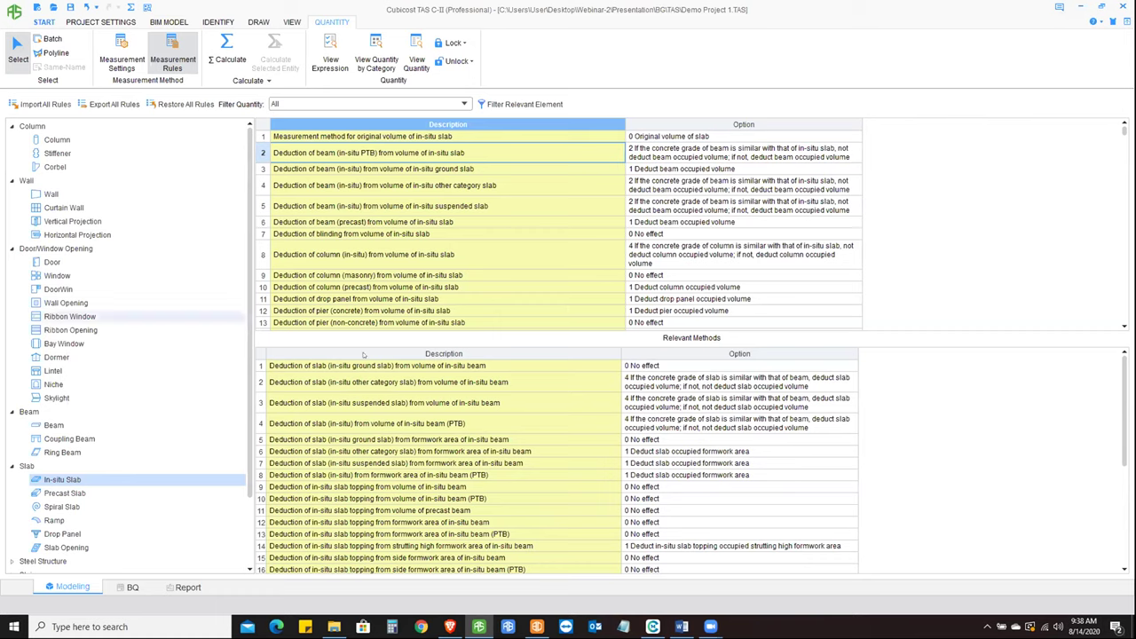
- Start the quantity calculation's model check and auto-process the faulty entities with the default overlap settings
click(230, 66)
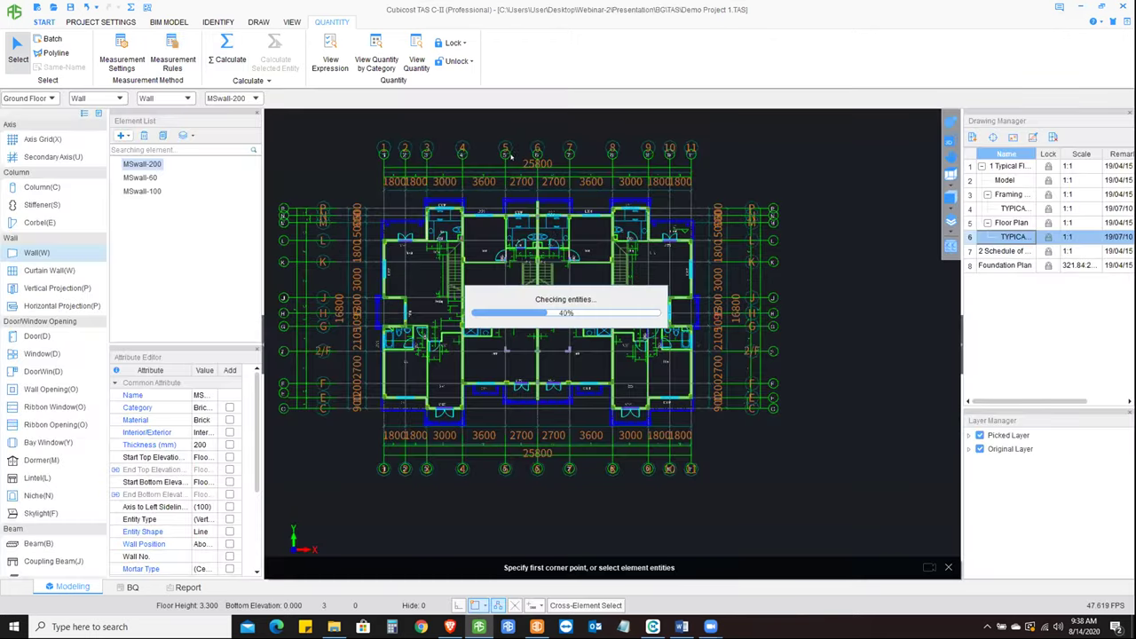
click(493, 163)
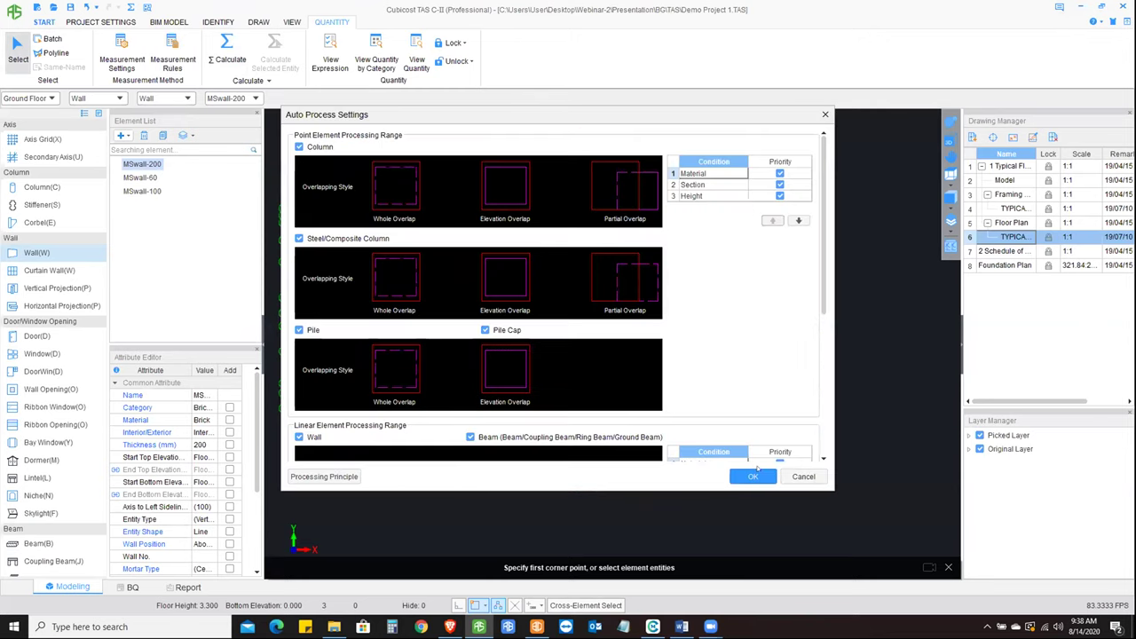
click(753, 476)
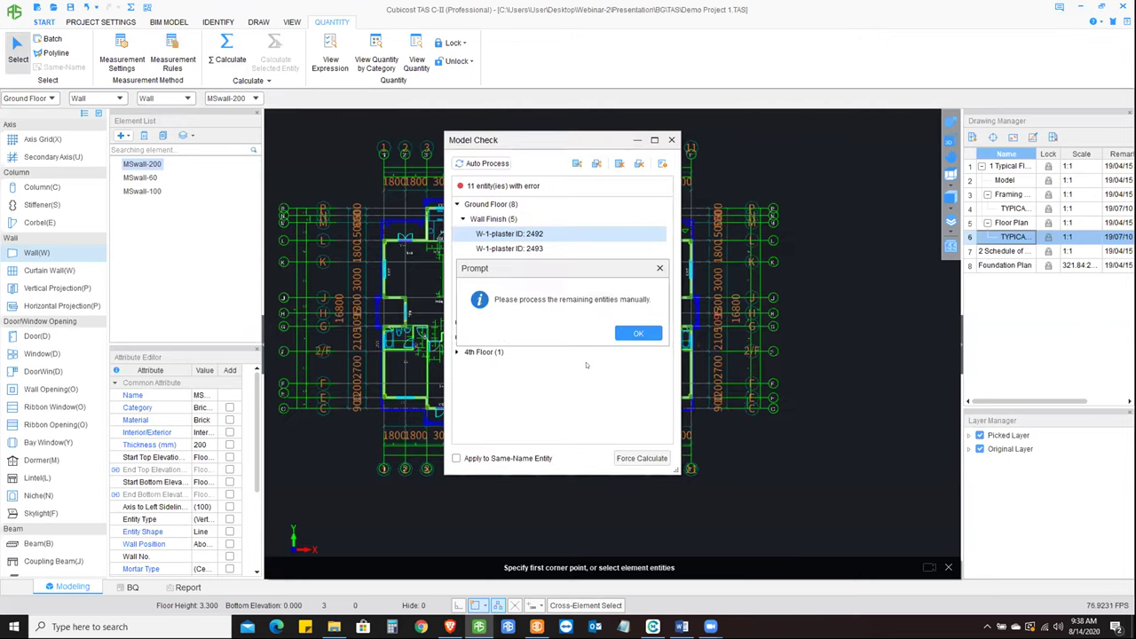
click(638, 332)
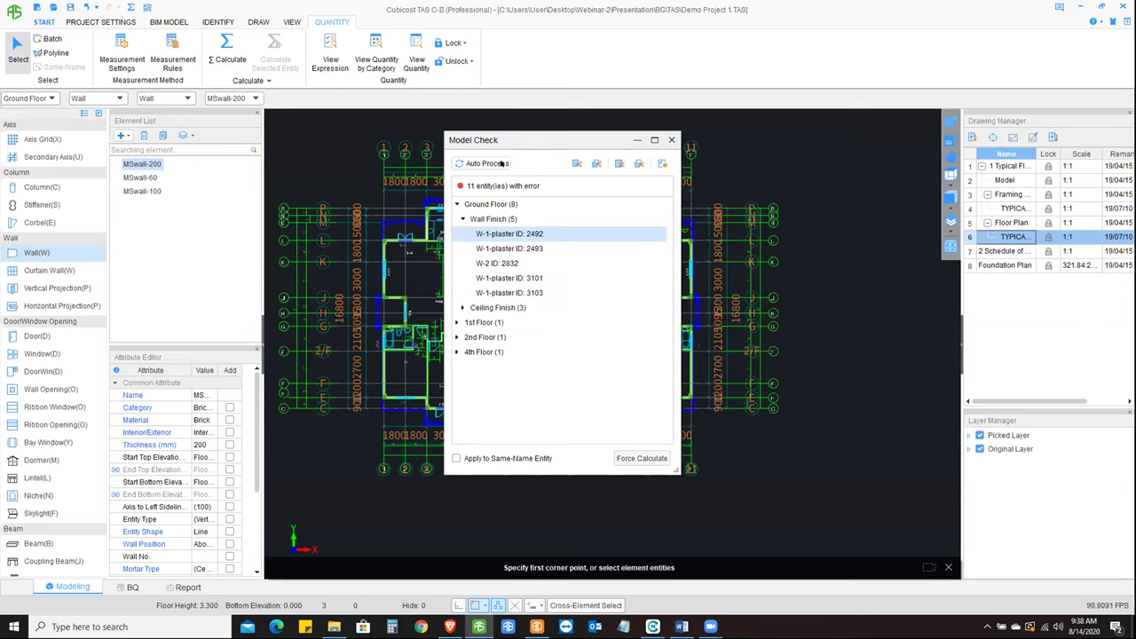
- Review the auto process settings for point, linear and area elements, and run the auto process with them again
click(662, 164)
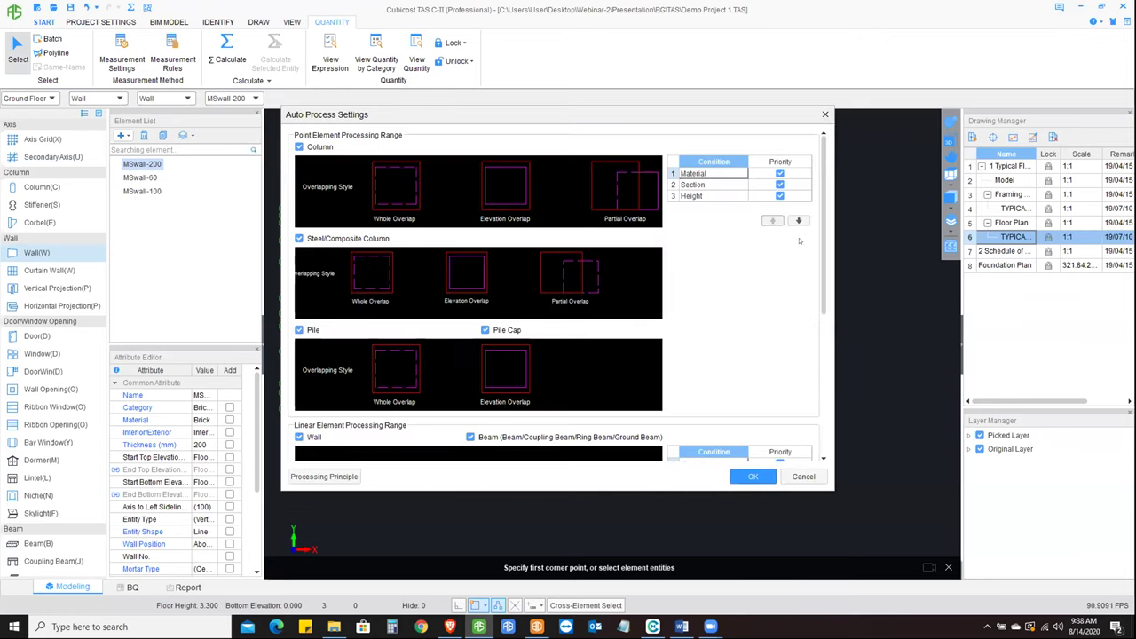
scroll(824, 259, down, 5)
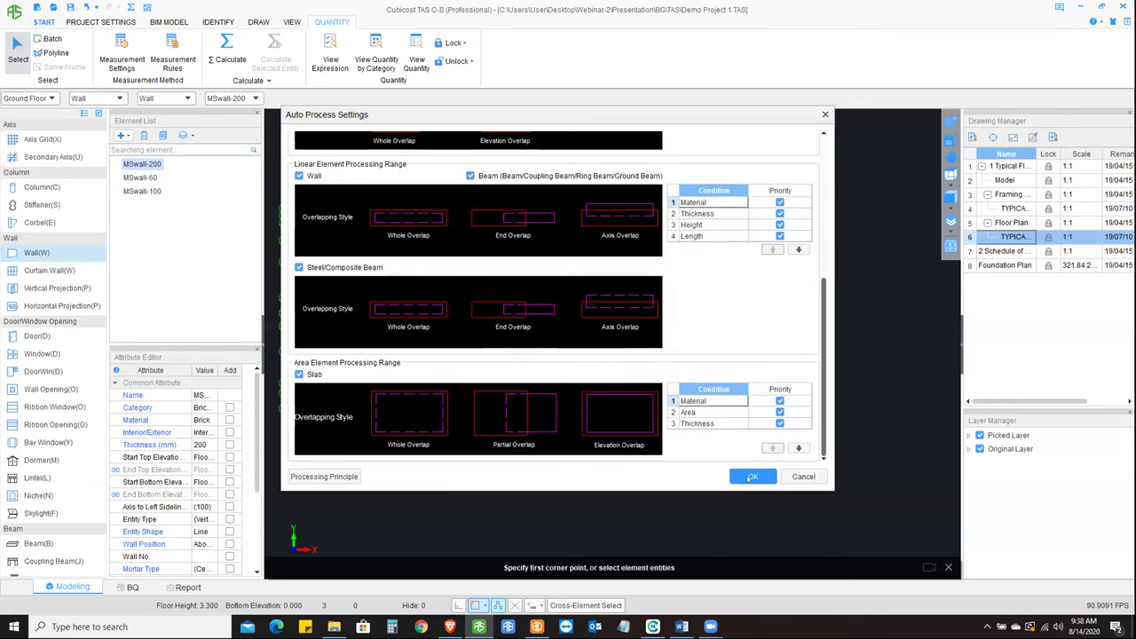
click(751, 477)
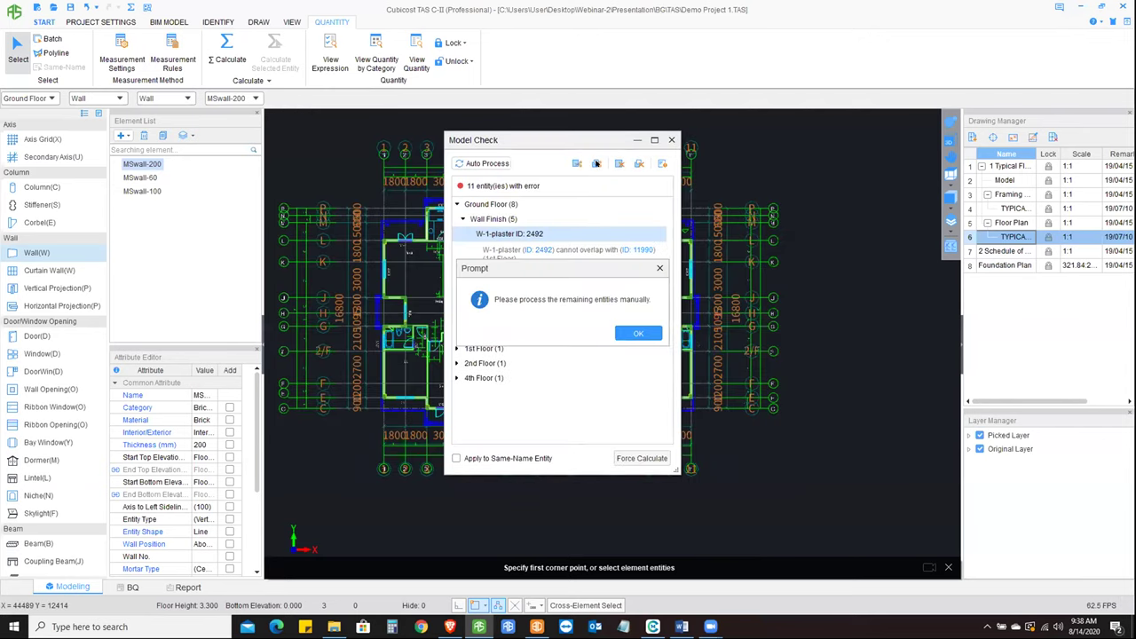
key(Return)
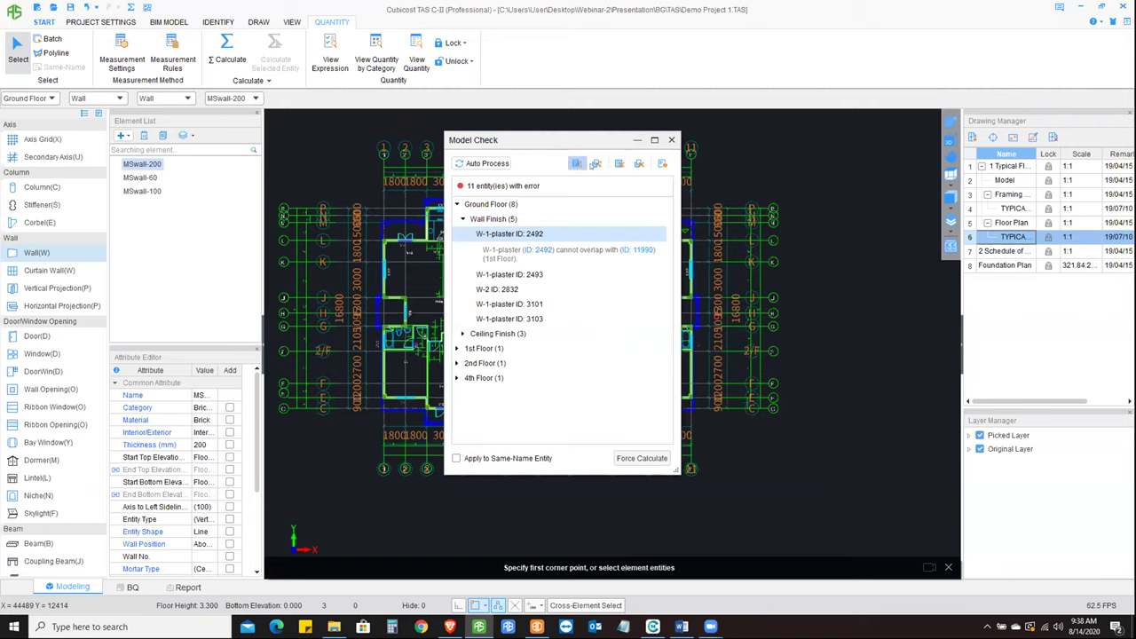
- Clear the ground-floor wall finish errors W-1-plaster 2492, W-1-plaster 2493 and W-2 2832 from the model check list
click(619, 165)
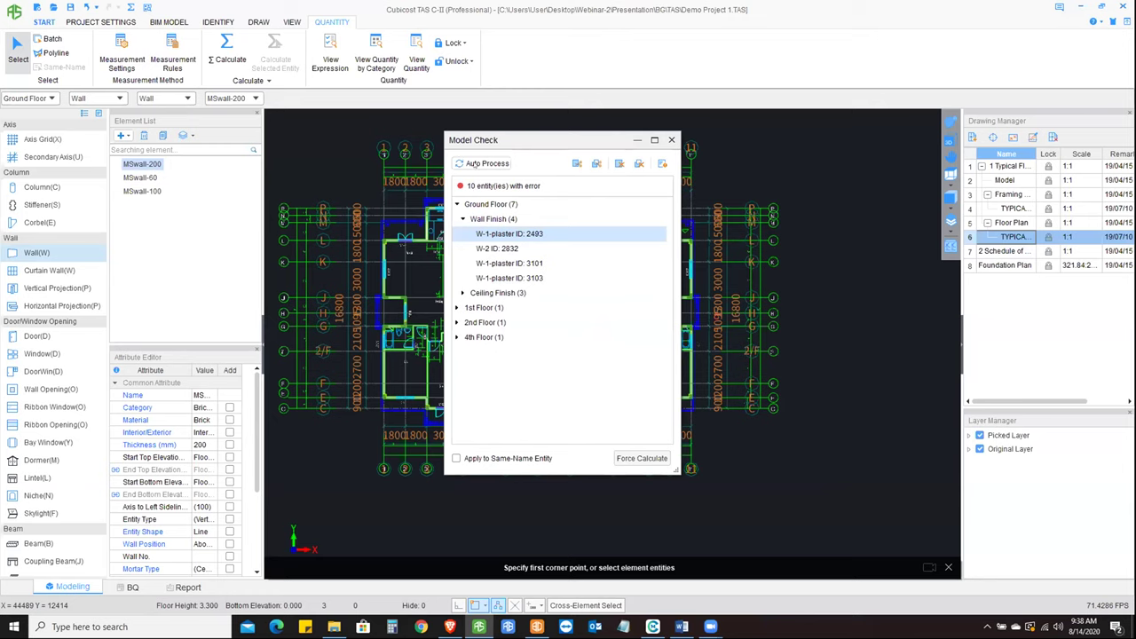
click(639, 164)
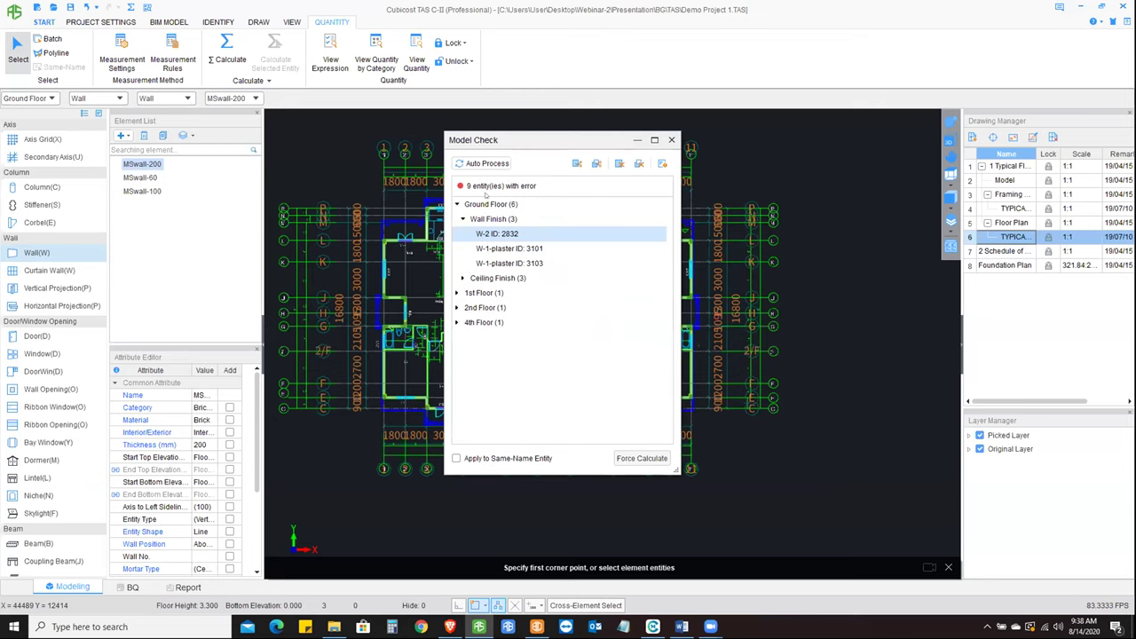
click(639, 165)
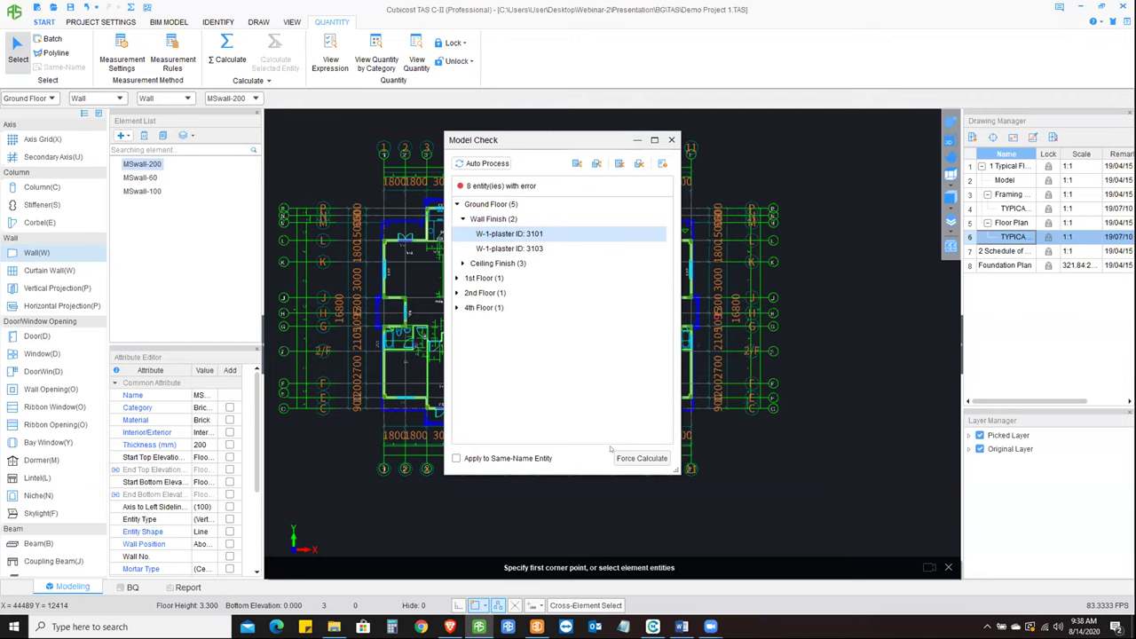
- Force the calculation despite the remaining model errors and run the summary calculation for all floors
click(641, 457)
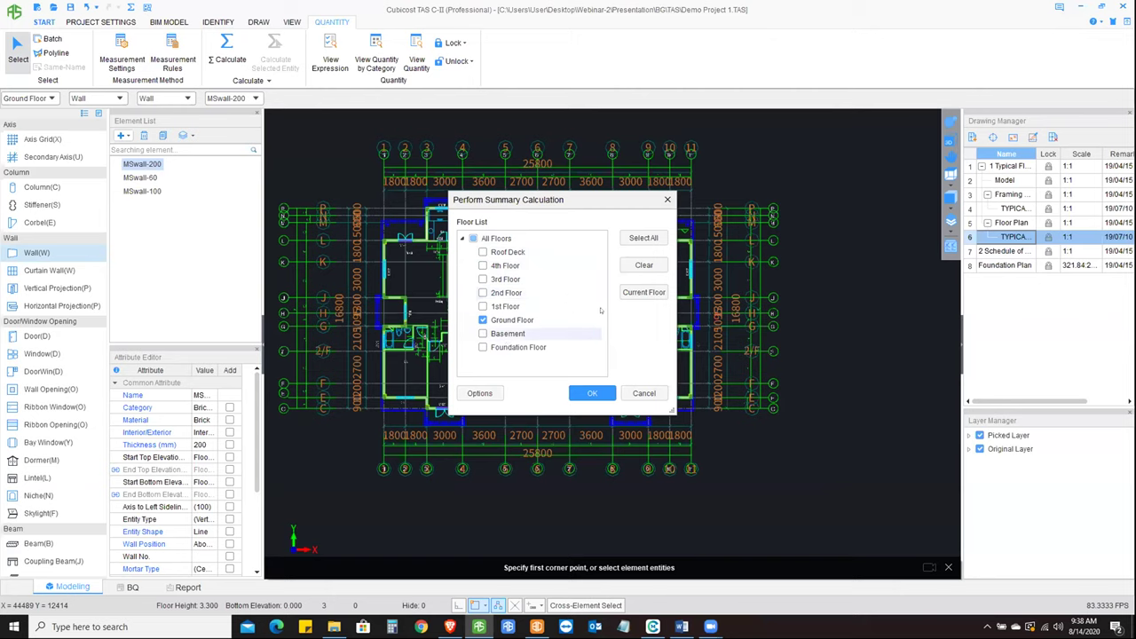
click(473, 238)
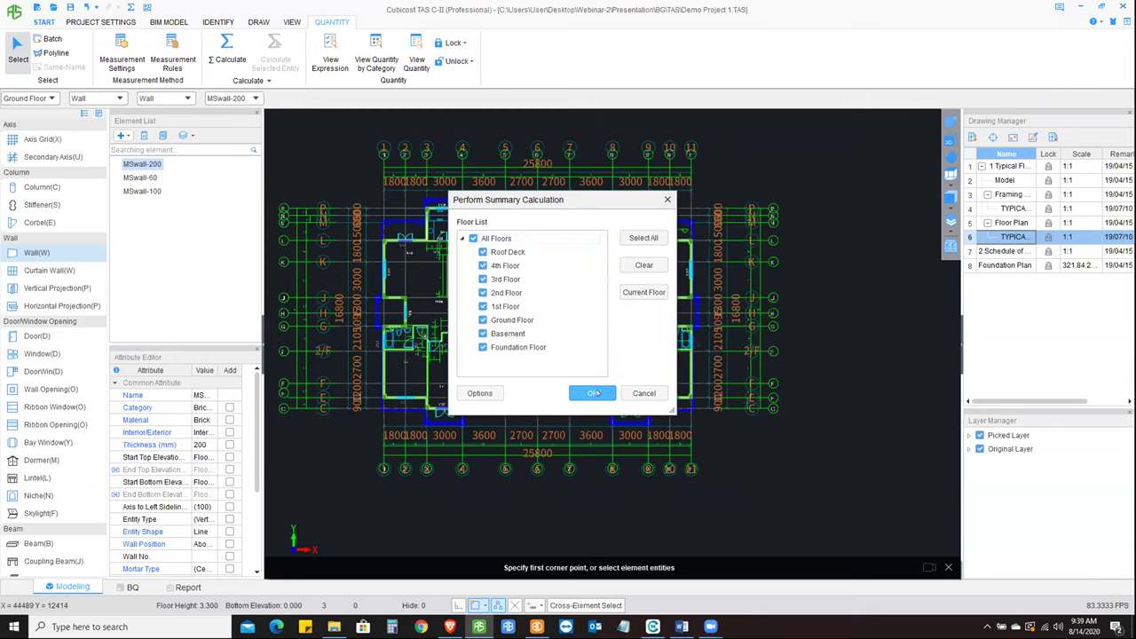
click(593, 393)
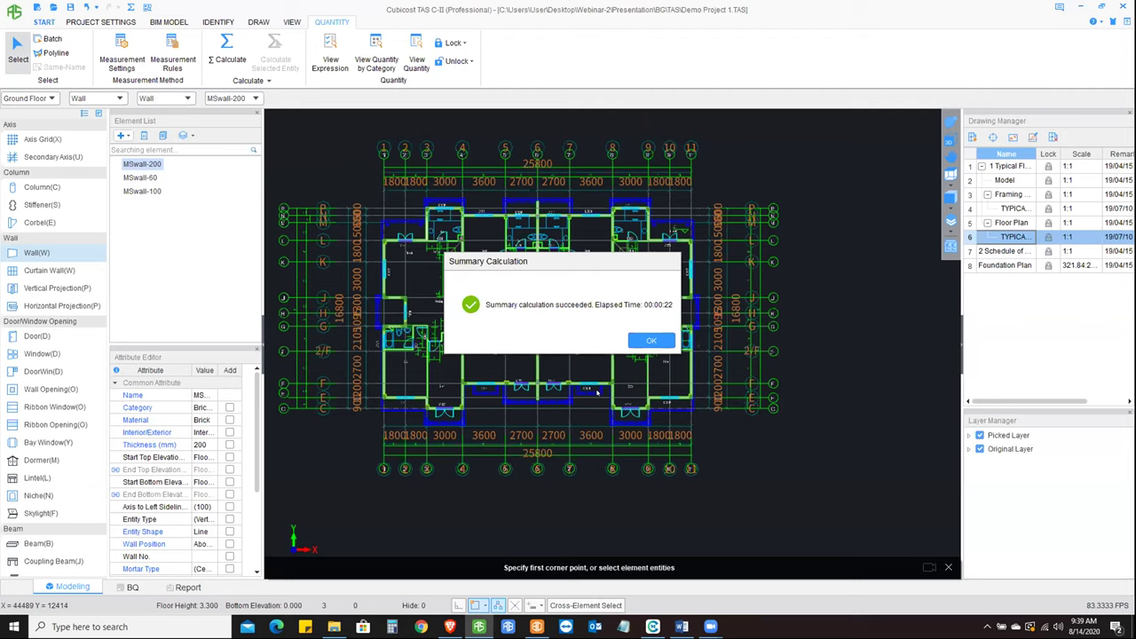
click(650, 340)
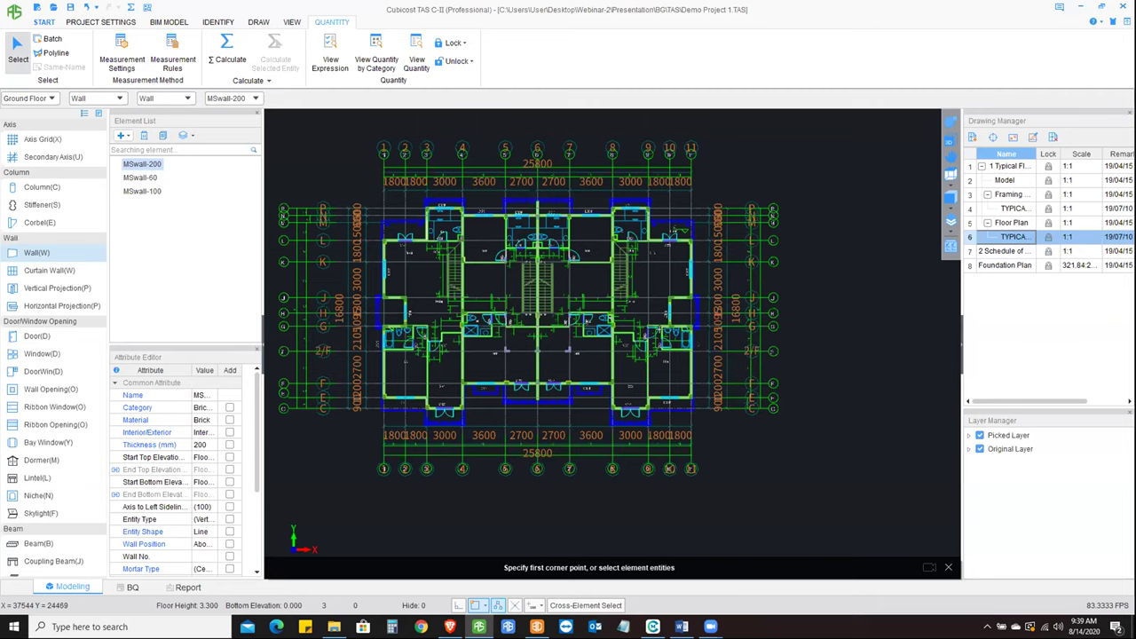
- Show the additional options of the summary calculation, then leave it without calculating
click(226, 51)
click(641, 458)
click(481, 392)
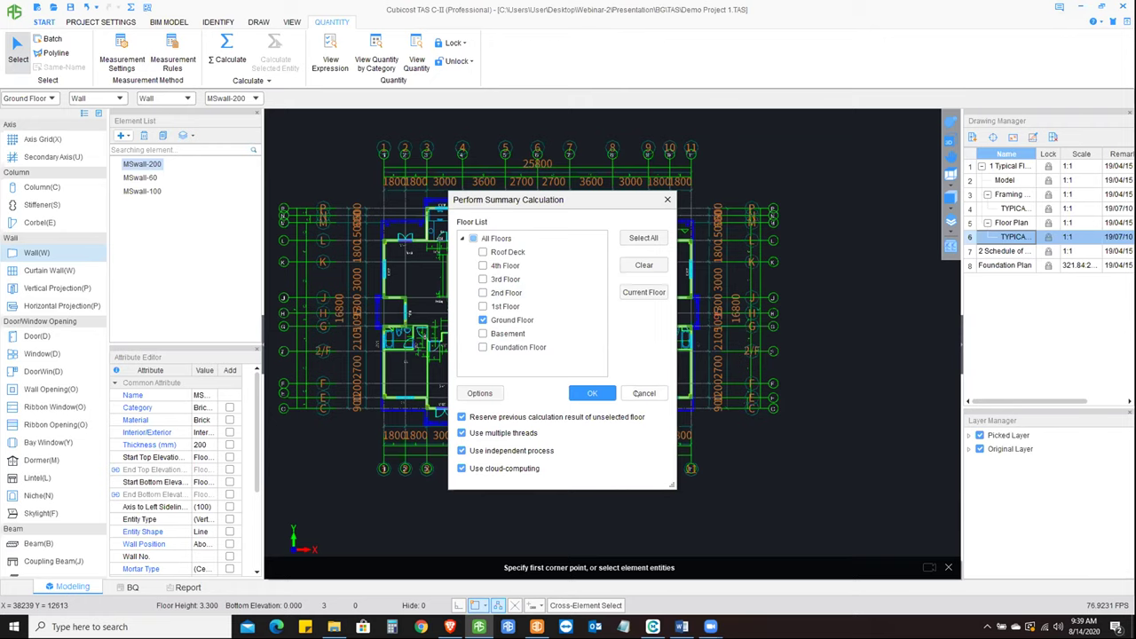
click(635, 392)
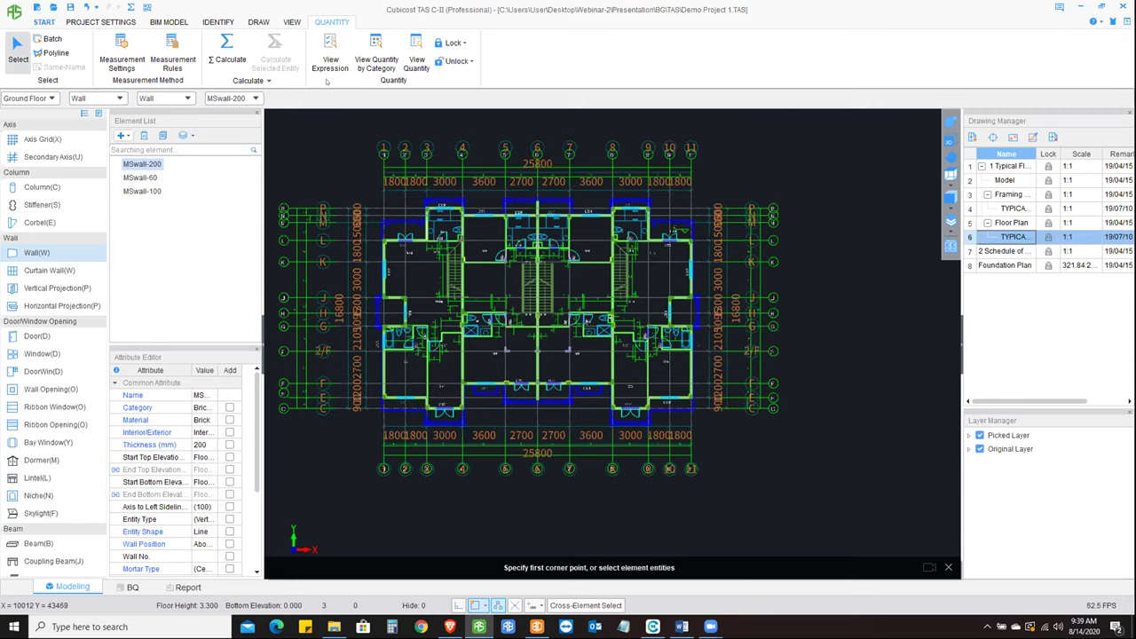
- View the quantities by category for the whole of Demo Project 1 in a maximised window, showing the column category
middle_drag(355, 168, 378, 157)
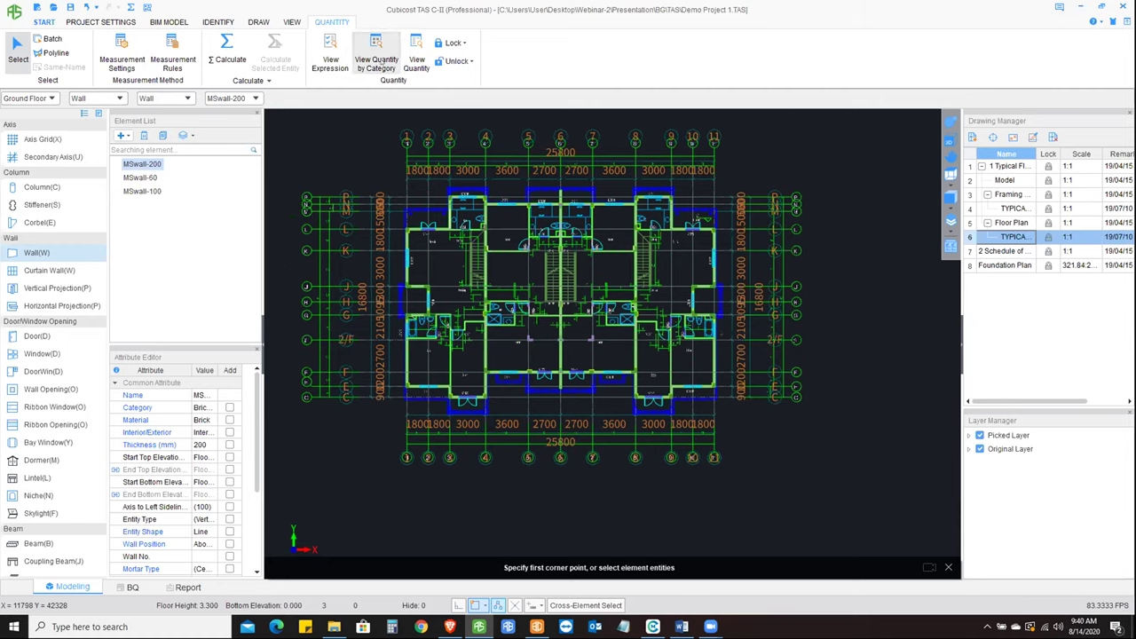
click(376, 55)
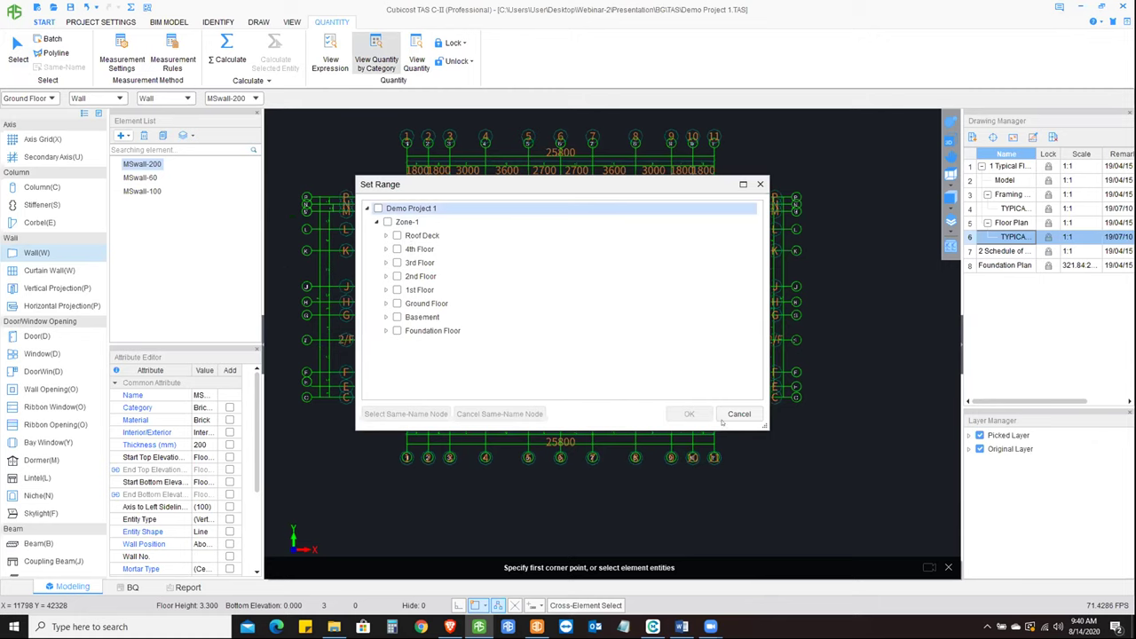
click(378, 208)
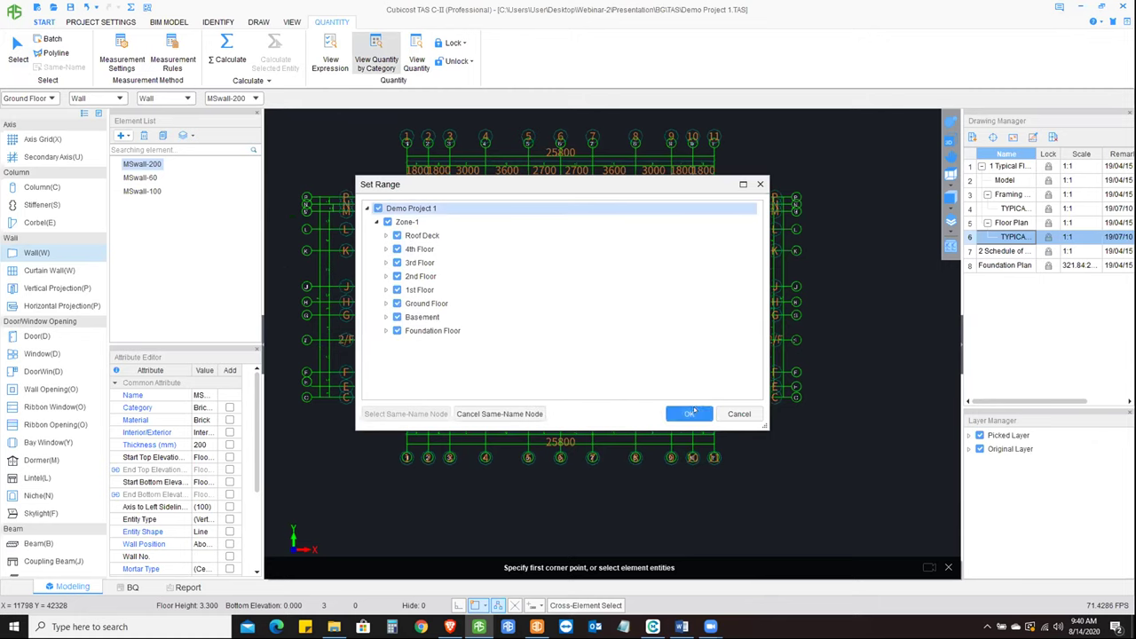
click(691, 413)
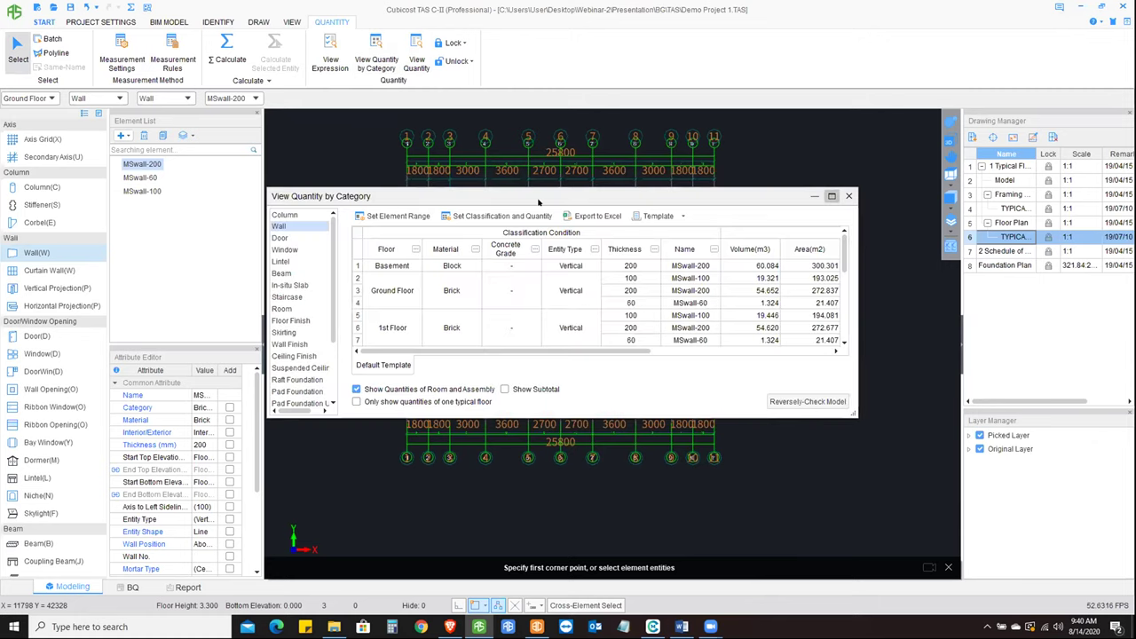
double_click(538, 203)
click(13, 50)
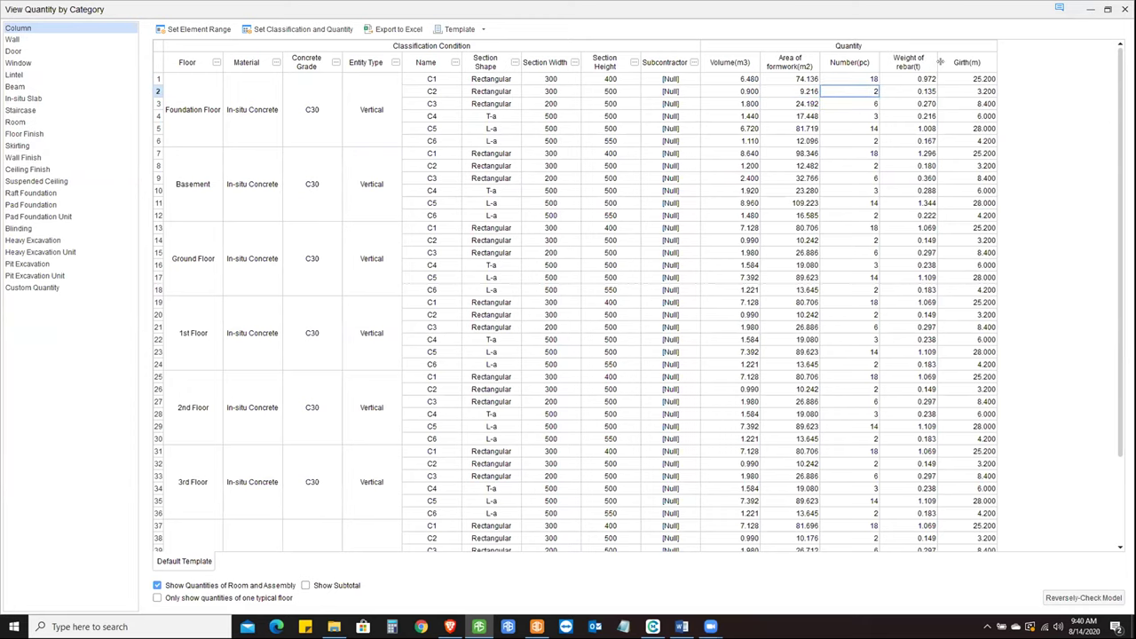
- Fit the width of the rebar weight column and look at the Entity Type classification settings without changing them
double_click(940, 62)
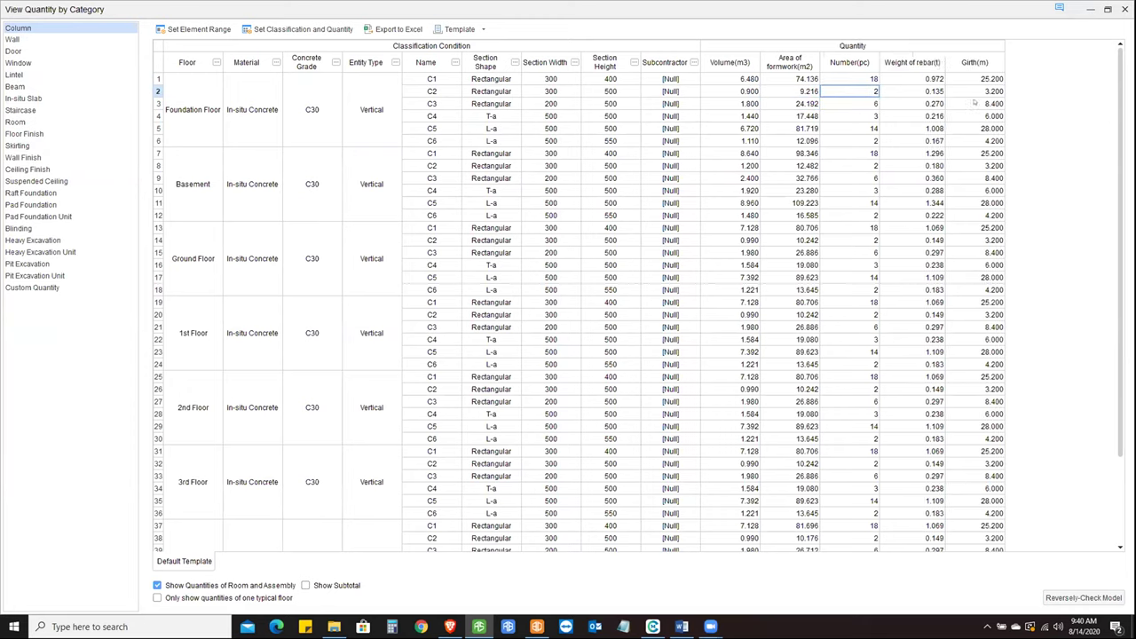
click(394, 62)
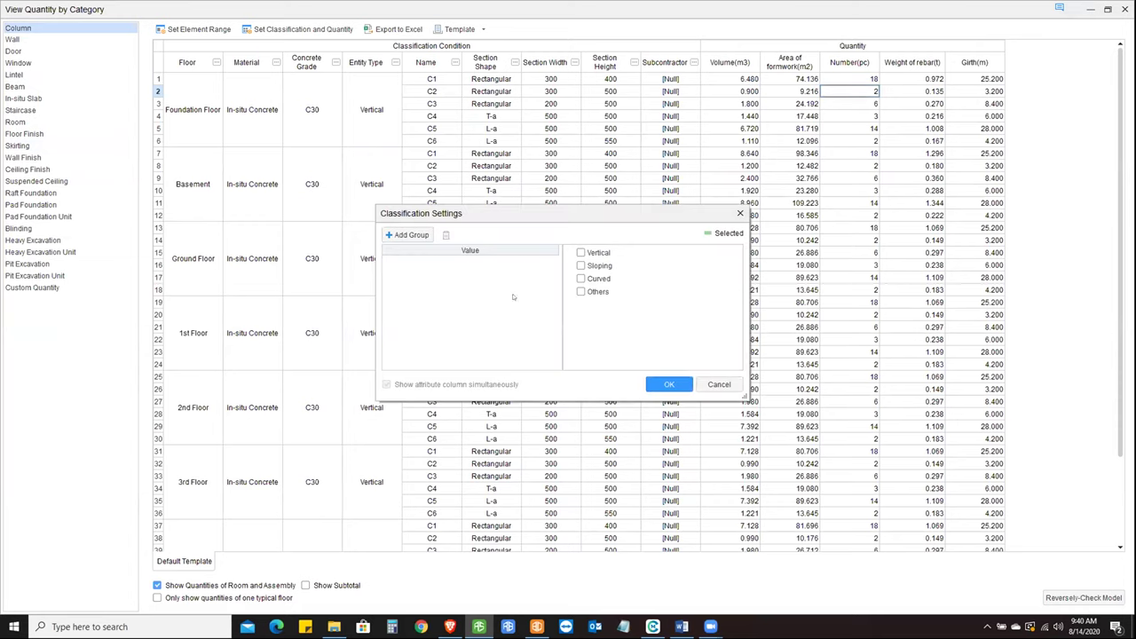
click(719, 385)
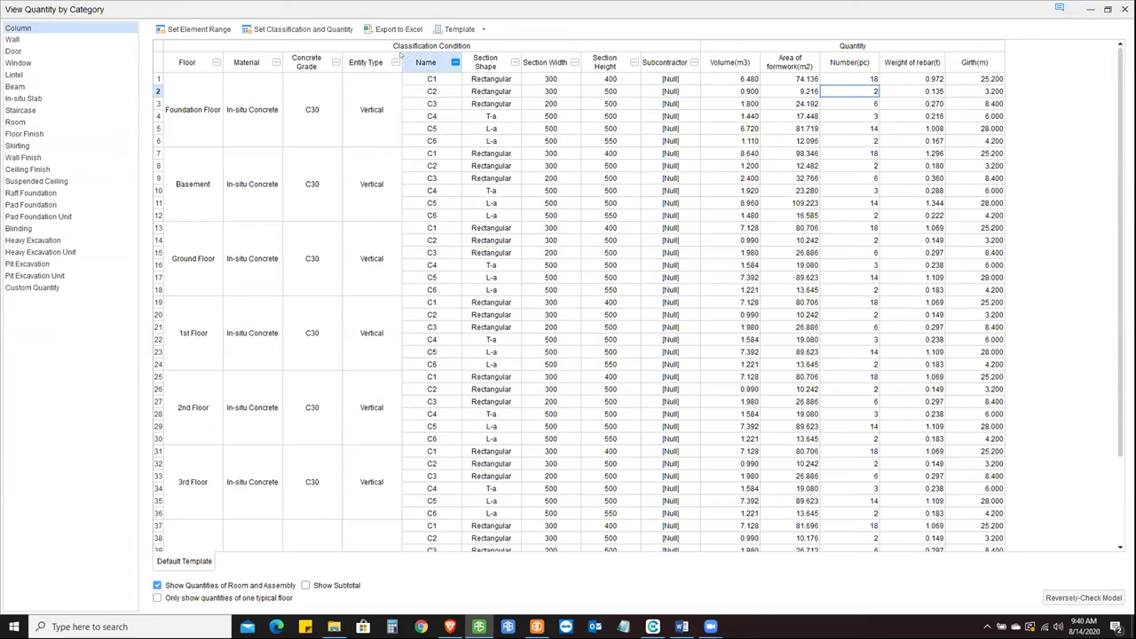
- Remove Section Shape from the column classification conditions and add Remarks
click(300, 29)
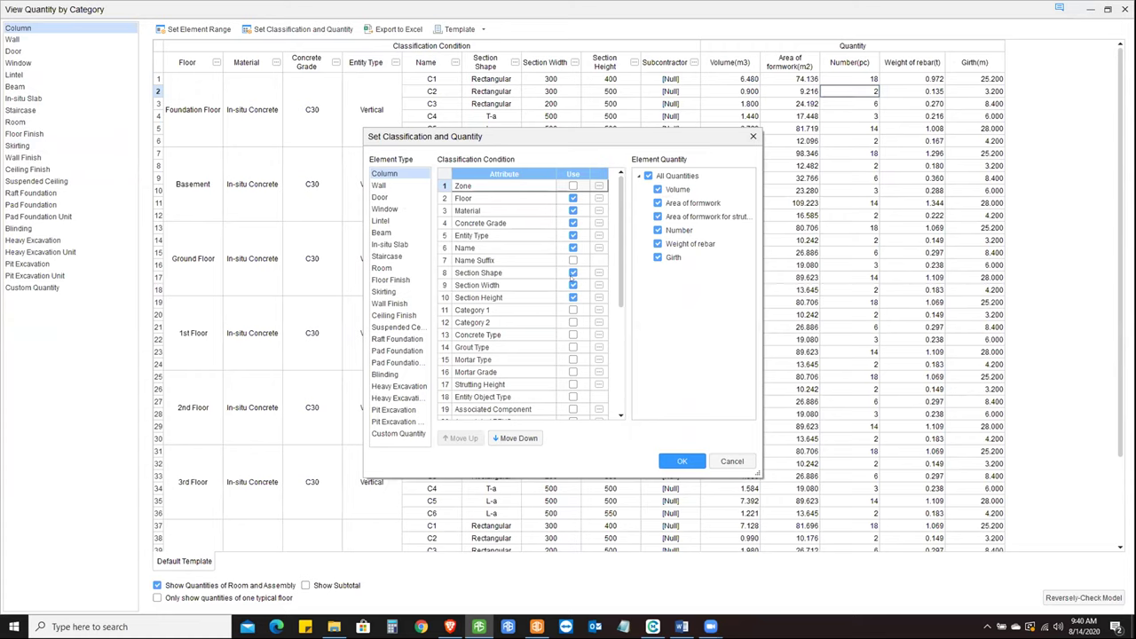
click(573, 273)
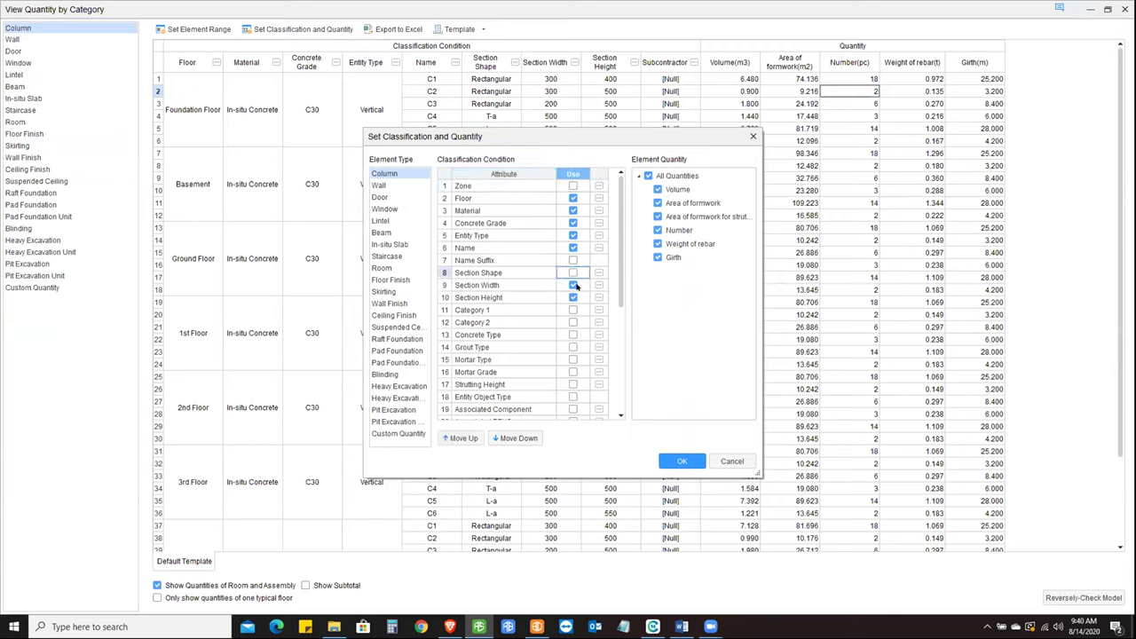
scroll(563, 316, down, 3)
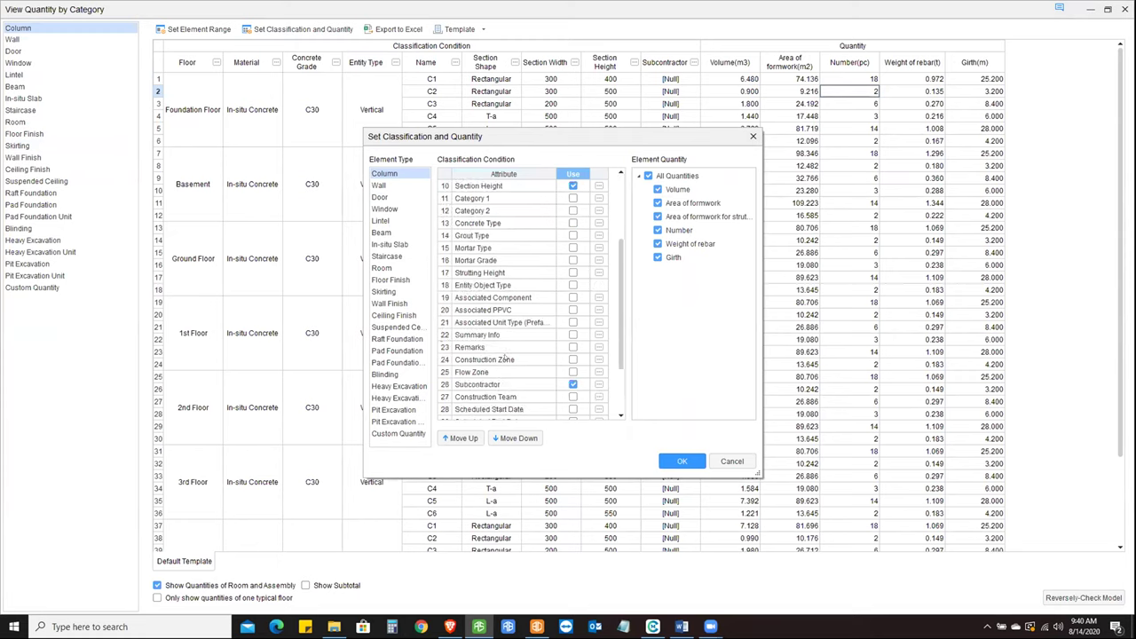
click(572, 347)
click(680, 461)
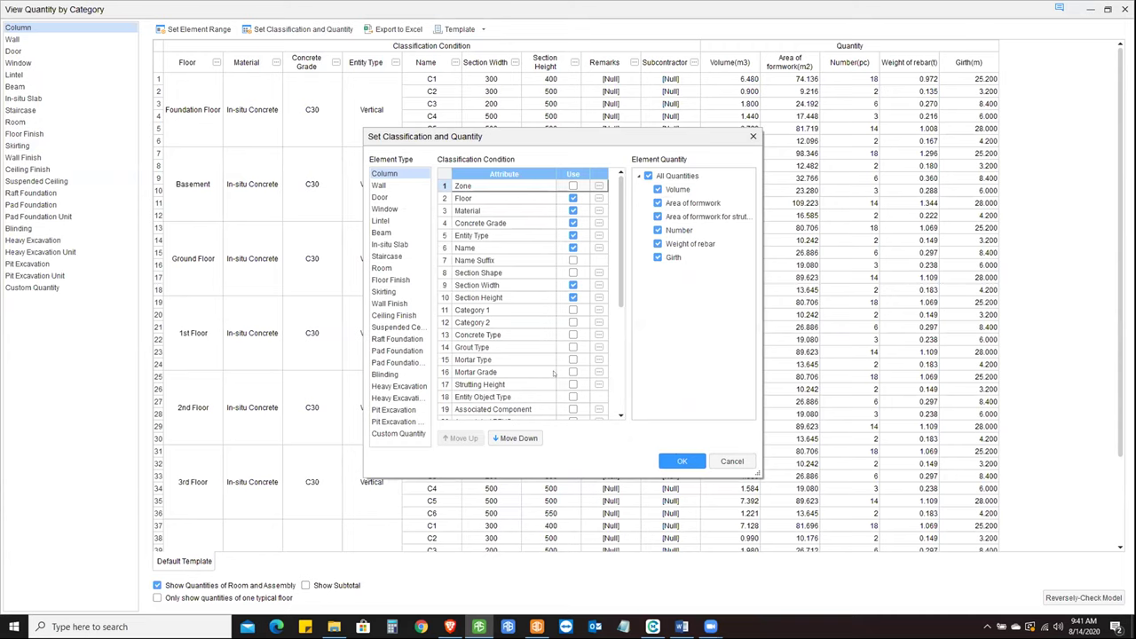
- Leave the classification settings and examine the element range down to the individual columns of the Roof Deck
click(732, 461)
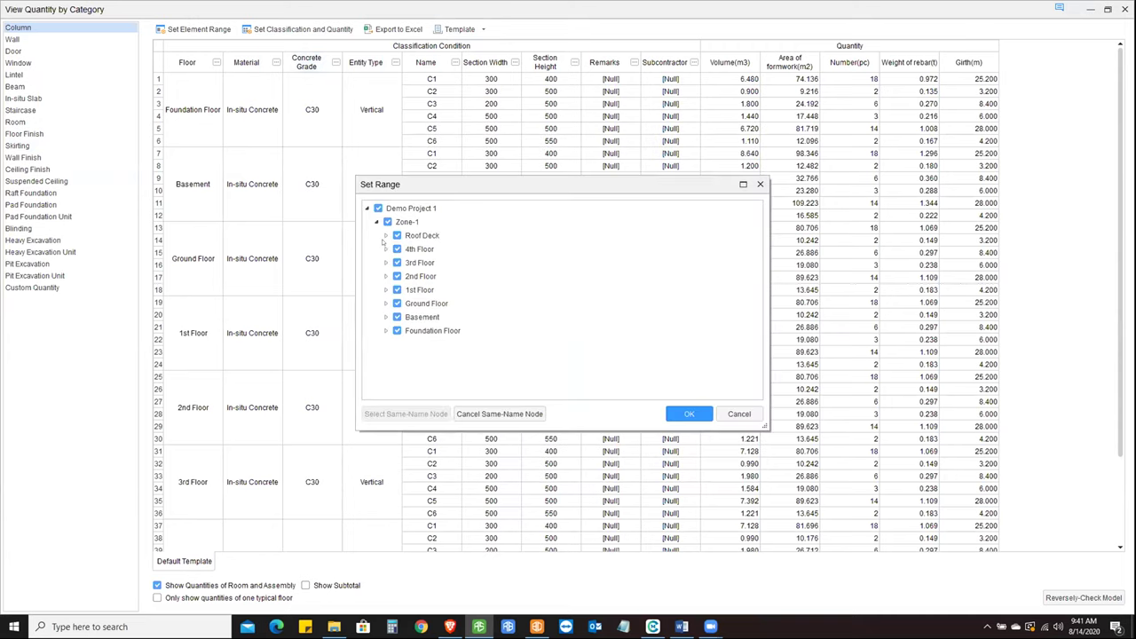
click(386, 236)
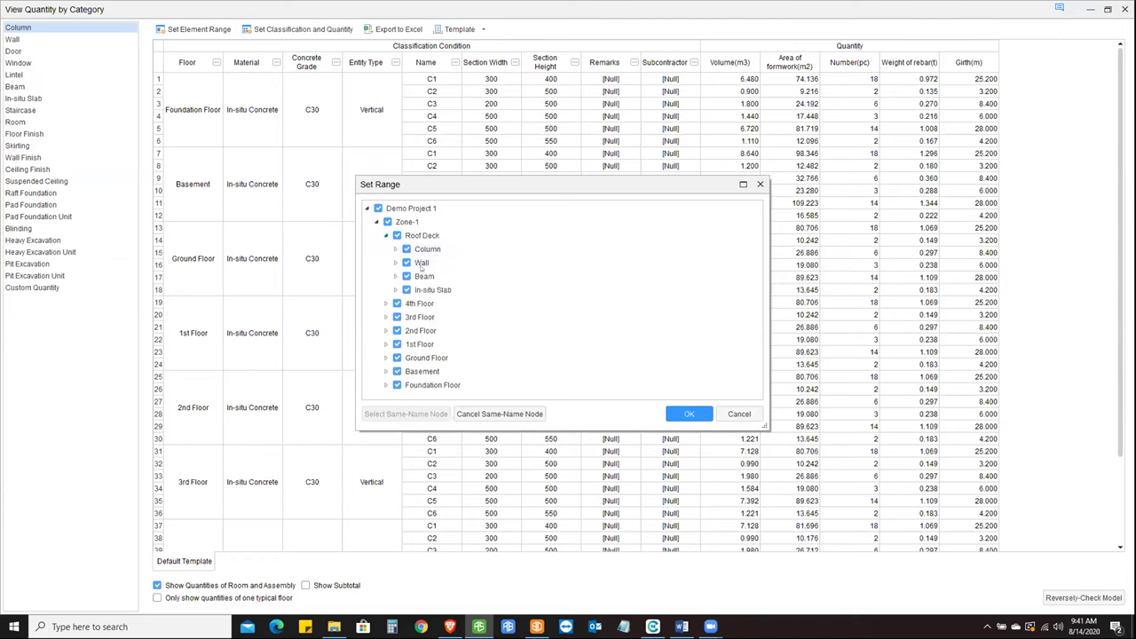
click(396, 250)
click(688, 413)
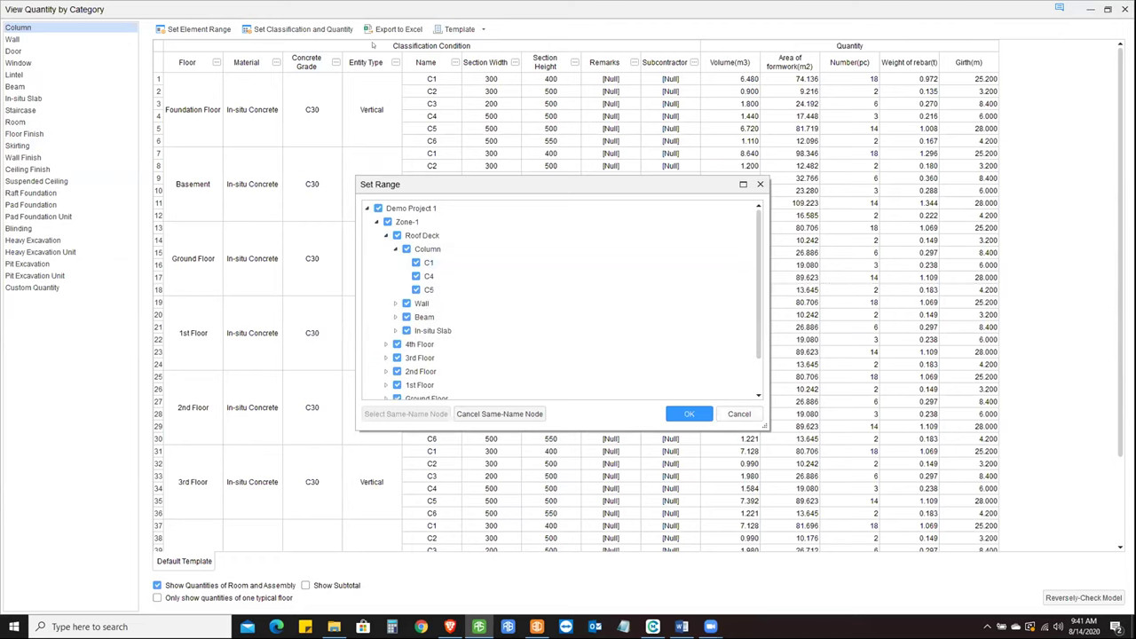
- Leave the element range and examine the column quantities down to the total, showing subtotals and hiding them again
click(380, 32)
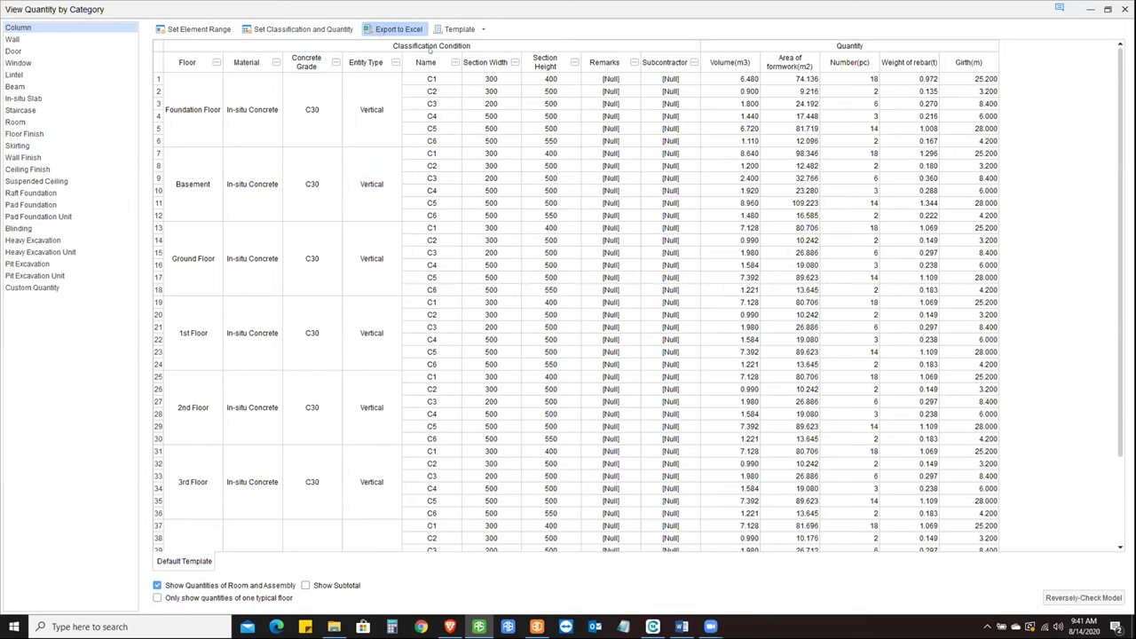
click(484, 30)
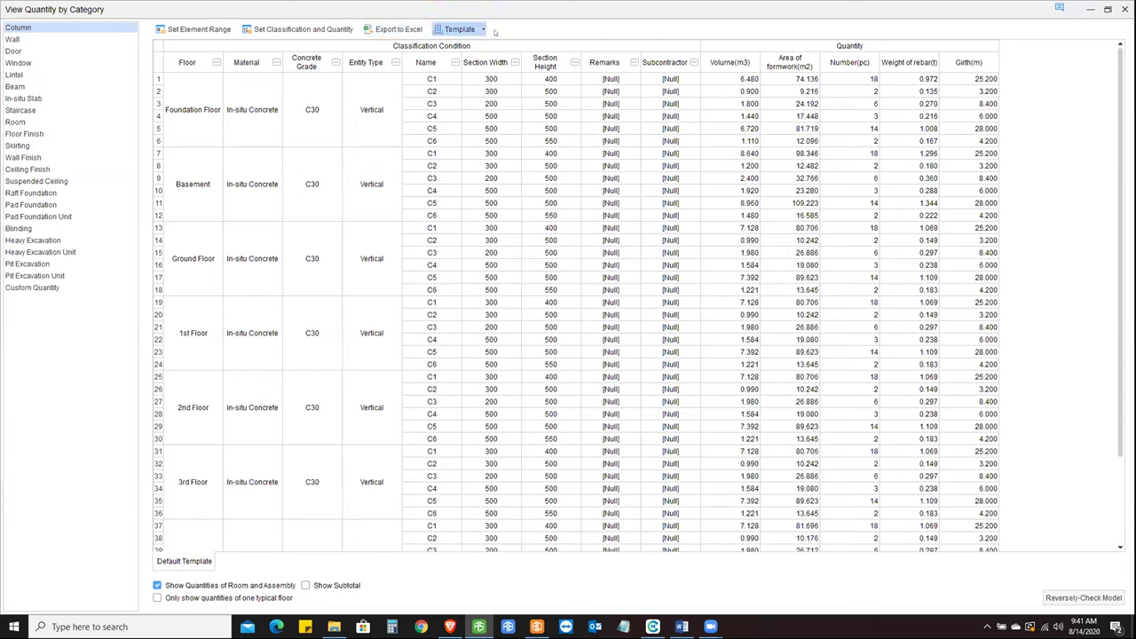
click(484, 32)
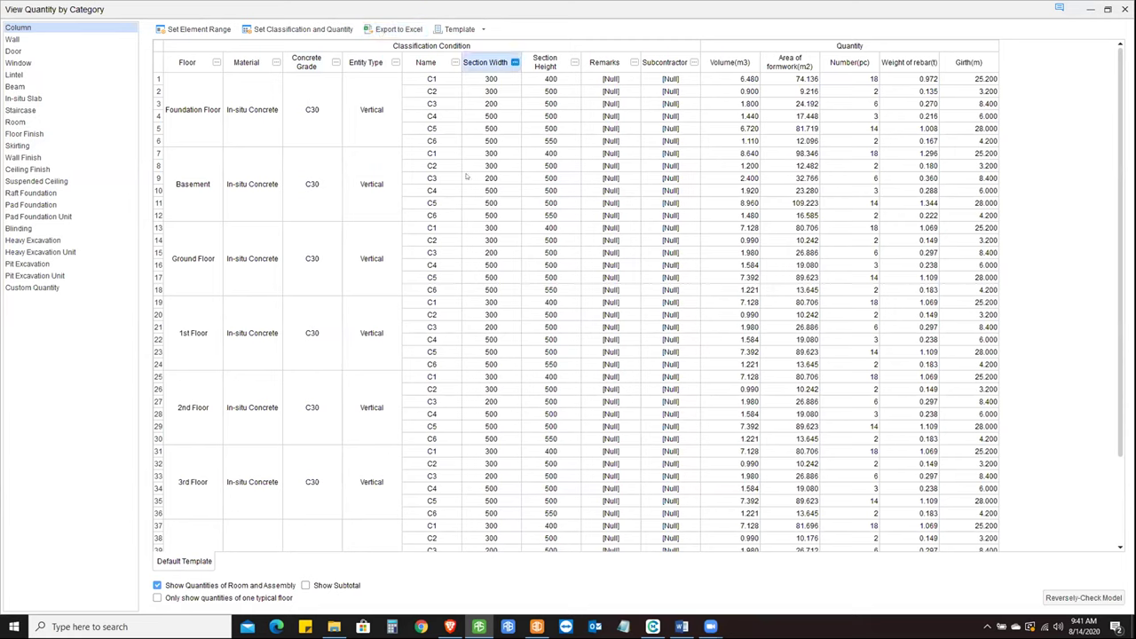
scroll(444, 497, down, 3)
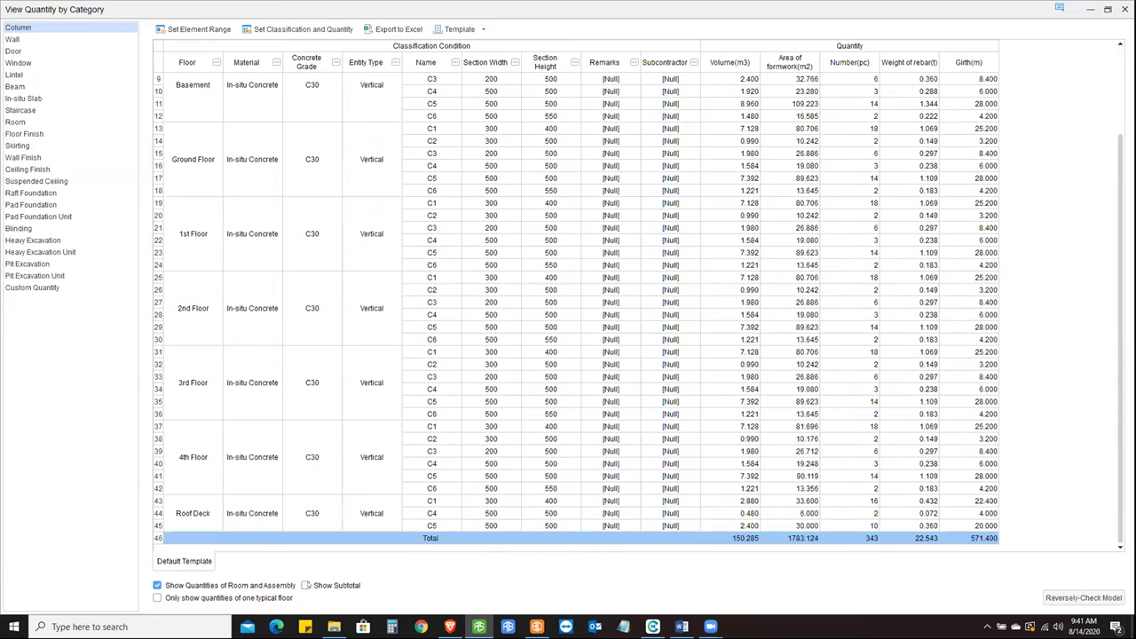
click(305, 585)
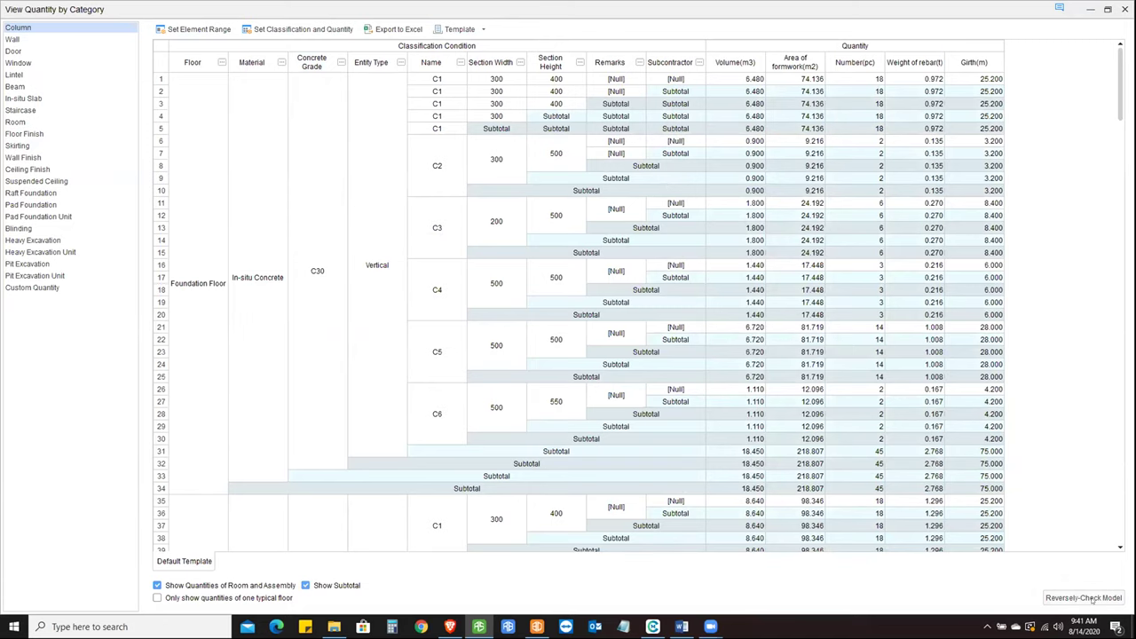
click(305, 585)
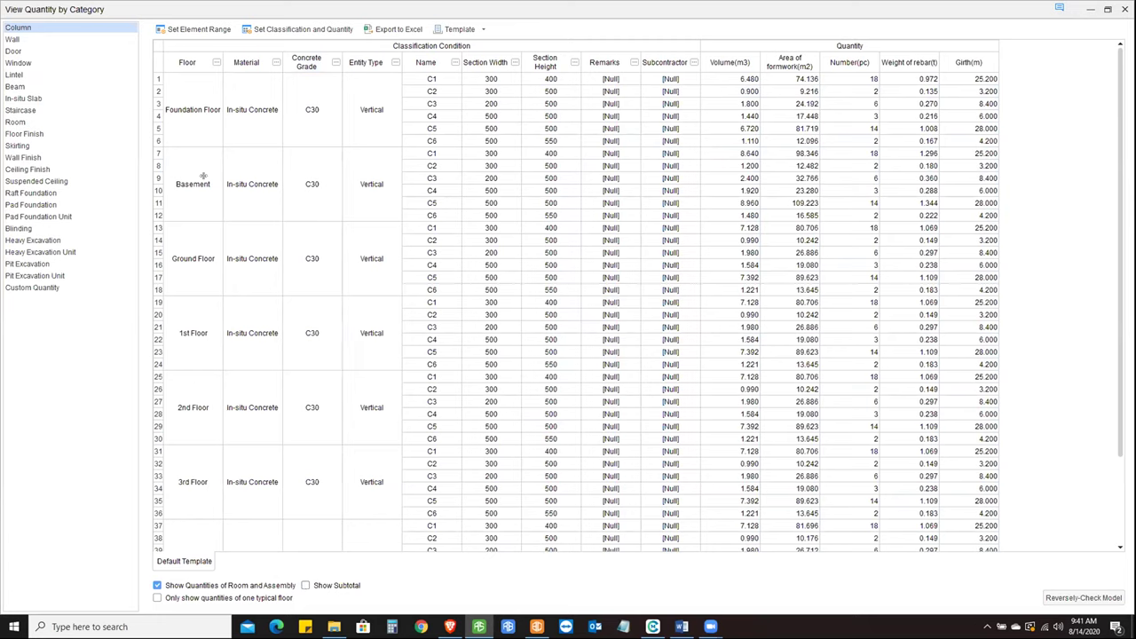
- Reverse-check the volume of the Ground Floor C1 columns in the model and show the current floor in a tilted 3D view
click(200, 267)
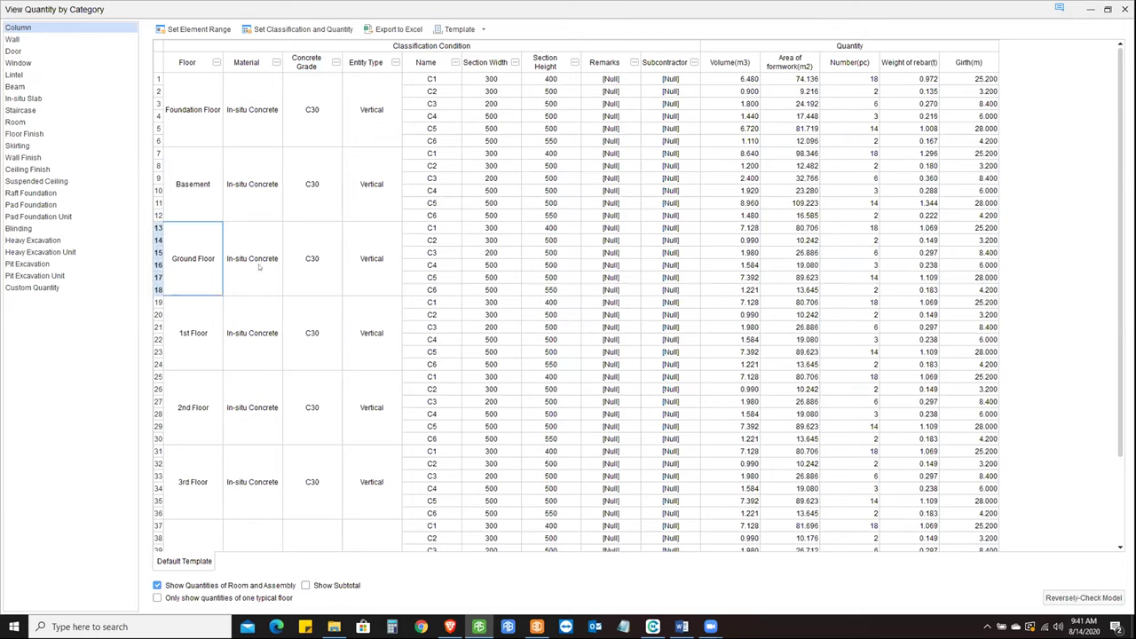
click(744, 228)
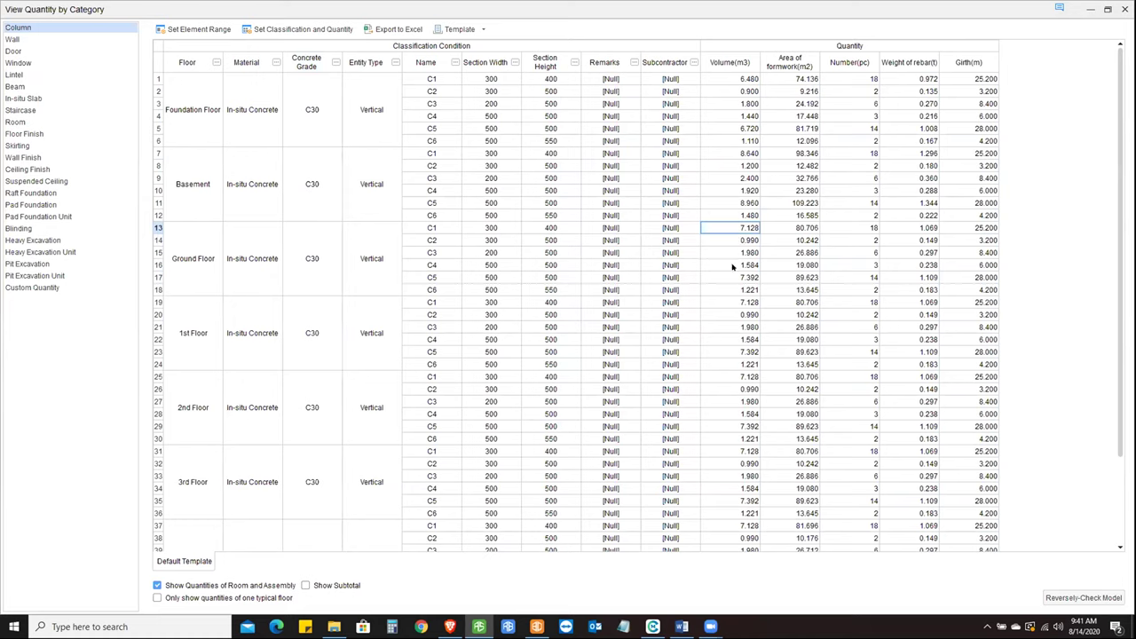
click(1059, 600)
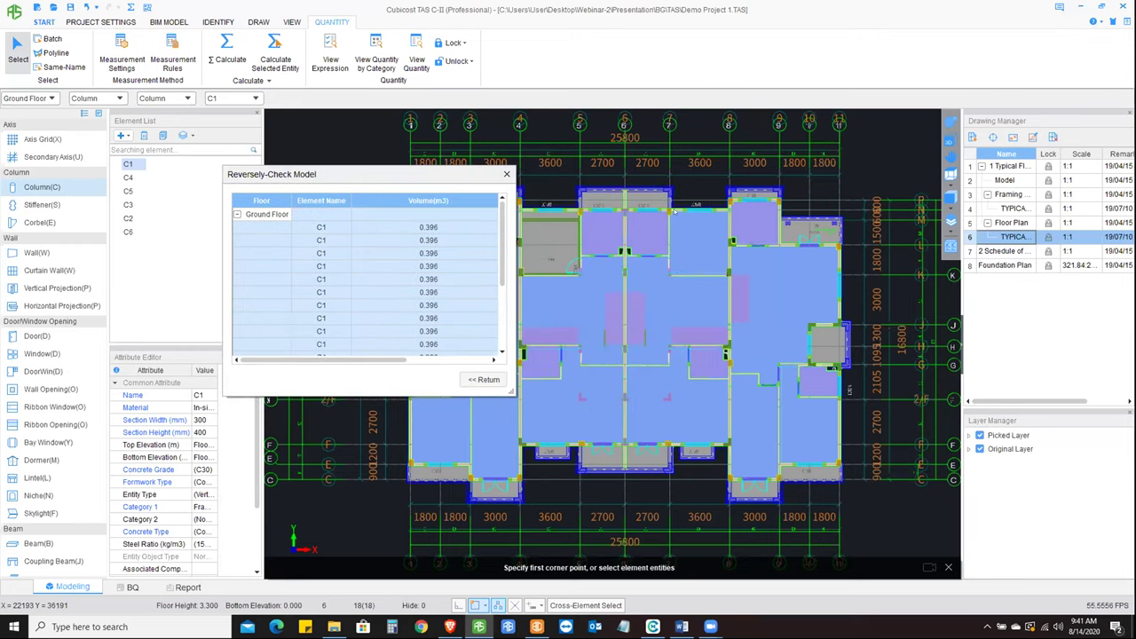
click(950, 221)
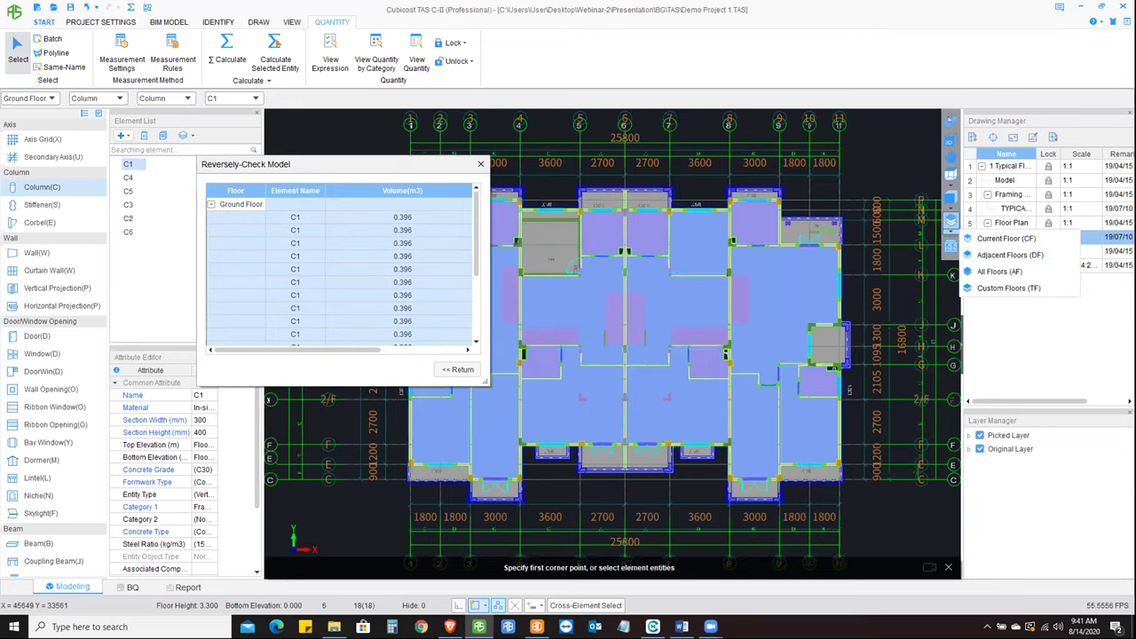
click(1006, 238)
drag(624, 461, 624, 307)
scroll(624, 307, up, 3)
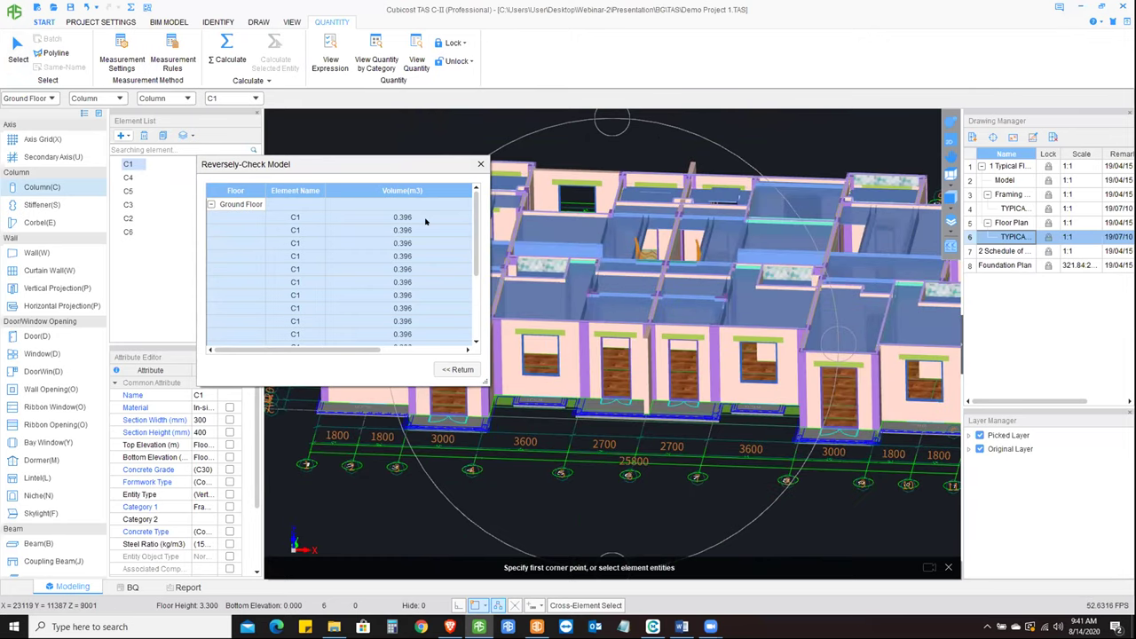
- Locate several individual C1 columns from the reverse-check list in the model and close the quantities by category
click(374, 222)
drag(399, 160, 328, 149)
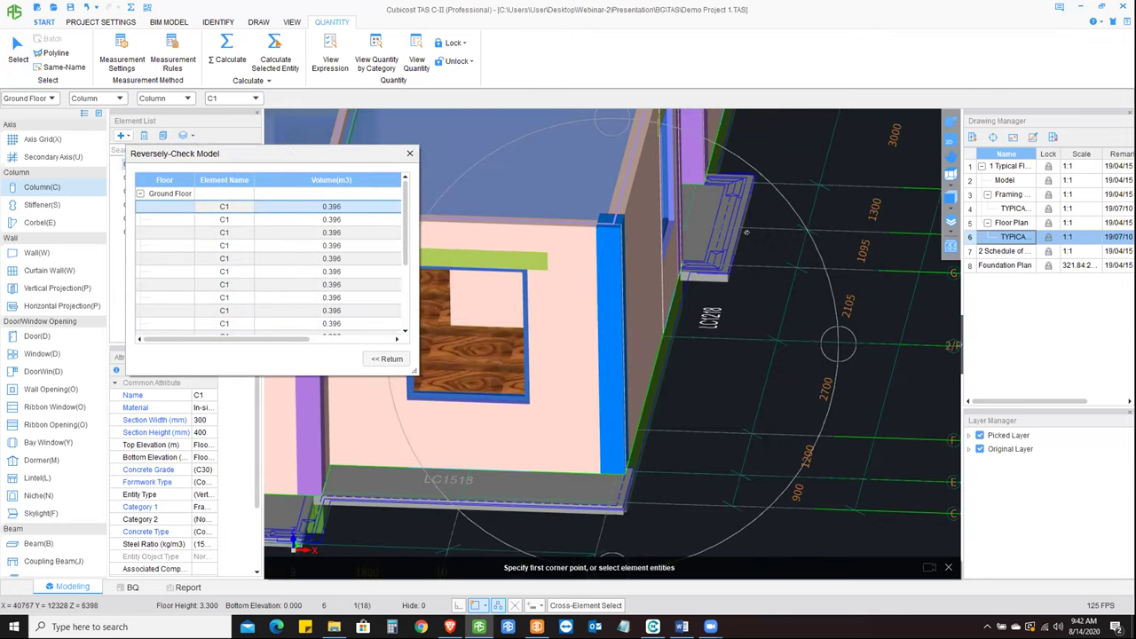
click(218, 219)
click(217, 245)
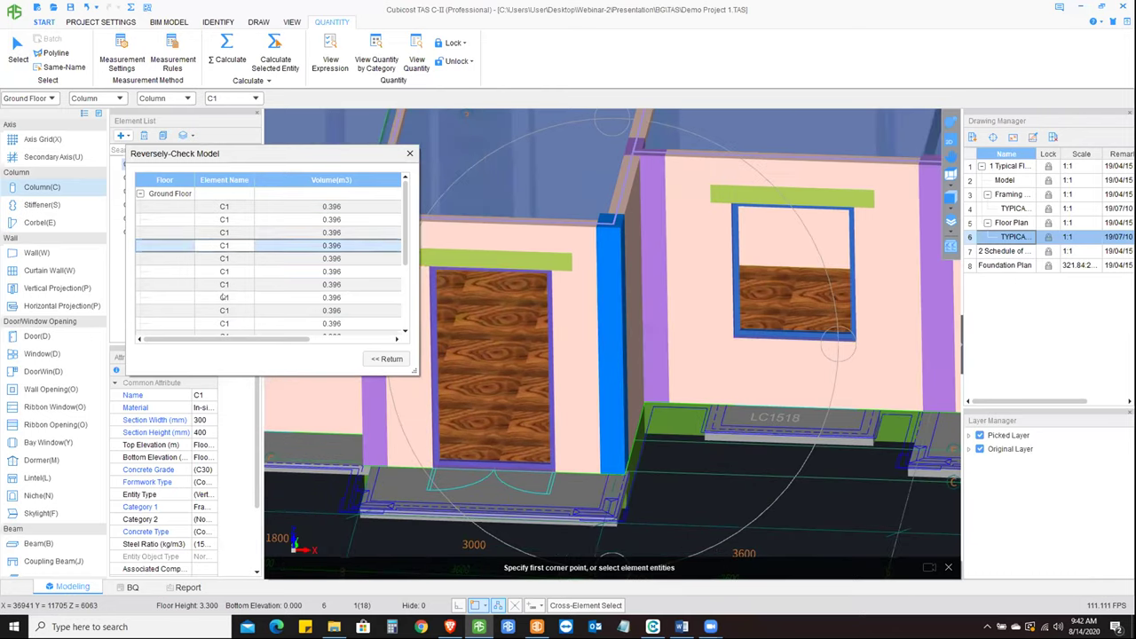
click(218, 271)
click(220, 297)
click(220, 310)
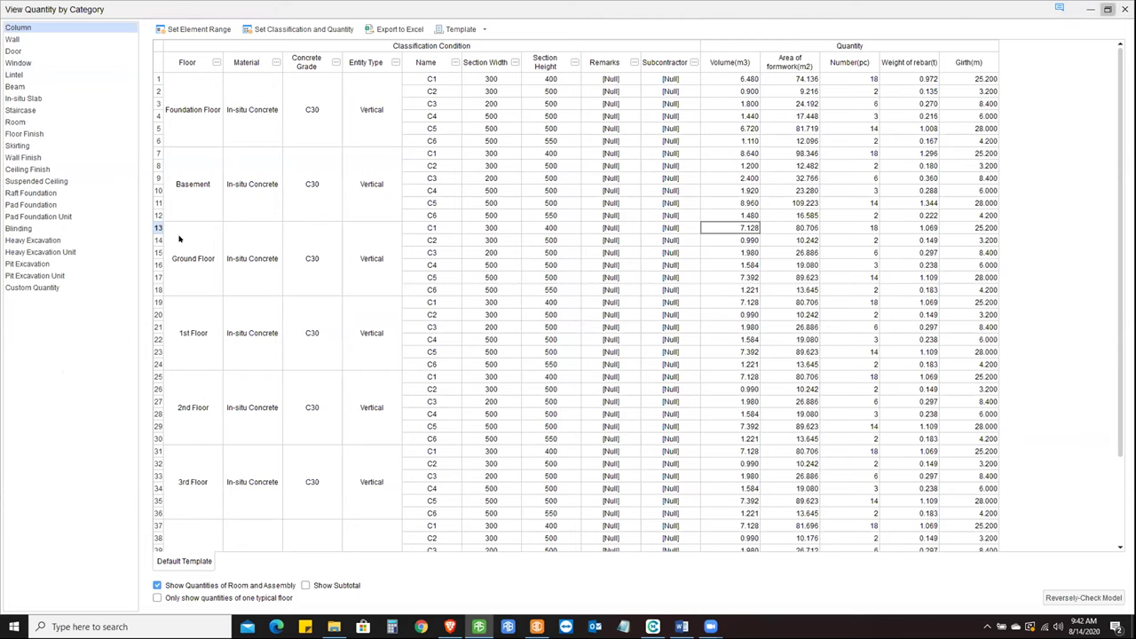
key(super+Down)
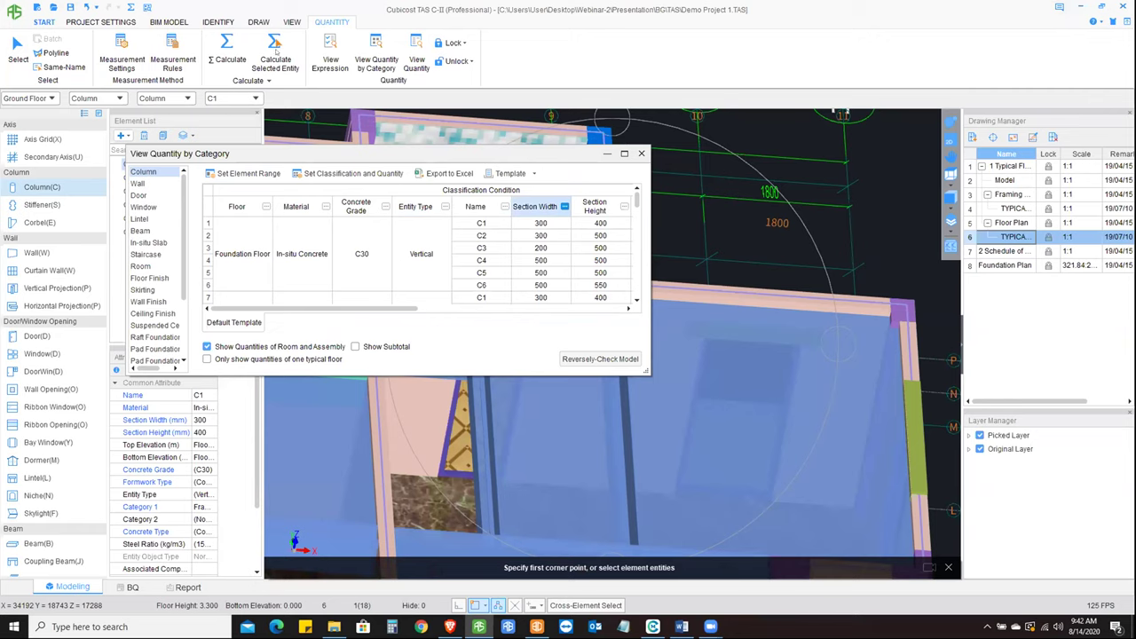
click(641, 153)
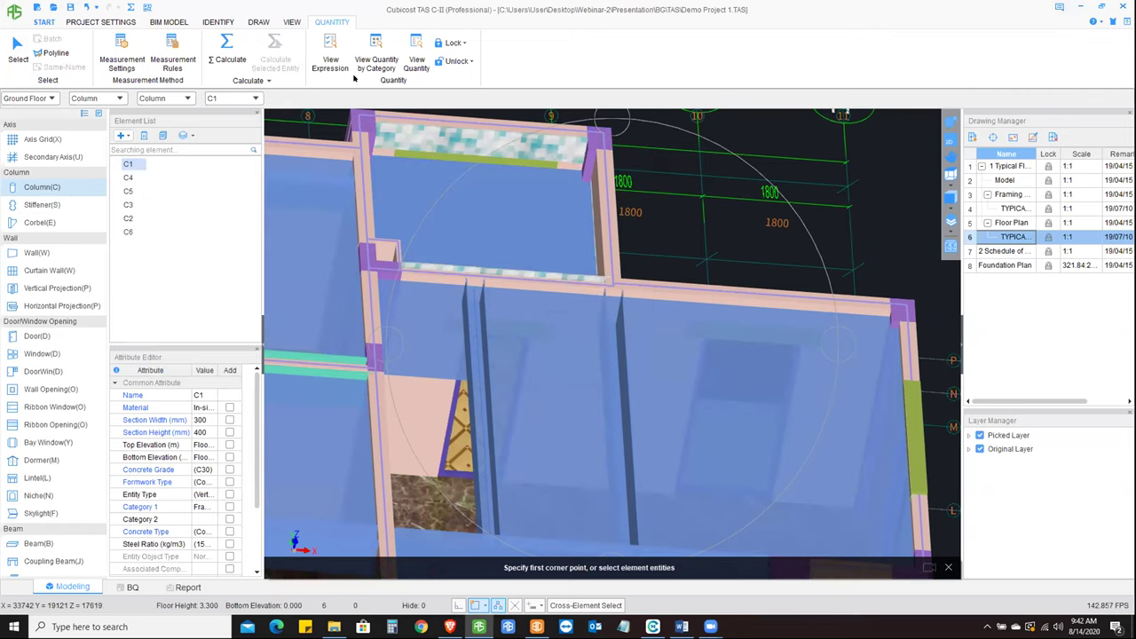
- View the element entity quantity of the single C1 column on axis 4 at the front of the Ground Floor in a maximised window
click(417, 62)
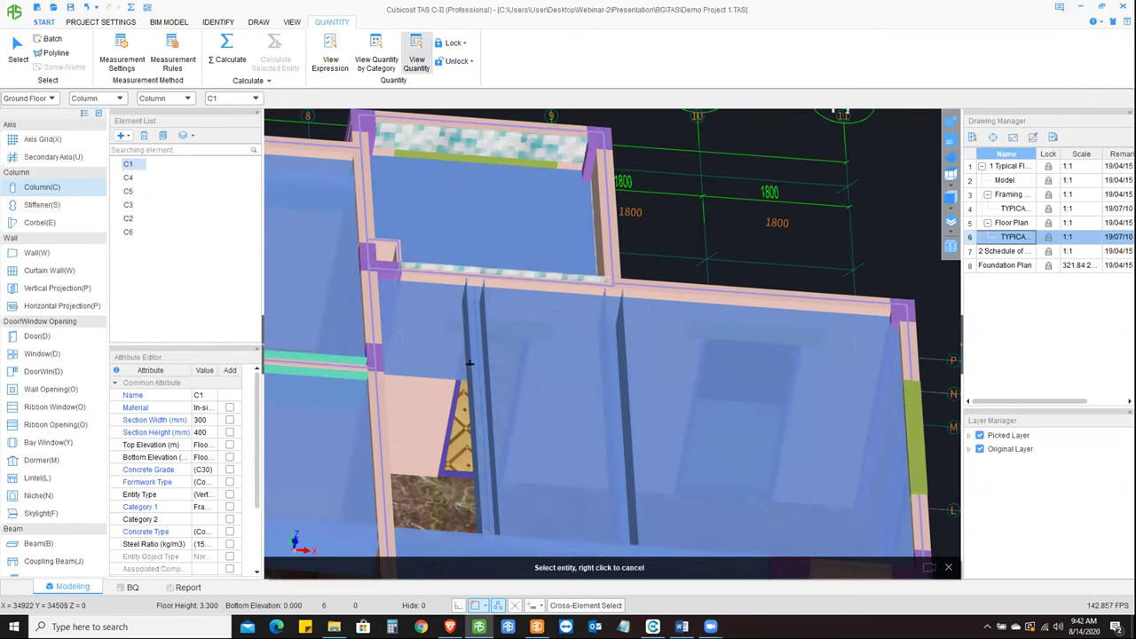
scroll(461, 243, down, 4)
middle_drag(468, 347, 414, 309)
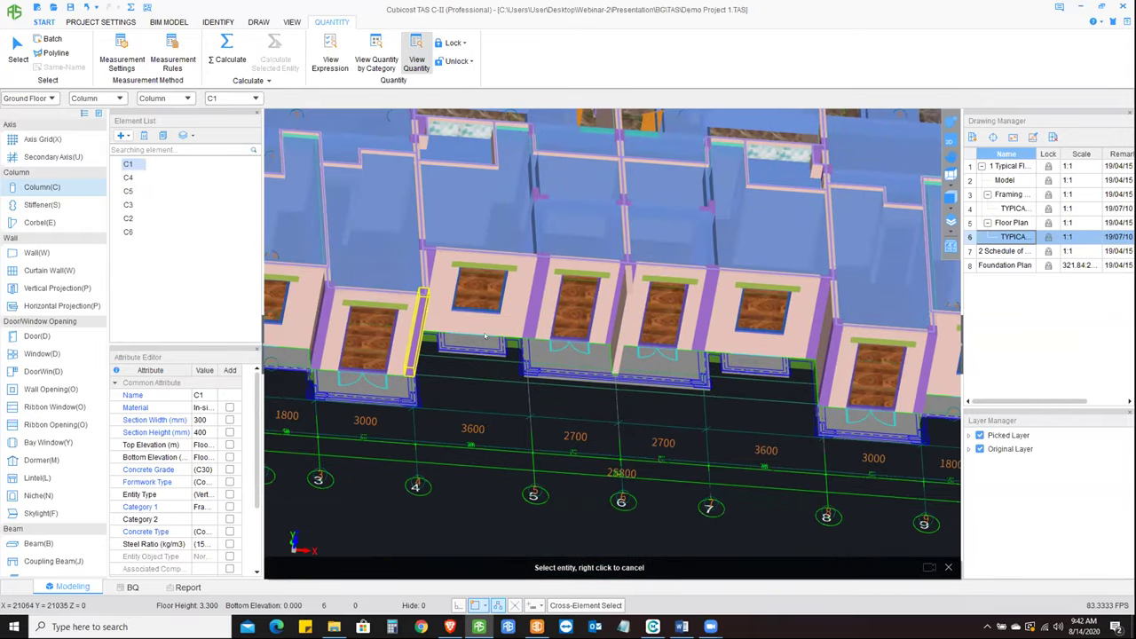
click(421, 309)
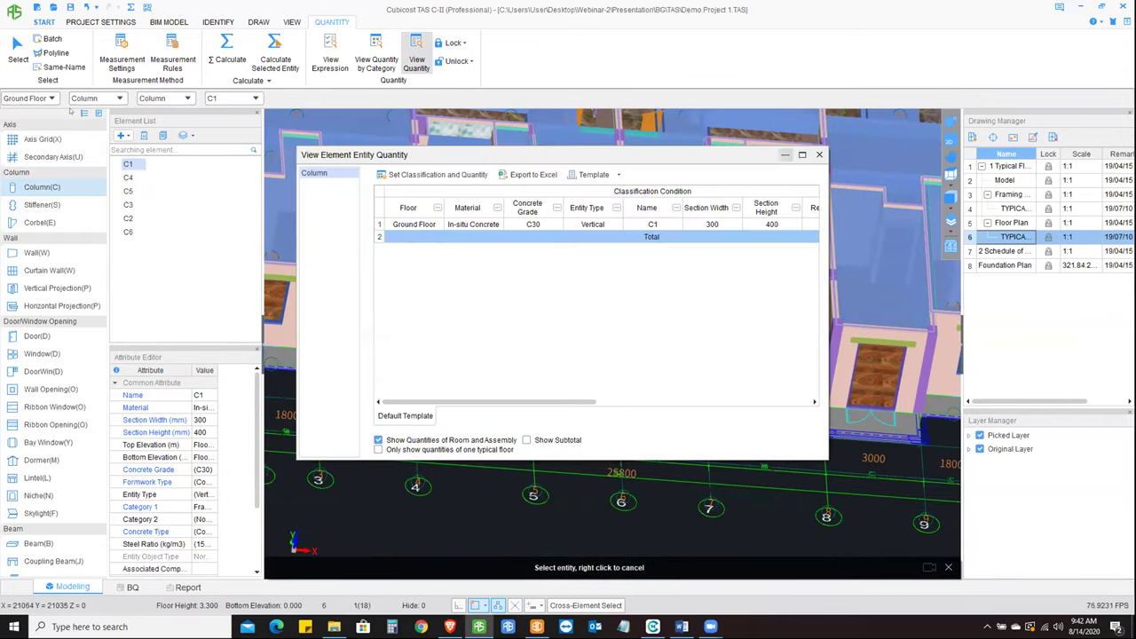
click(801, 154)
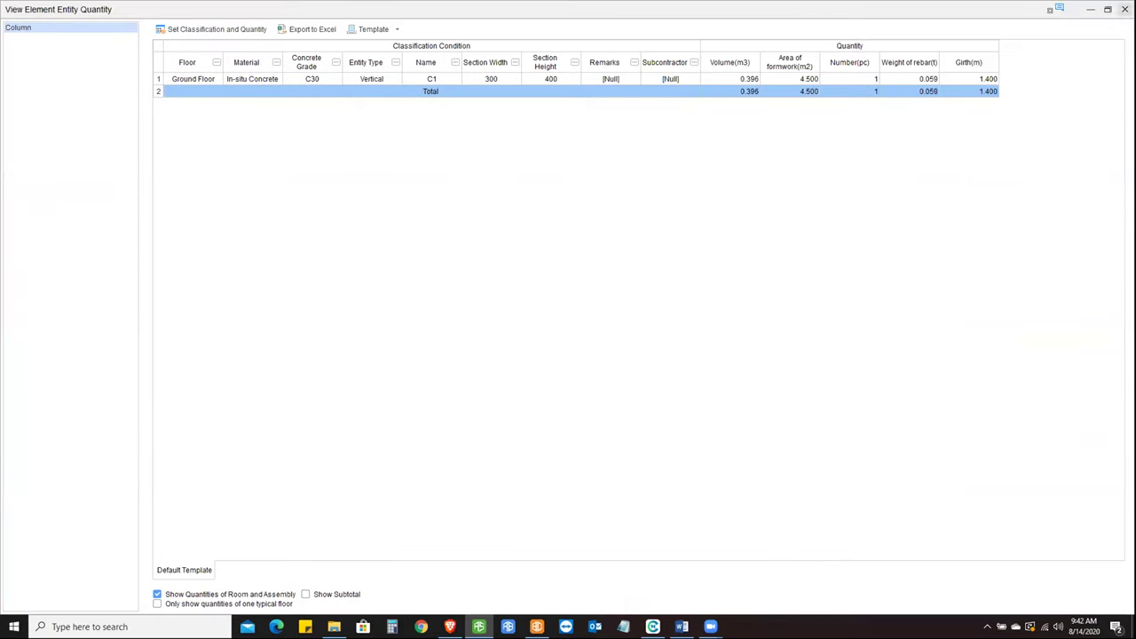
key(super+Down)
- View the quantity expression of the front MSwall-200 wall between axes 4 and 8 and examine its volume calculation
click(330, 71)
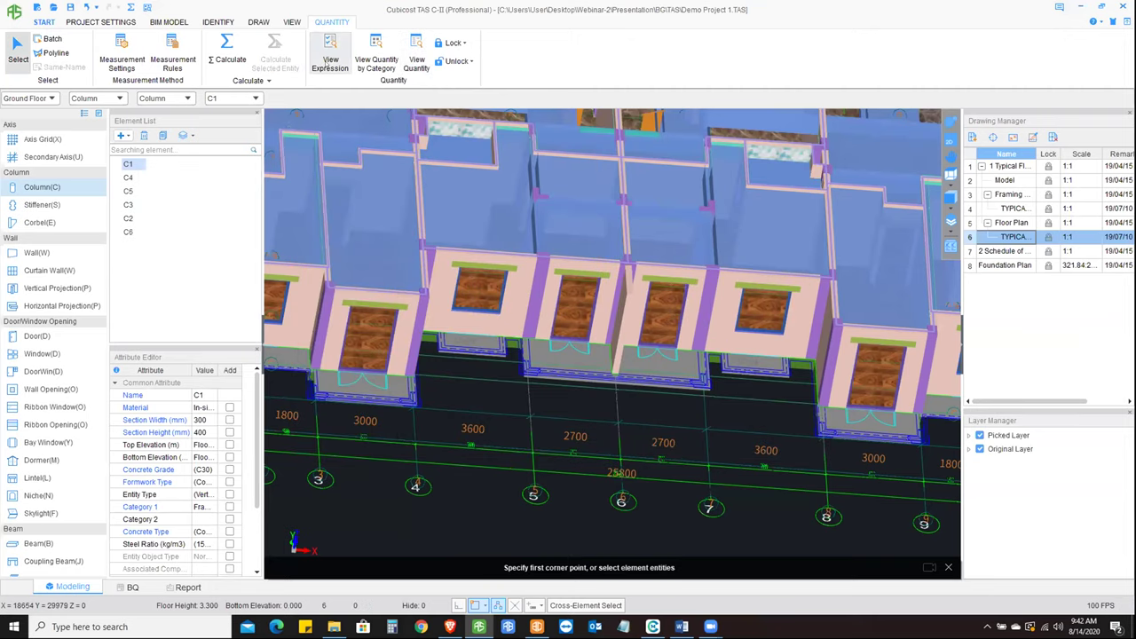
click(329, 64)
shift+middle_drag(548, 308, 598, 263)
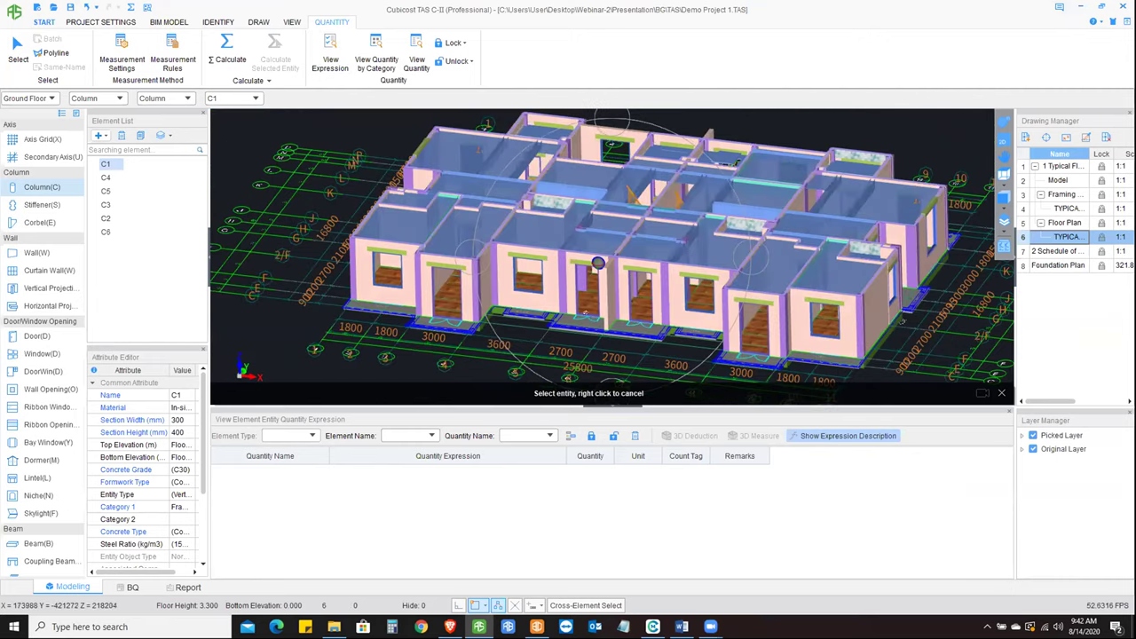
scroll(598, 263, up, 3)
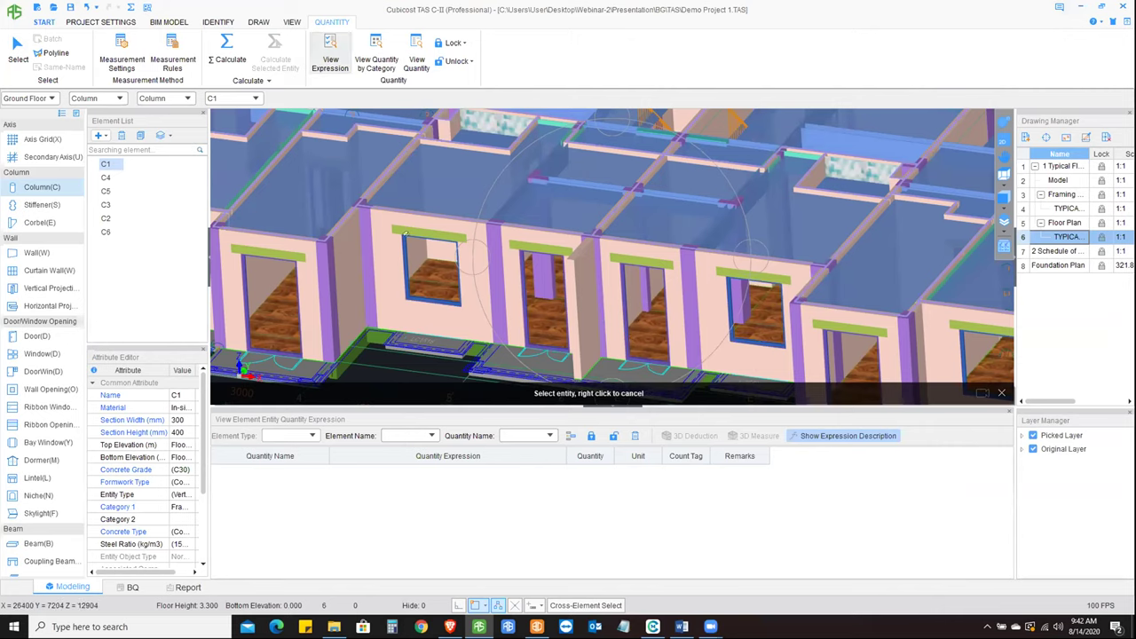
click(30, 252)
click(489, 329)
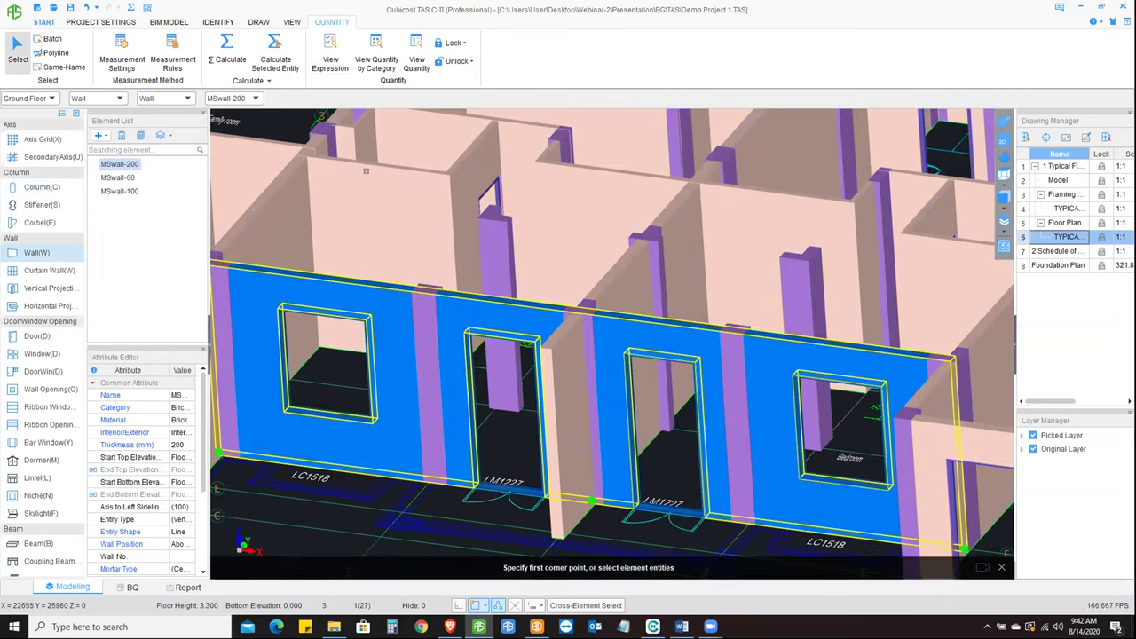
click(329, 55)
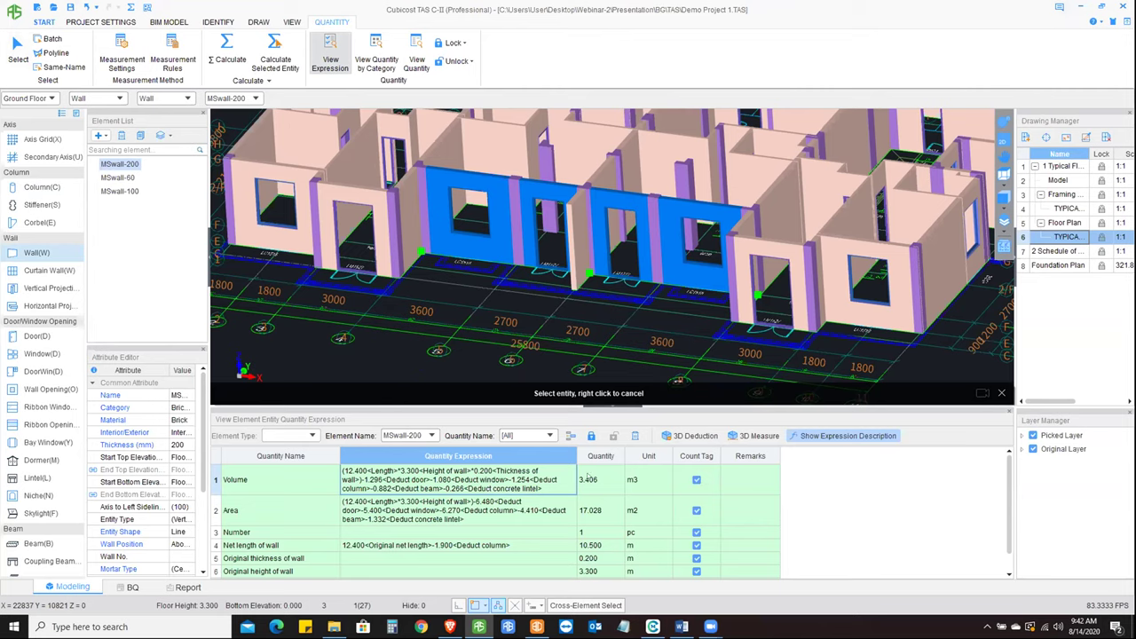
click(606, 479)
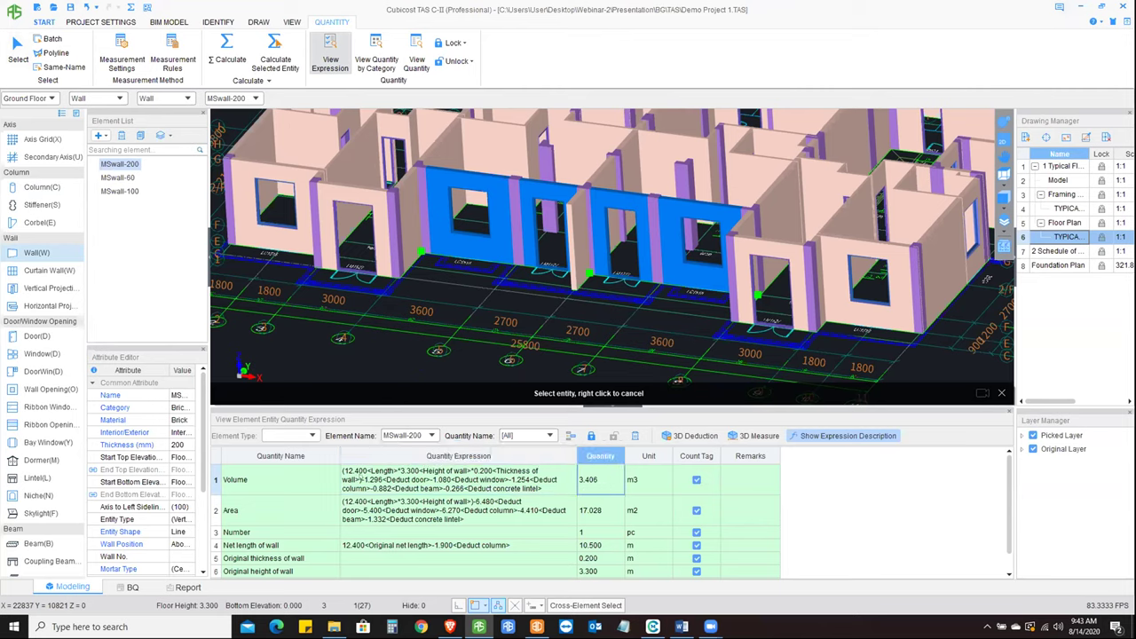
click(351, 478)
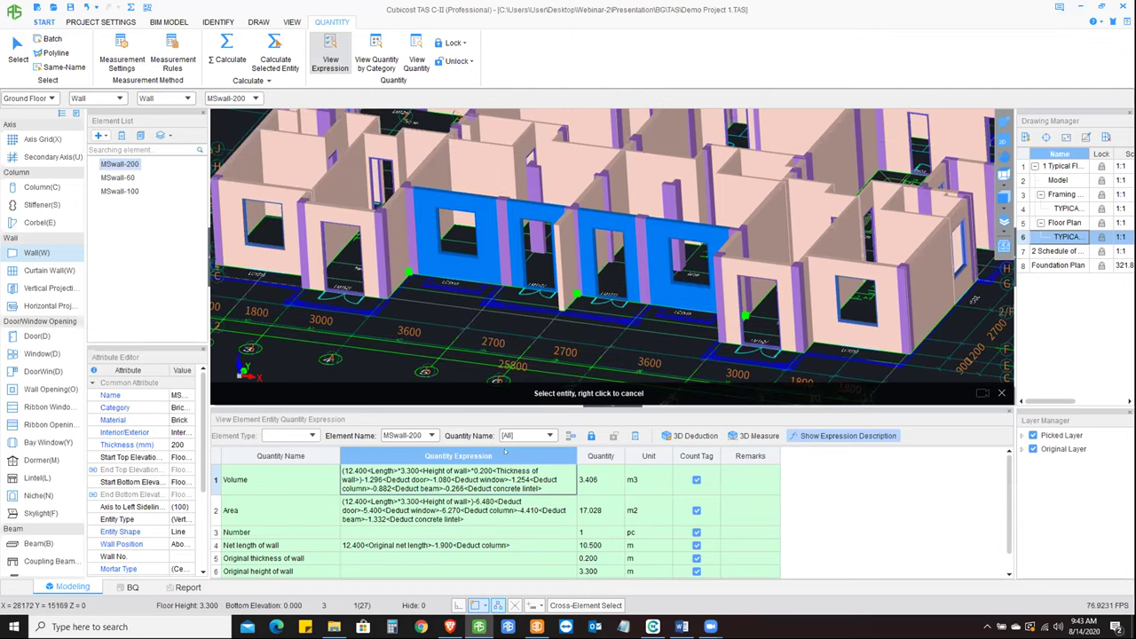
- Open the wall's 3D deduction drawing in a maximised window and view the original quantity of its area in 3D
click(685, 437)
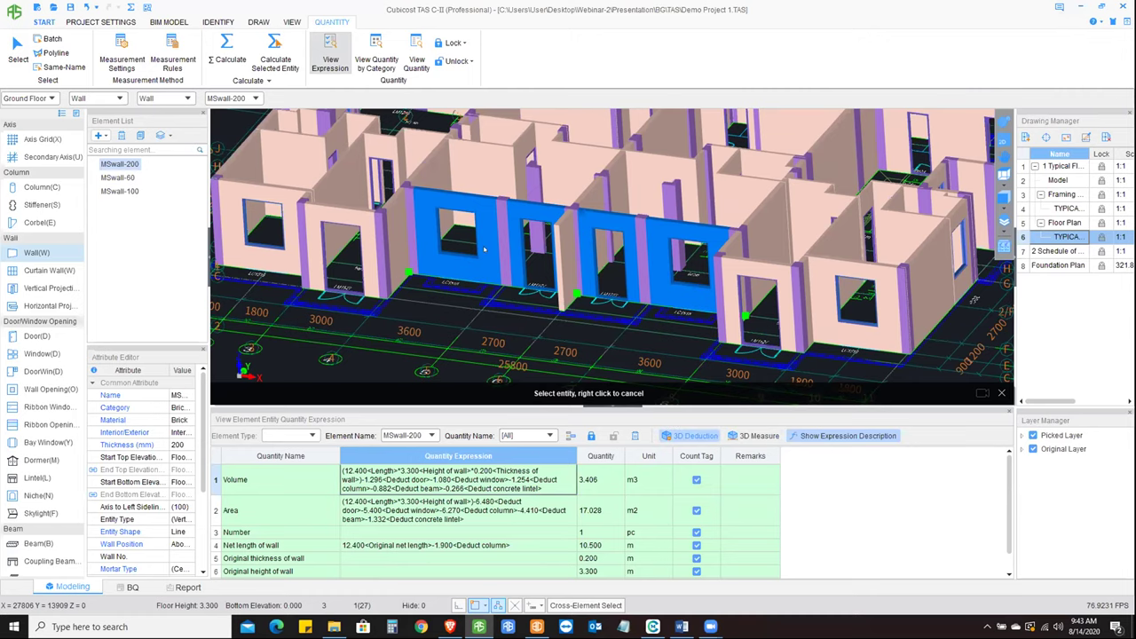
click(484, 250)
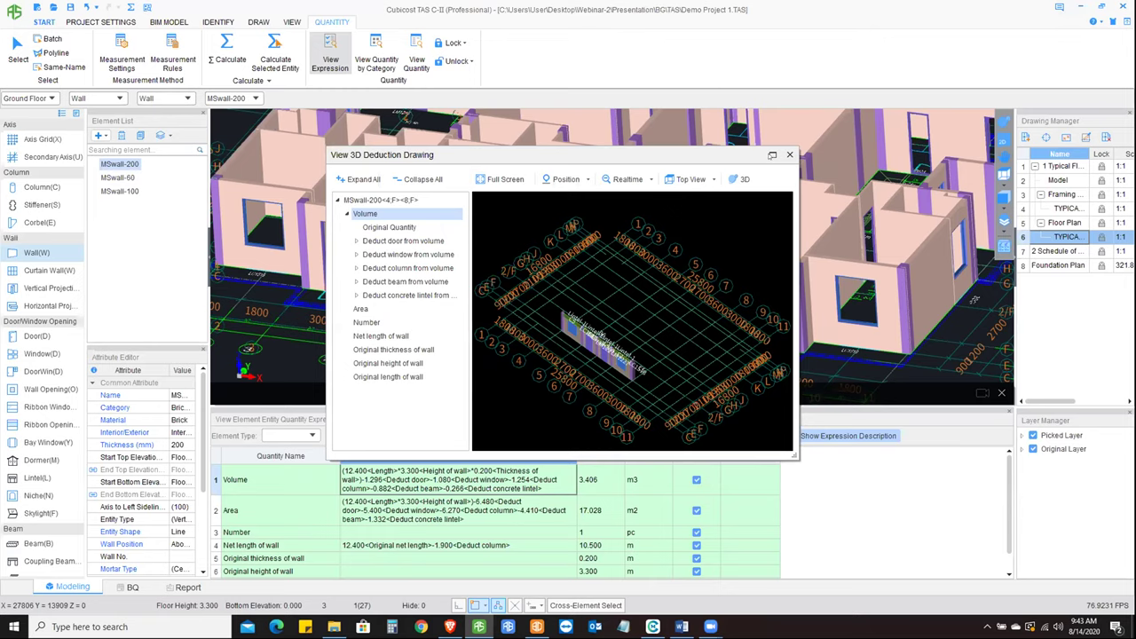
click(772, 155)
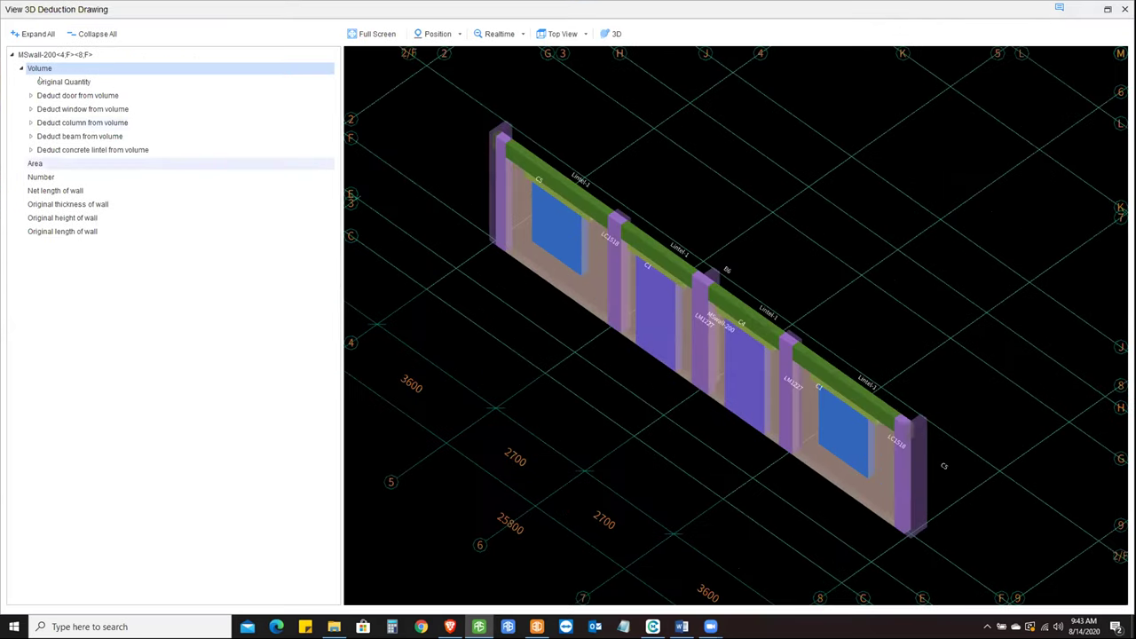
click(35, 163)
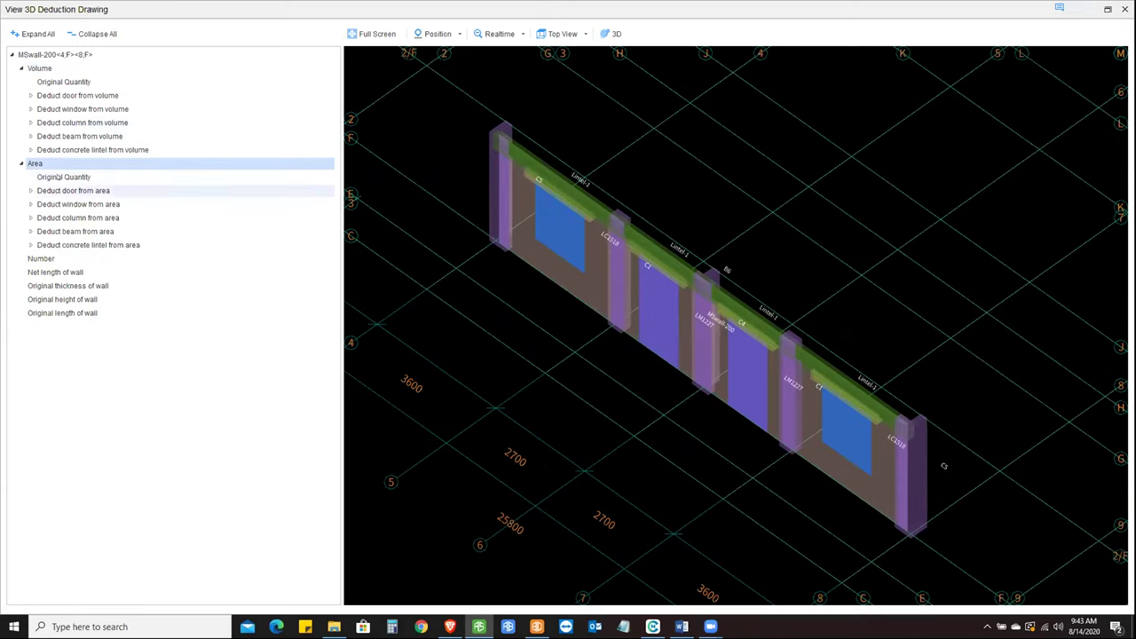
click(56, 176)
click(612, 33)
drag(488, 337, 145, 208)
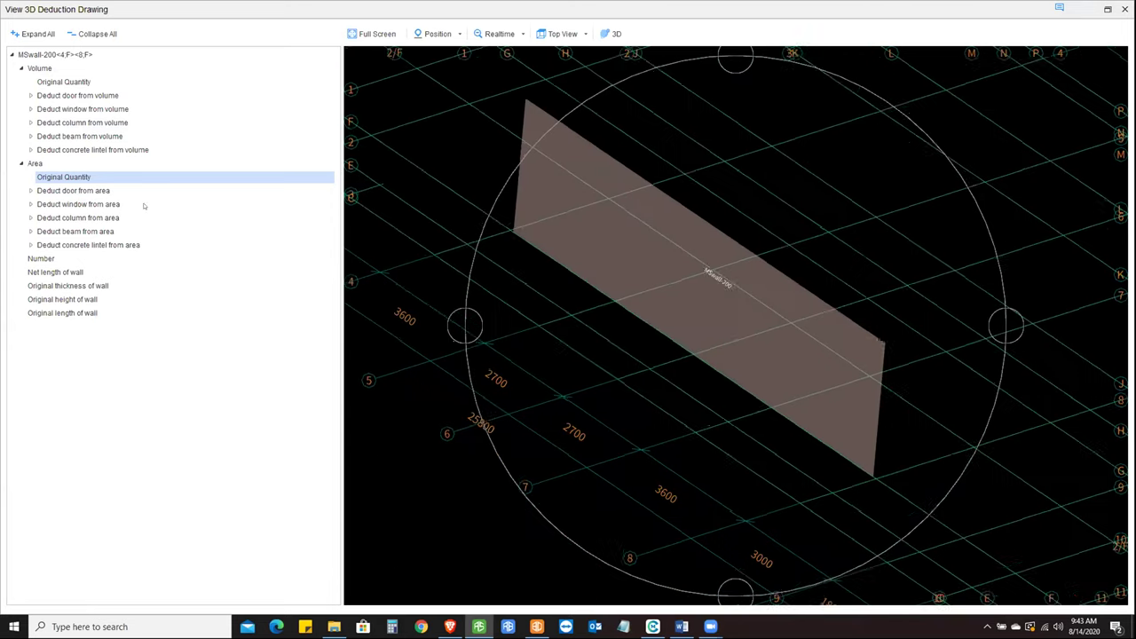
- View the individual door, window and column deductions from the MSwall-200 wall's area in the 3D deduction drawing
click(29, 191)
click(53, 205)
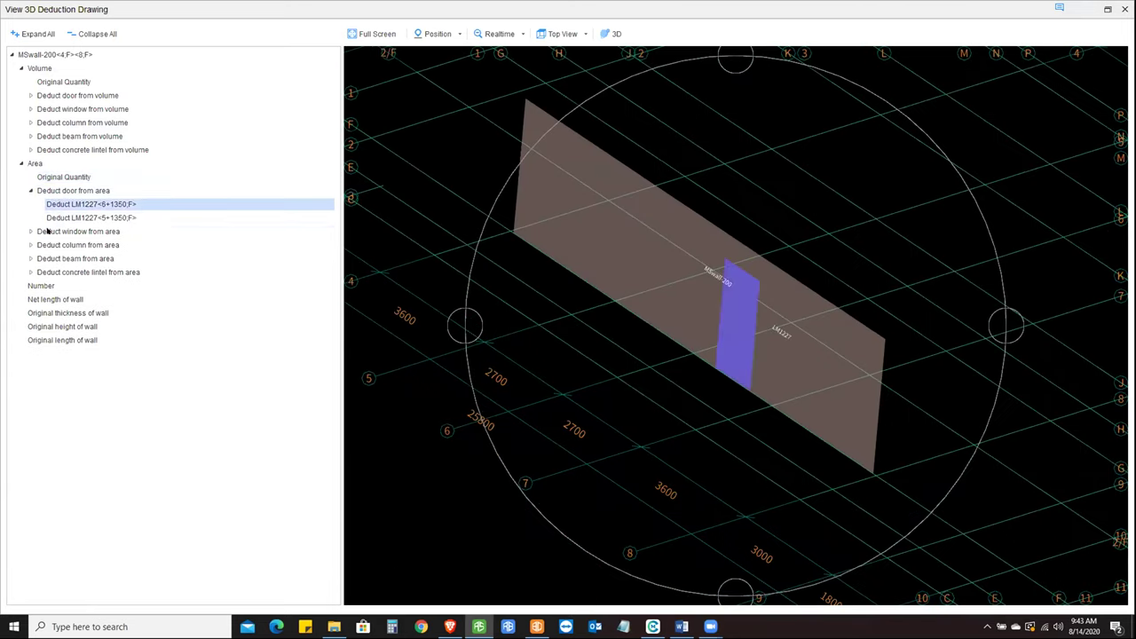
click(53, 217)
click(31, 231)
click(71, 258)
click(31, 272)
click(71, 312)
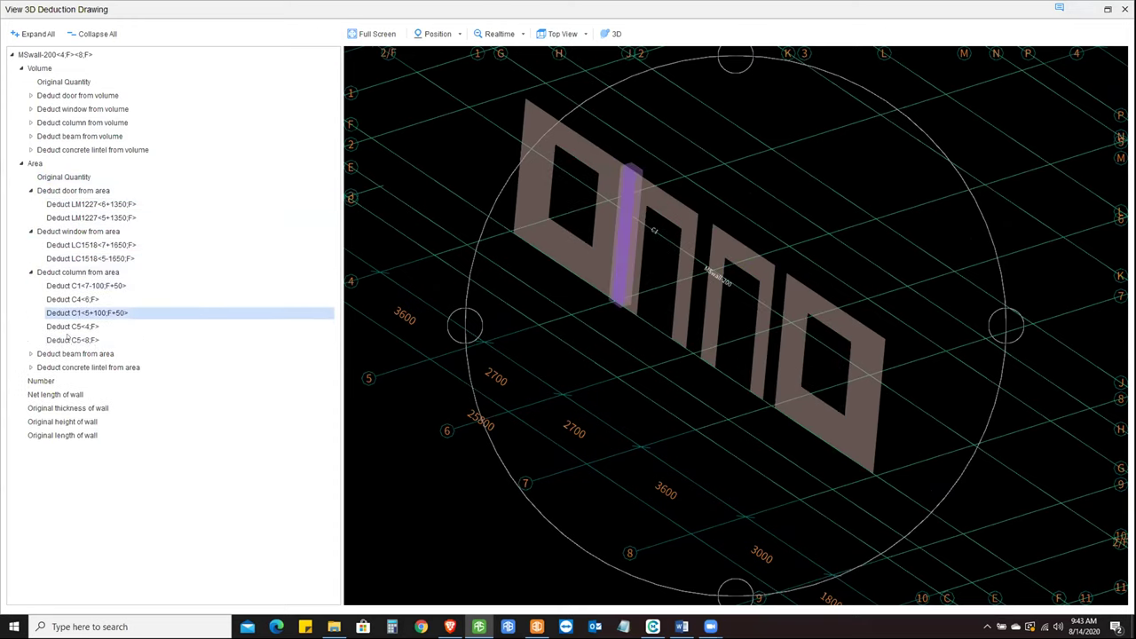
click(71, 340)
- View the beam and concrete lintel deductions from the wall's area in 3D and close the deduction drawing
click(31, 354)
click(80, 367)
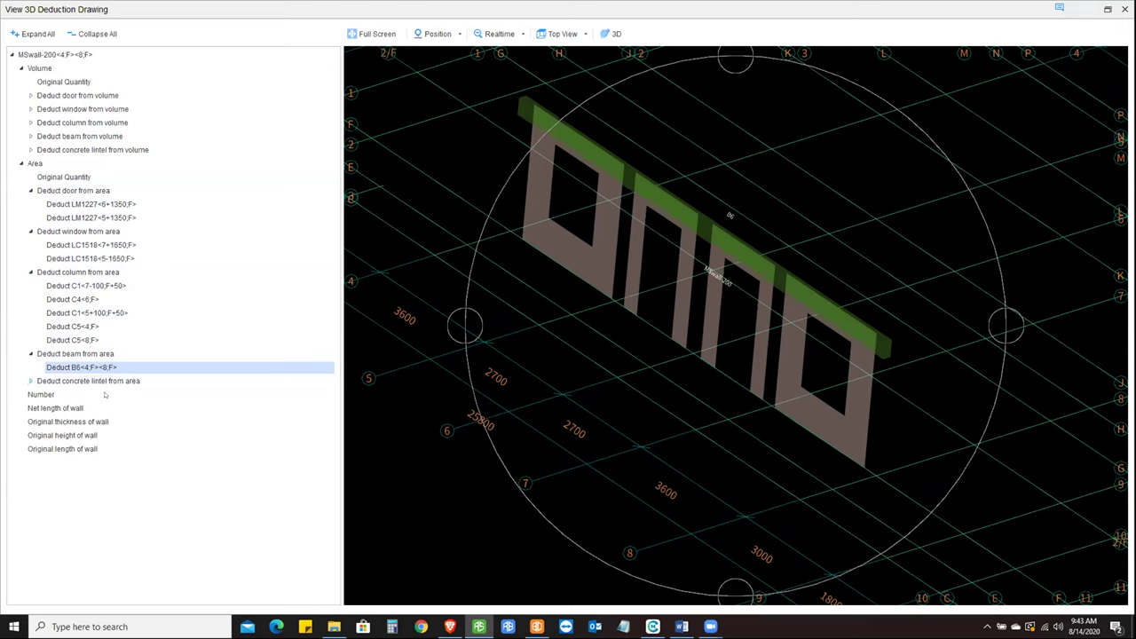
click(31, 380)
click(105, 422)
click(107, 435)
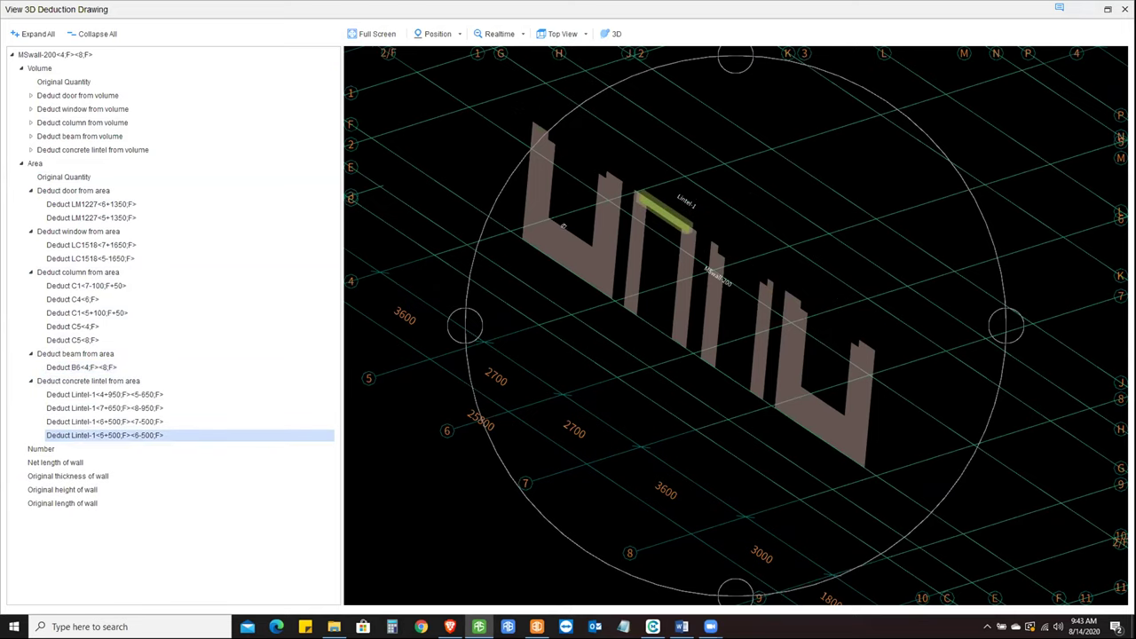
drag(546, 215, 641, 329)
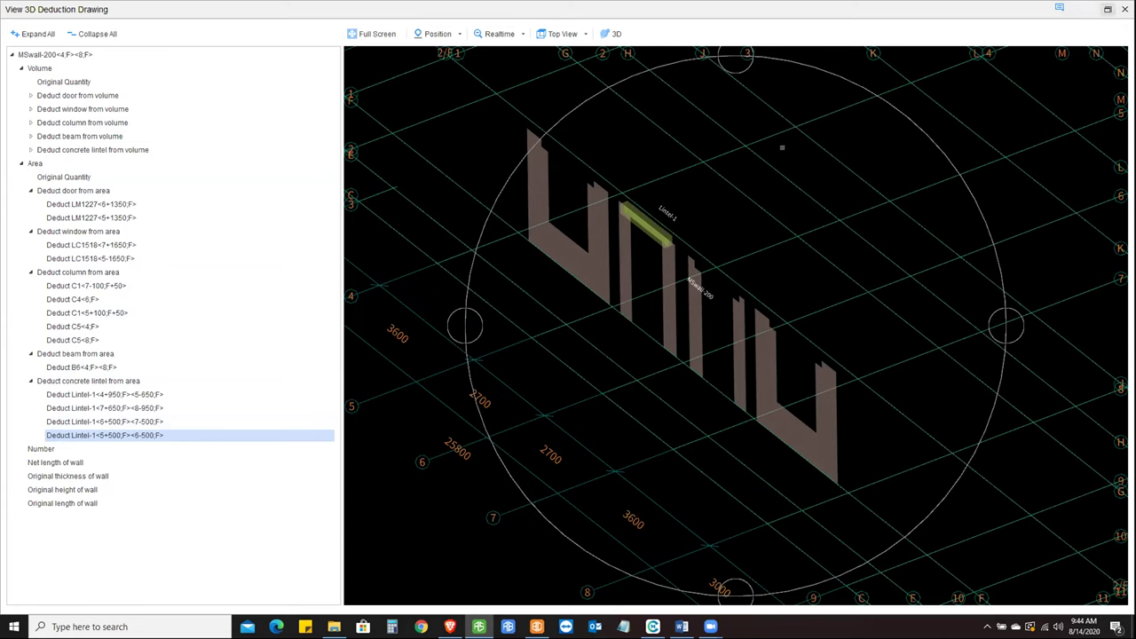
click(1107, 9)
click(792, 152)
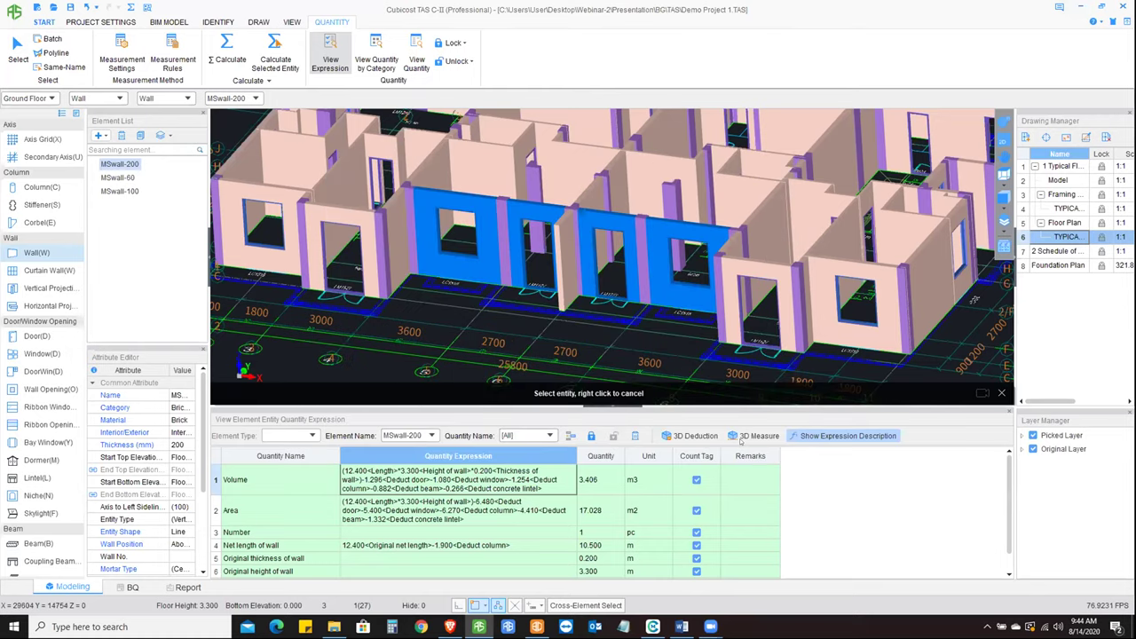
- Open 3D Measure in a maximised window and measure the cross wall's thickness between the two front doors using Measure between Points
click(745, 438)
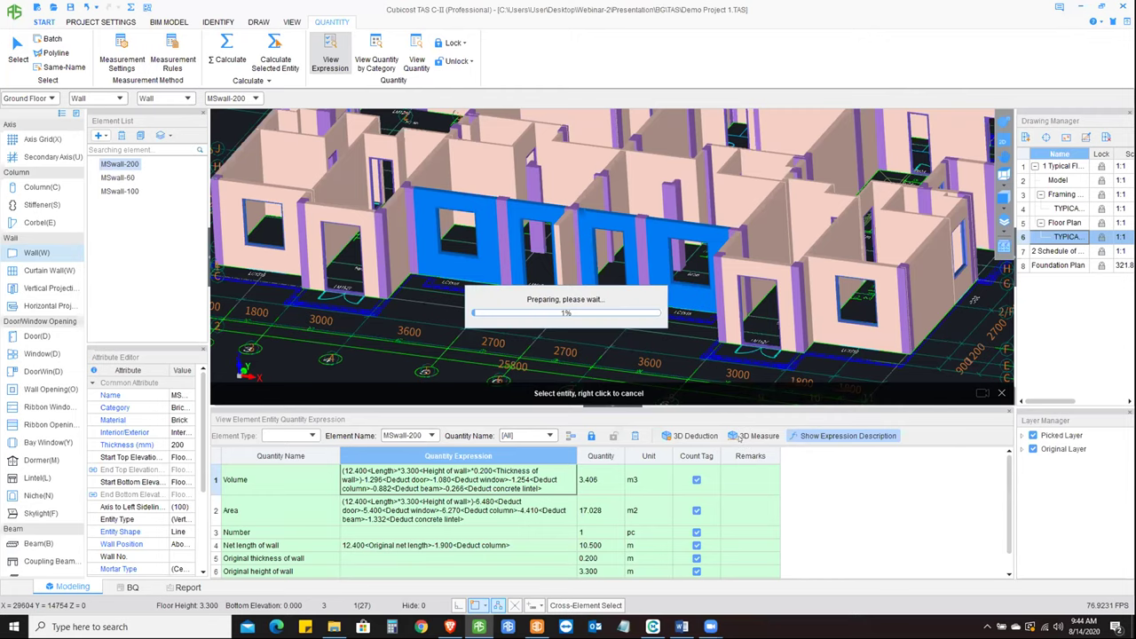
drag(619, 182, 602, 242)
scroll(613, 183, up, 3)
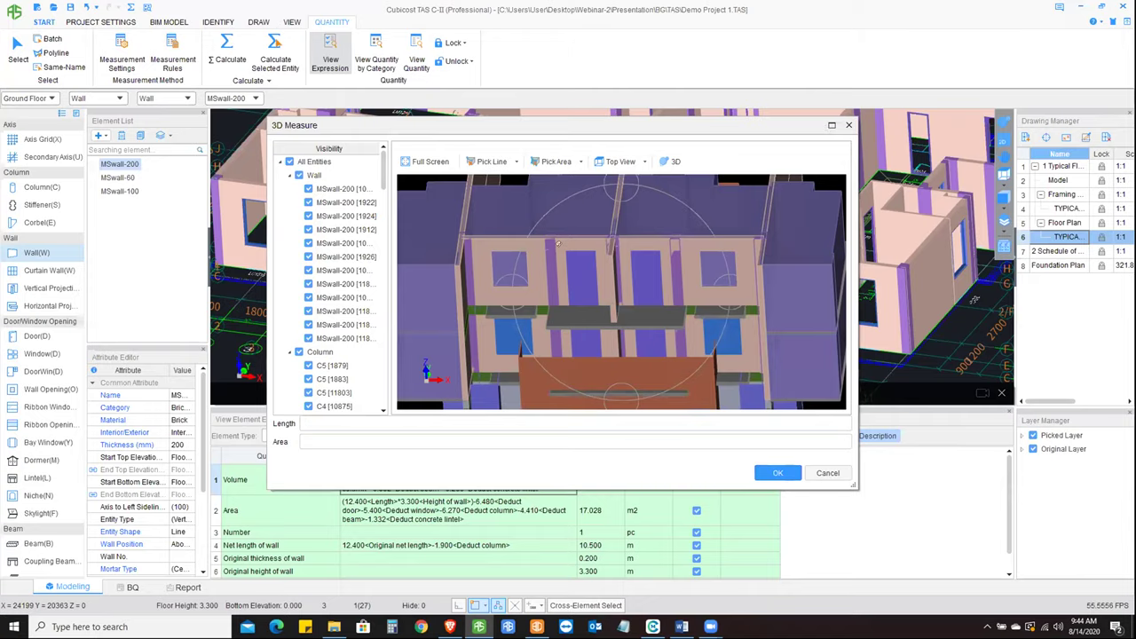
click(831, 124)
scroll(926, 402, up, 5)
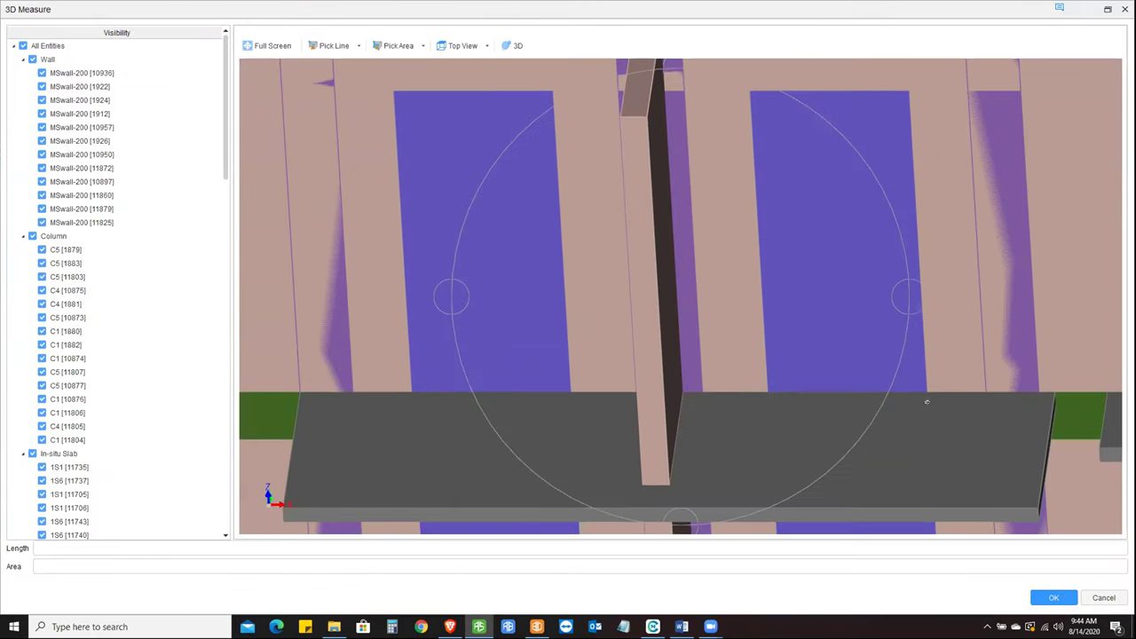
drag(621, 279, 576, 282)
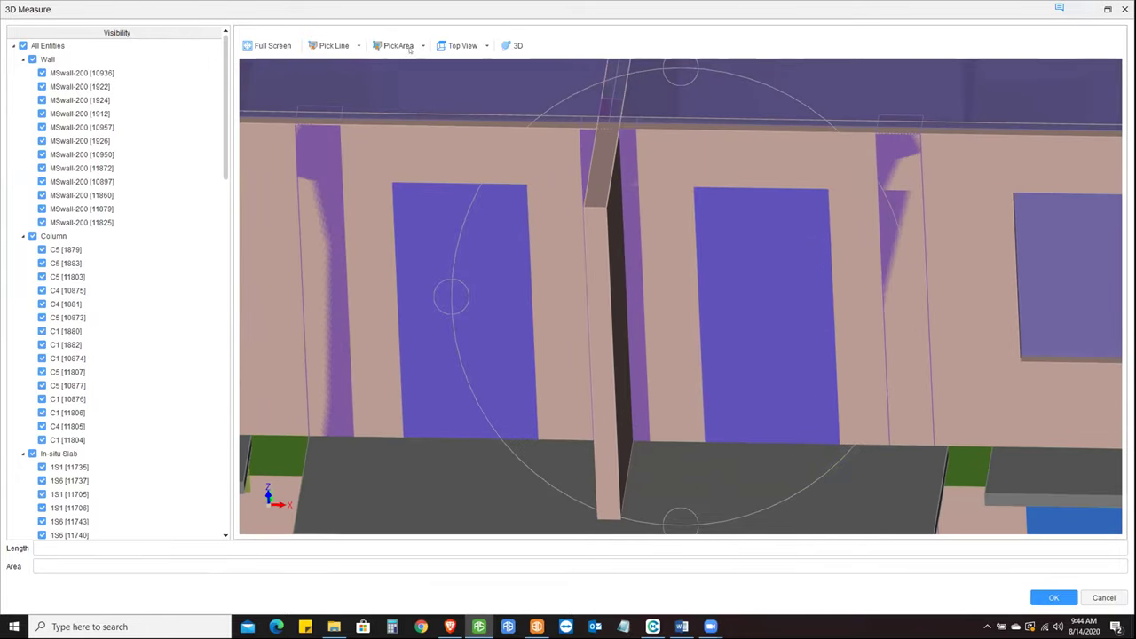
click(359, 45)
click(352, 99)
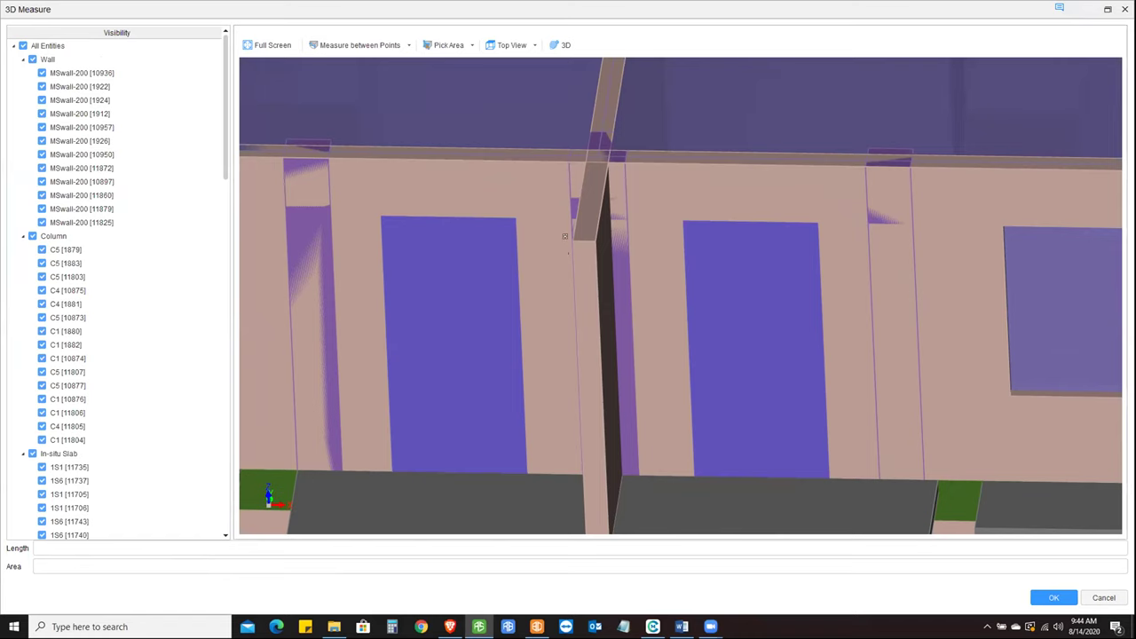
click(588, 222)
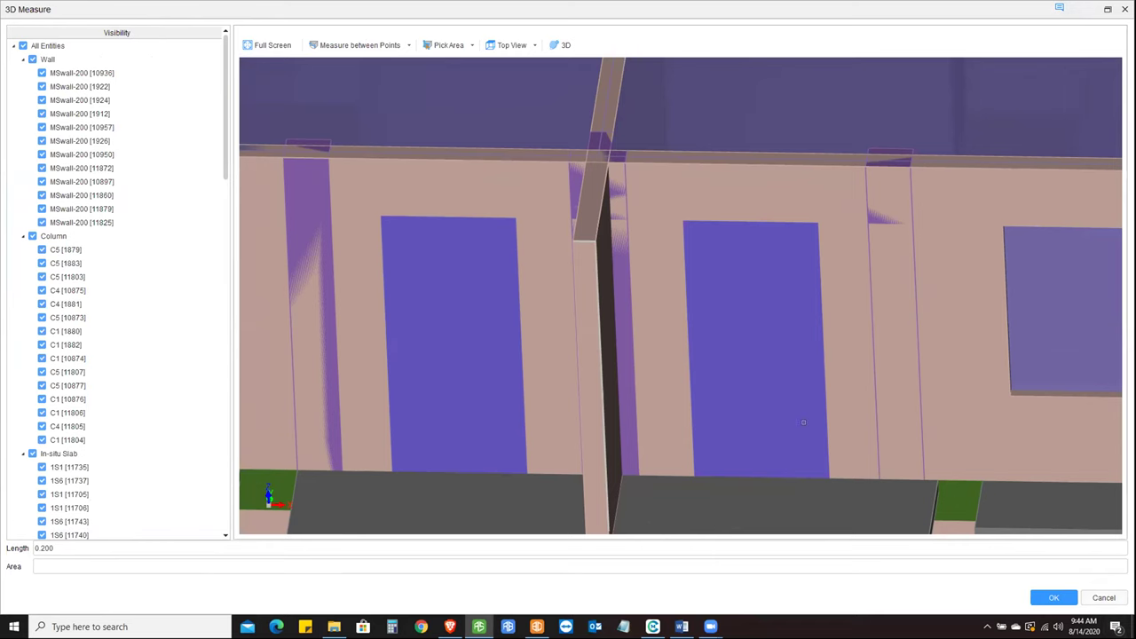
key(Escape)
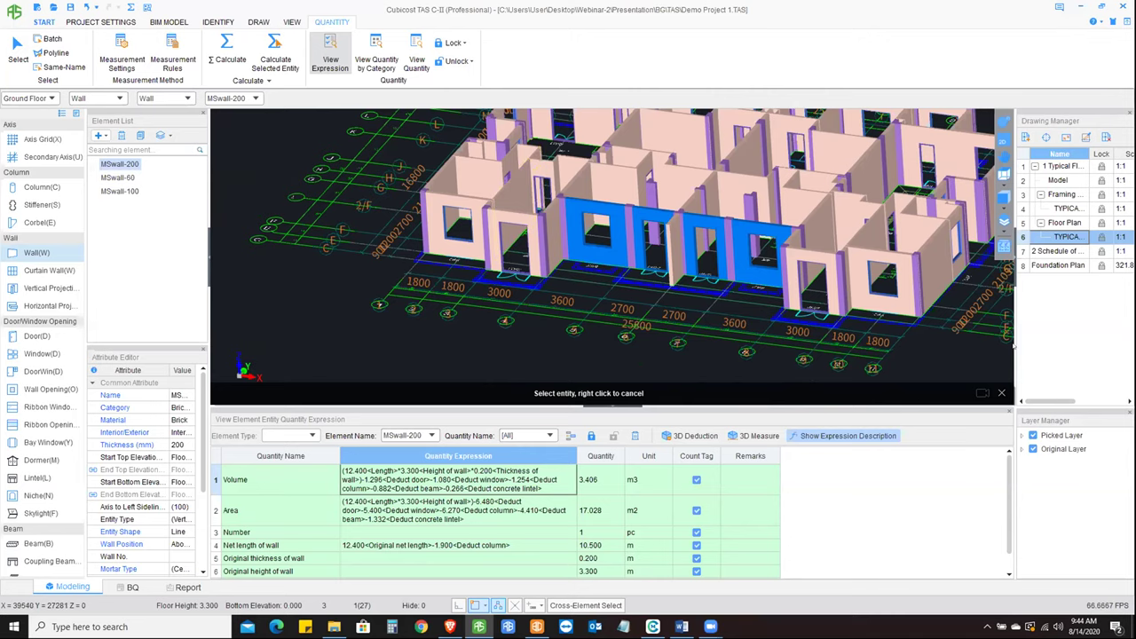
- Unlock the Floor Plan drawing with the Ground Floor shown in 2D and close the wall's quantity expression
drag(1014, 338, 967, 338)
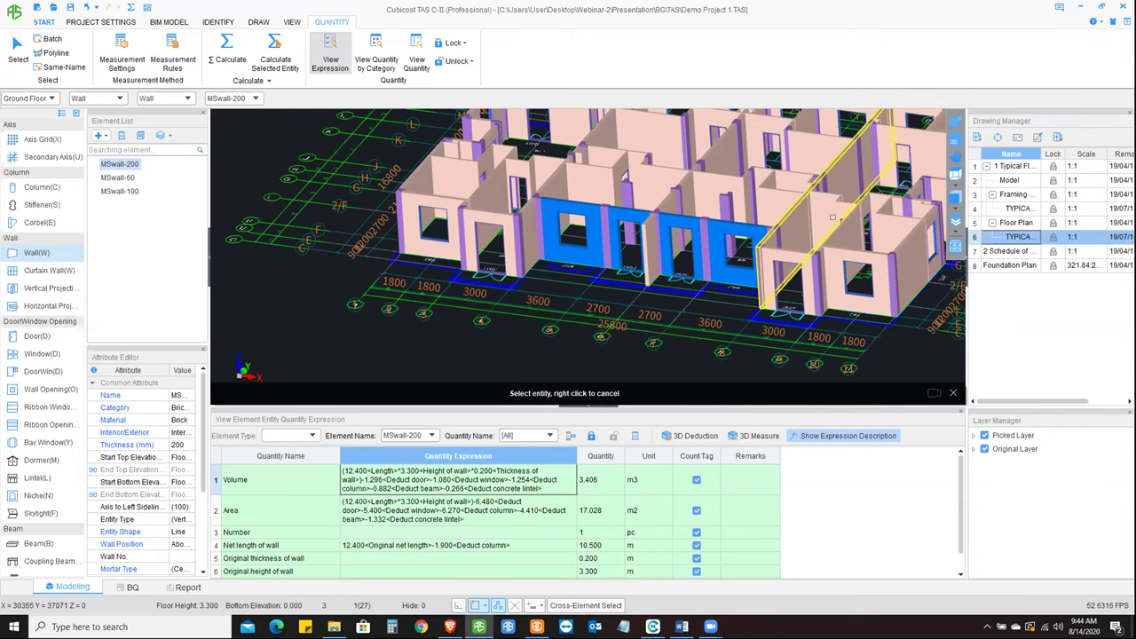
click(955, 141)
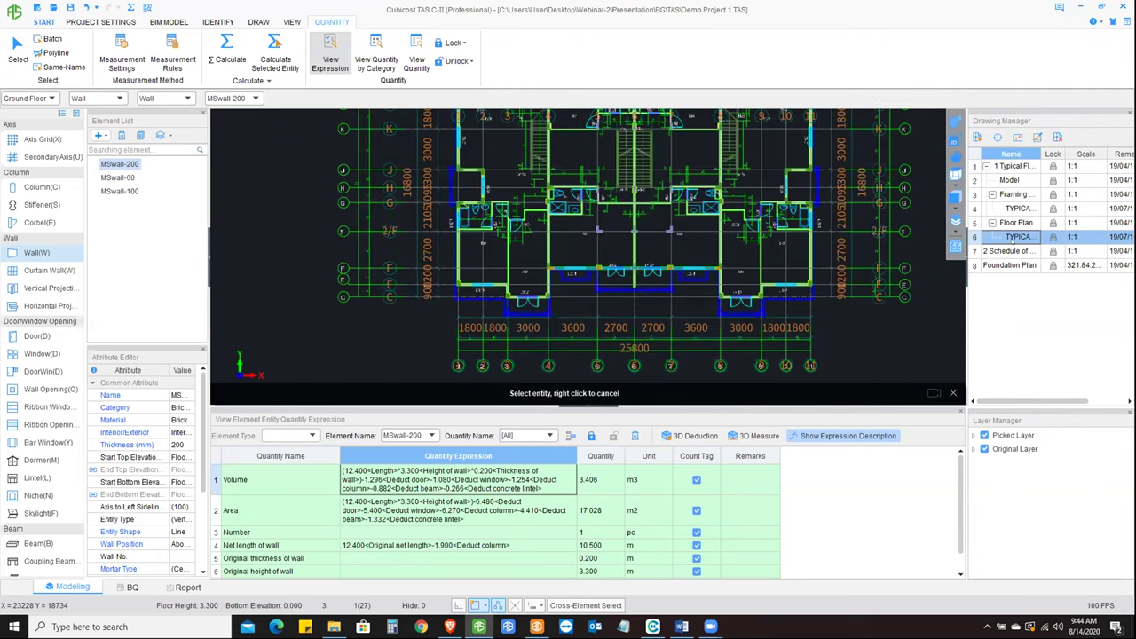
click(1053, 222)
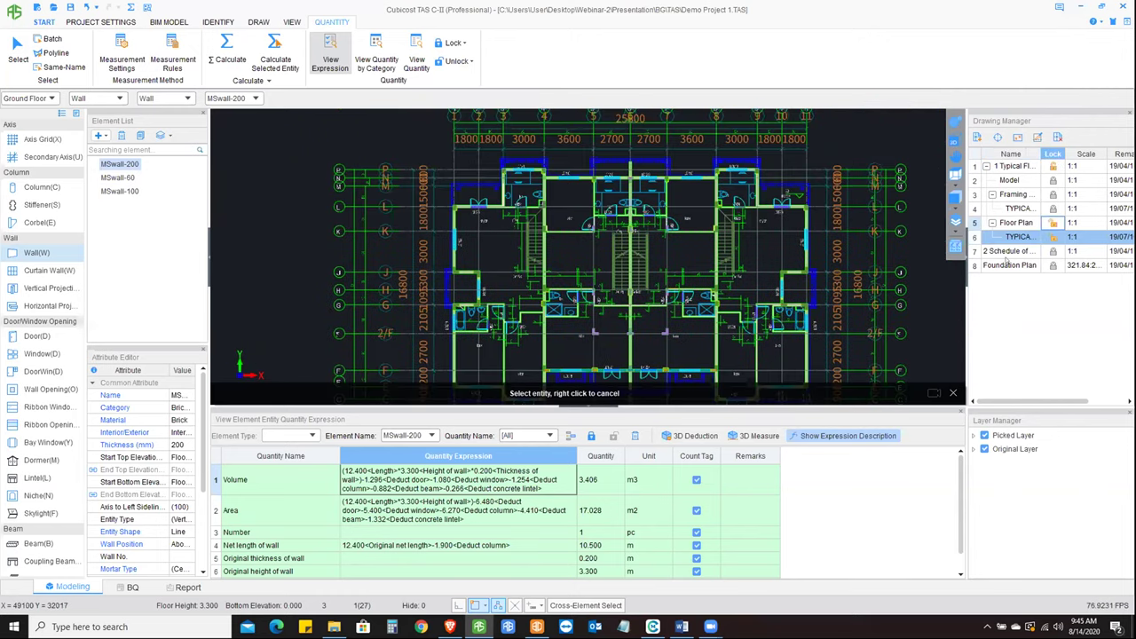
scroll(614, 244, up, 2)
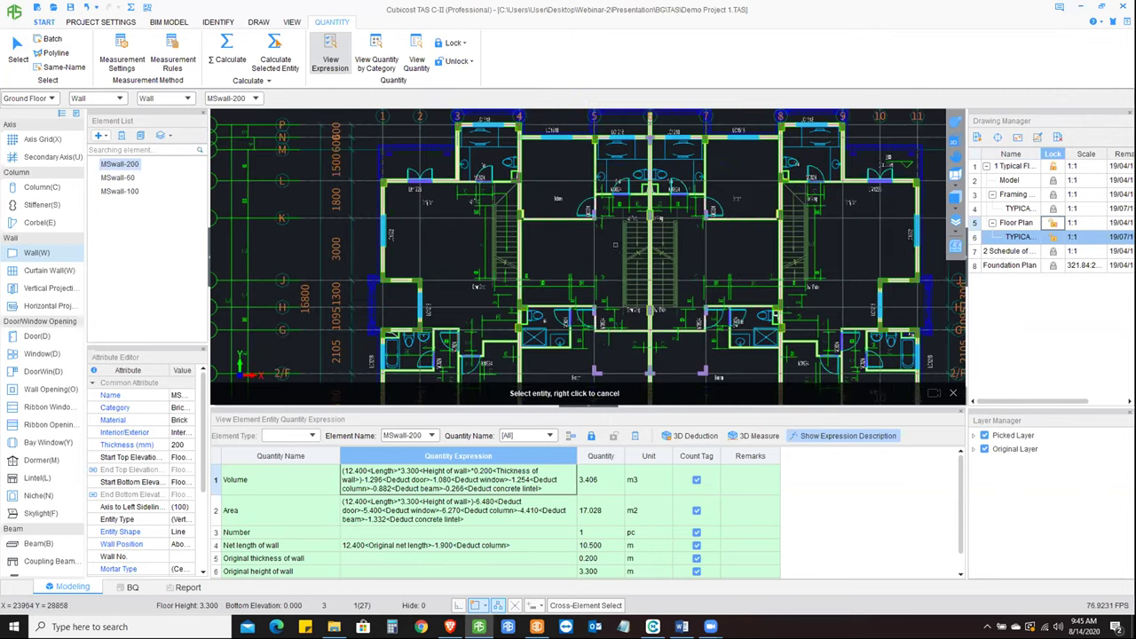
scroll(615, 244, up, 1)
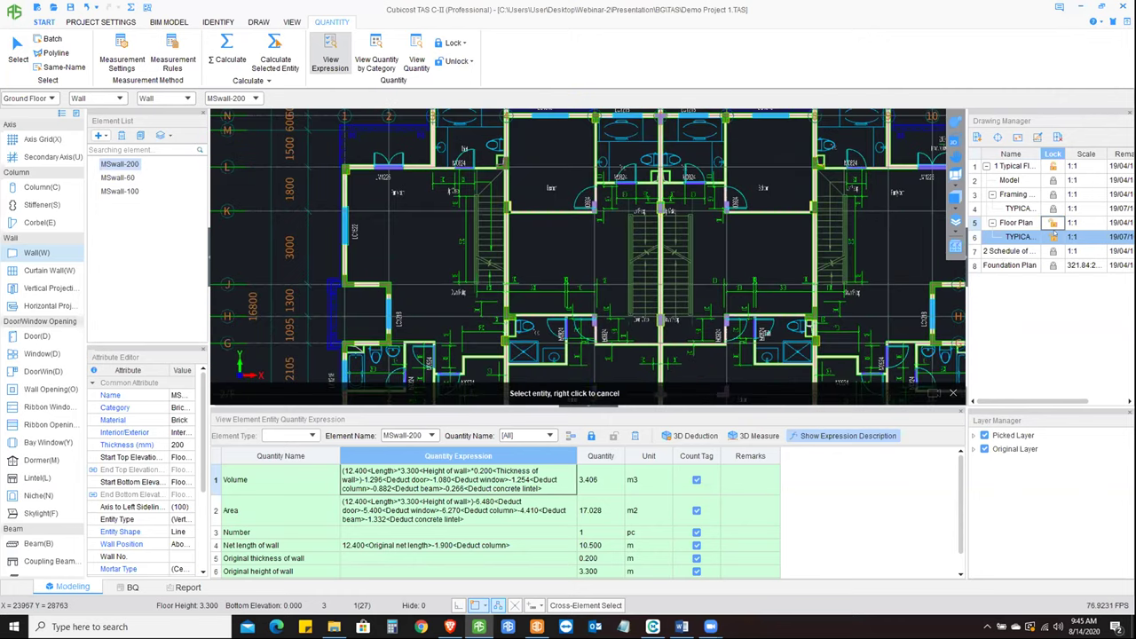
click(1054, 229)
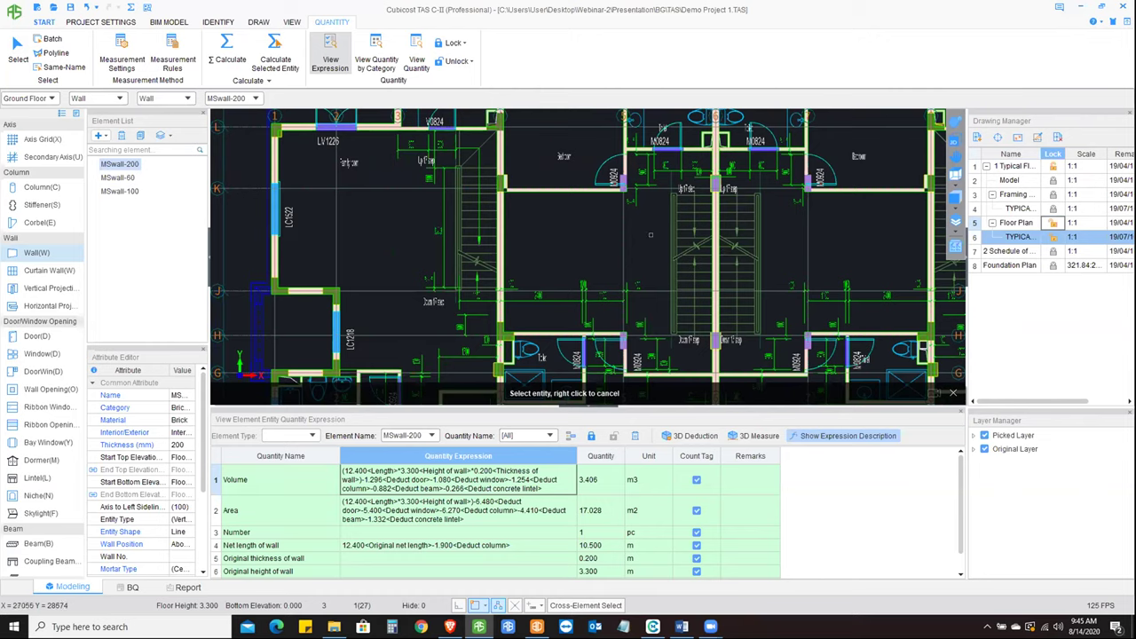
scroll(651, 234, up, 2)
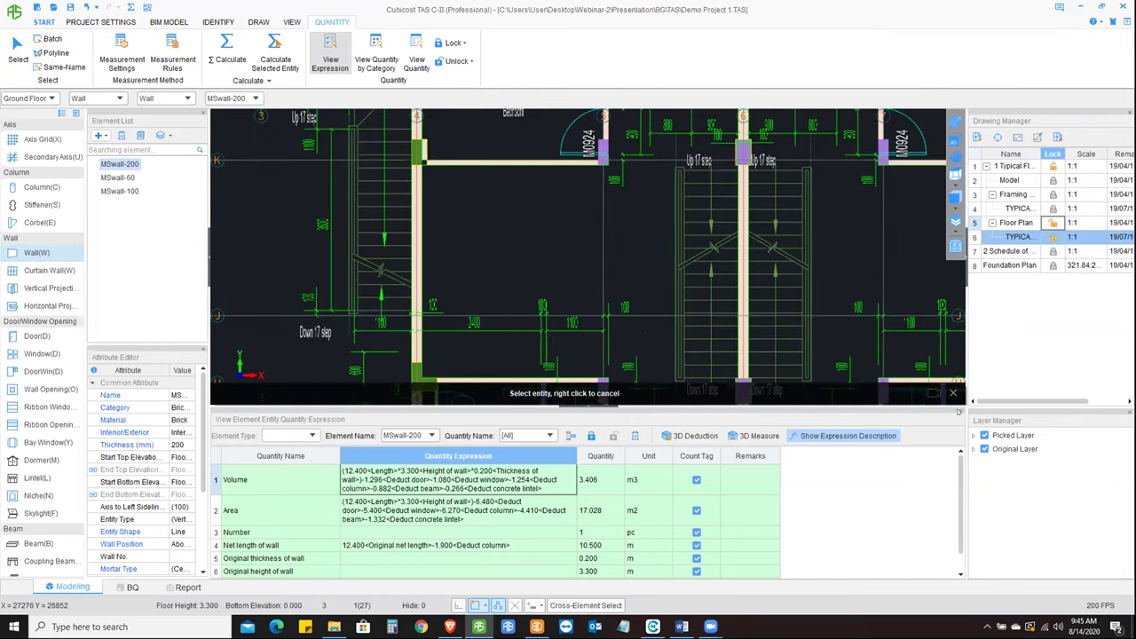
key(Escape)
scroll(651, 293, up, 2)
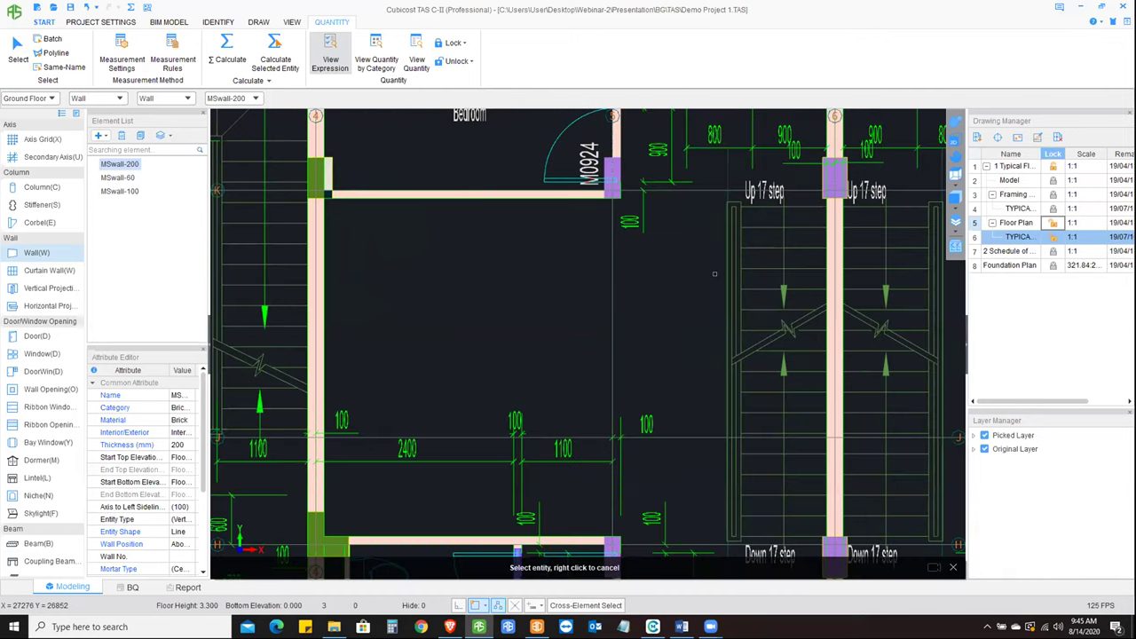
- Draw three connected CAD lines on the Column Sideline layer in the empty area between axes 4 and 5 and axes J and K
click(258, 21)
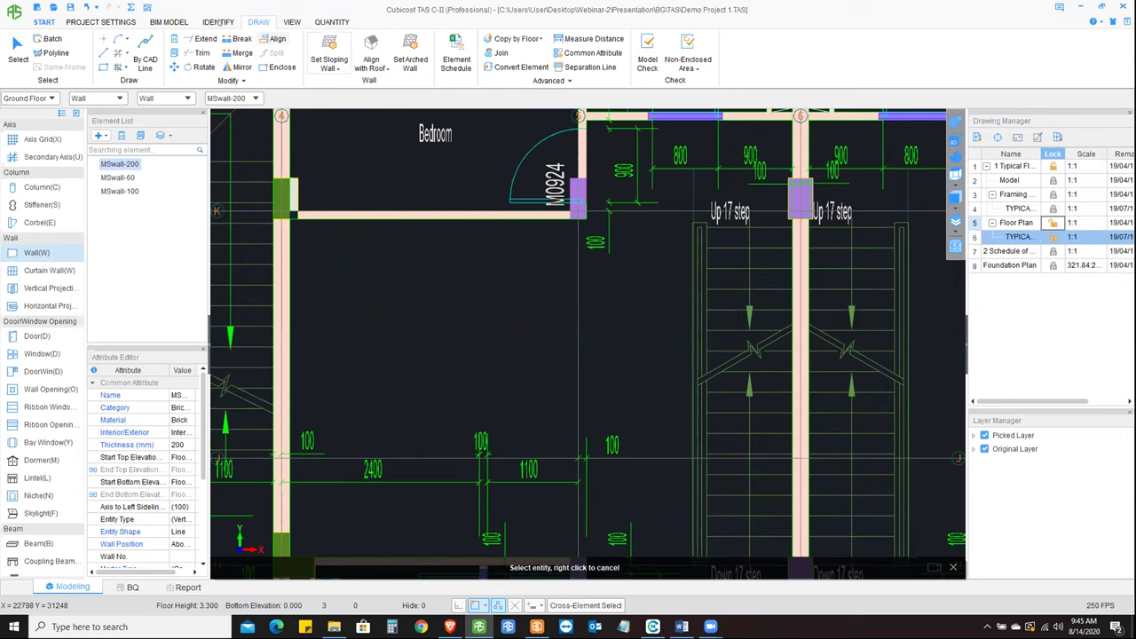
click(217, 21)
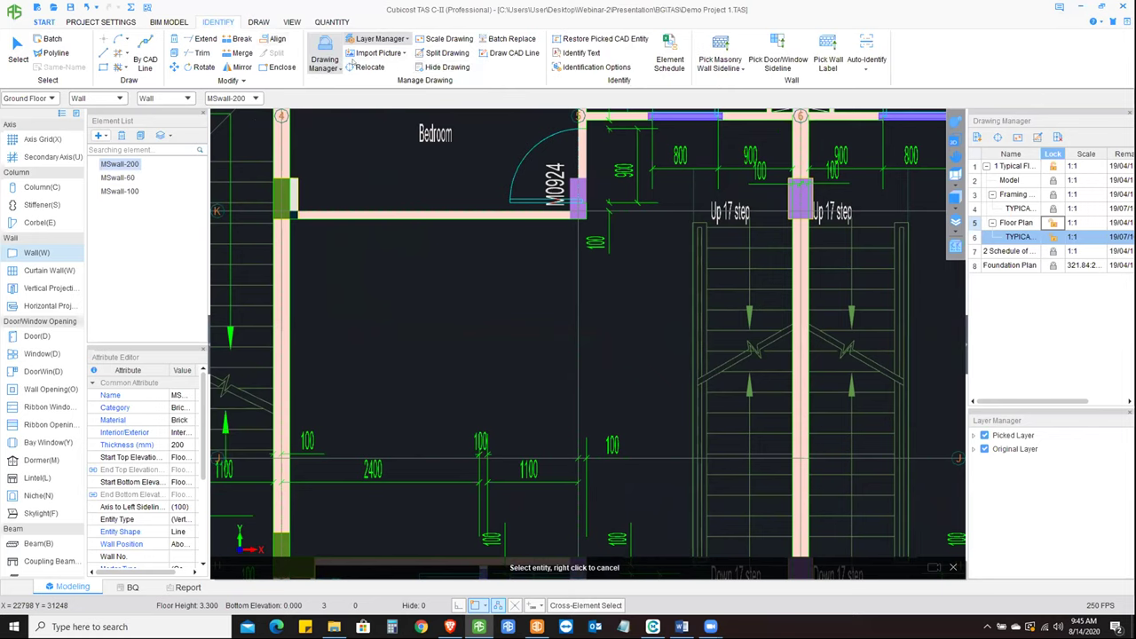
click(510, 52)
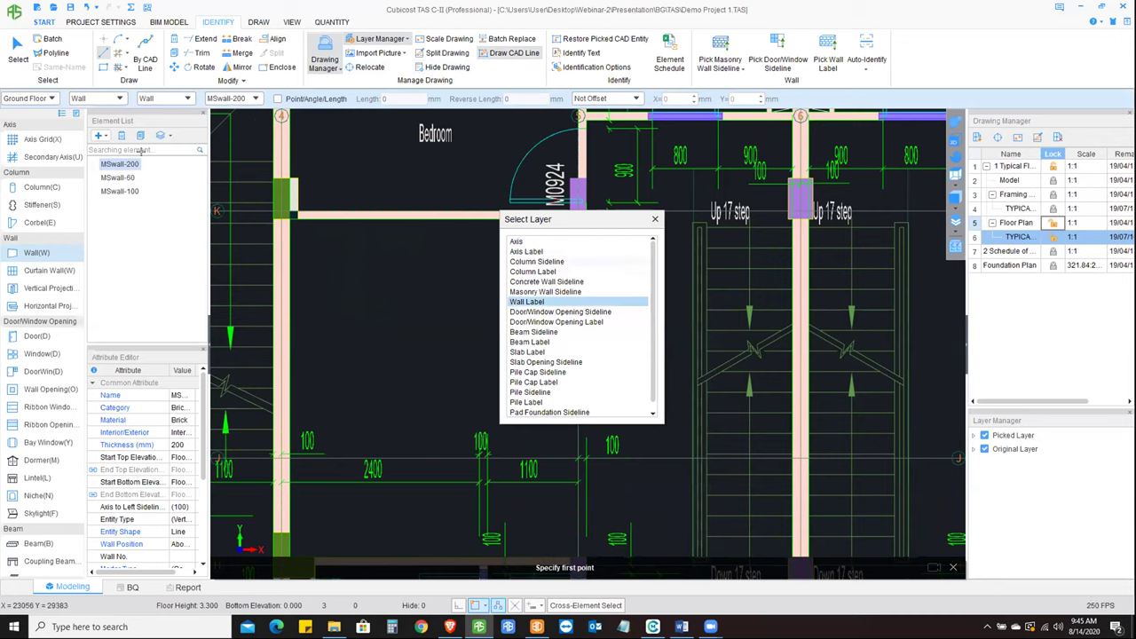
click(537, 261)
click(371, 262)
click(459, 339)
click(530, 282)
click(422, 253)
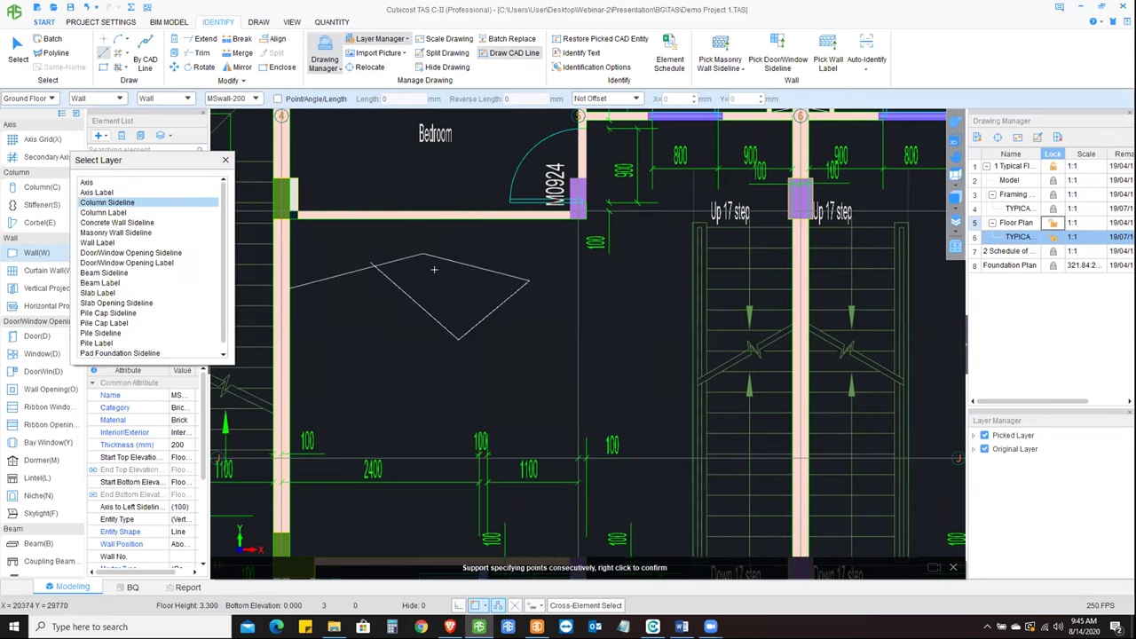
right_click(534, 264)
- Select the three sketched CAD lines between axes 4 and 5 and delete them
drag(552, 266, 406, 357)
click(407, 358)
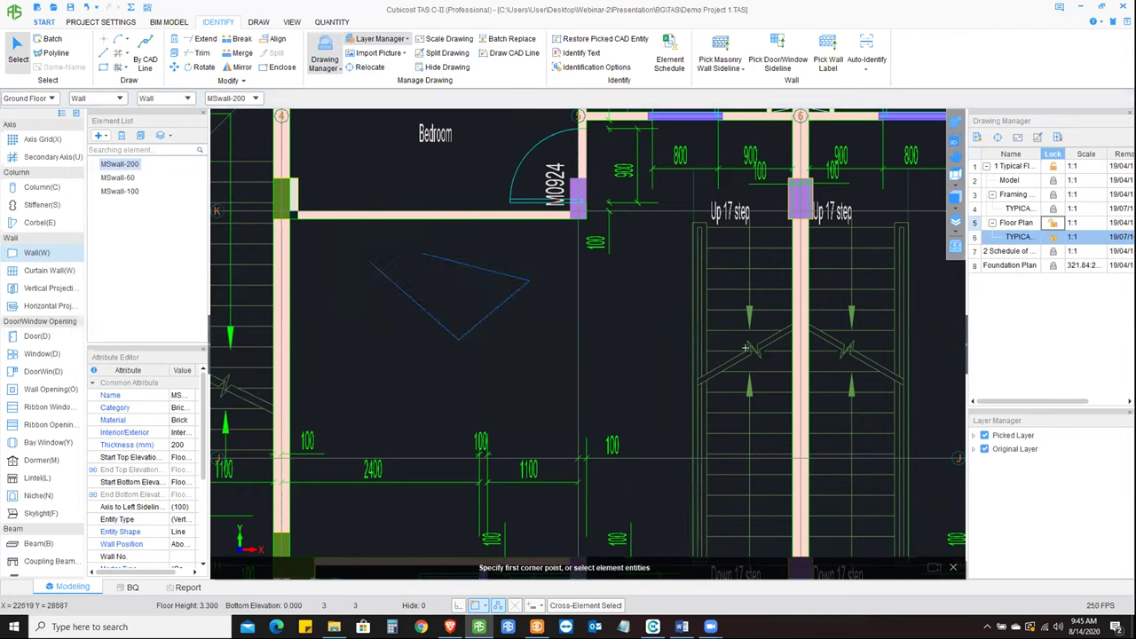
key(Delete)
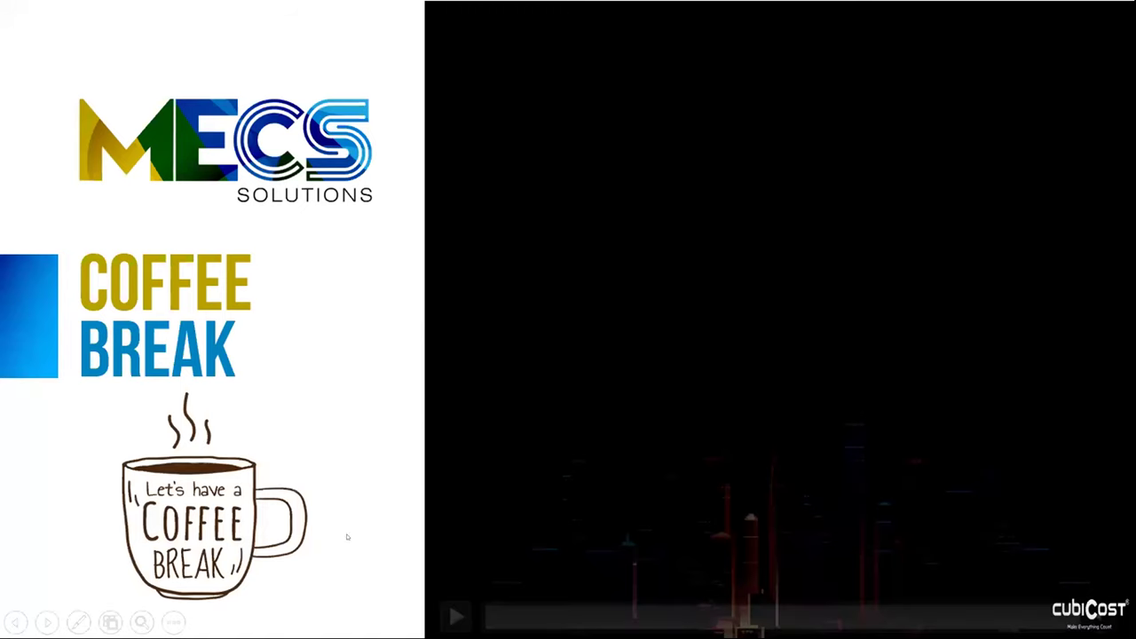
click(455, 614)
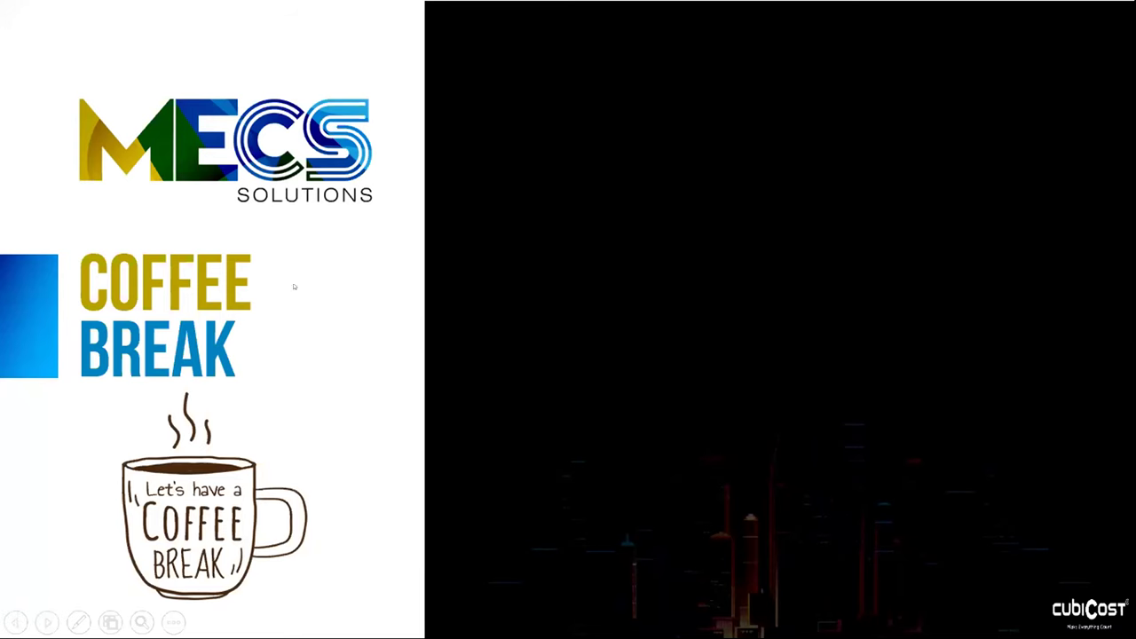
mouse_move(496, 592)
click(454, 609)
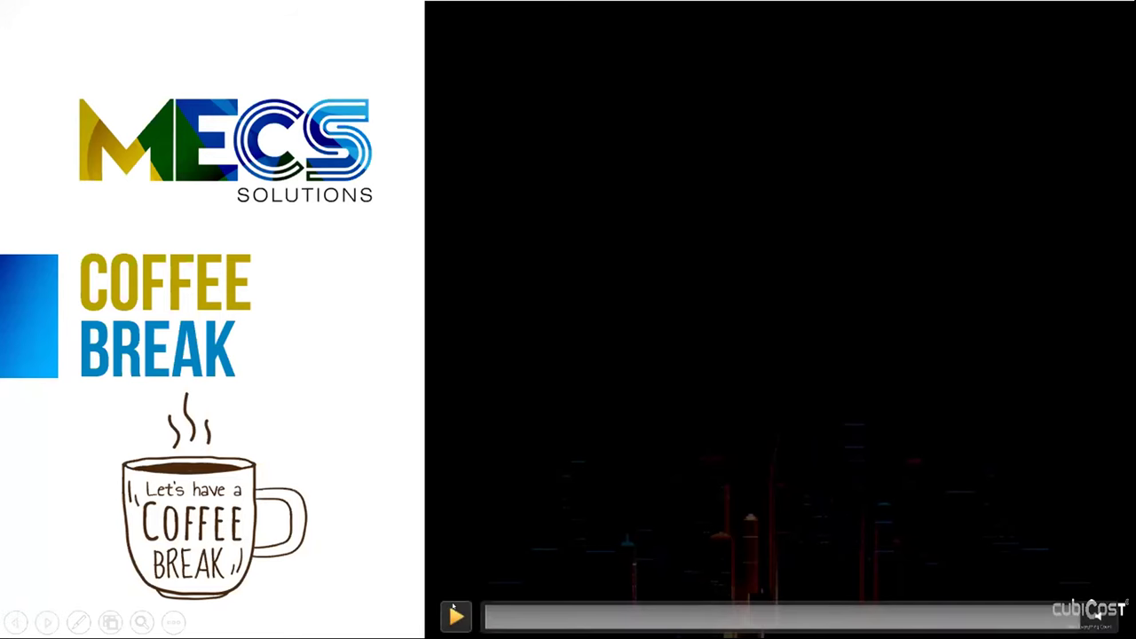
click(454, 613)
click(455, 611)
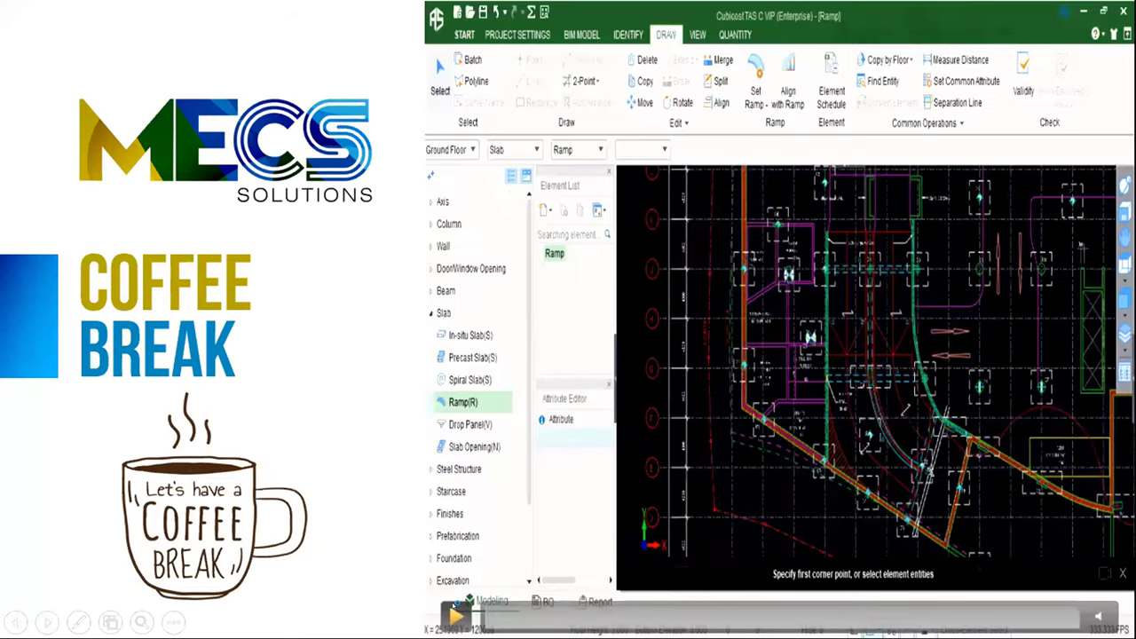
click(454, 610)
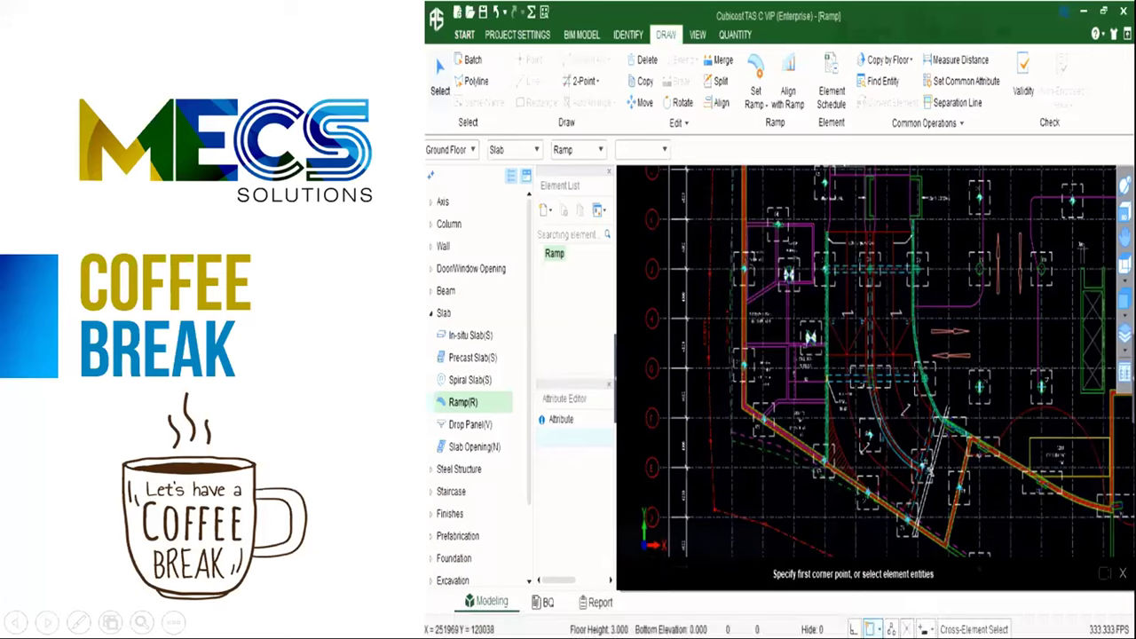
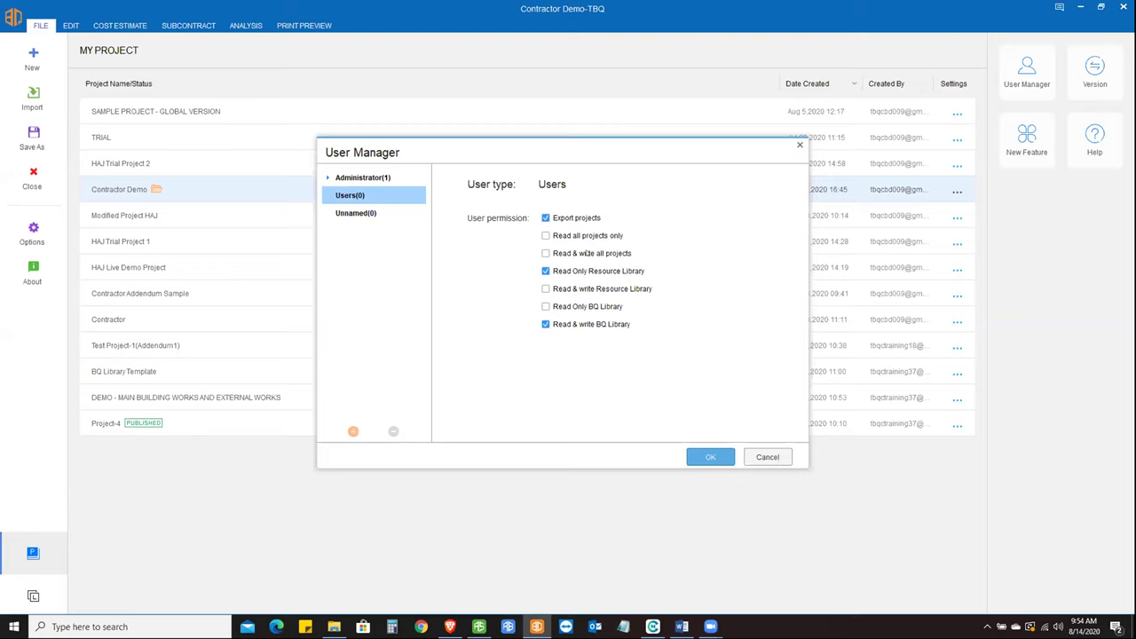
- Close the user permission settings without changes and examine the trade codes and descriptions in the program options
click(763, 457)
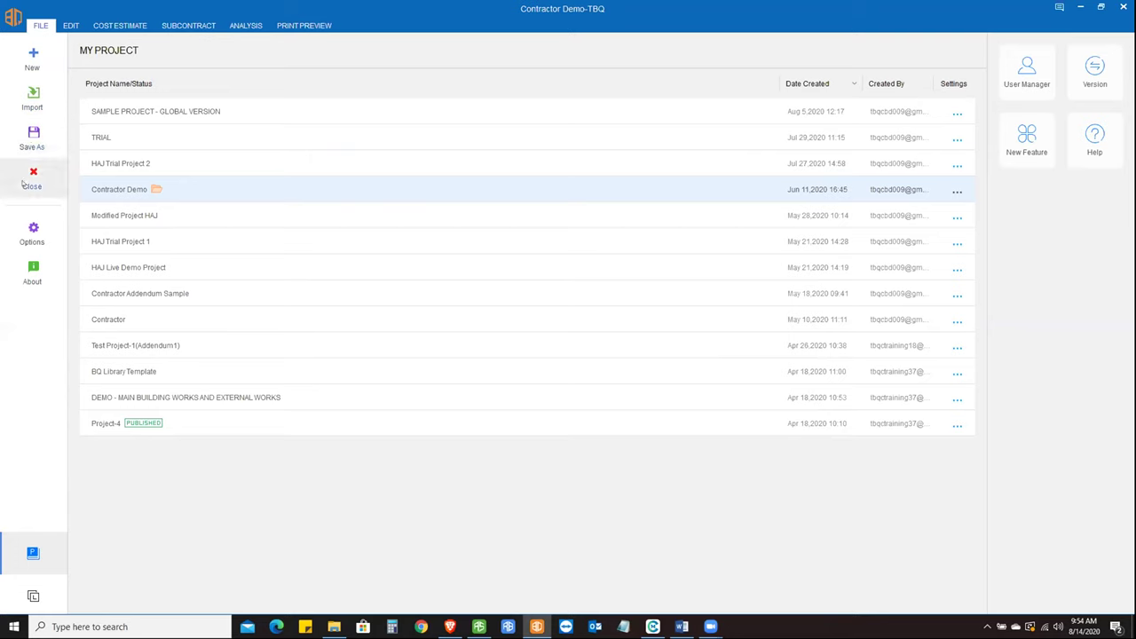
click(42, 241)
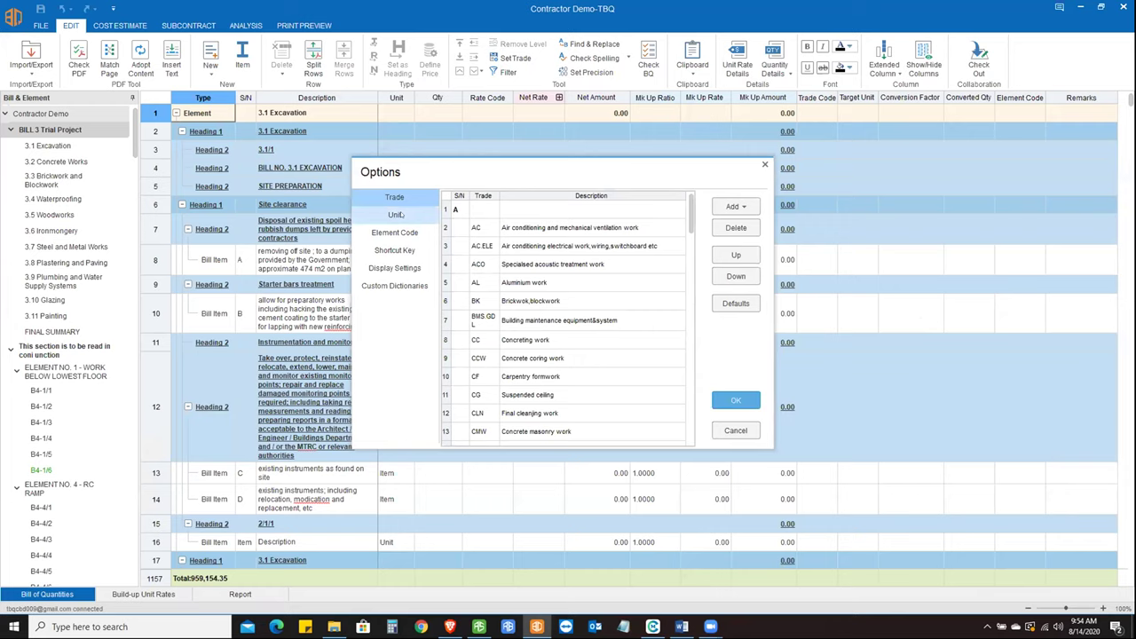
click(502, 227)
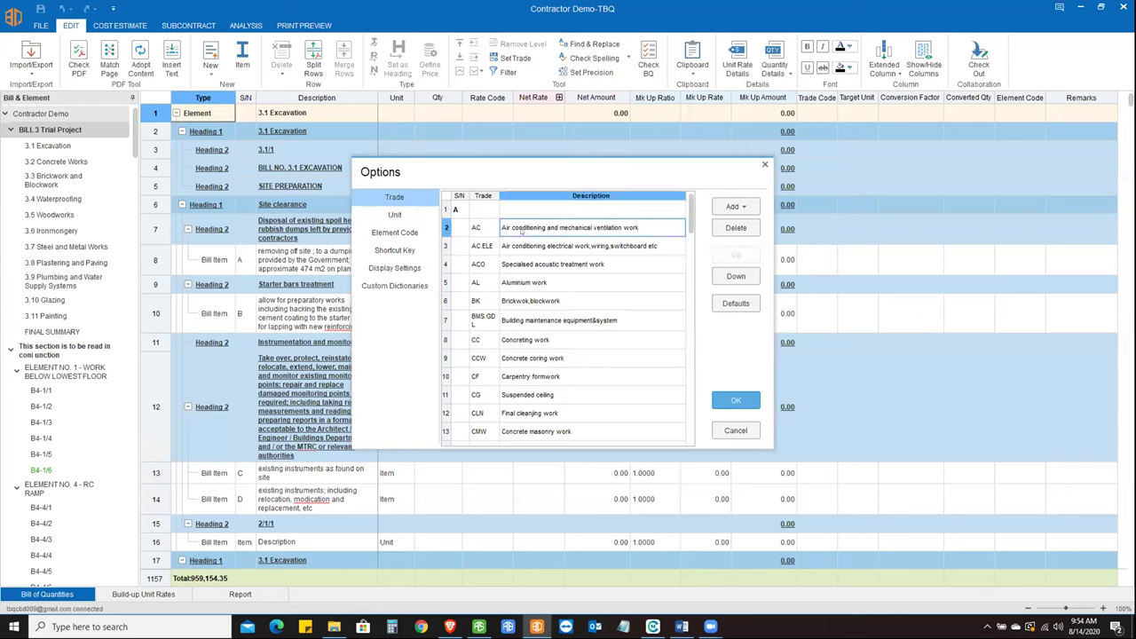
click(484, 227)
double_click(485, 225)
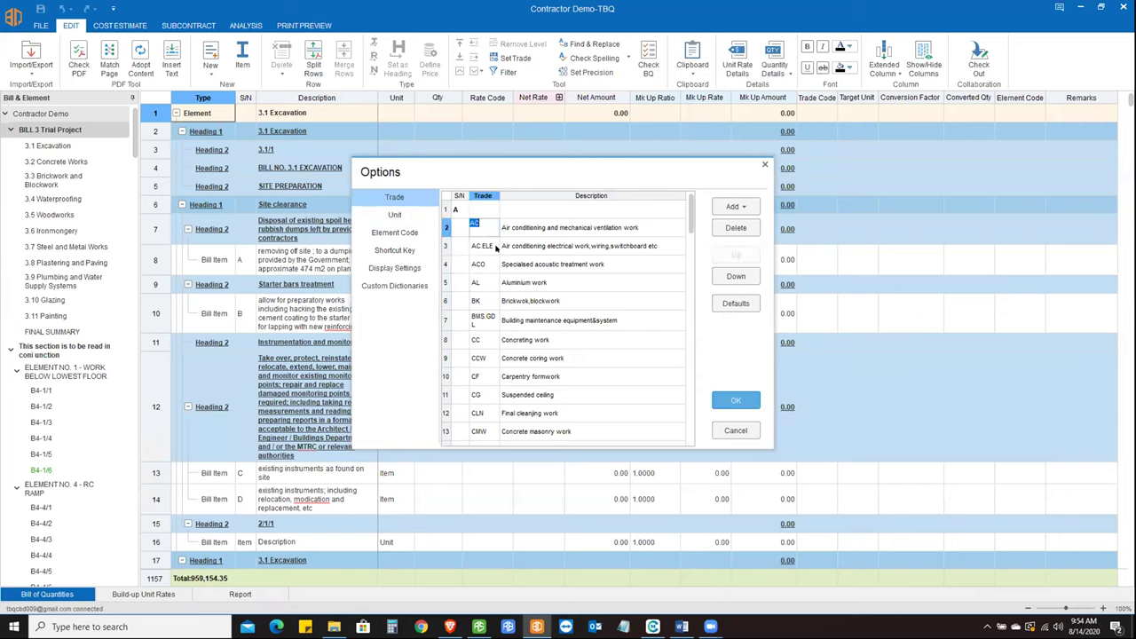
scroll(516, 272, down, 12)
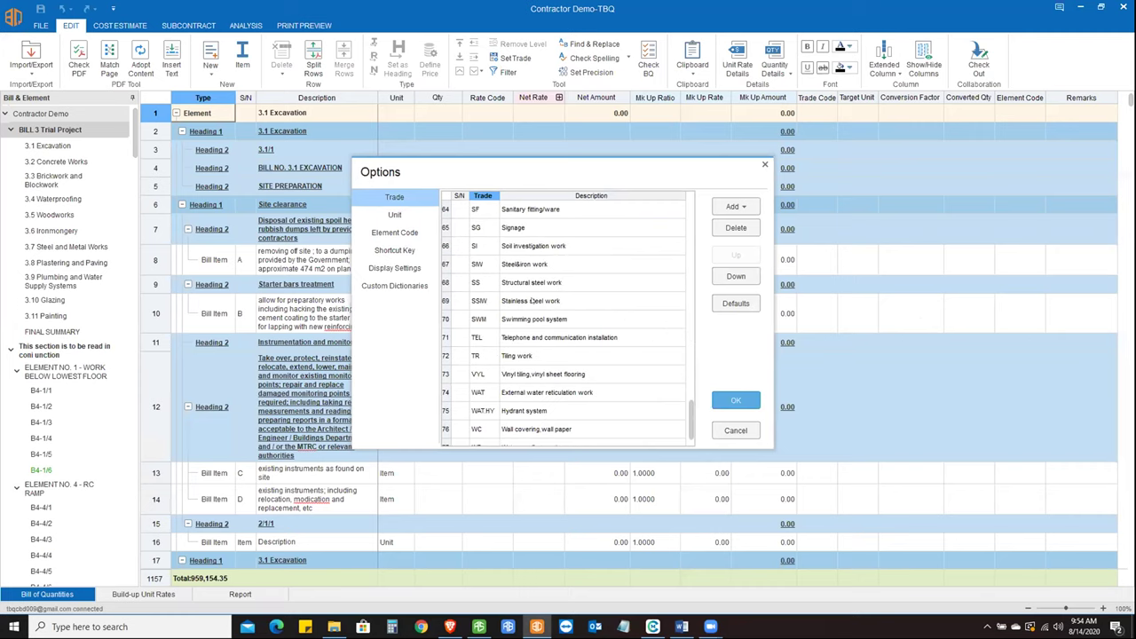
scroll(540, 299, up, 12)
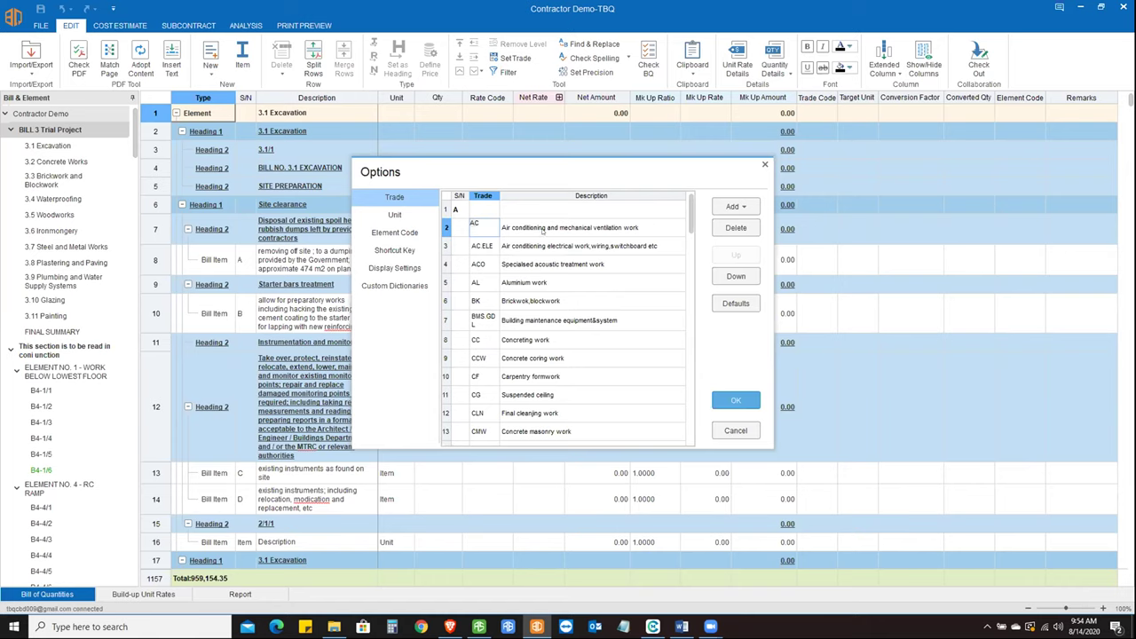
- Examine the element codes and their descriptions in the program options
click(417, 232)
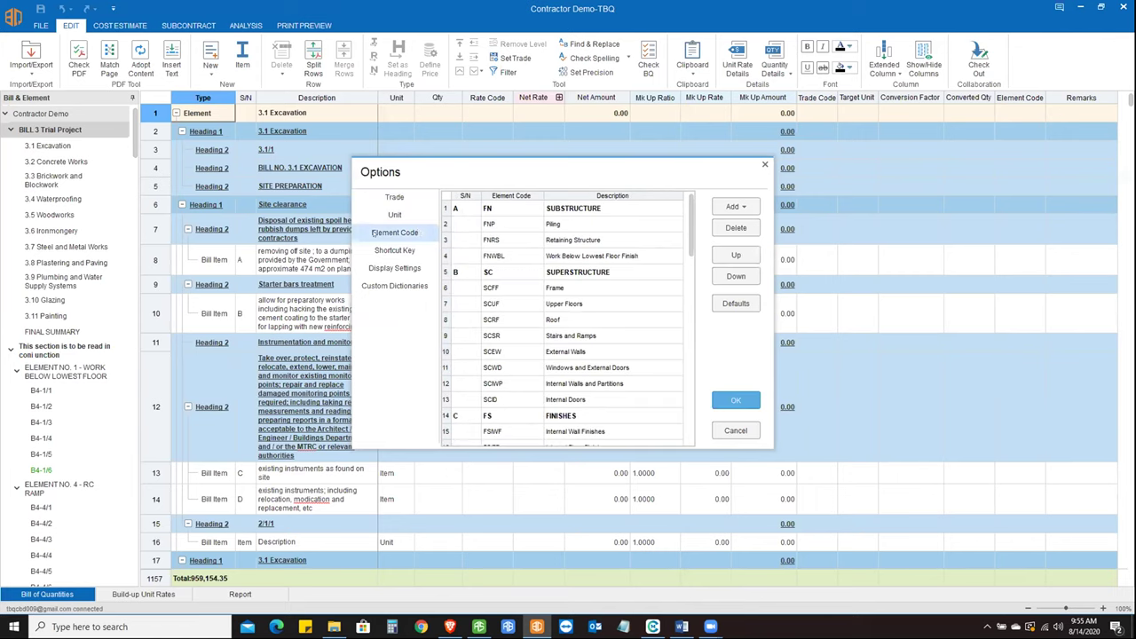
click(537, 224)
scroll(534, 305, down, 6)
scroll(533, 289, up, 6)
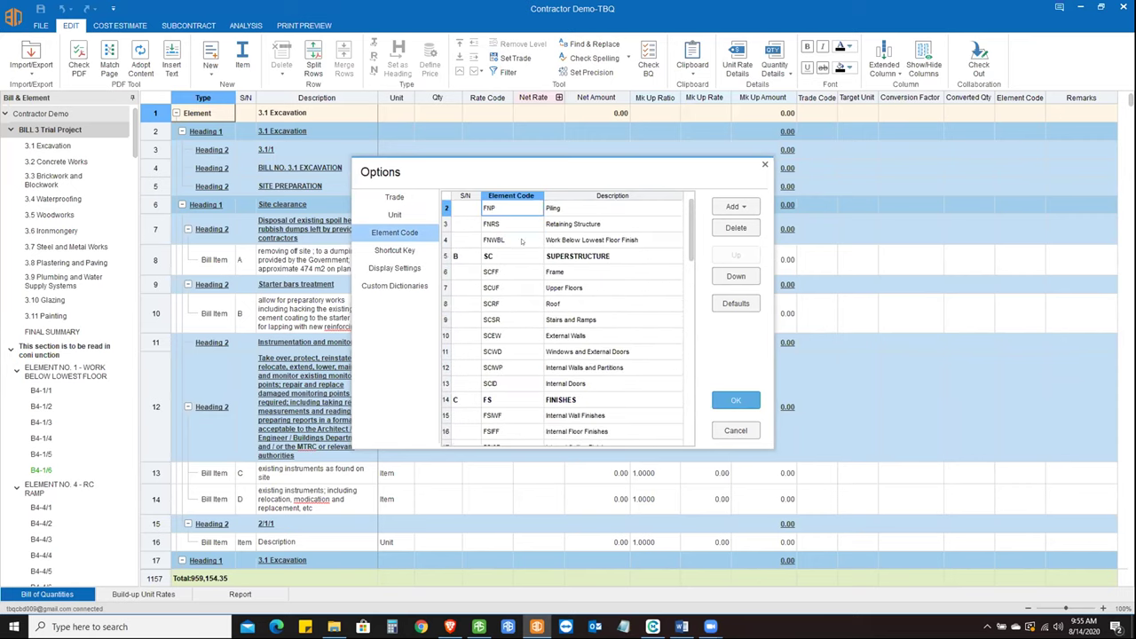
- Review the shortcut key and display settings, and leave the options without saving changes
click(394, 249)
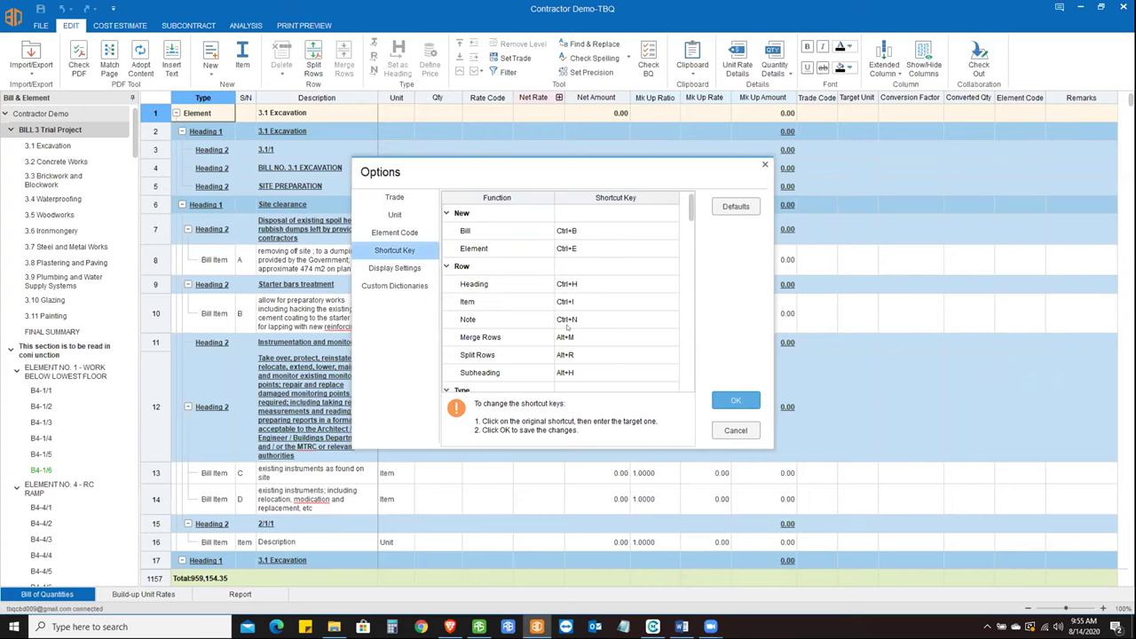
scroll(567, 328, down, 2)
click(394, 267)
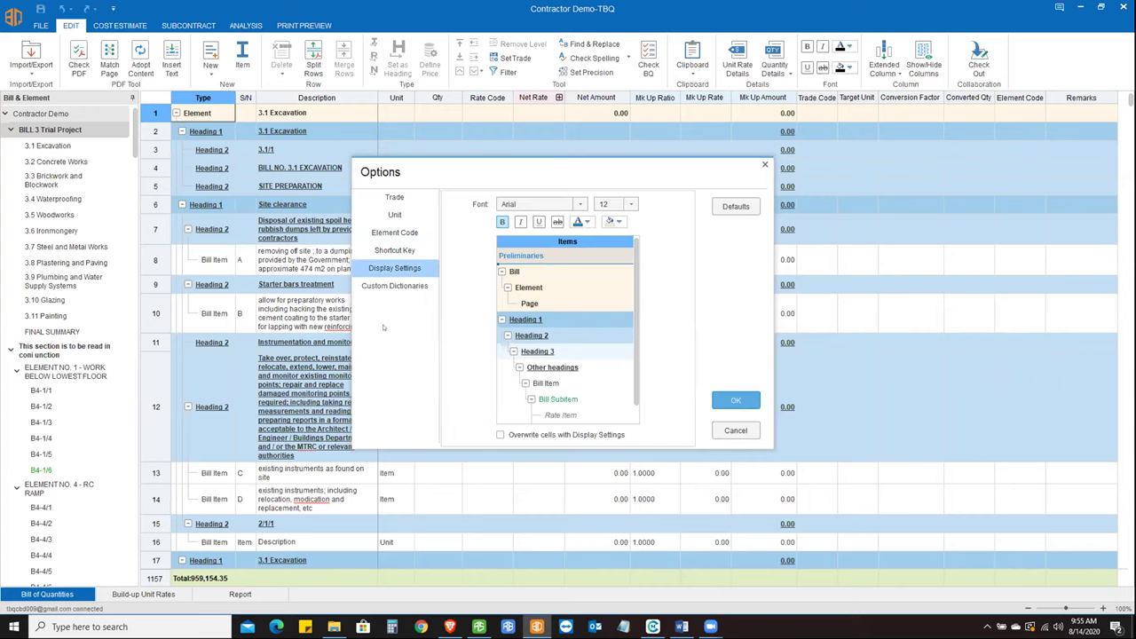
click(736, 430)
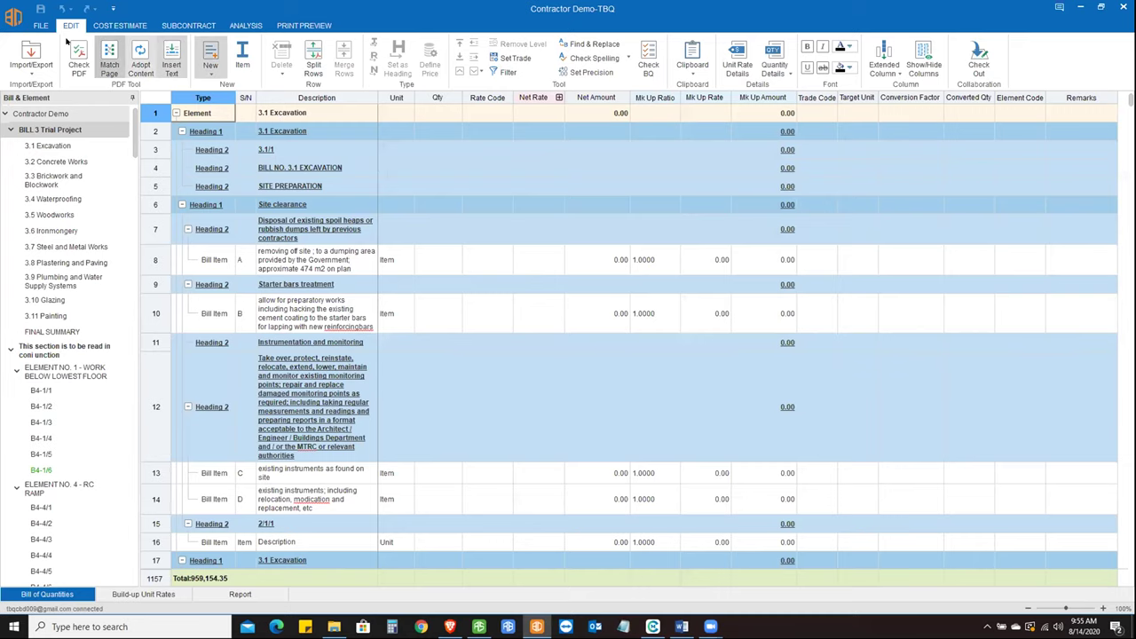
- Return to the project overview, switch to the libraries and open the Resource Library
key(alt+f)
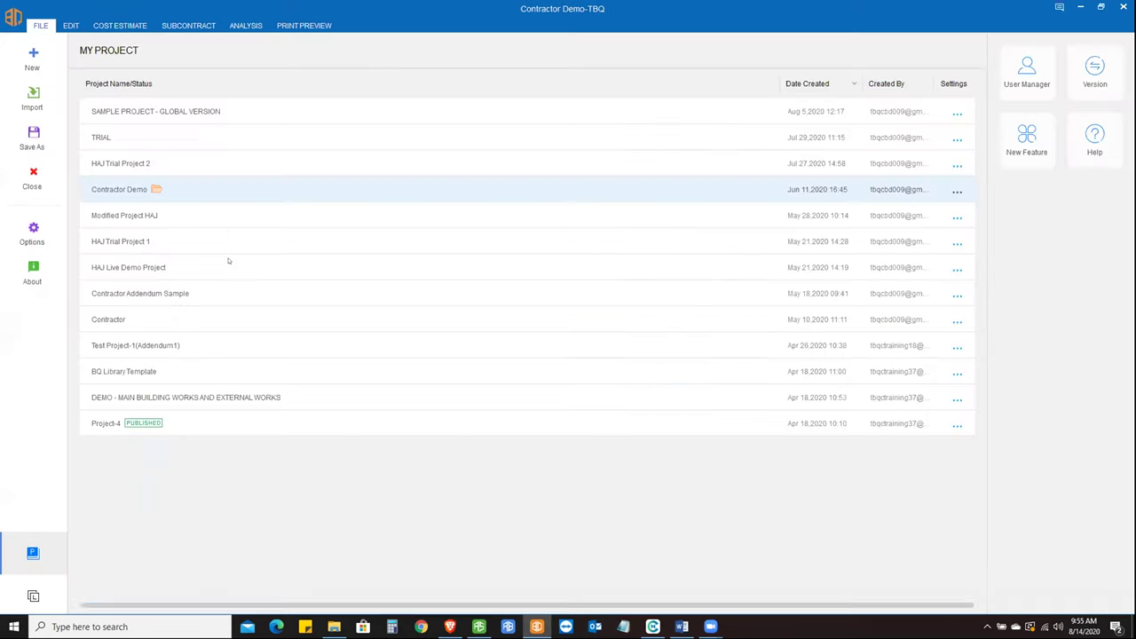
click(60, 251)
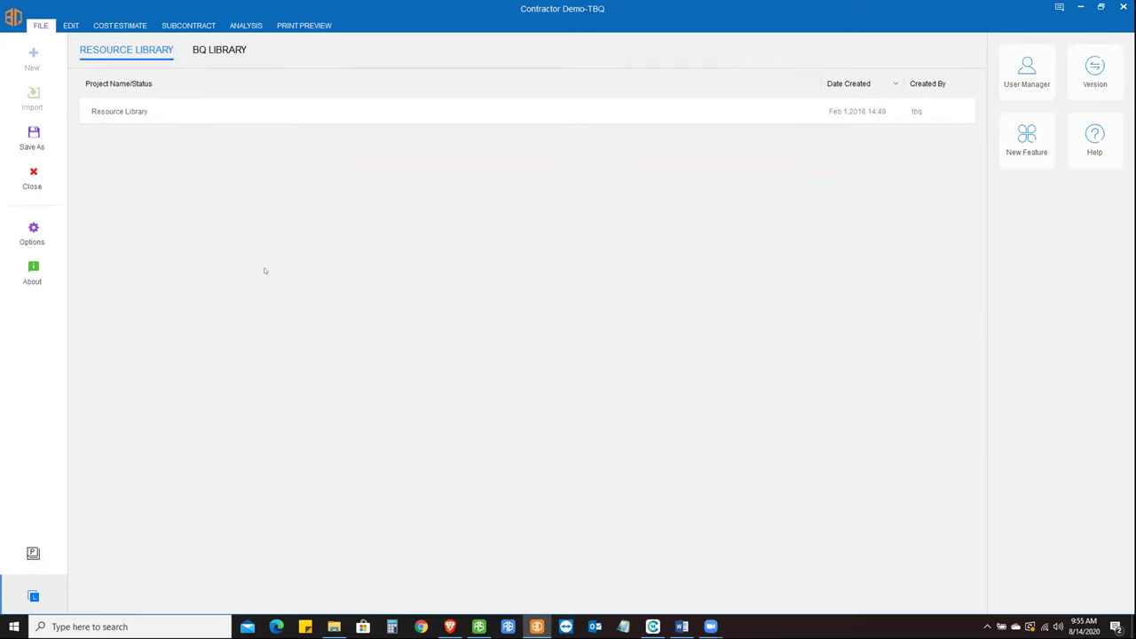
key(Return)
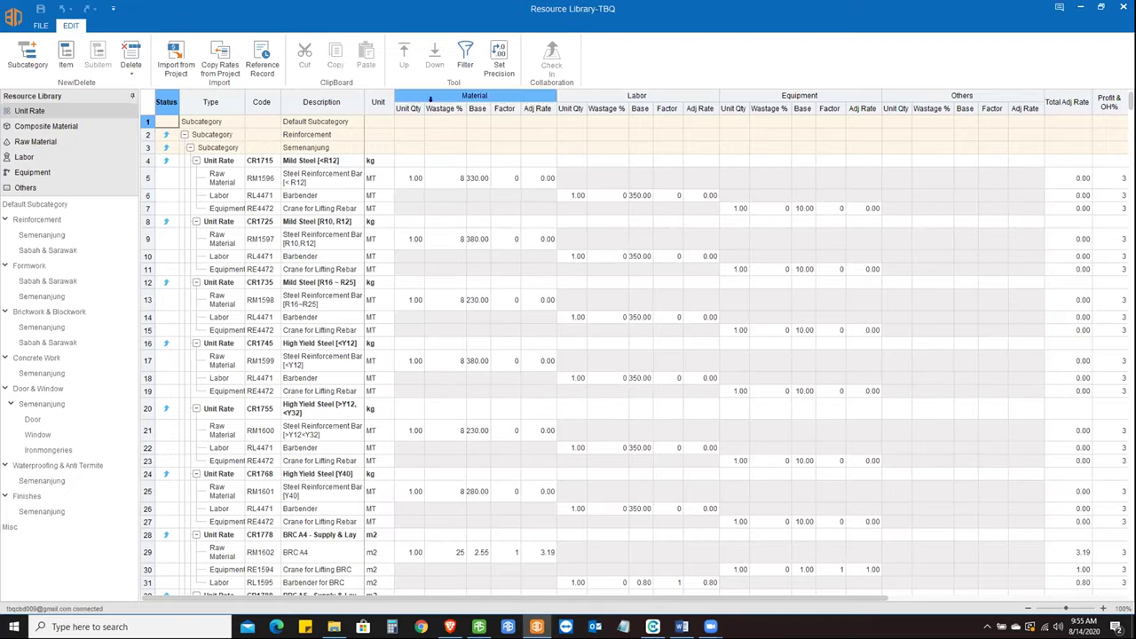
- Examine the material quantity, base price, adjusted rate, net rate and remarks of Steel Reinforcement Bar [< R12] in the unit rates
click(419, 181)
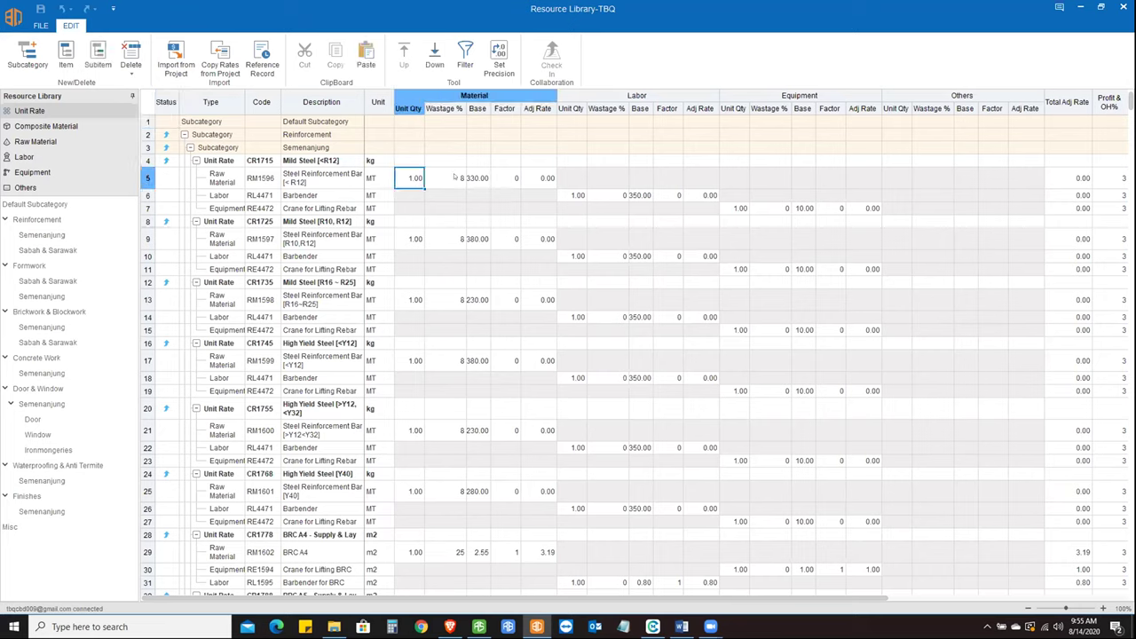
key(Right)
key(Right)
key(Right)
key(Left)
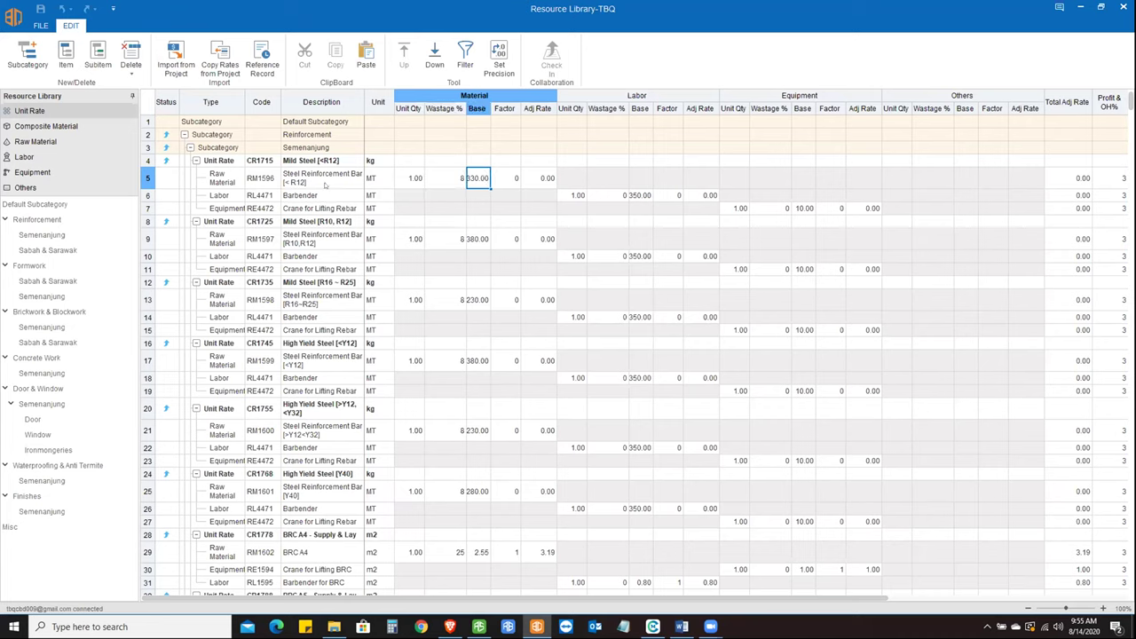
click(171, 178)
click(540, 179)
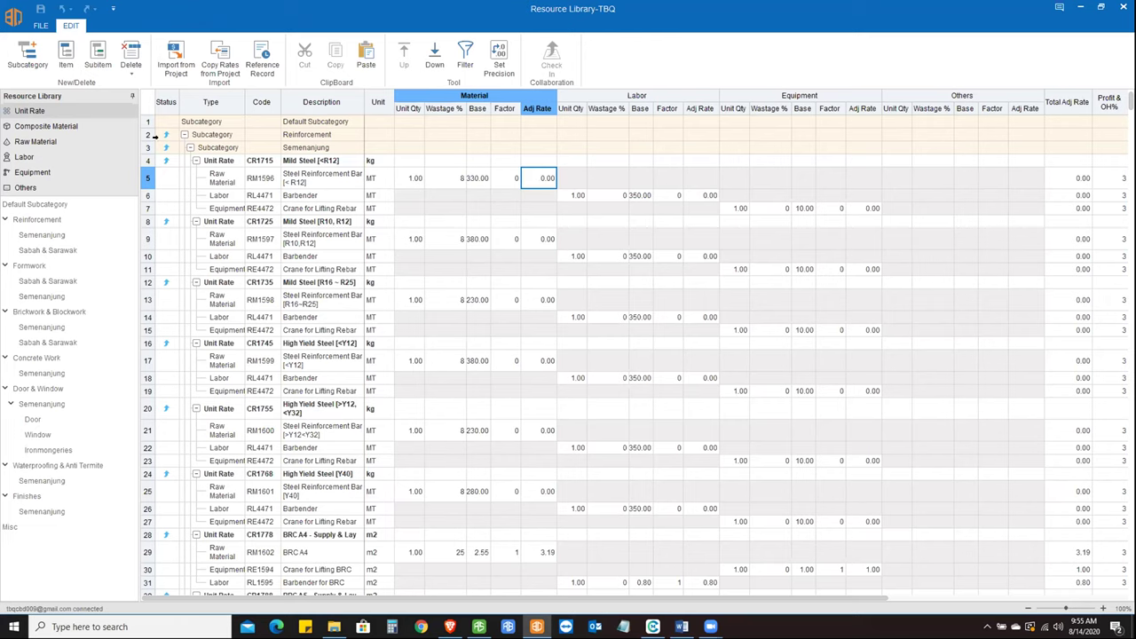
click(177, 67)
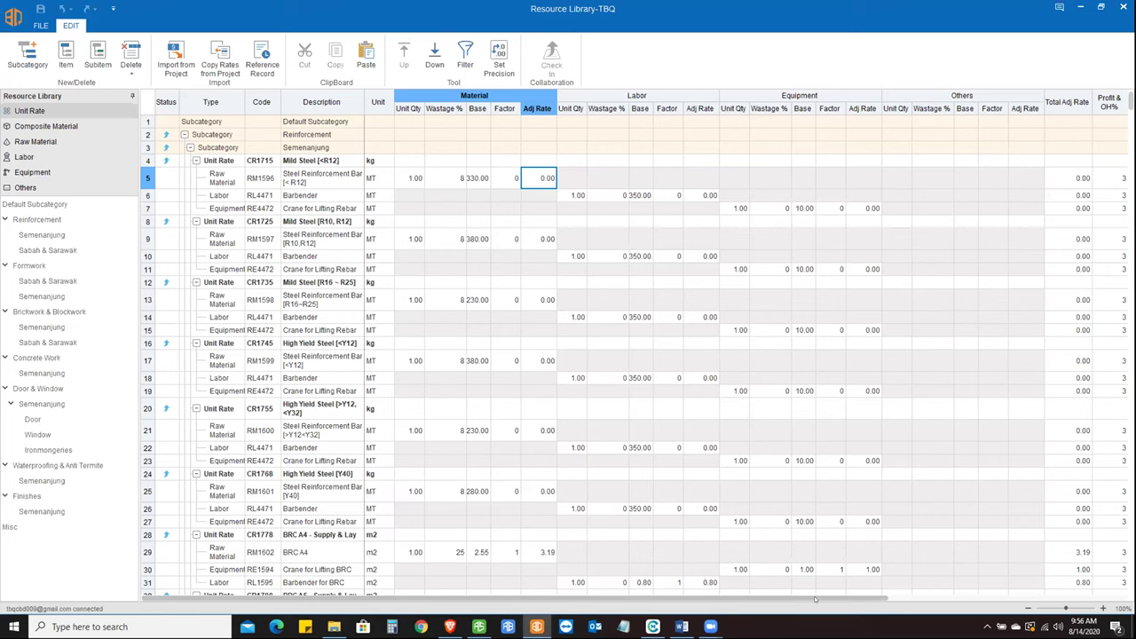
key(Tab)
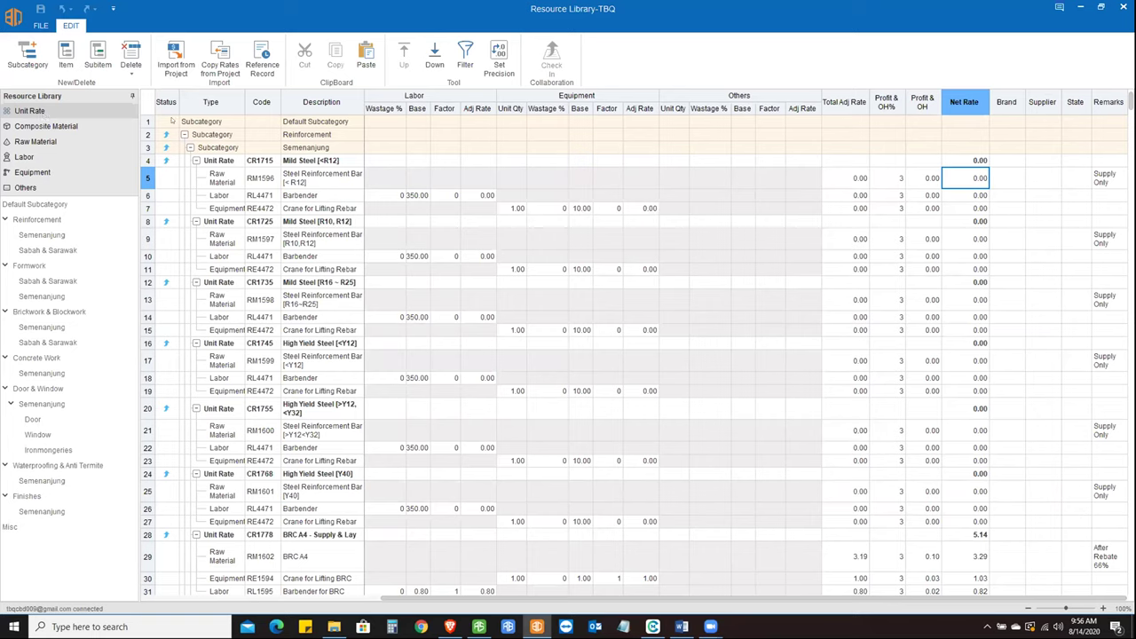
click(1106, 177)
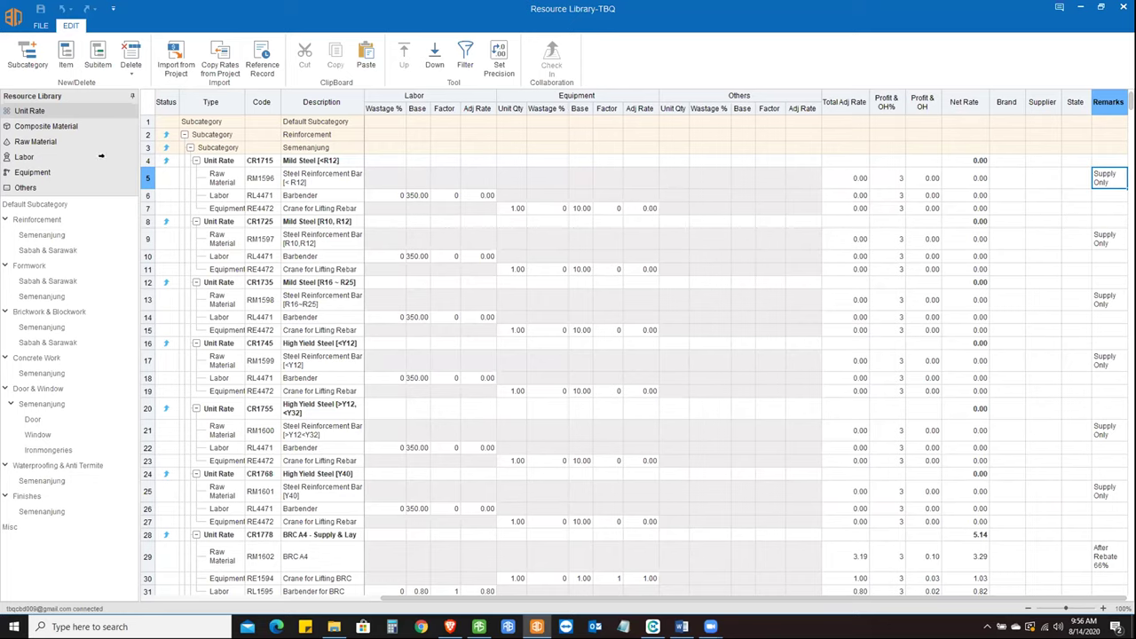
- Look through the Composite Material, Raw Material, Labor and Equipment resource lists
click(63, 127)
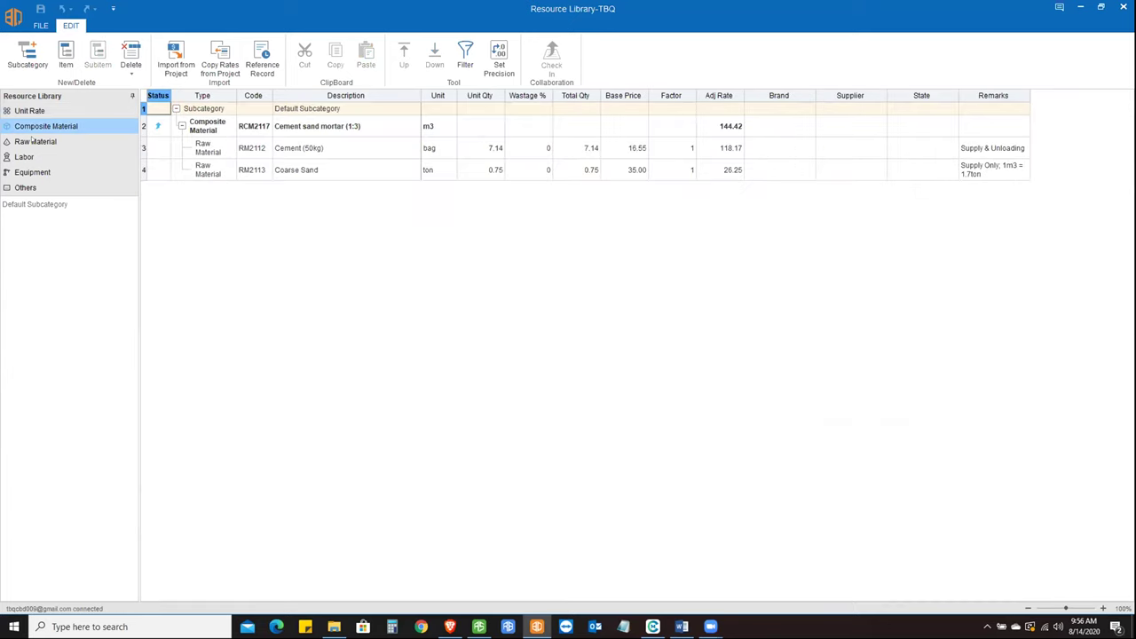
key(Down)
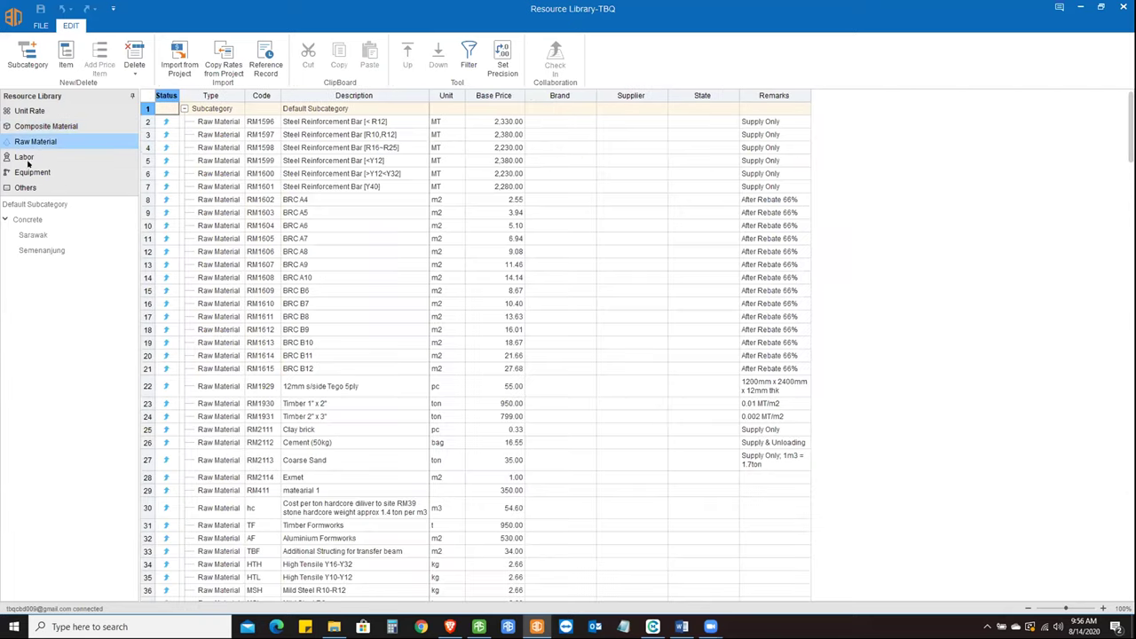
key(Down)
key(Down)
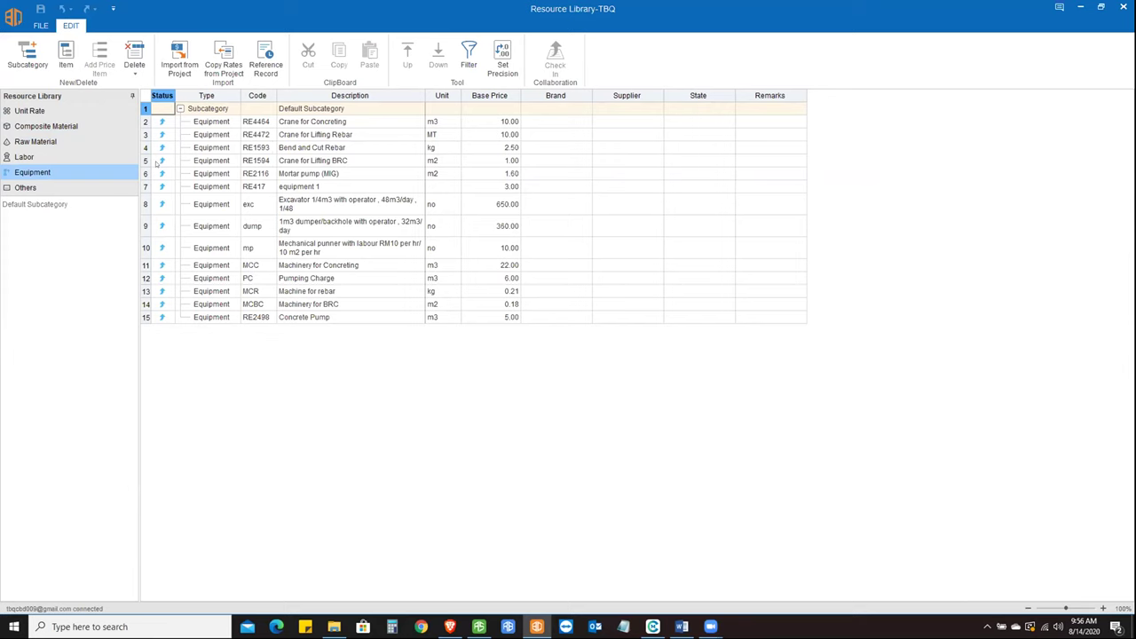
- Show the unit rates for Semenanjung reinforcement and for Sabah & Sarawak formwork
click(30, 110)
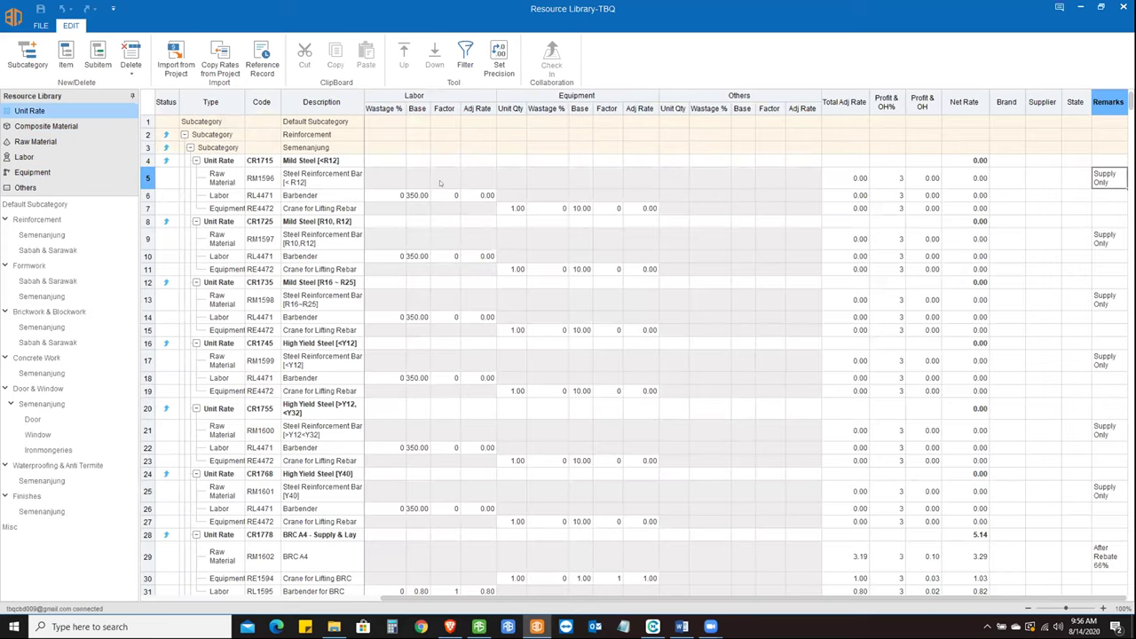
click(45, 235)
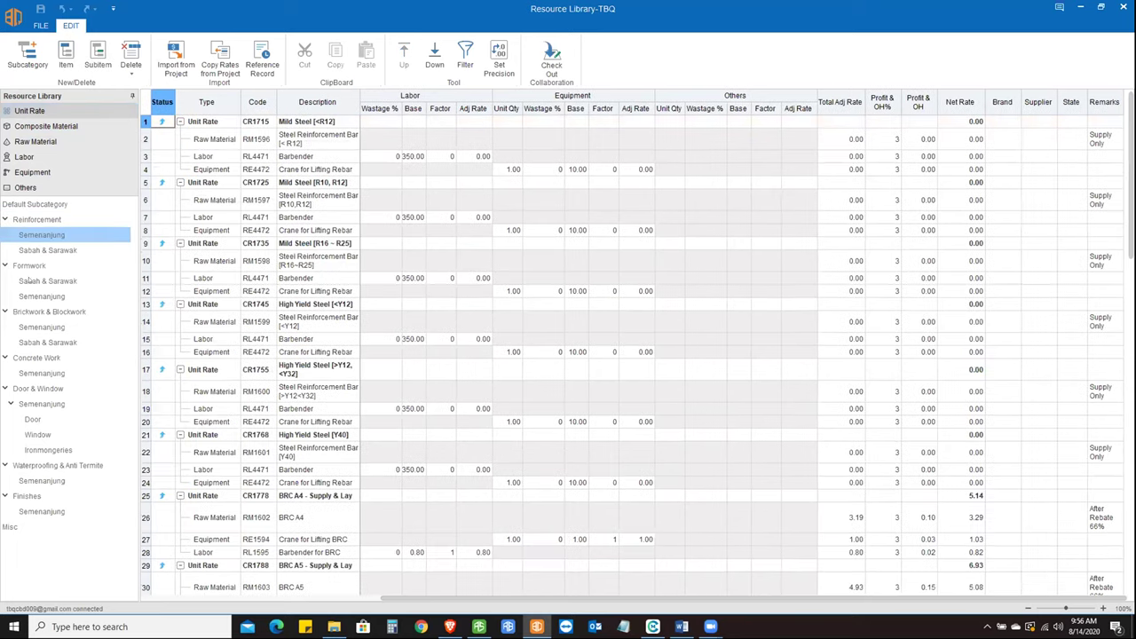
click(31, 280)
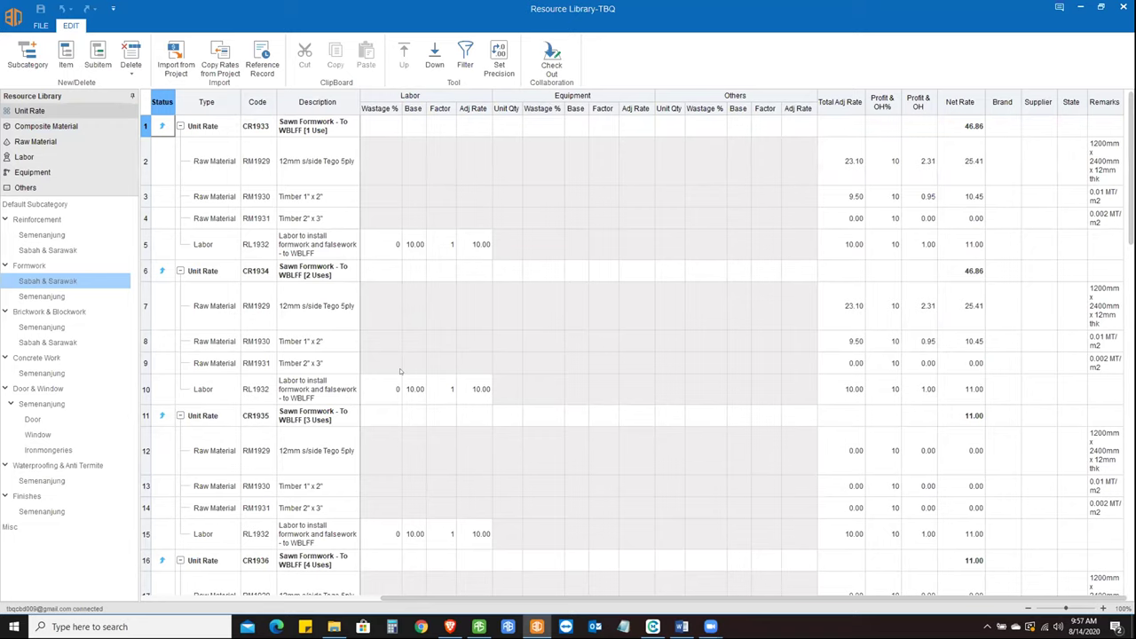
- Switch from the Resource Library to the BQ Library and open Demo-Internal
click(41, 25)
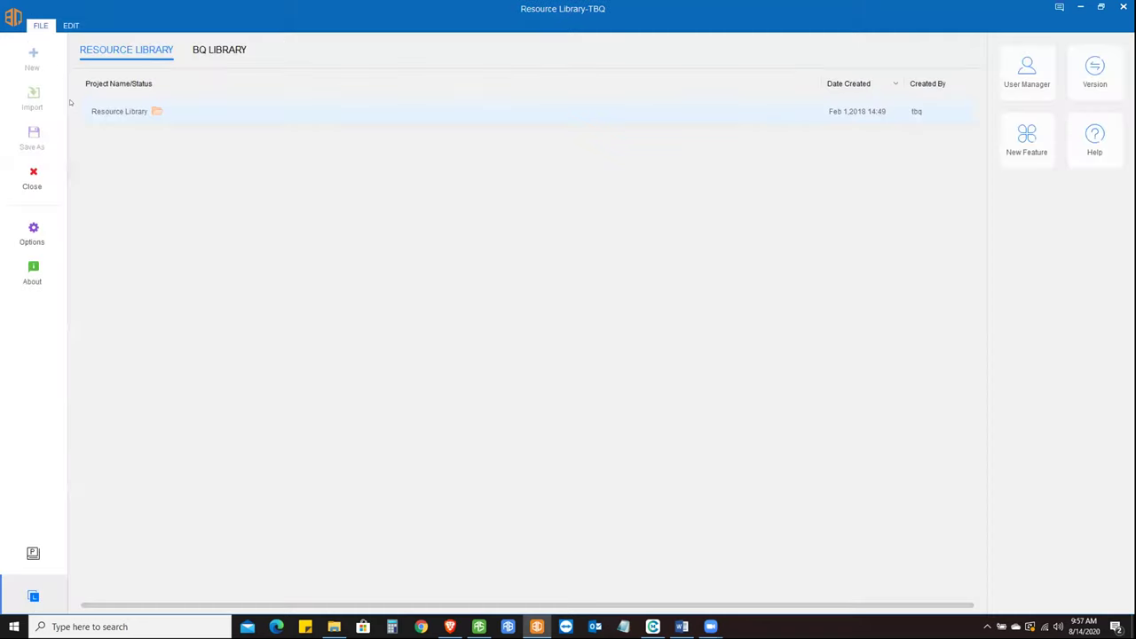
click(211, 51)
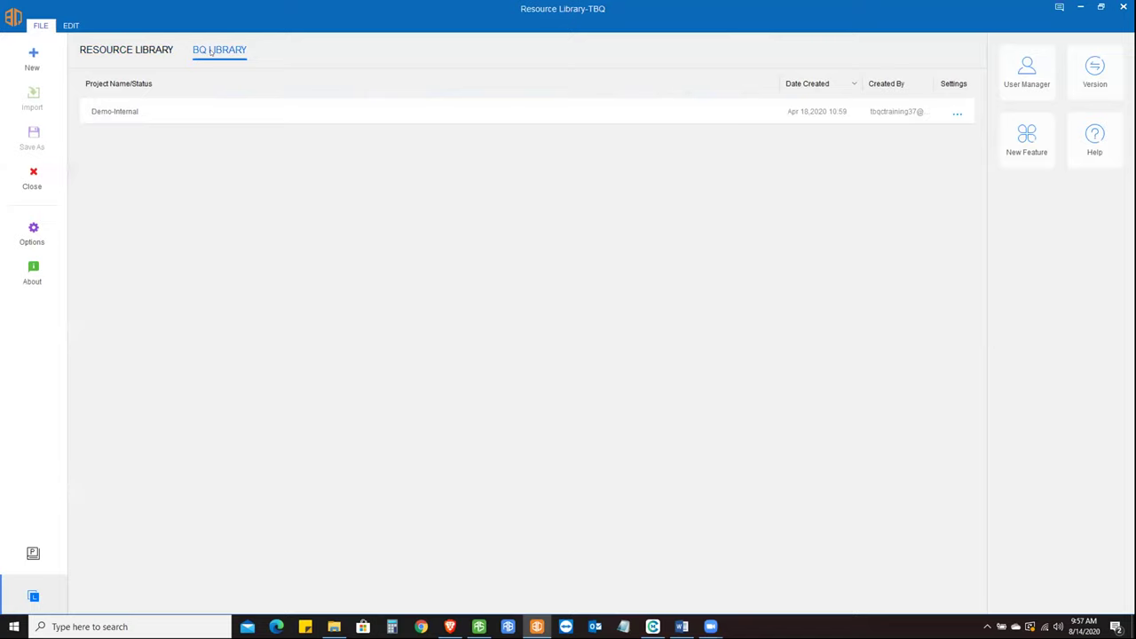
double_click(164, 114)
click(588, 348)
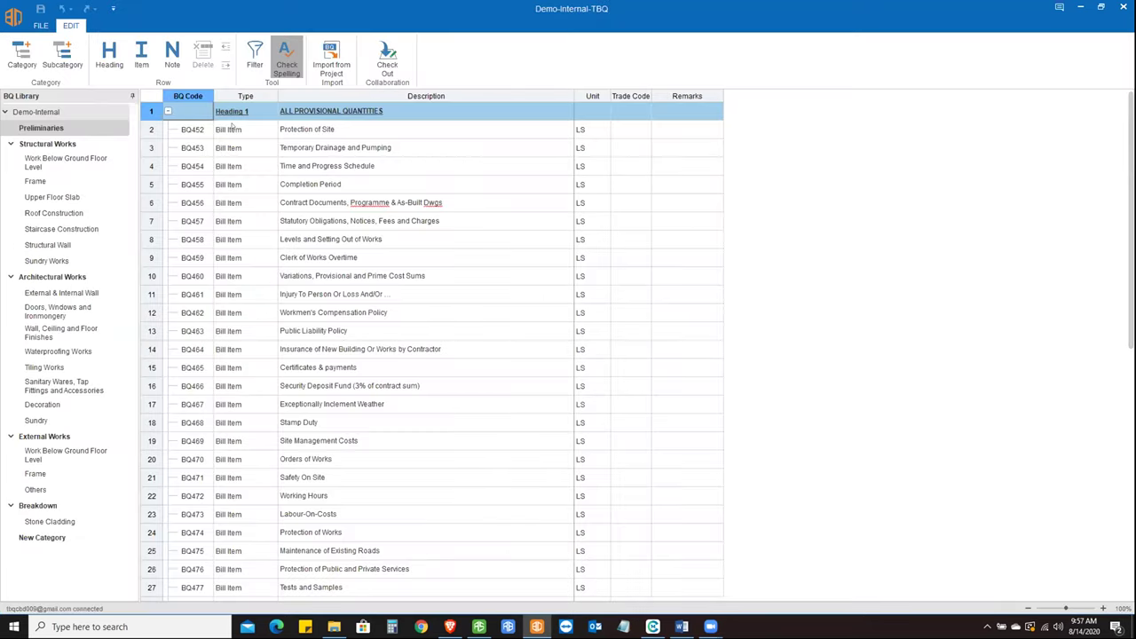
- Review the bill items for Work Below Ground Floor Level, Frame, Roof Construction and Wall, Ceiling and Floor Finishes, and locate Import from Project
click(44, 165)
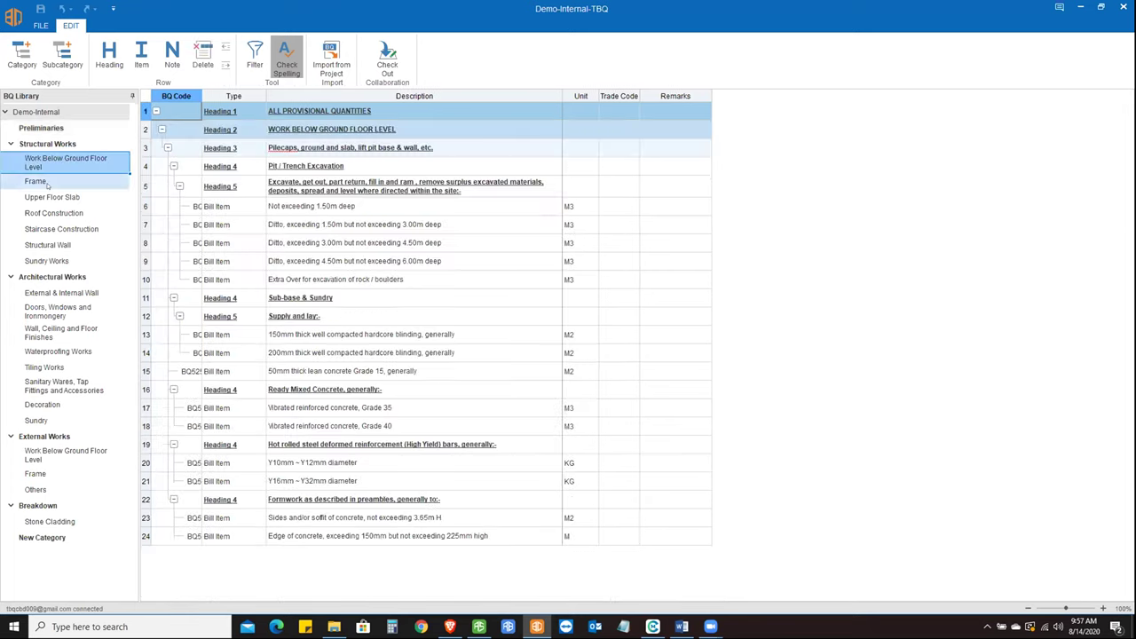
click(36, 181)
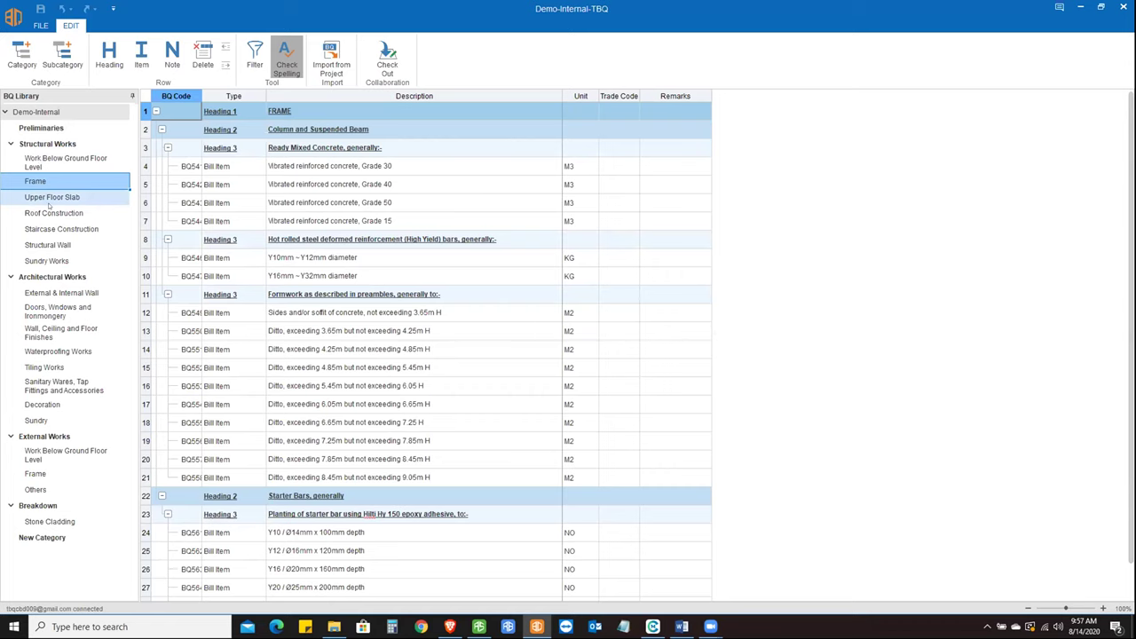
click(50, 212)
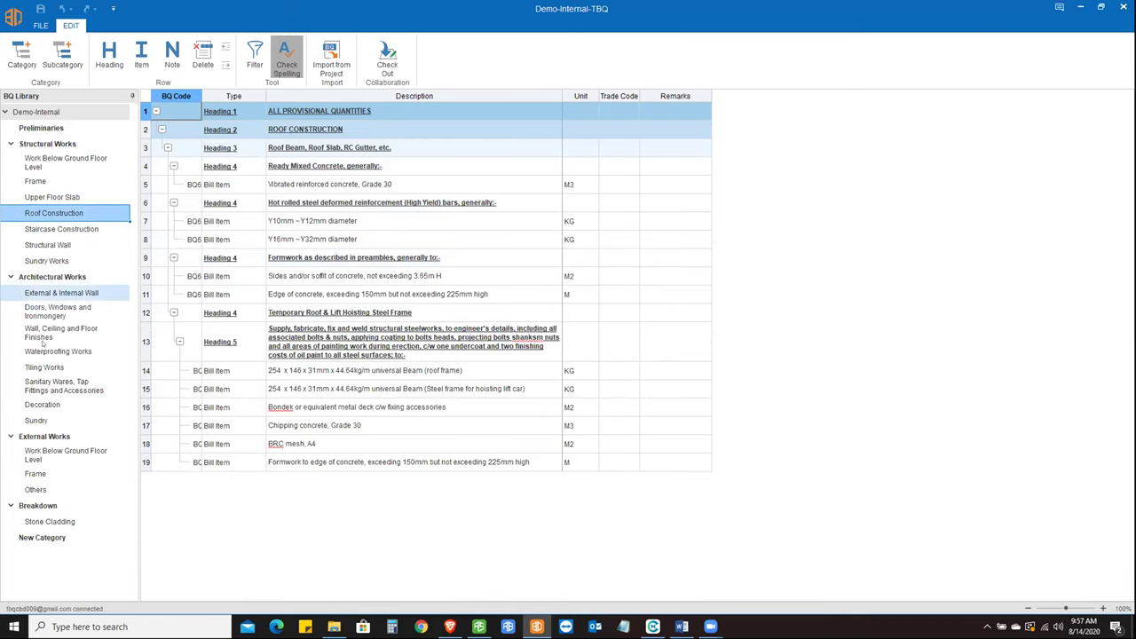
click(126, 343)
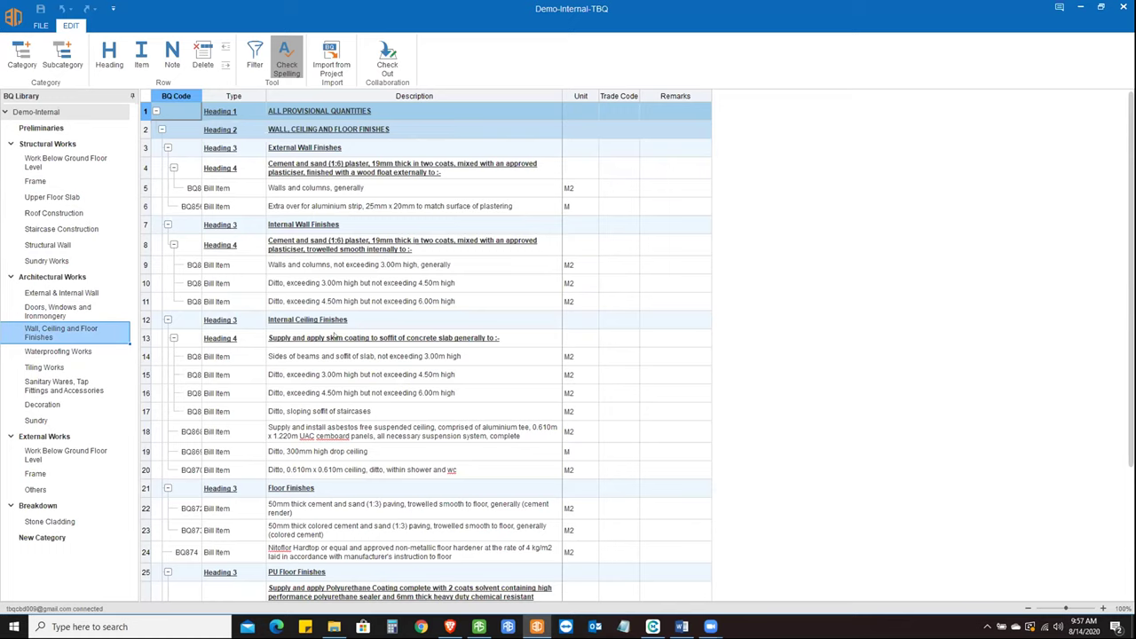
click(277, 129)
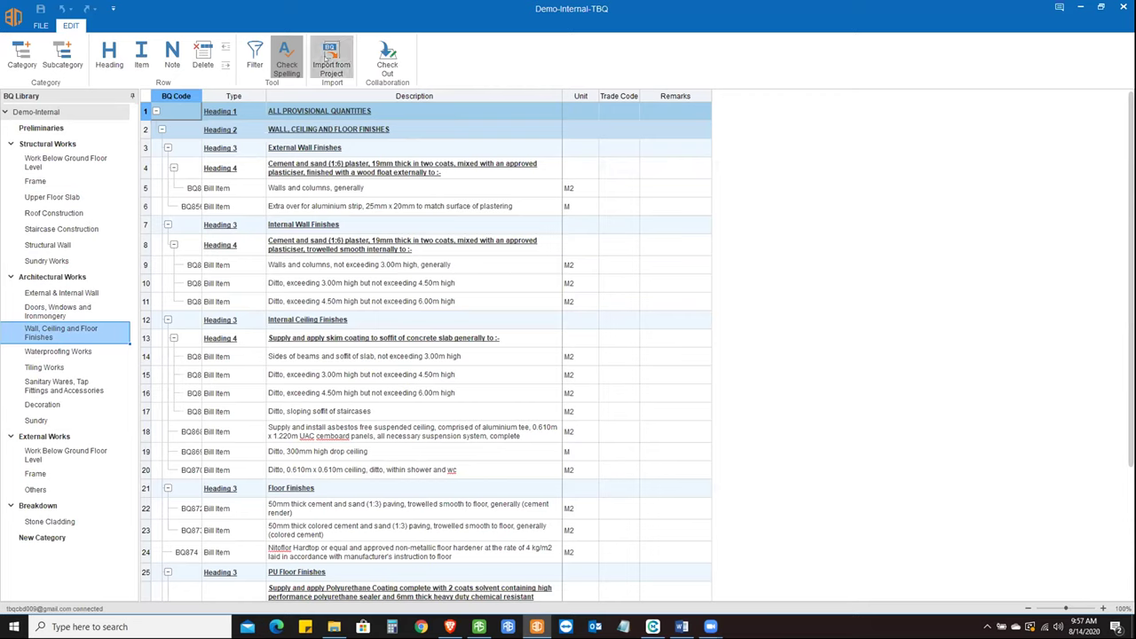
click(325, 59)
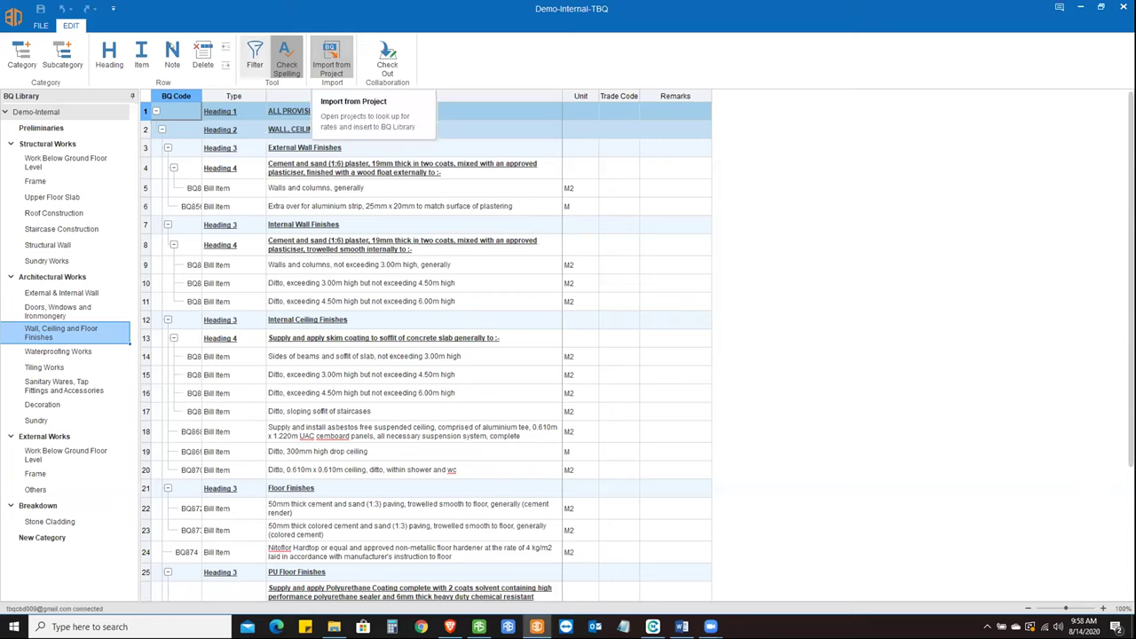
- Leave the BQ Library, switch to the Contractor Demo project and display its 3.2 Concrete Works bill
click(41, 25)
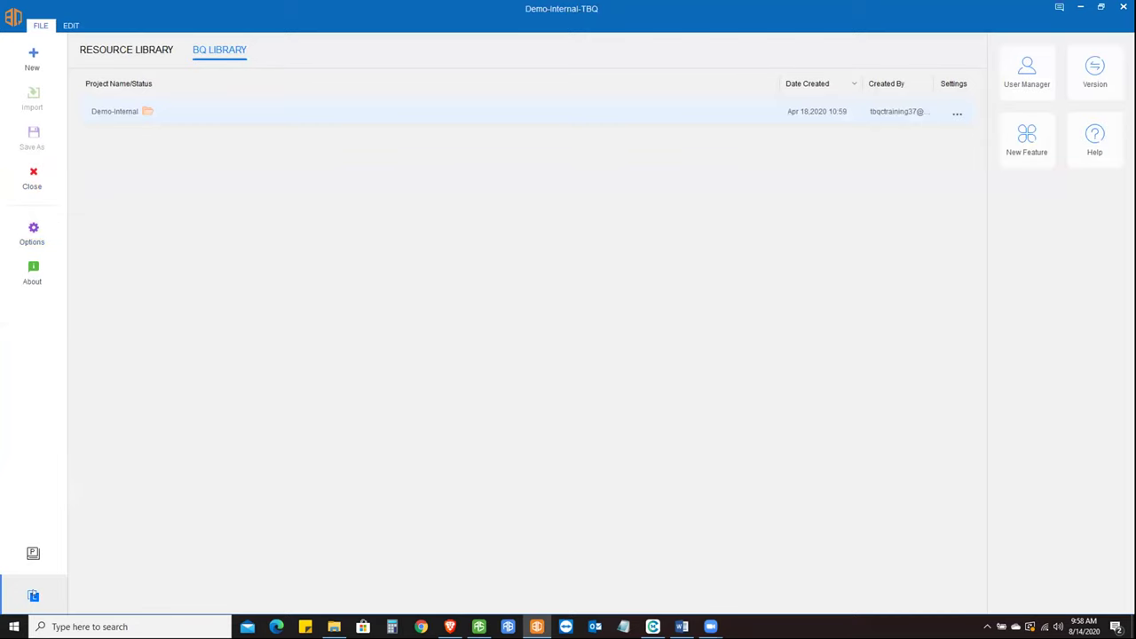
click(31, 557)
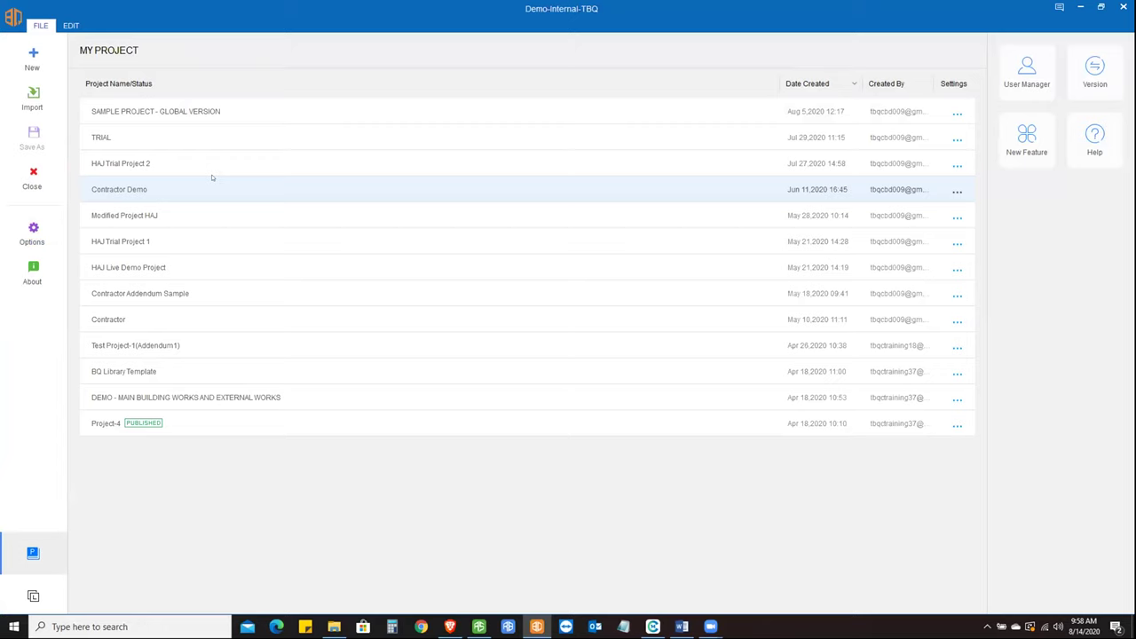
double_click(131, 188)
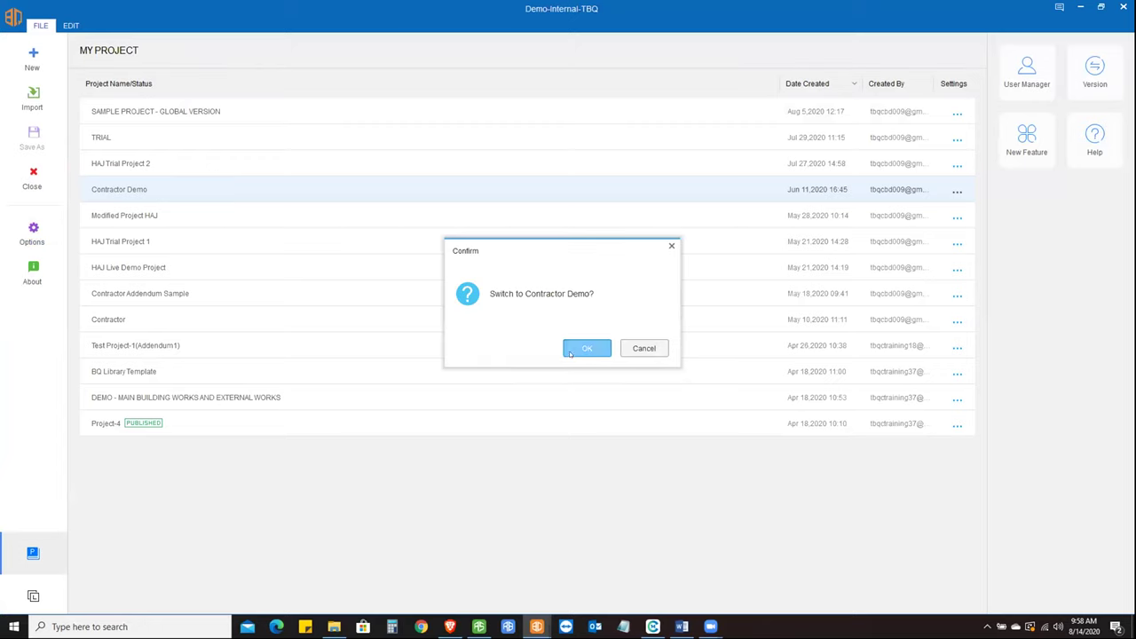
click(572, 351)
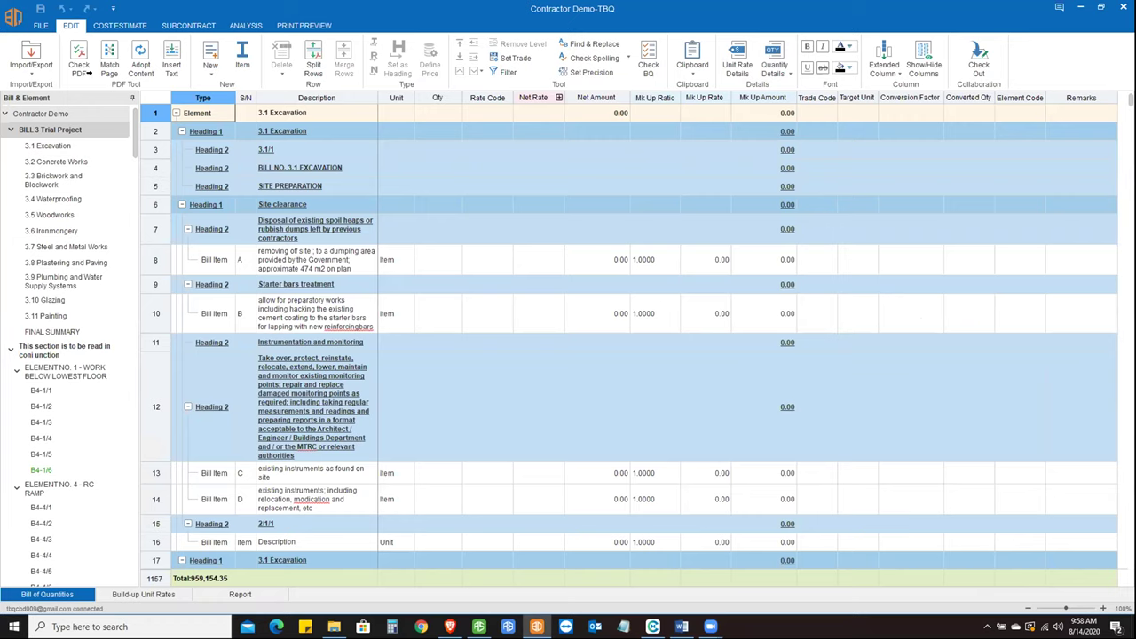
click(57, 161)
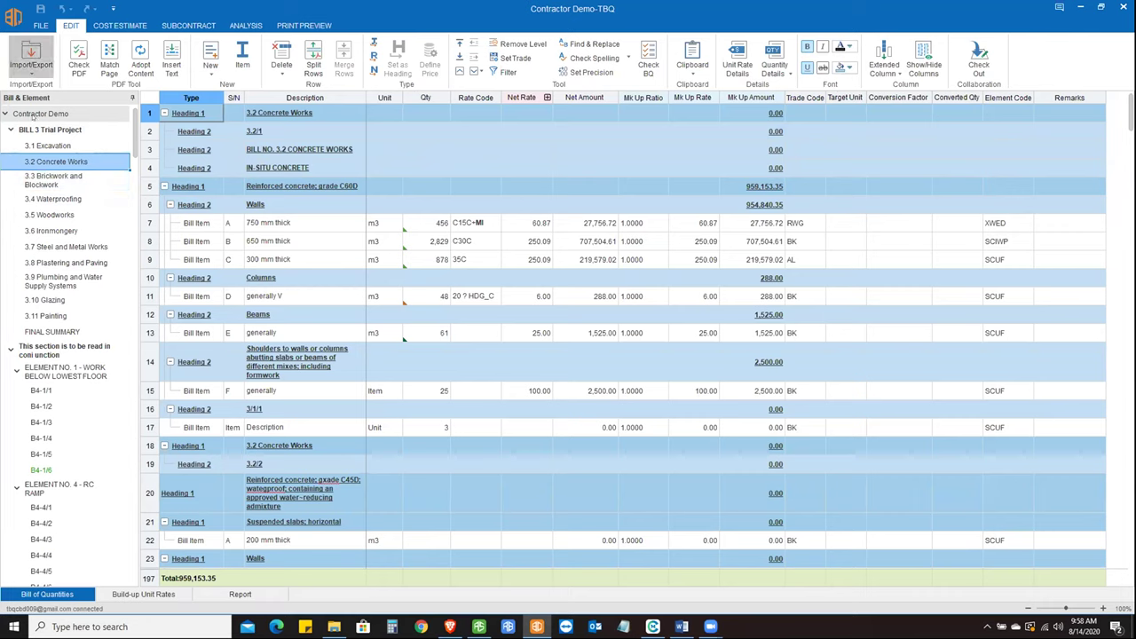
- Show the import and export options available for PDF, Excel and data from other versions
click(31, 70)
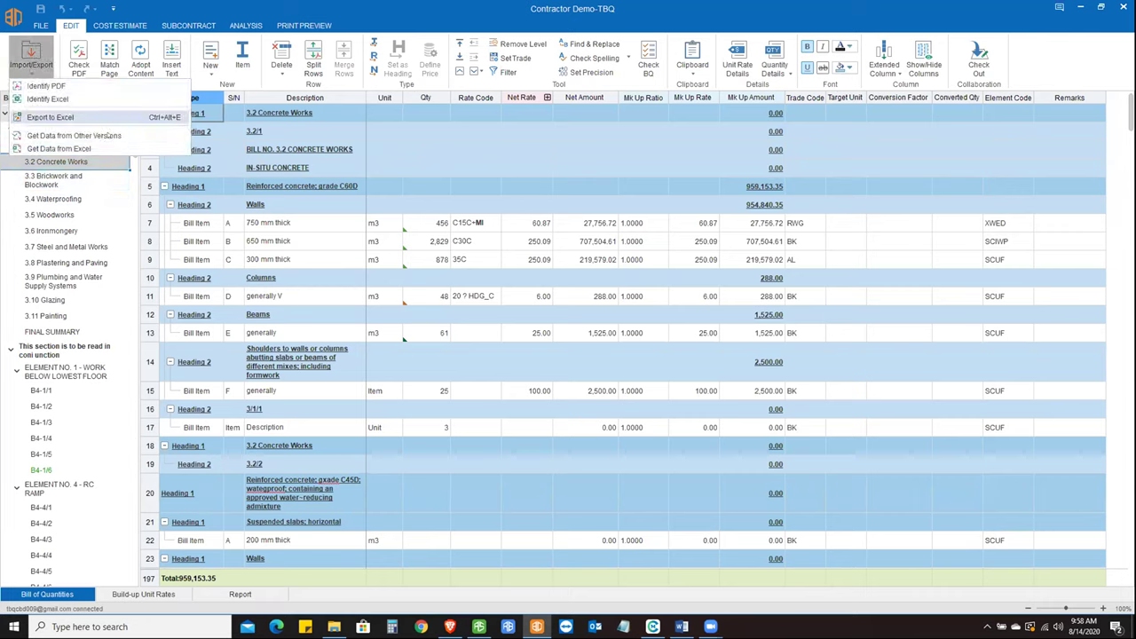
click(31, 58)
click(31, 58)
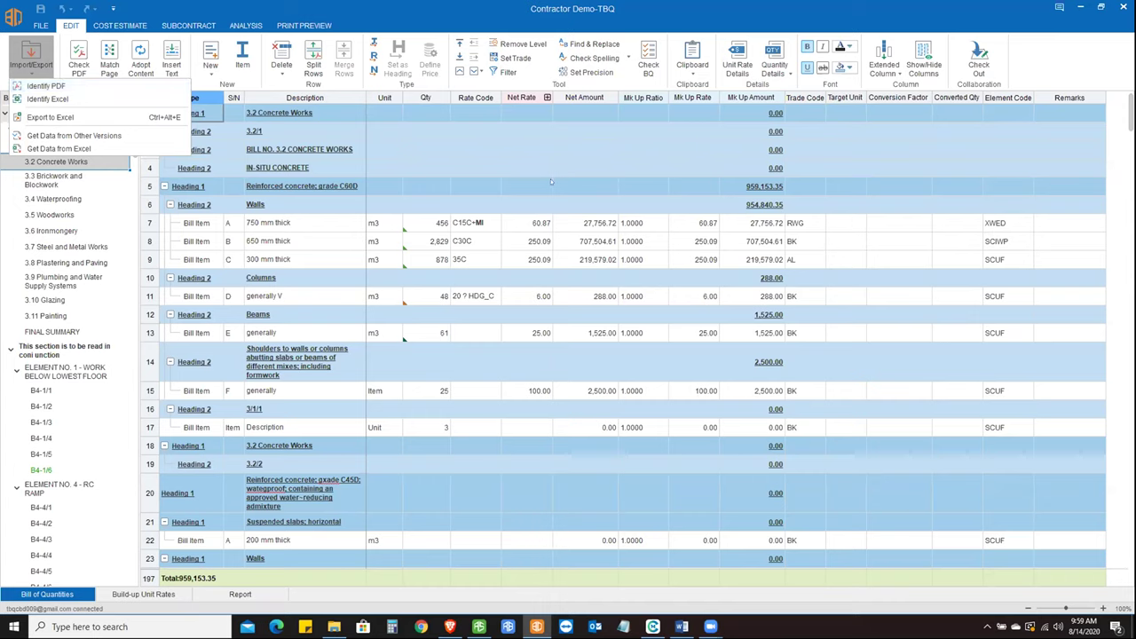
click(531, 227)
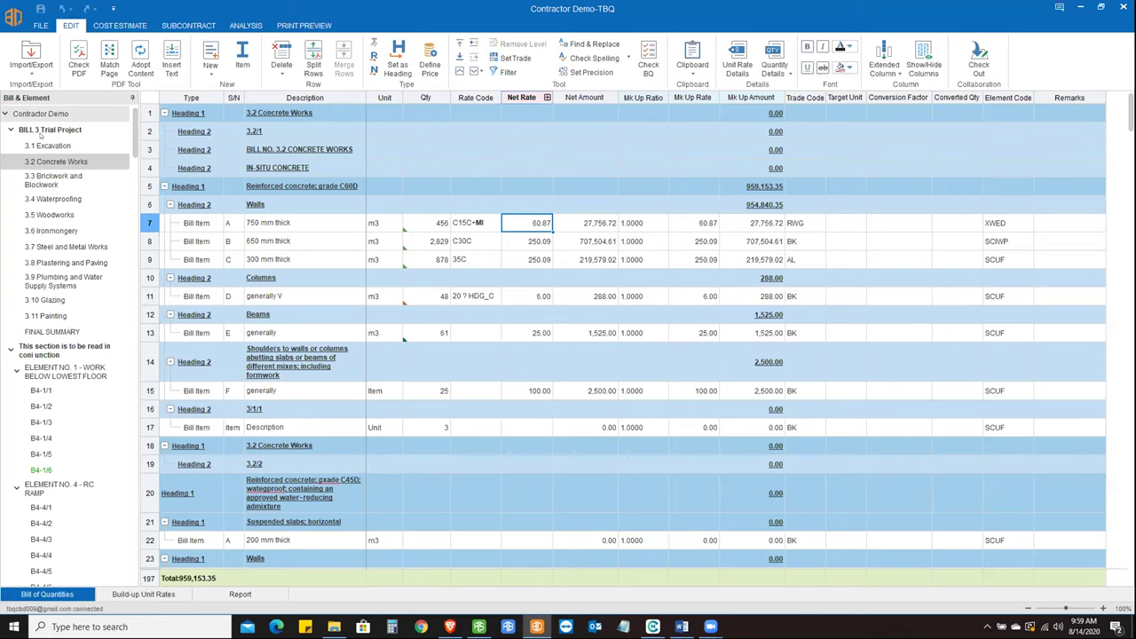
- Start Identify PDF and import the Normal Bill PDF from Desktop > Webinar-2 > Presentation > BG > TBQ > Import Scan PDF
click(31, 64)
click(35, 86)
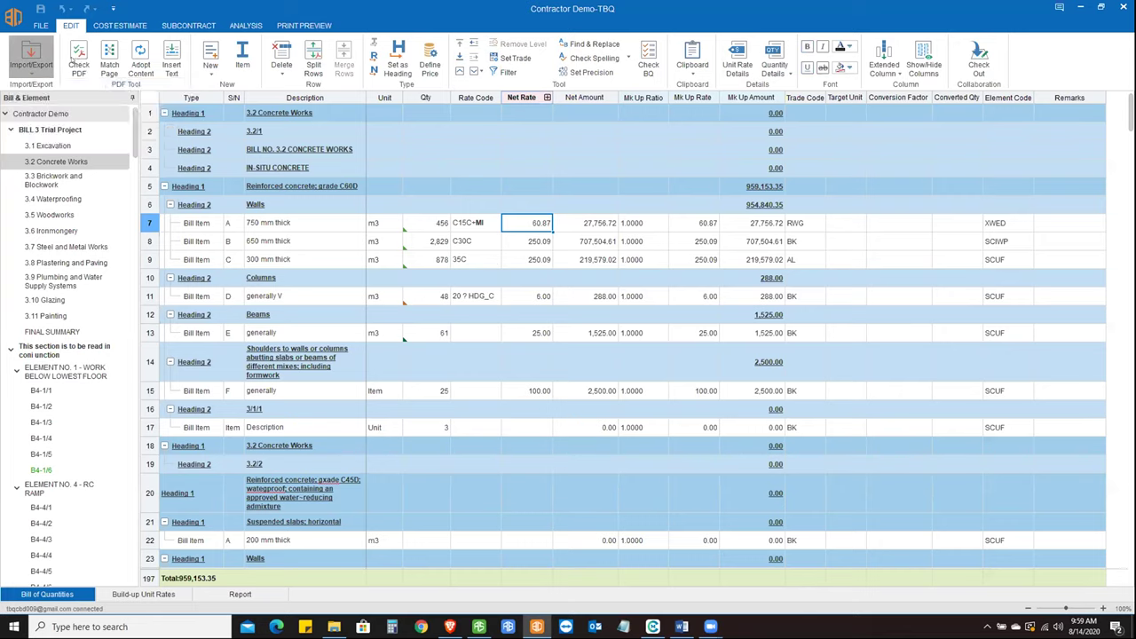
click(22, 55)
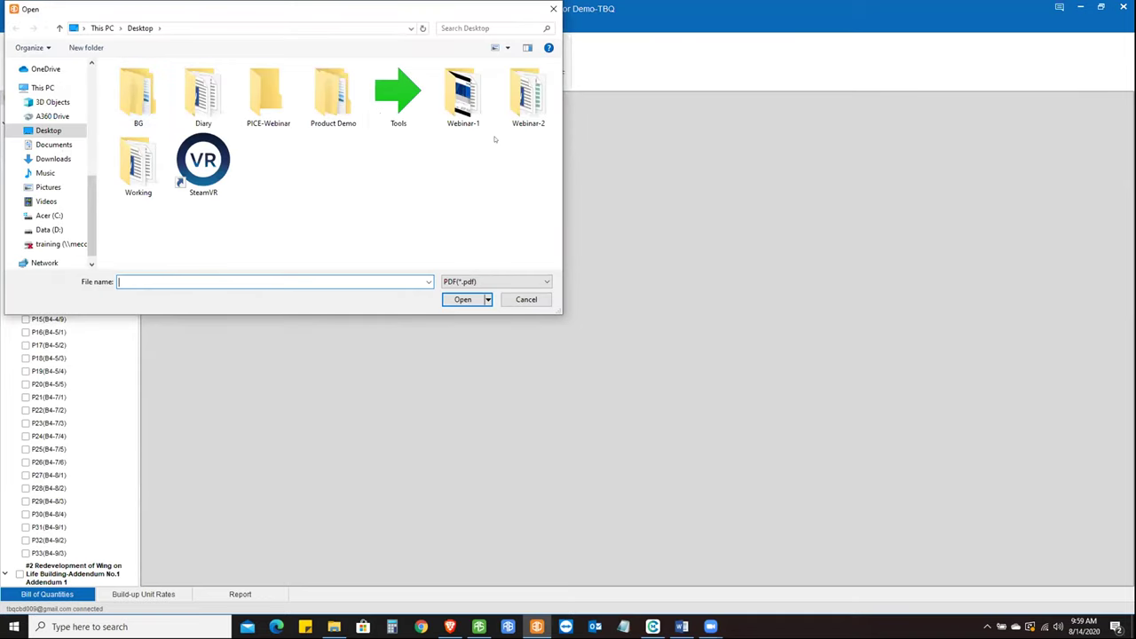
double_click(528, 98)
double_click(133, 83)
double_click(119, 83)
double_click(131, 94)
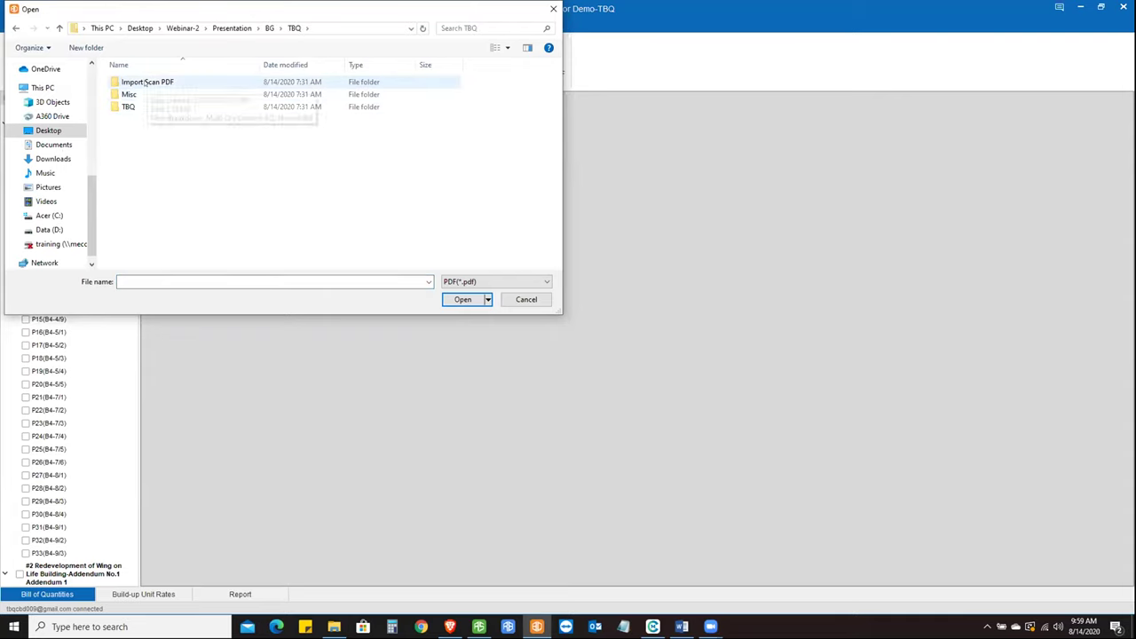
double_click(145, 82)
click(139, 106)
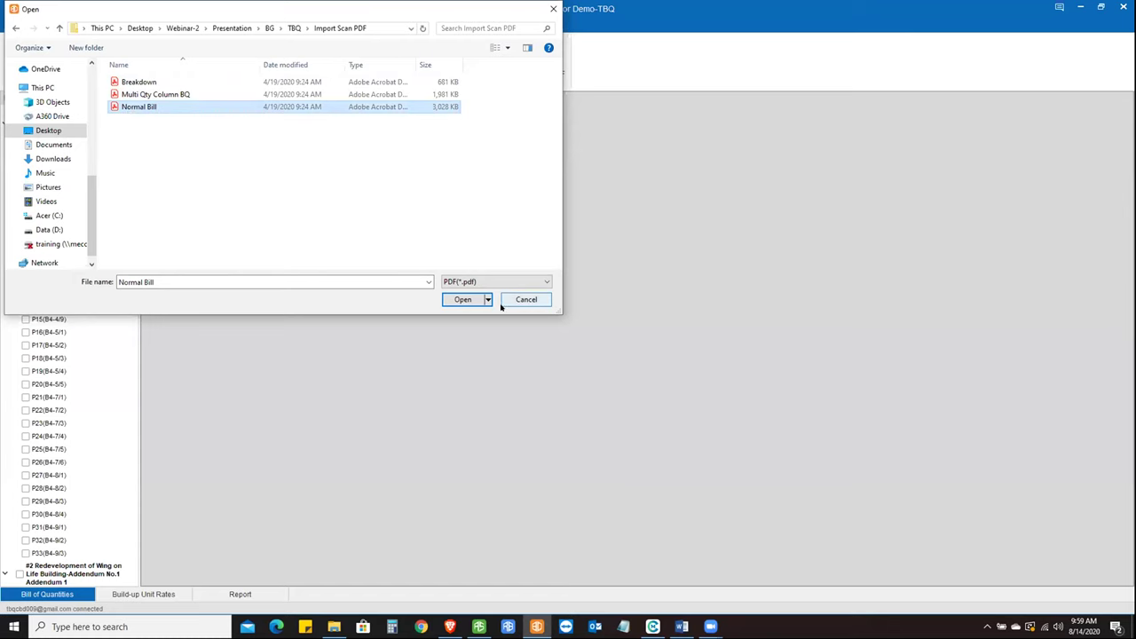
click(468, 299)
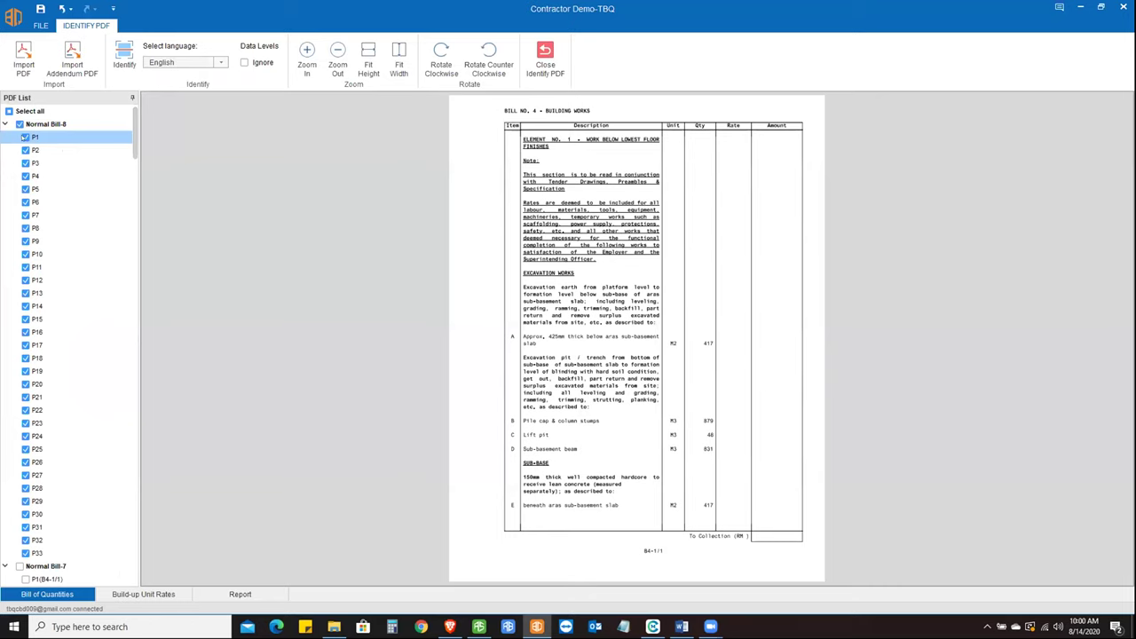
- Inspect the scanned bill's first page and identify all selected Normal Bill pages with English as the language
scroll(36, 408, down, 6)
scroll(36, 421, up, 6)
click(306, 55)
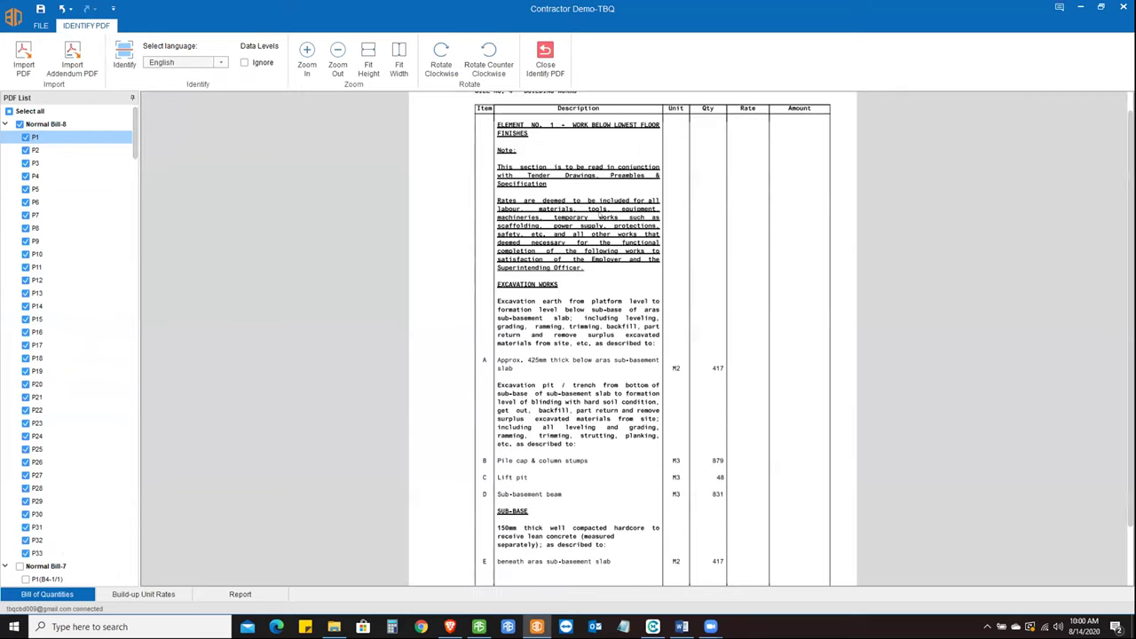
ctrl+scroll(435, 243, down, 3)
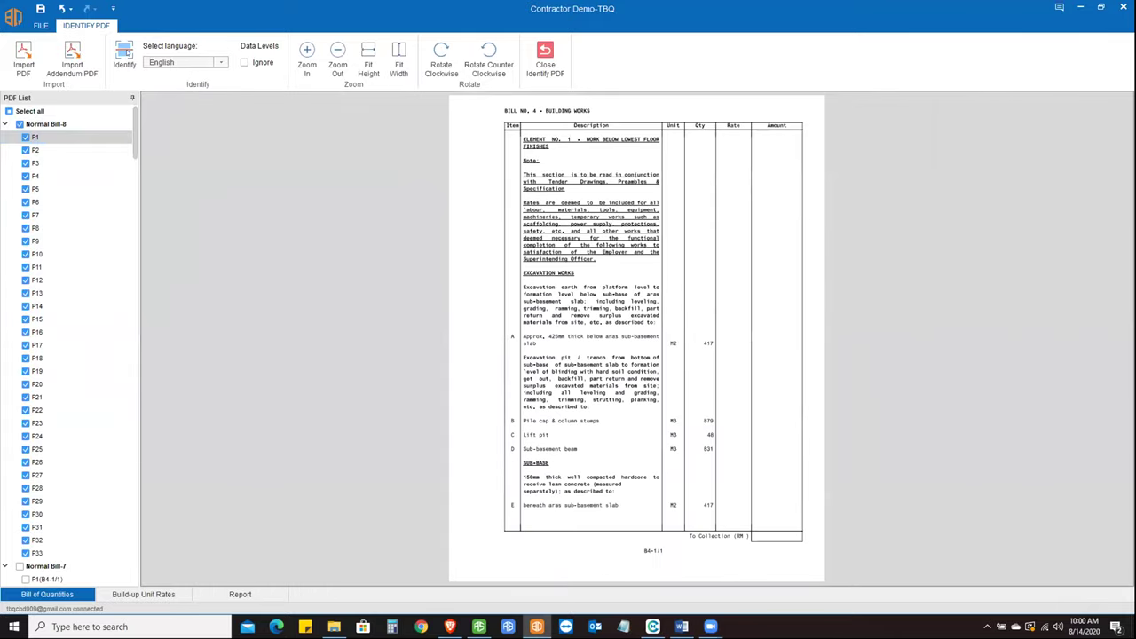
click(124, 55)
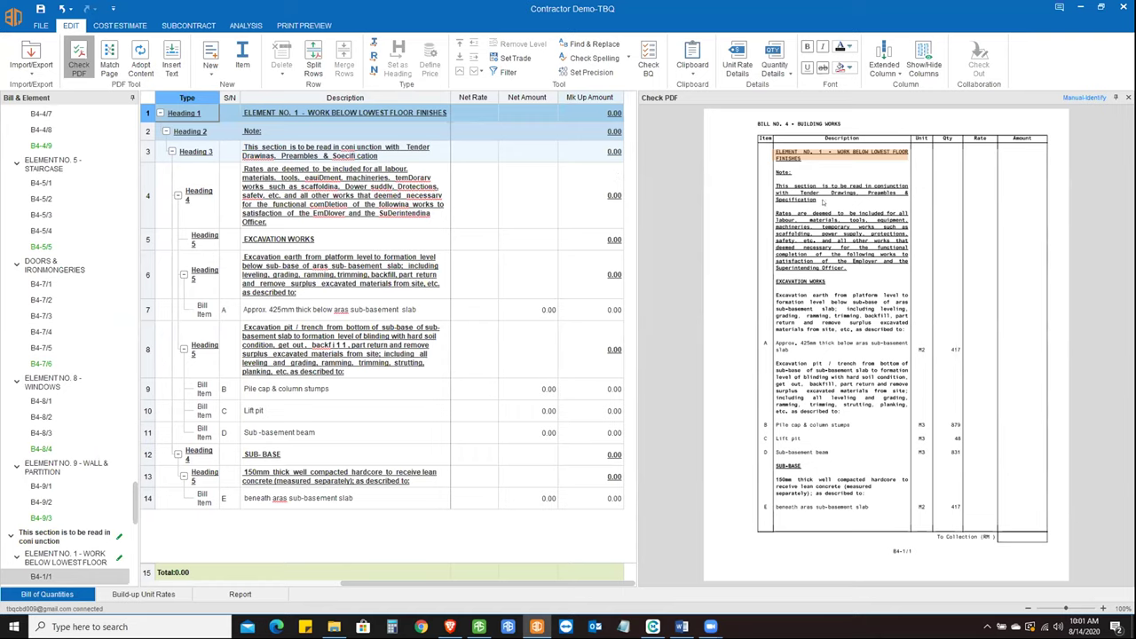
- Compare the identified headings and items of page B4-1/1 with the matching passages in the original PDF
ctrl+scroll(910, 253, up, 3)
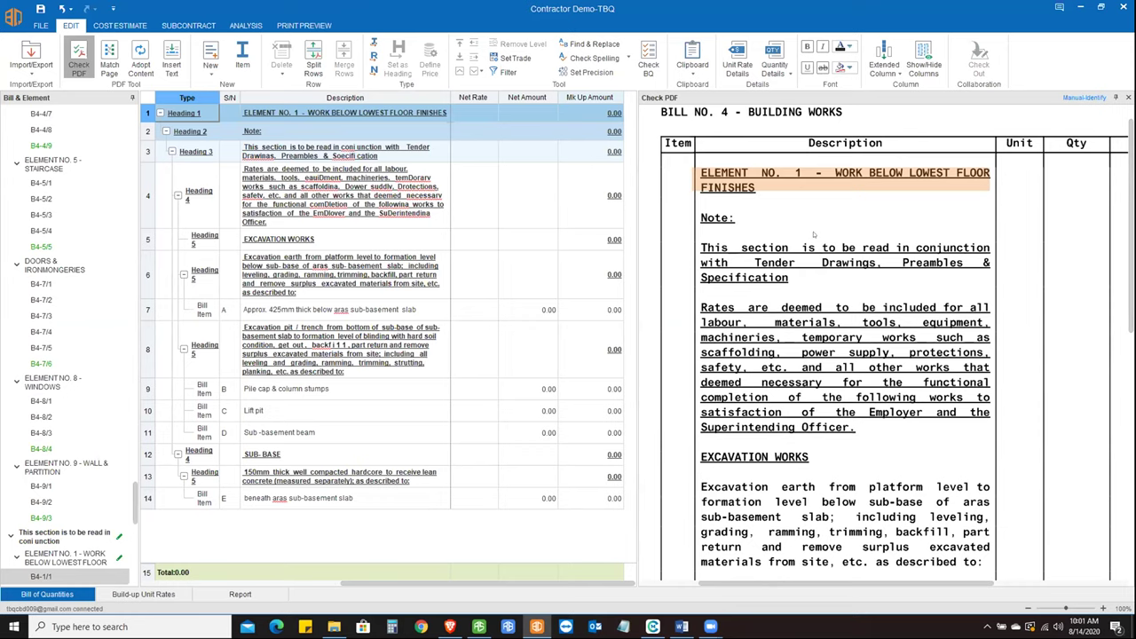
ctrl+scroll(814, 234, up, 1)
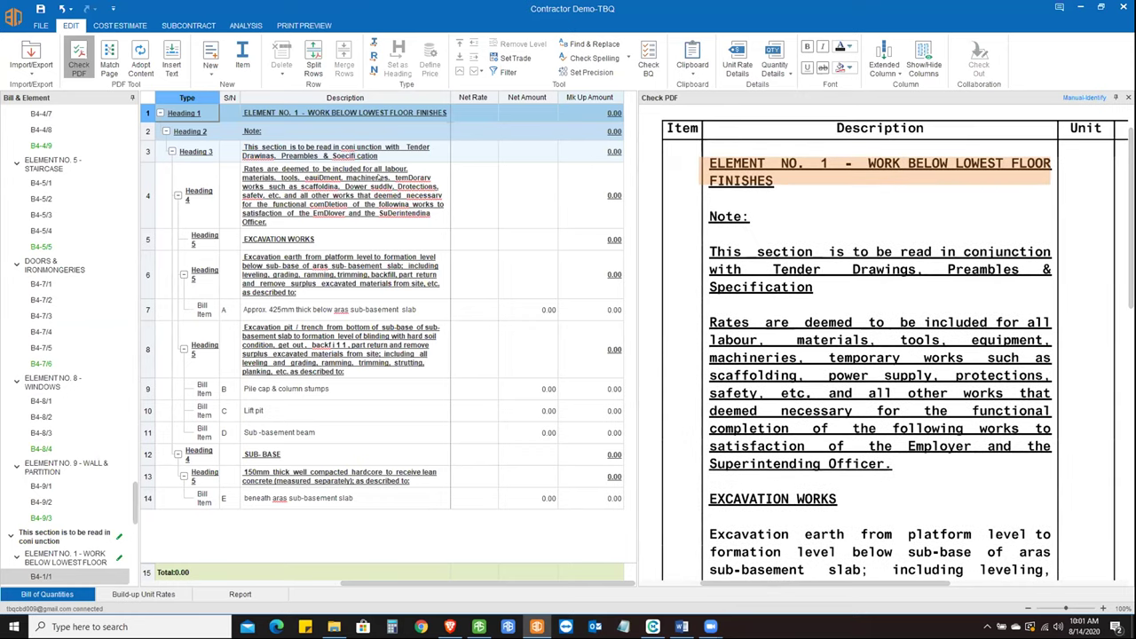
click(379, 179)
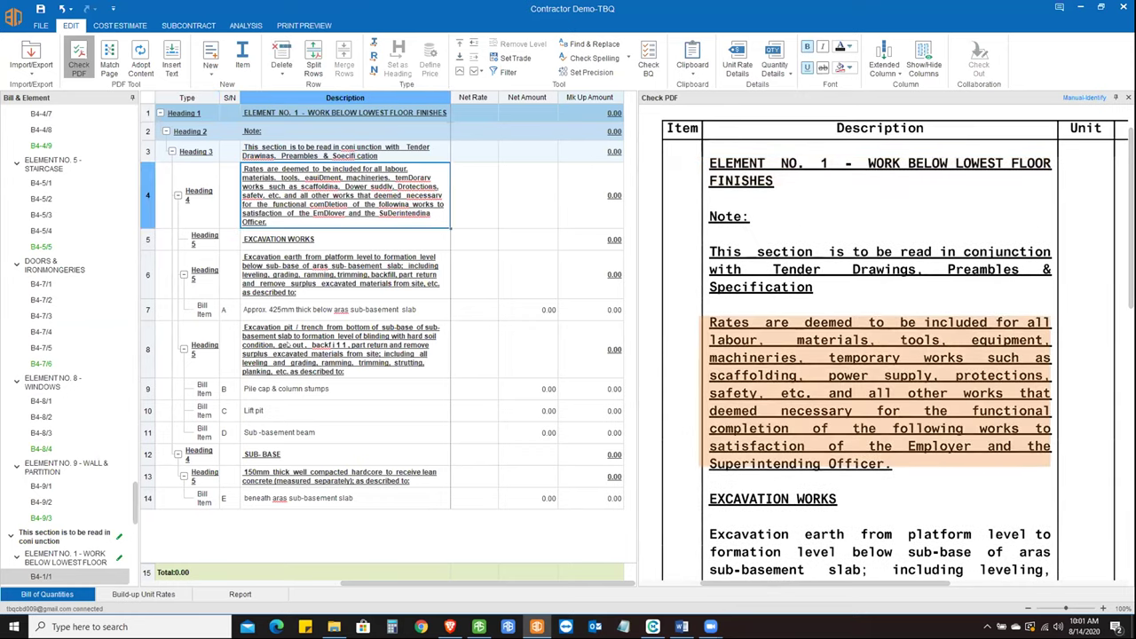
click(346, 349)
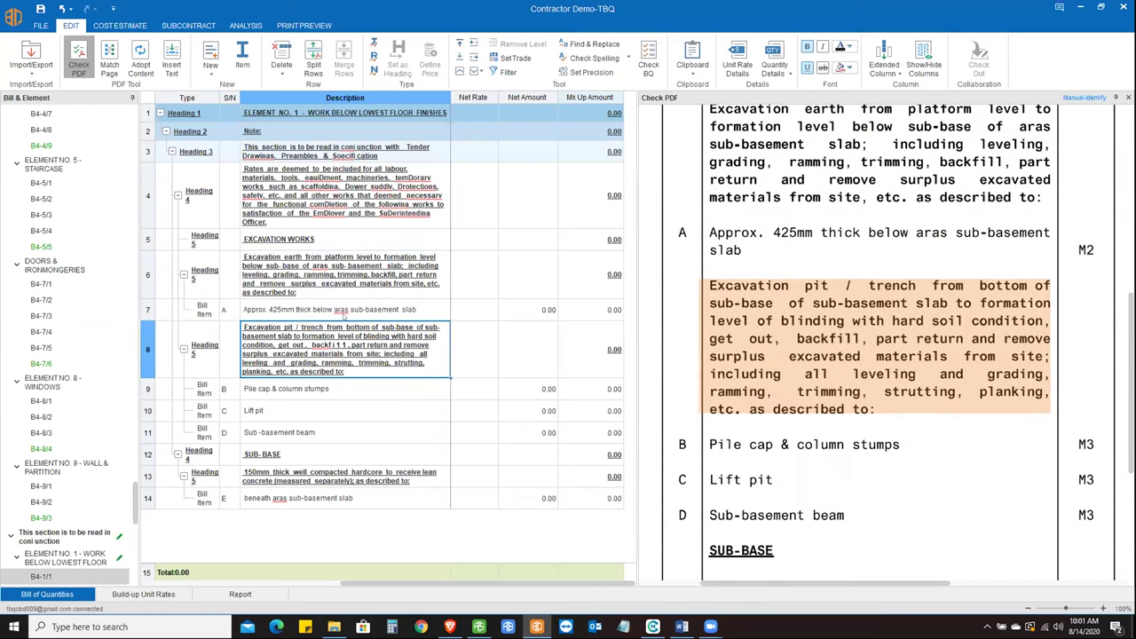
key(Down)
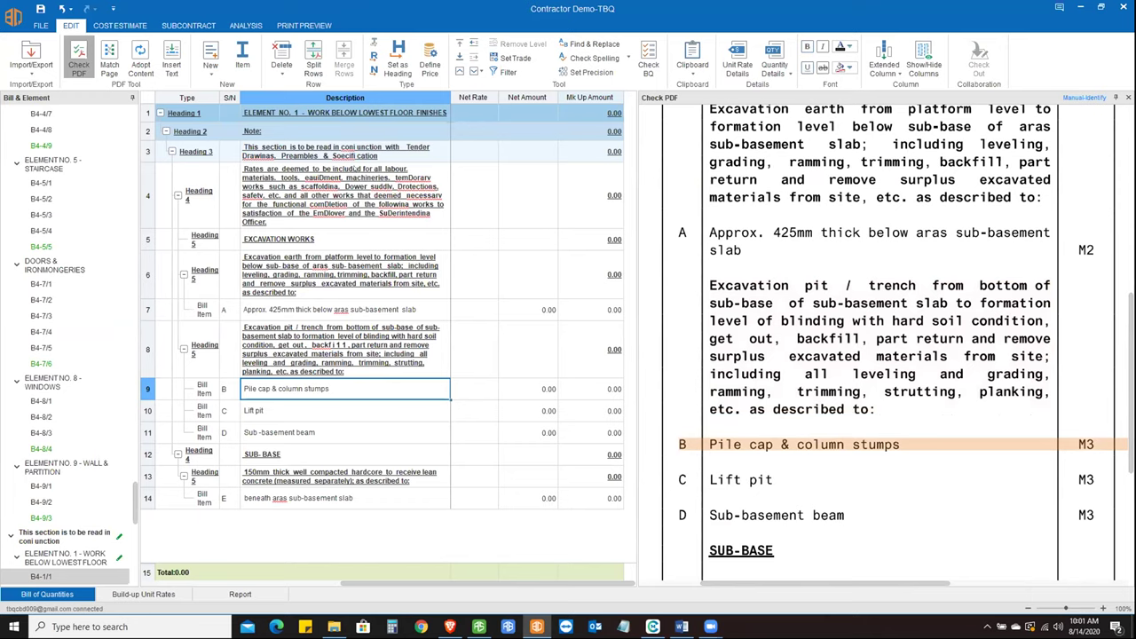
click(352, 157)
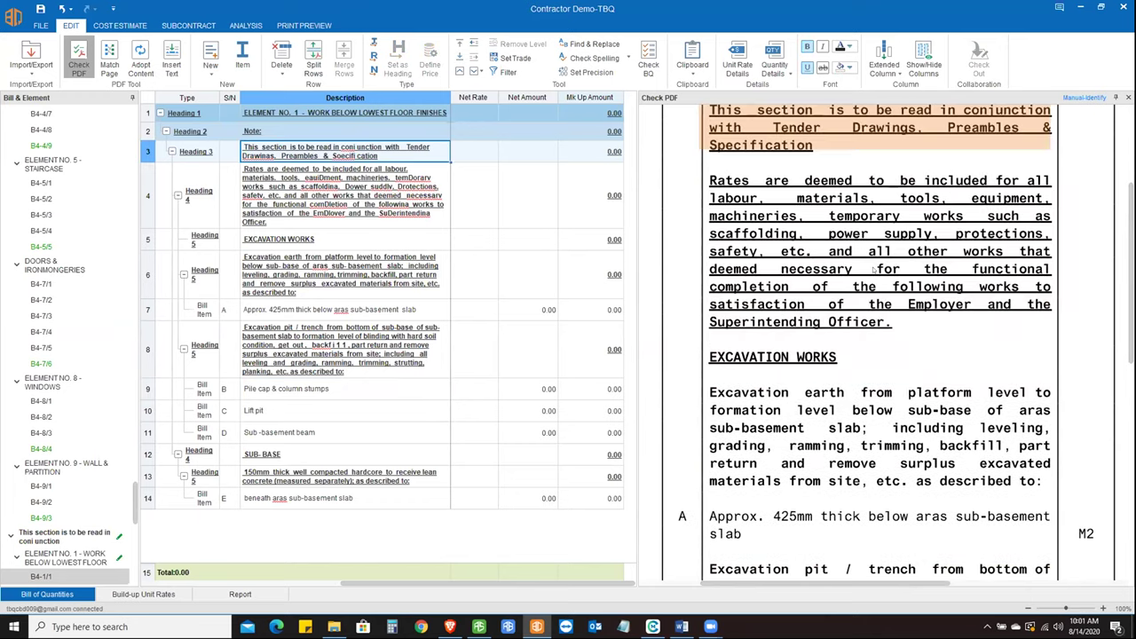
scroll(874, 269, up, 2)
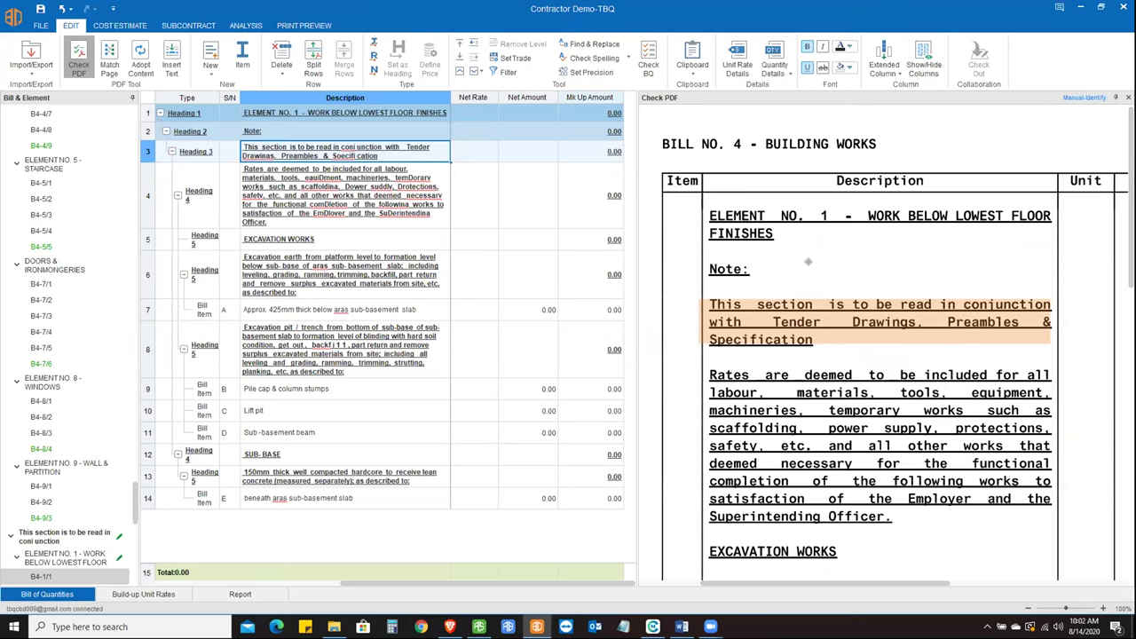
scroll(808, 261, down, 1)
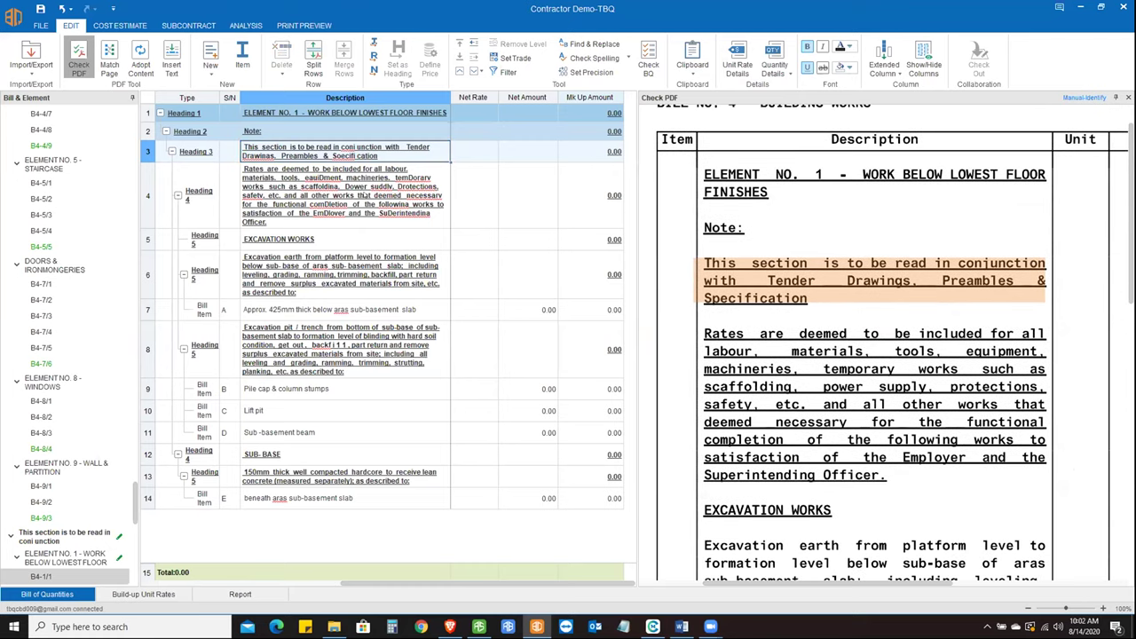
click(342, 195)
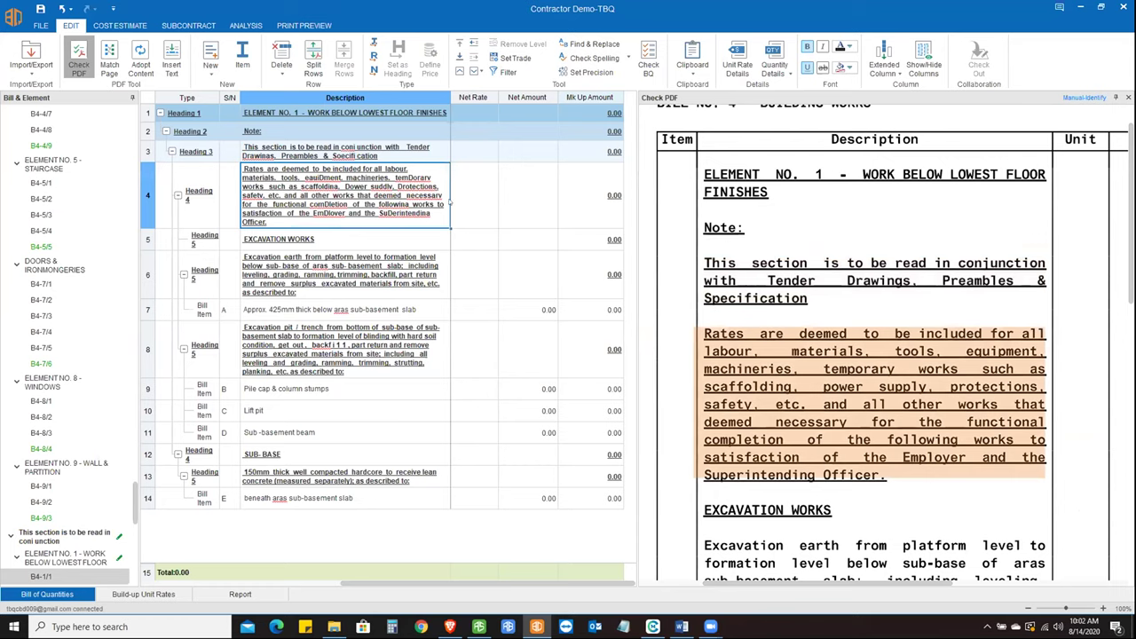
- Set the net rate of bill item A, the approx. 425mm thick excavation below the sub-basement slab, to 25
click(474, 193)
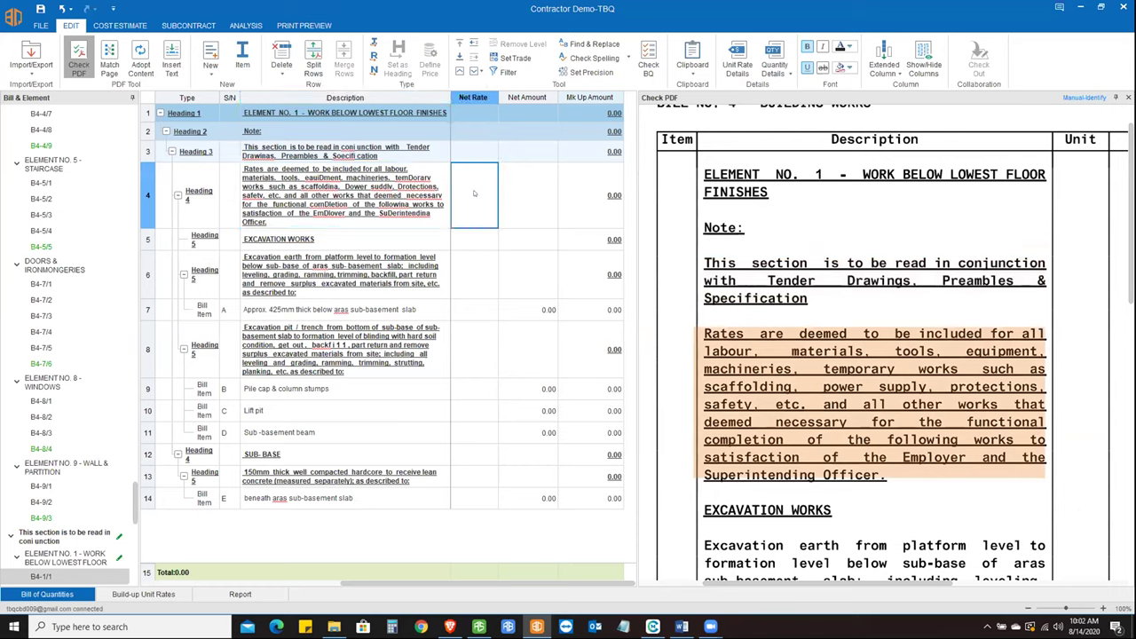
click(466, 280)
click(470, 304)
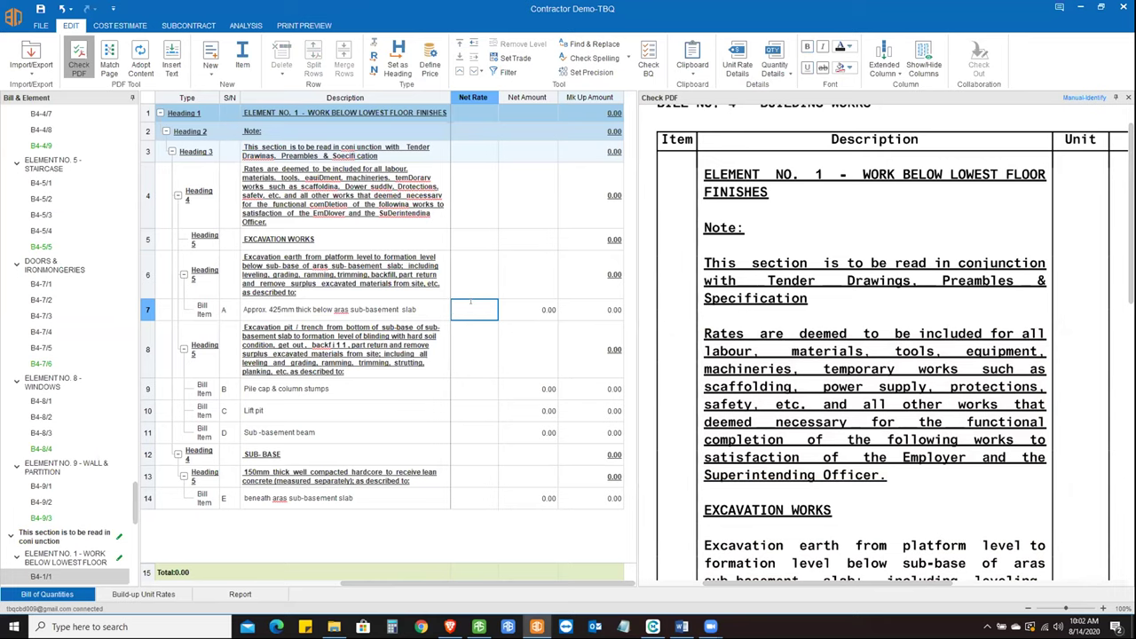
text(25)
key(Return)
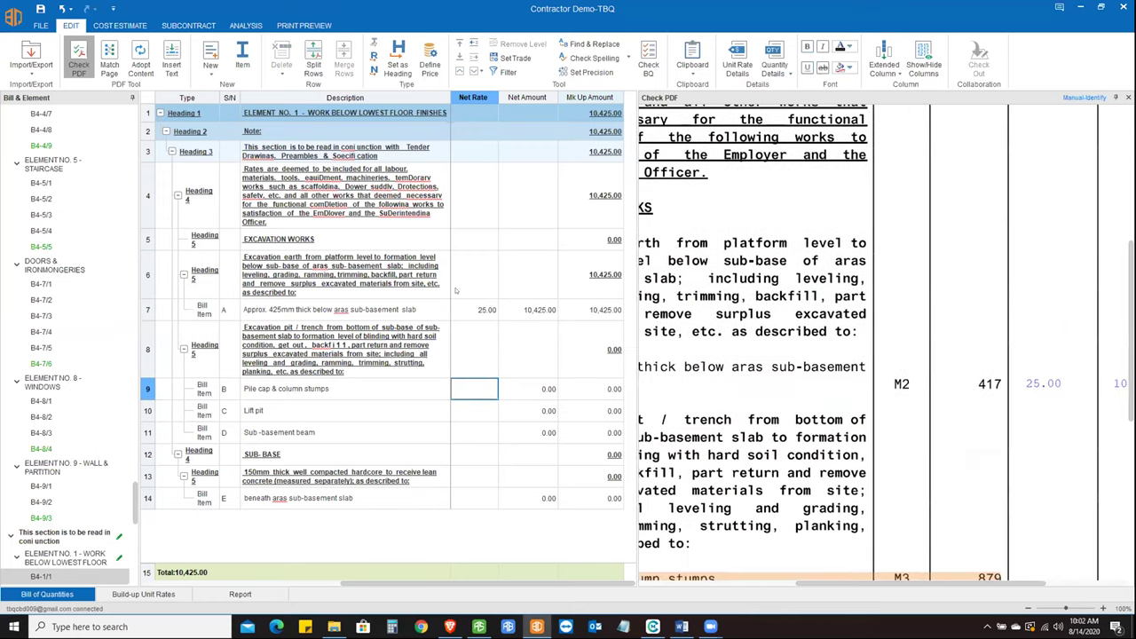
- Shift item A's rate and amount texts slightly rightward within their columns on the PDF page
click(435, 309)
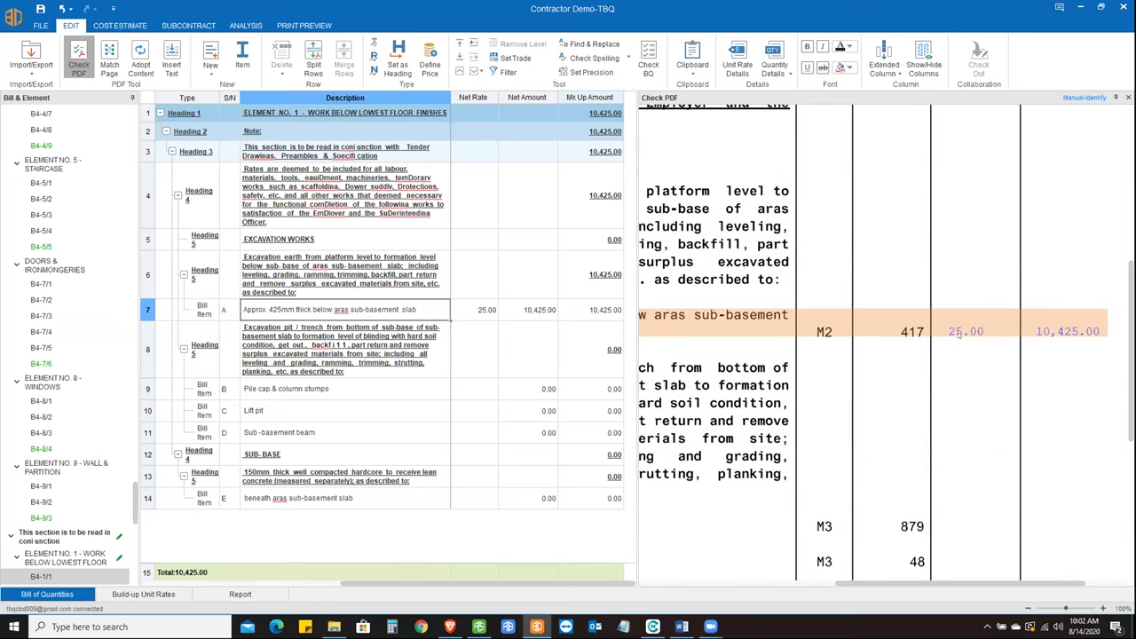
mouse_move(954, 327)
mouse_down()
mouse_move(958, 304)
mouse_move(959, 335)
mouse_up()
drag(1068, 331, 1091, 320)
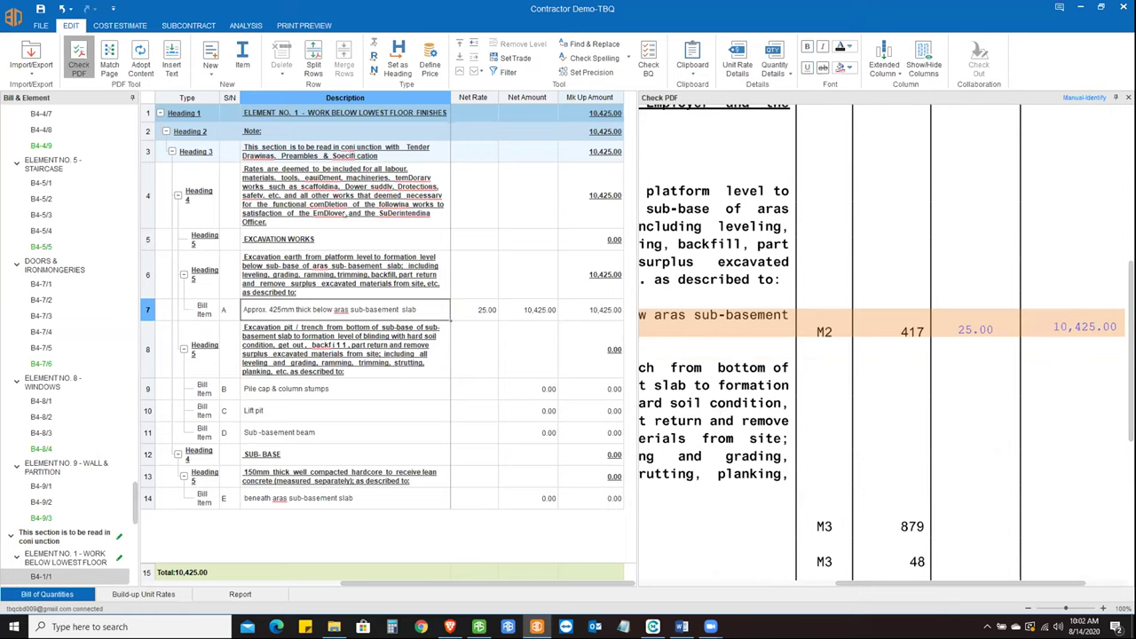
- Preview bill page B4-1/1 for printing and look through the fonts available in its font settings without changing them
click(305, 26)
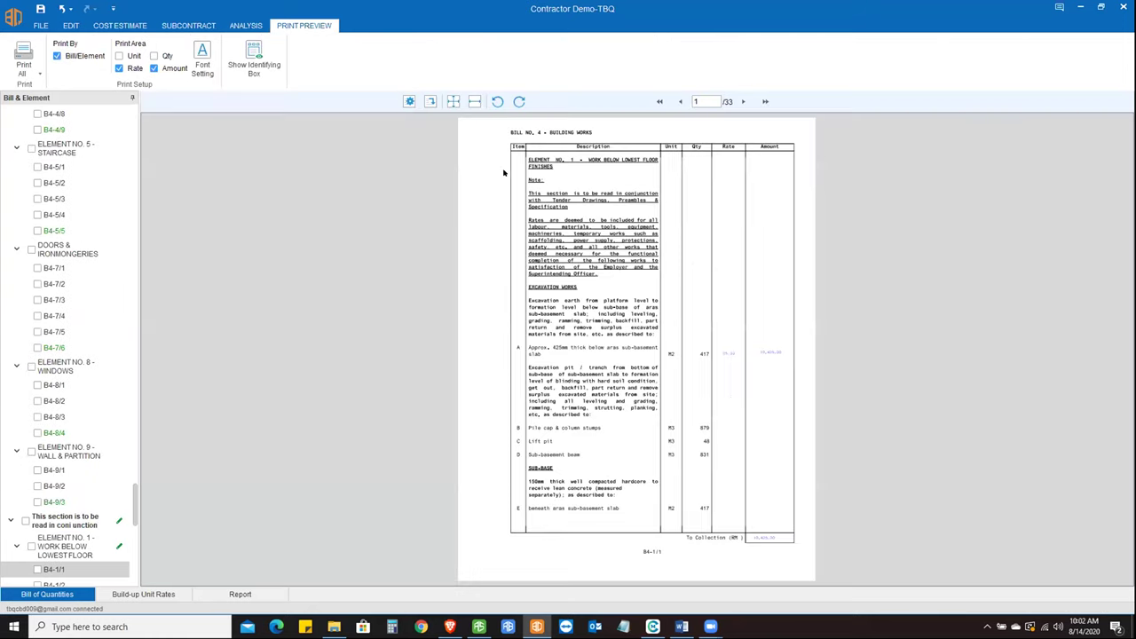
ctrl+scroll(770, 364, up, 5)
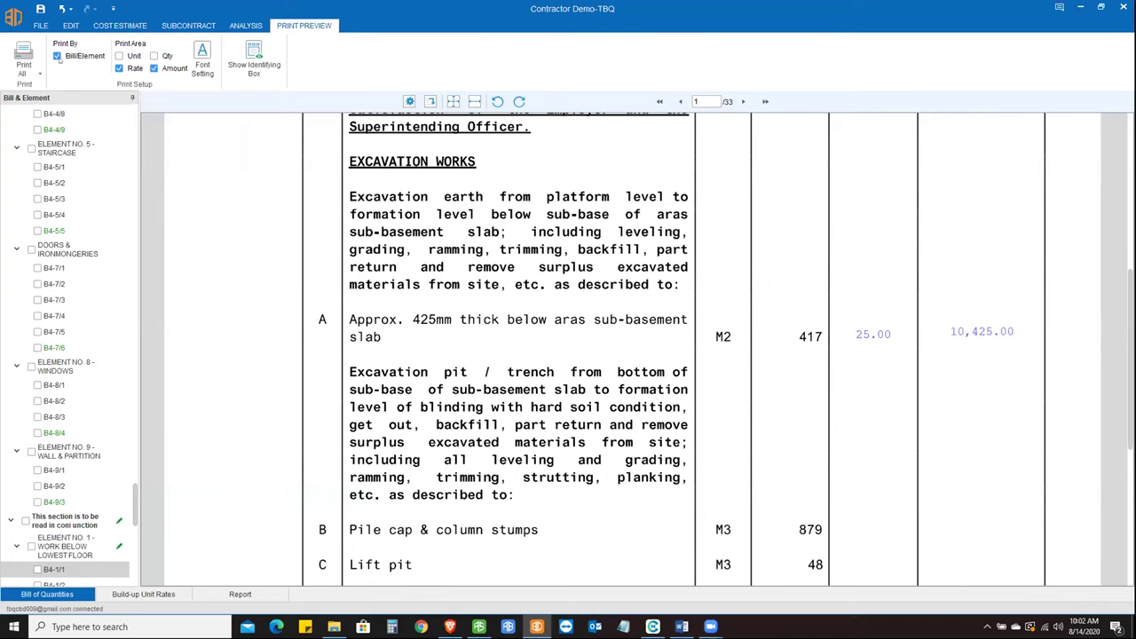
click(202, 62)
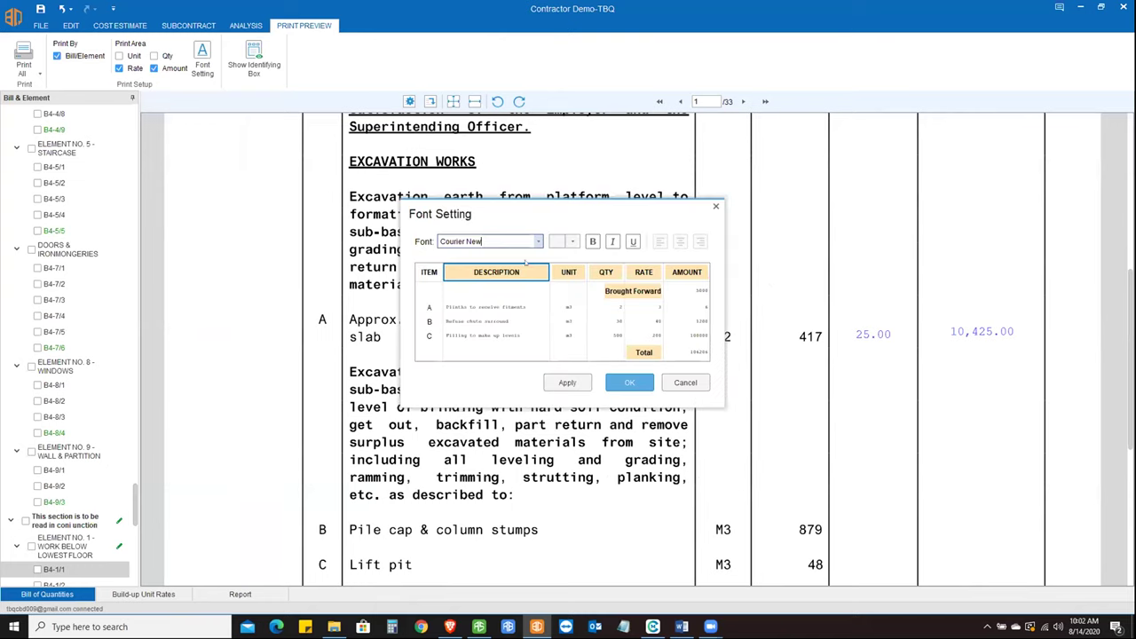
click(539, 242)
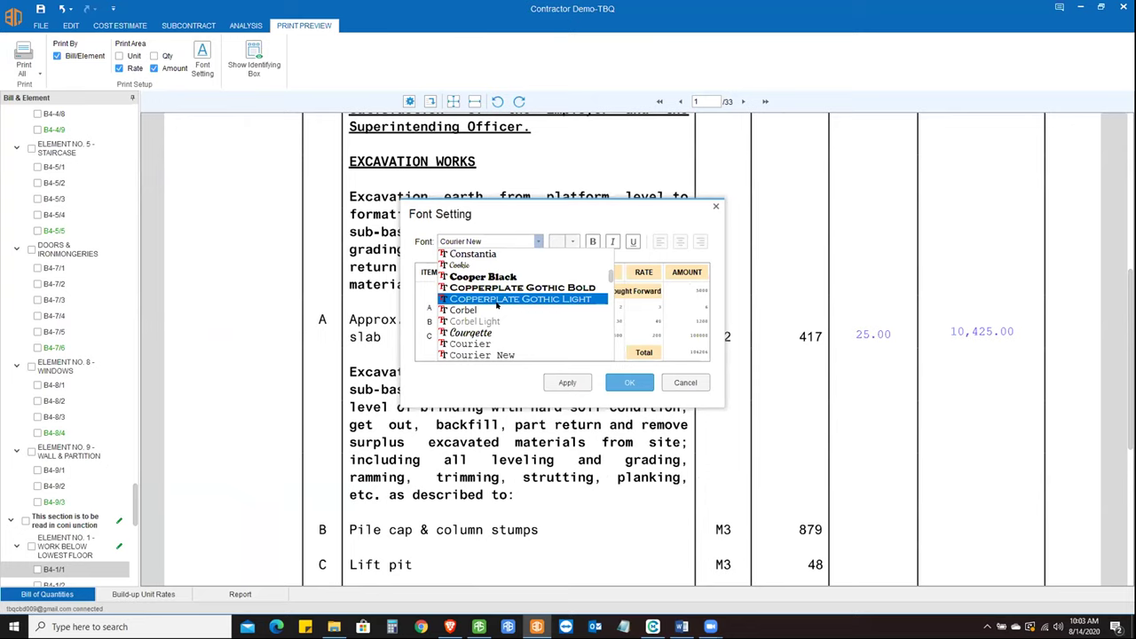
scroll(497, 305, down, 1)
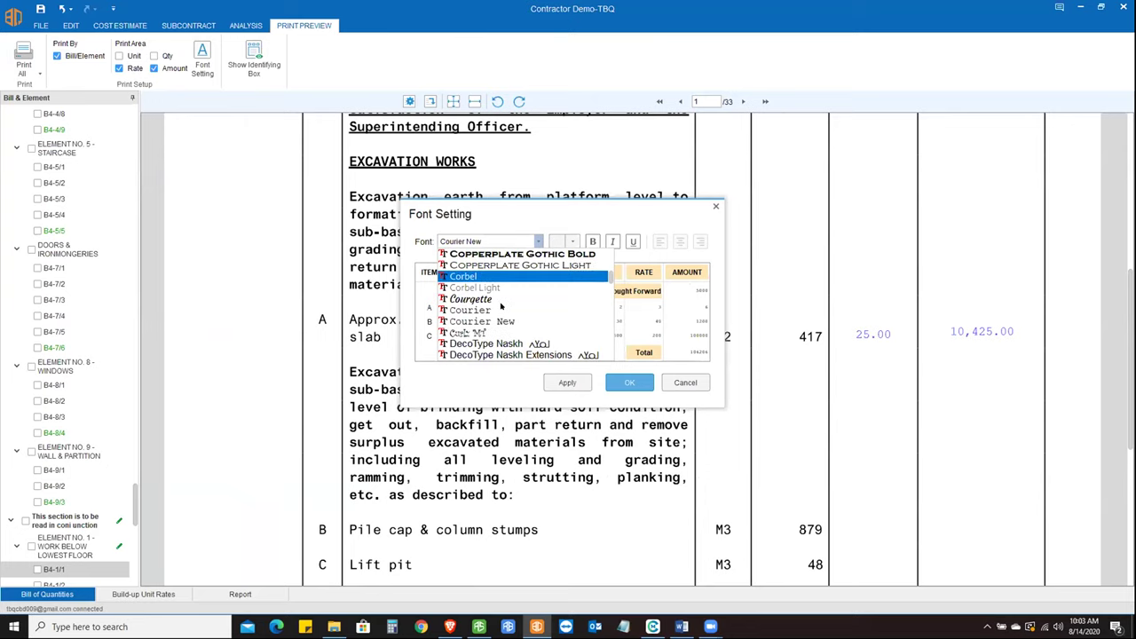
scroll(501, 307, down, 10)
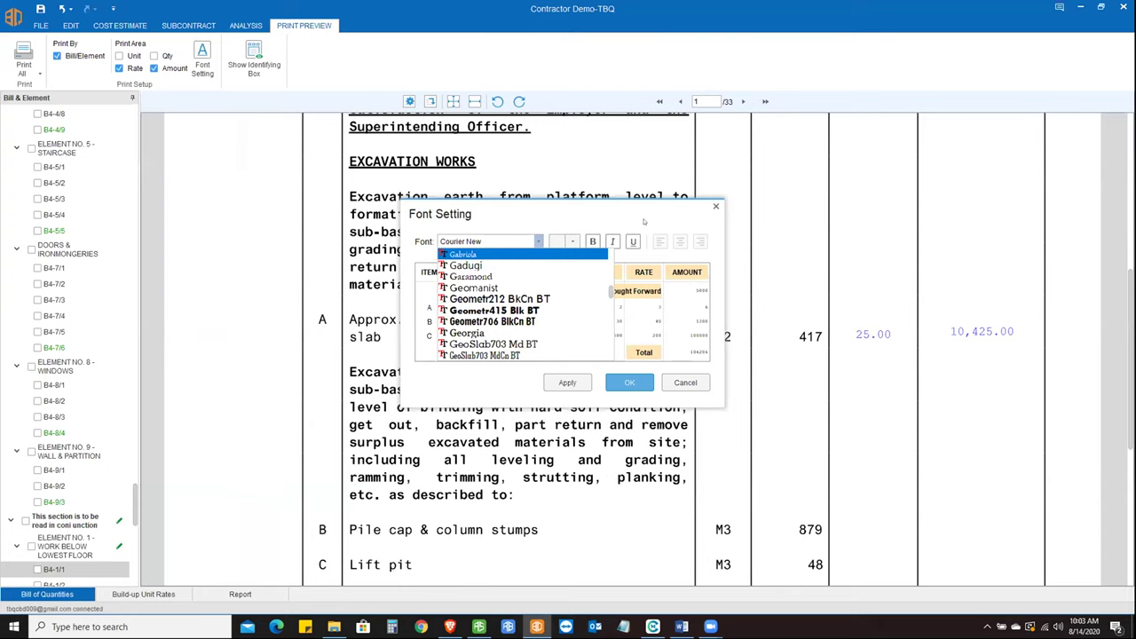
key(Escape)
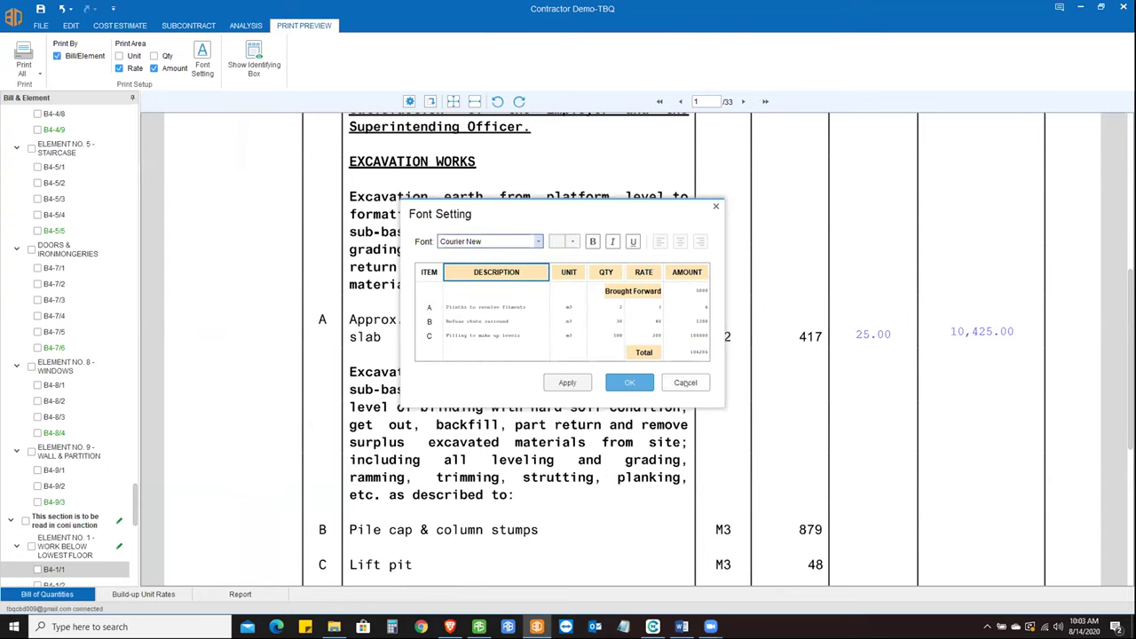
click(681, 383)
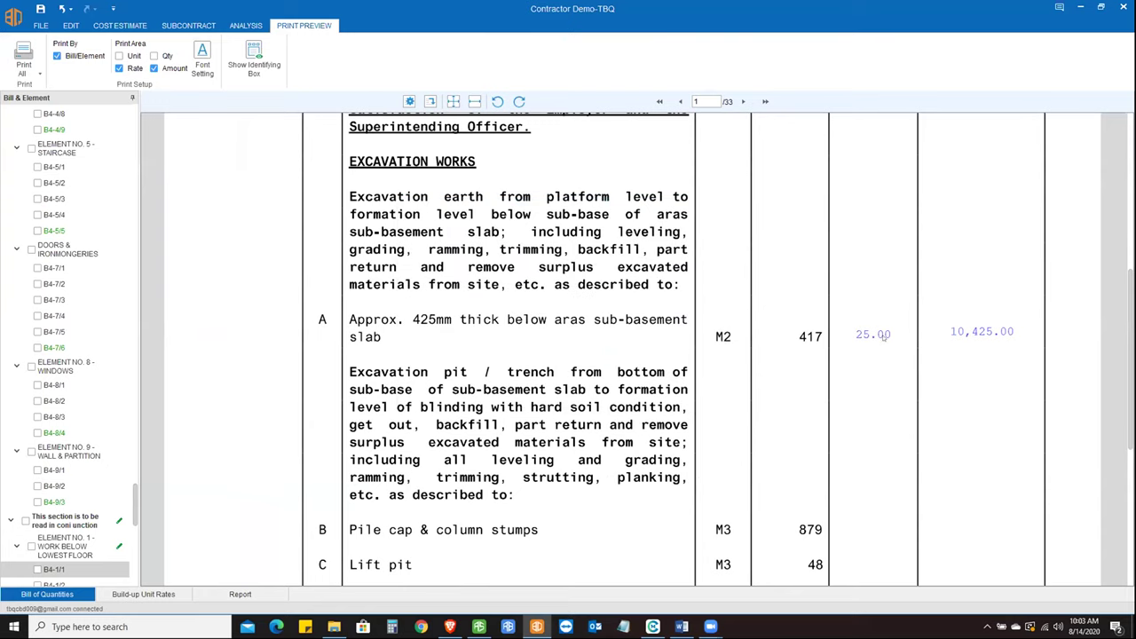
- Return to bill editing, open the 3.2 Concrete Works bill and hide the PDF comparison
click(116, 25)
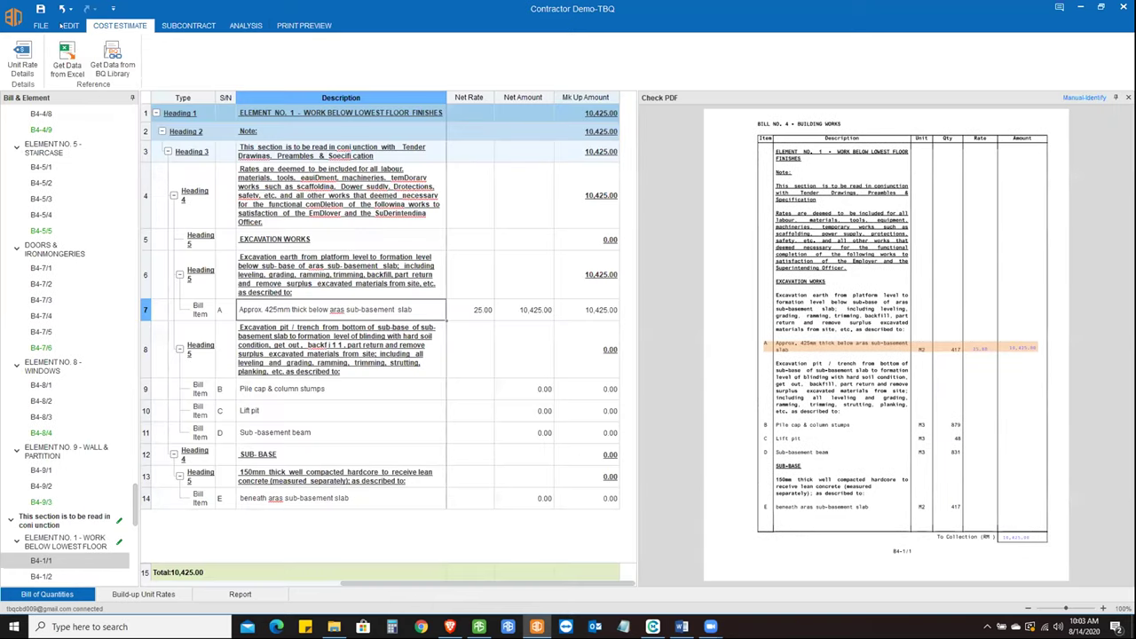
click(71, 25)
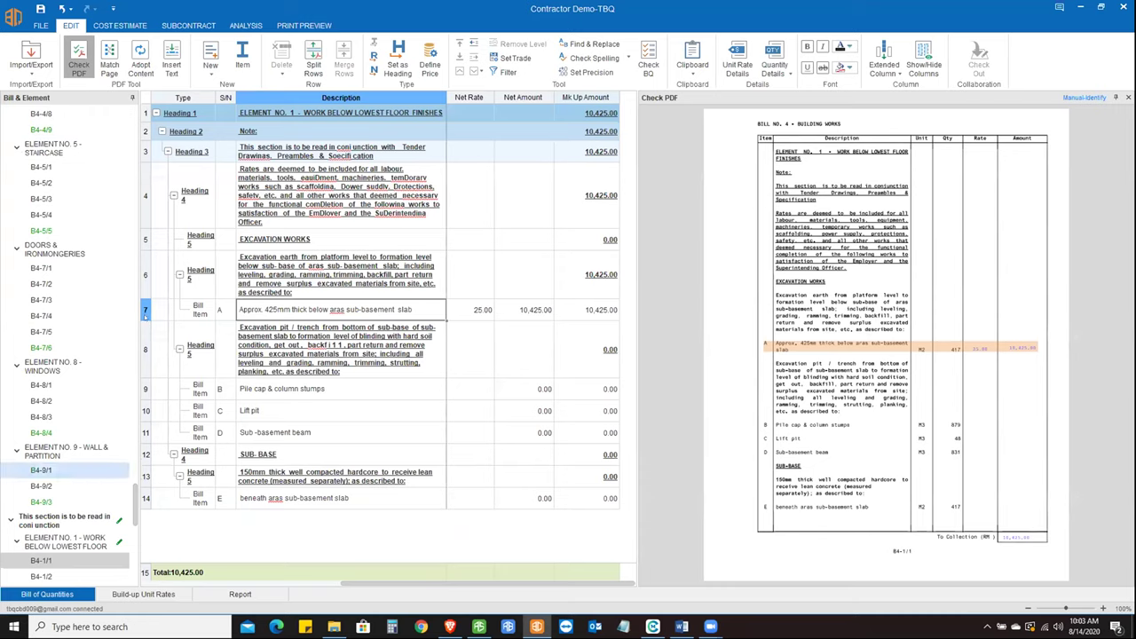
scroll(60, 156, up, 10)
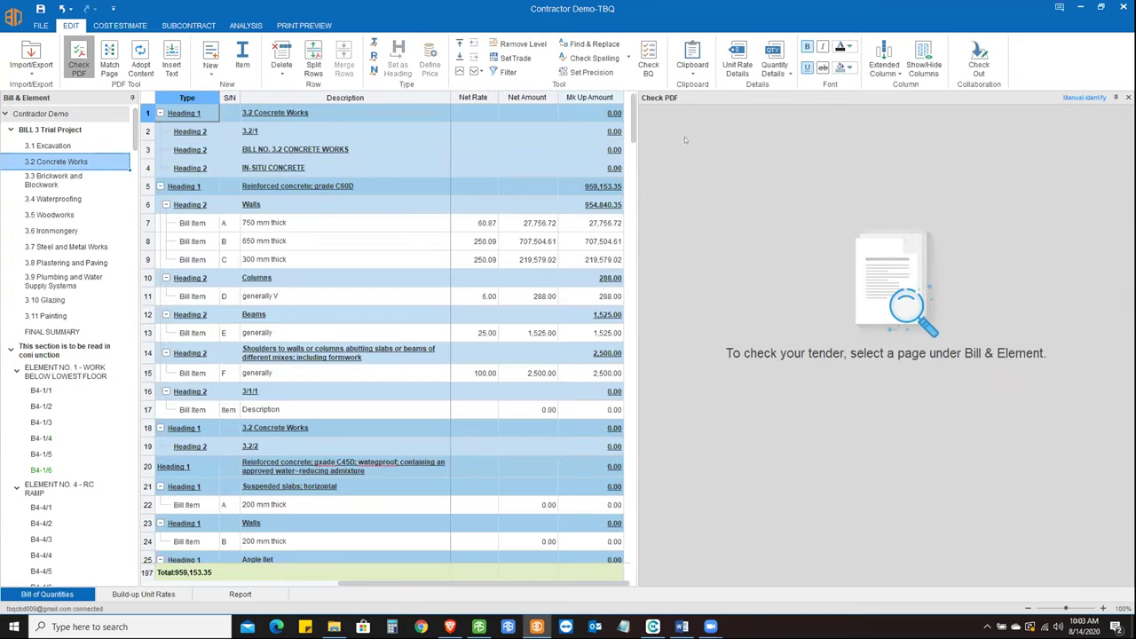
click(903, 232)
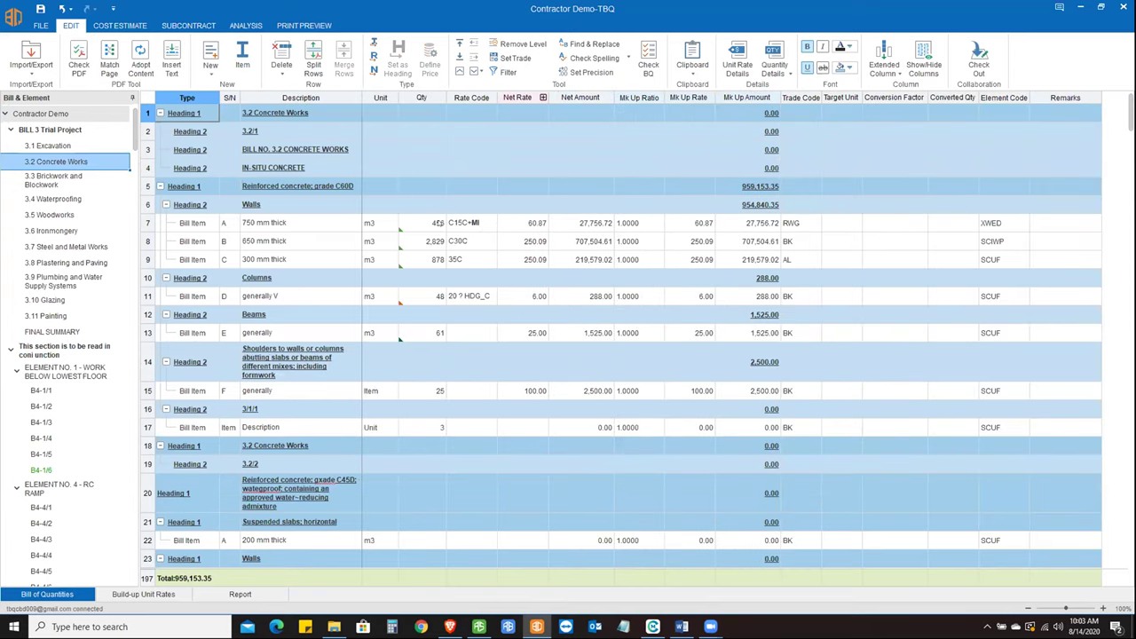
- Clear the quantities of the 750, 650 and 300 mm thick wall items in grade C60D concrete
drag(429, 221, 470, 267)
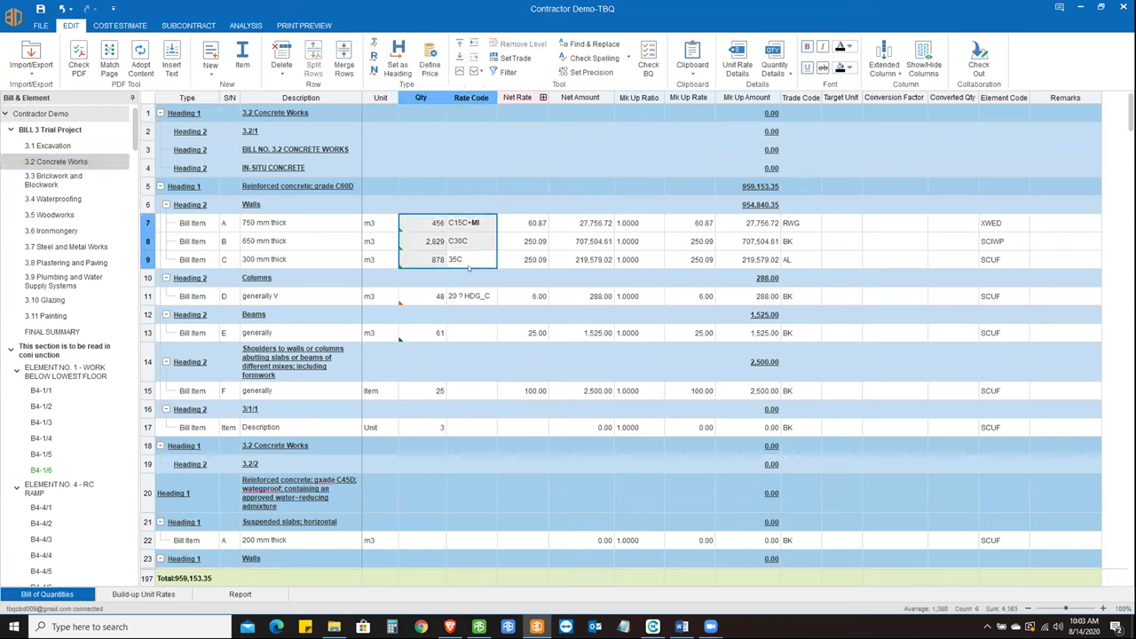
key(Delete)
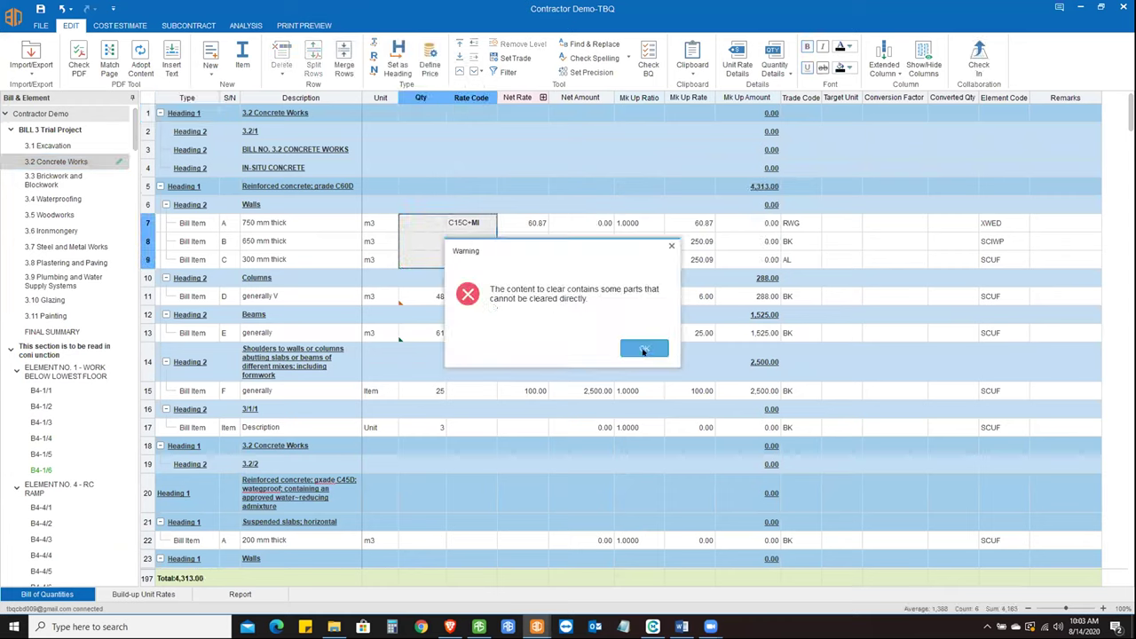
click(645, 346)
- Remove the rate codes of wall items A, B and C, clearing their rate details as well
double_click(482, 223)
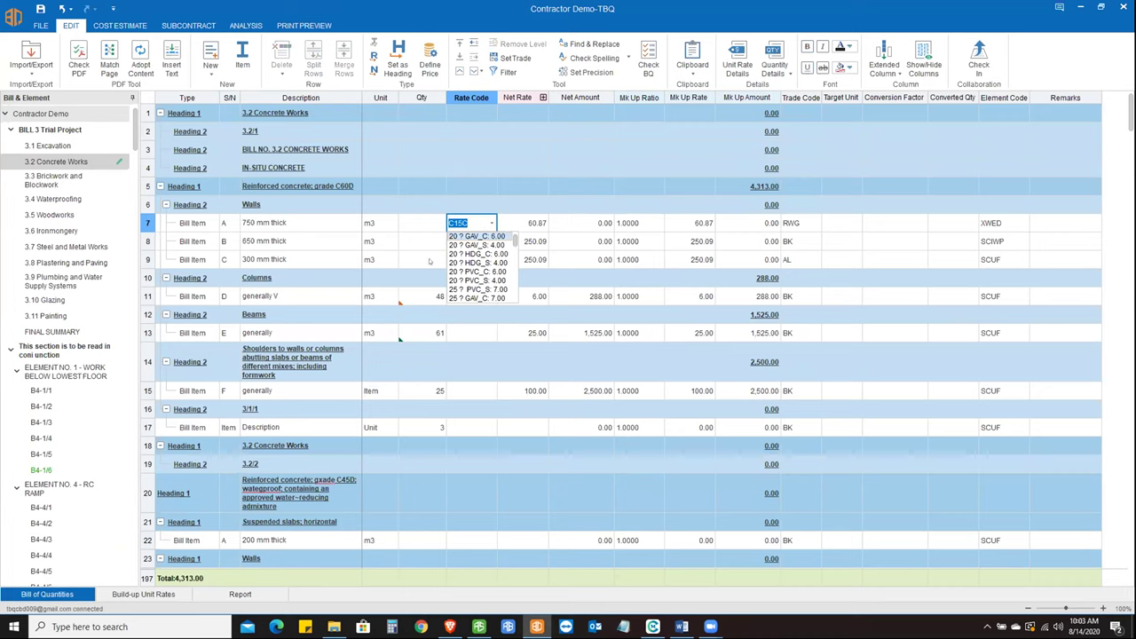
click(473, 223)
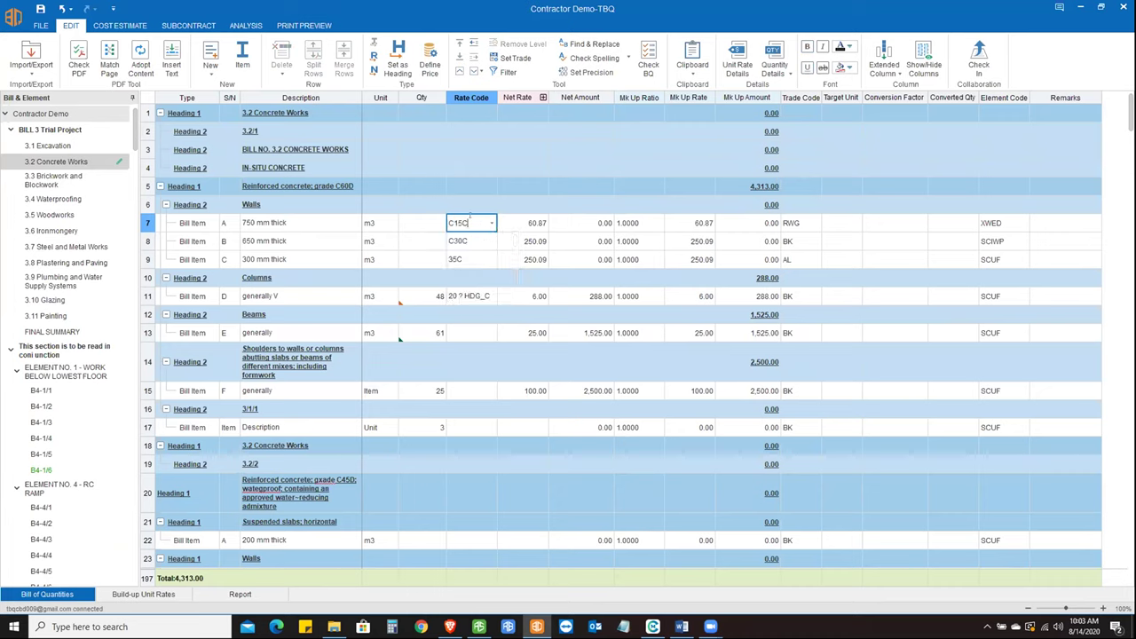
key(BackSpace)
key(BackSpace)
key(BackSpace)
key(BackSpace)
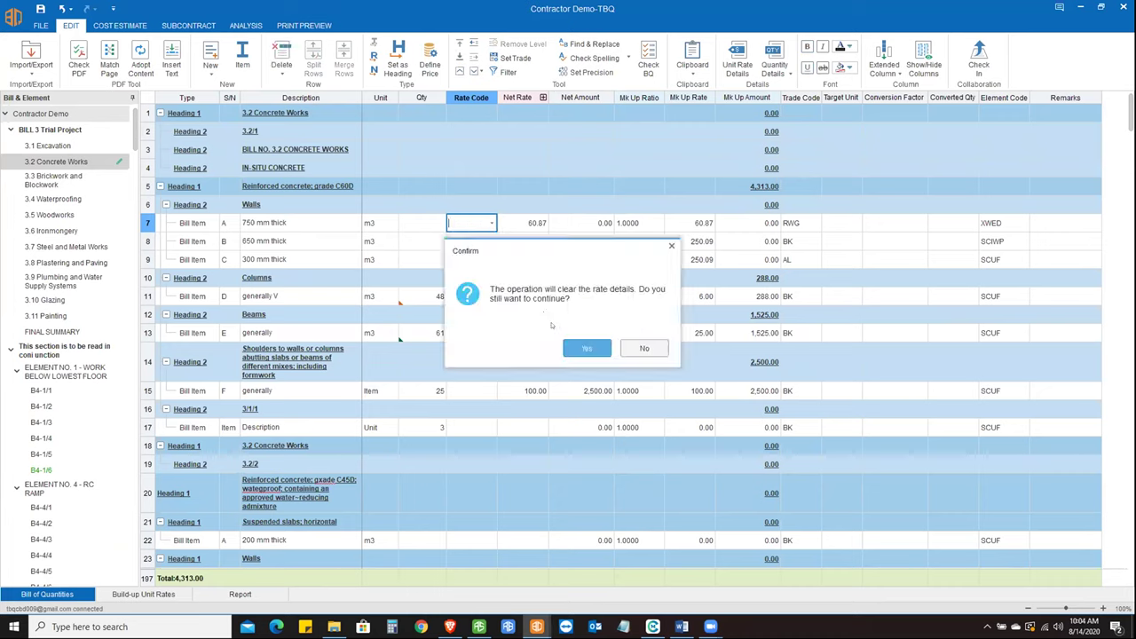
click(577, 347)
click(470, 234)
click(493, 260)
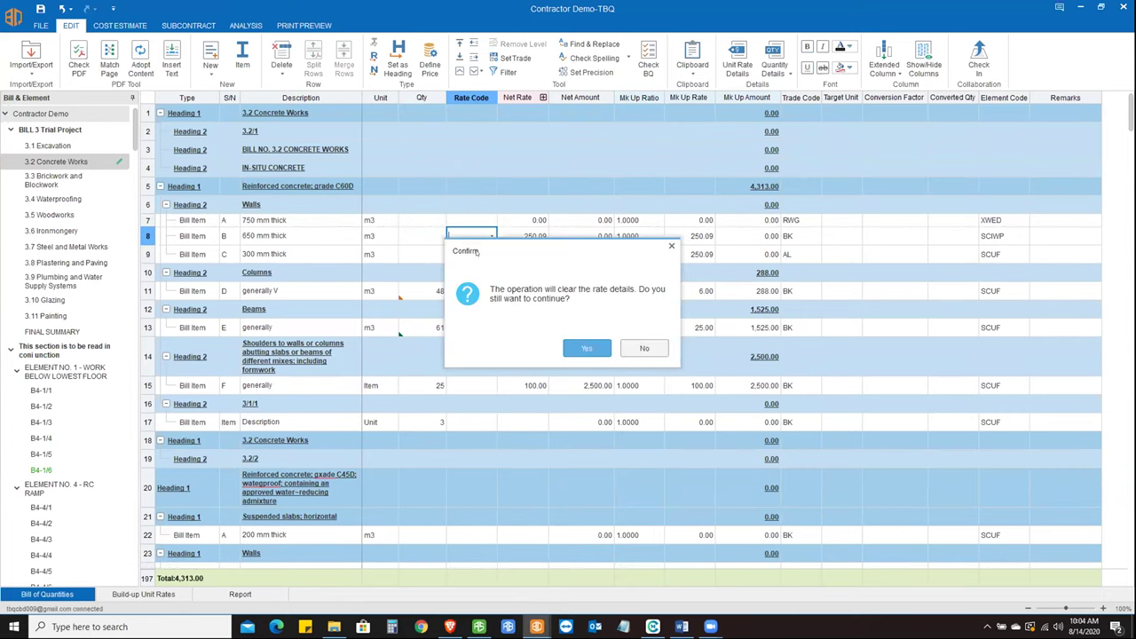
click(578, 347)
click(467, 249)
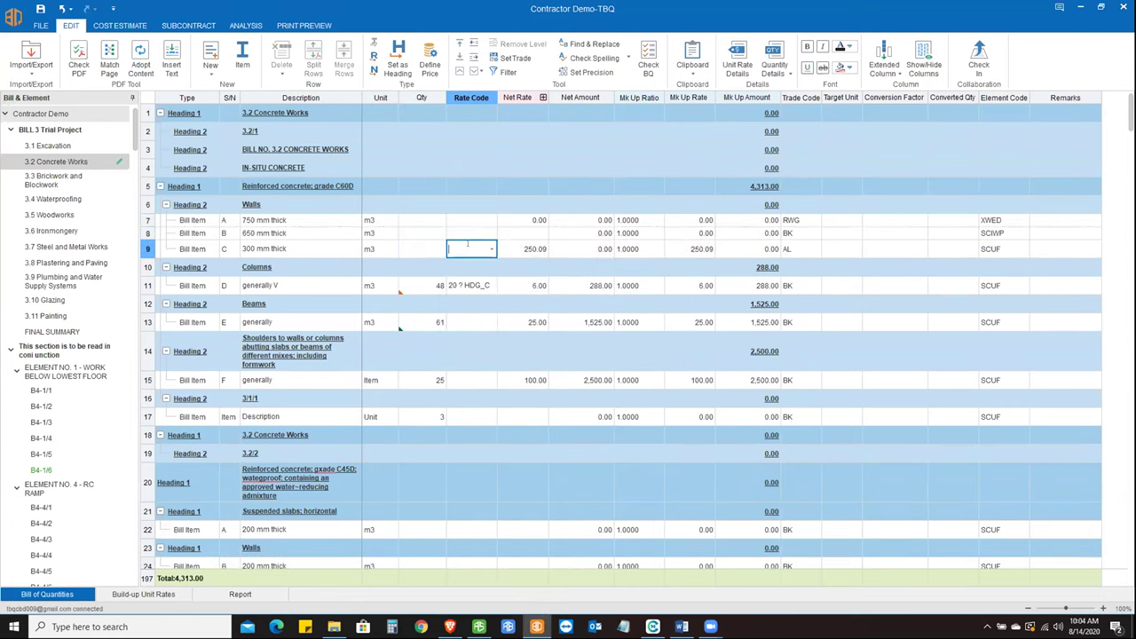
key(Return)
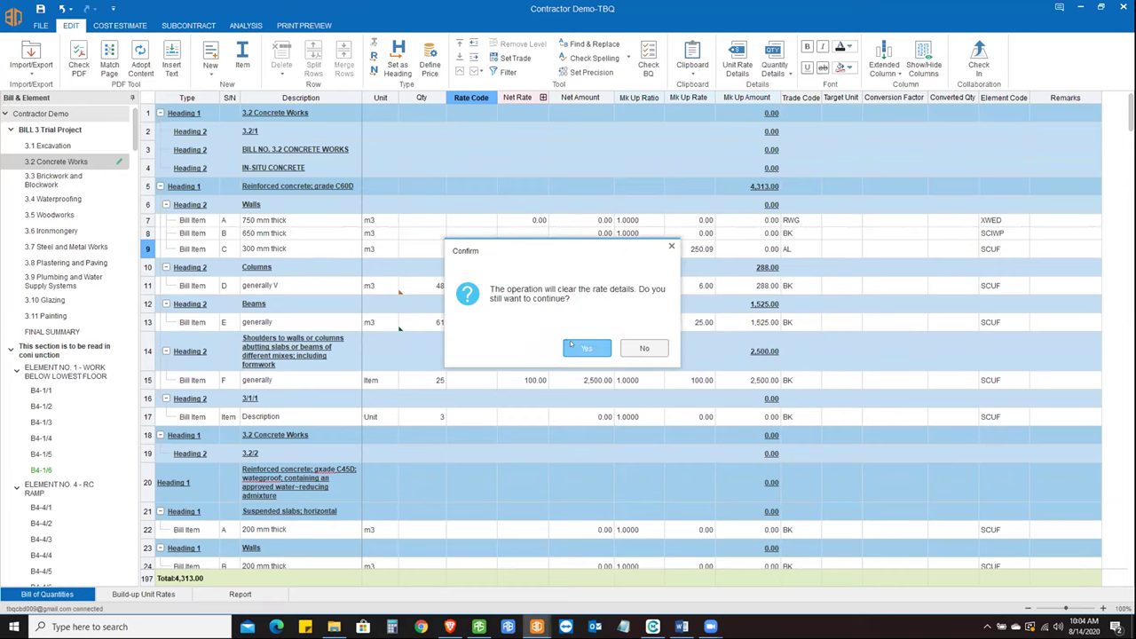
click(578, 347)
- Clear the quantities of items D, E and F under Columns, Beams and Shoulders
drag(402, 282, 441, 412)
click(475, 282)
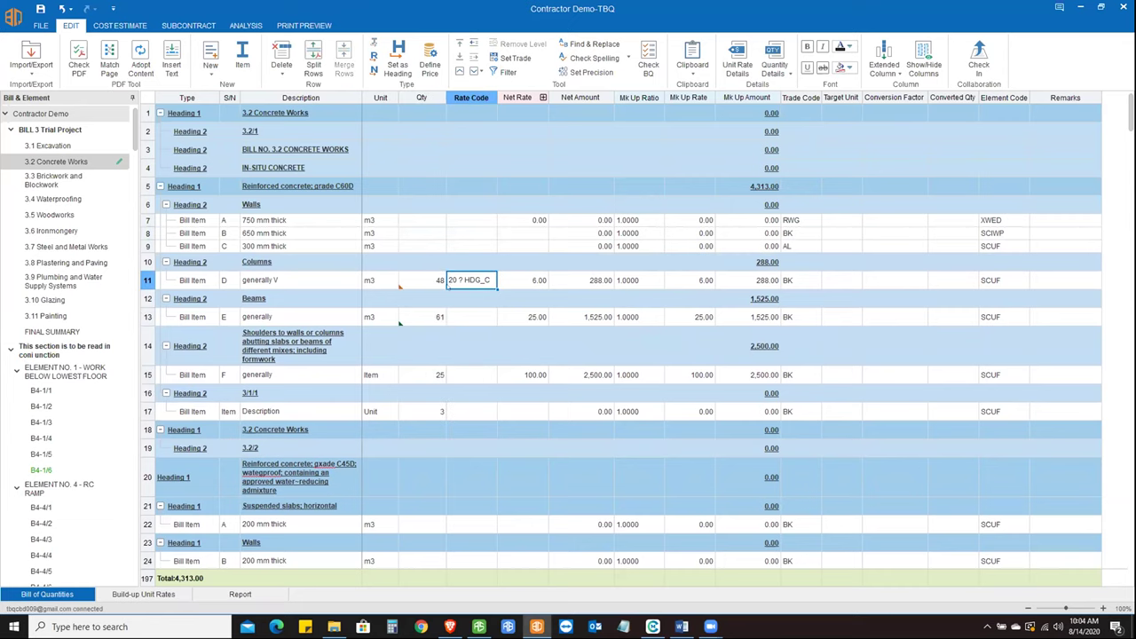
drag(422, 264, 426, 398)
key(Delete)
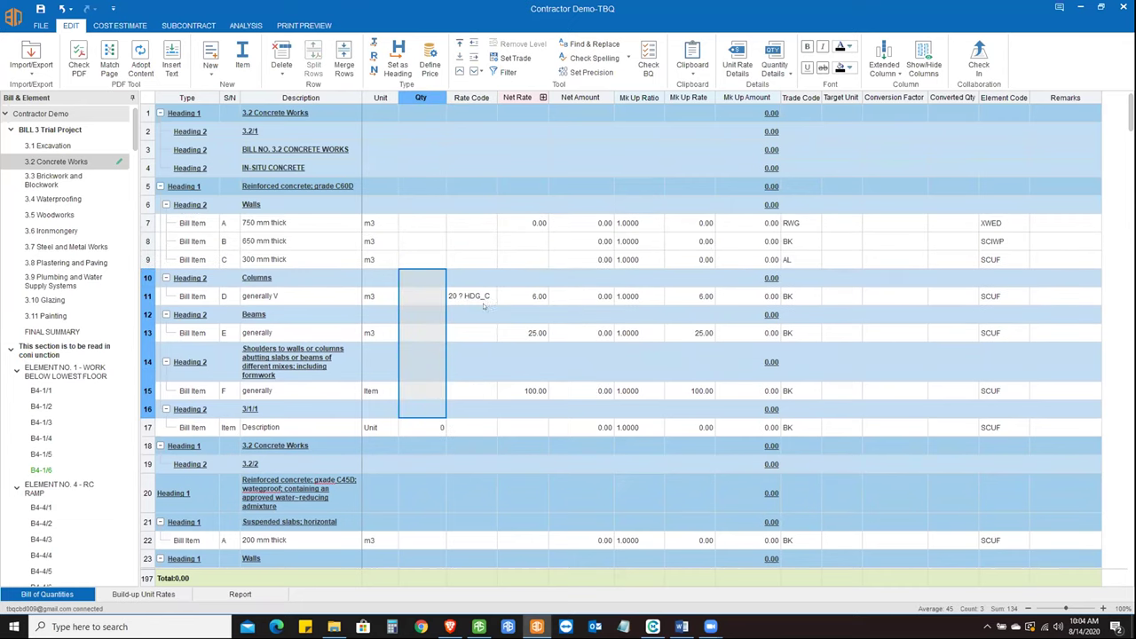
- Remove the rate code of item D under Columns together with its rate details
double_click(485, 305)
key(Delete)
key(Return)
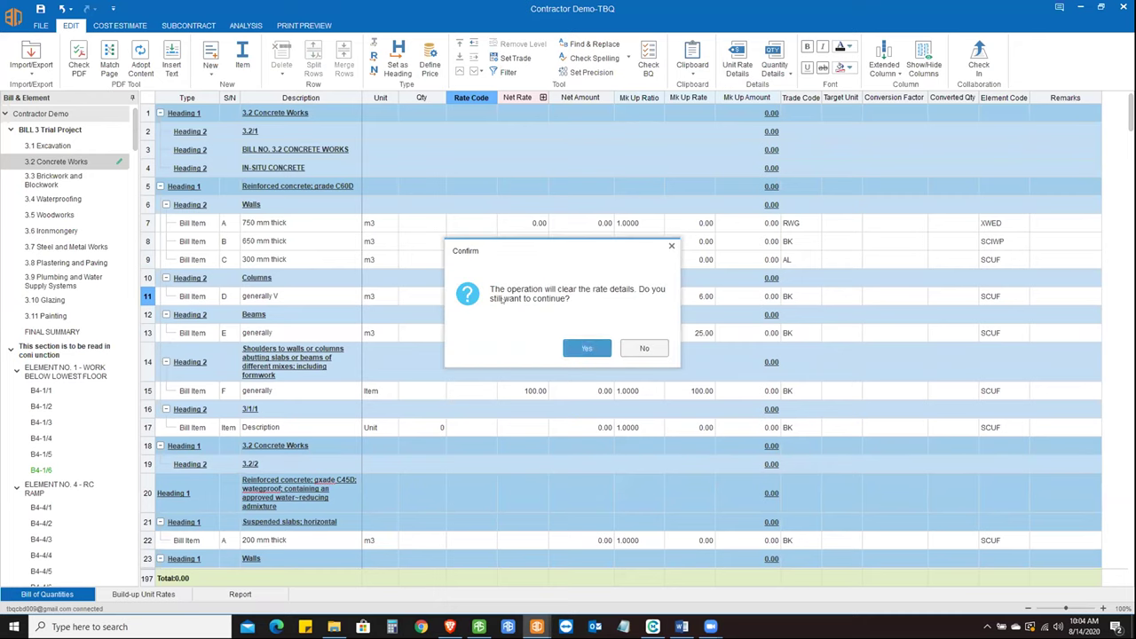
key(Return)
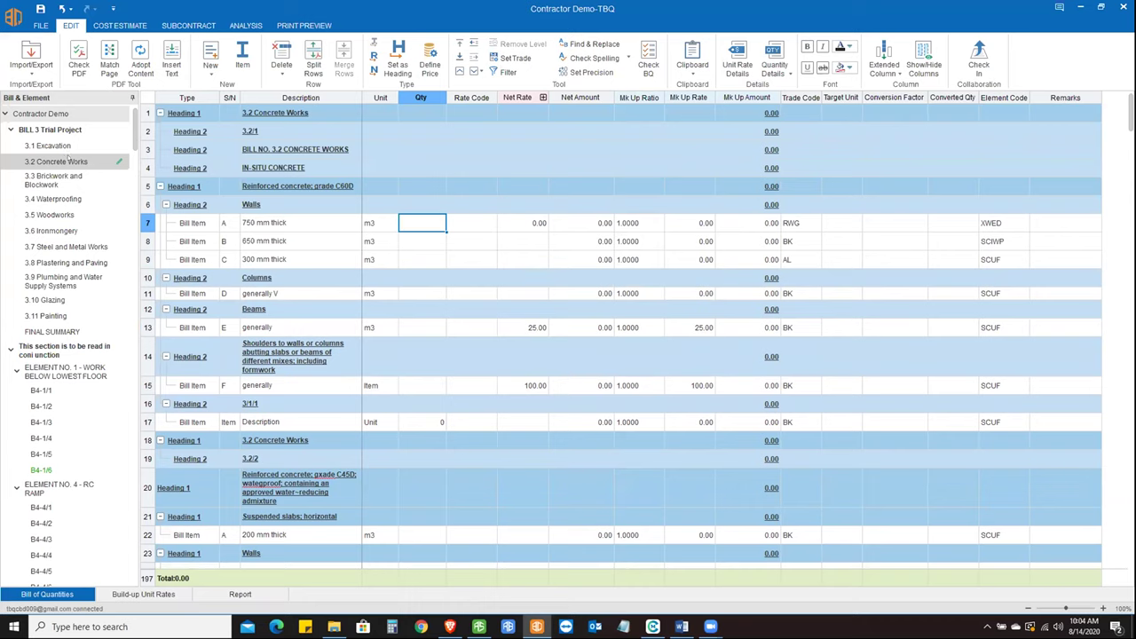
- Reopen the 3.2 Concrete Works bill and select the quantity of the 750 mm thick wall item
click(46, 145)
click(53, 161)
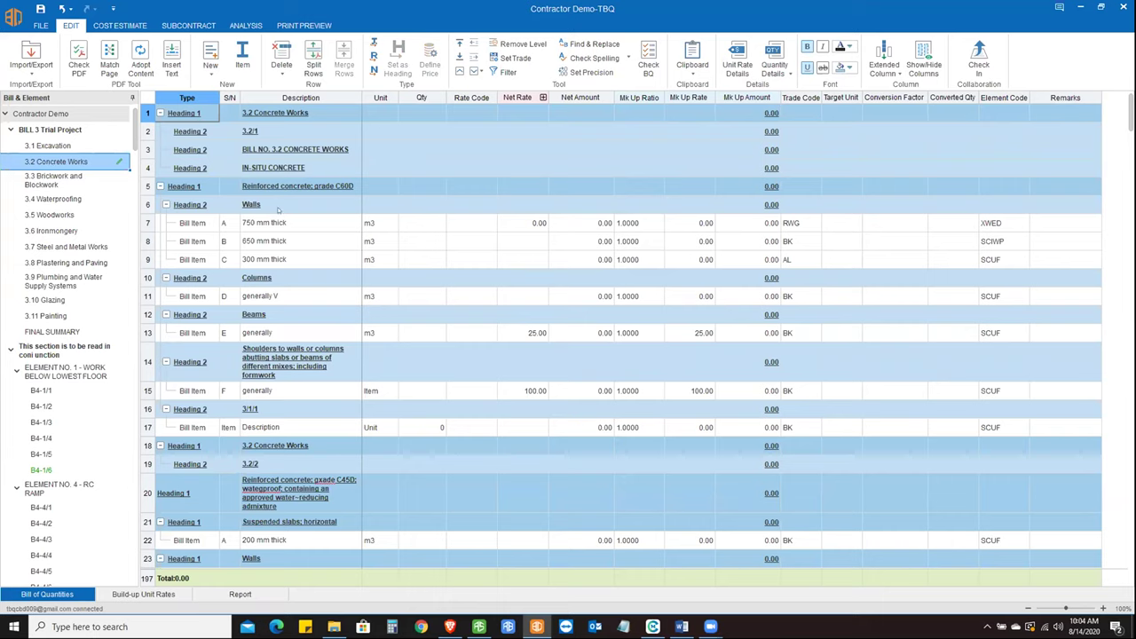
click(430, 228)
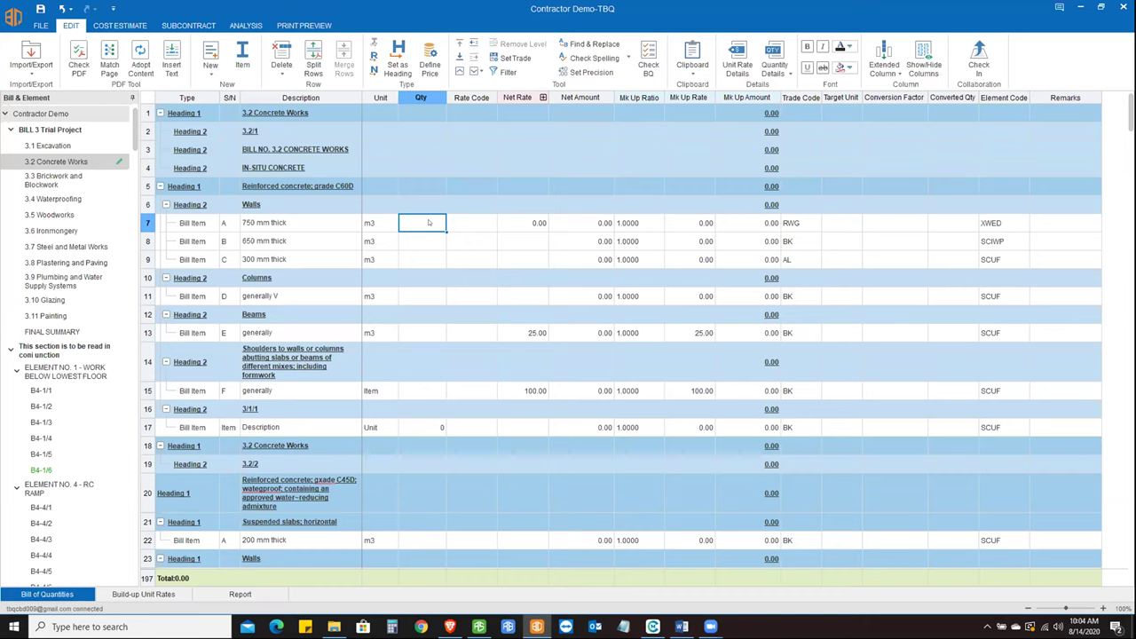
- Switch to the Cubicost TAS C-II project and show the 3.2 Concrete Works ITEM section of its BQ
key(alt+Tab)
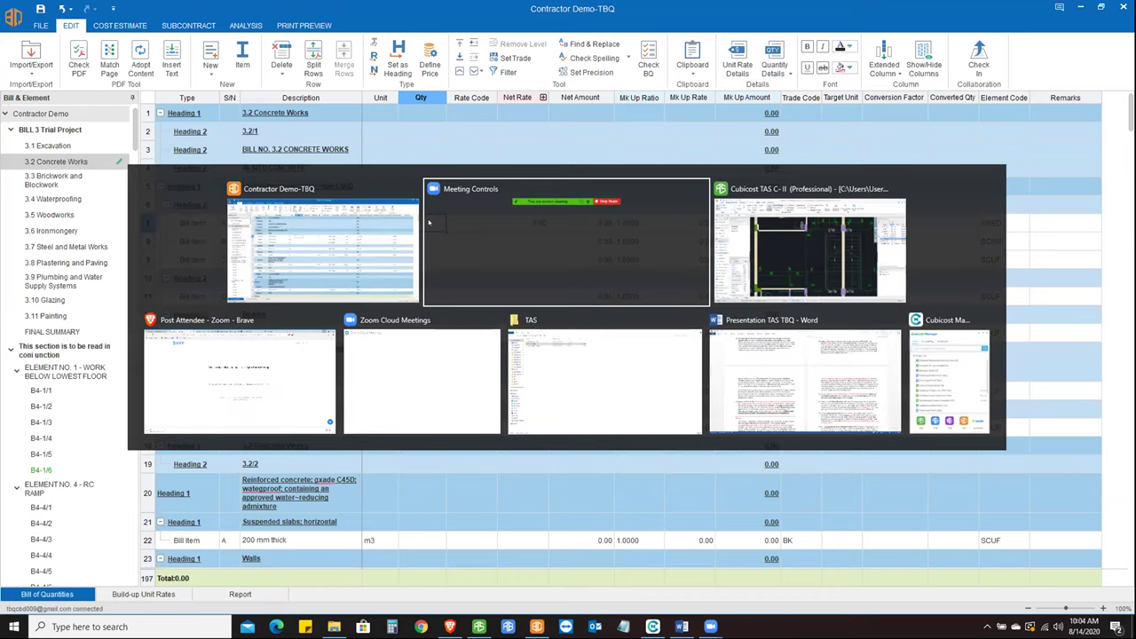
key(alt+Tab)
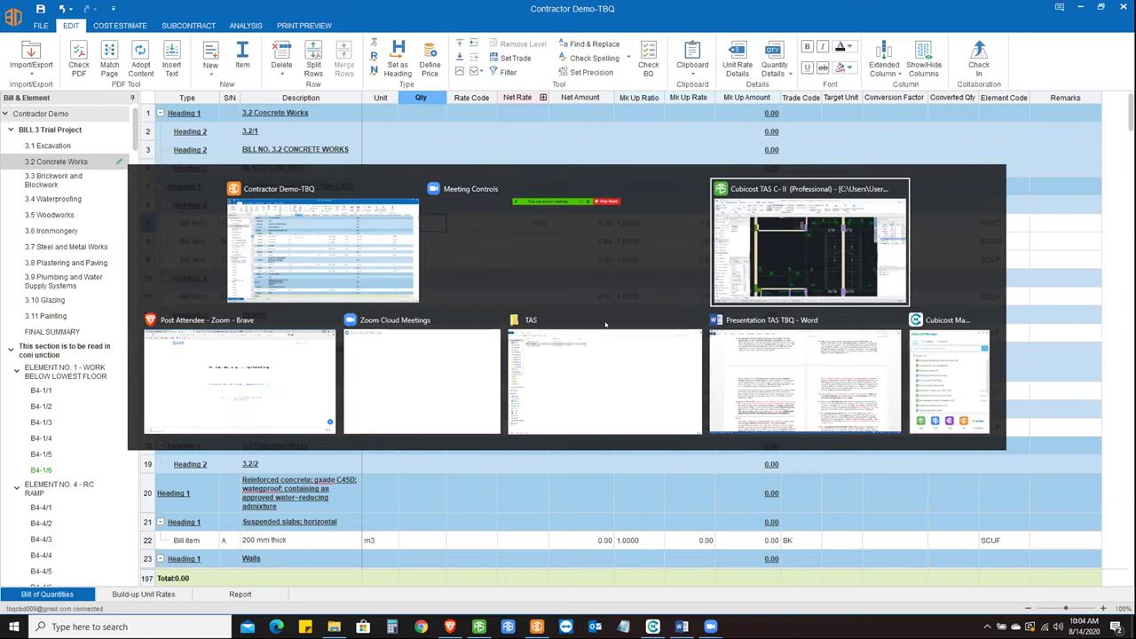
key(Return)
scroll(603, 337, up, 4)
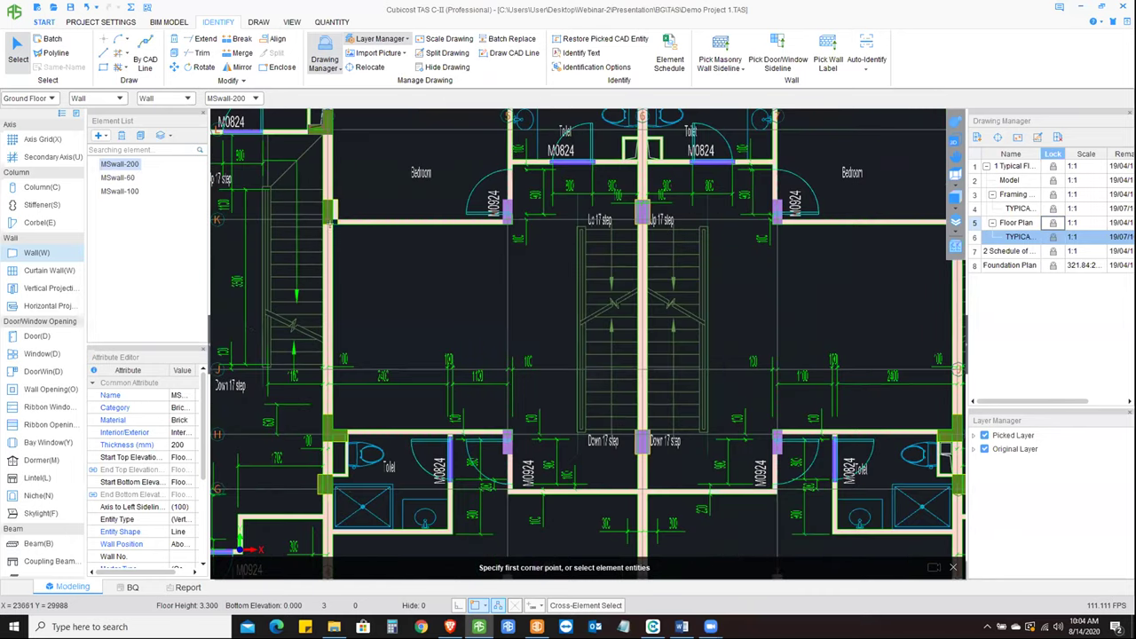
scroll(234, 510, down, 5)
scroll(533, 258, down, 1)
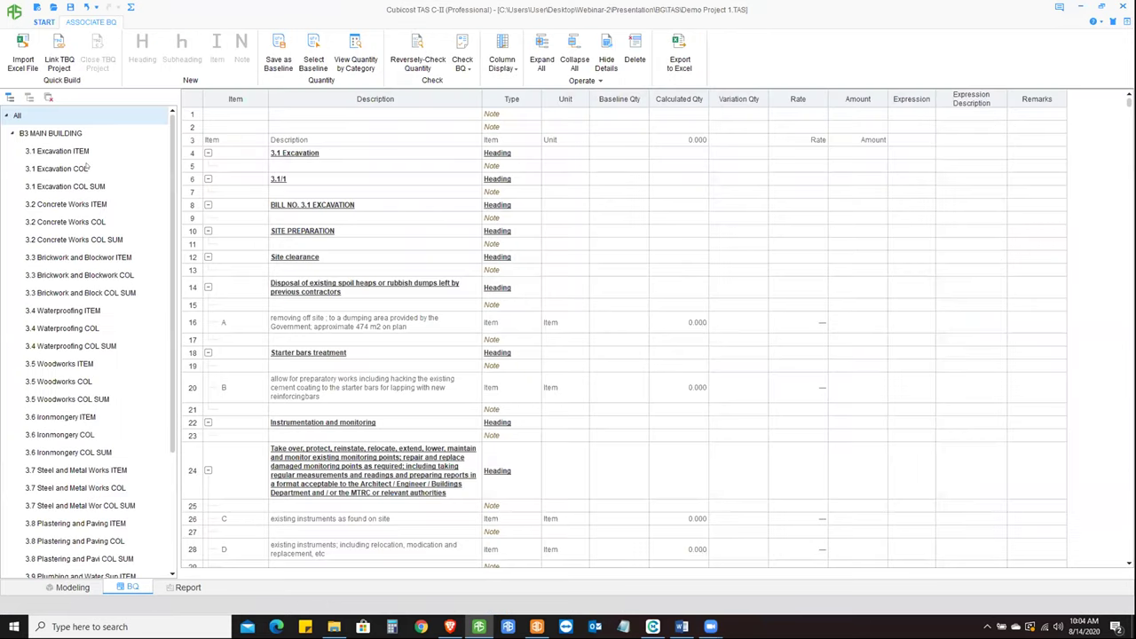
click(71, 202)
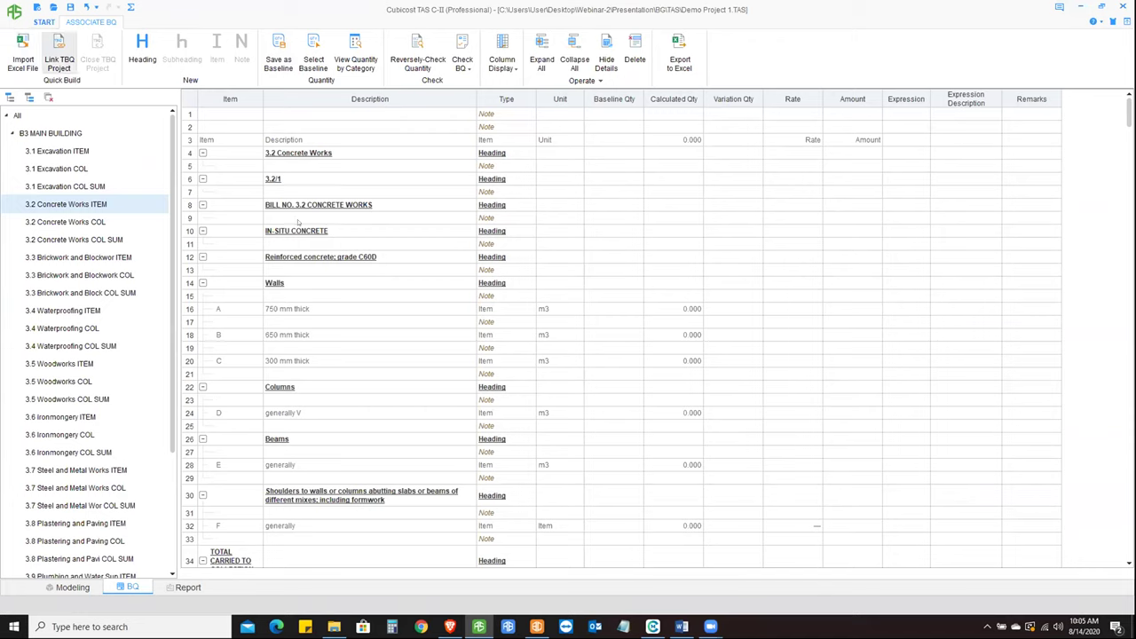
- Start linking the BQ to a TBQ project and log in with the account password
click(69, 68)
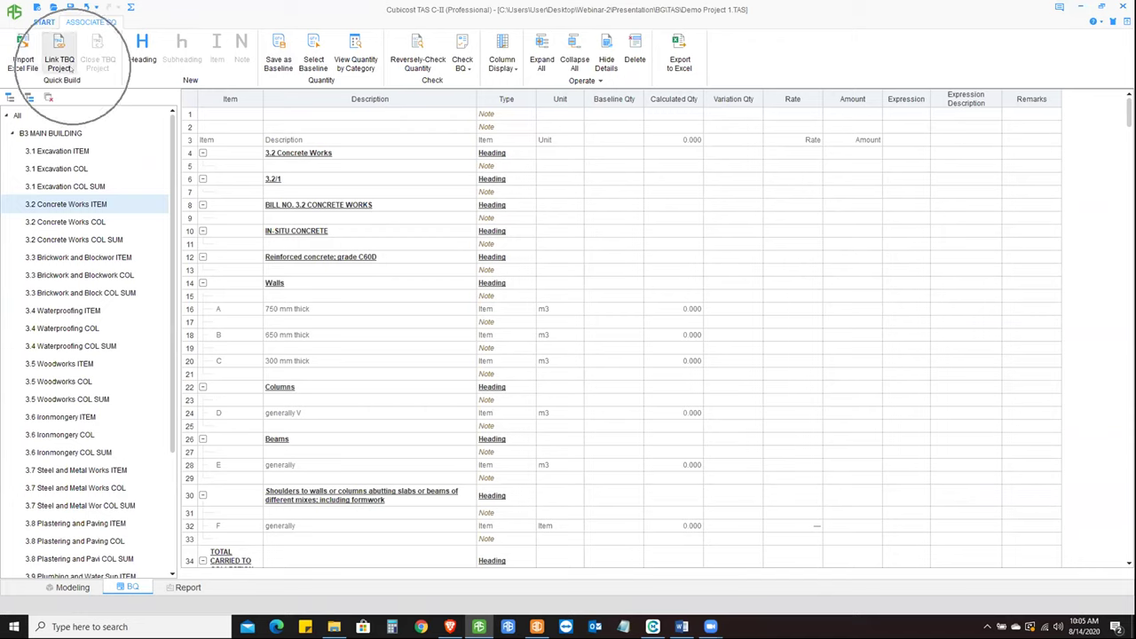
click(68, 68)
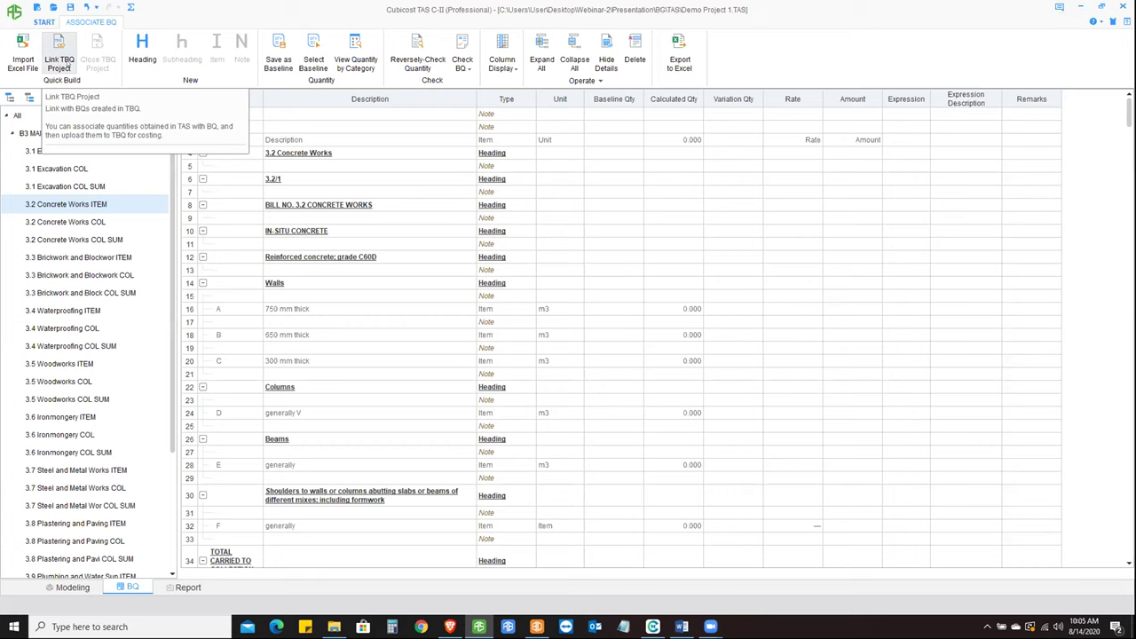
click(60, 62)
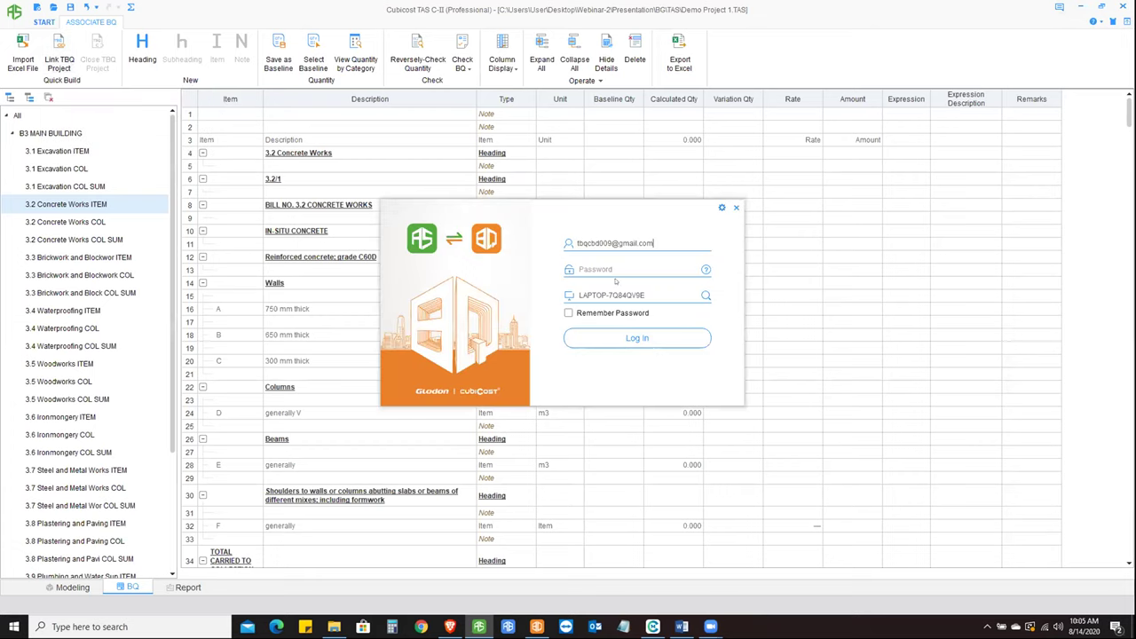
click(610, 263)
click(618, 278)
text(•)
key(BackSpace)
text(••••••••••••)
click(635, 337)
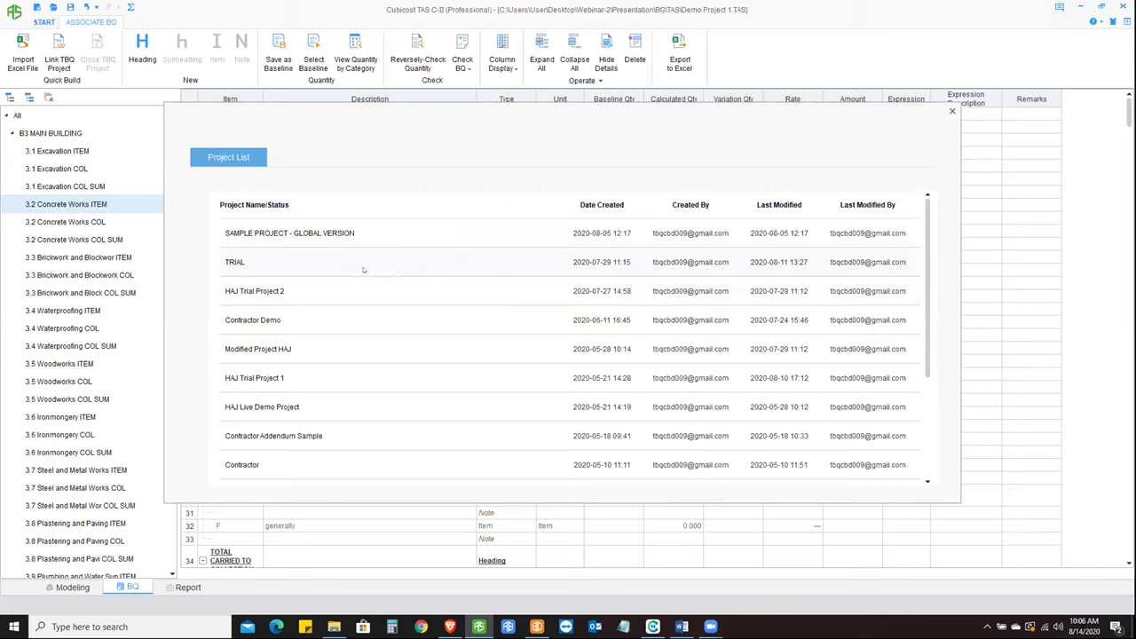
- Link the BQ to the Contractor Demo project and open its 3.2 Concrete Works section in Cubicost TAS
double_click(271, 325)
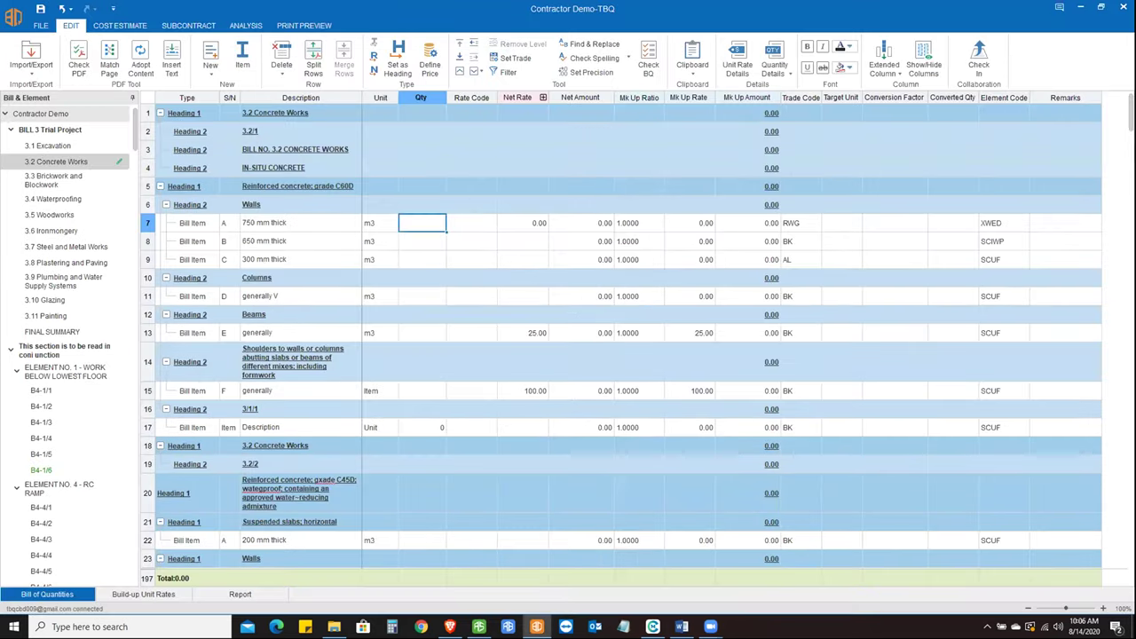
click(31, 64)
key(Escape)
key(alt+Tab)
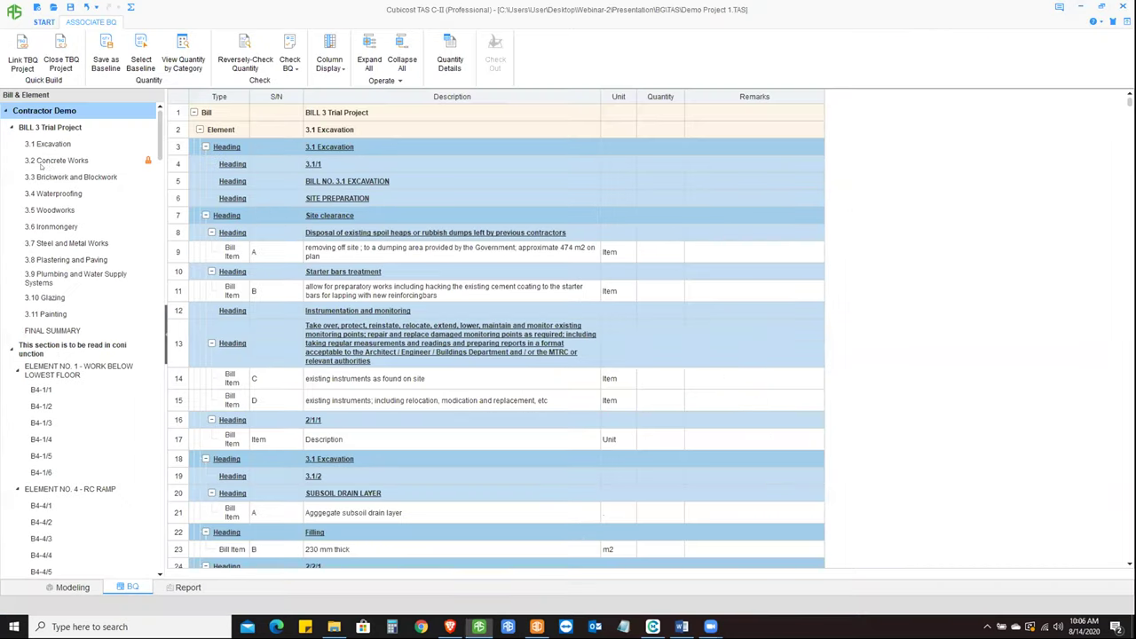
click(52, 162)
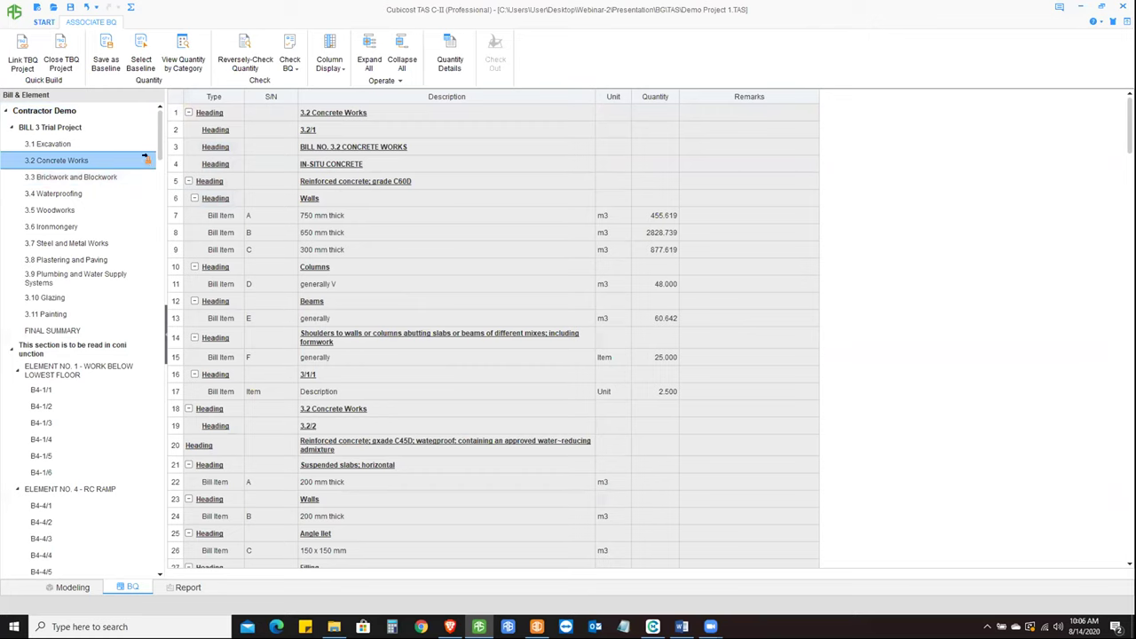
- Compare 3.2 Concrete Works with Cubicost TBQ and try to edit the 300 mm thick wall quantity in Cubicost TAS
key(alt+Tab)
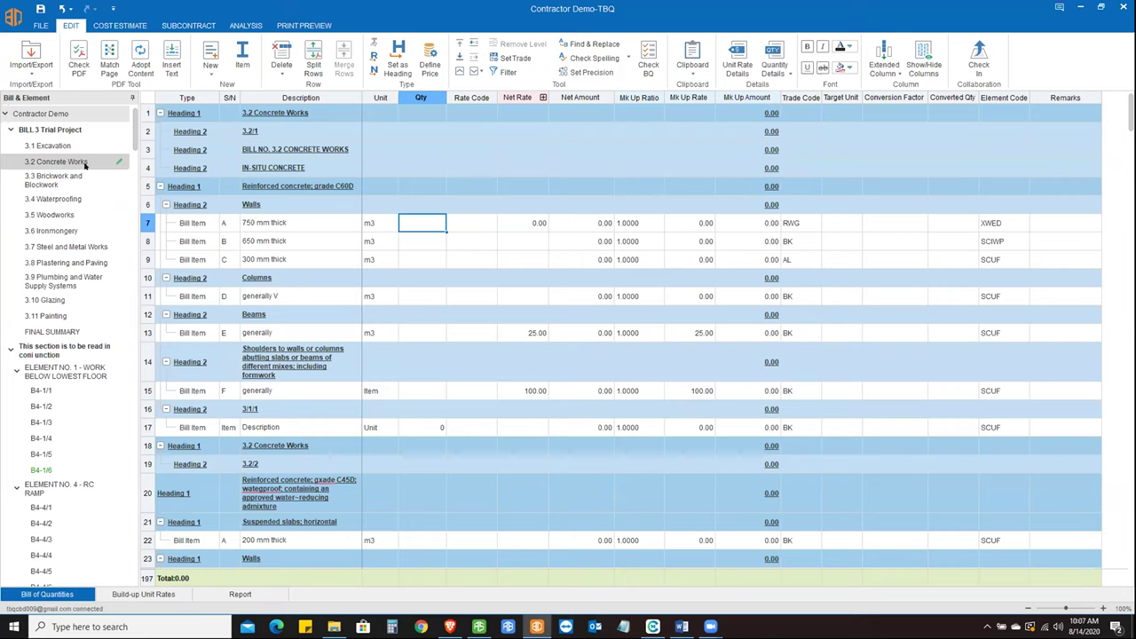
key(alt+Tab)
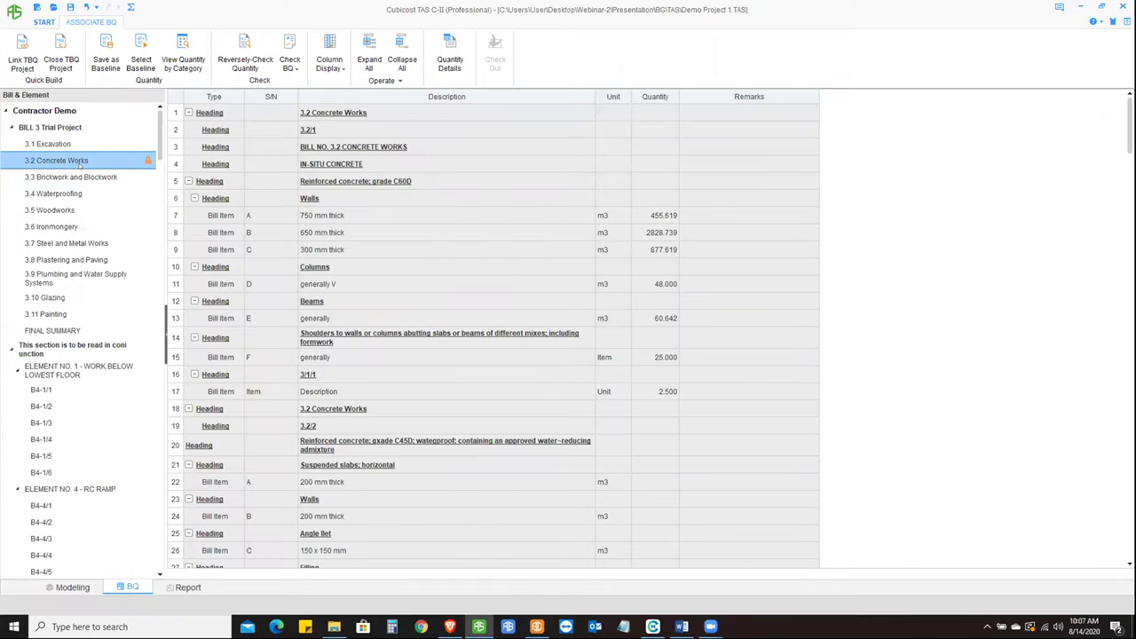
key(alt+Tab)
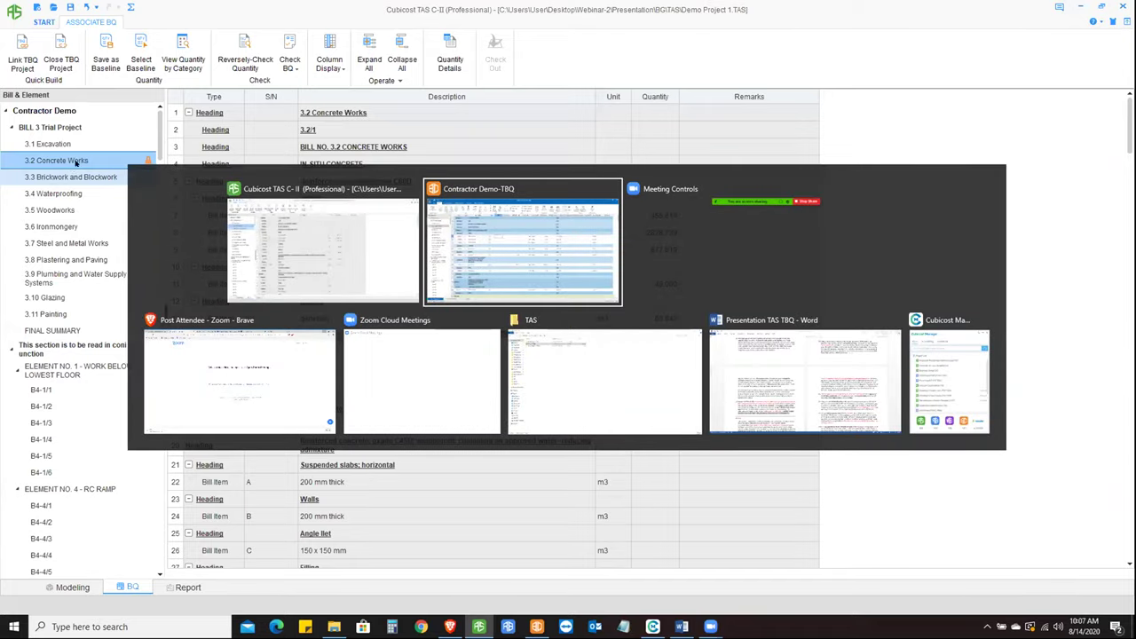
key(alt+Tab)
click(655, 250)
key(Return)
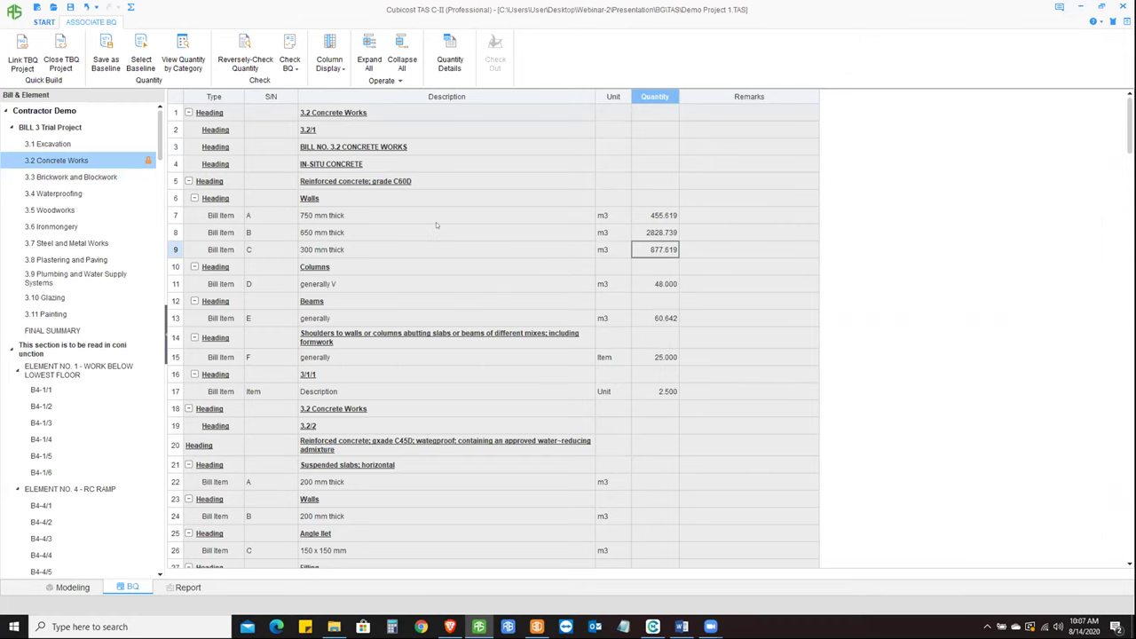
key(alt+Tab)
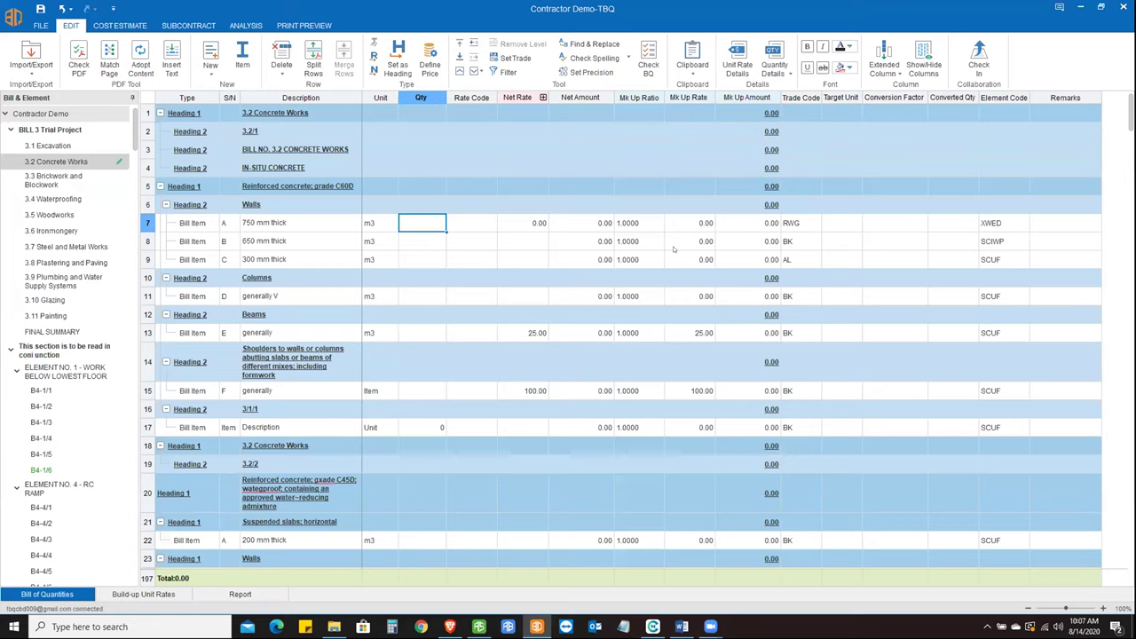
key(alt+Tab)
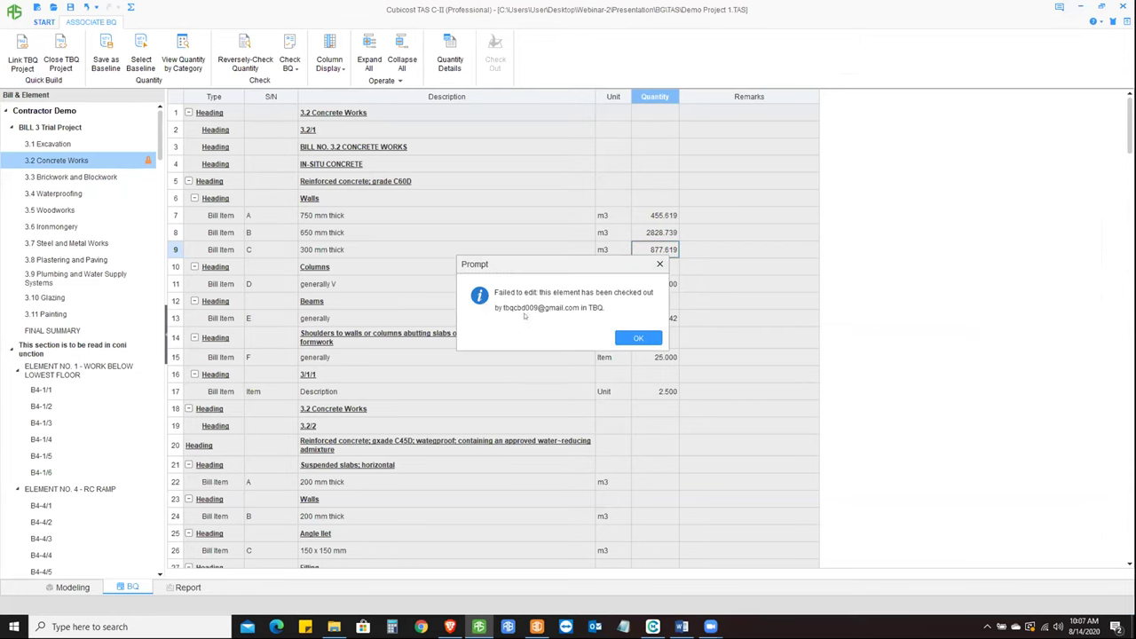
click(636, 339)
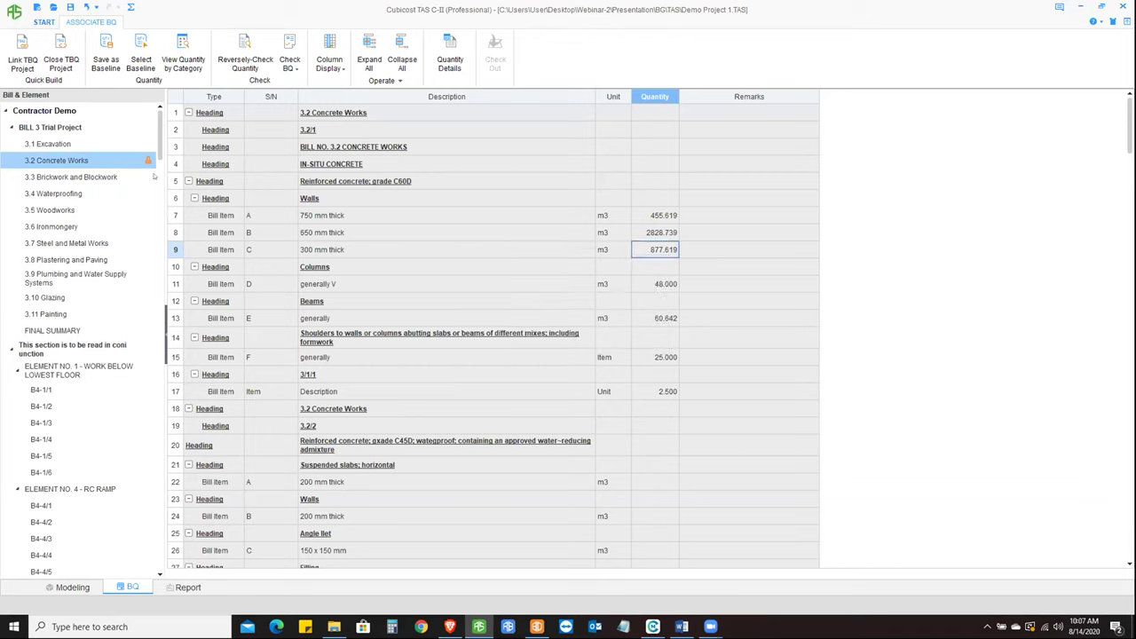
- Switch to Cubicost TBQ, check in the 3.2 Concrete Works bill while saving the project, and return to Cubicost TAS
key(alt+Tab)
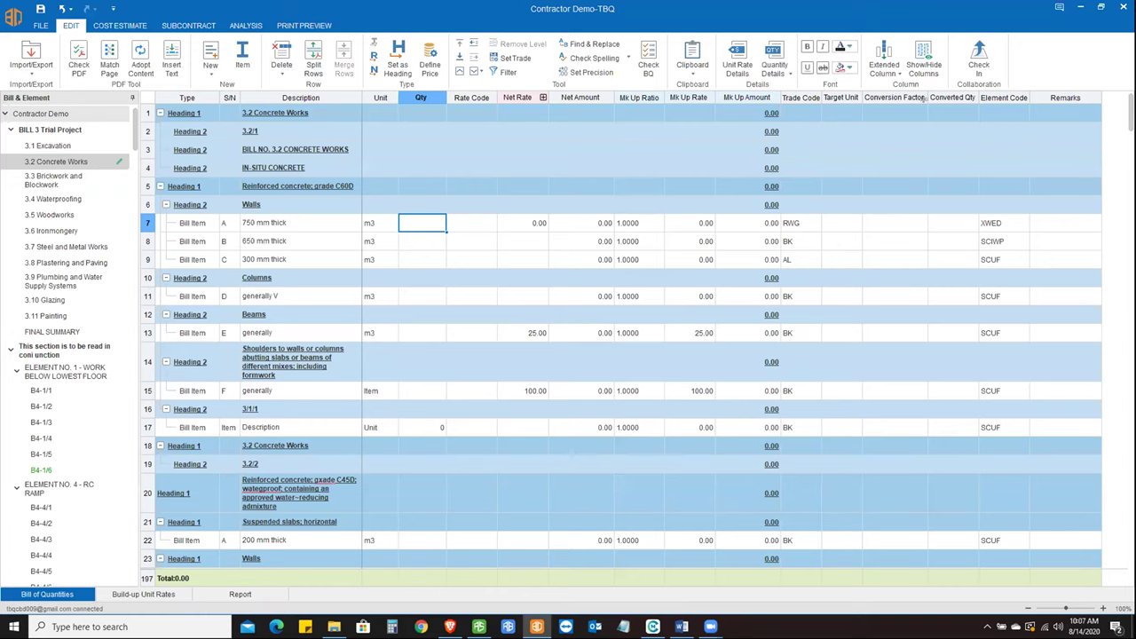
click(976, 66)
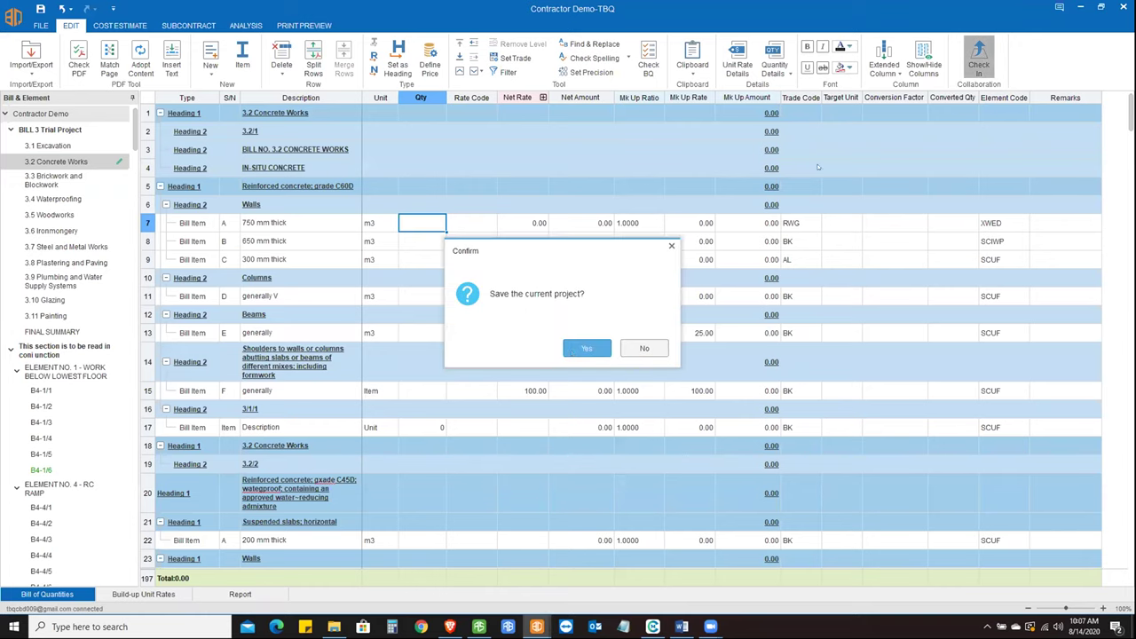
click(581, 346)
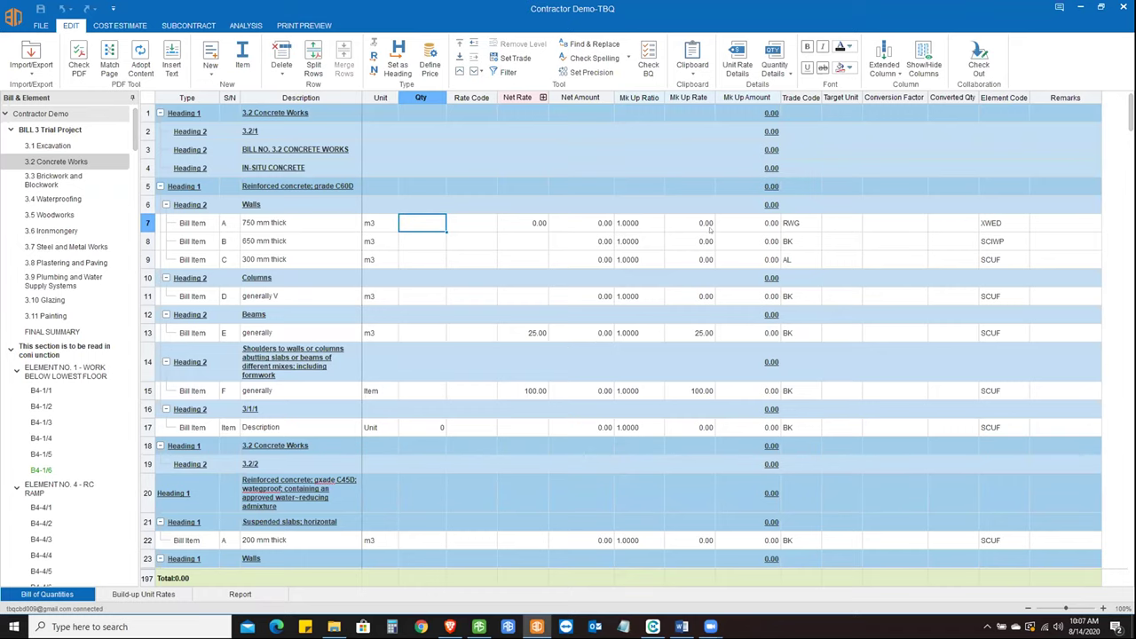
key(alt+Tab)
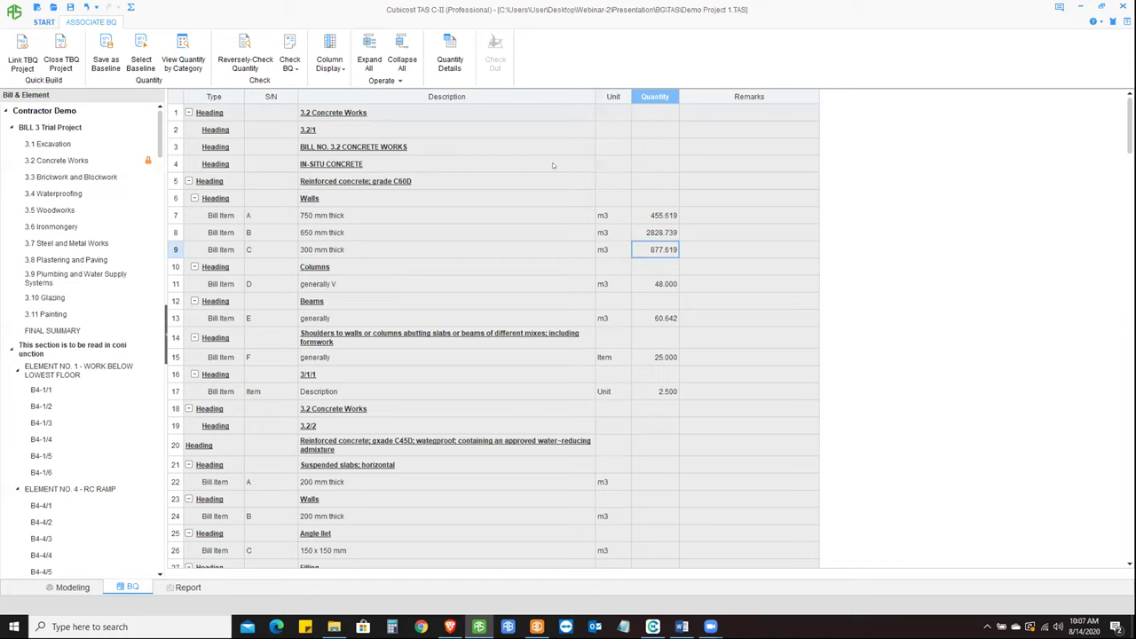
click(552, 165)
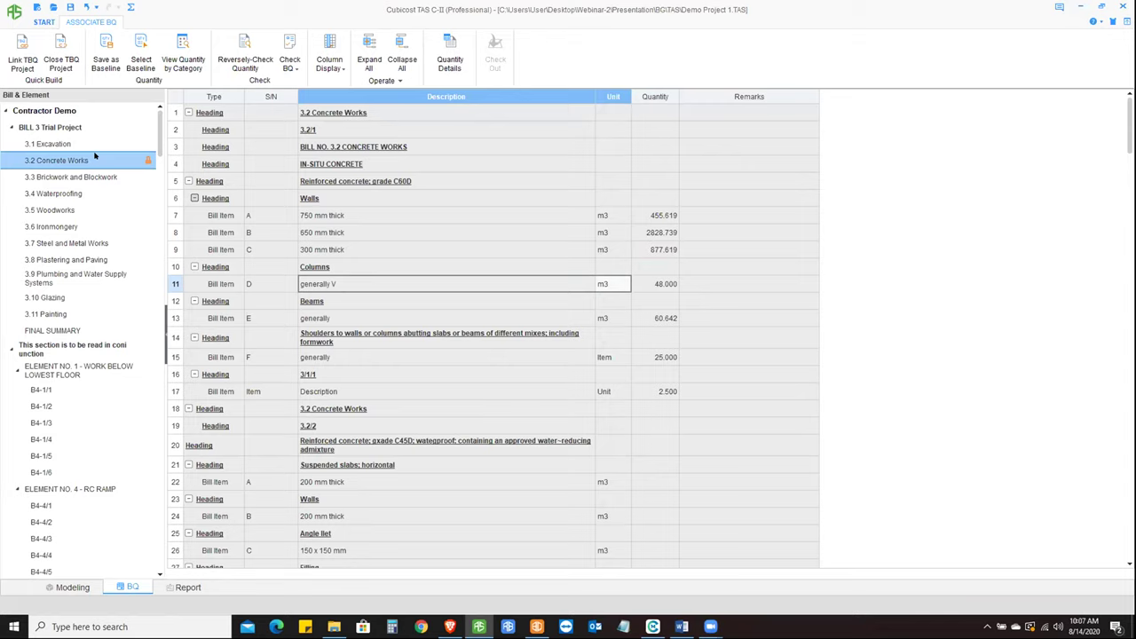
- Reload the 3.2 Concrete Works section of the linked BQ in Cubicost TAS by leaving and reopening it
key(alt+Tab)
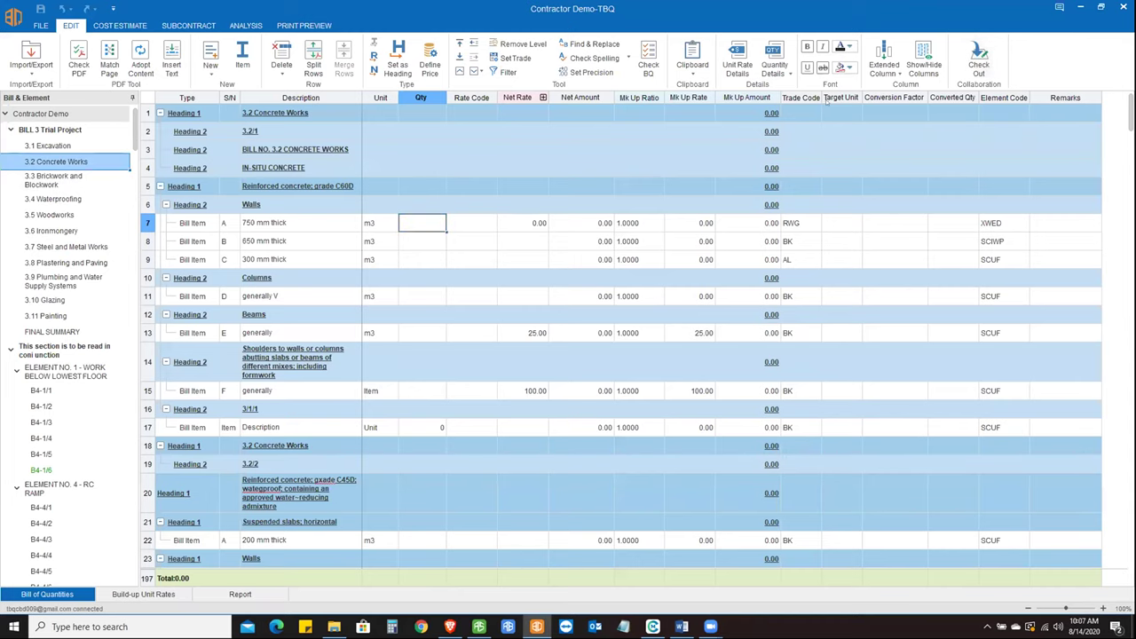
click(978, 62)
key(alt+Tab)
click(55, 192)
click(56, 159)
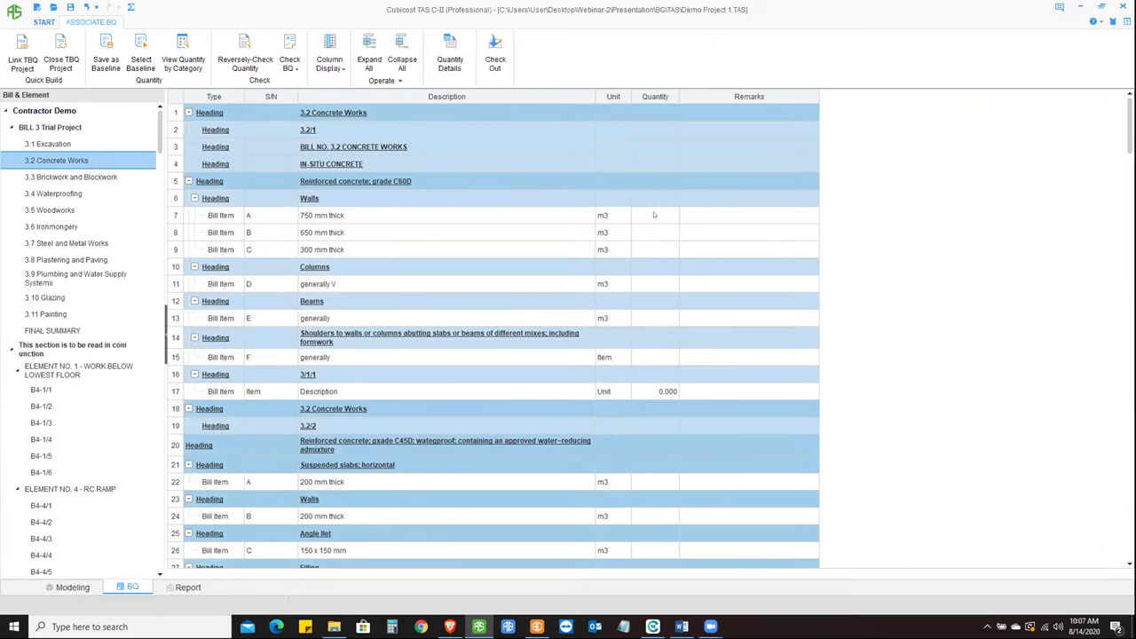
- Check out 3.2 Concrete Works by editing its wall quantities, ending on the 750 mm thick wall item
click(654, 215)
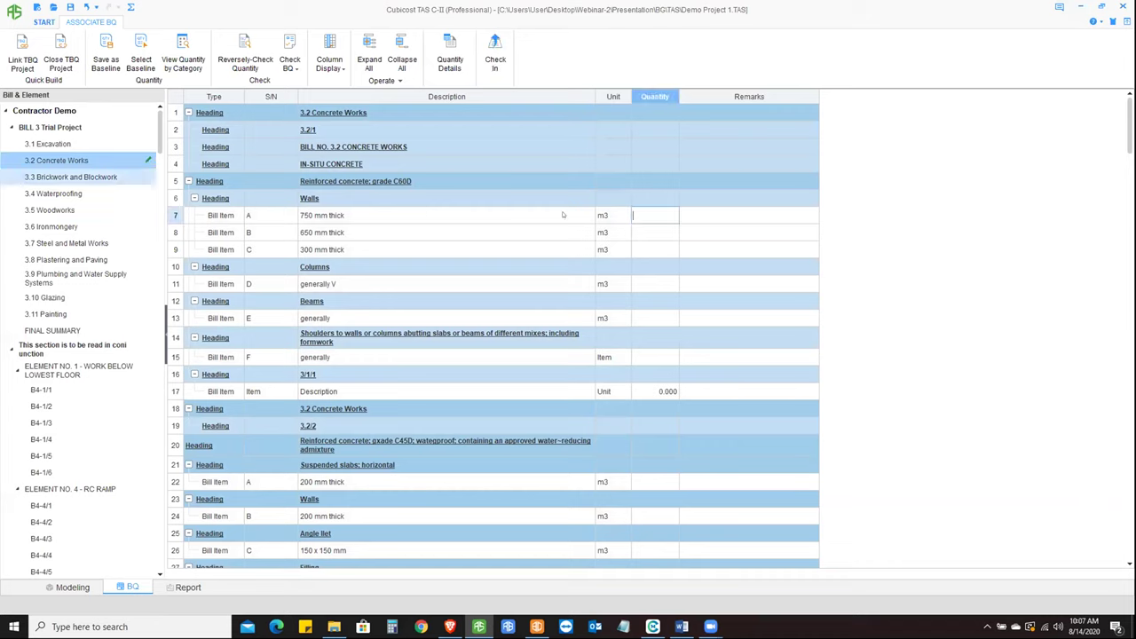
click(662, 232)
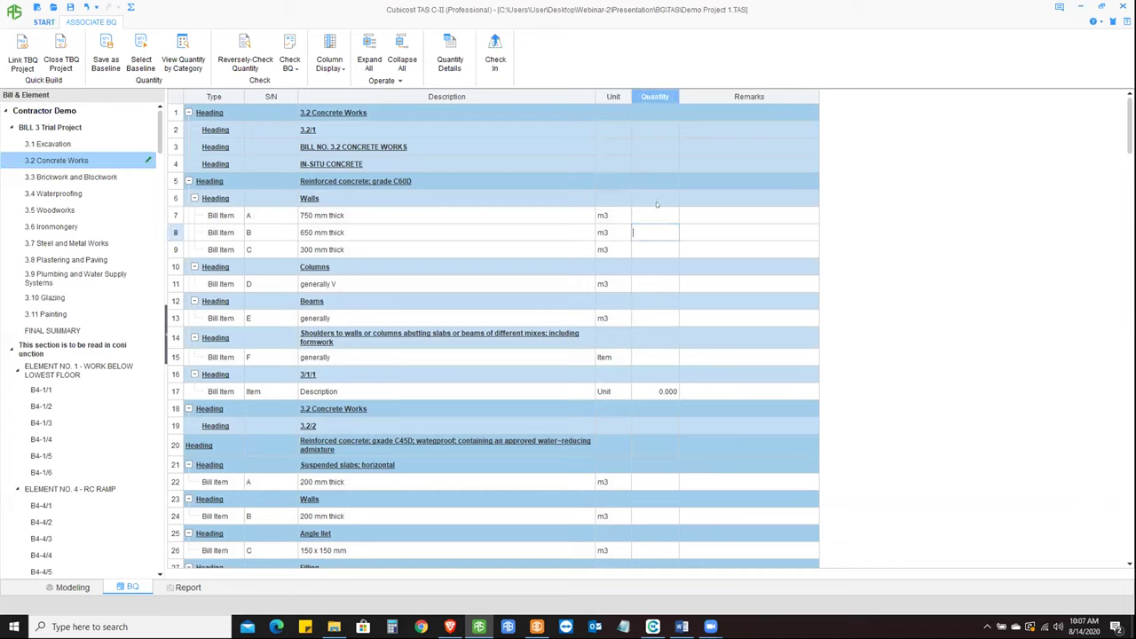
click(663, 215)
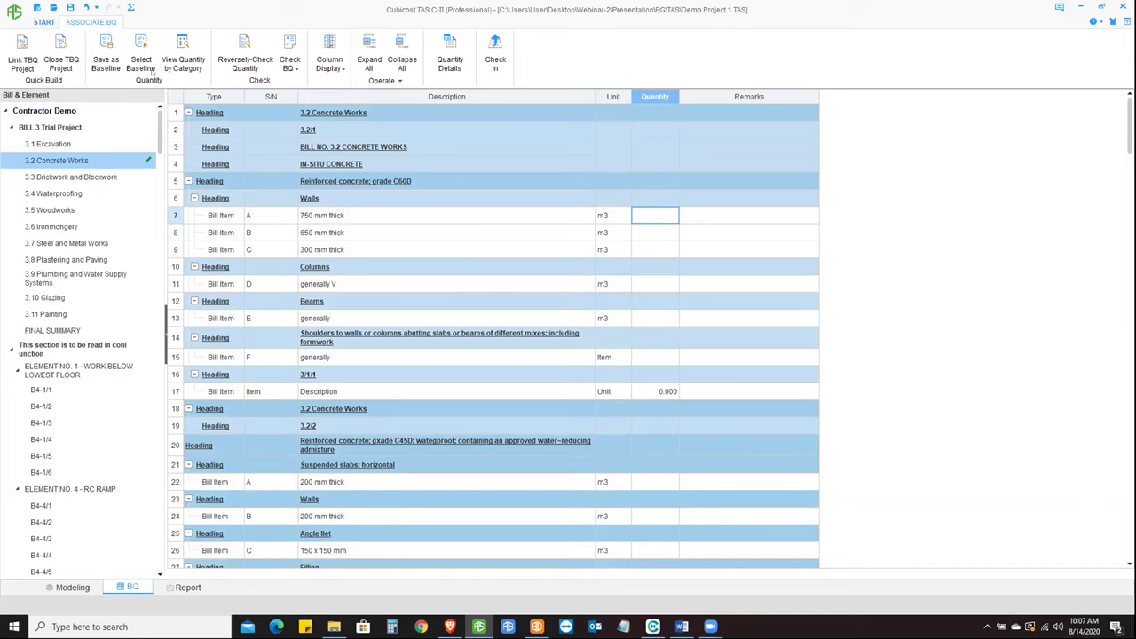
- View the quantities by category for all floors of Demo Project 1
click(183, 53)
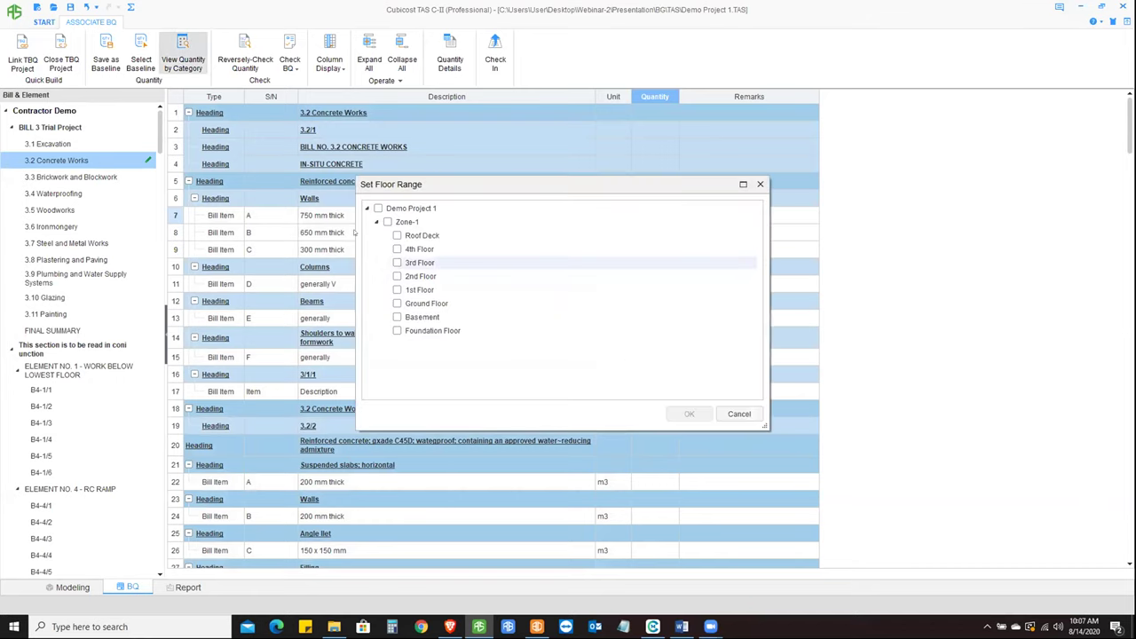
click(378, 208)
click(689, 415)
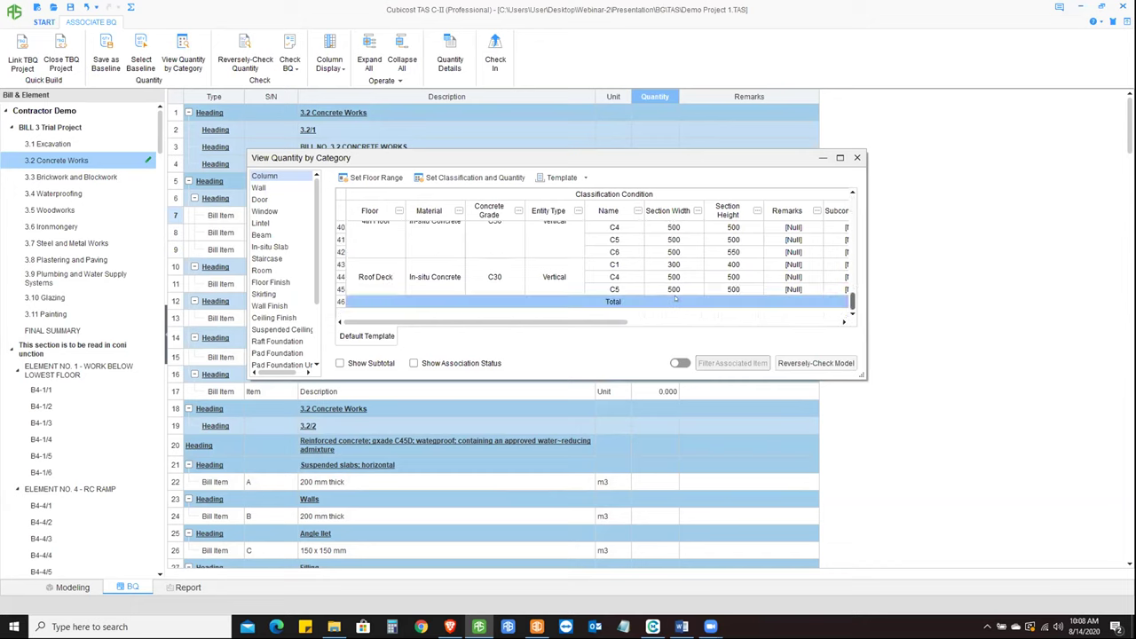
- Associate the total wall volume with the quantity of the 750 mm thick wall item
click(262, 188)
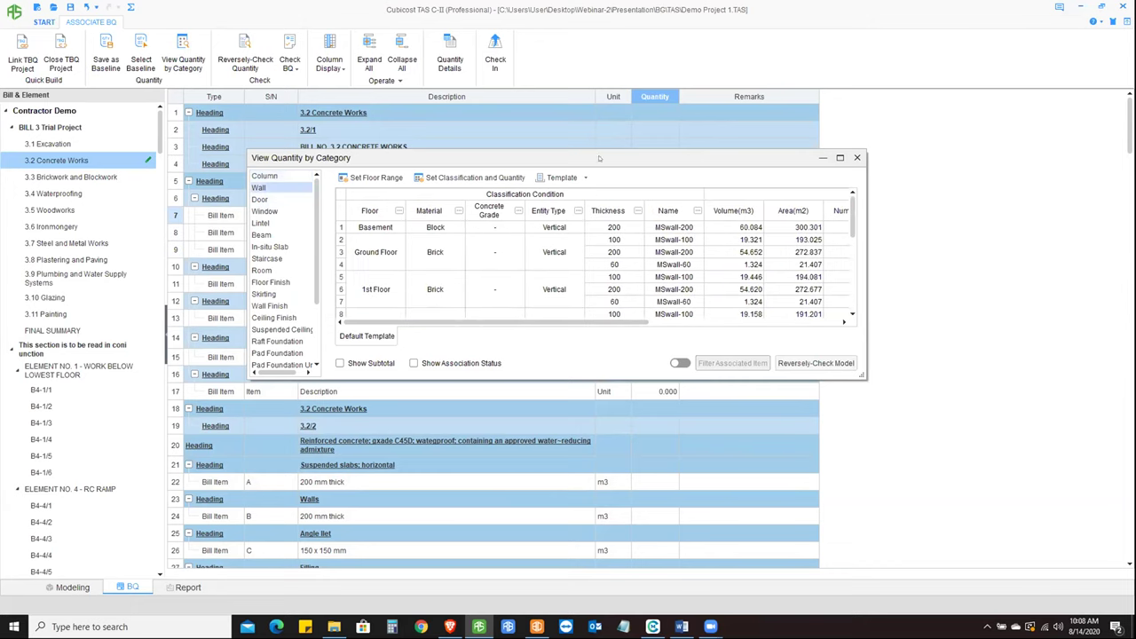
drag(599, 158, 642, 158)
scroll(902, 302, down, 1)
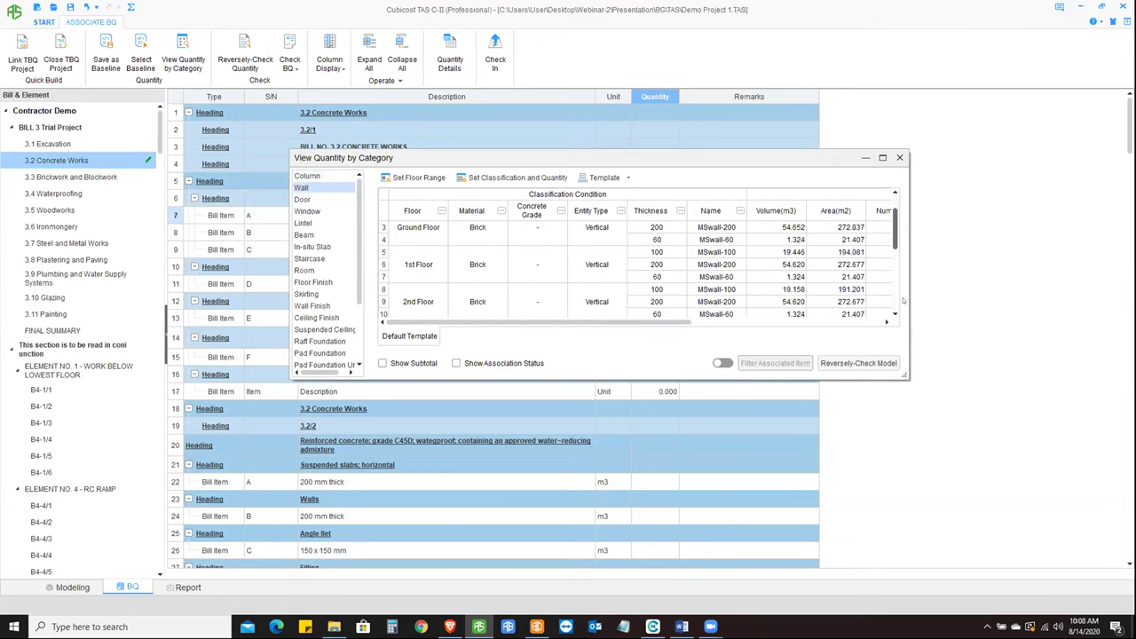
scroll(902, 302, down, 5)
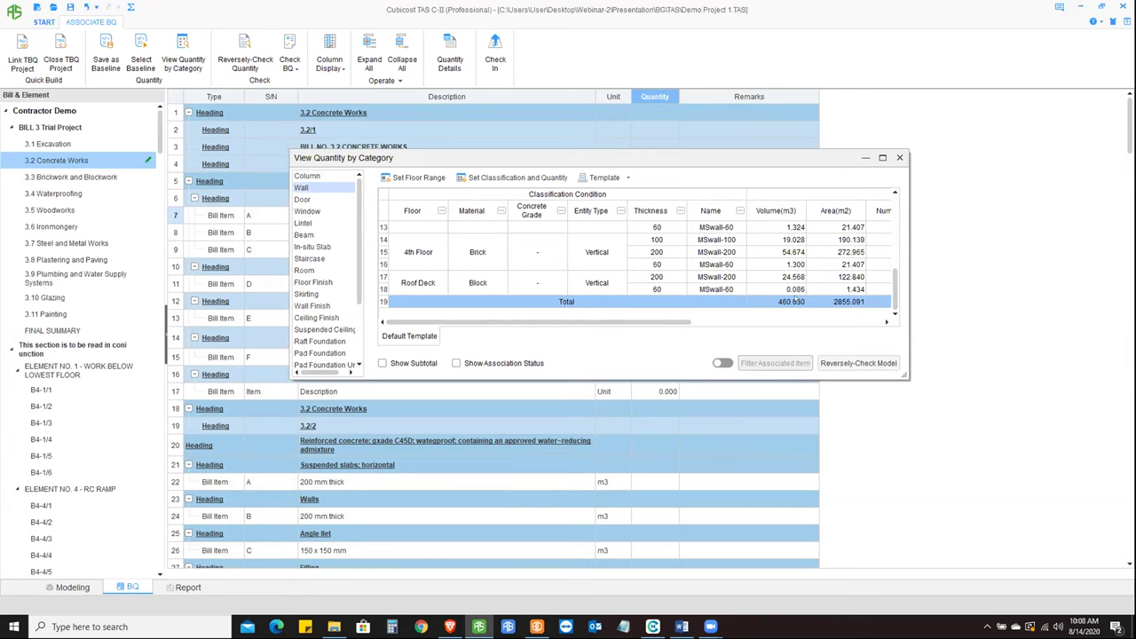
drag(796, 155, 853, 315)
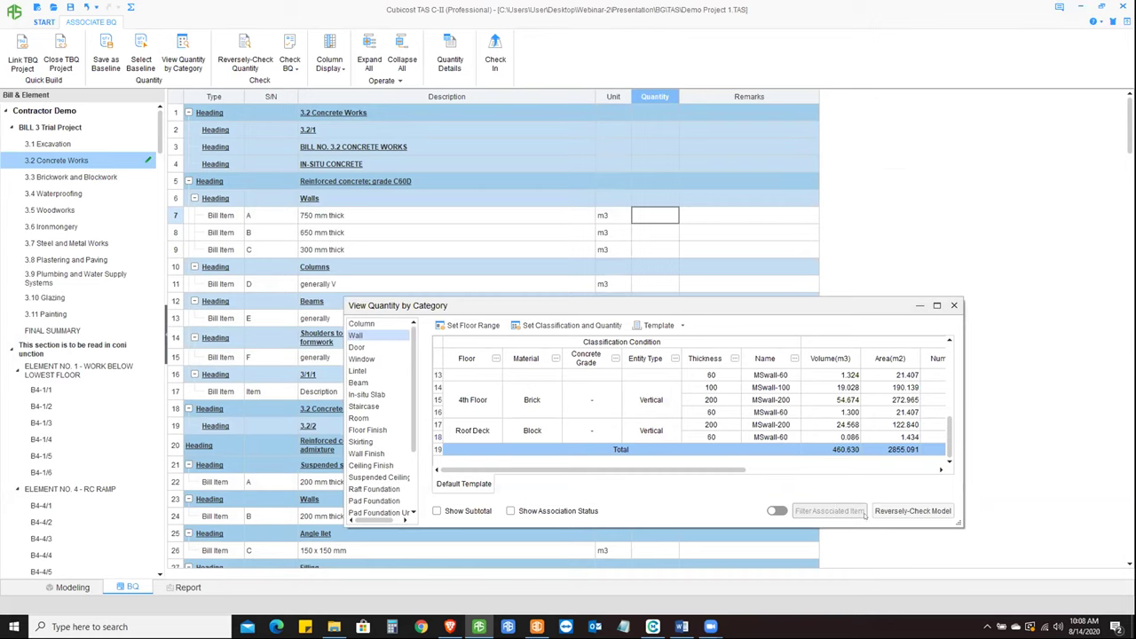
drag(855, 450, 655, 216)
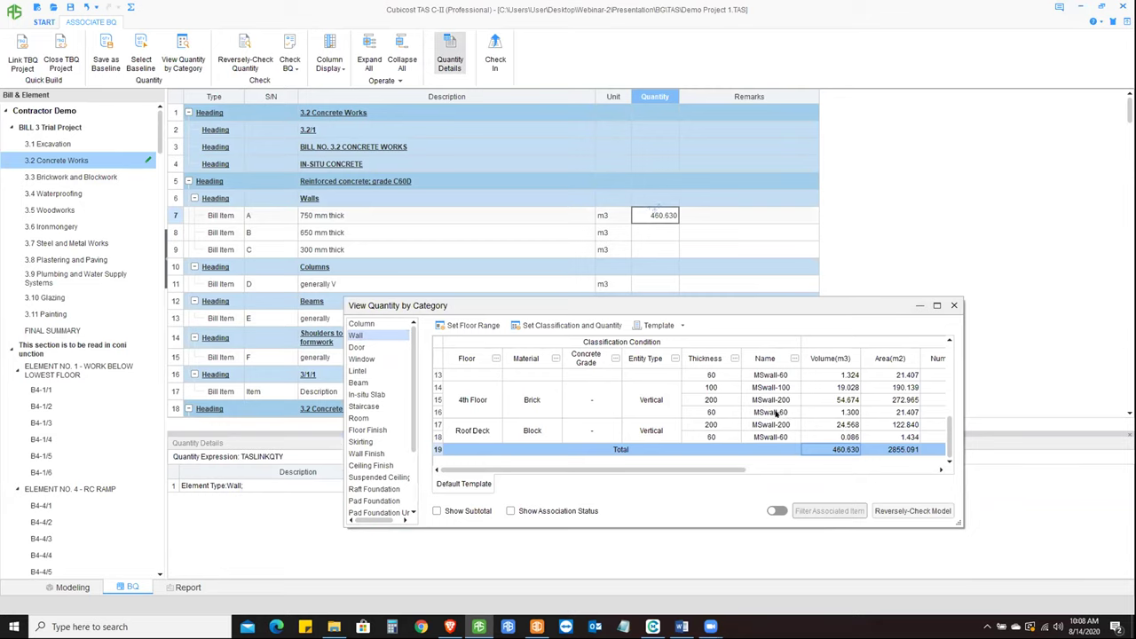
- Associate the total wall area with the quantity of the 650 mm thick wall item, accepting the unit mismatch
click(653, 232)
double_click(899, 449)
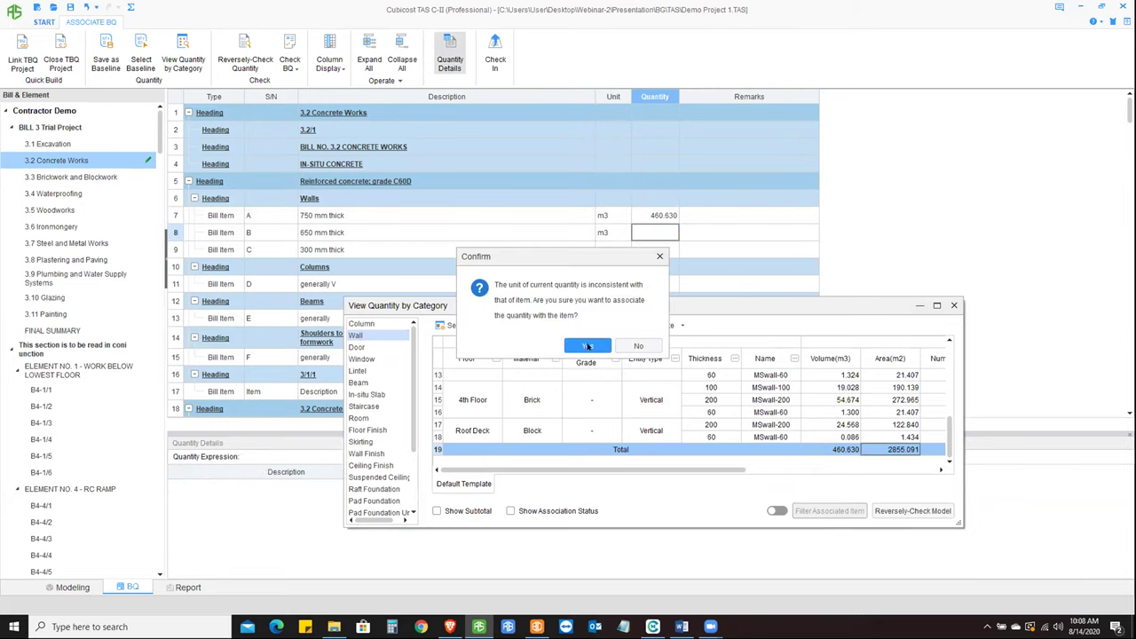
click(587, 346)
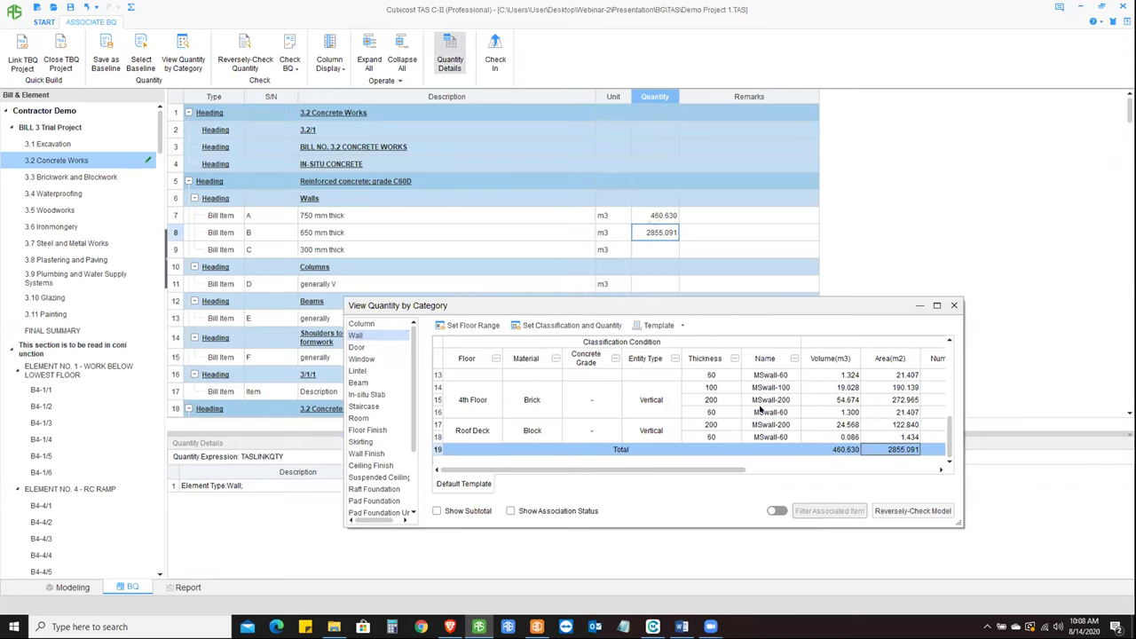
- Associate both the total wall area and the total wall volume with the quantity of the 300 mm thick wall item
click(654, 253)
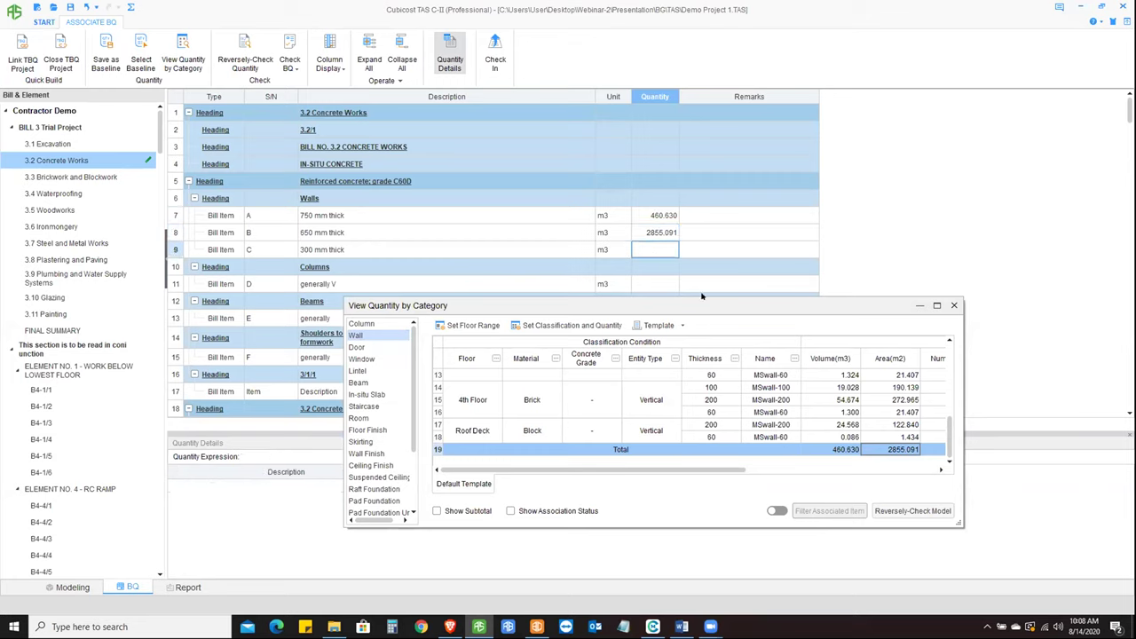
double_click(892, 450)
click(588, 346)
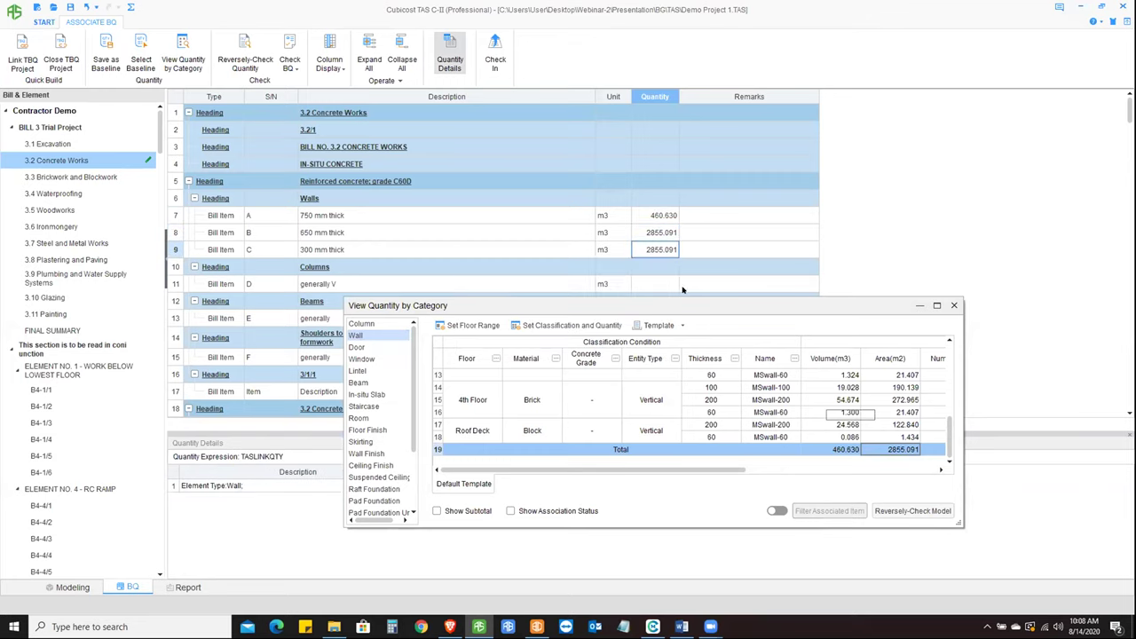
double_click(834, 449)
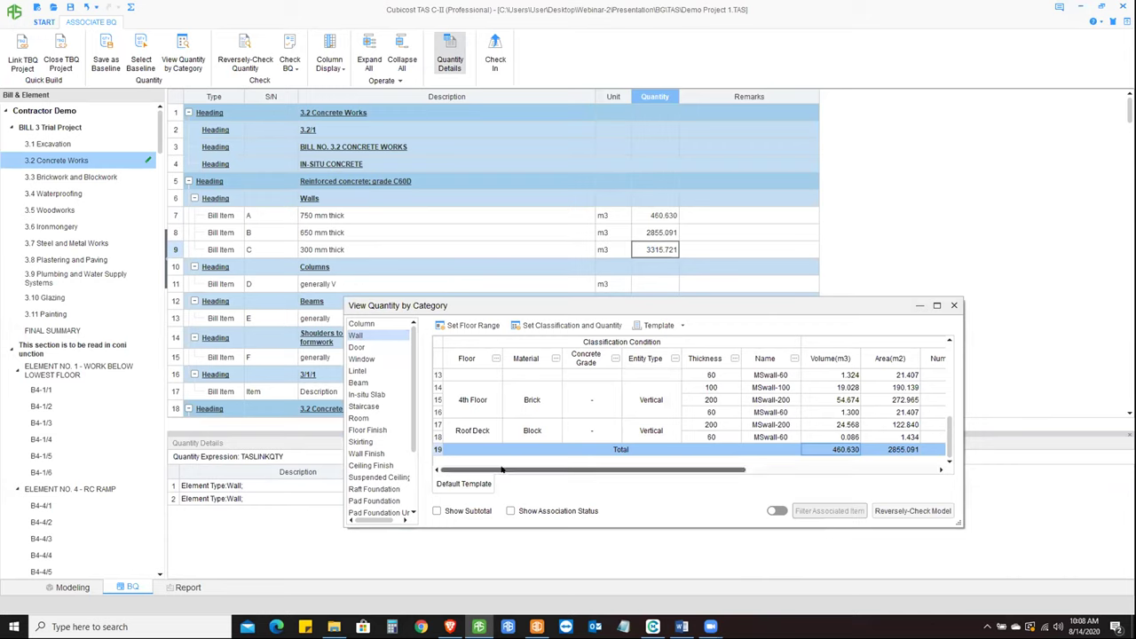
- Show the association status of the wall quantities and close the category quantity view
click(511, 510)
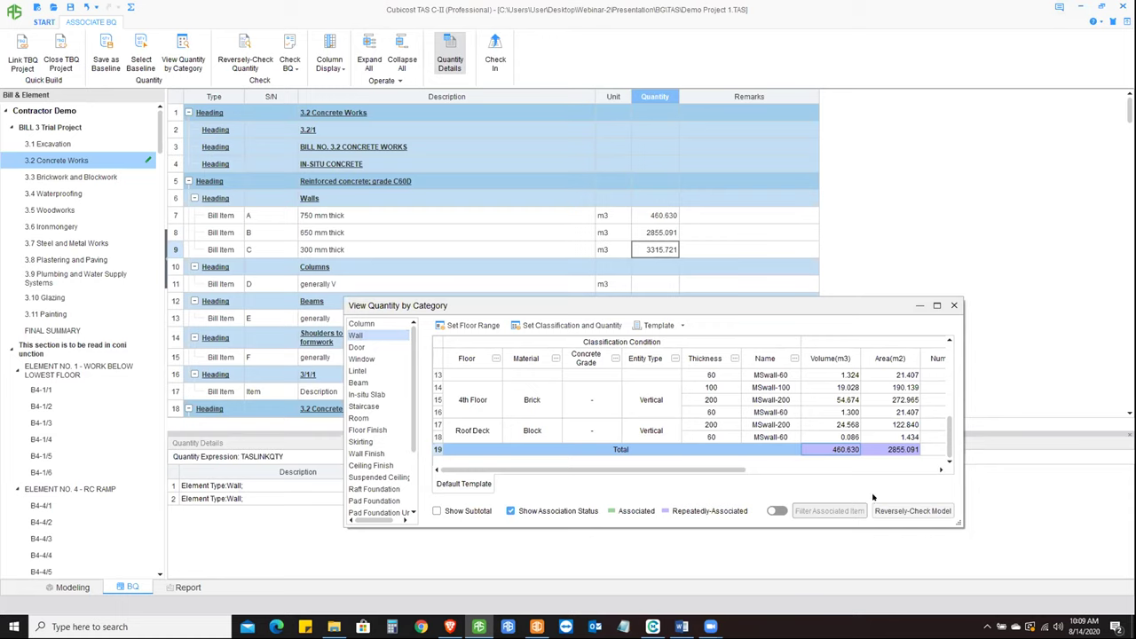
click(920, 513)
click(954, 306)
- Examine the quantity details of the 650 mm and 300 mm thick wall items
click(657, 233)
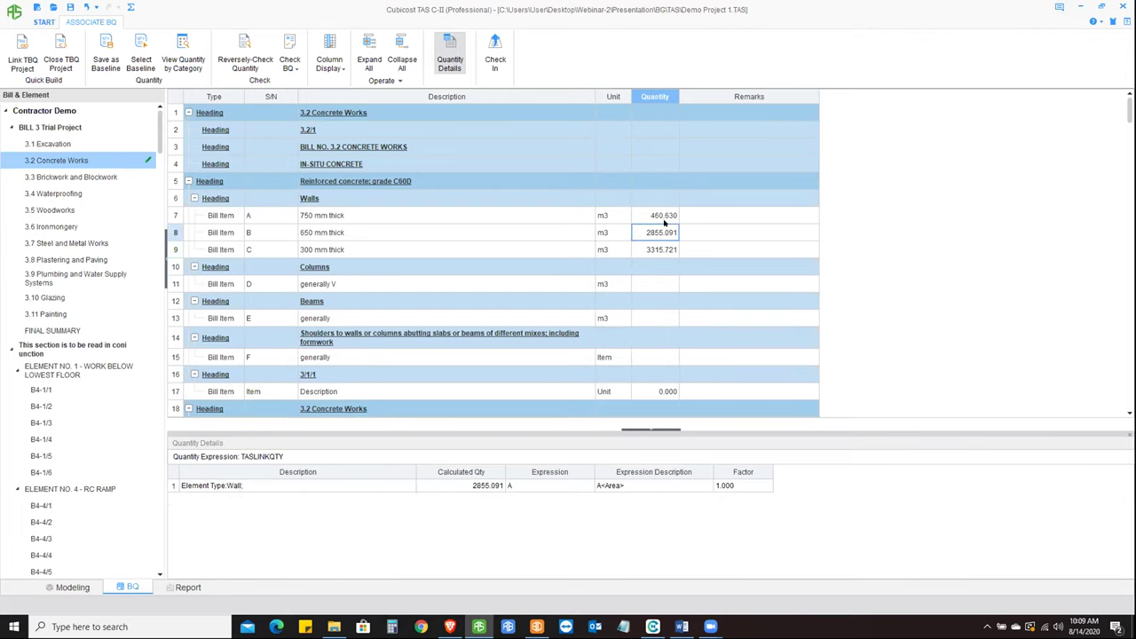
click(662, 251)
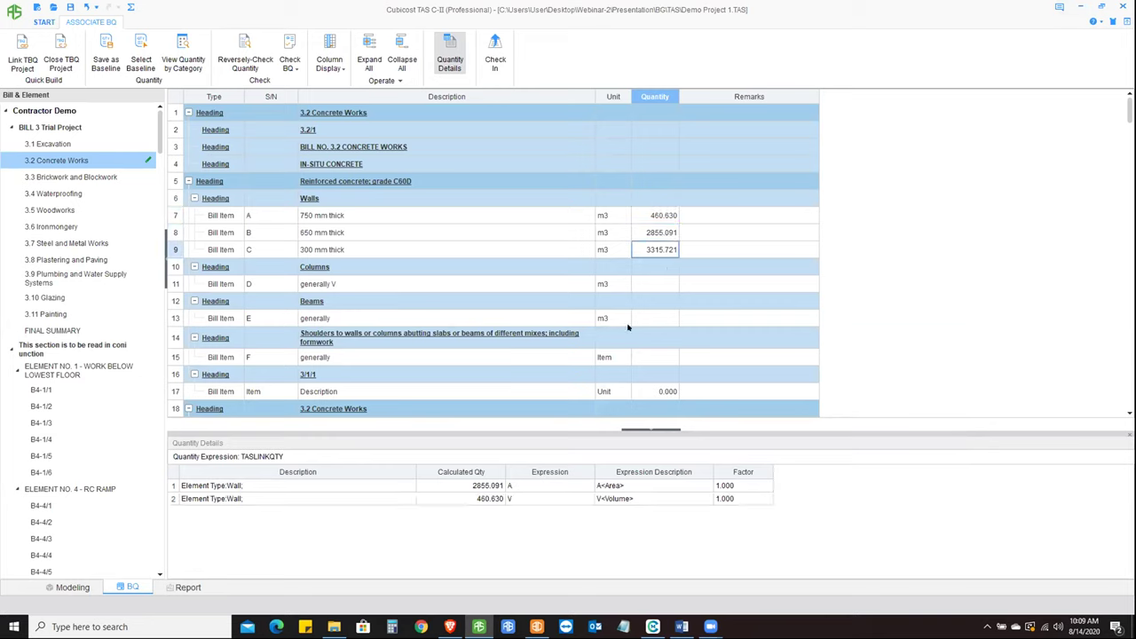
- Examine the wall area factor in the quantity details of the 300 mm thick wall item
click(222, 498)
click(737, 486)
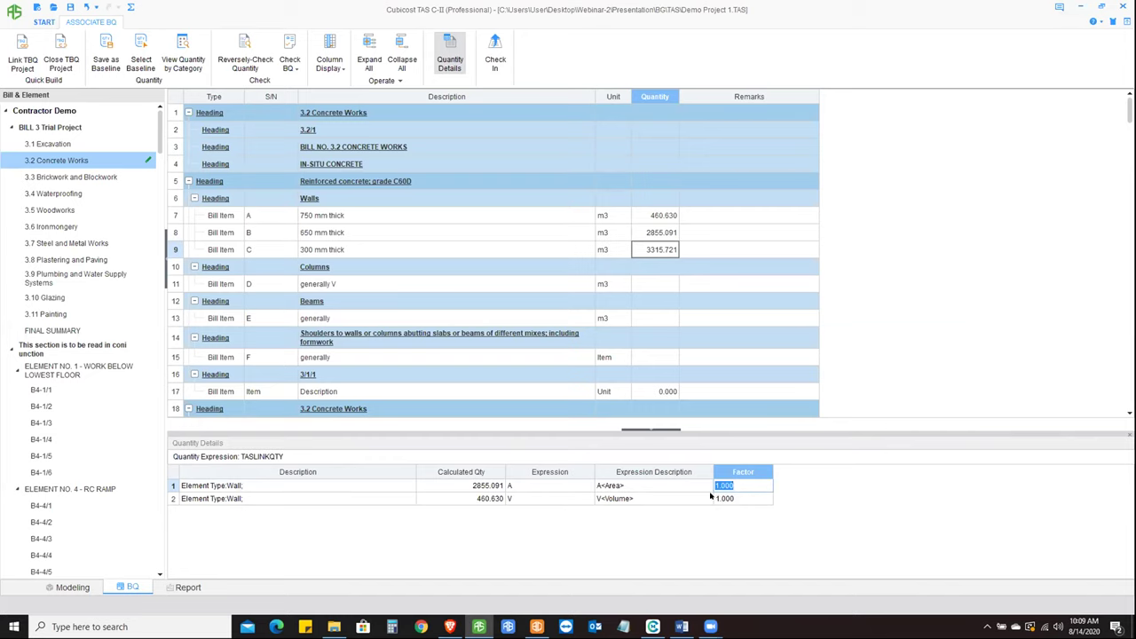
click(831, 485)
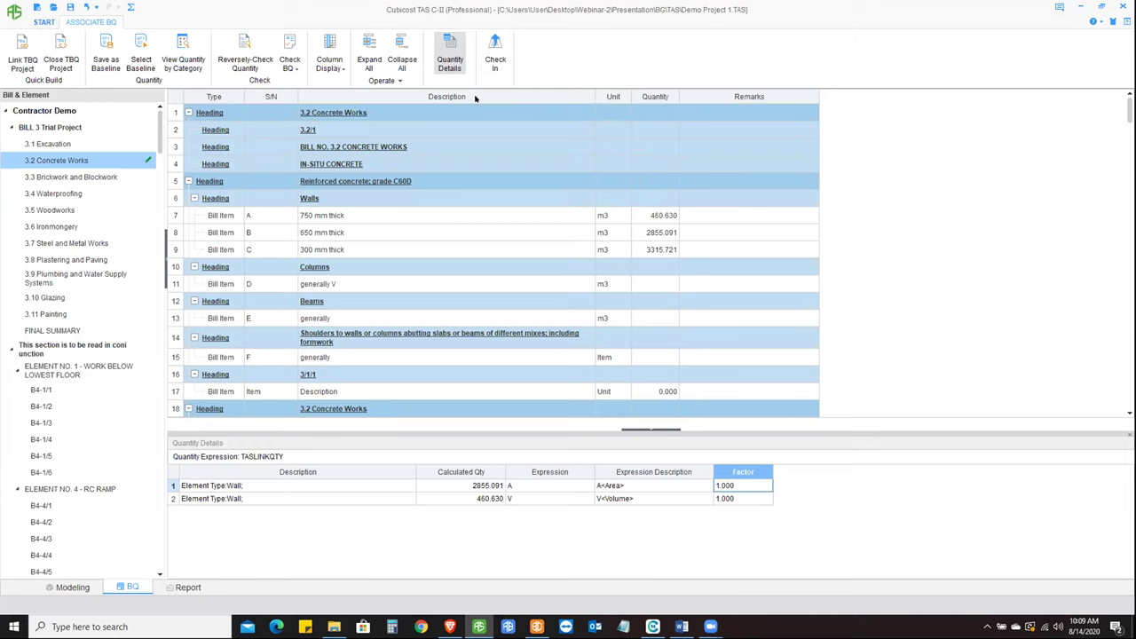
- Check in the 3.2 Concrete Works bill and switch to Cubicost TBQ to compare the wall quantities with those in TAS
click(495, 53)
click(584, 331)
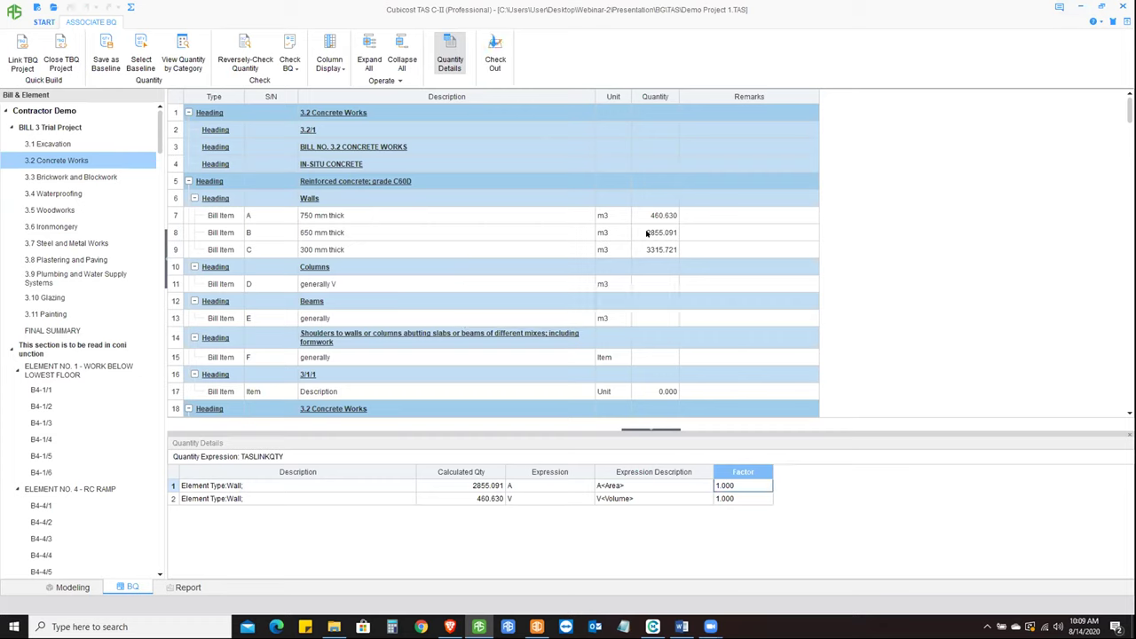
key(alt+Tab)
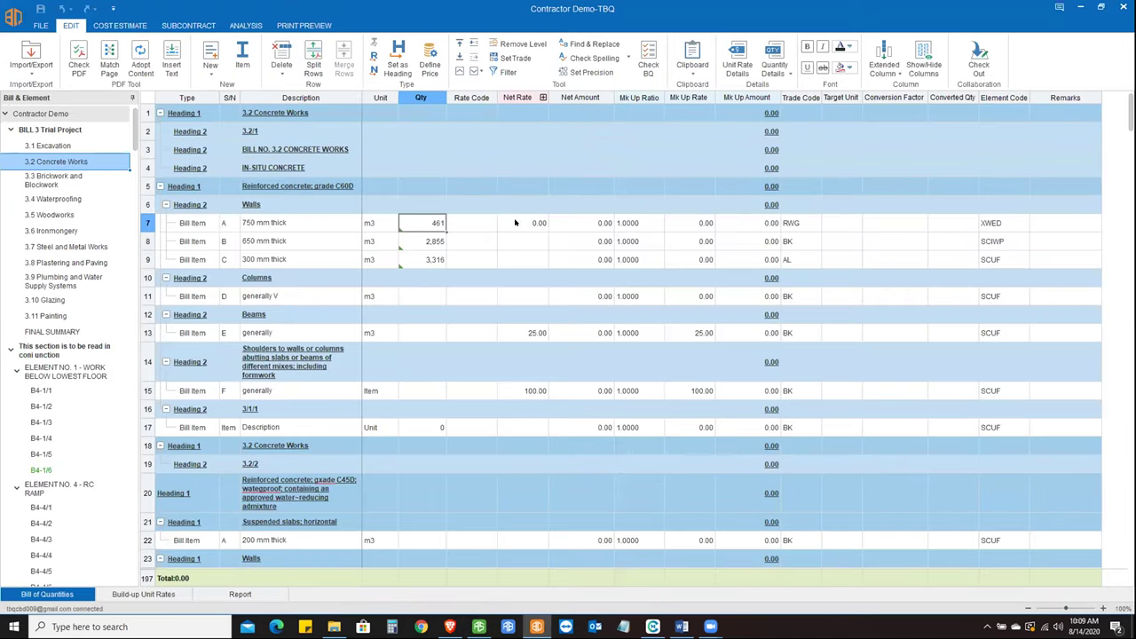
key(alt+Tab)
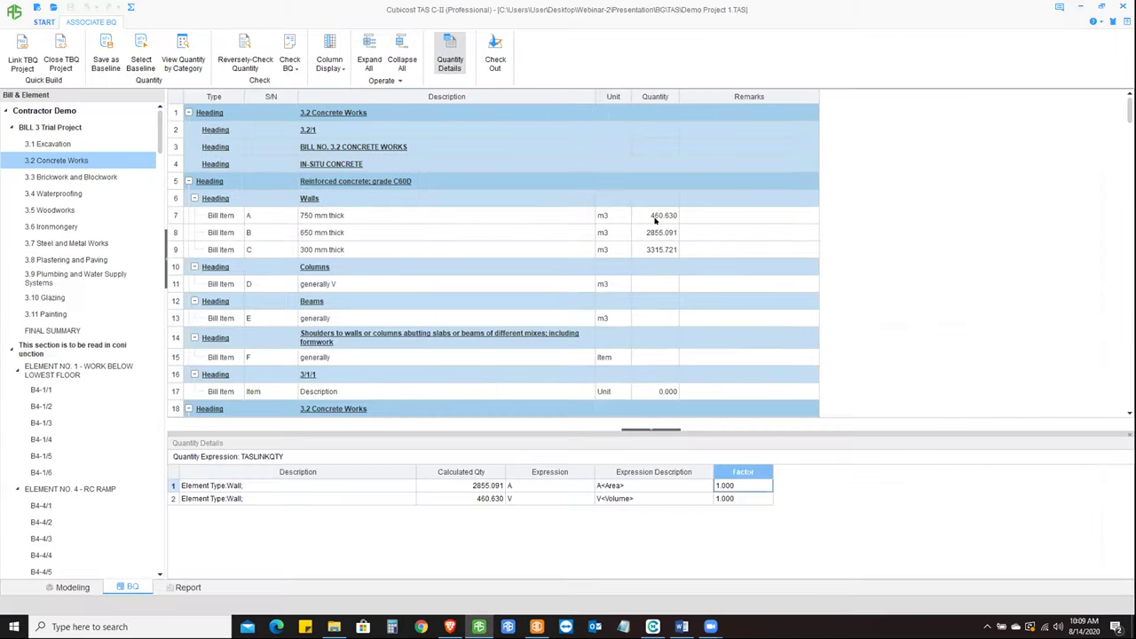
click(667, 215)
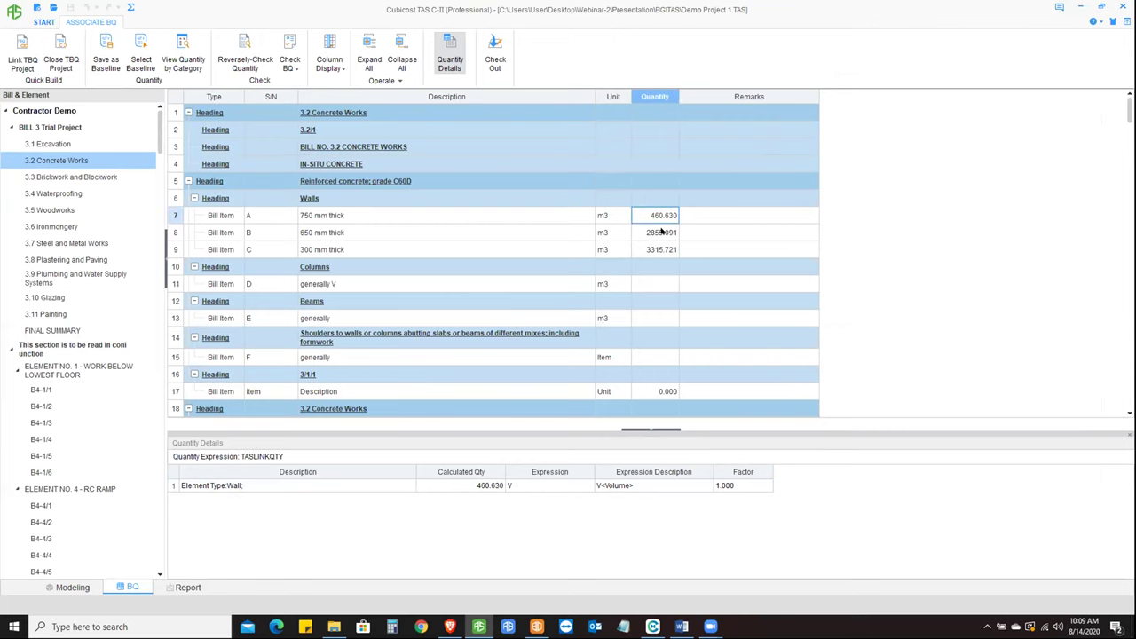
key(alt+Tab)
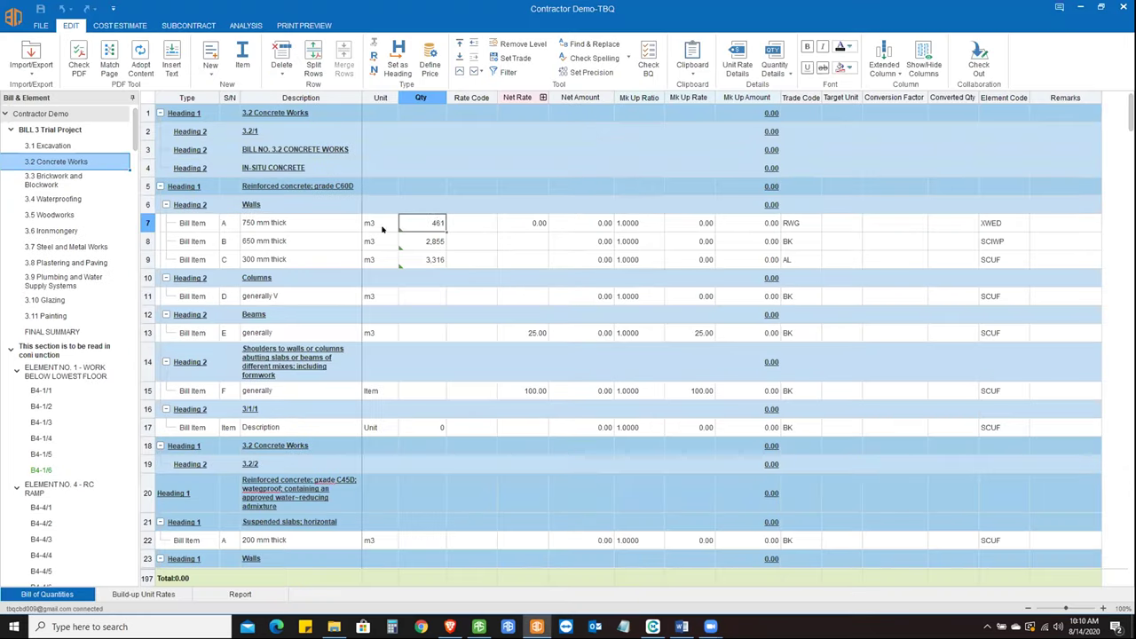
- Inspect the quantity expression of the 750 mm thick wall item and the bill's rounding precision settings
double_click(435, 223)
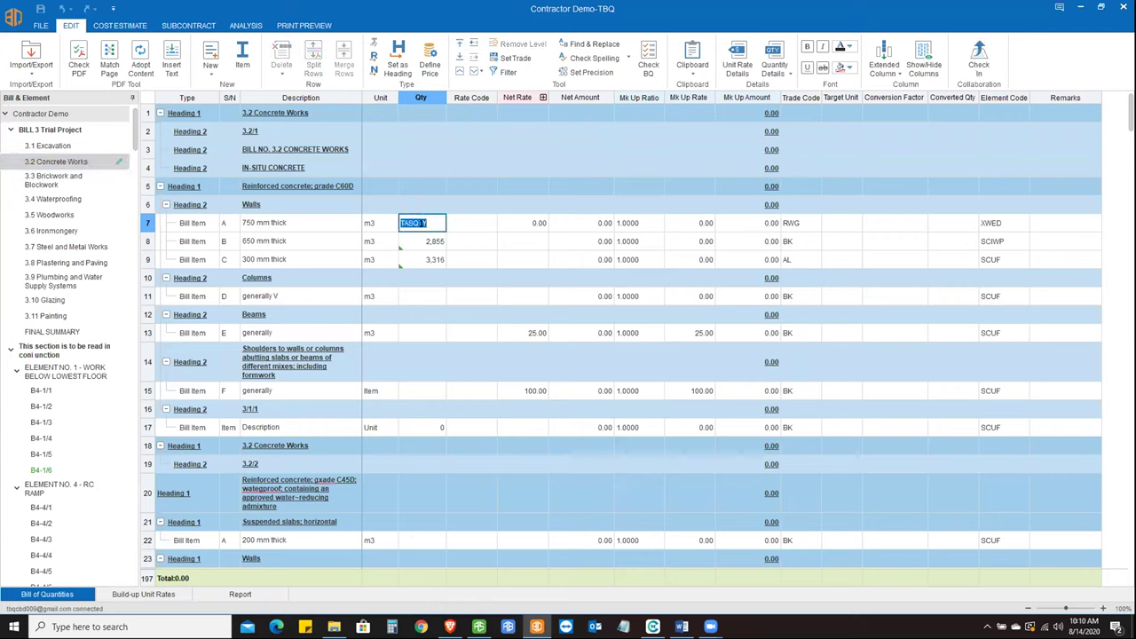
key(Tab)
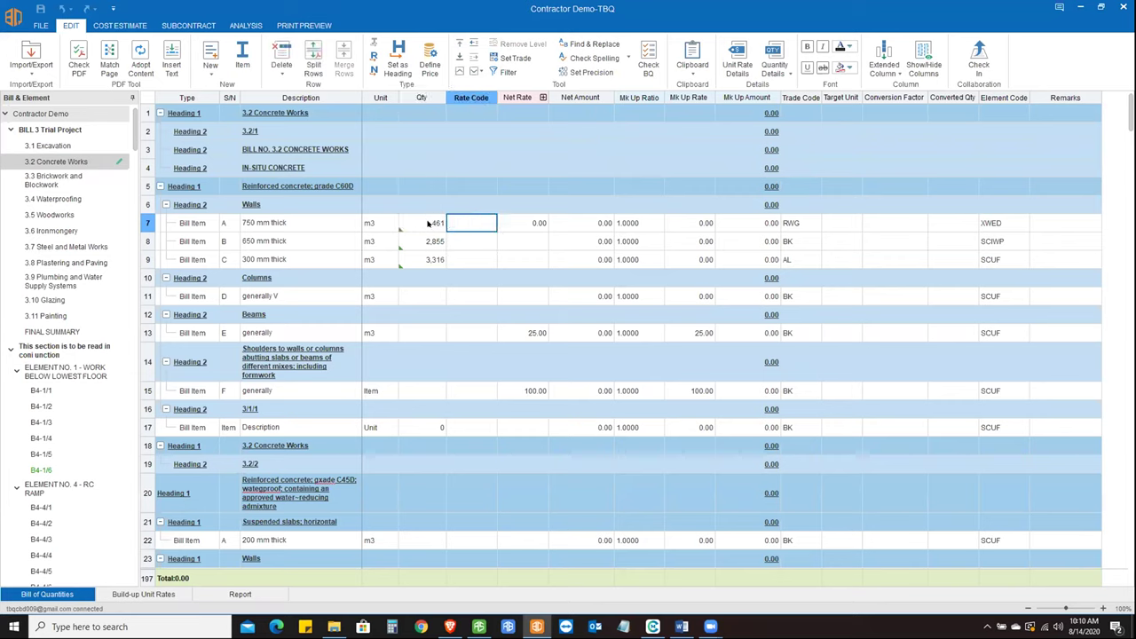
click(435, 228)
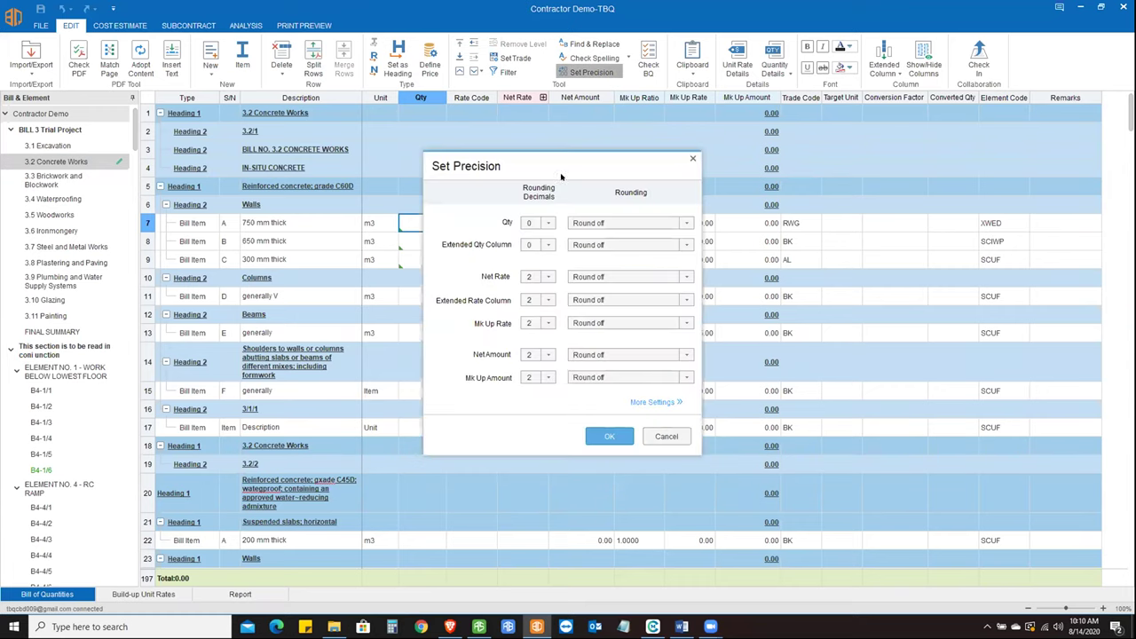
click(667, 437)
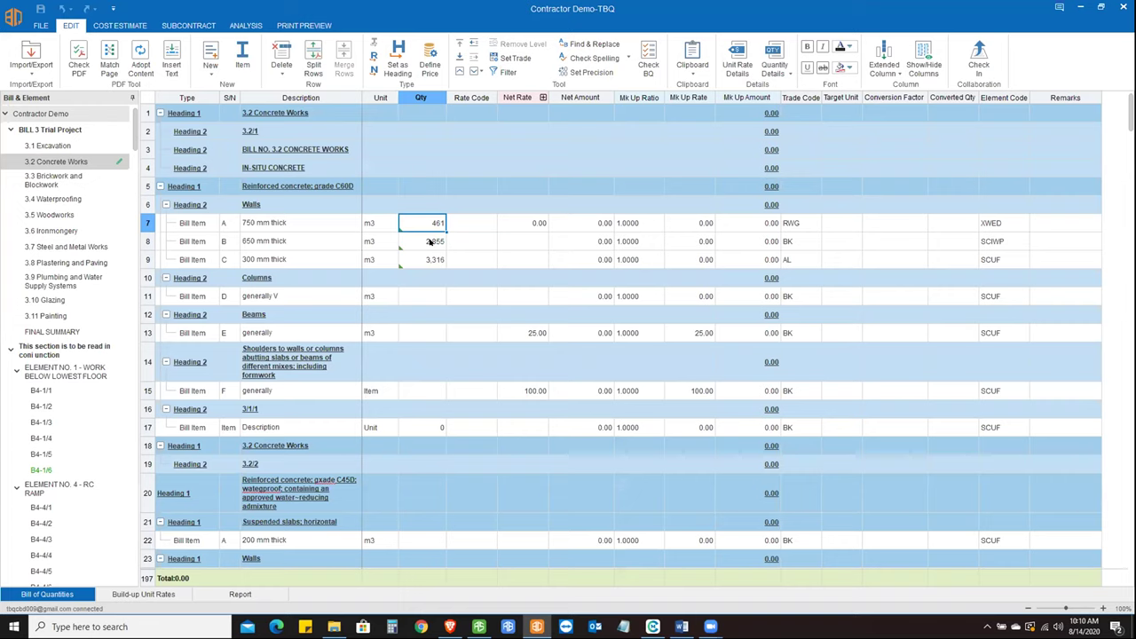
- Open the quantity details of the 750 mm thick wall item and show its TAS quantity
click(429, 242)
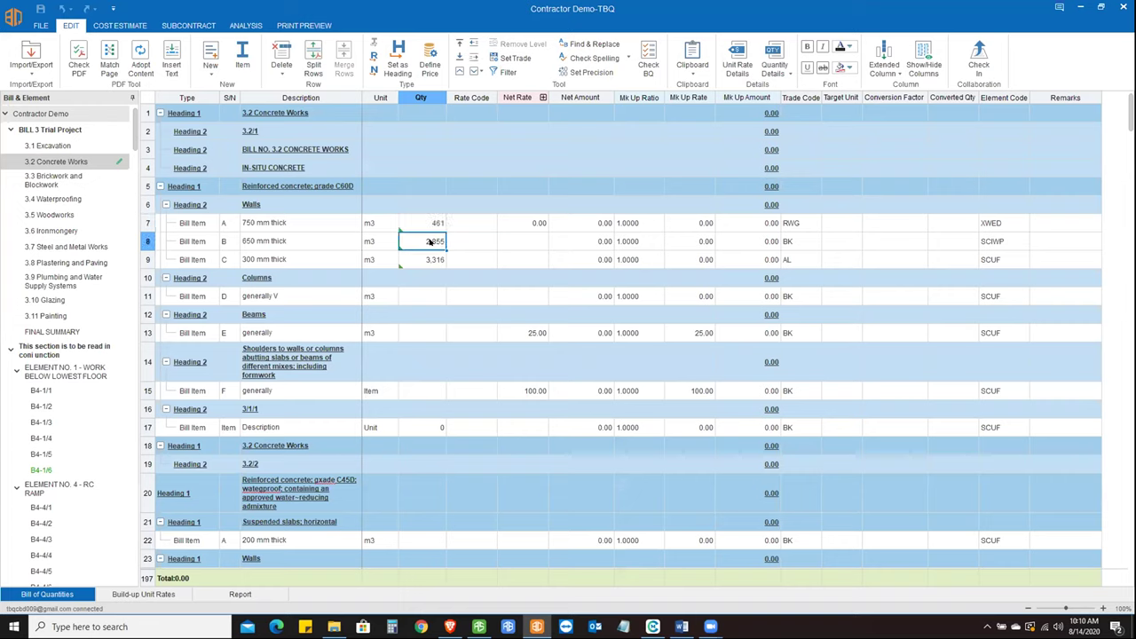
click(421, 223)
click(402, 303)
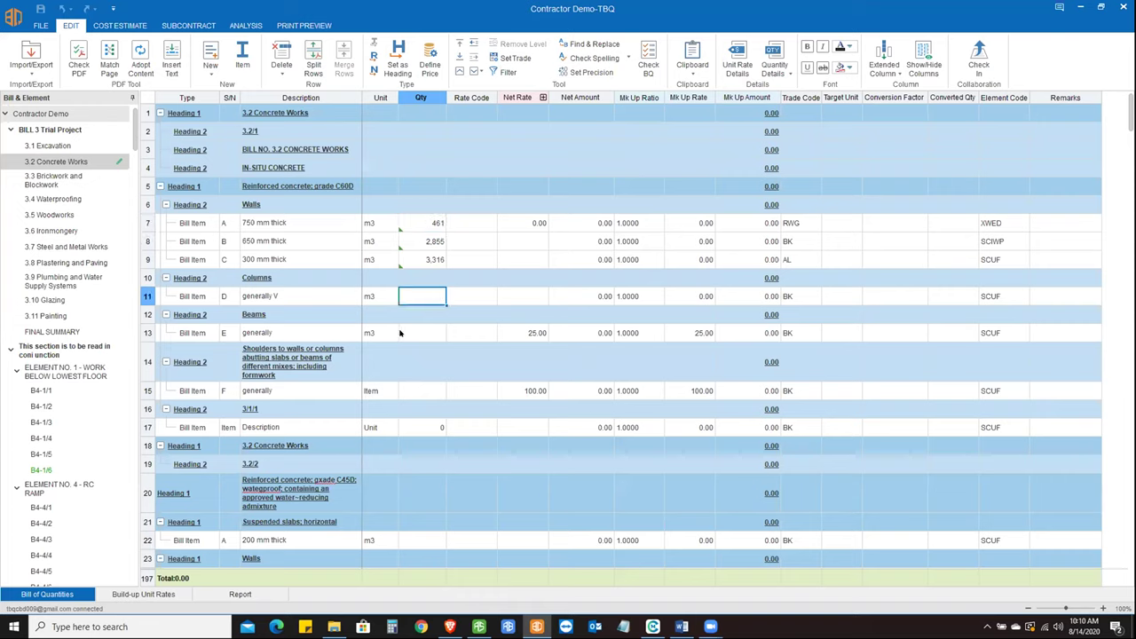
click(423, 223)
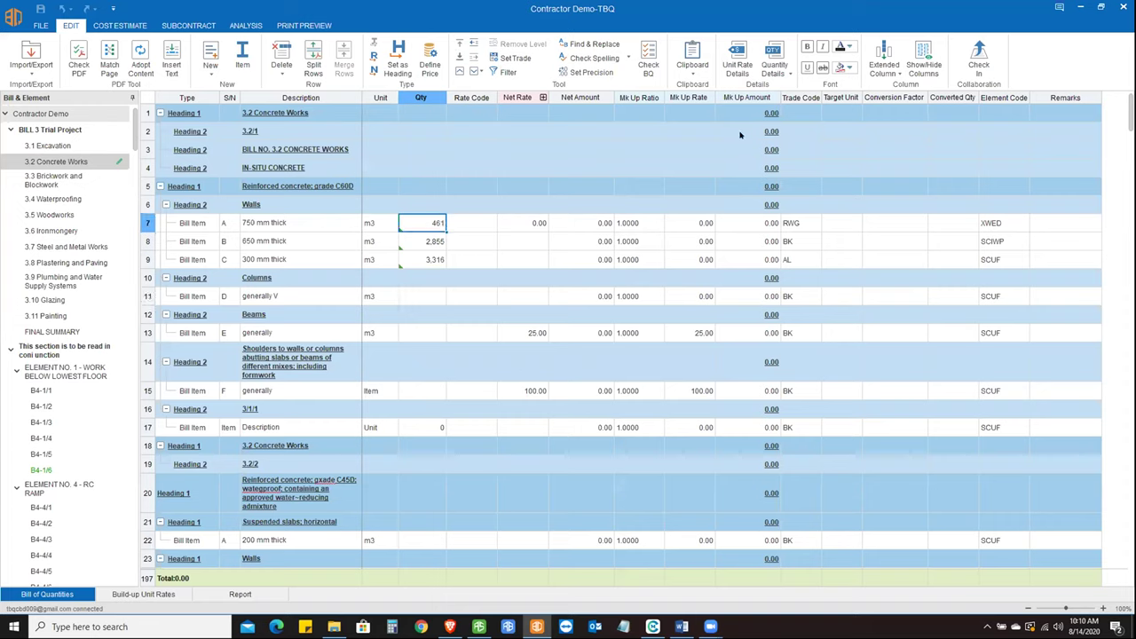
click(778, 62)
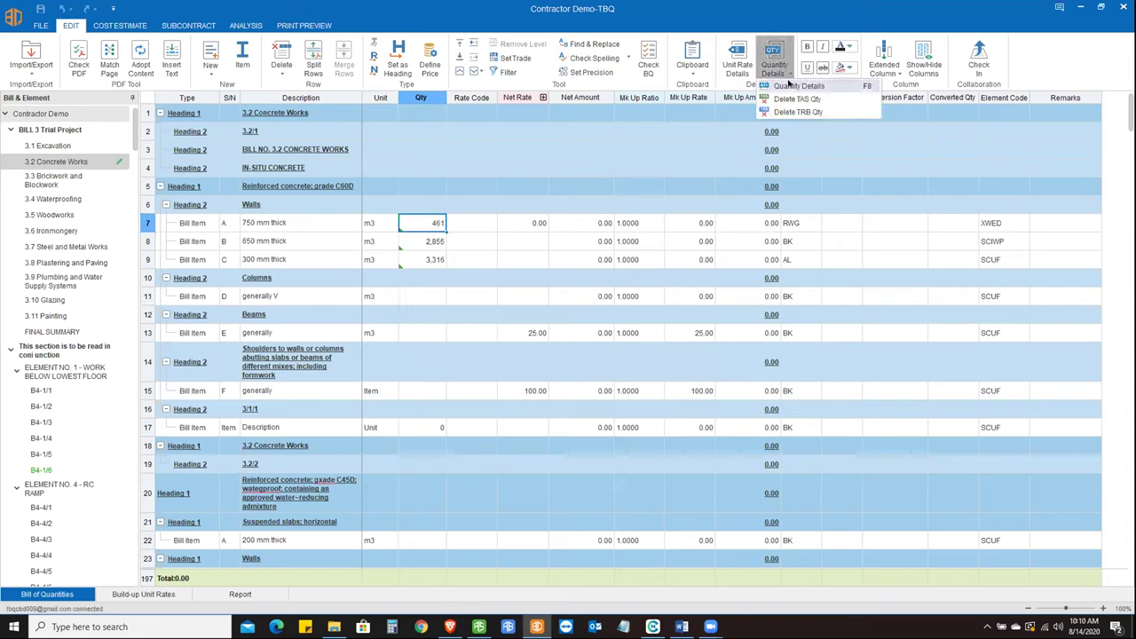
click(788, 83)
click(768, 69)
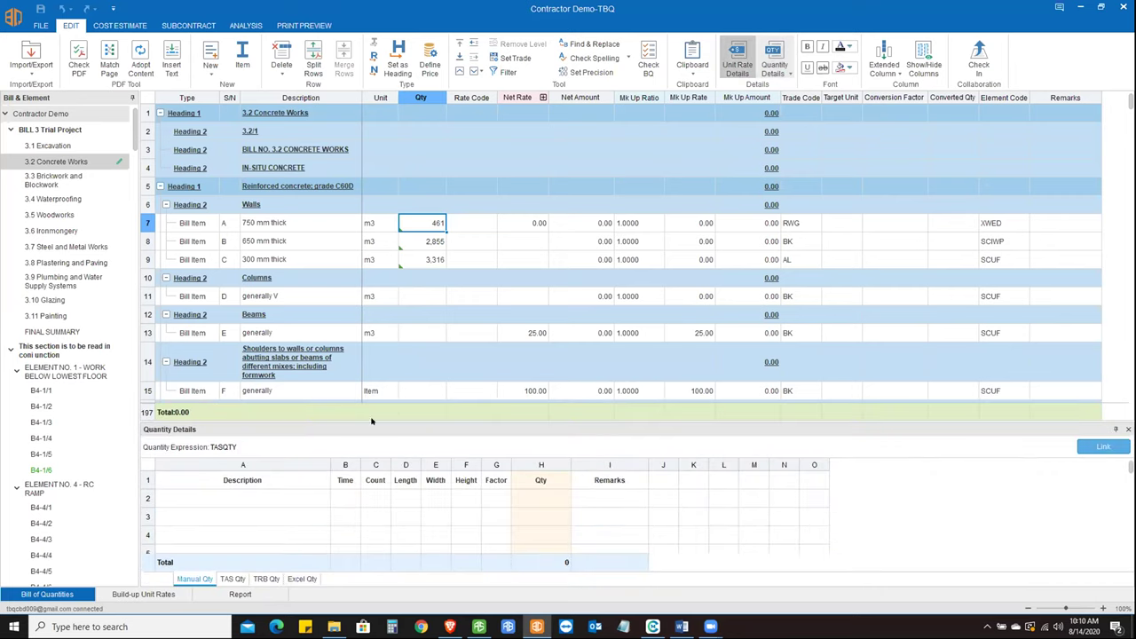
click(232, 579)
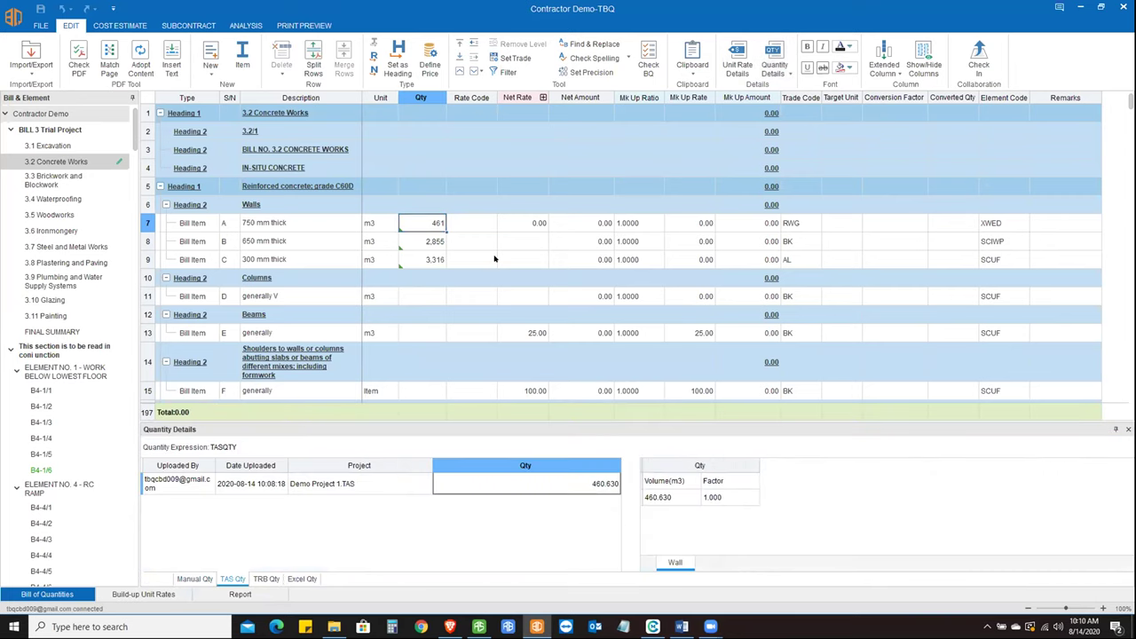
- Examine the TAS quantity record of the 750 mm thick wall item, including uploader, upload date, project, quantity, volume and factor
click(435, 241)
click(432, 227)
click(175, 479)
click(252, 488)
click(361, 487)
click(523, 483)
click(662, 498)
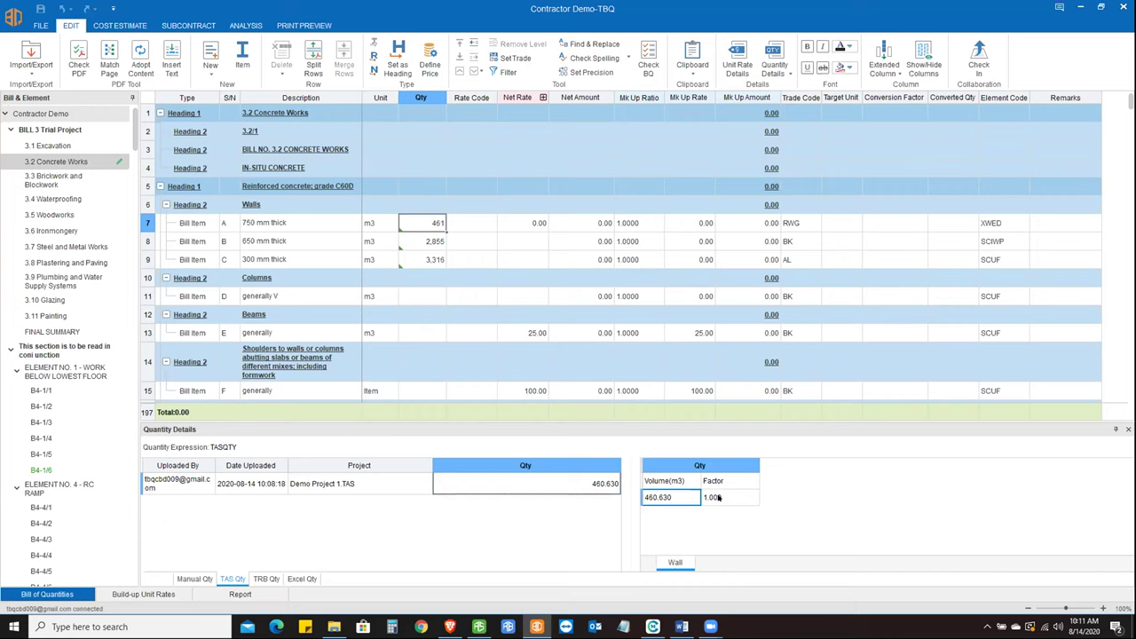
click(721, 502)
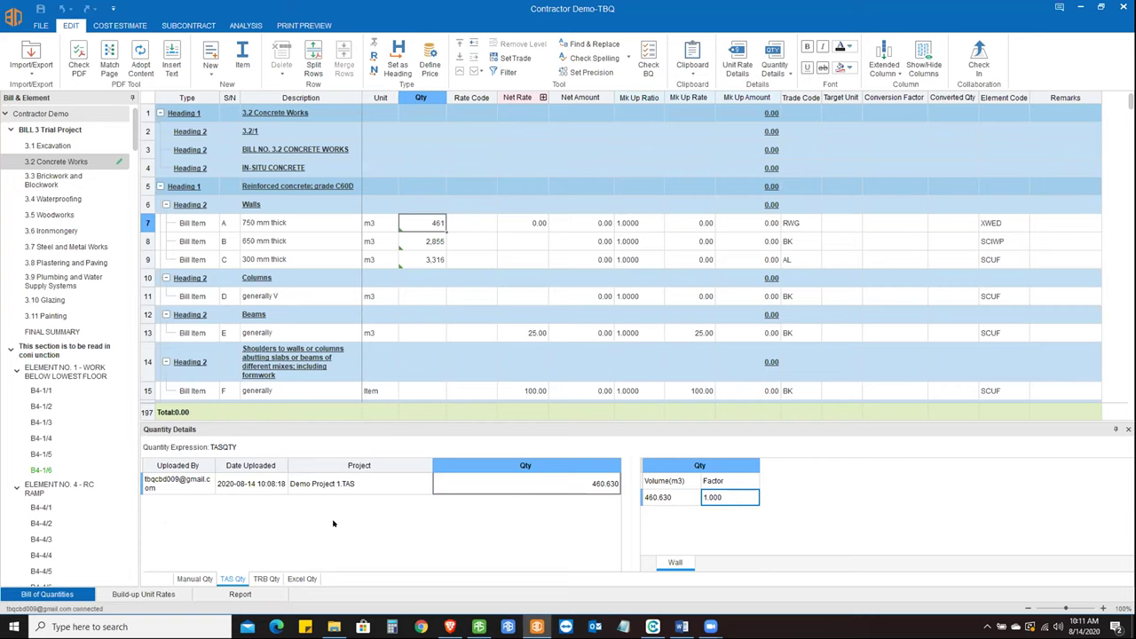
- View the TRB and Excel quantity details of the 750 mm thick wall item
click(265, 579)
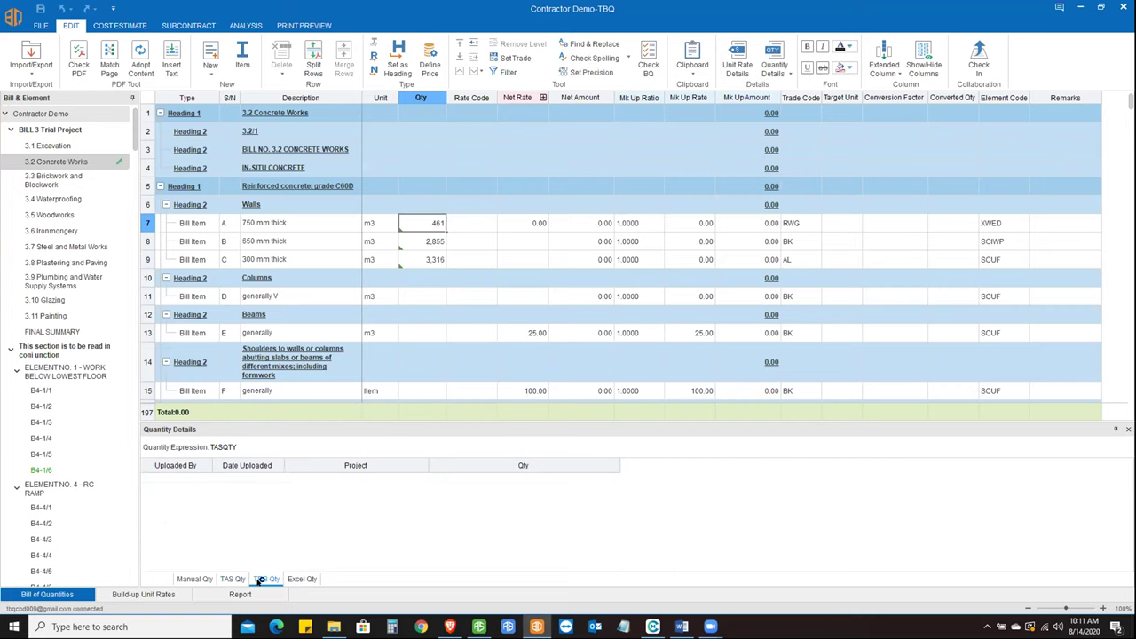
click(259, 579)
click(303, 580)
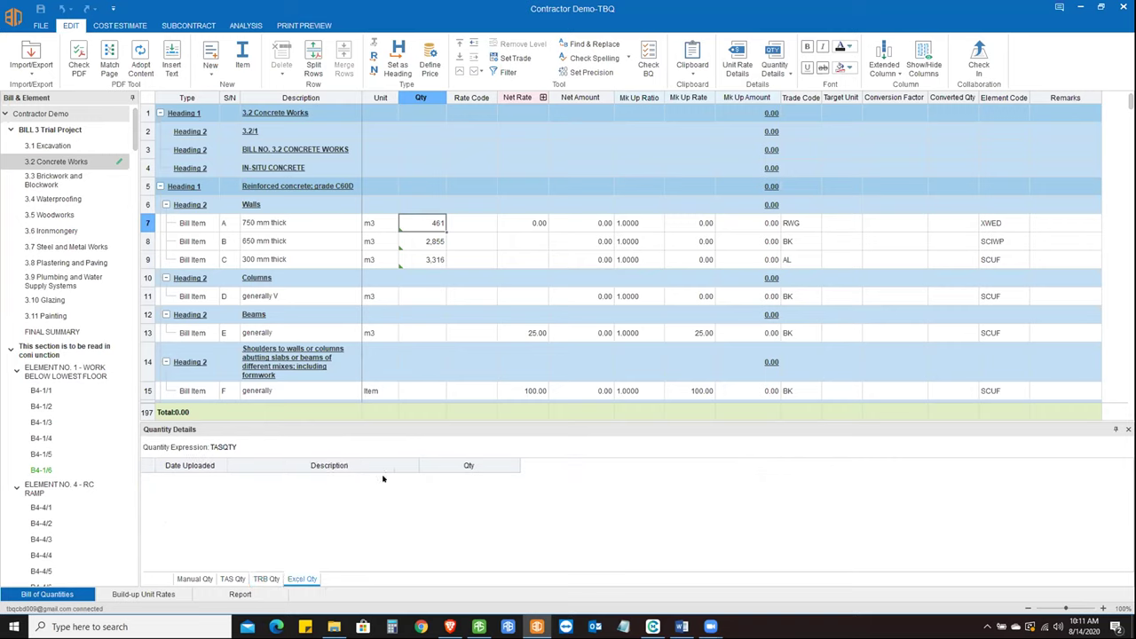
- Open Get Data from Excel and browse the Measurement Sheet's column, stiffener, wall and door quantities through to the lintel quantities
click(32, 71)
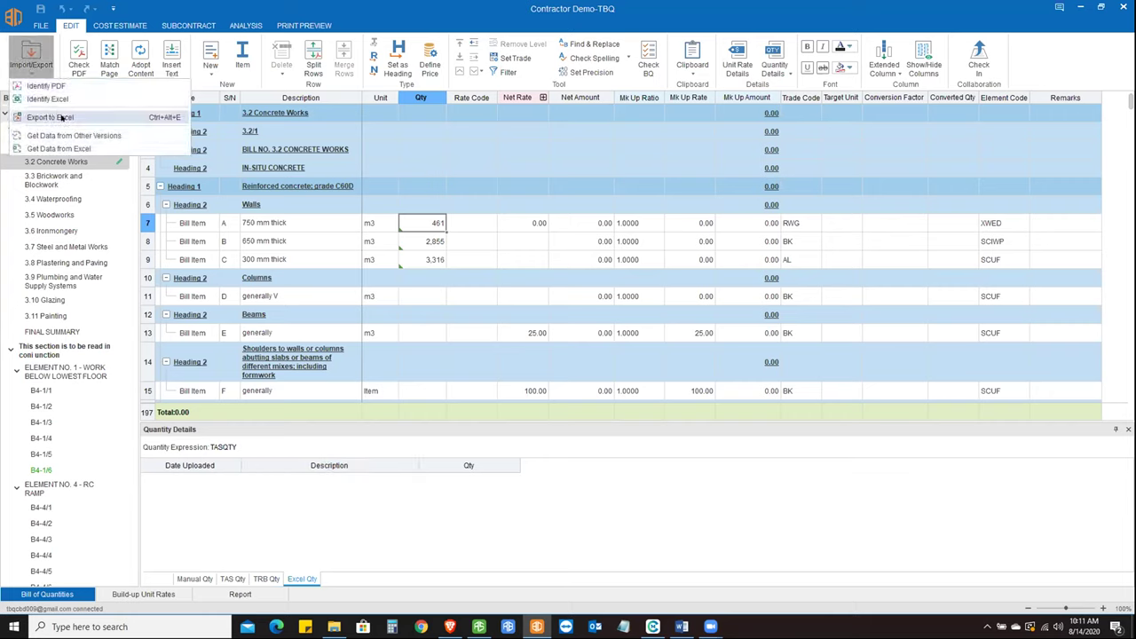
click(58, 149)
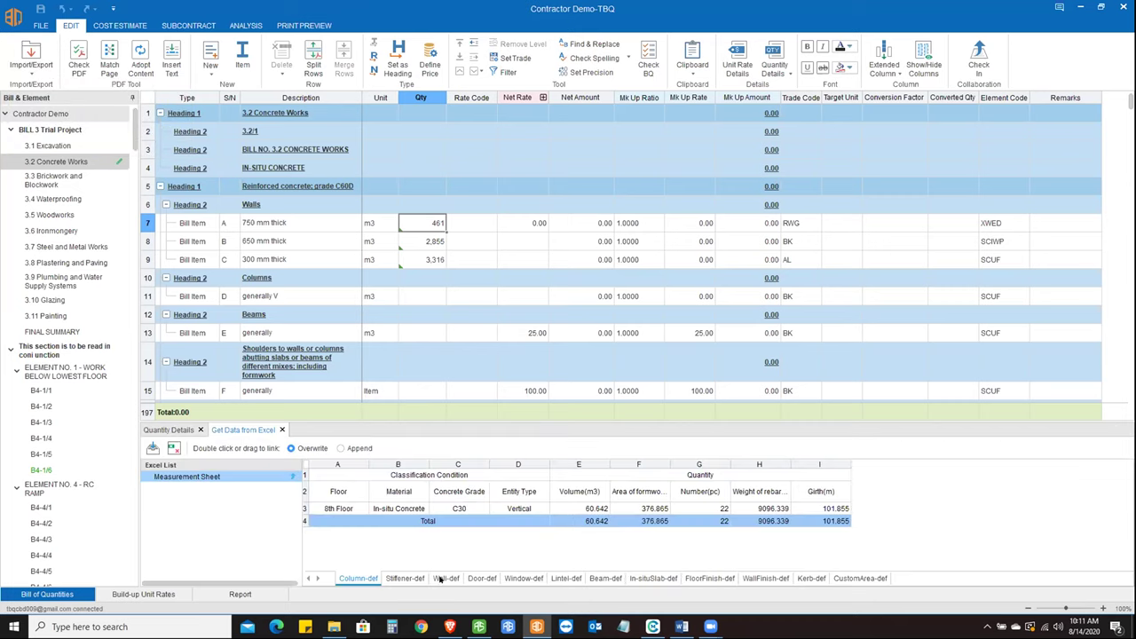
click(446, 578)
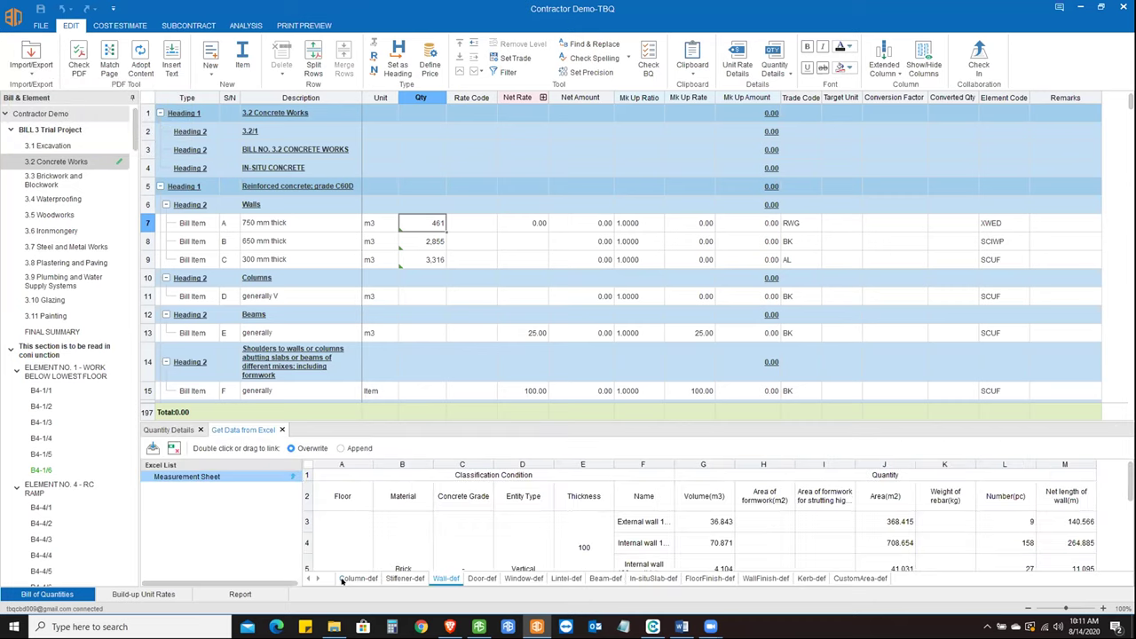
click(405, 577)
click(358, 578)
click(405, 578)
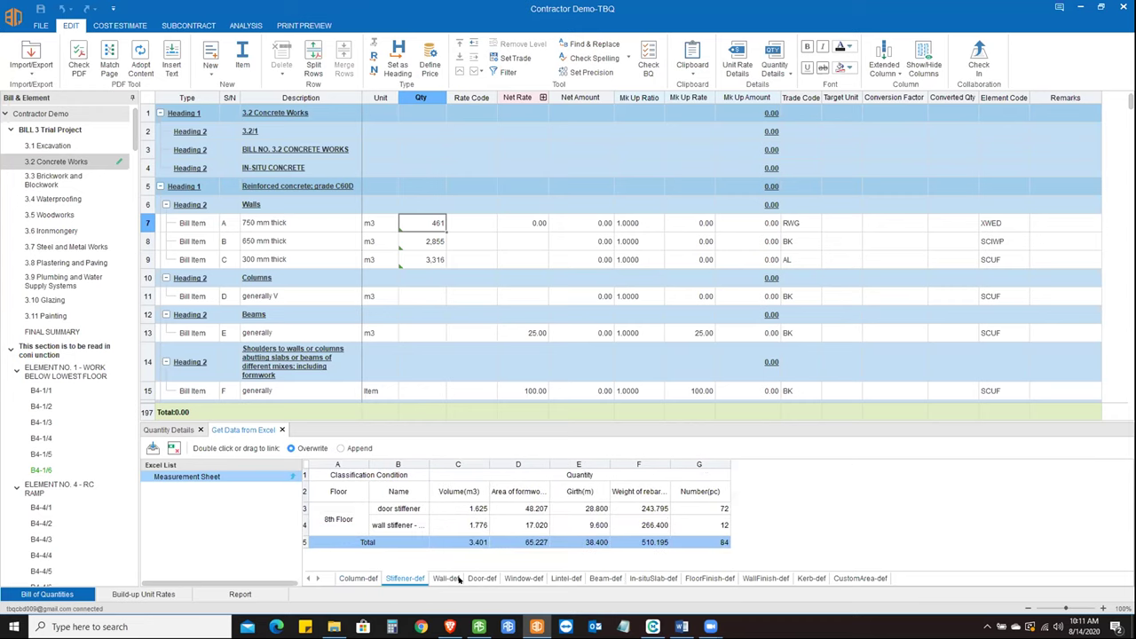
click(446, 578)
click(482, 577)
click(537, 578)
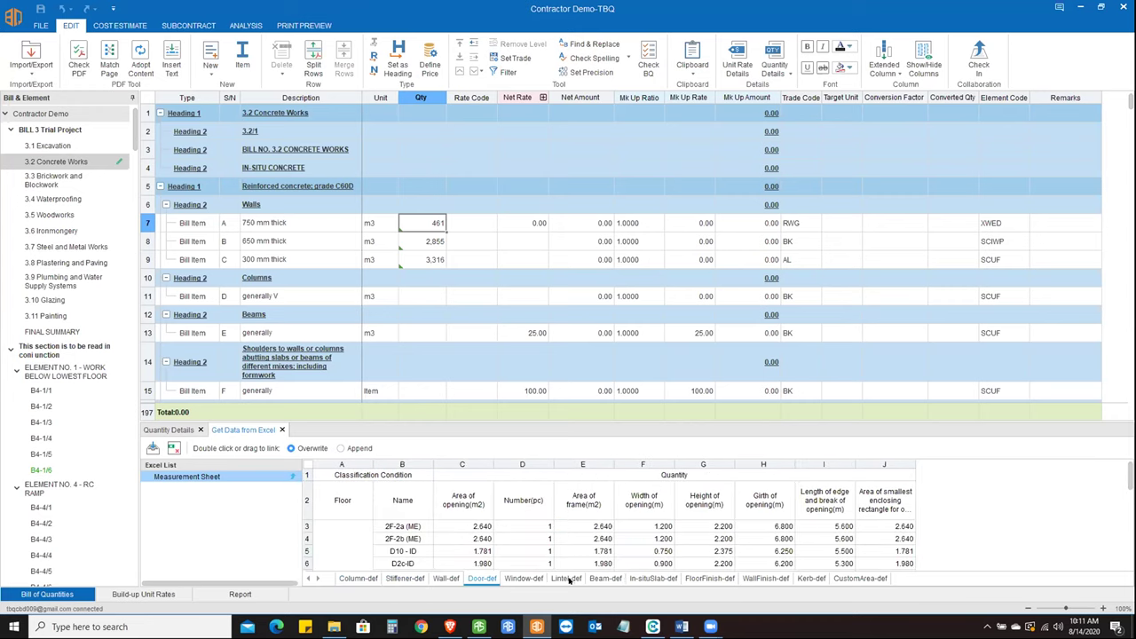
click(568, 577)
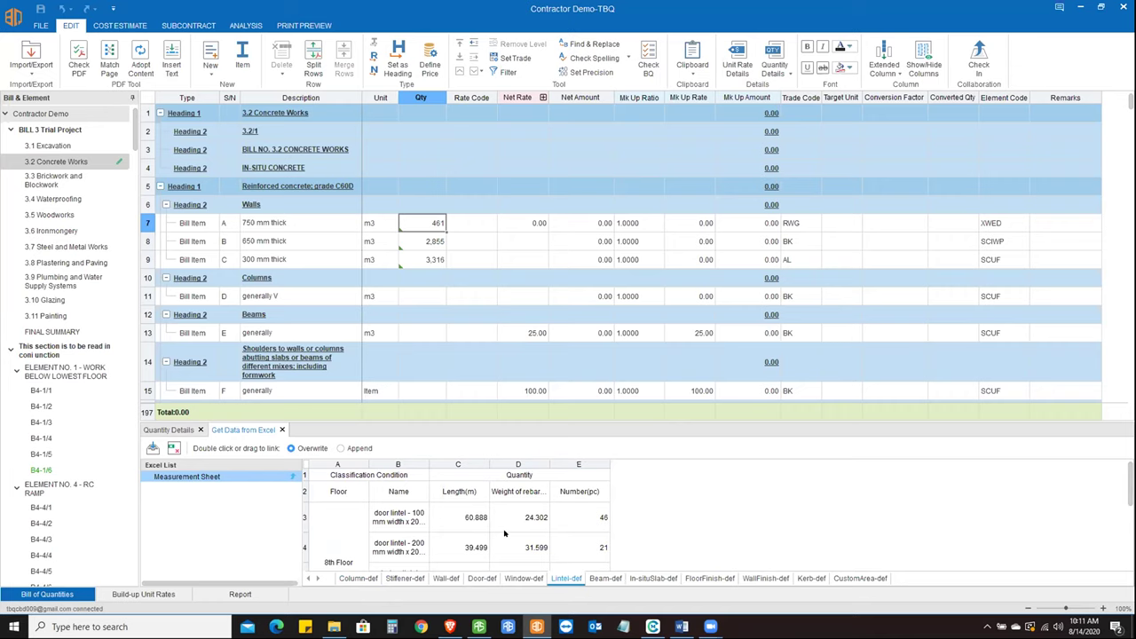
- Try linking the first door lintel's rebar weight to the 750 mm thick wall quantity and undo the link
drag(522, 523, 423, 221)
key(ctrl+z)
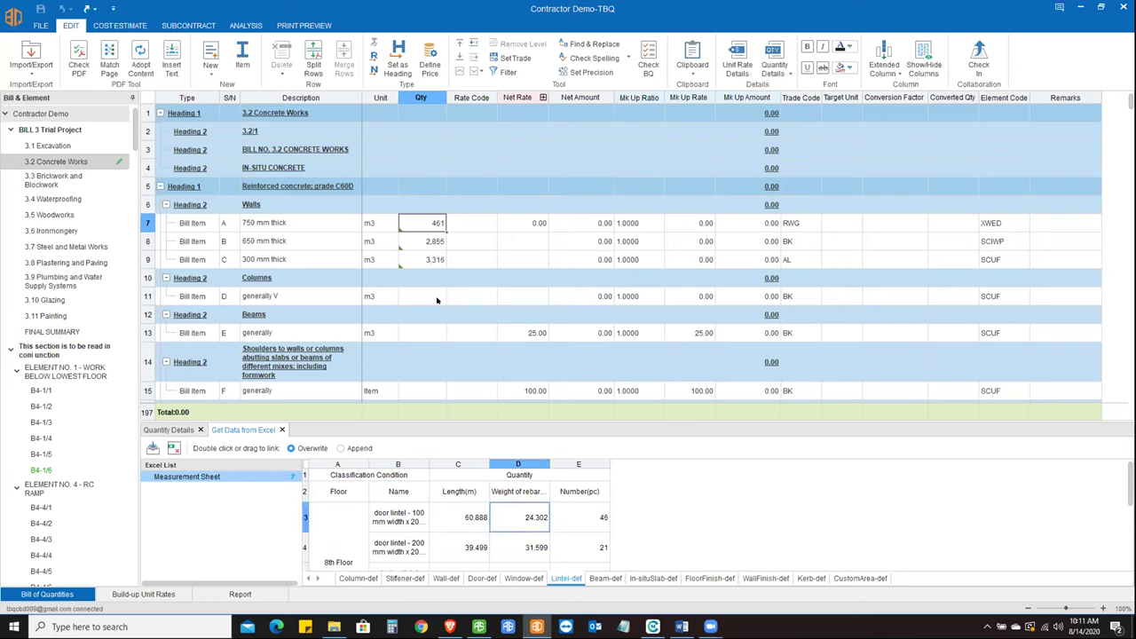
- Link the first door lintel's rebar weight from the Measurement Sheet to the quantity of the Columns item, generally V
click(435, 297)
drag(523, 515, 429, 297)
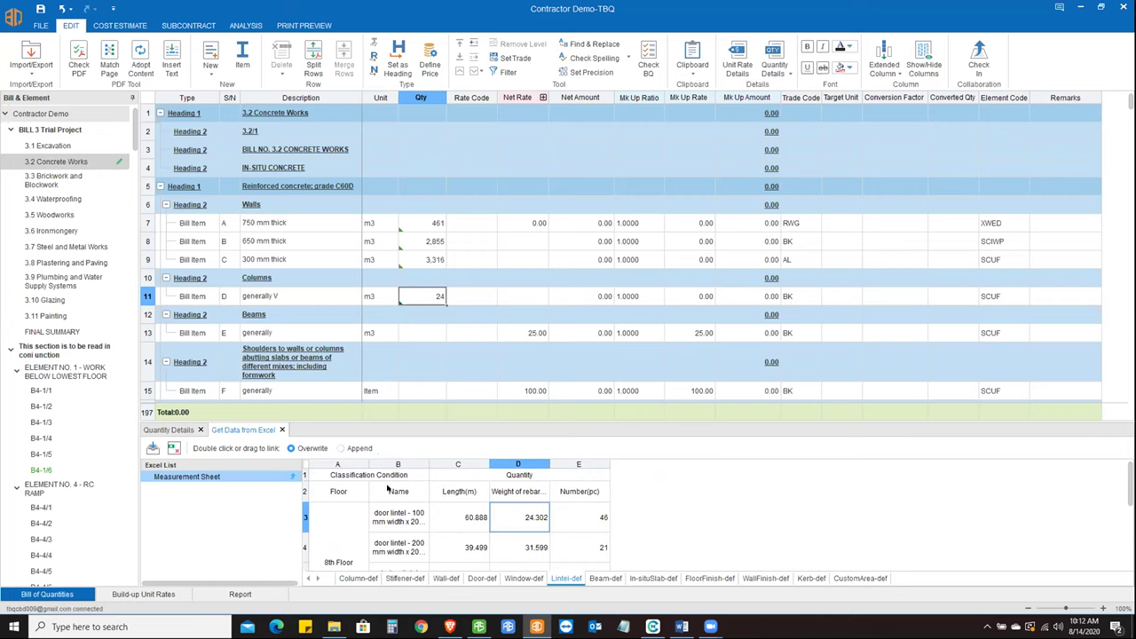
scroll(387, 491, down, 3)
- Examine the Columns item's Excel quantity source and its manual quantity calculation, including the dimensions and quantity formula
click(169, 429)
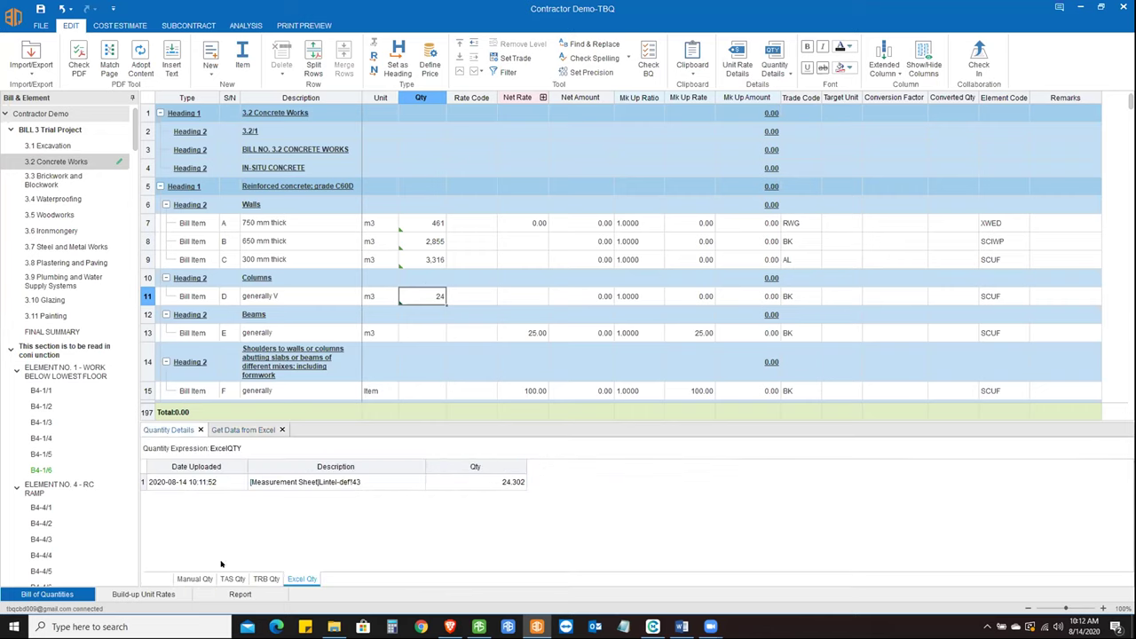
click(195, 579)
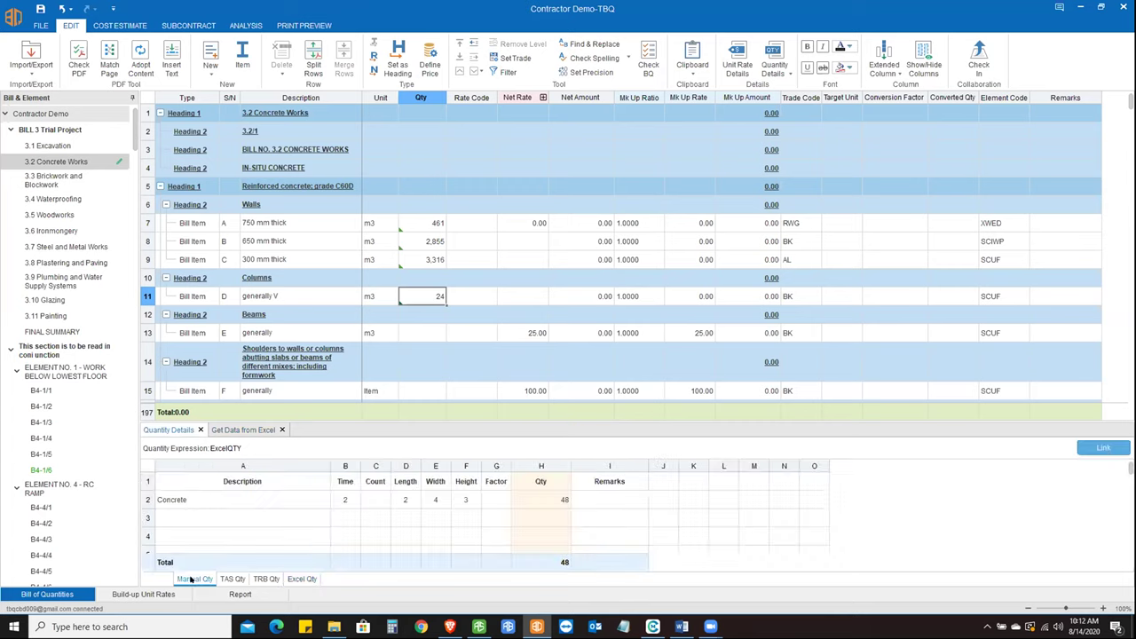
click(240, 507)
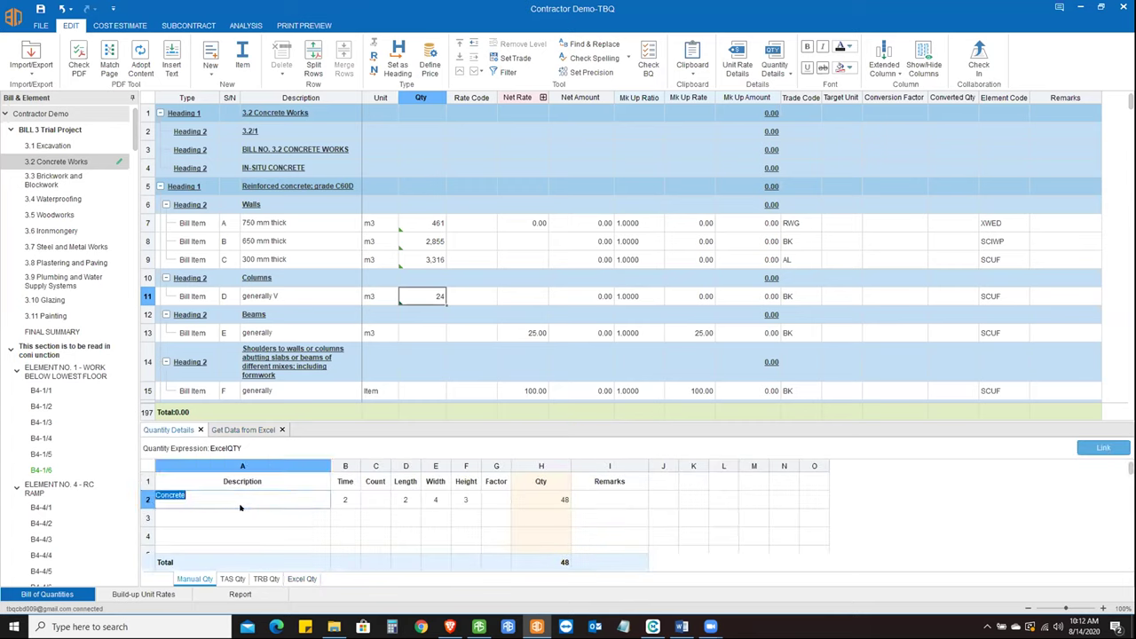
click(351, 502)
click(408, 502)
click(433, 502)
click(469, 502)
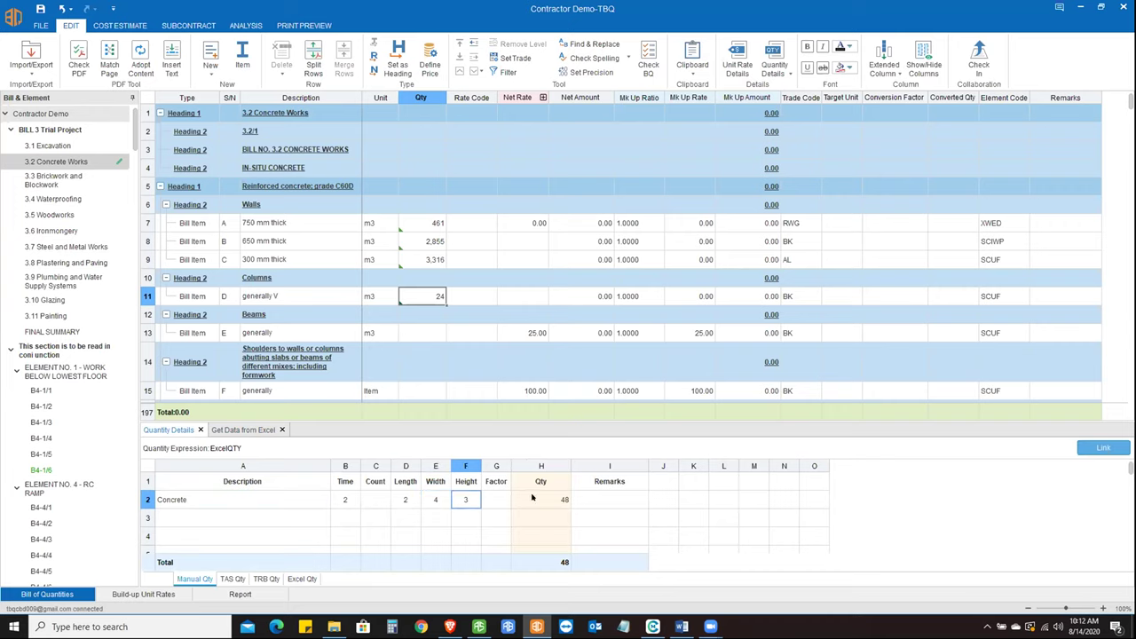
double_click(538, 496)
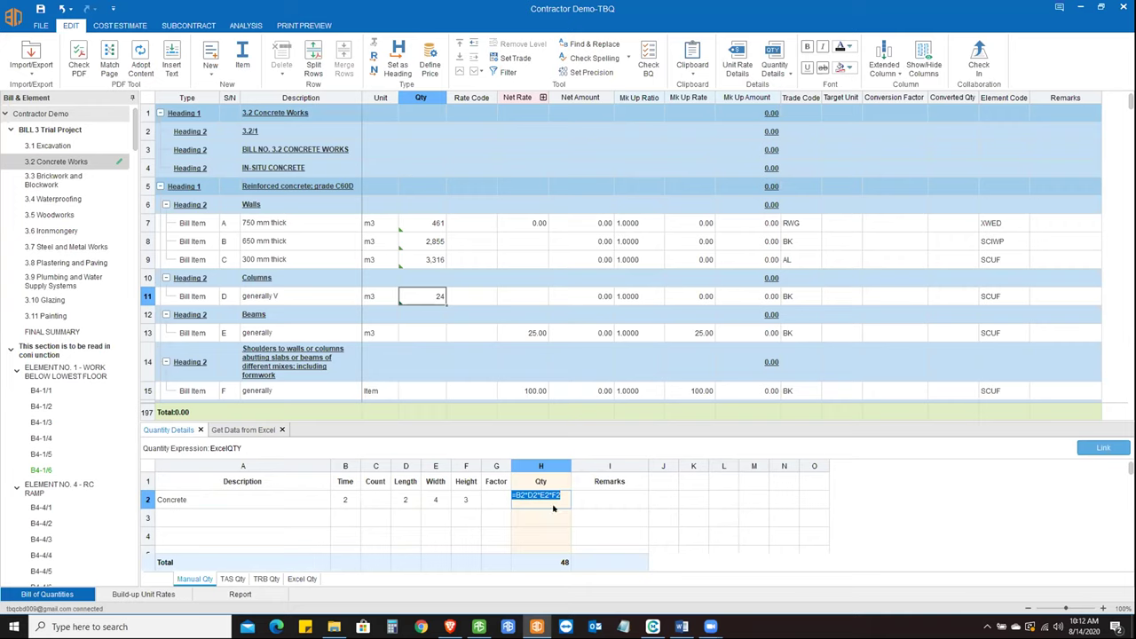
click(607, 500)
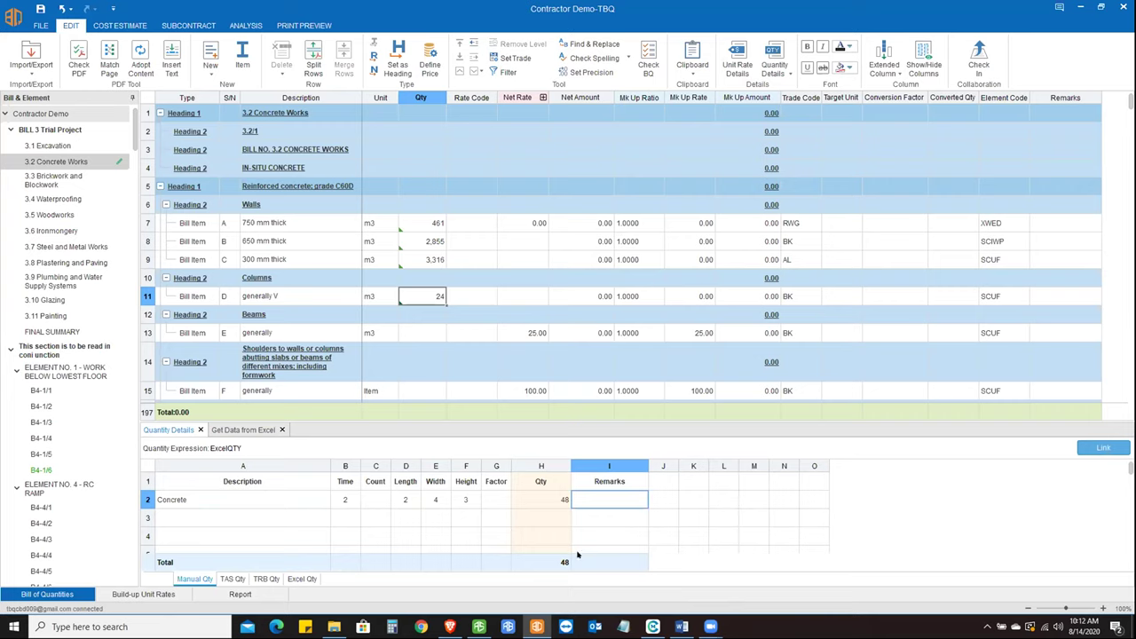
click(552, 499)
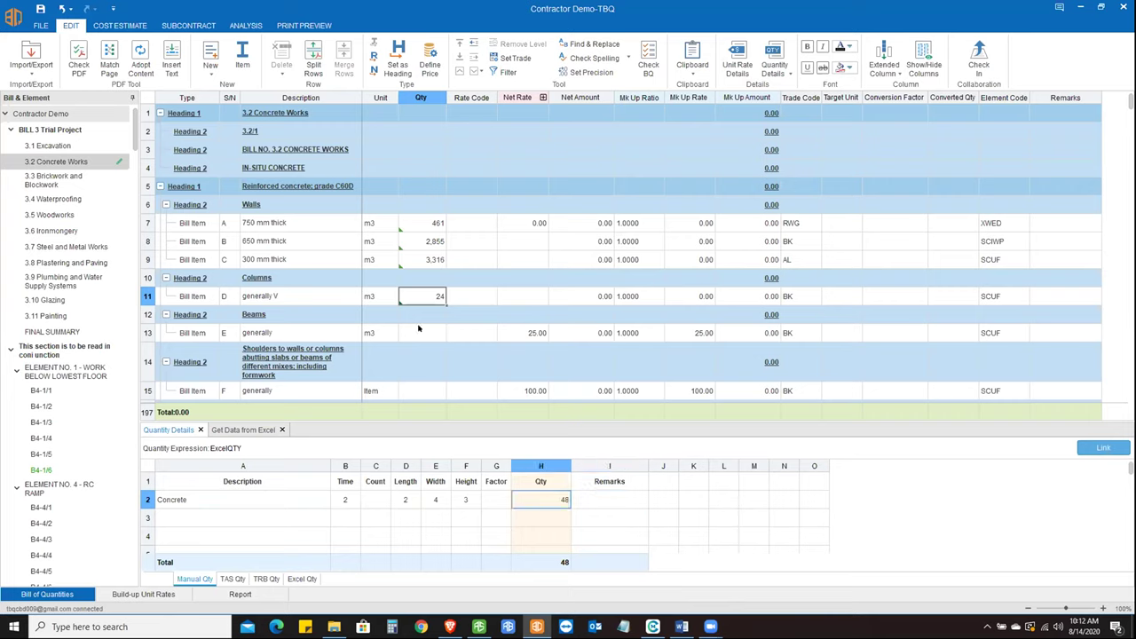
- Link the quantity of the Beams item to a manual calculation and start its first description entry
click(418, 330)
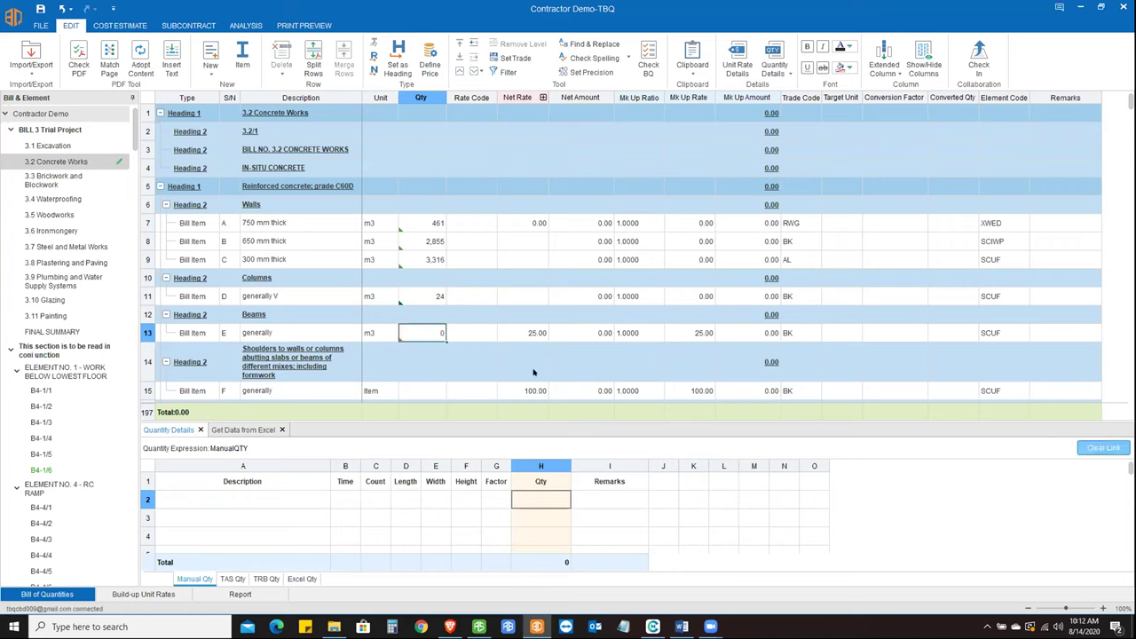
click(247, 502)
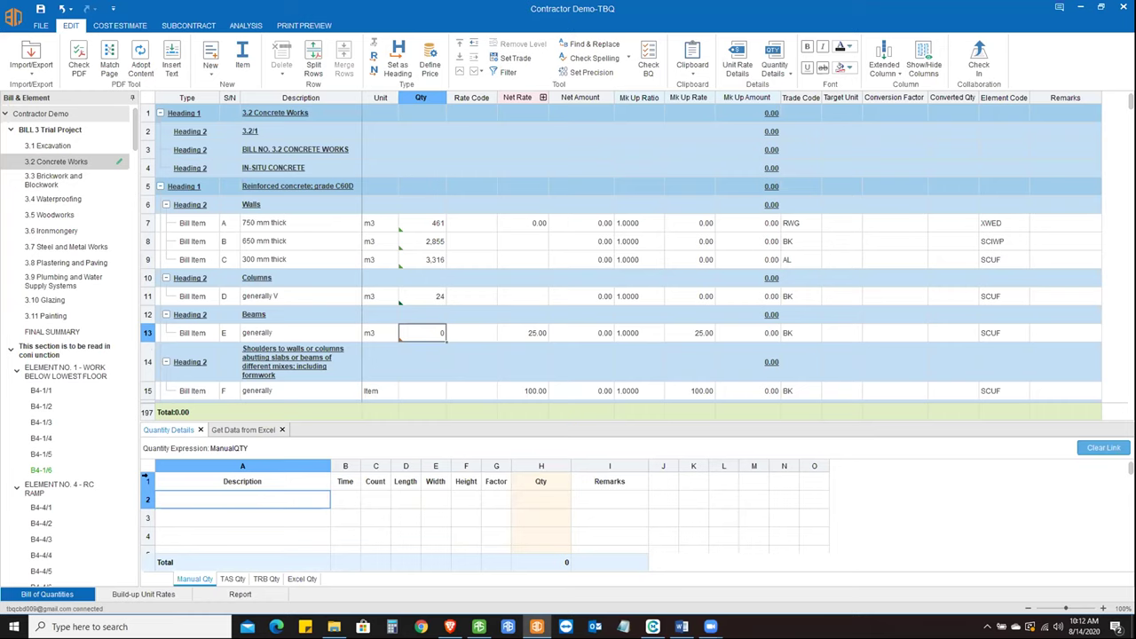
- Enter Column as the description in the first manual quantity row of the Beams bill item
click(149, 481)
click(173, 503)
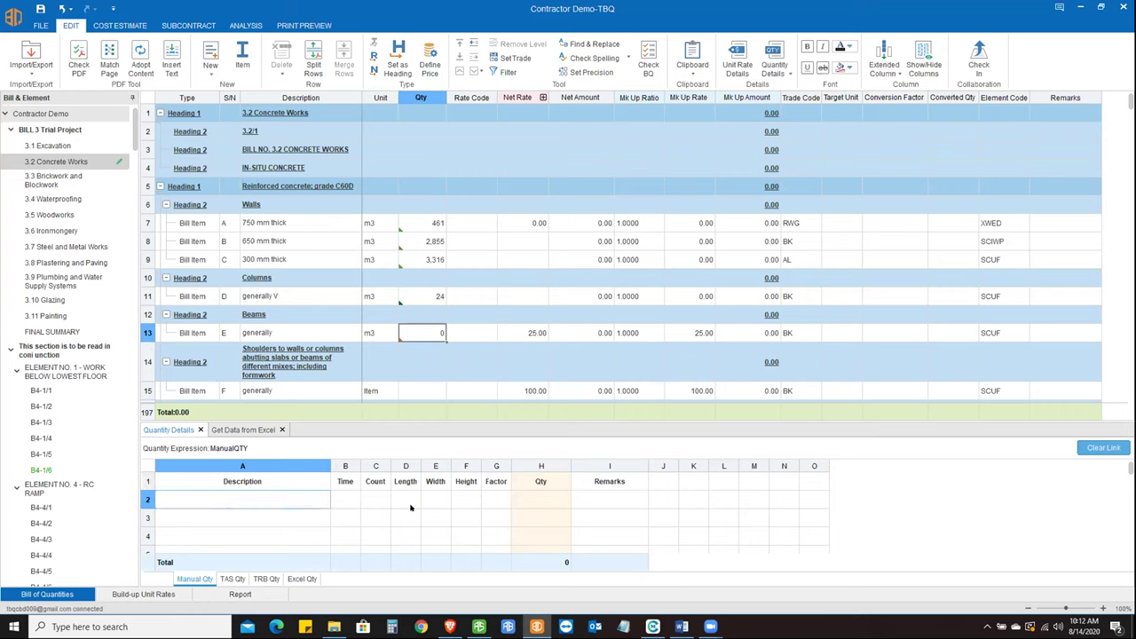
click(311, 507)
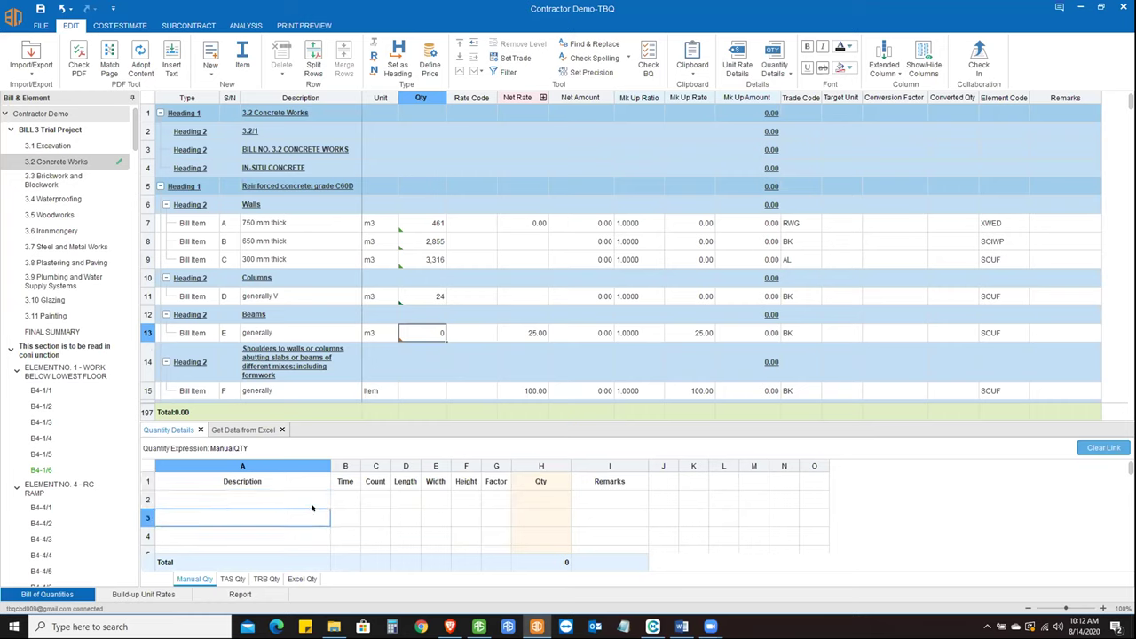
click(249, 496)
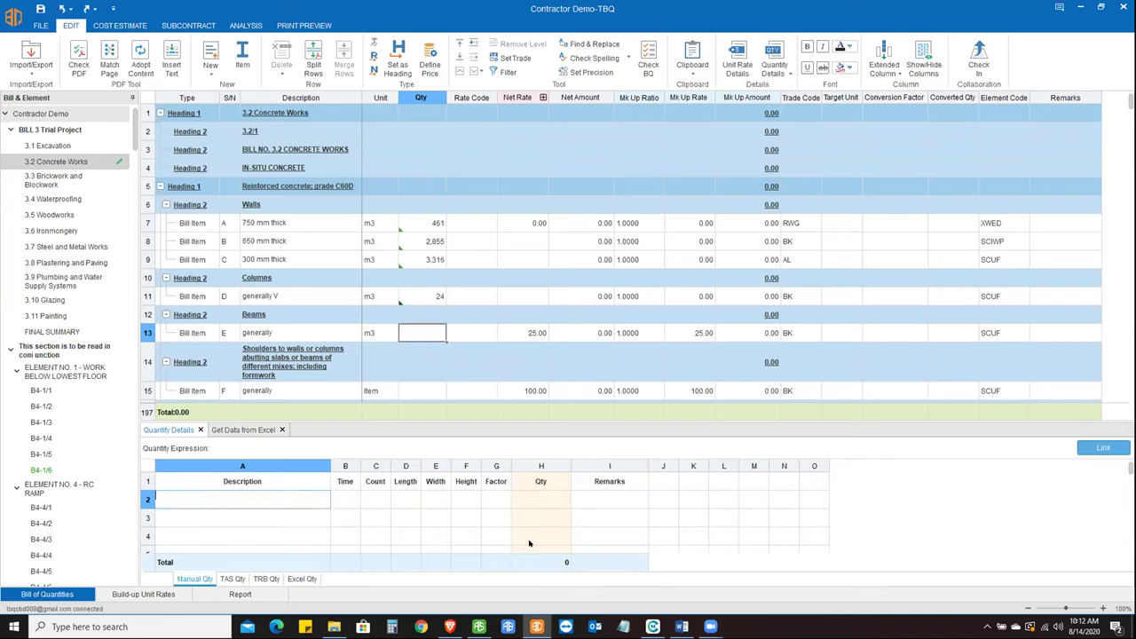
text(Concrete)
key(Tab)
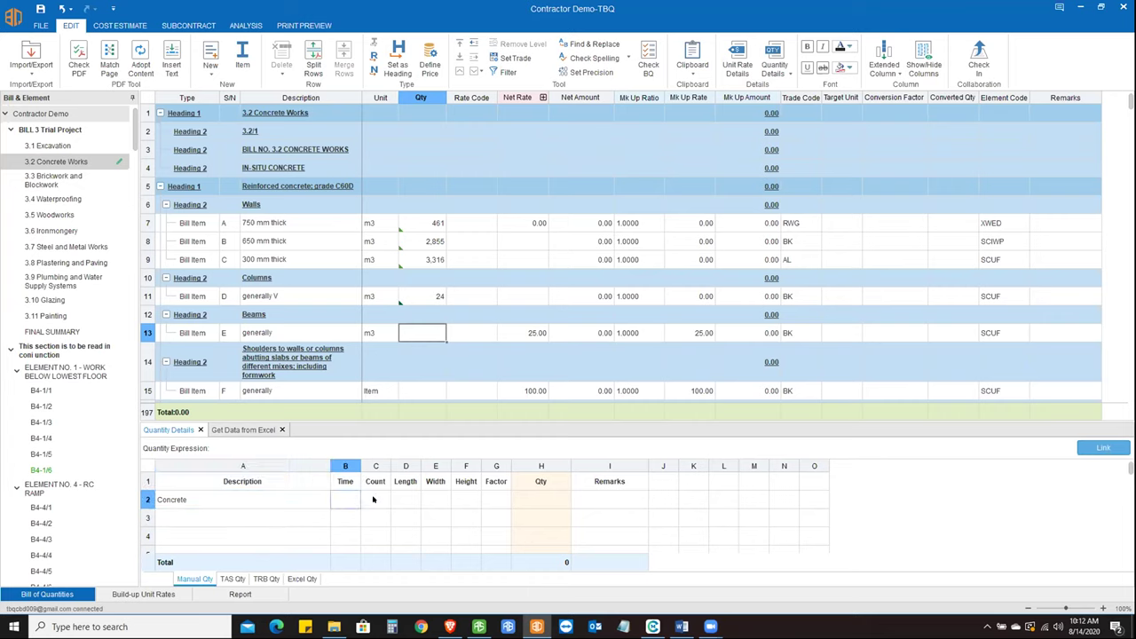
double_click(213, 498)
text(Column)
key(Return)
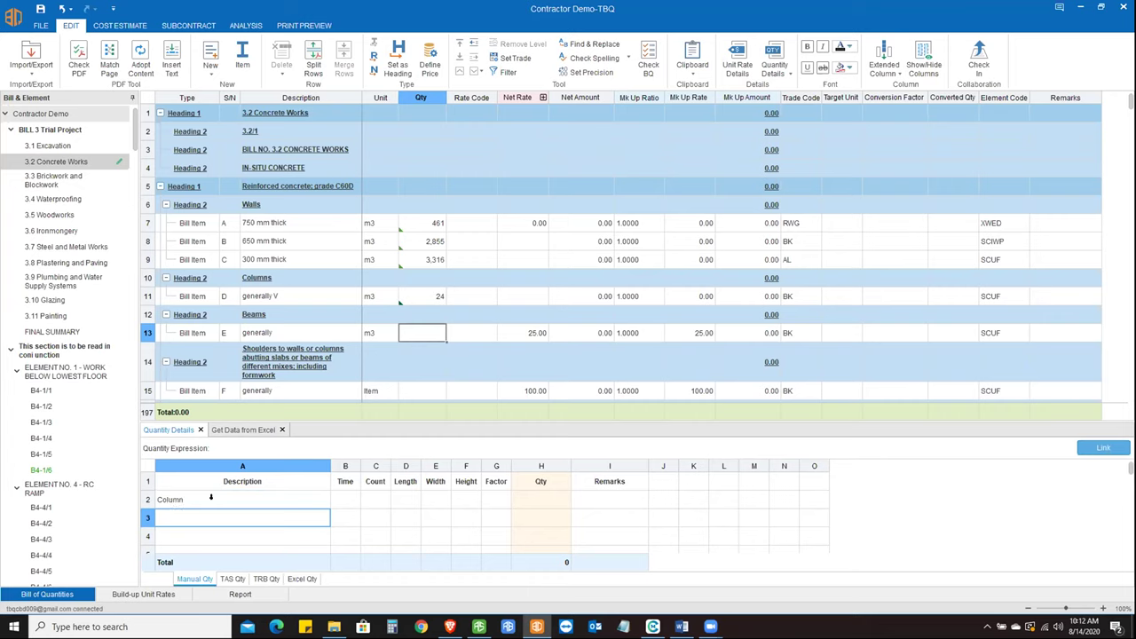
- Fill the Column quantity row with time 2, count 1, length 300, width 300 and height 5
click(339, 496)
text(2)
key(Return)
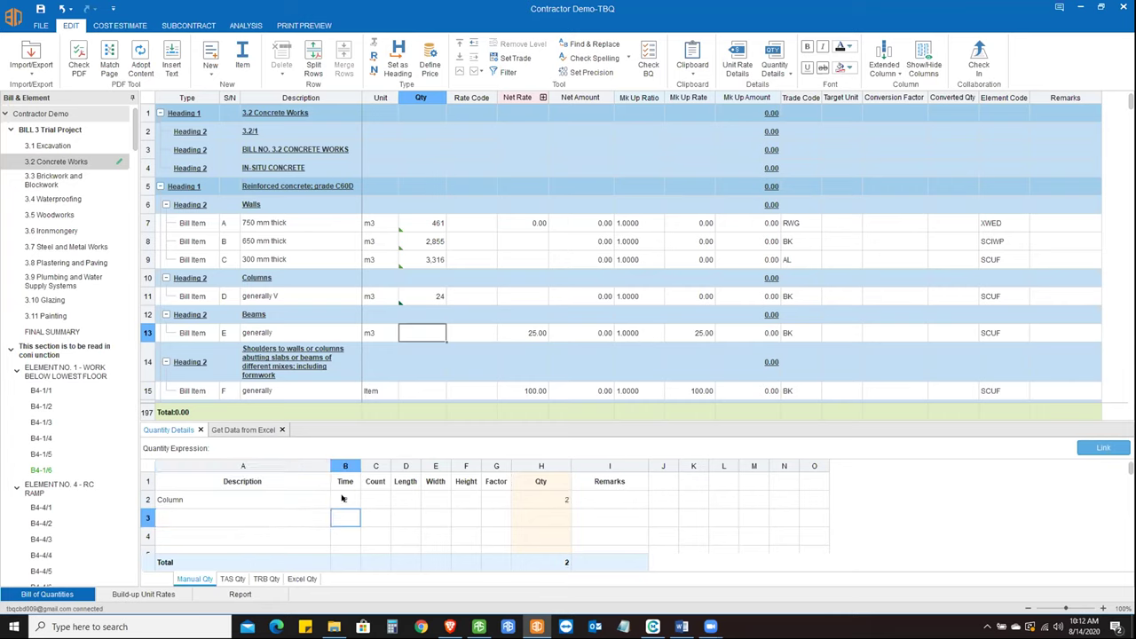
click(371, 499)
text(1)
click(418, 499)
text(300)
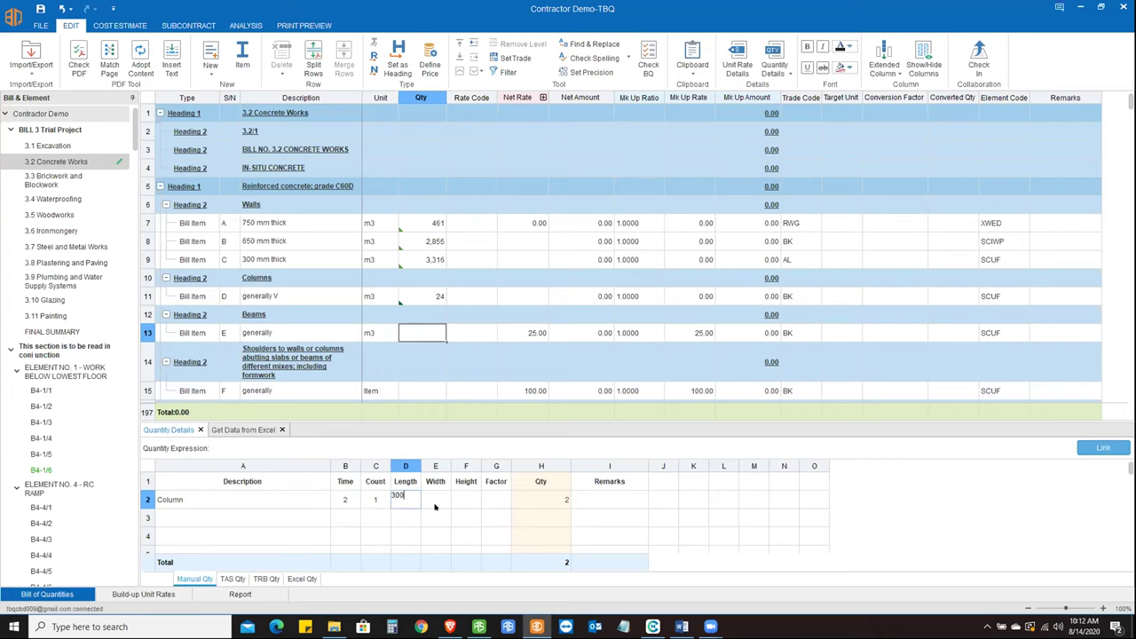
click(436, 498)
text(300)
click(467, 502)
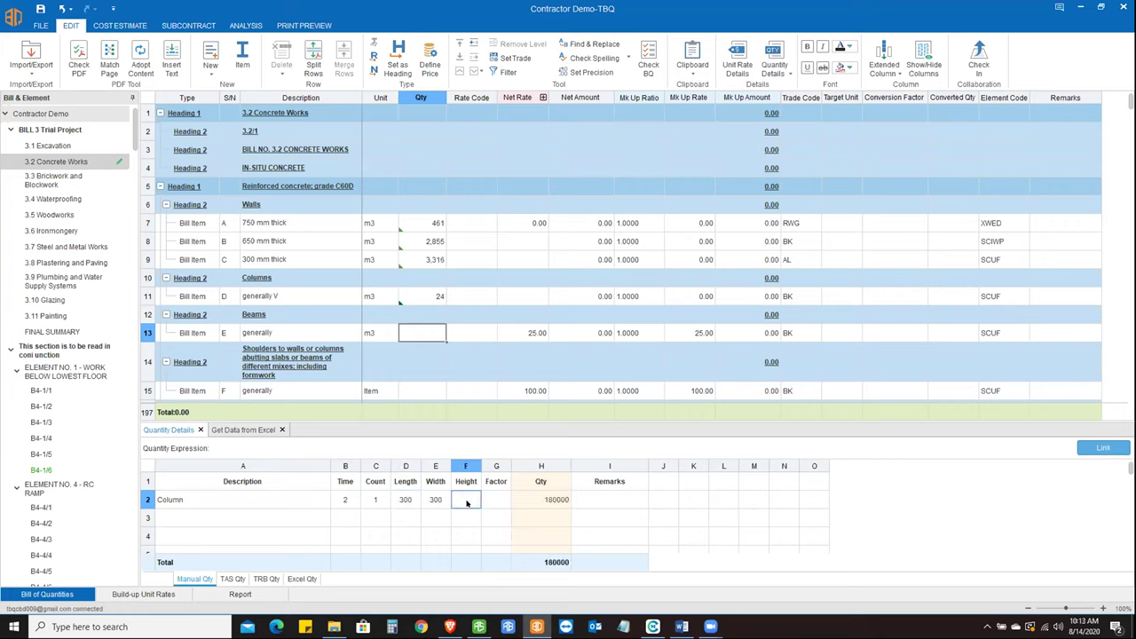
text(5)
click(502, 499)
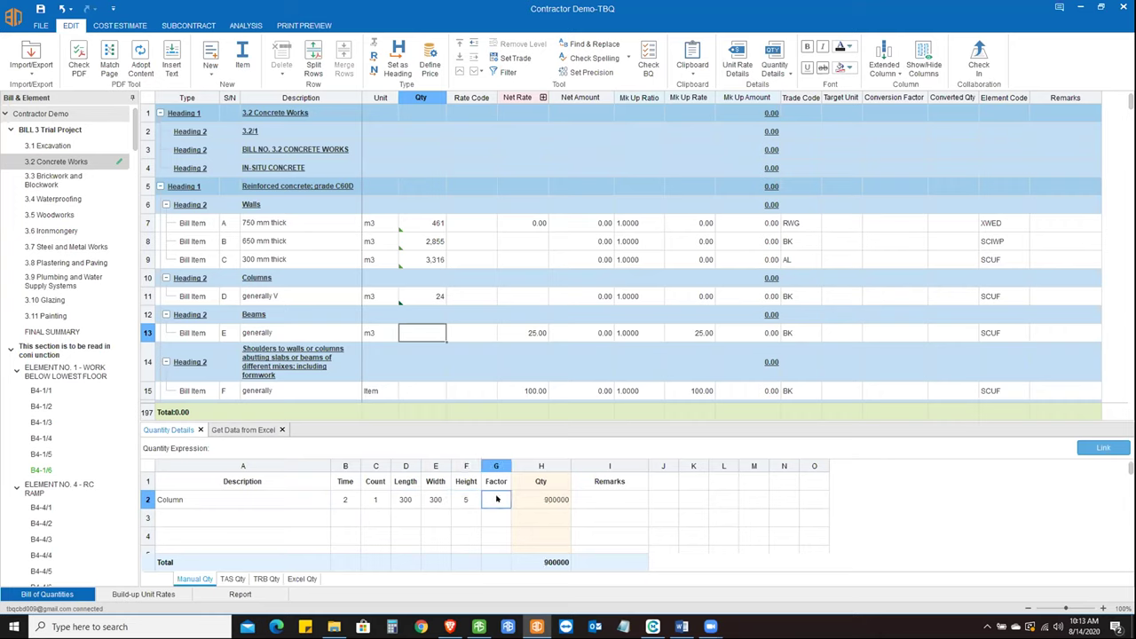
- Link the calculated manual quantity to the Beams bill item's quantity
click(552, 500)
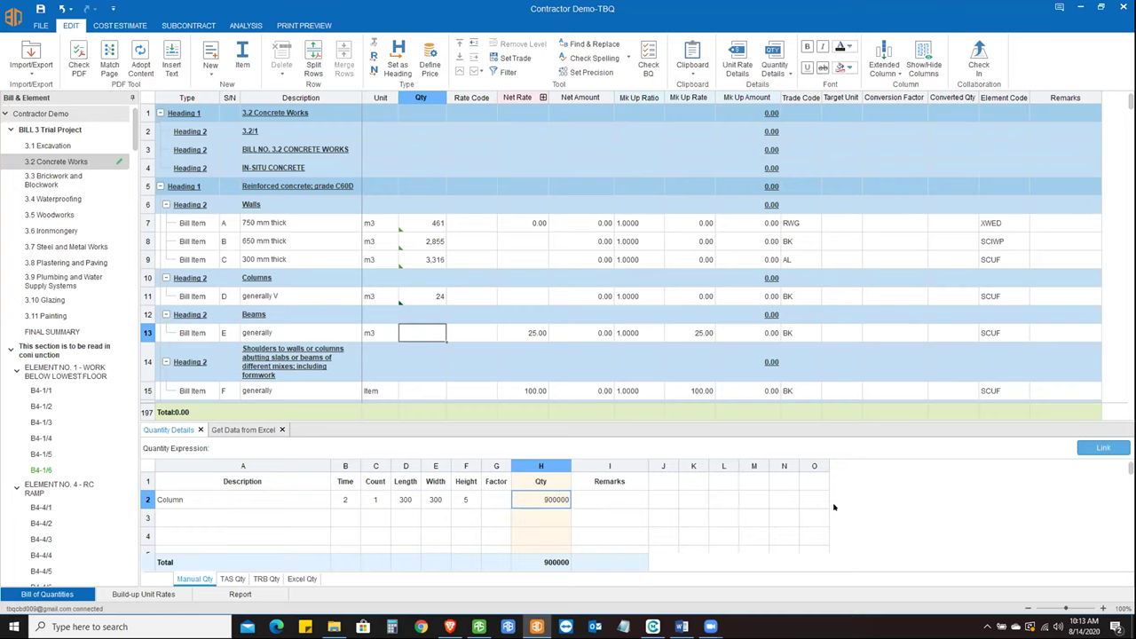
click(1103, 447)
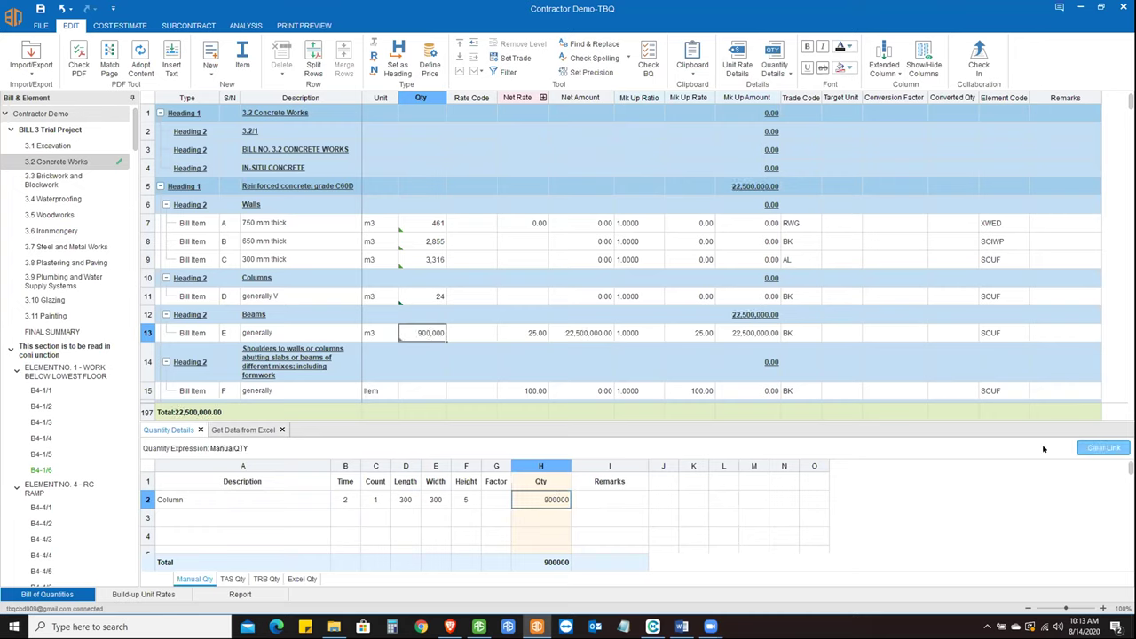
click(417, 332)
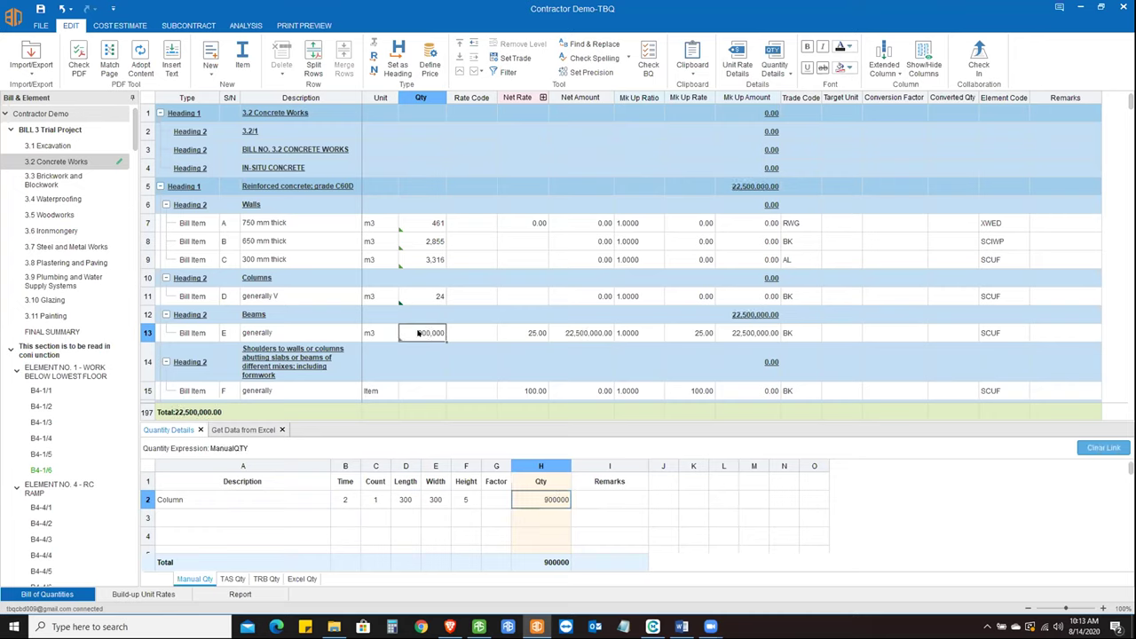
- Compare the quantity sources of the wall, column and beam items, and view the Beams item's TRB quantities
click(407, 234)
click(400, 227)
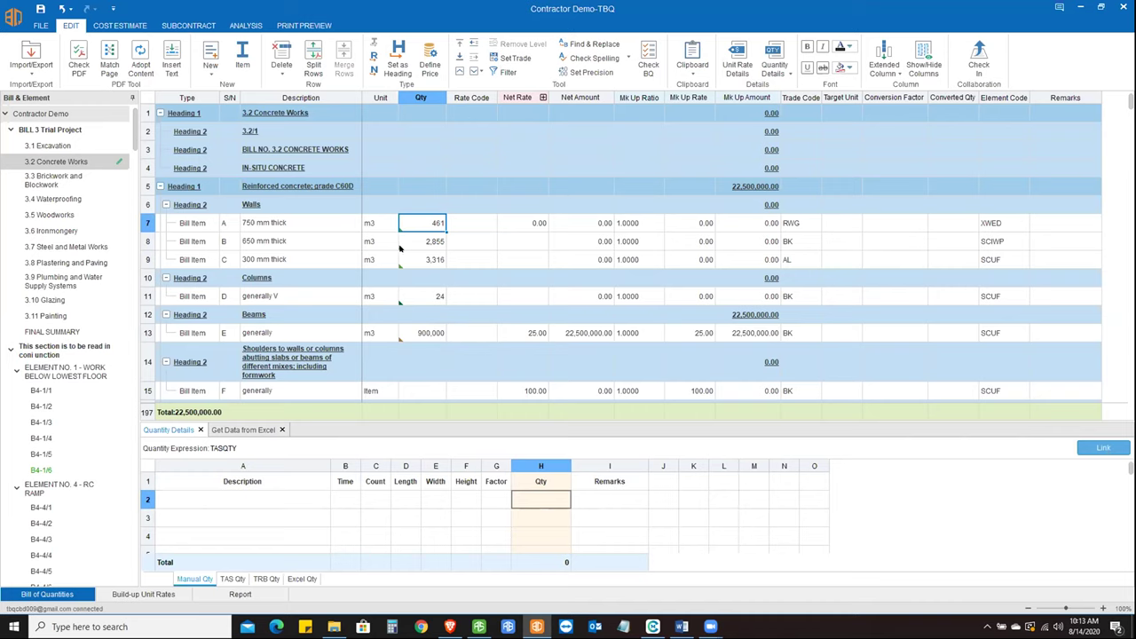
click(401, 243)
click(397, 265)
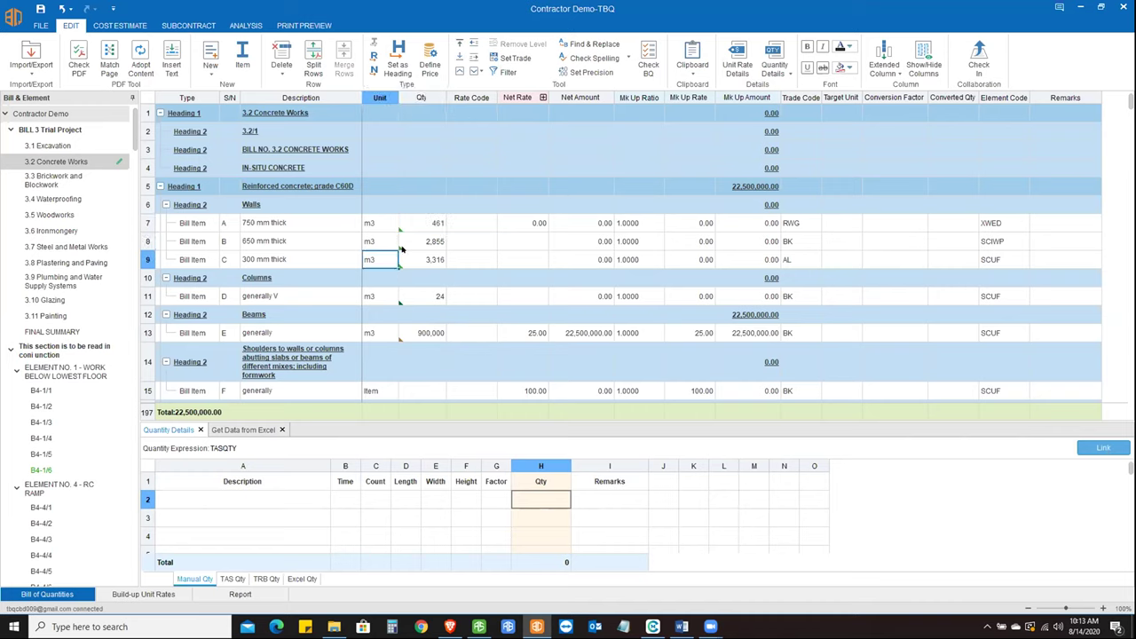
click(402, 245)
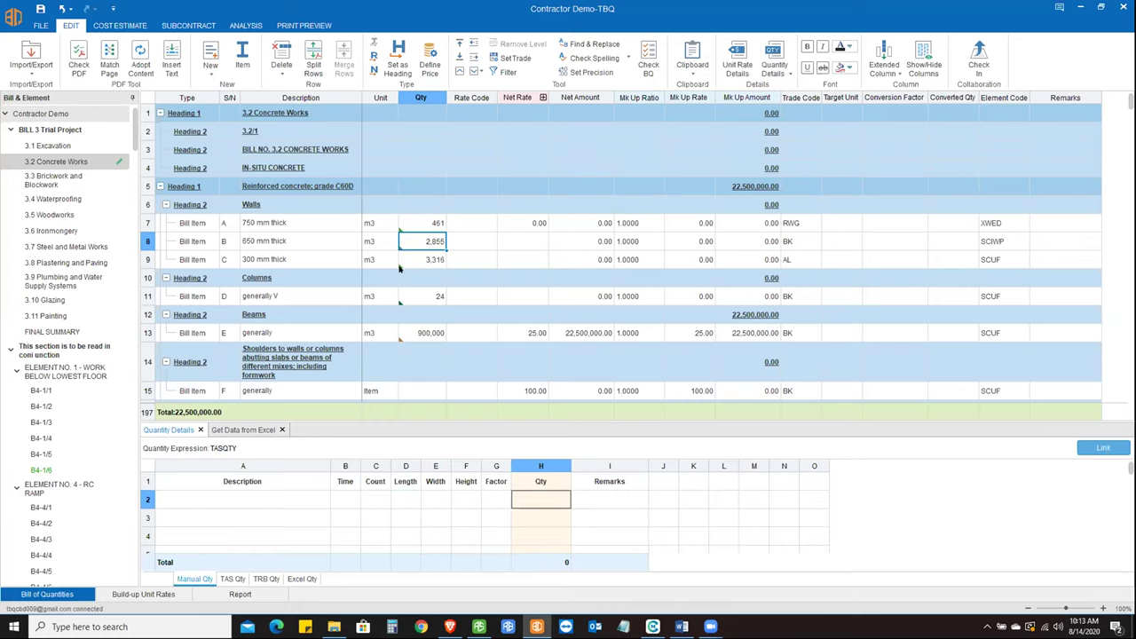
click(400, 303)
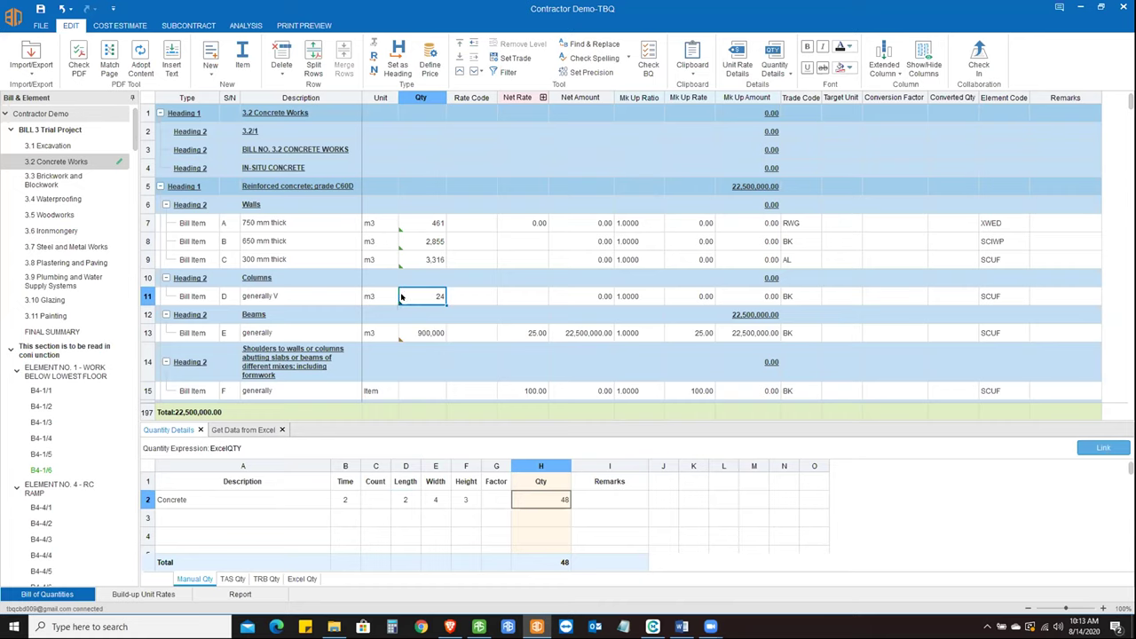
click(429, 333)
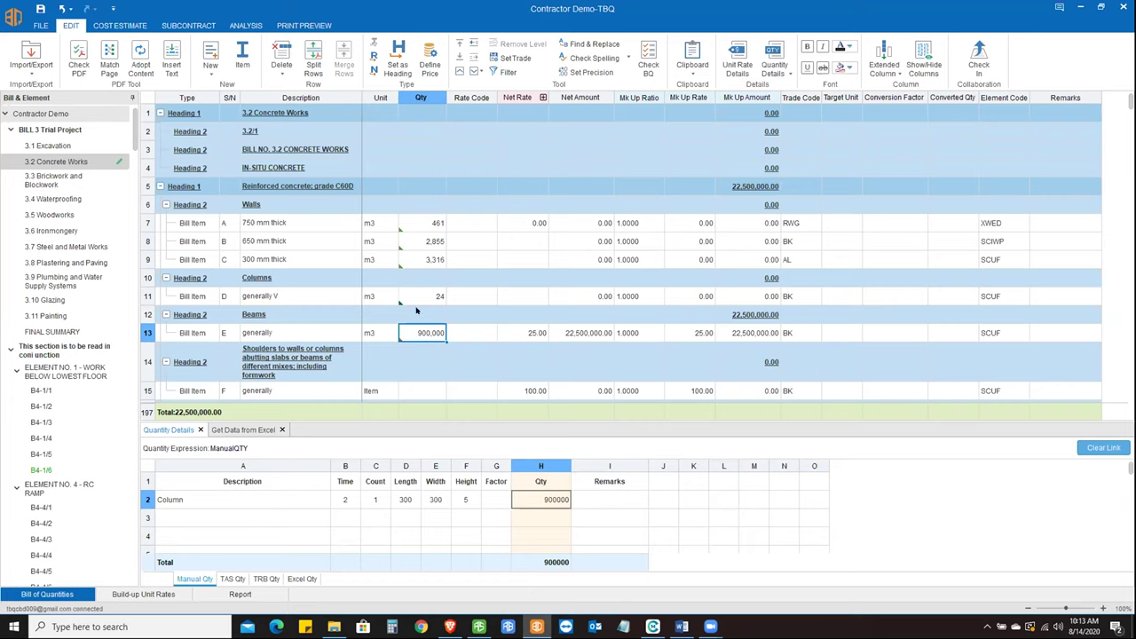
click(266, 578)
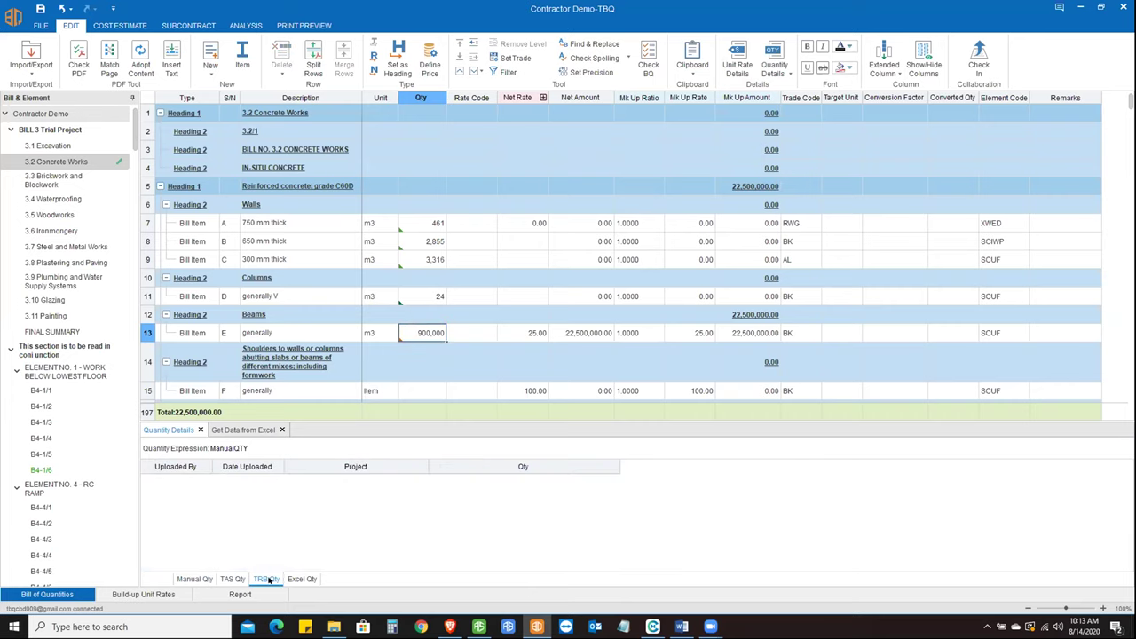
click(195, 578)
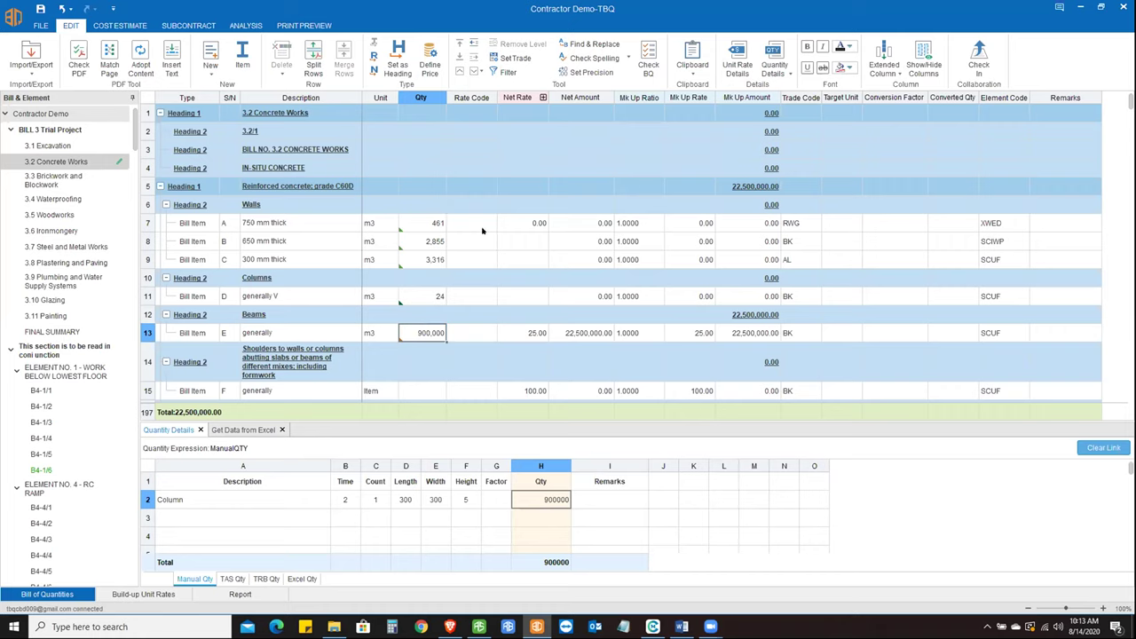
- Review the available price types for the 750 mm thick wall item without changing its price type
click(250, 230)
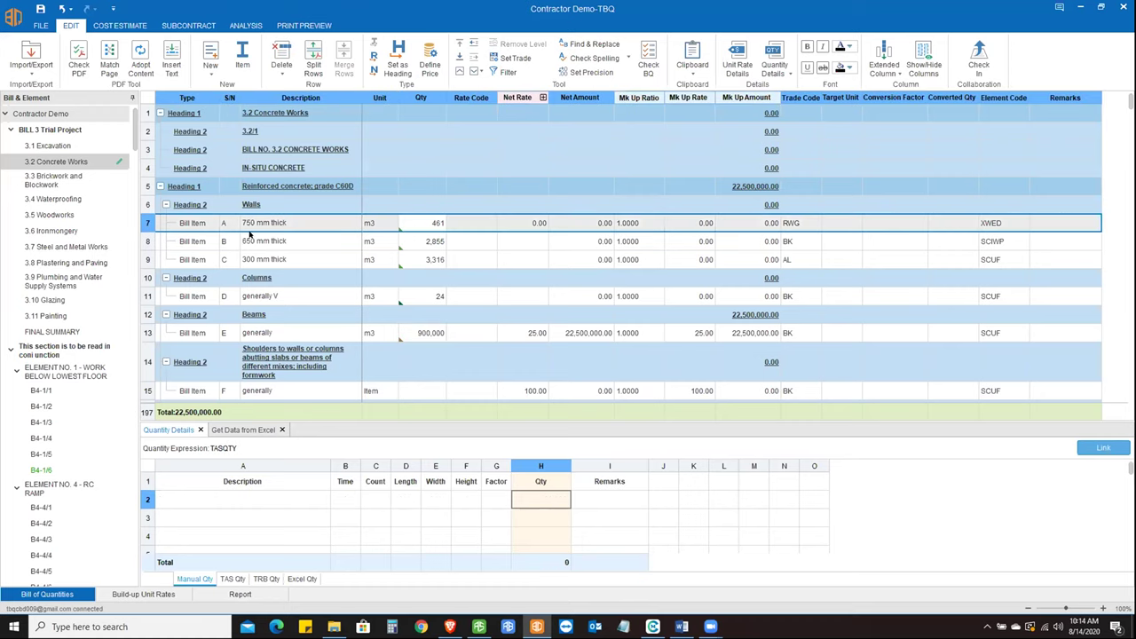
click(430, 59)
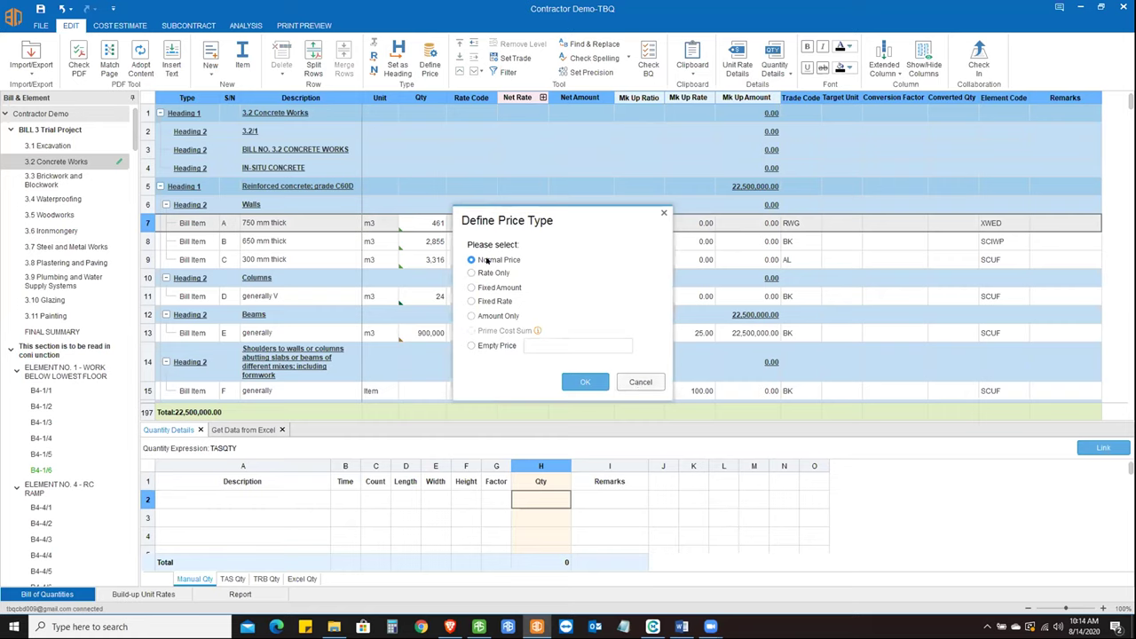
click(640, 383)
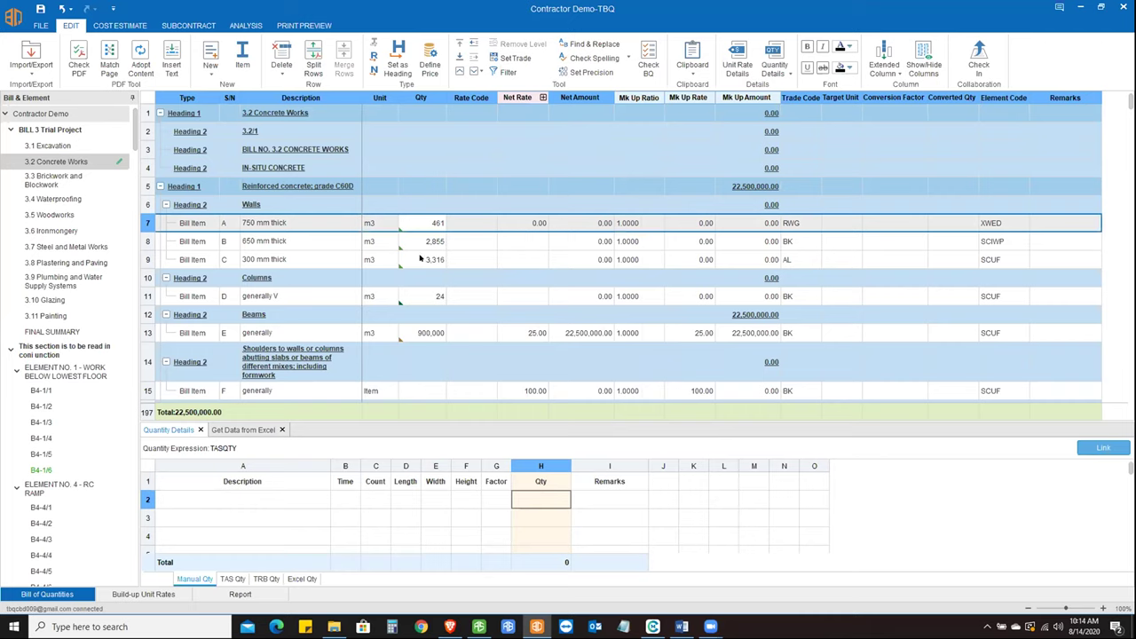
- Examine the labor, equipment and unit rate lists in the project's build-up unit rates
click(474, 240)
click(476, 223)
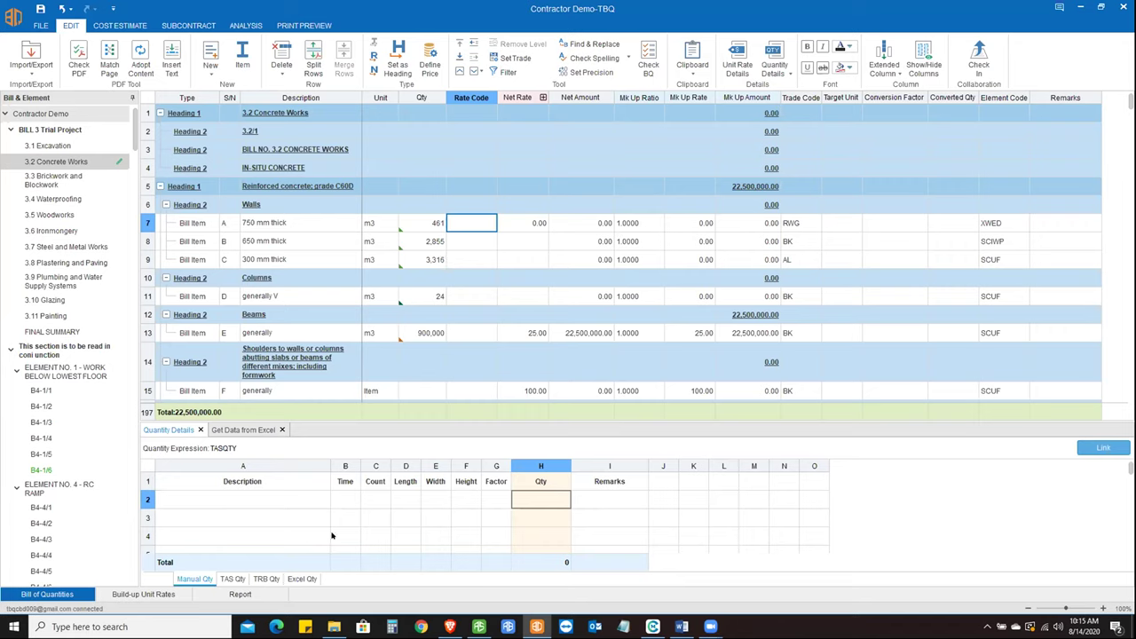
click(161, 593)
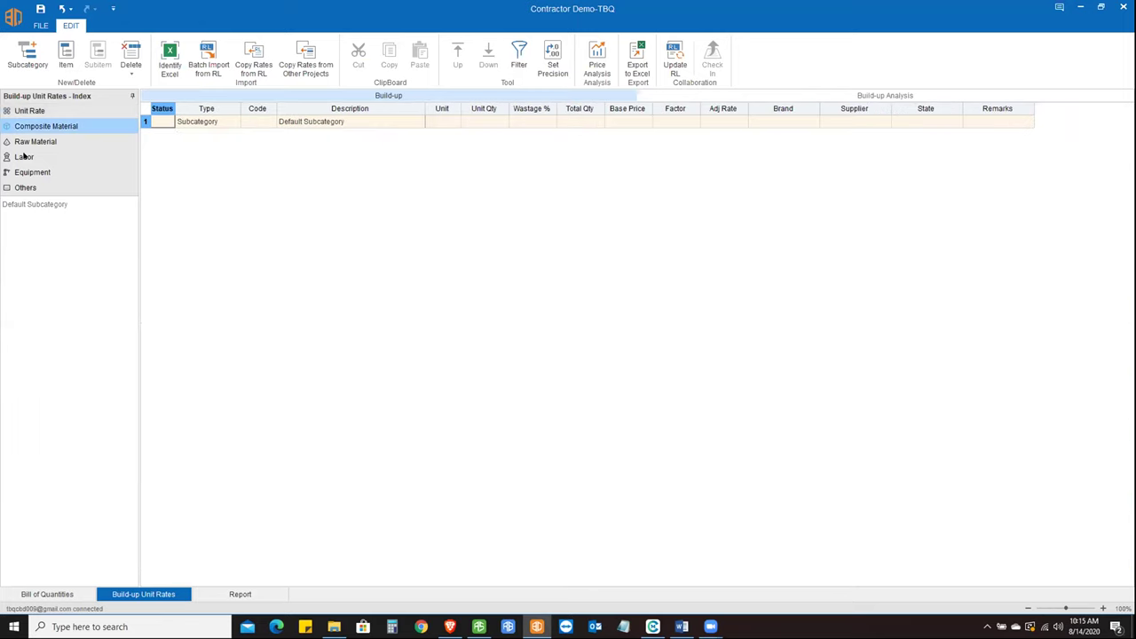
click(27, 144)
click(25, 158)
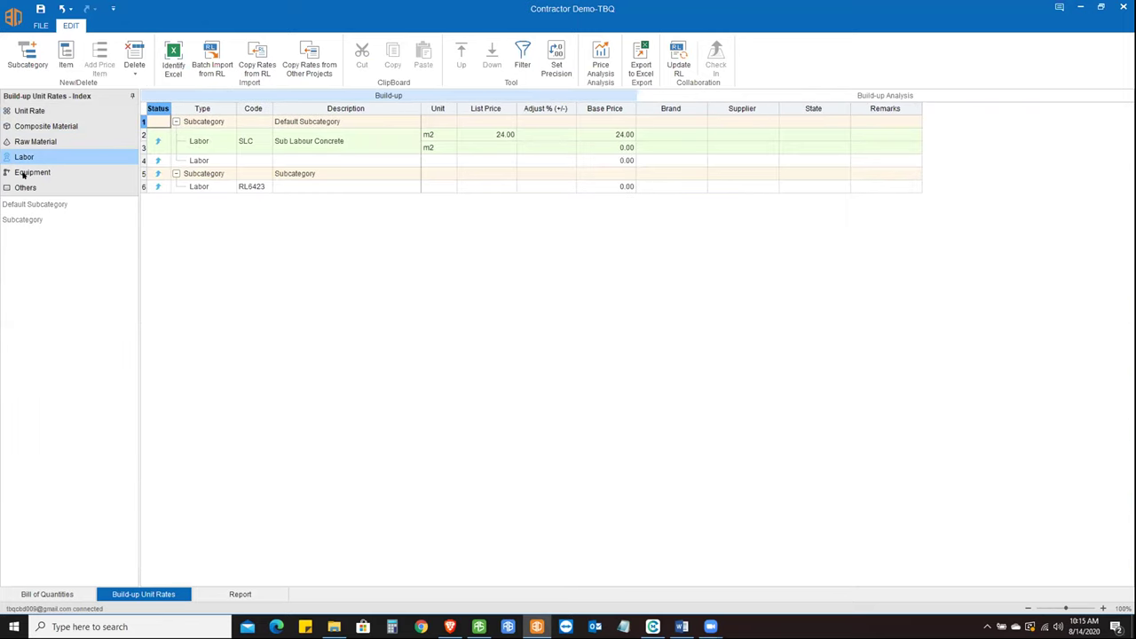
click(26, 172)
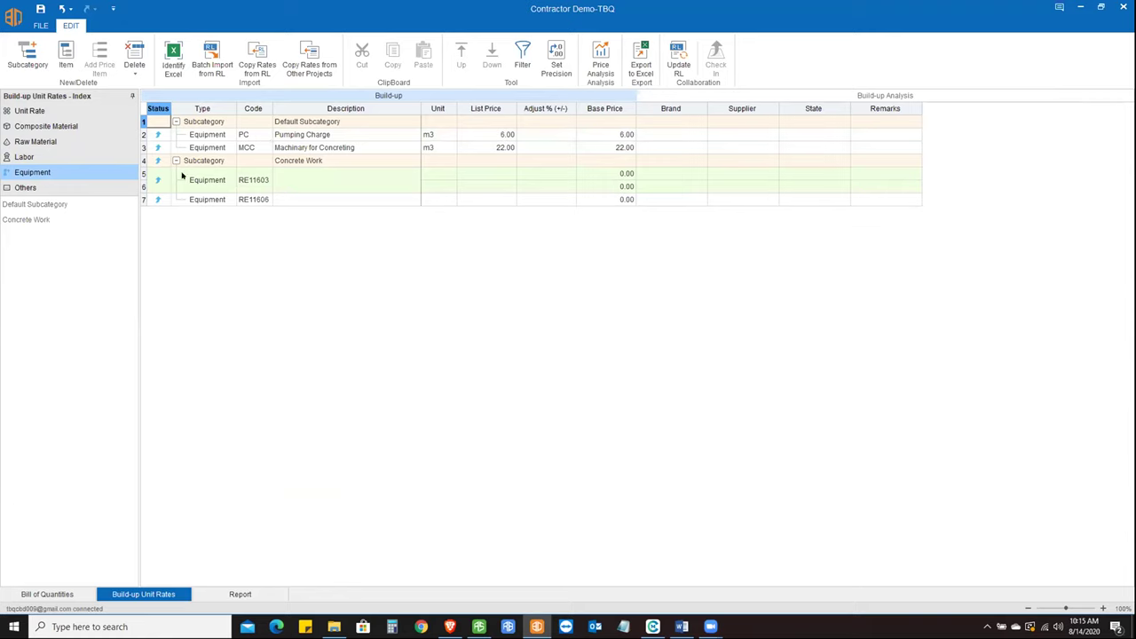
click(35, 110)
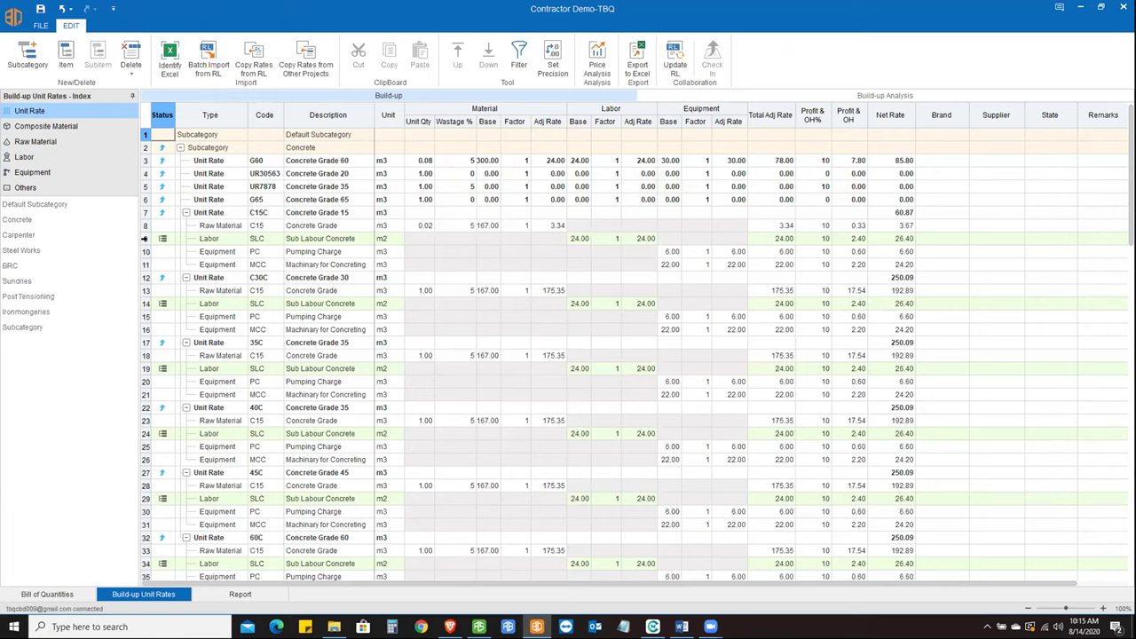
- Inspect the price details of the Sub Labour Concrete item used in the Concrete Grade 15 unit rate
click(145, 239)
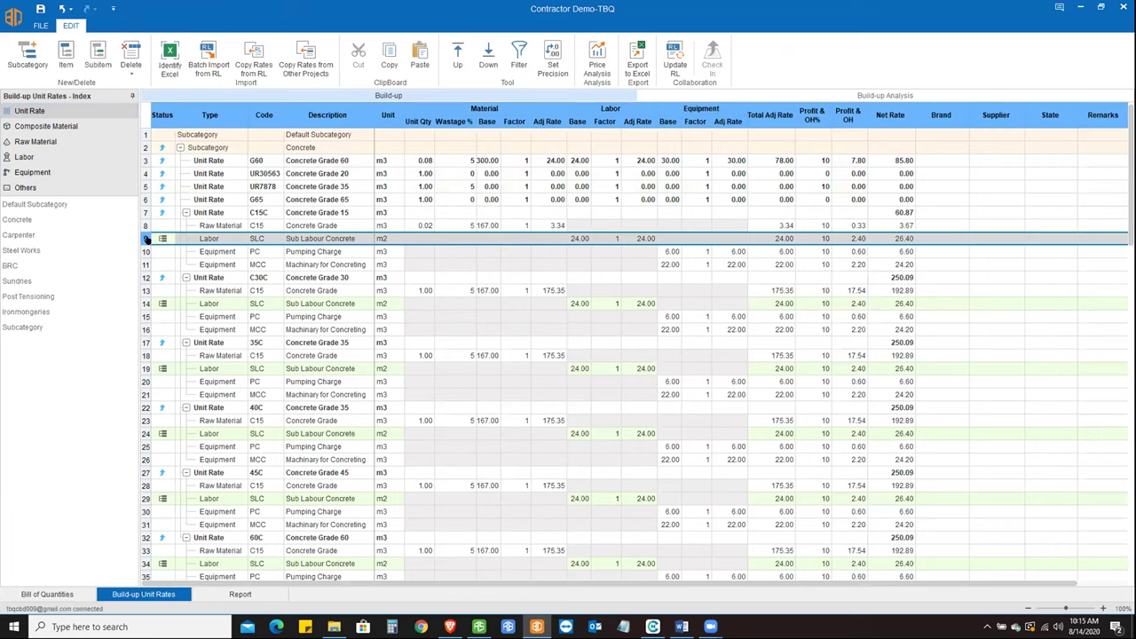
right_click(156, 239)
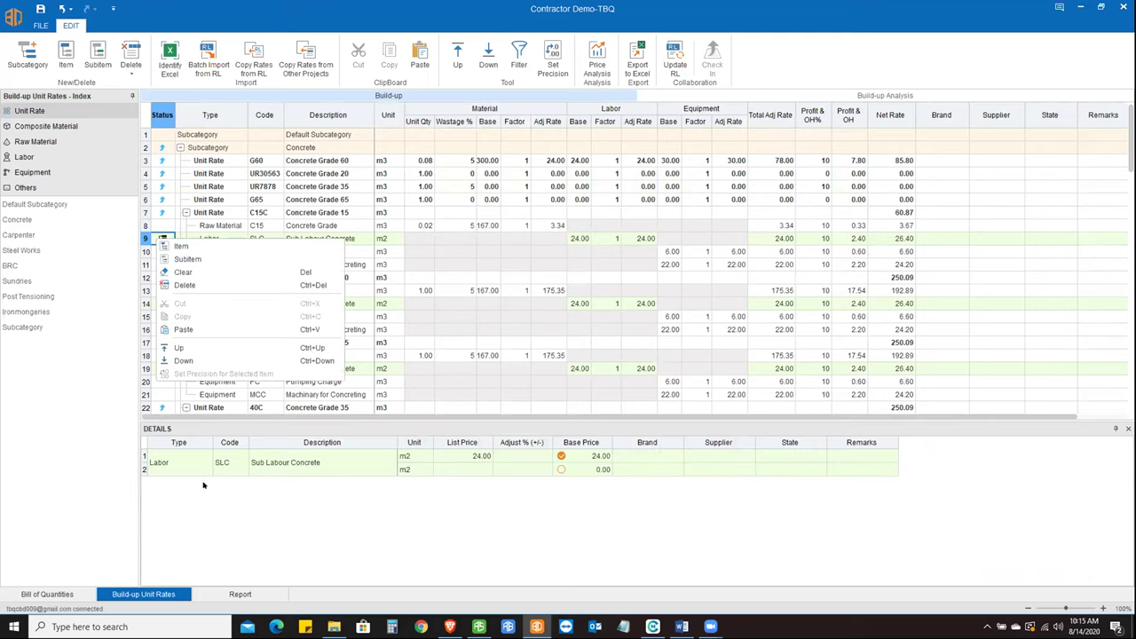
click(315, 470)
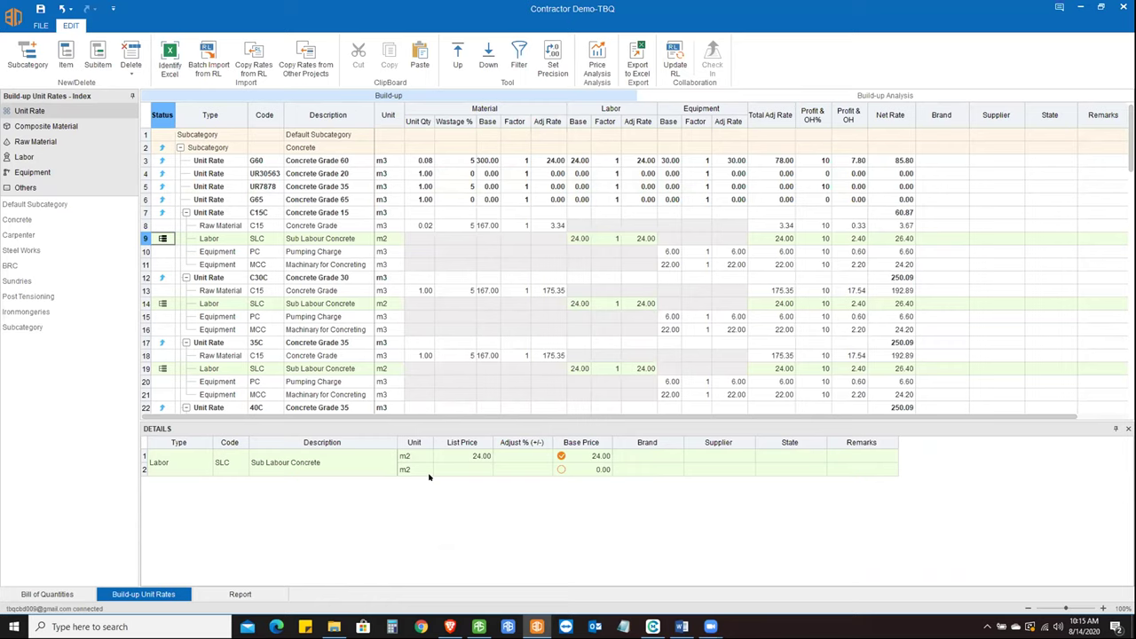
click(593, 469)
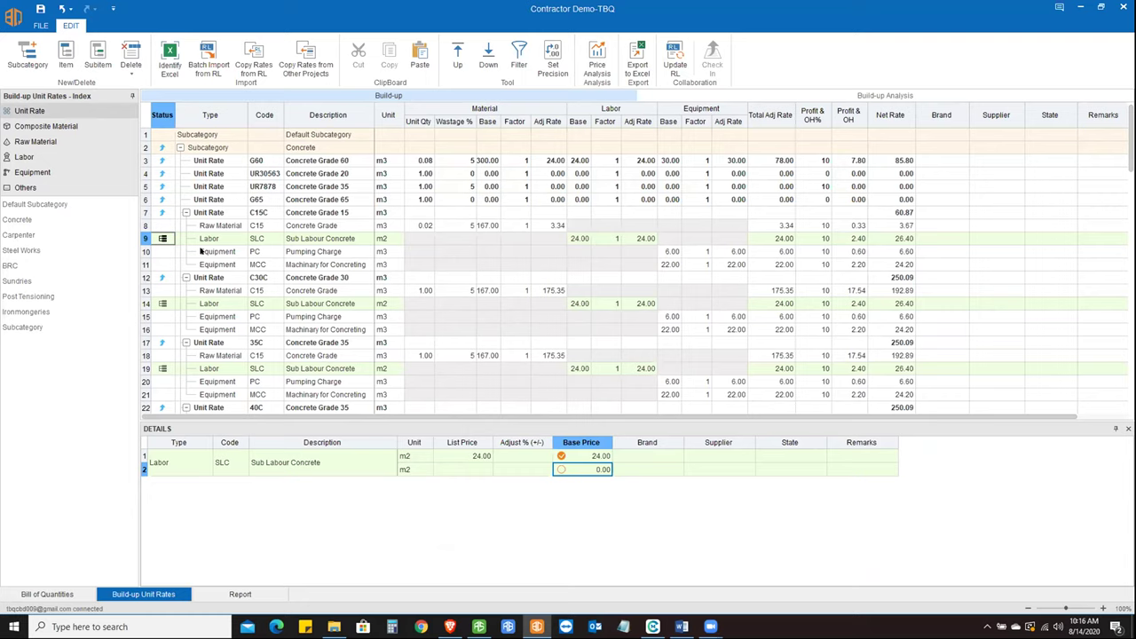
key(Up)
key(Tab)
key(Tab)
key(Tab)
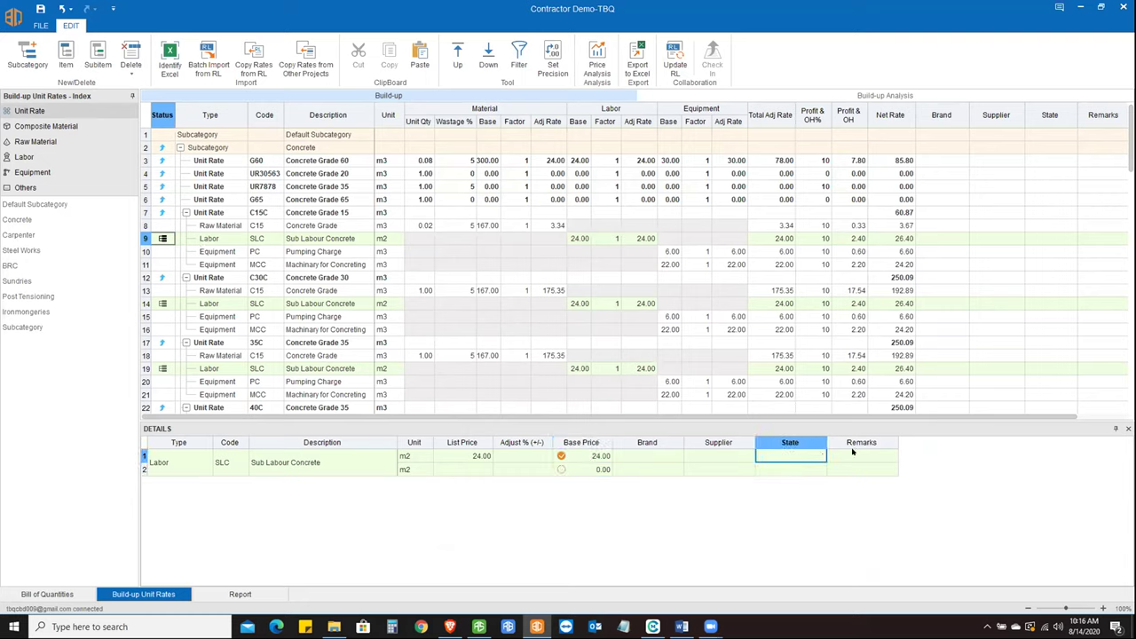
key(Tab)
- Review the labor rate list, including the second price row of Sub Labour Concrete
click(26, 157)
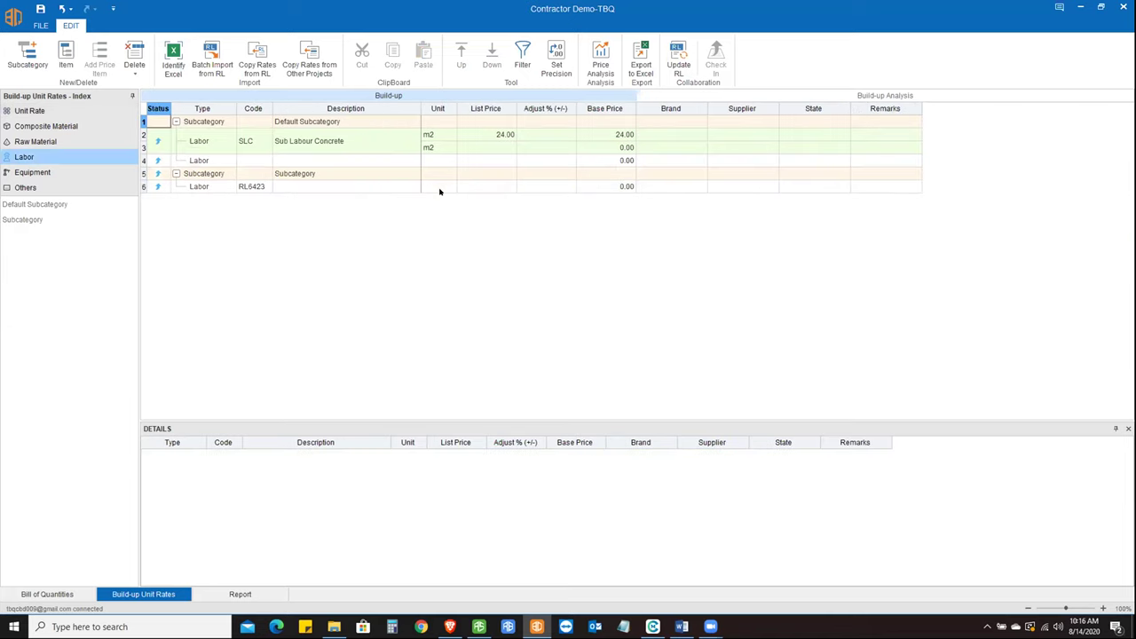
click(813, 160)
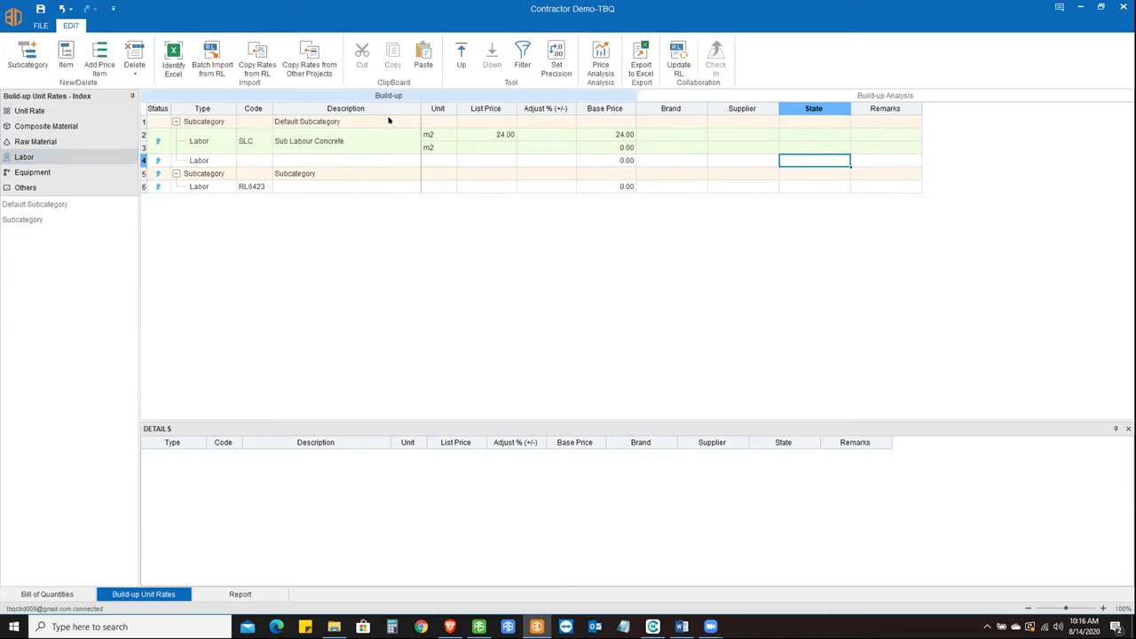
click(617, 148)
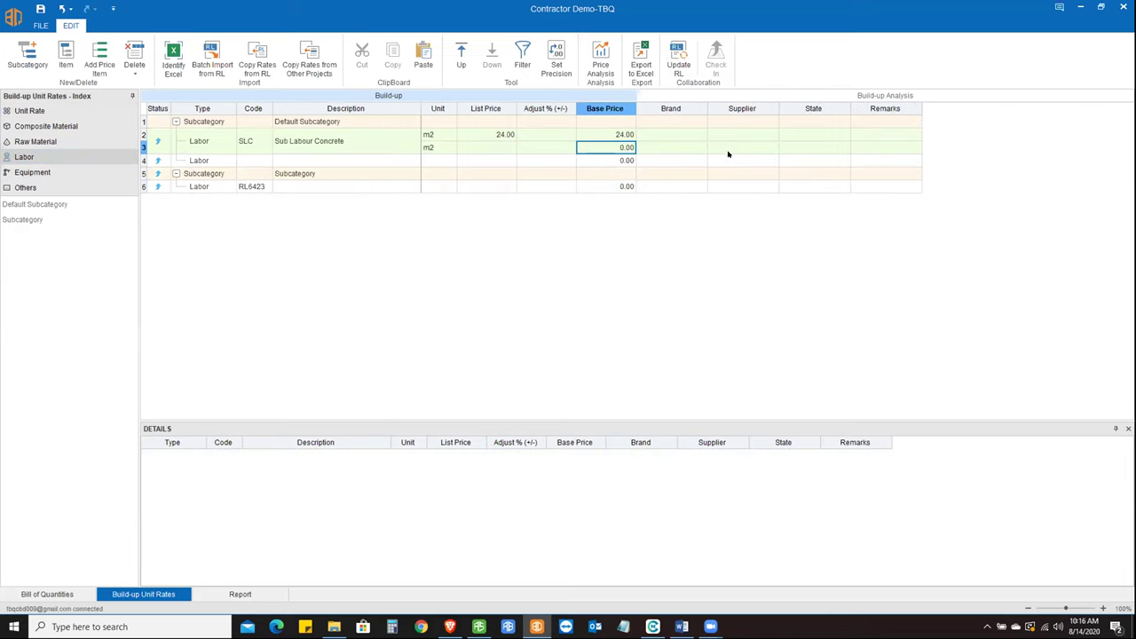
- Check the second price row of Sub Labour Concrete and review Concrete Grade 60's material quantity, wastage, base price and factor
key(Tab)
click(496, 148)
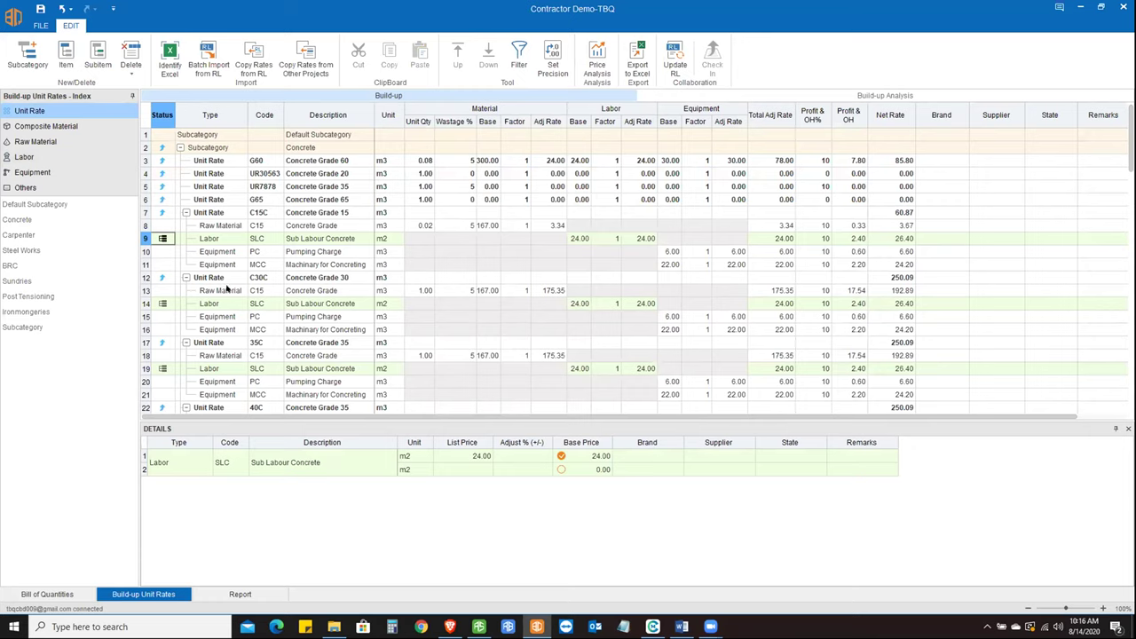
click(426, 160)
click(454, 161)
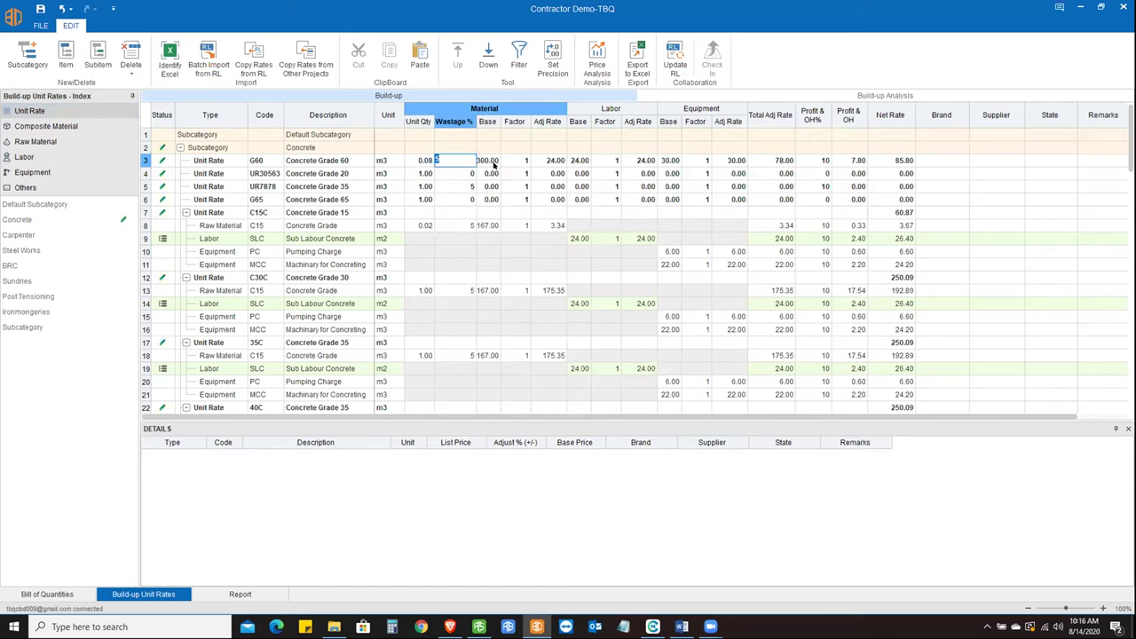
click(489, 160)
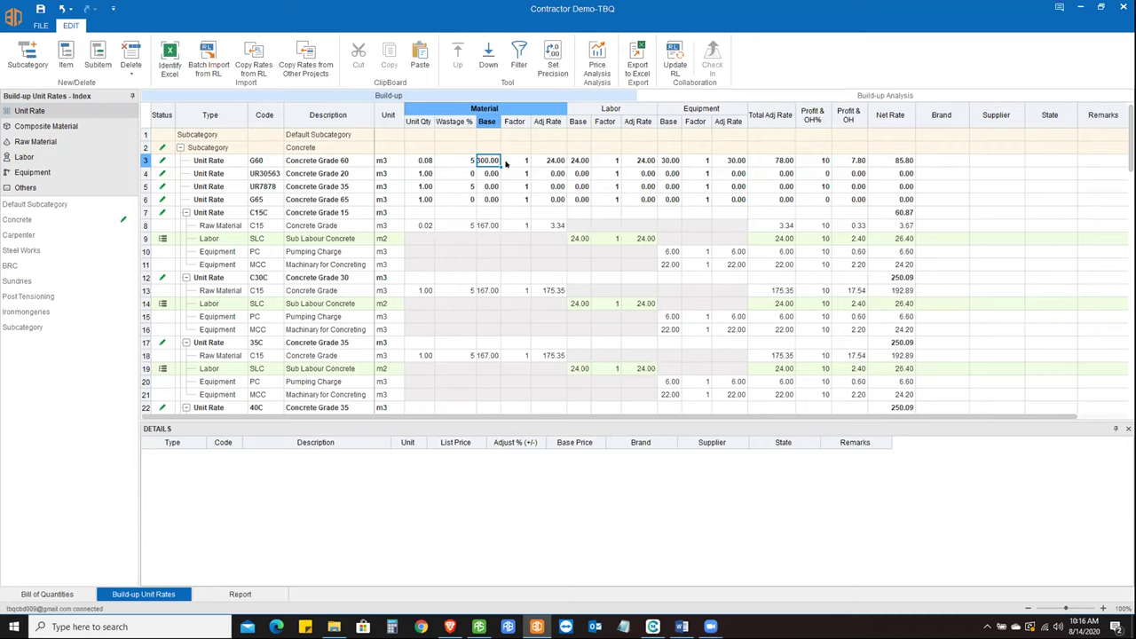
click(525, 160)
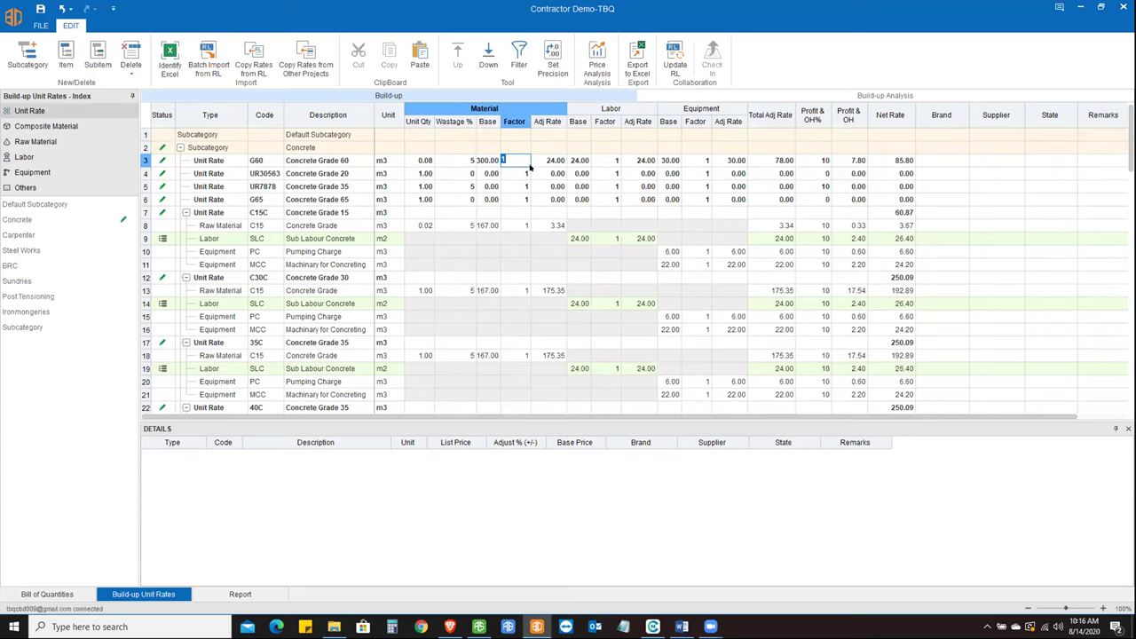
click(524, 186)
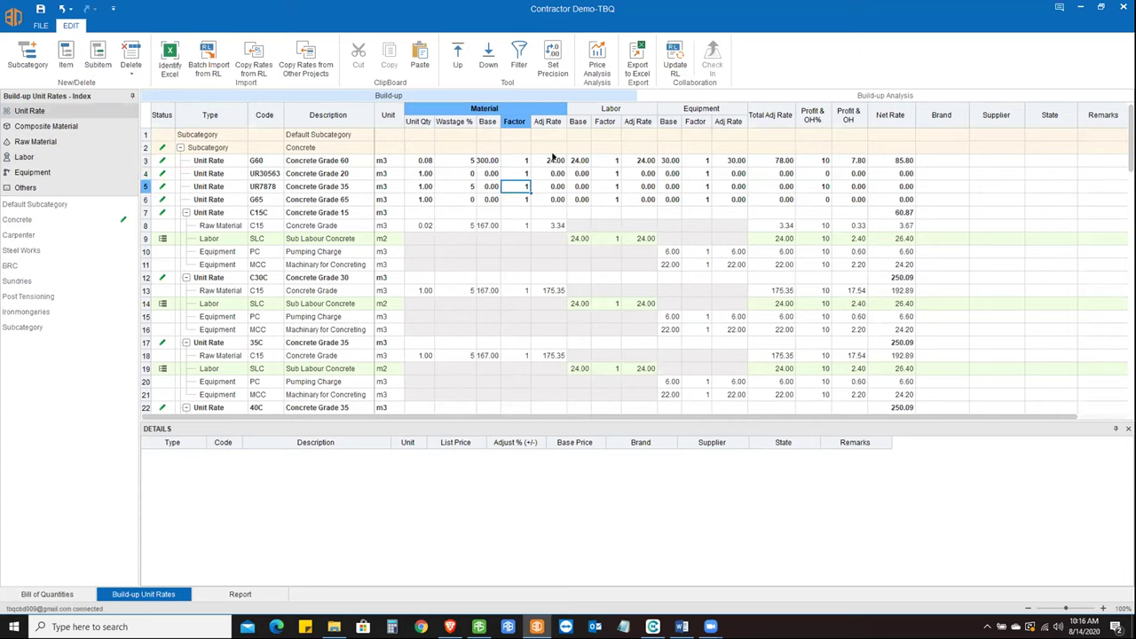
- Review Concrete Grade 60's adjusted material rate, labor base, total adjusted rate, profit and overhead, and net rate
click(551, 160)
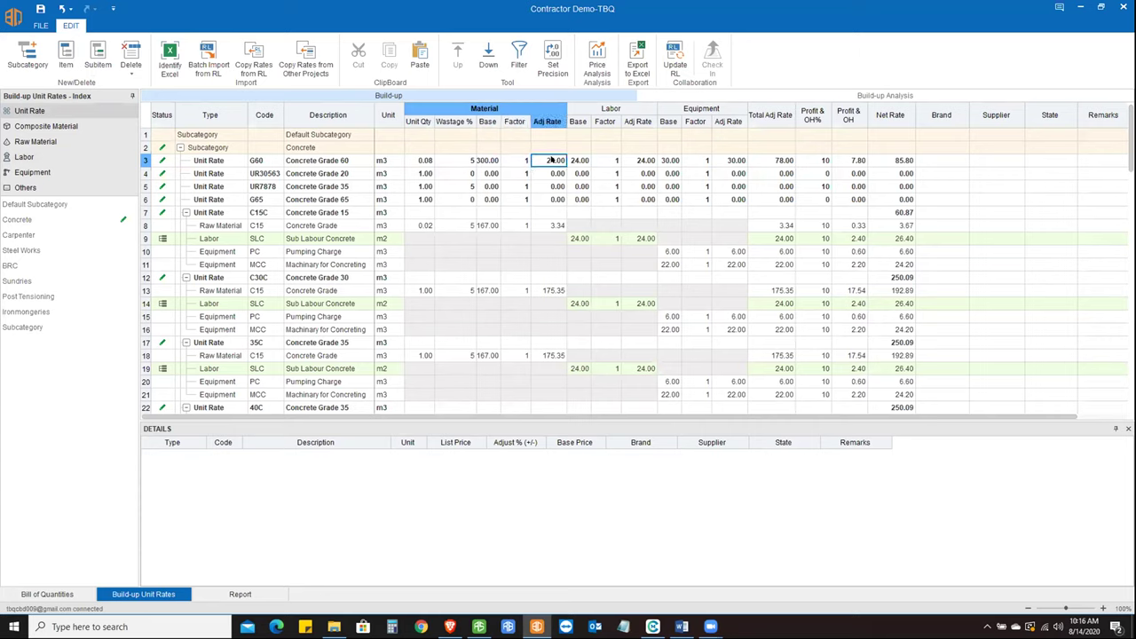
click(575, 160)
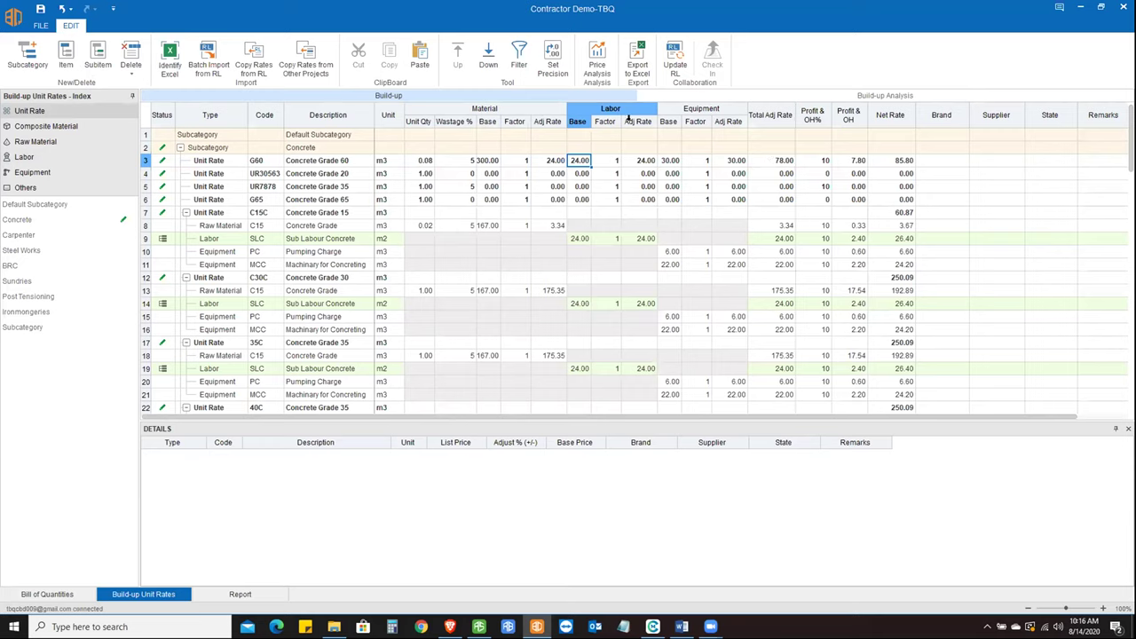
click(782, 162)
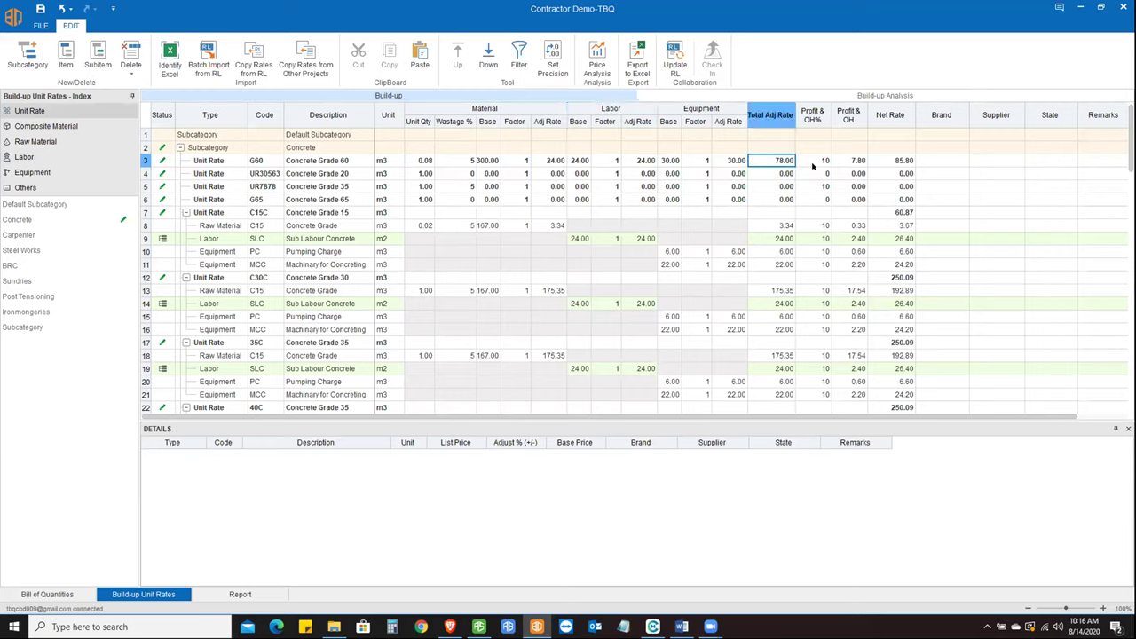
click(823, 160)
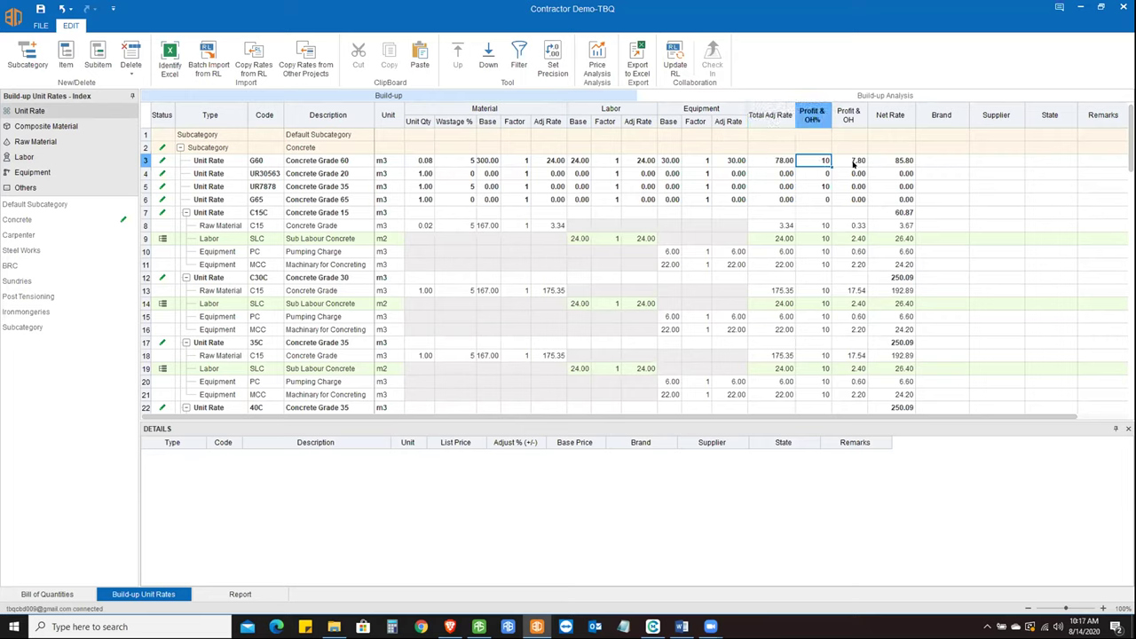
click(853, 162)
click(899, 159)
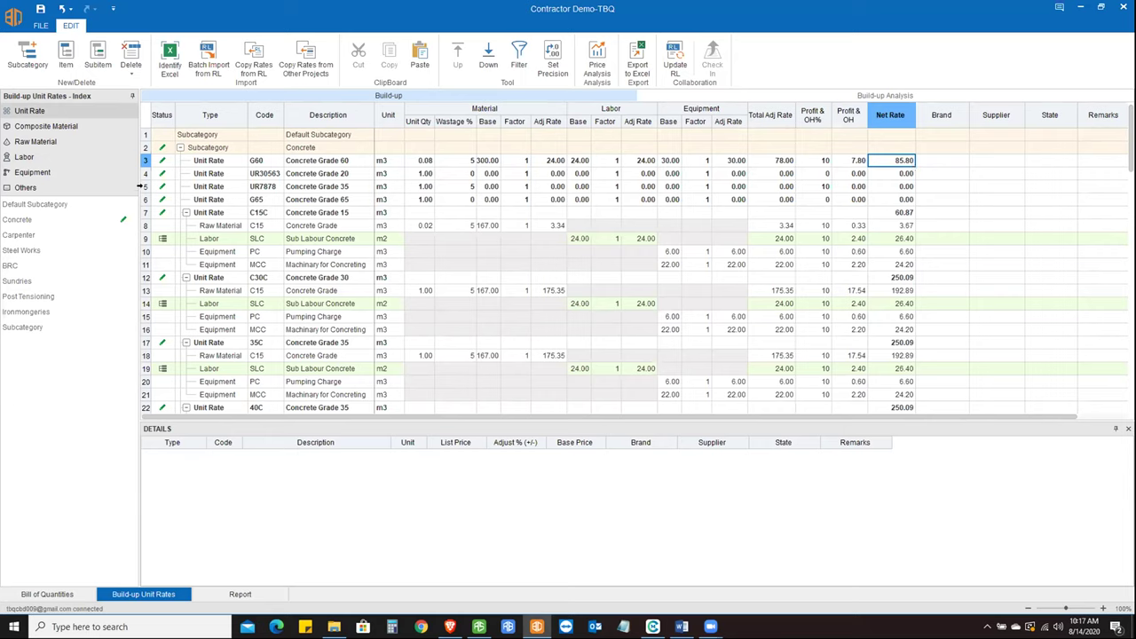
click(899, 174)
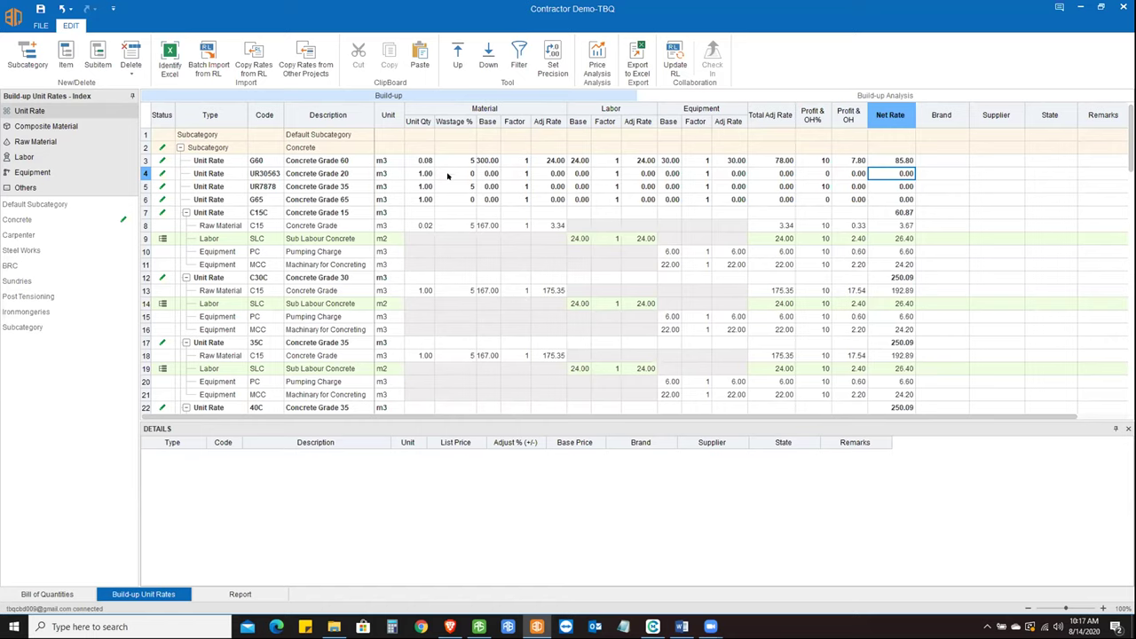
- Examine the Price, MoM and YoY analyses for Concrete Grade 20 and the Steel Works unit rates
click(597, 71)
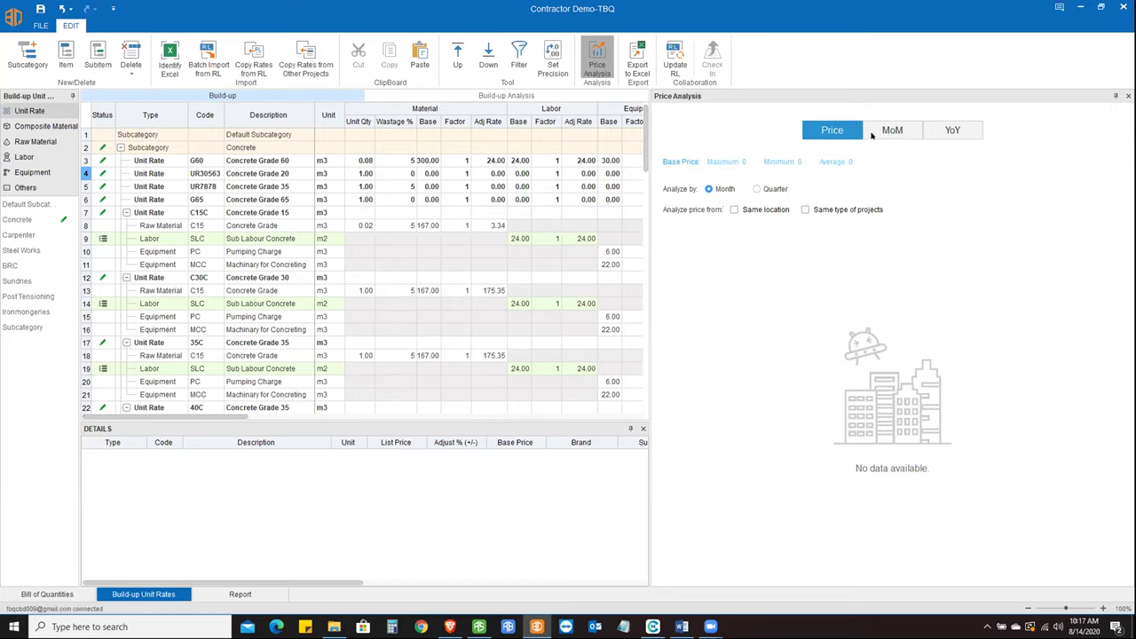
click(878, 132)
click(942, 129)
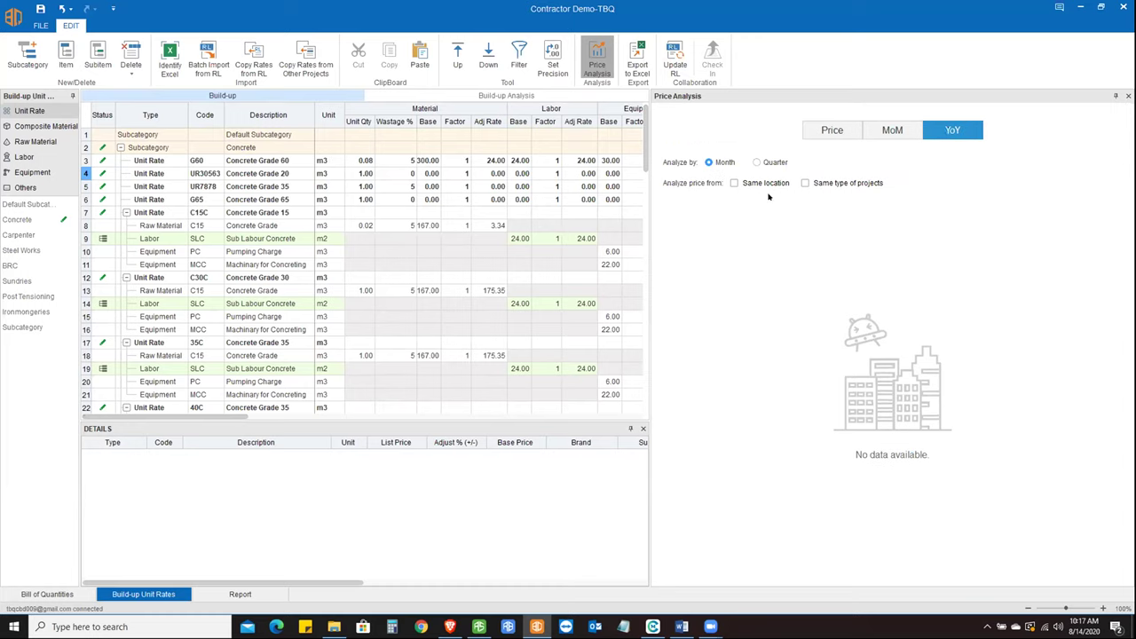
click(831, 131)
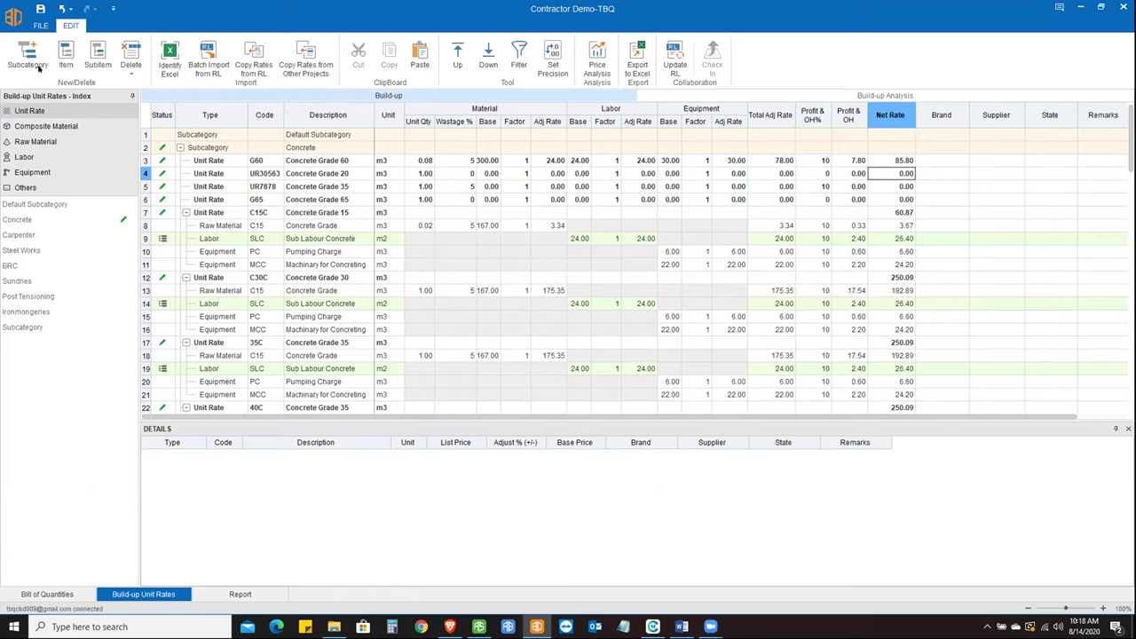
click(19, 250)
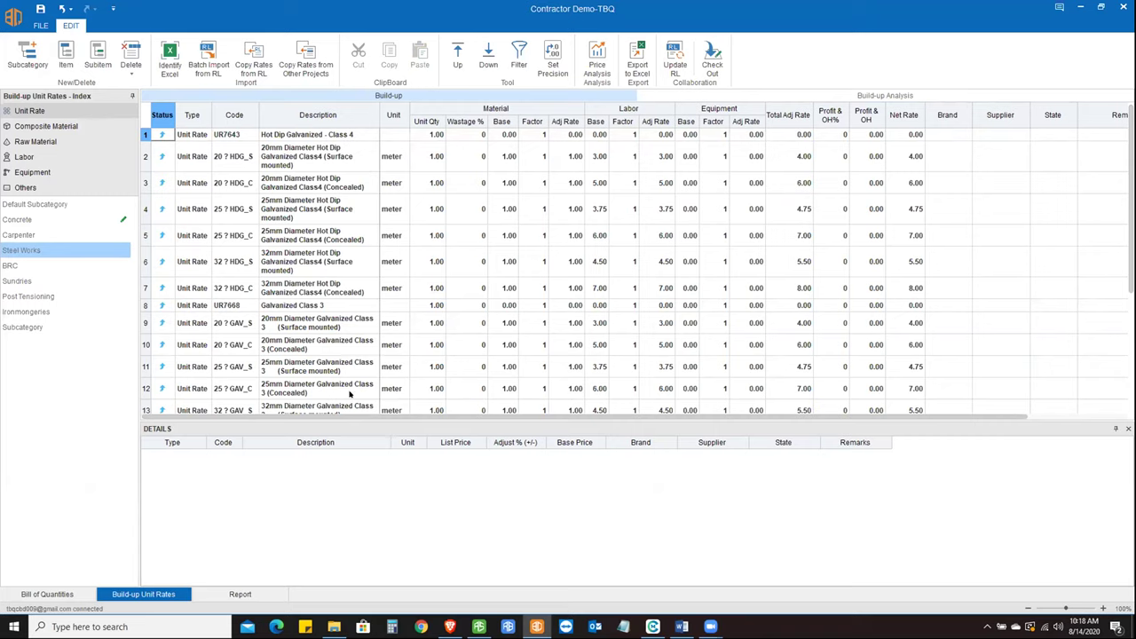
- Show the unit rate details in the bill of quantities and bring up the build-up unit rates in a separate window alongside
click(48, 593)
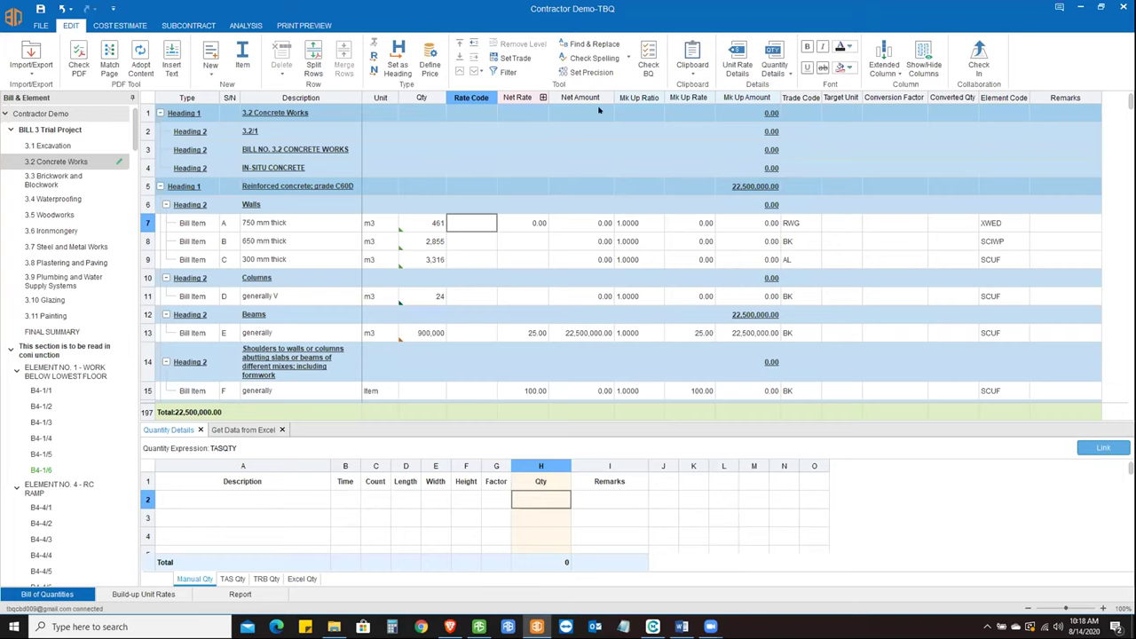
click(741, 65)
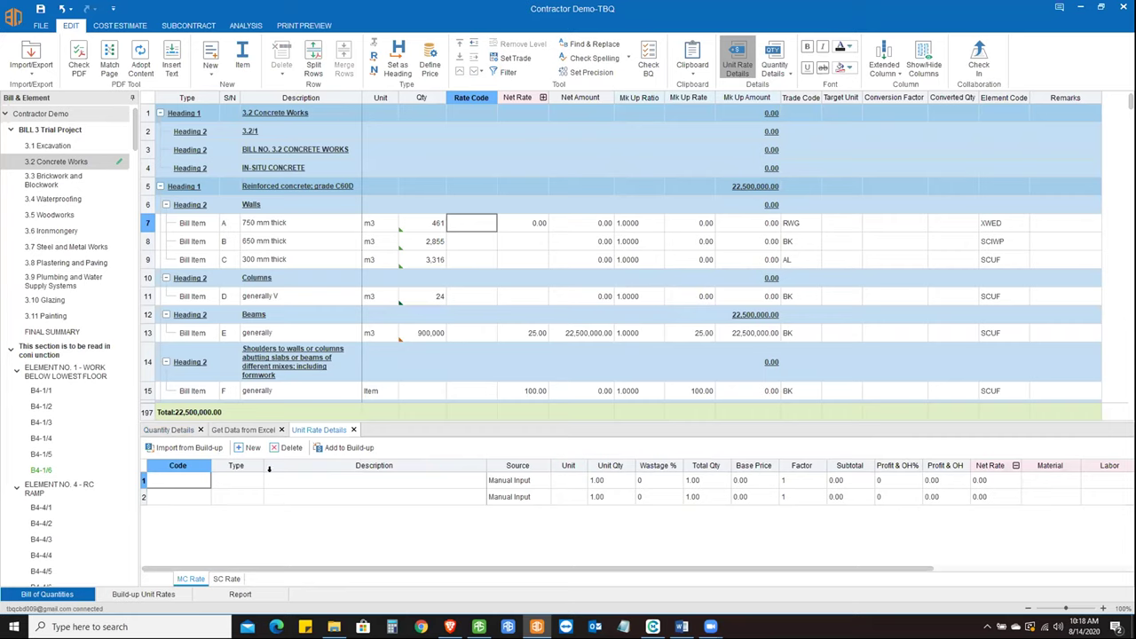
click(174, 448)
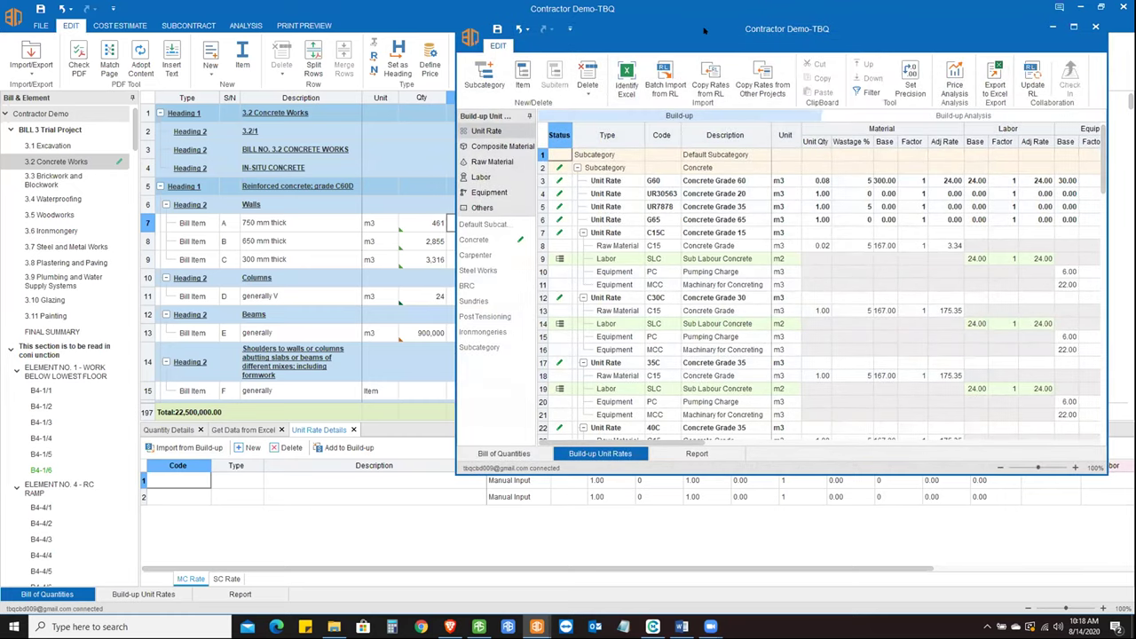
drag(711, 32, 750, 33)
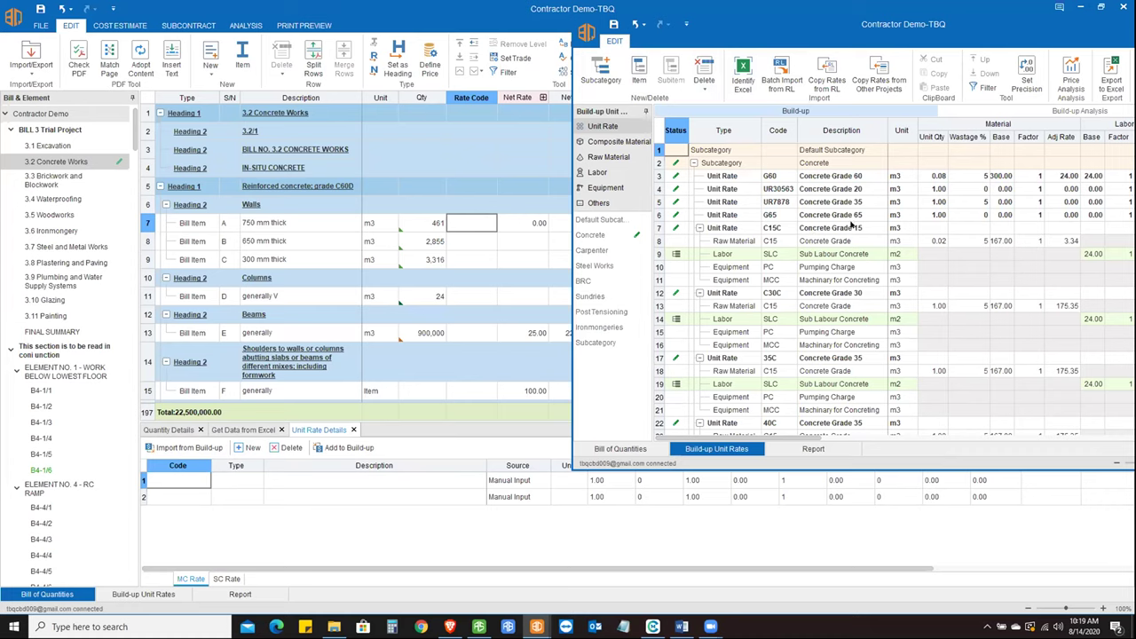
- Assign the Concrete Grade 15 unit rate C15C from the build-up to the 750 mm thick wall item
click(841, 228)
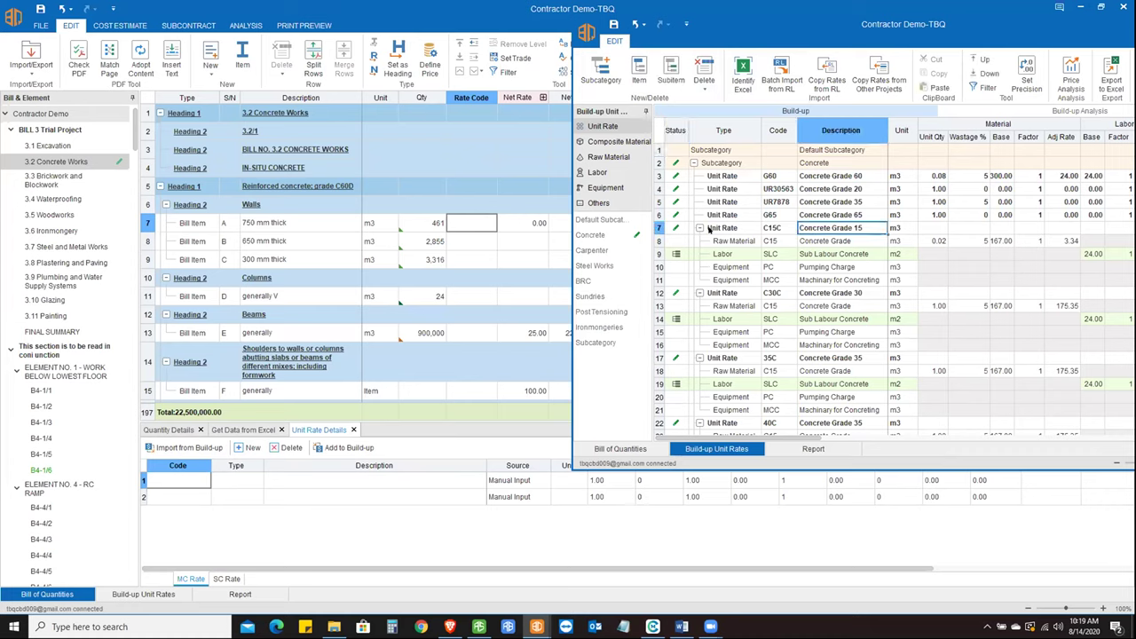
click(775, 229)
key(Down)
drag(568, 224, 473, 220)
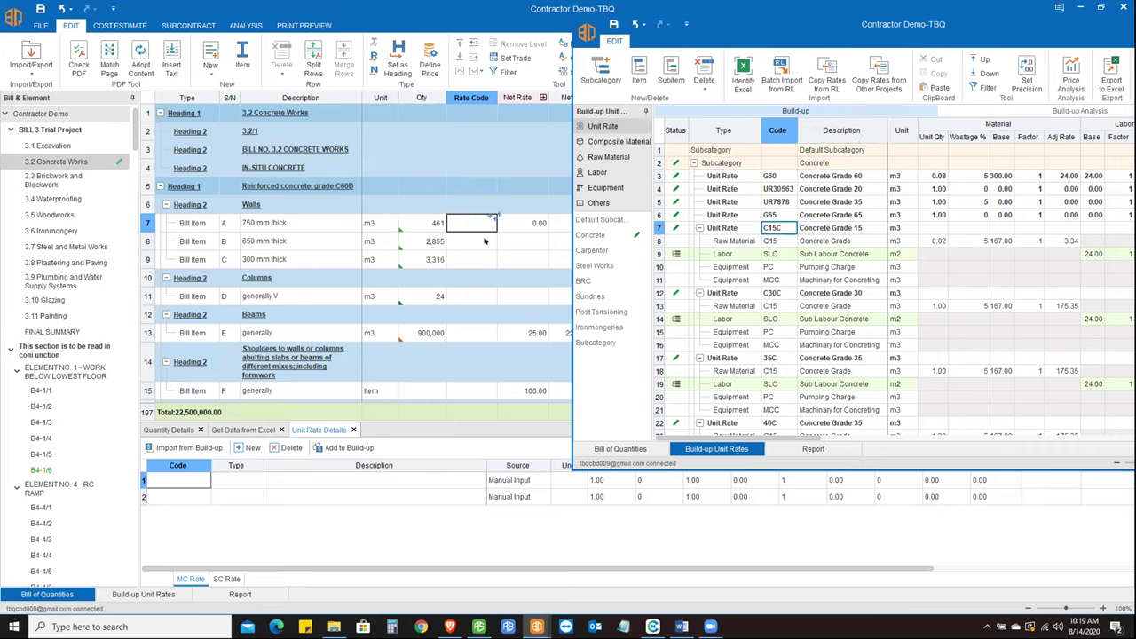
click(531, 222)
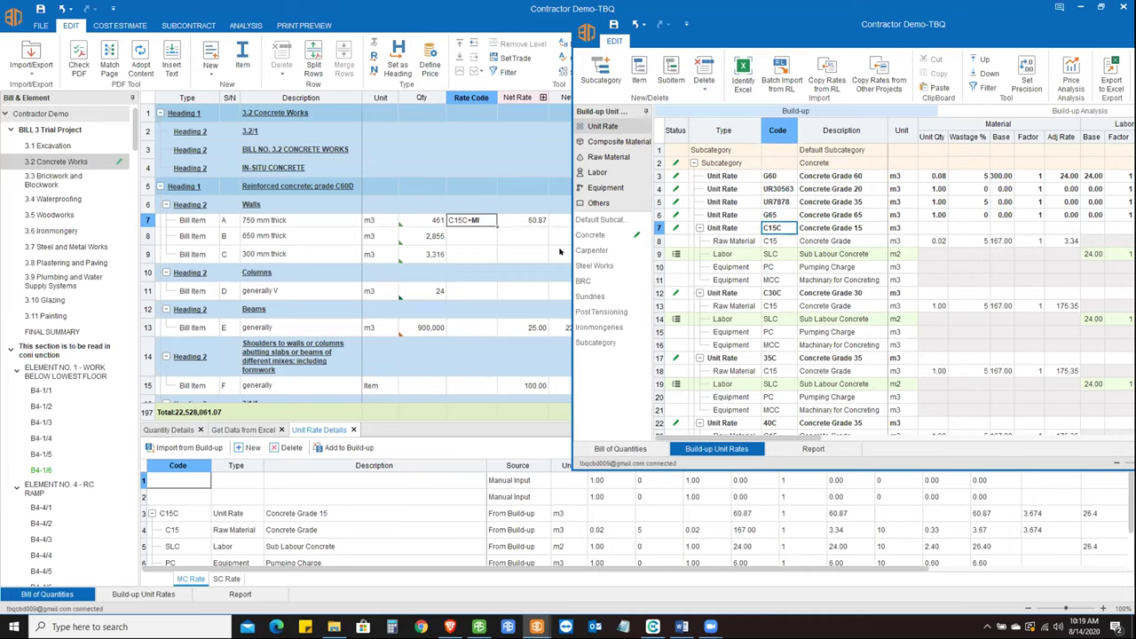
- Assign the Concrete Grade 30 unit rate C30C from the build-up to the 650 mm thick wall item
click(483, 241)
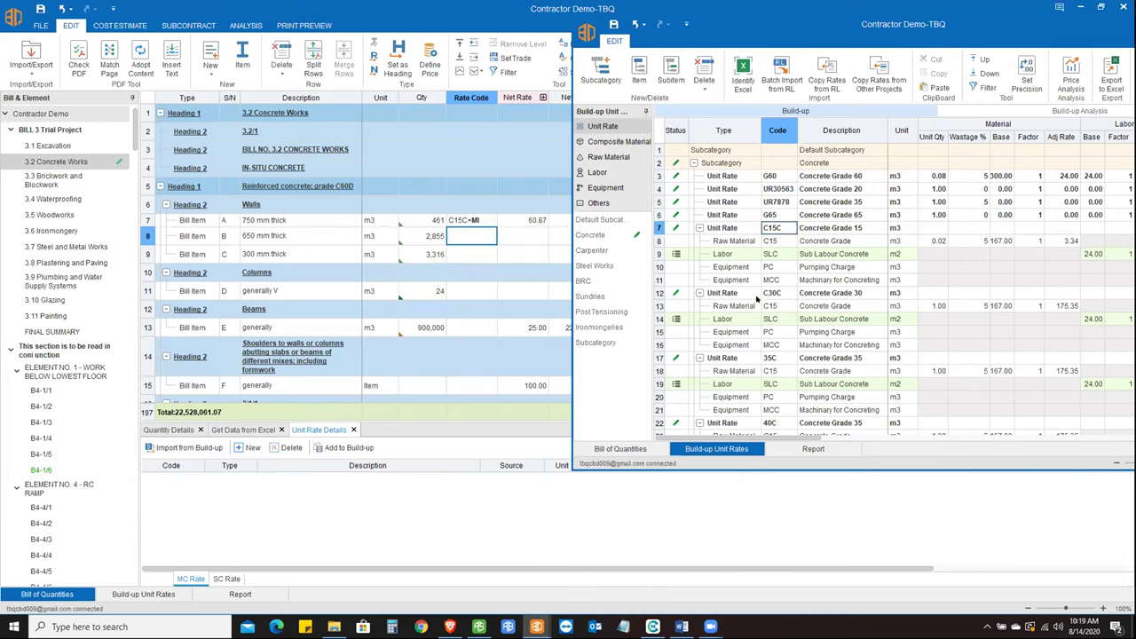
drag(772, 292, 497, 248)
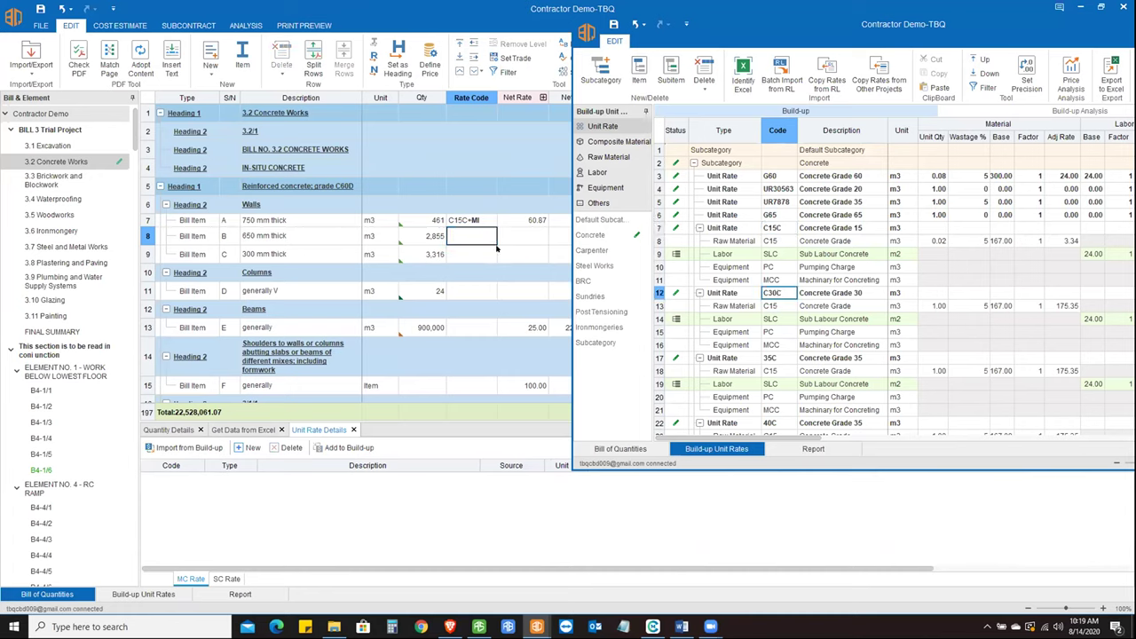
key(Return)
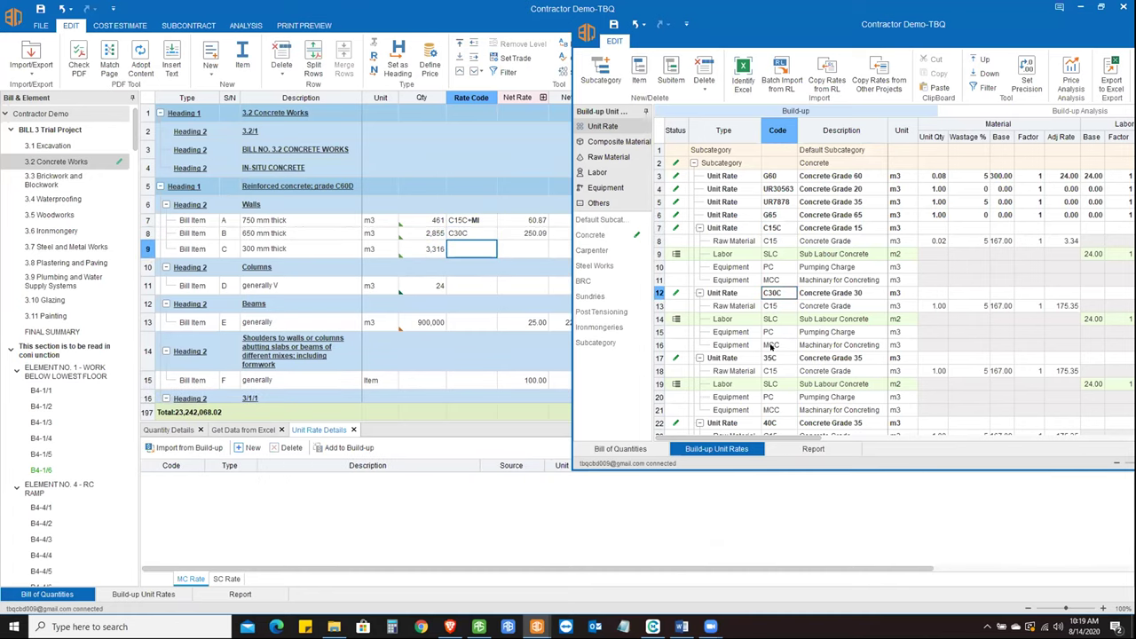
- Apply the Concrete Grade 35 unit rate 35C to the 300 mm thick wall item and the "generally V" column item
drag(774, 359, 479, 247)
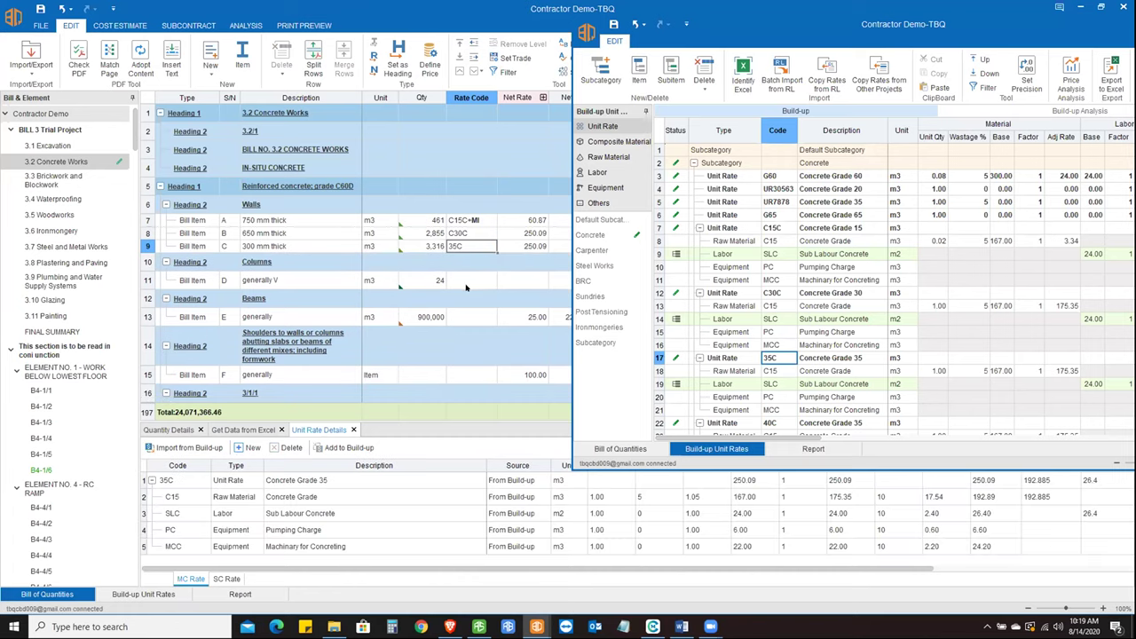
click(465, 284)
drag(774, 358, 506, 281)
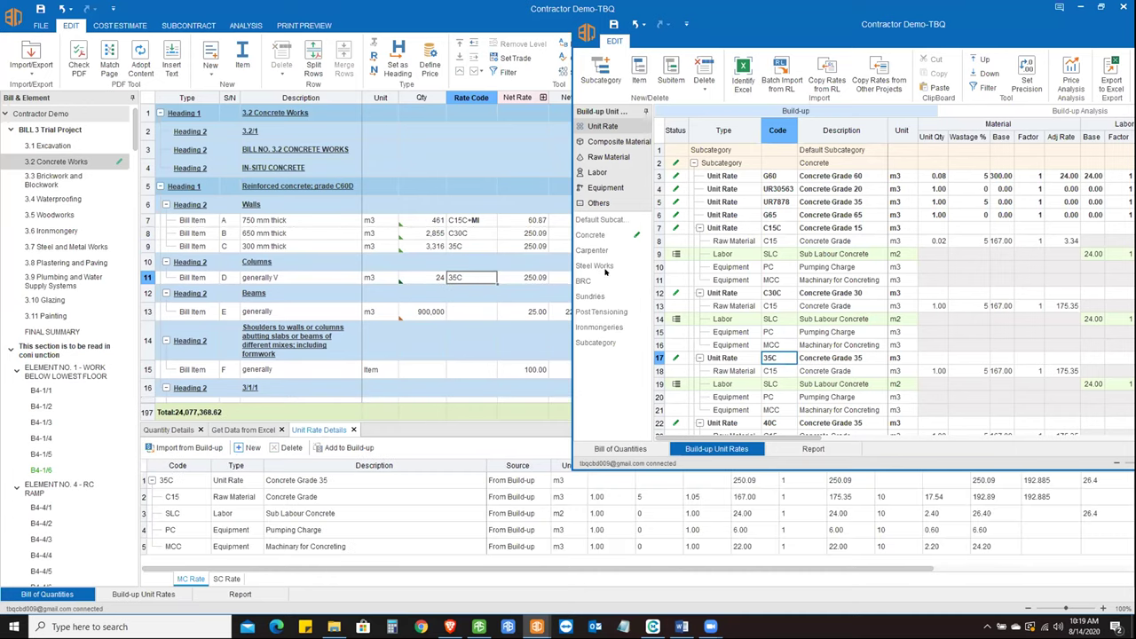
- Move the separate build-up unit rates window aside and close it to uncover the full bill of quantities
drag(872, 25, 843, 26)
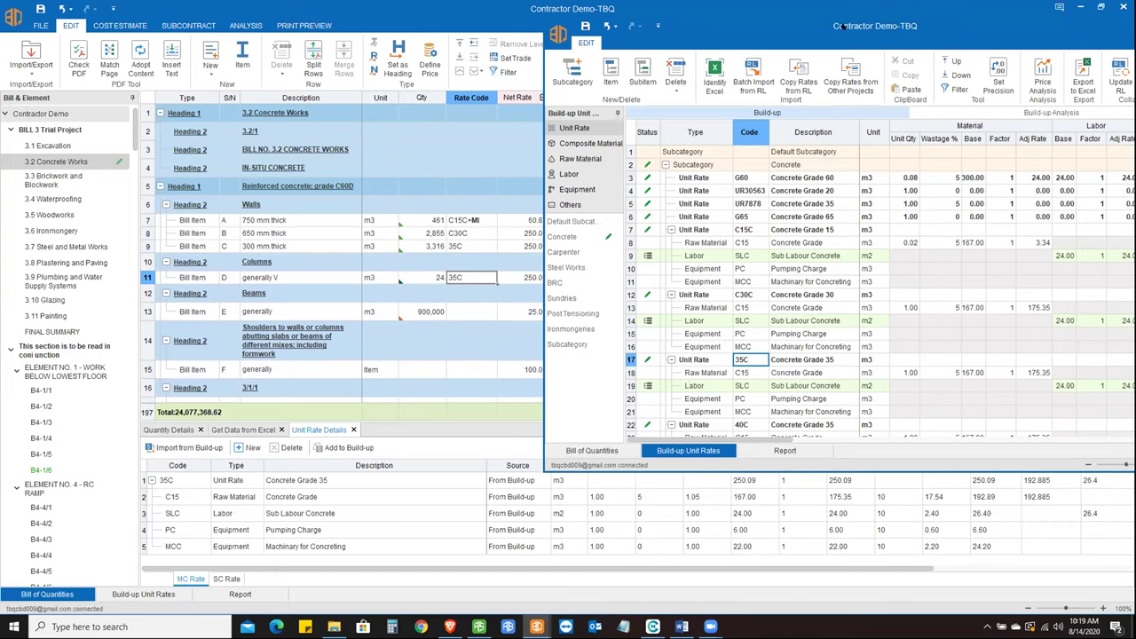
key(super+Down)
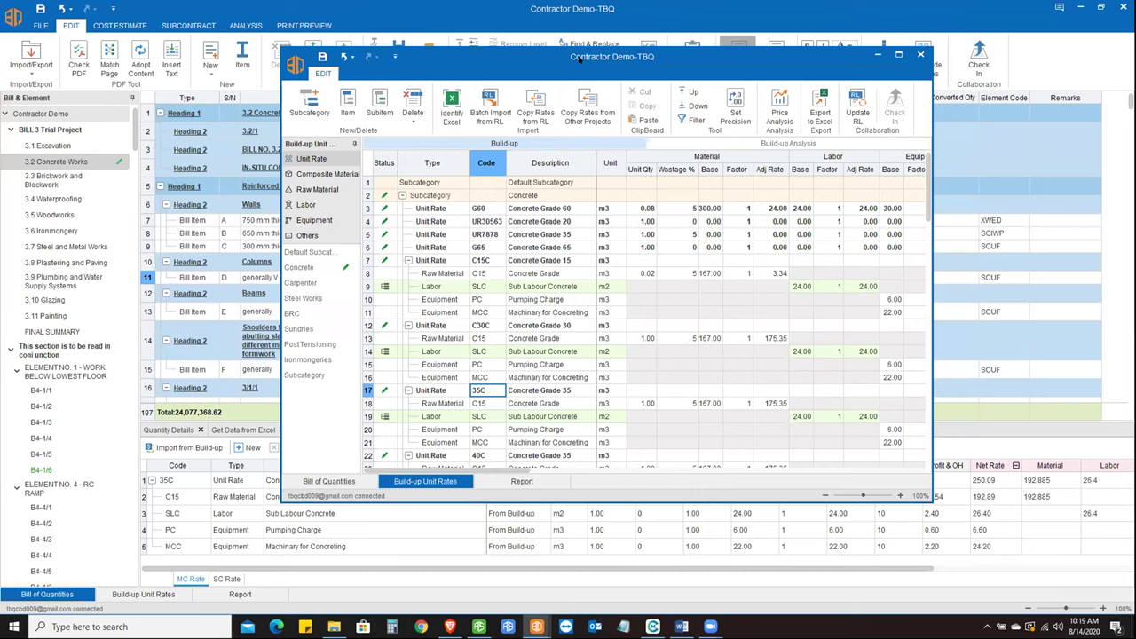
drag(655, 59, 753, 61)
click(1019, 56)
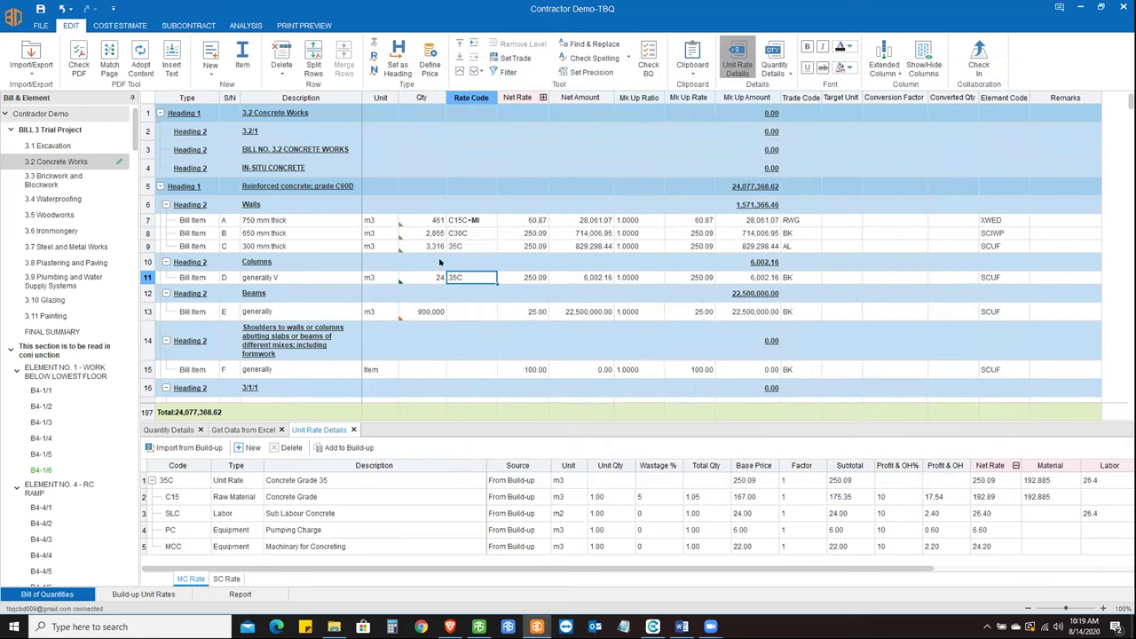
- Review the C30C rate breakdown for the 650 mm thick wall and expand the bill's net rate into material, labor, equipment and others
click(470, 232)
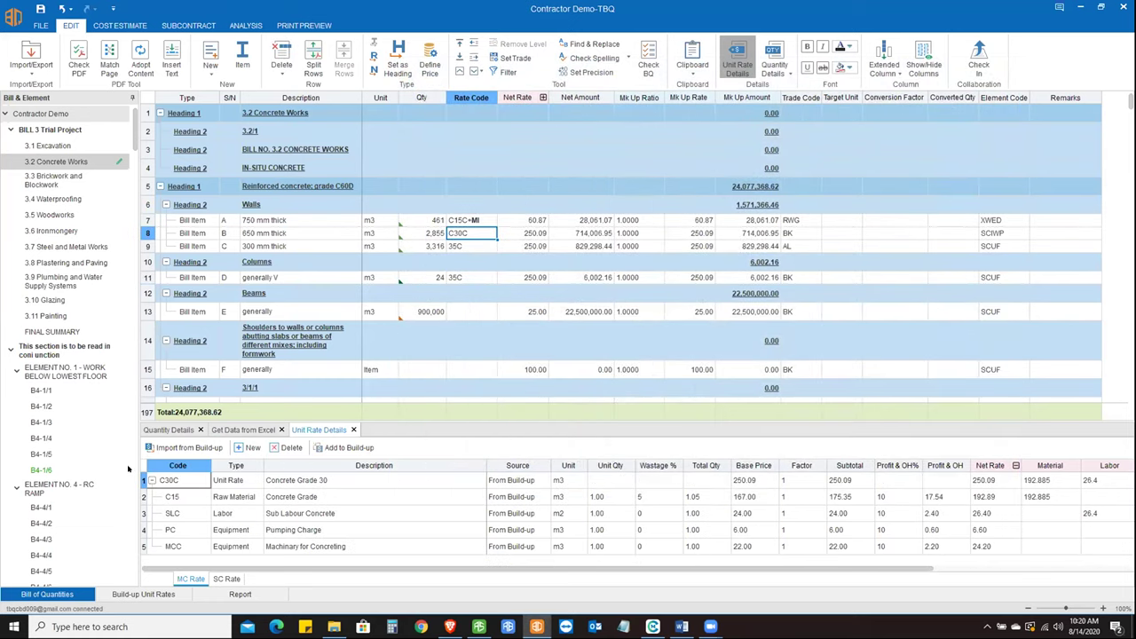
click(238, 515)
click(229, 544)
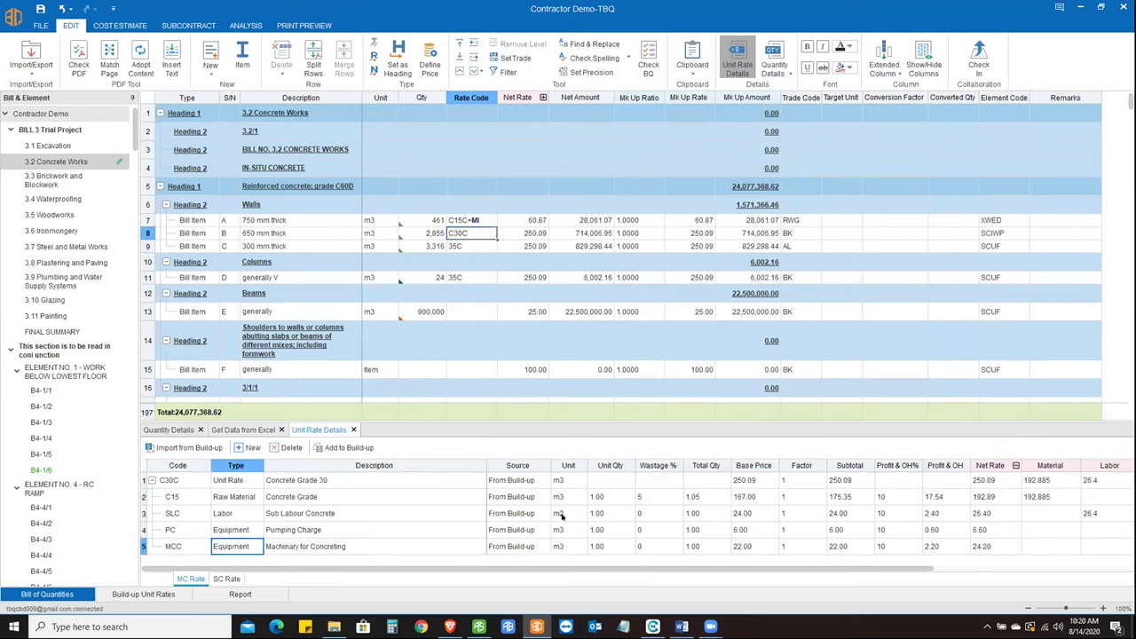
click(675, 499)
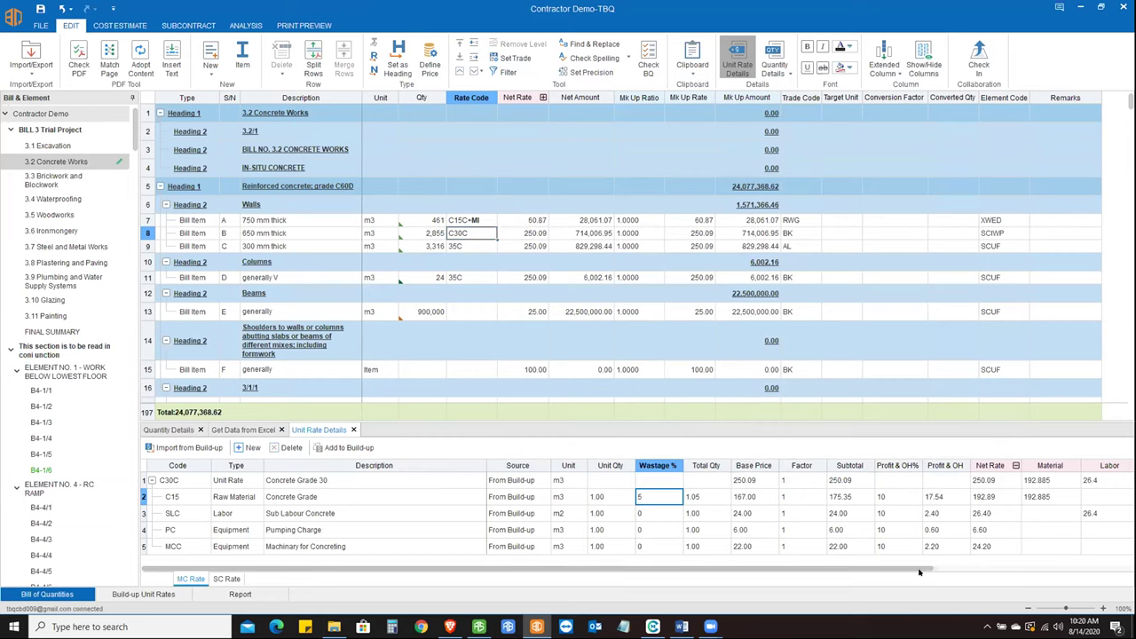
drag(920, 568, 1109, 568)
drag(845, 570, 645, 571)
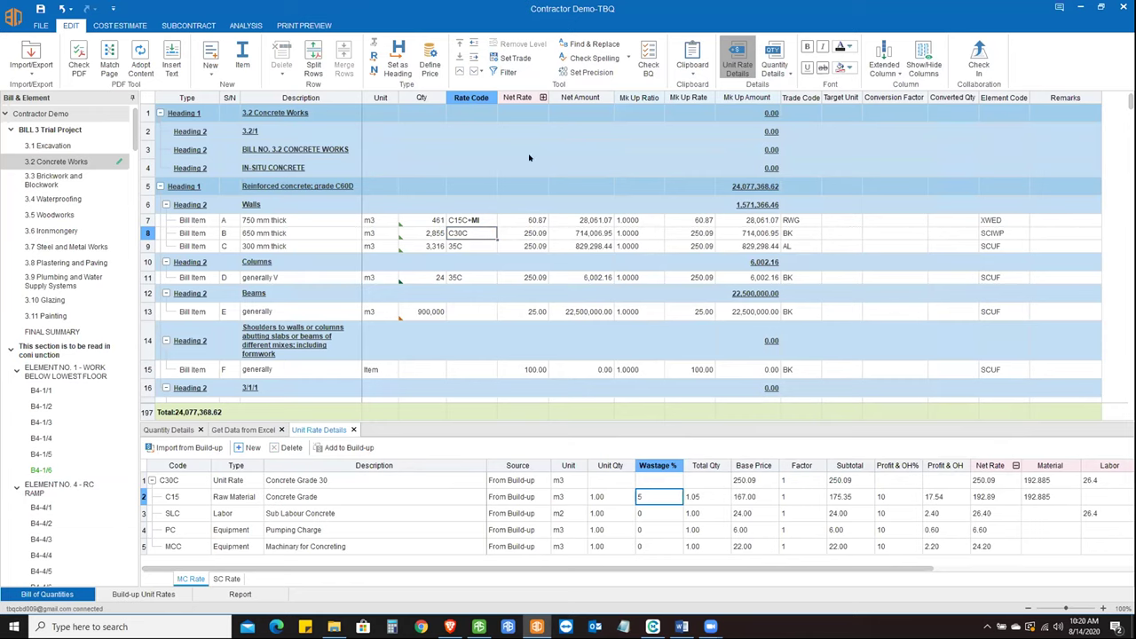
click(542, 98)
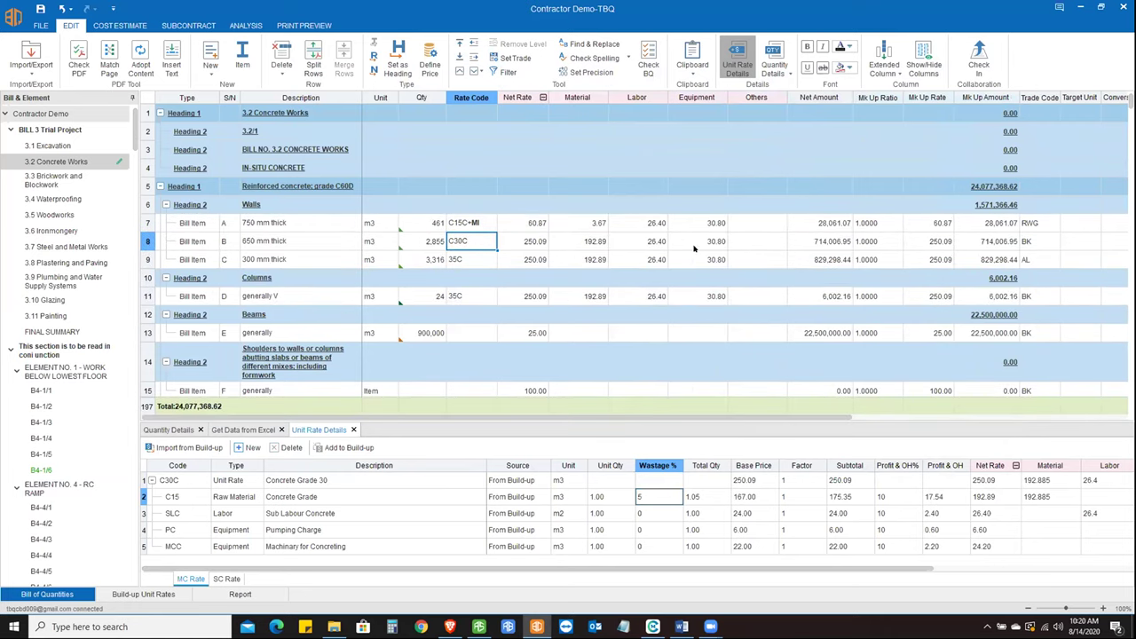
- Collapse the bill's net rate breakdown and inspect the 750 mm thick wall's net amount, mark-up rate and mark-up amount
click(542, 97)
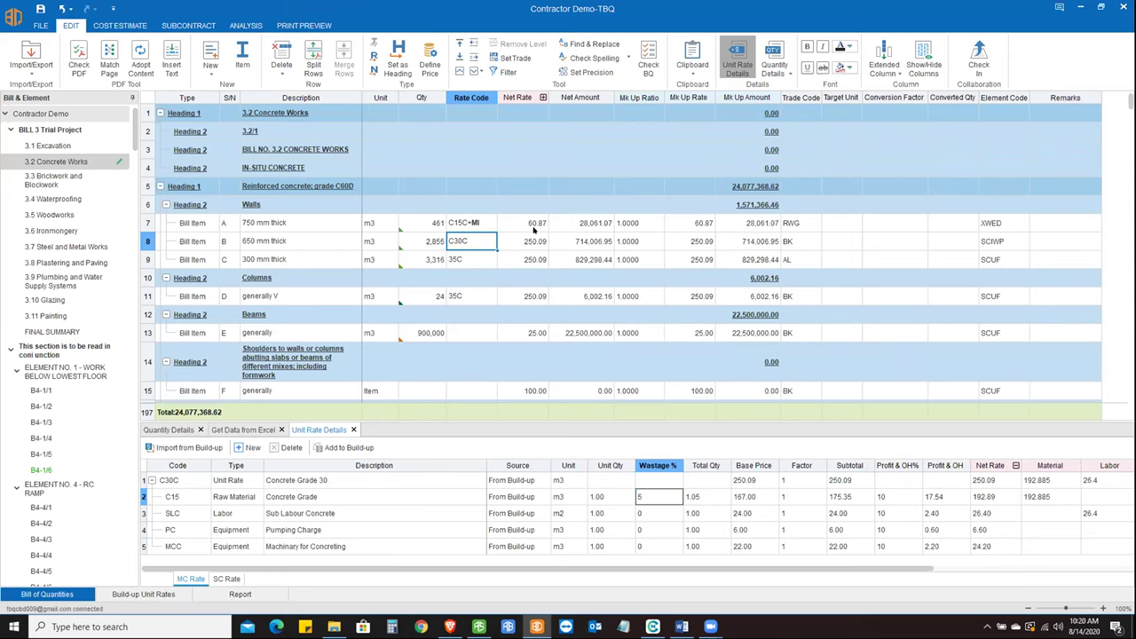
click(599, 223)
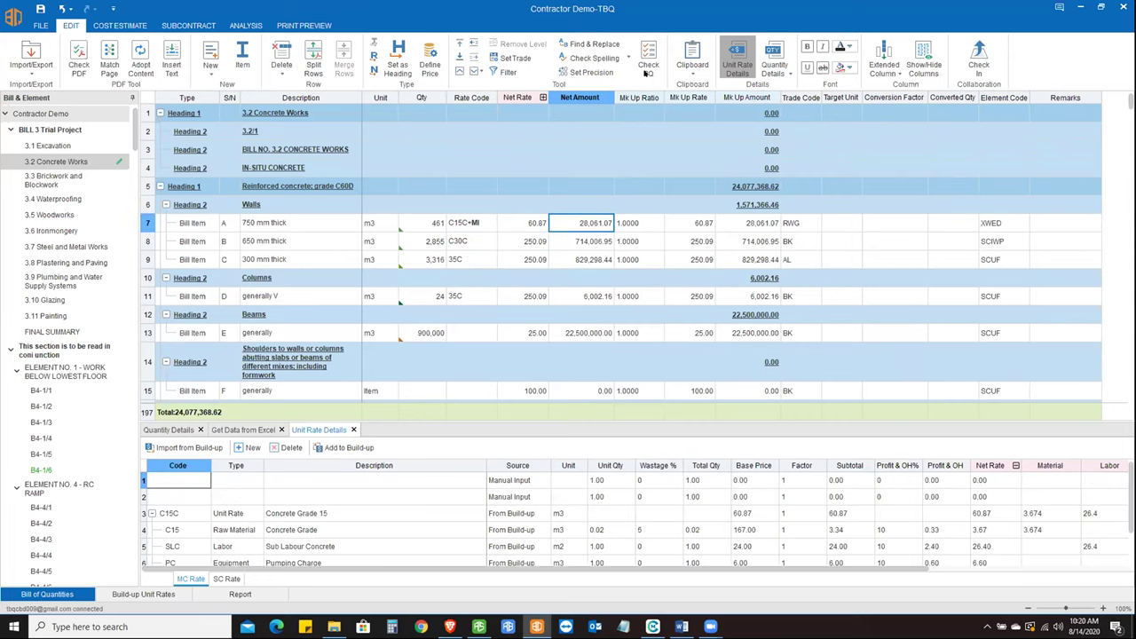
click(705, 224)
click(757, 223)
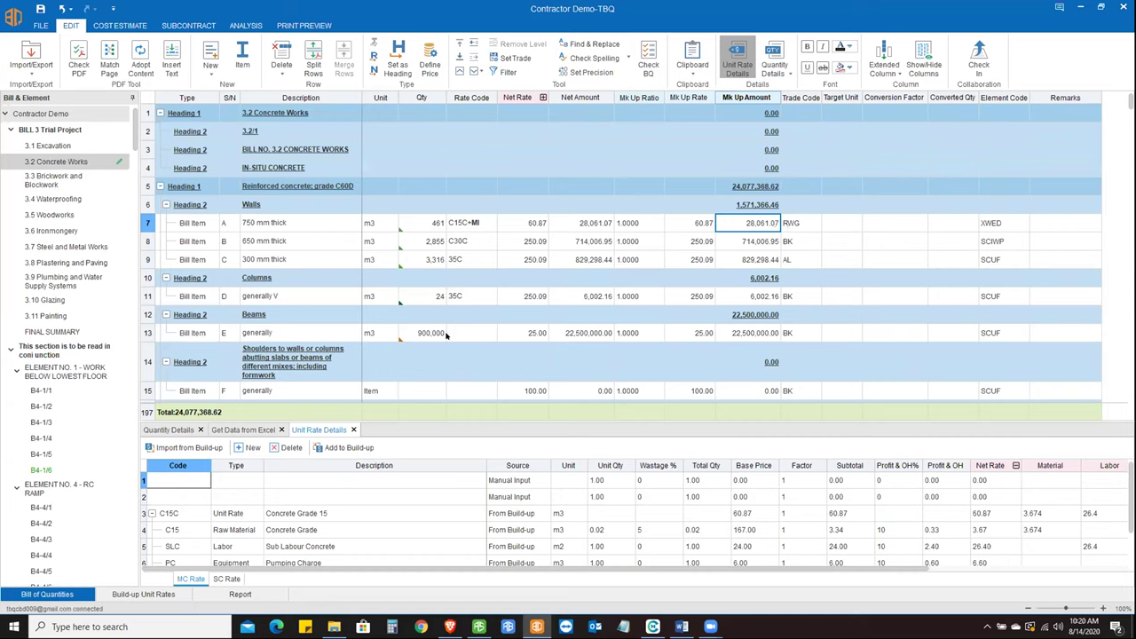
- Add a new blank row to the unit rate details of the 750 mm thick wall item
click(254, 448)
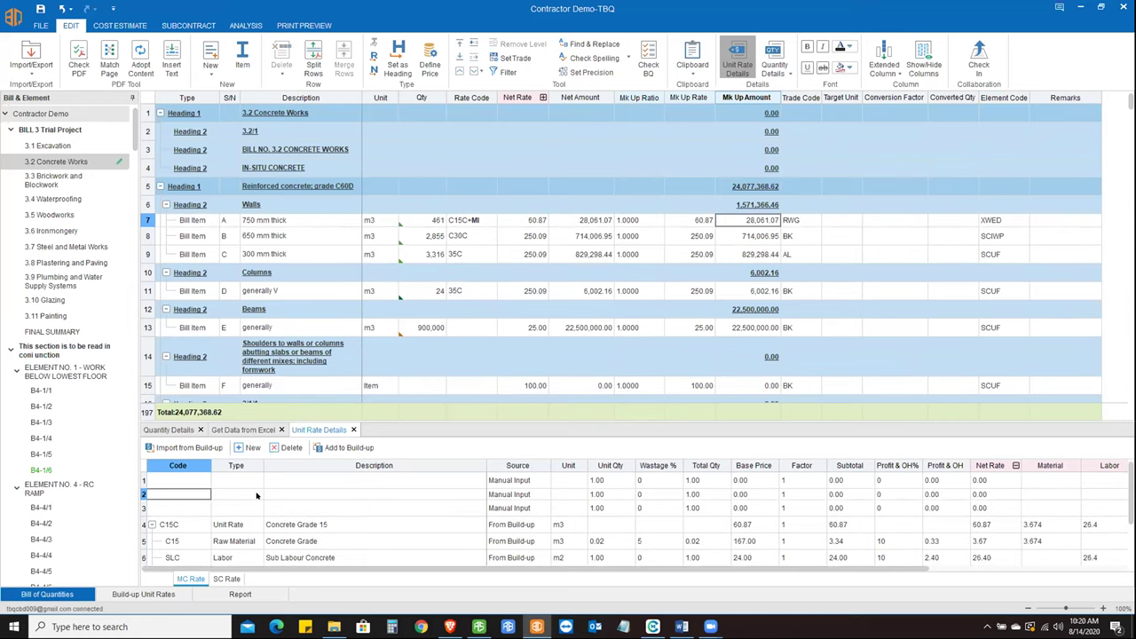
click(417, 481)
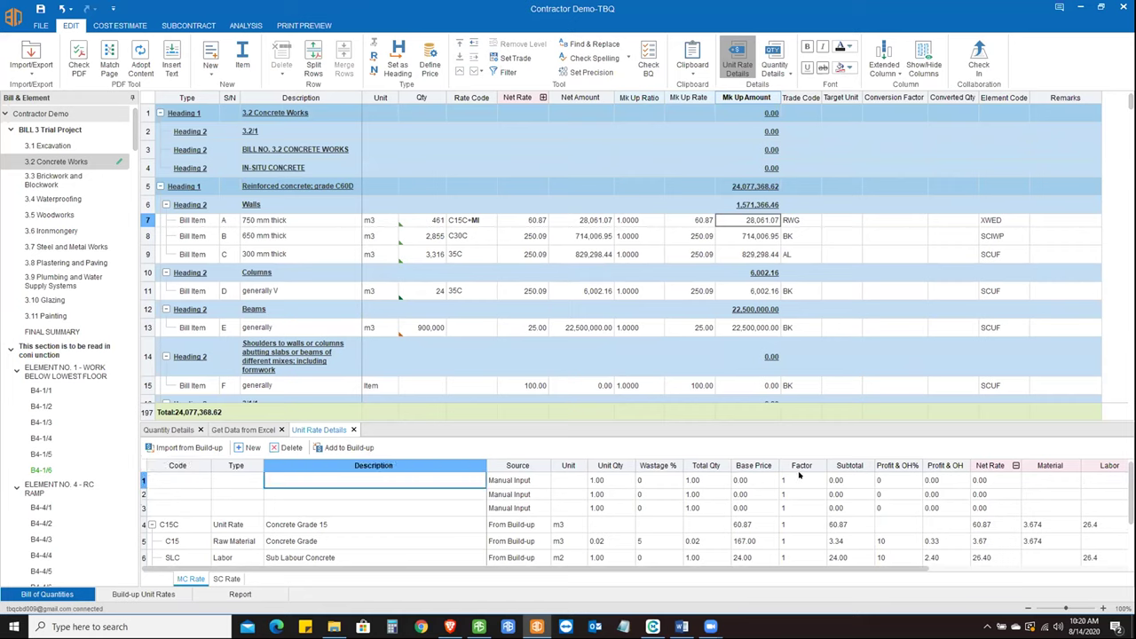
click(293, 494)
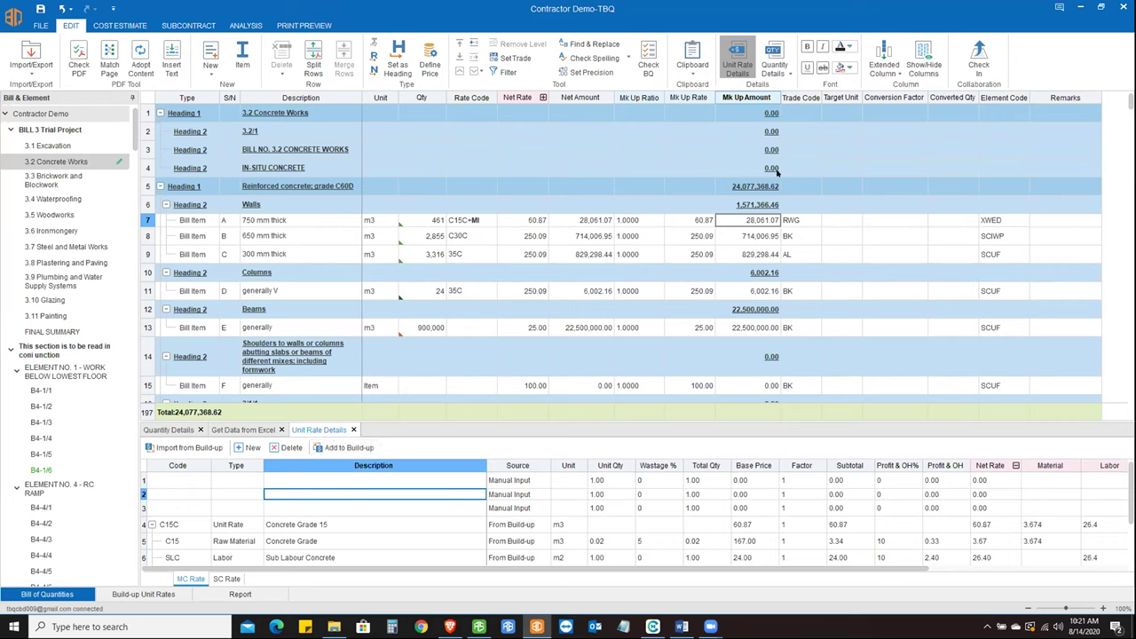
- View the trade code options for the 750 mm thick wall, leave them unpicked, and select the 650 mm thick wall's trade code
click(795, 220)
click(816, 220)
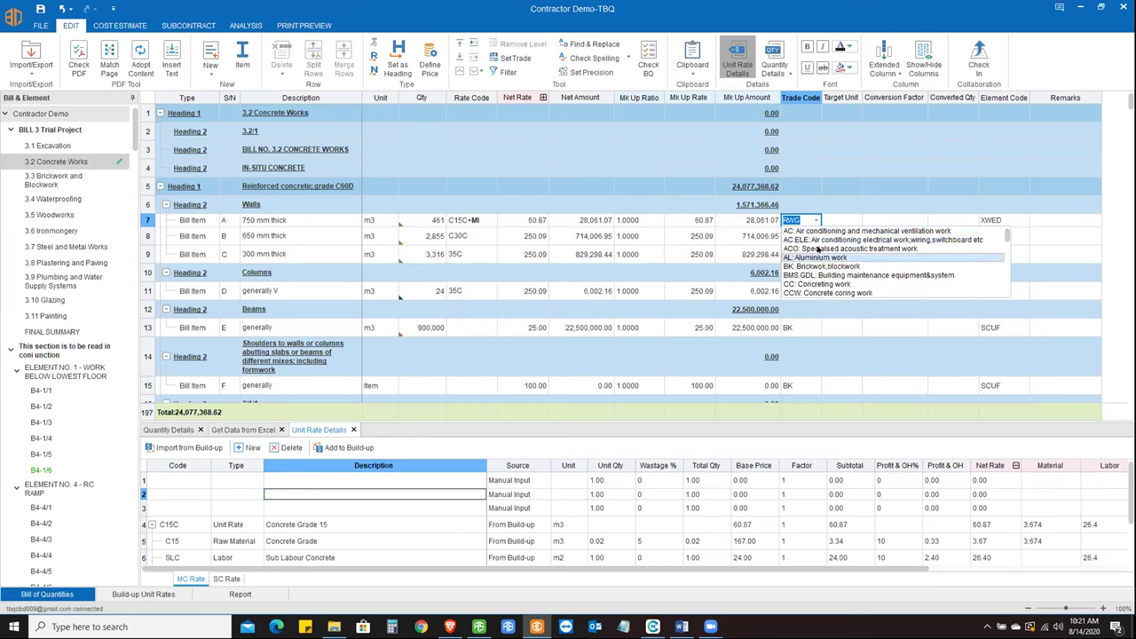
click(852, 206)
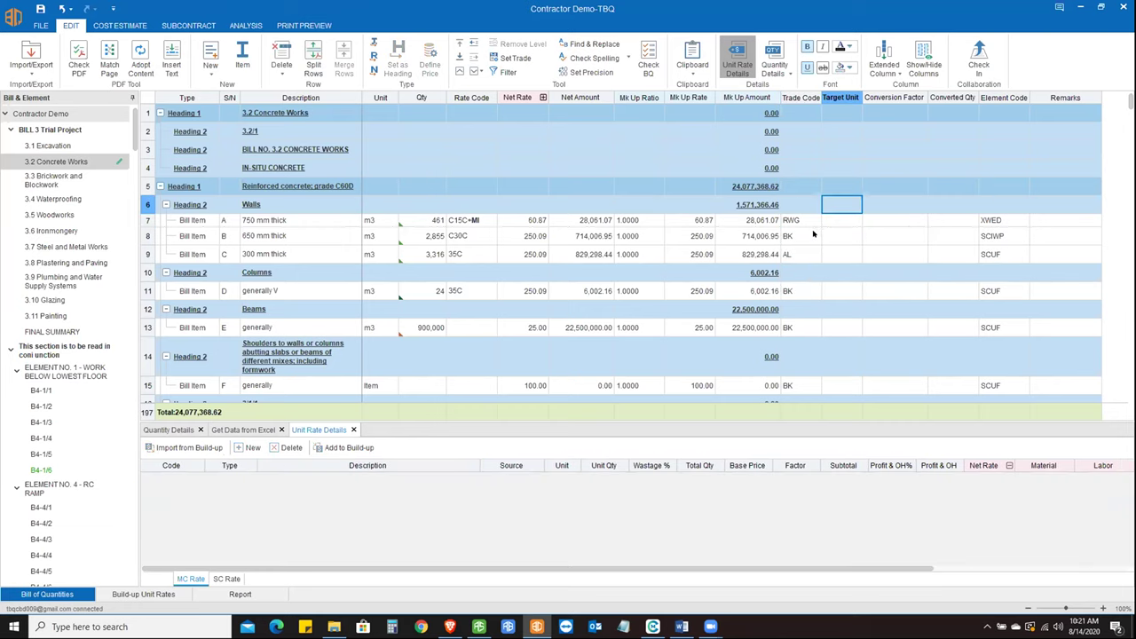
click(813, 234)
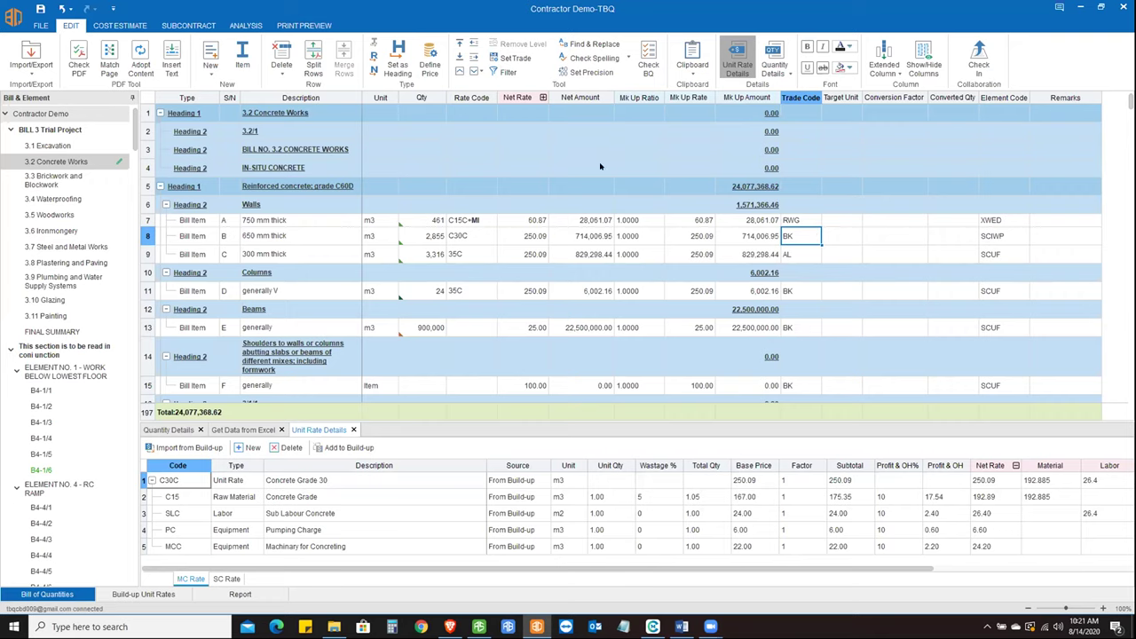
- Turn on bill filtering, browse the 750 mm thick wall's trade code options without choosing one, and turn filtering off
click(504, 72)
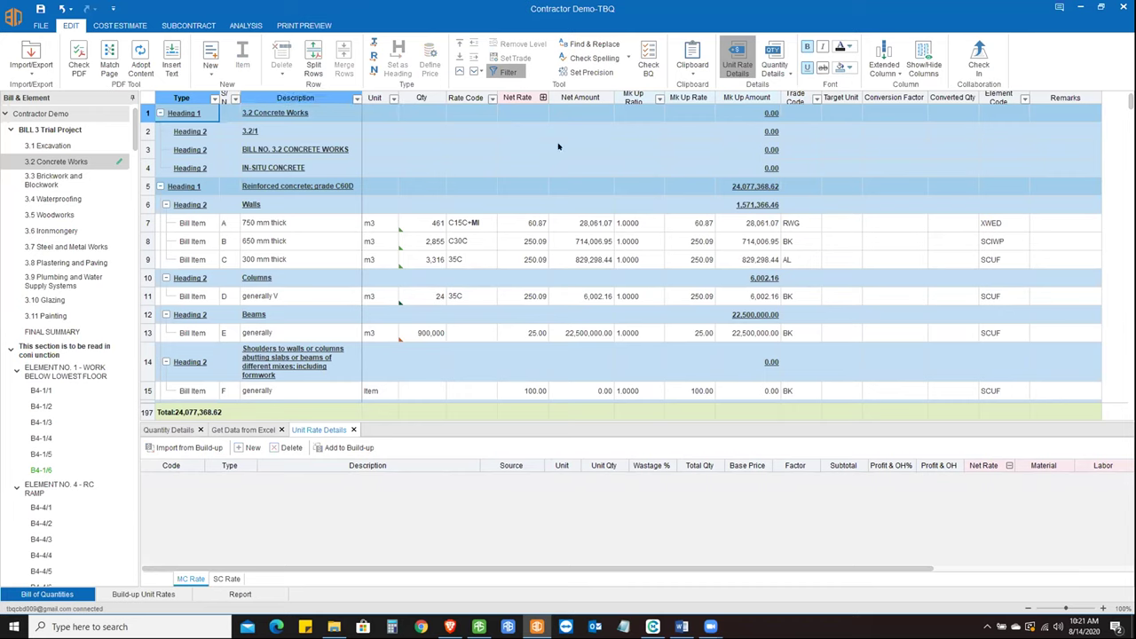
click(812, 222)
click(815, 223)
scroll(824, 278, down, 3)
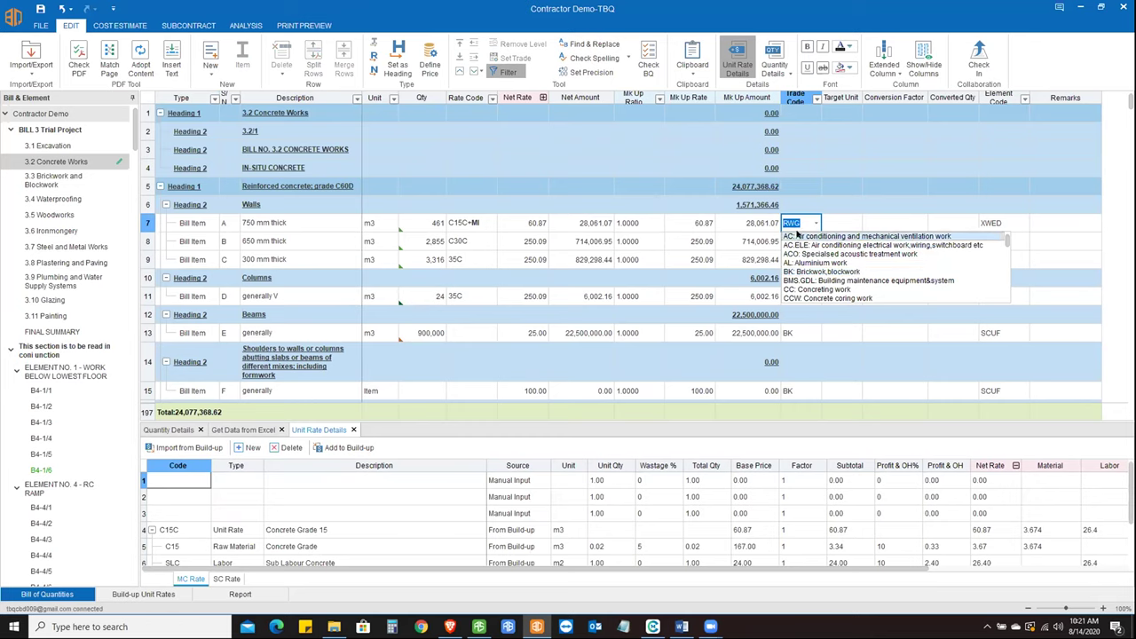
scroll(825, 270, down, 10)
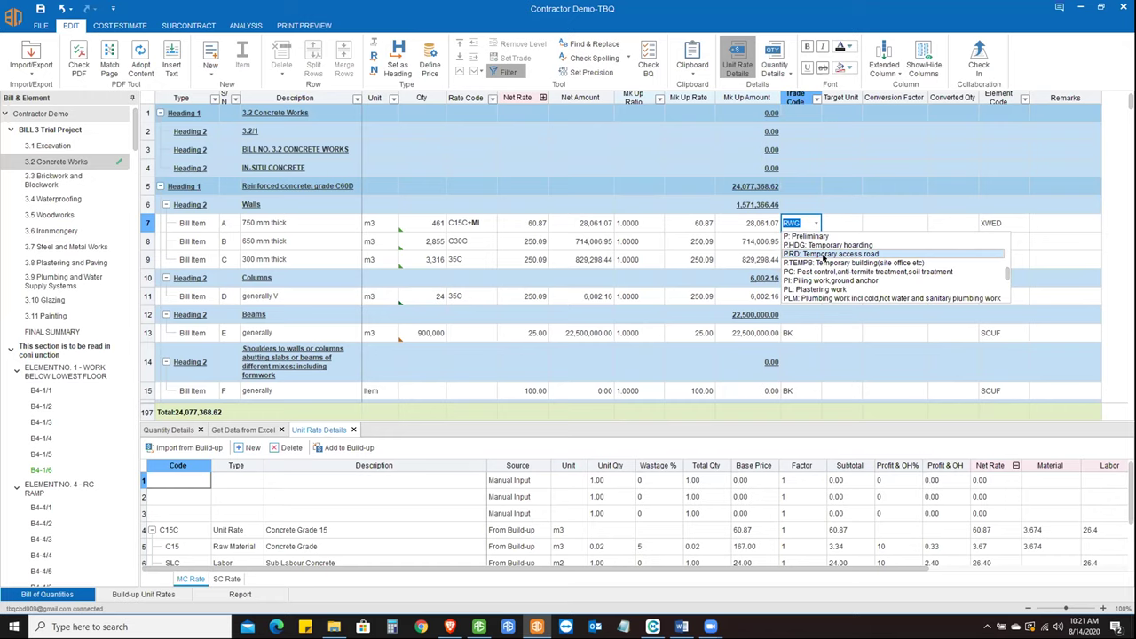
click(838, 223)
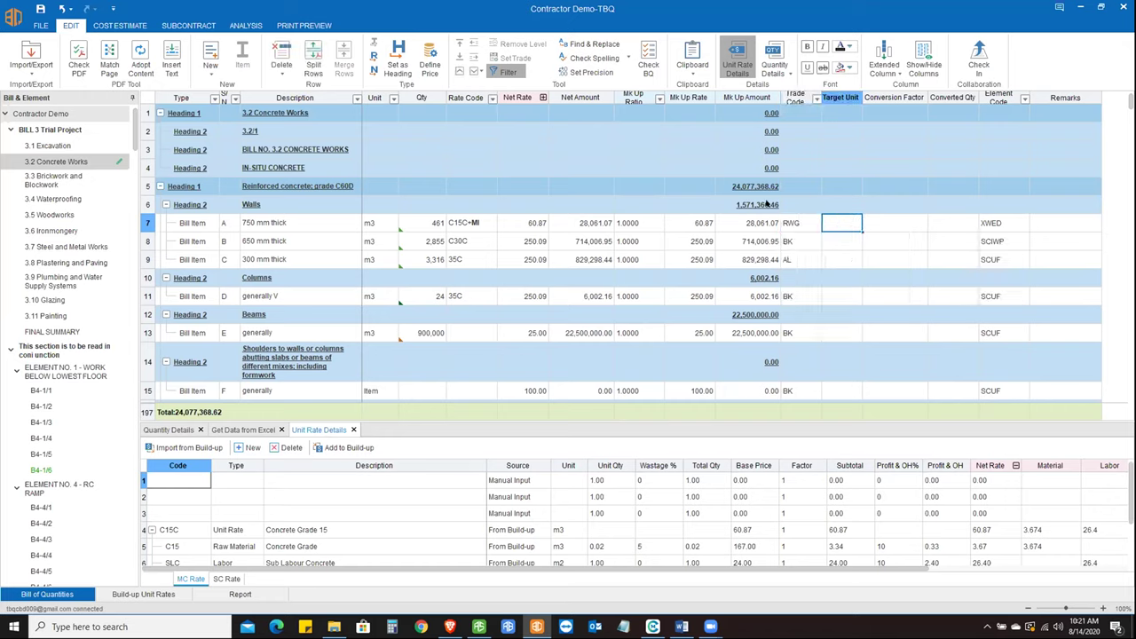
click(501, 73)
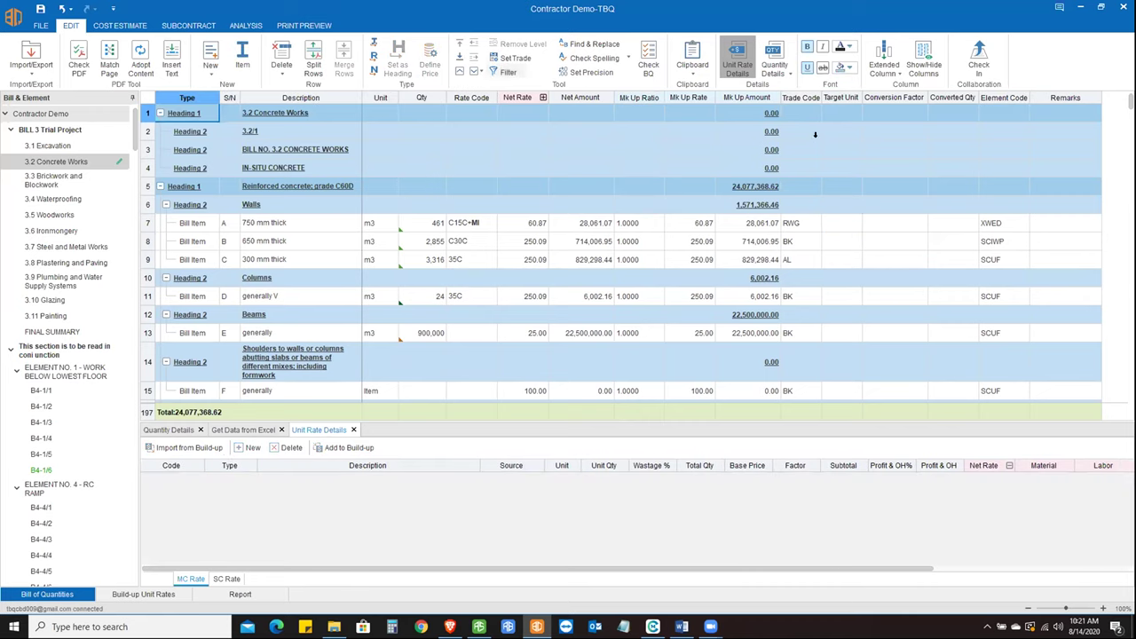
- Look through the element code choices for the 750 mm thick wall and the available extended column operations
click(1007, 224)
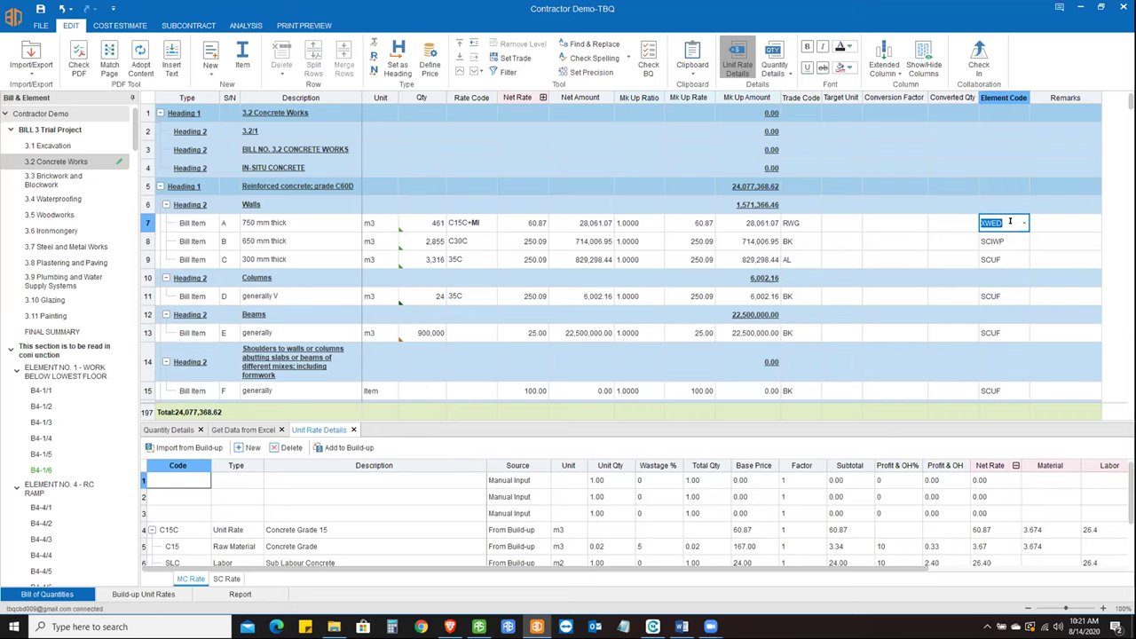
click(1025, 224)
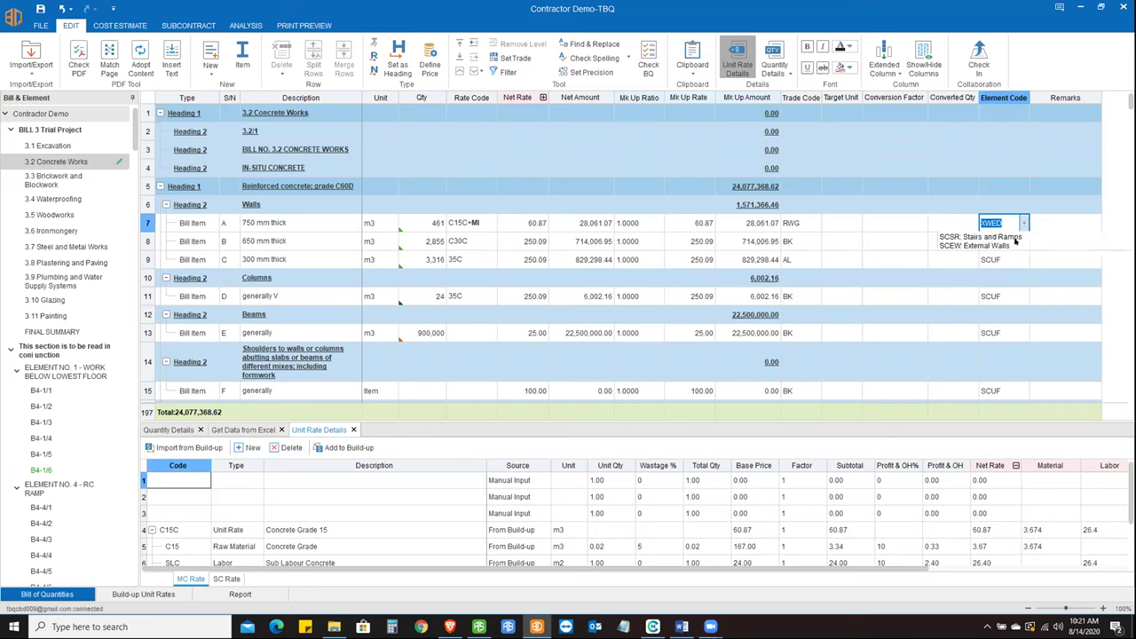
click(1069, 206)
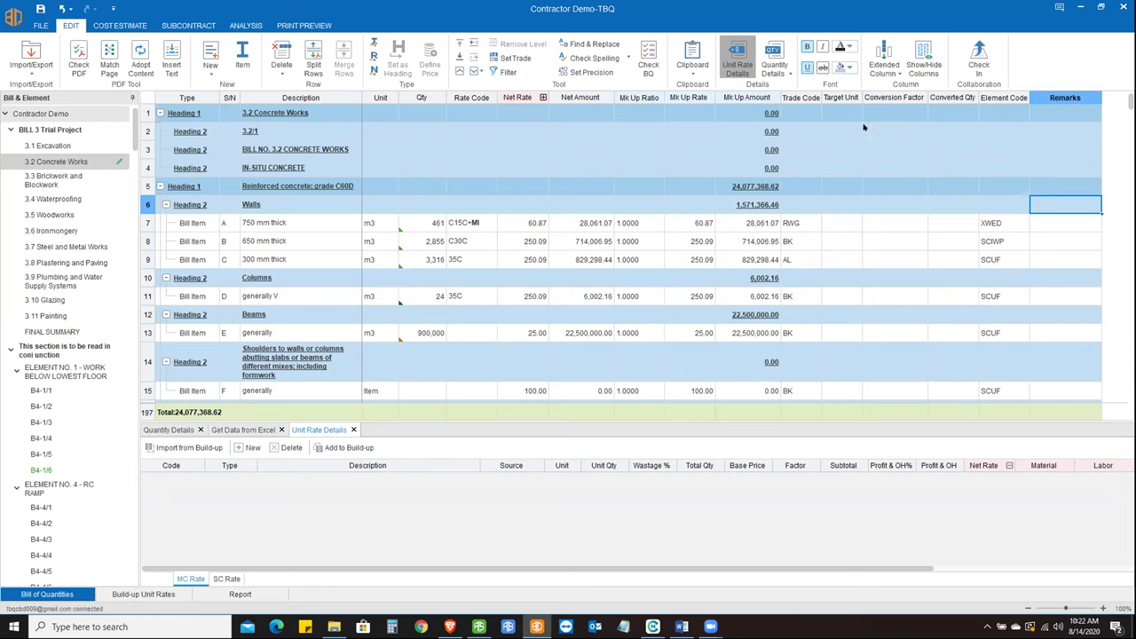
click(884, 64)
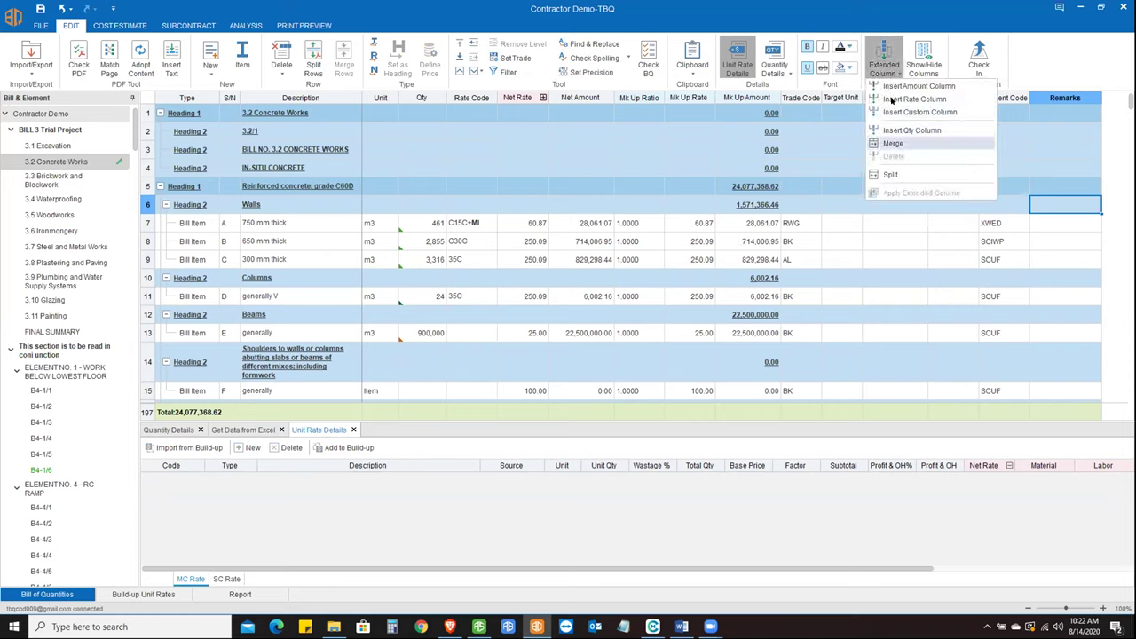
key(Escape)
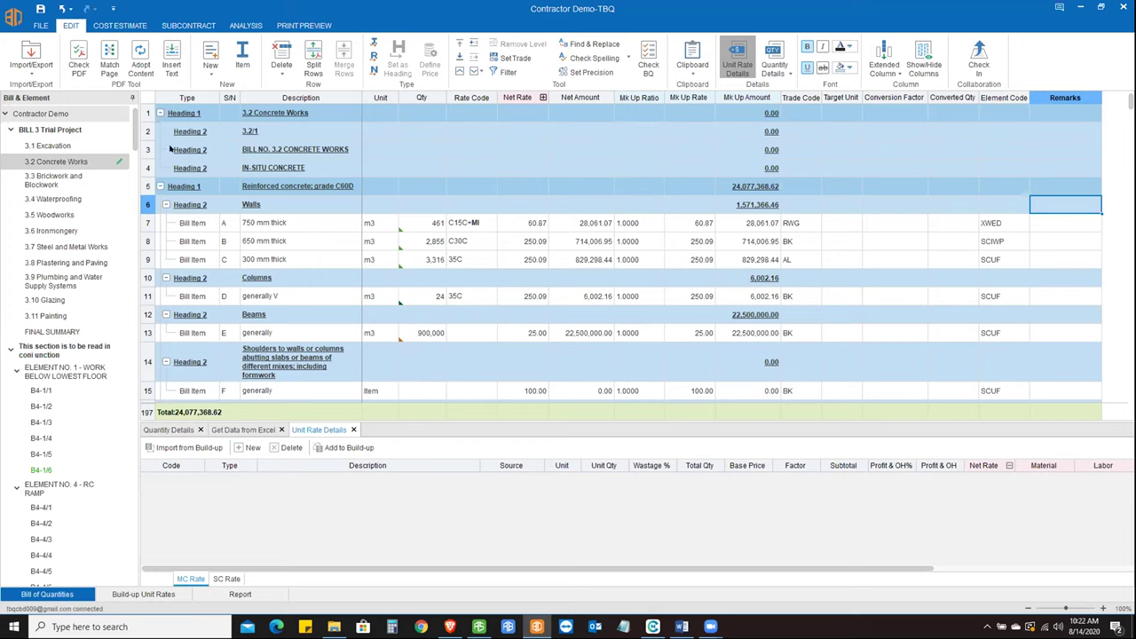
- Switch to Cubicost TAS and view the building model in 3D with all floors shown
click(237, 25)
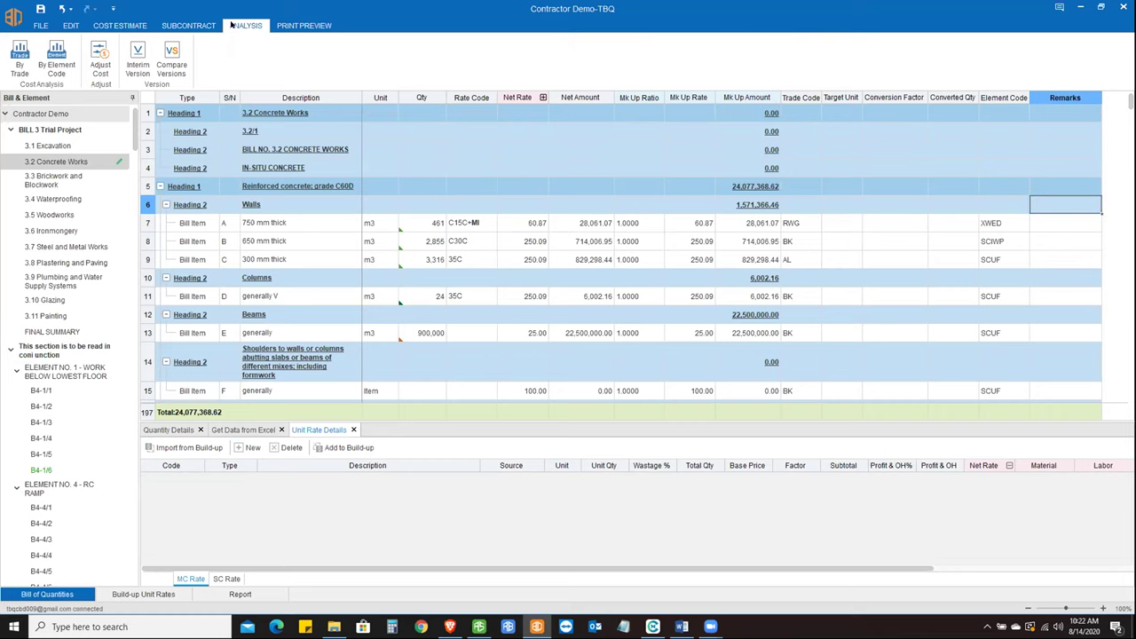
key(alt+Tab)
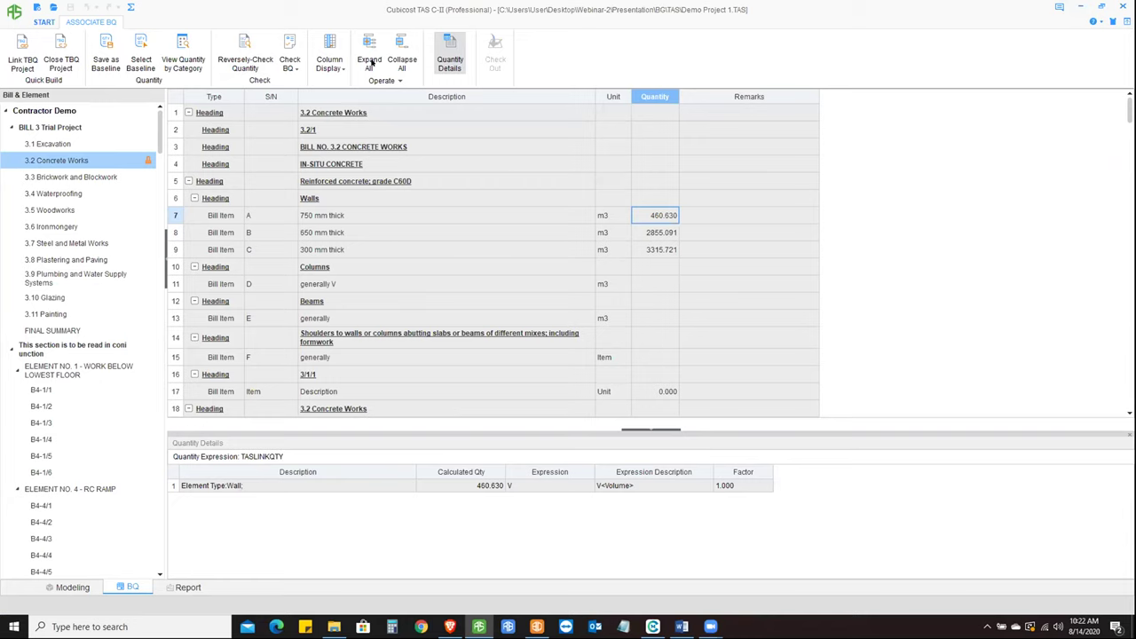
click(71, 588)
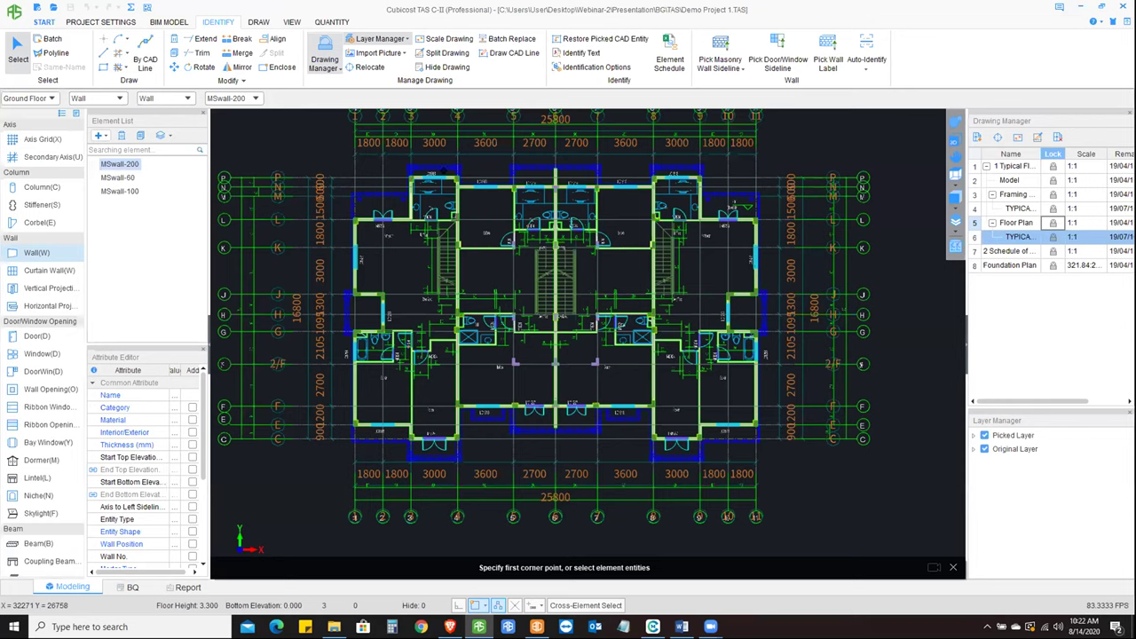
click(959, 227)
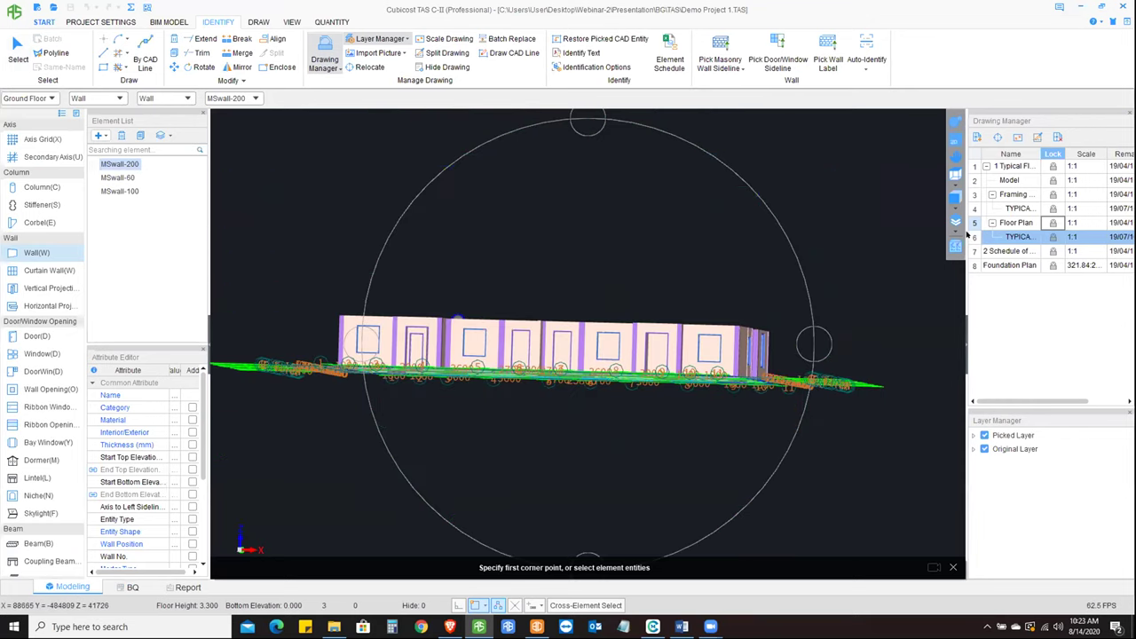
click(956, 223)
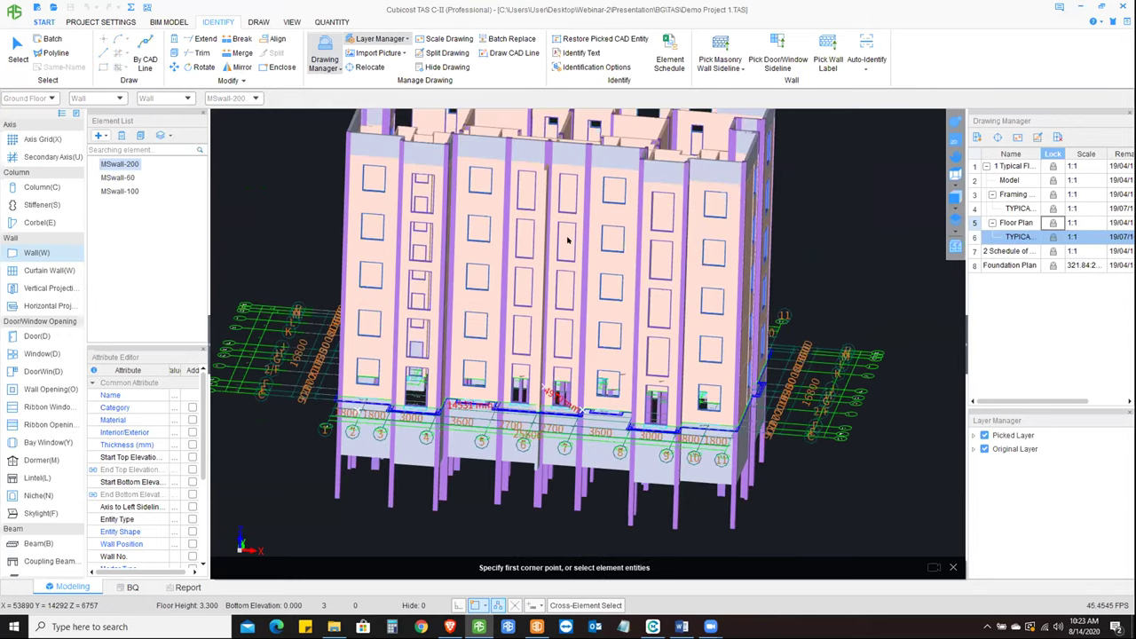
- Set the entity display to show all elements in the 3D building model and examine it
key(Escape)
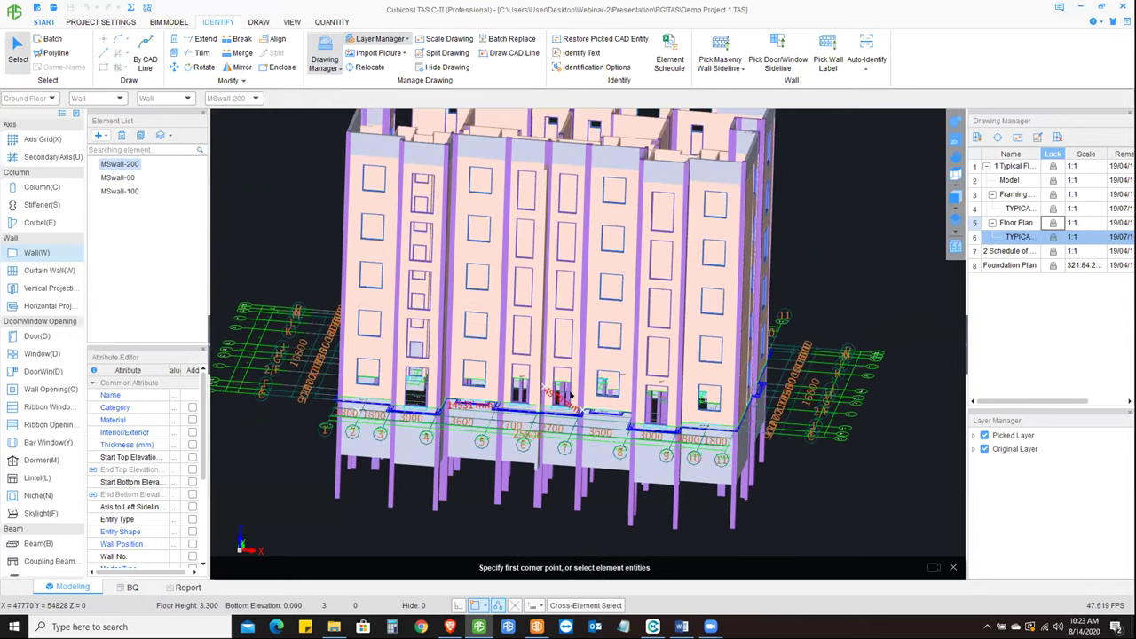
key(F12)
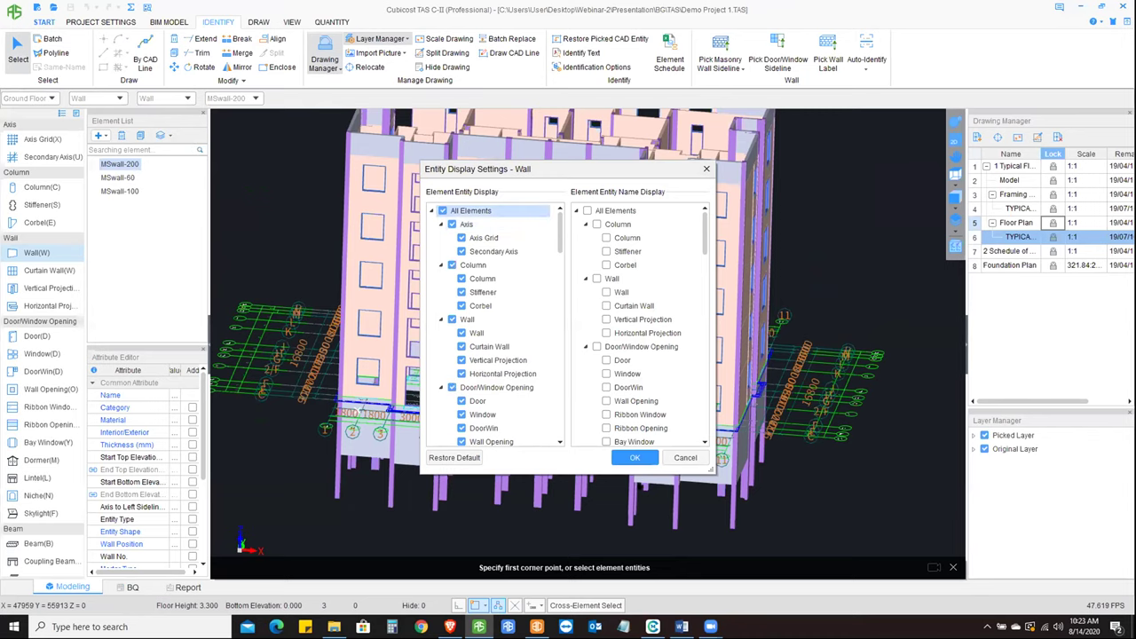
key(Return)
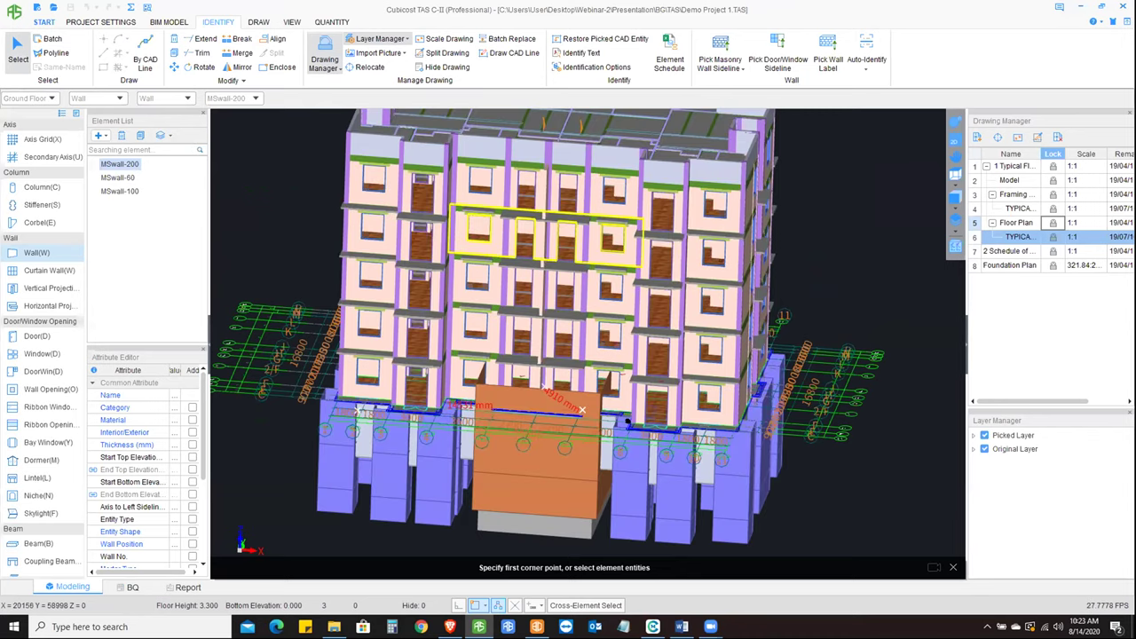
scroll(612, 364, up, 5)
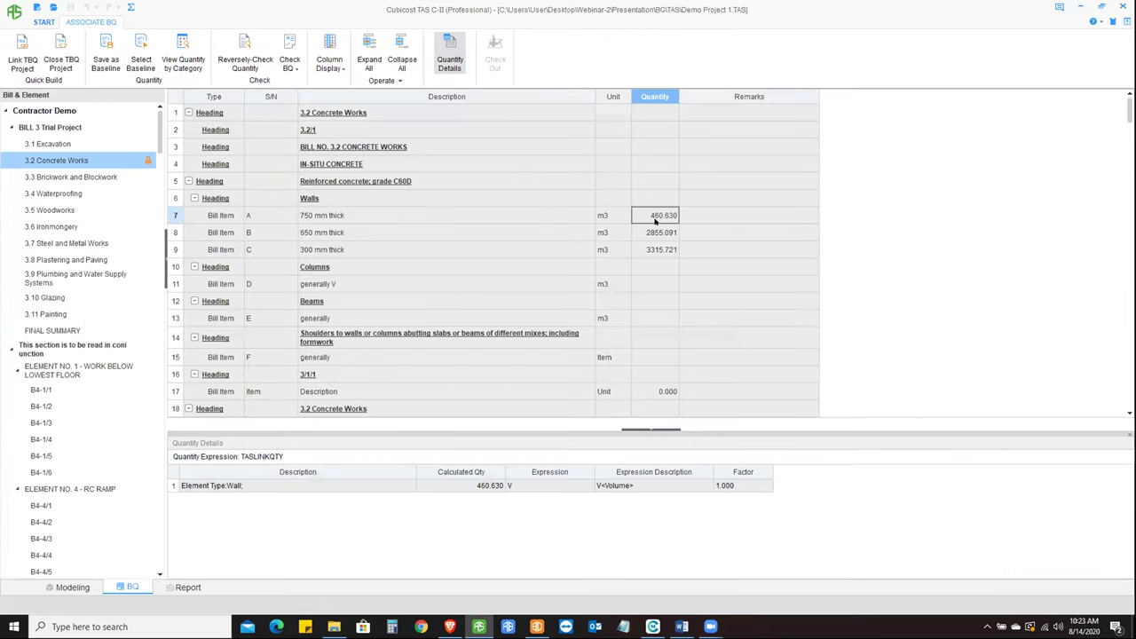
- Check the 750 mm thick wall's linked quantity in the bill and switch back to the Contractor Demo project in TBQ
click(670, 217)
key(alt+Tab)
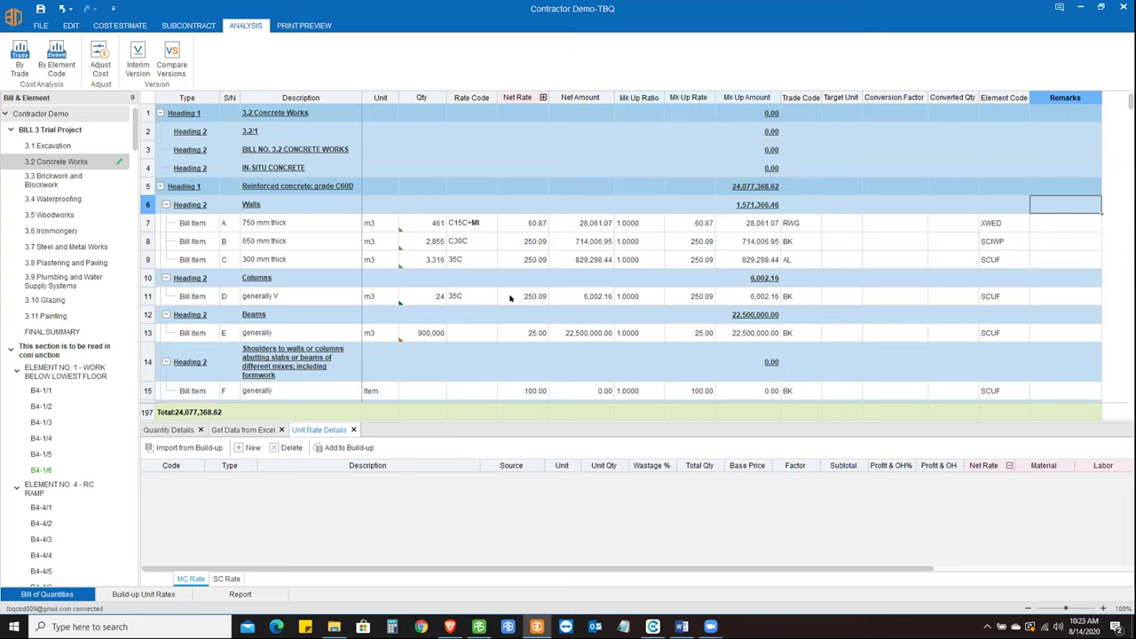
- Open the cost analysis by trade and review the Aluminium work trade's total quantity, mark-up amount and unit
click(53, 62)
click(19, 58)
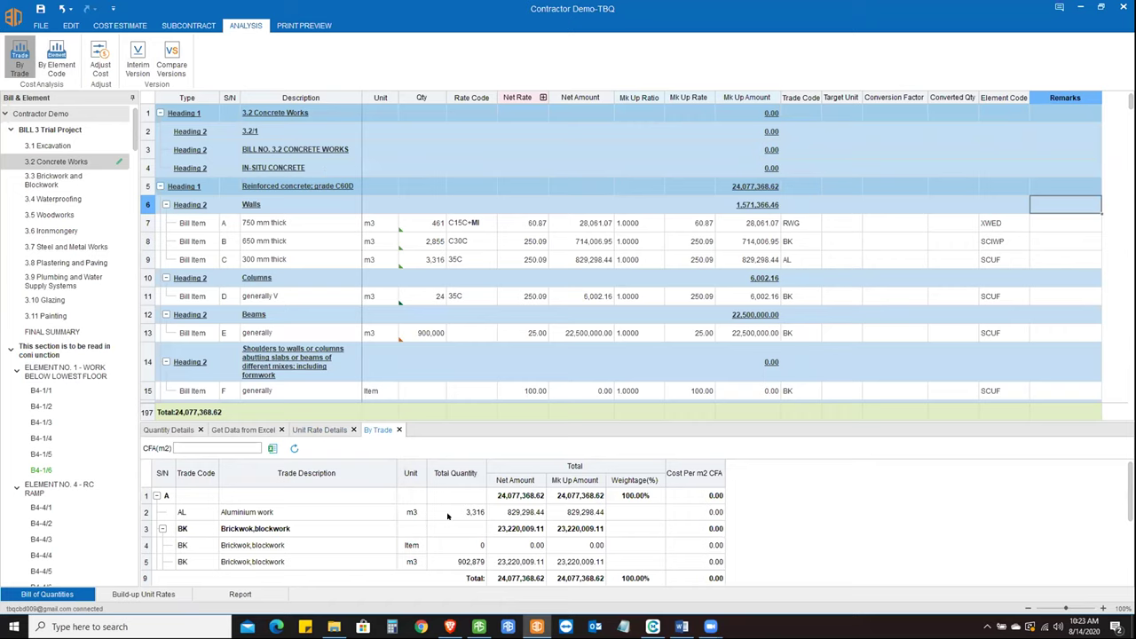
click(473, 513)
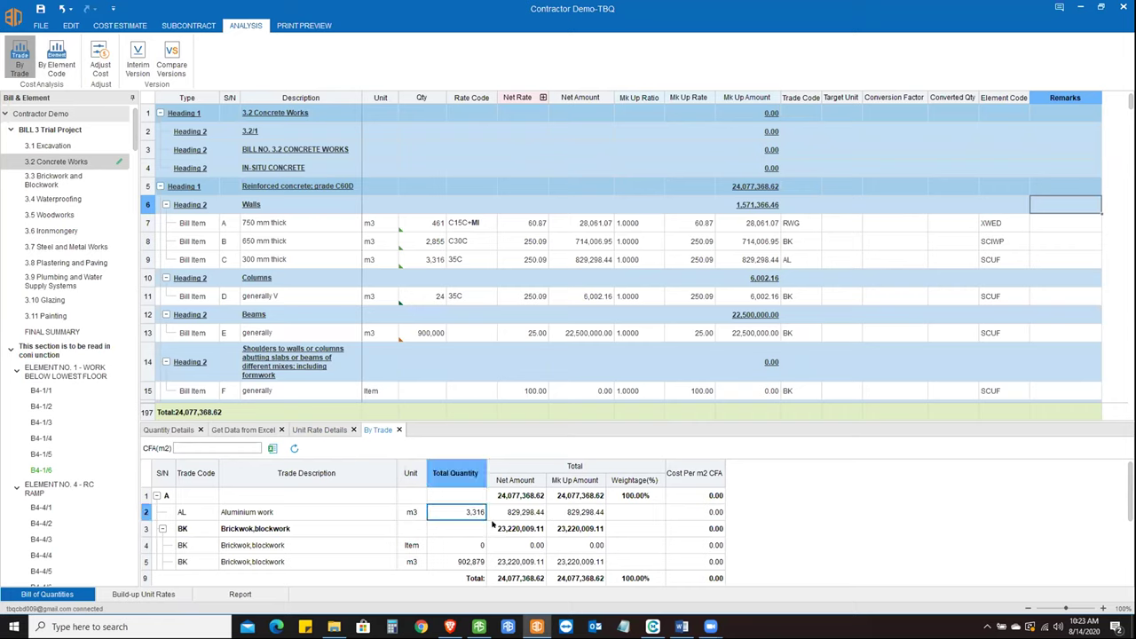
click(577, 513)
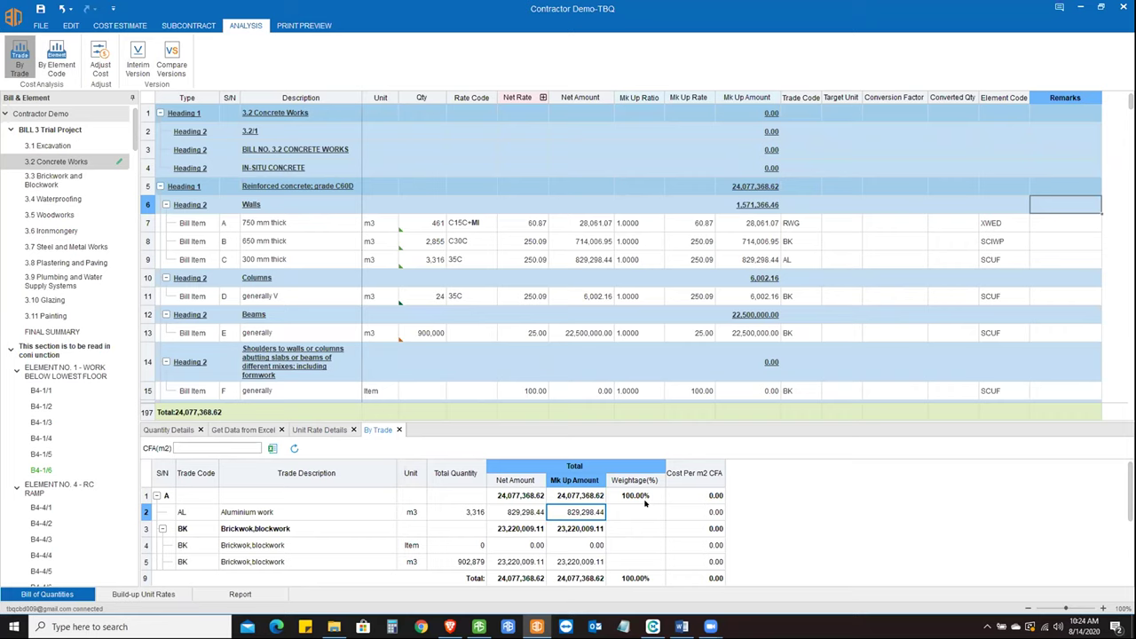
click(416, 513)
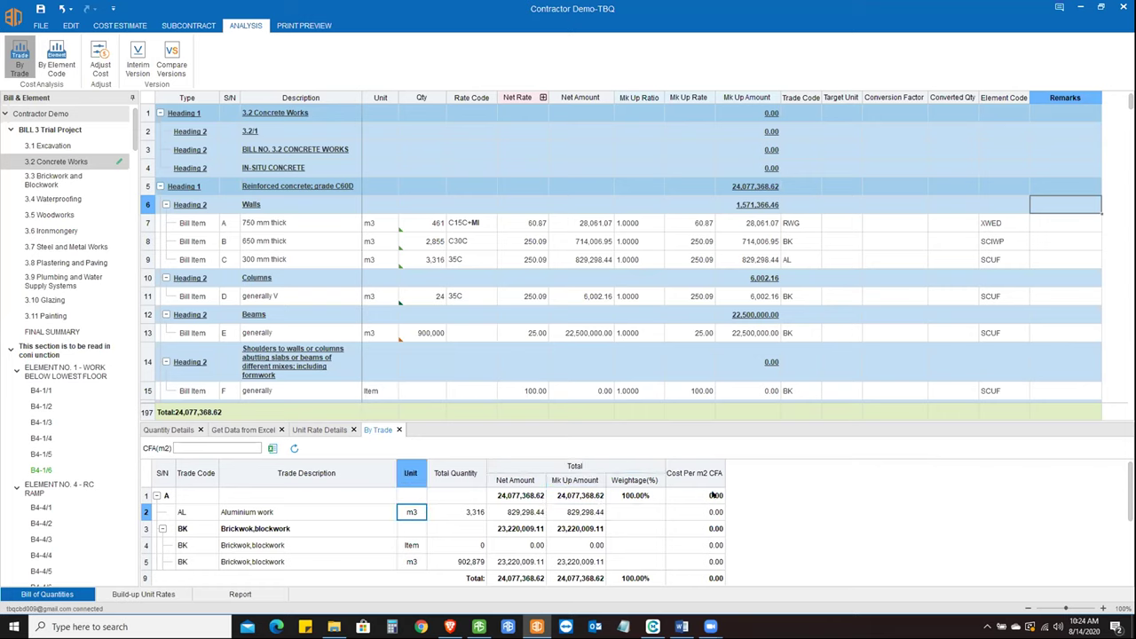
- Set the CFA to 100 m2 in the trade analysis and review the cost per m2 CFA of the trades
click(225, 449)
text(100)
key(Return)
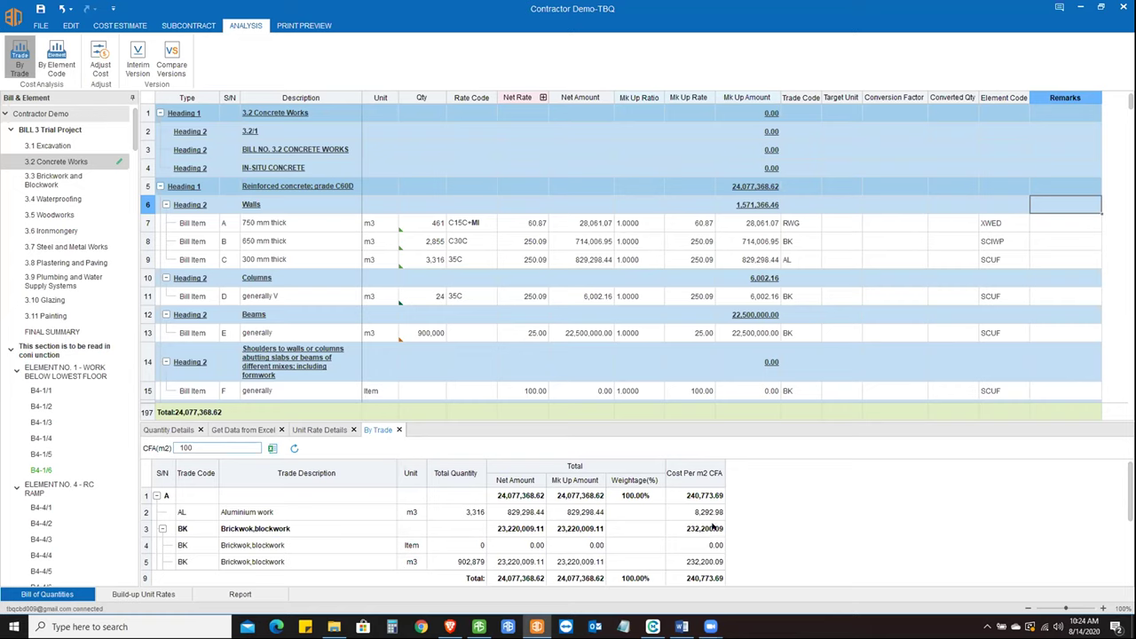
scroll(703, 516, down, 2)
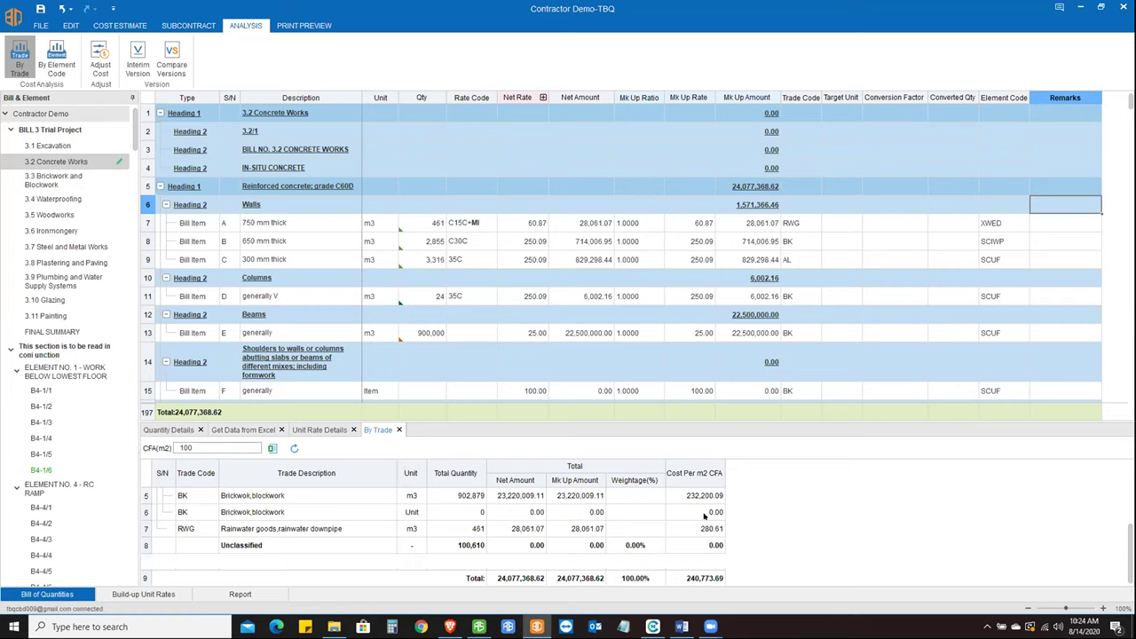
- Refresh the trade analysis, and open the cost analysis by element code to review the total cost of each element
scroll(704, 516, up, 2)
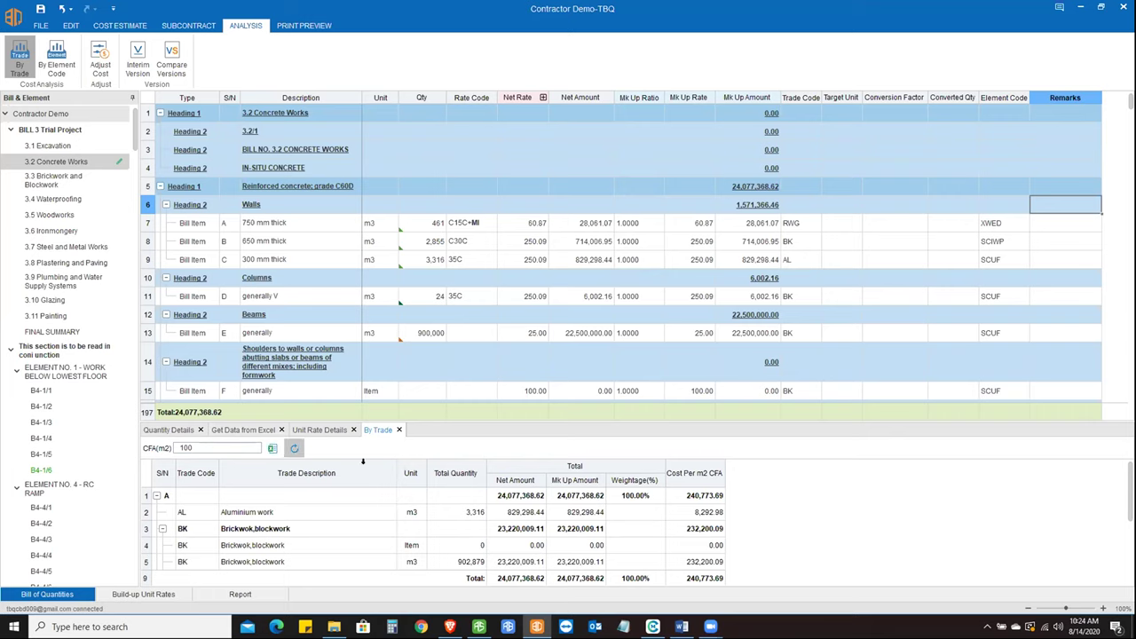
click(295, 449)
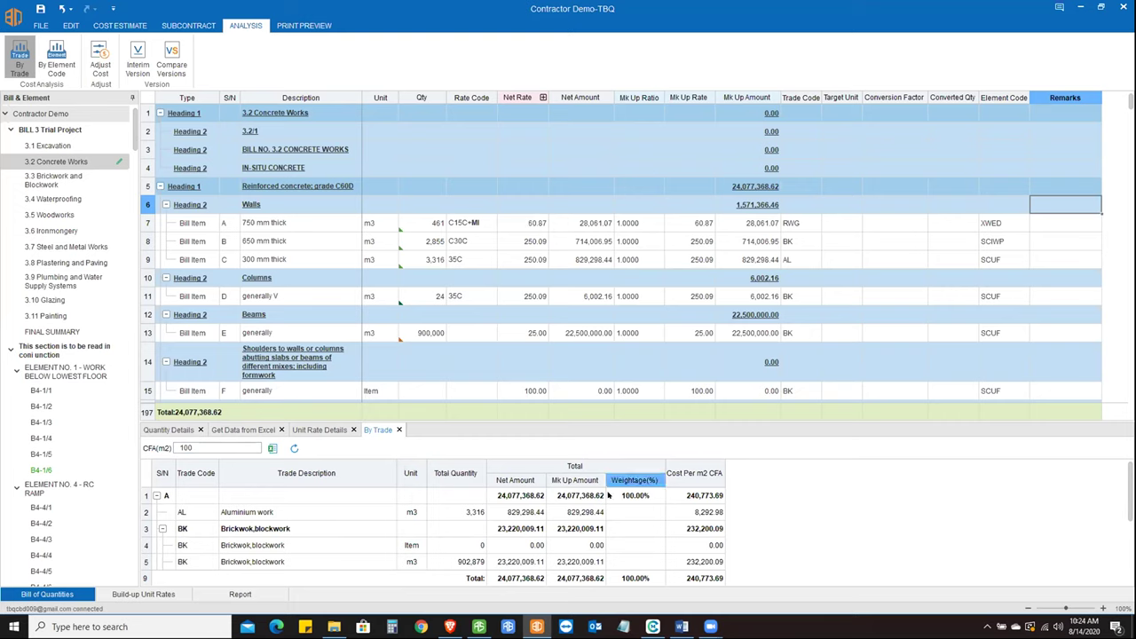
click(56, 58)
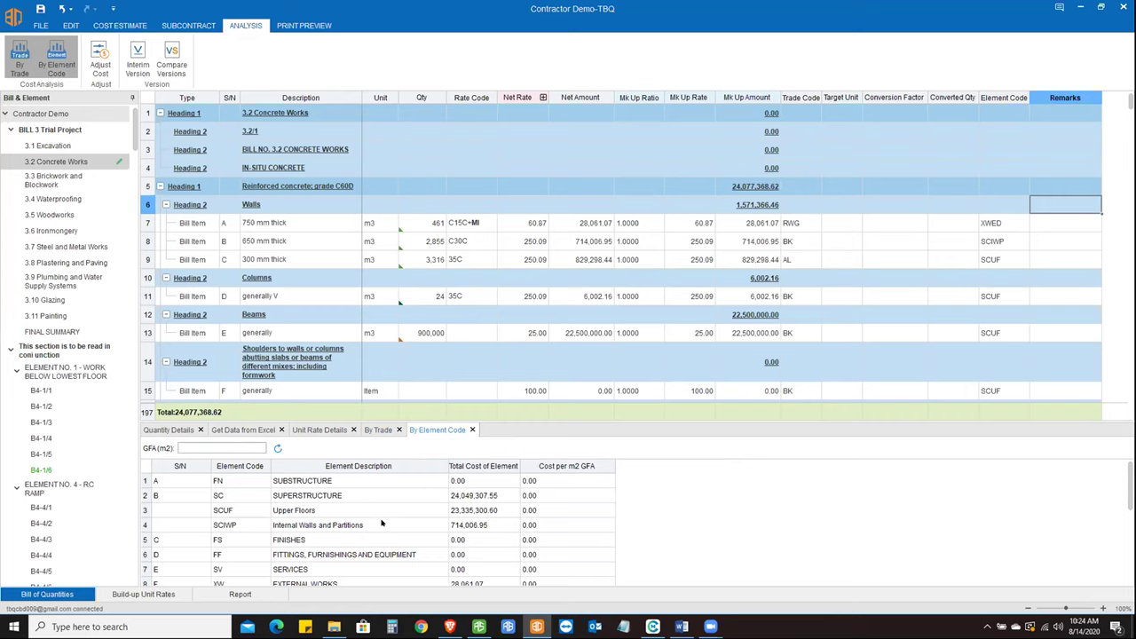
drag(315, 480, 316, 527)
scroll(316, 526, down, 5)
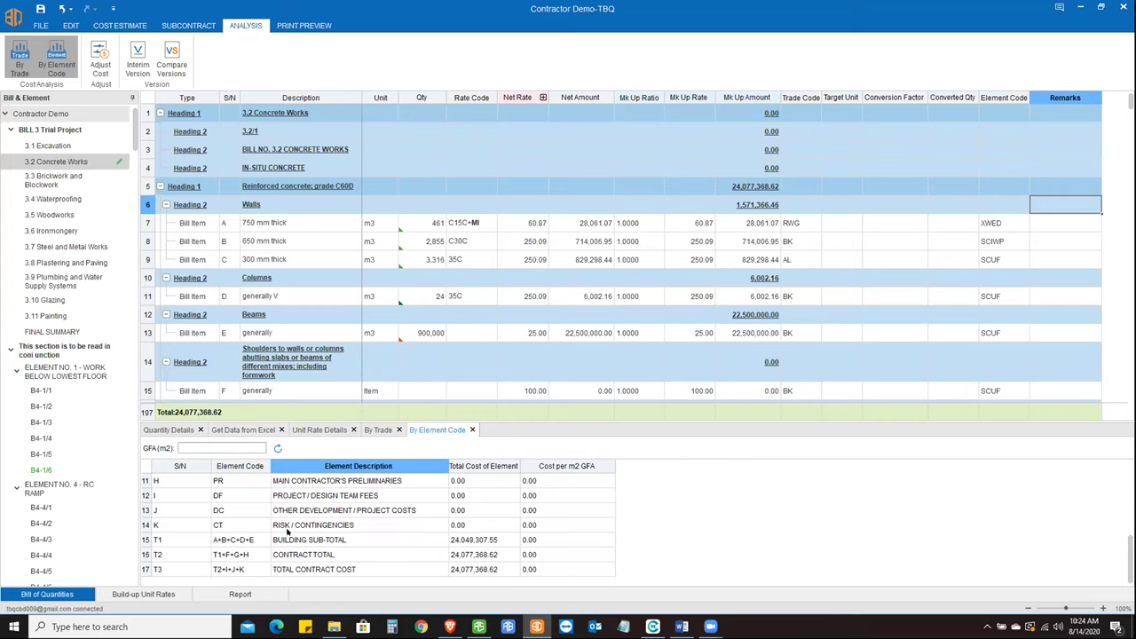
scroll(524, 517, up, 5)
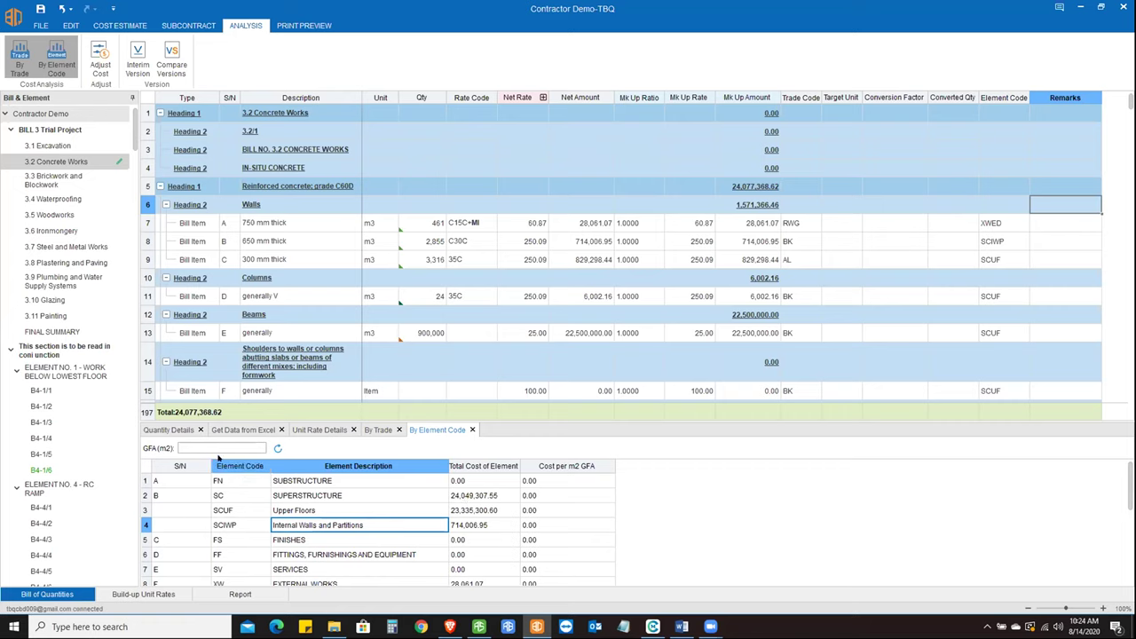
- Set the GFA to 100 m2 in the element code analysis to calculate the cost per m2 GFA
click(214, 446)
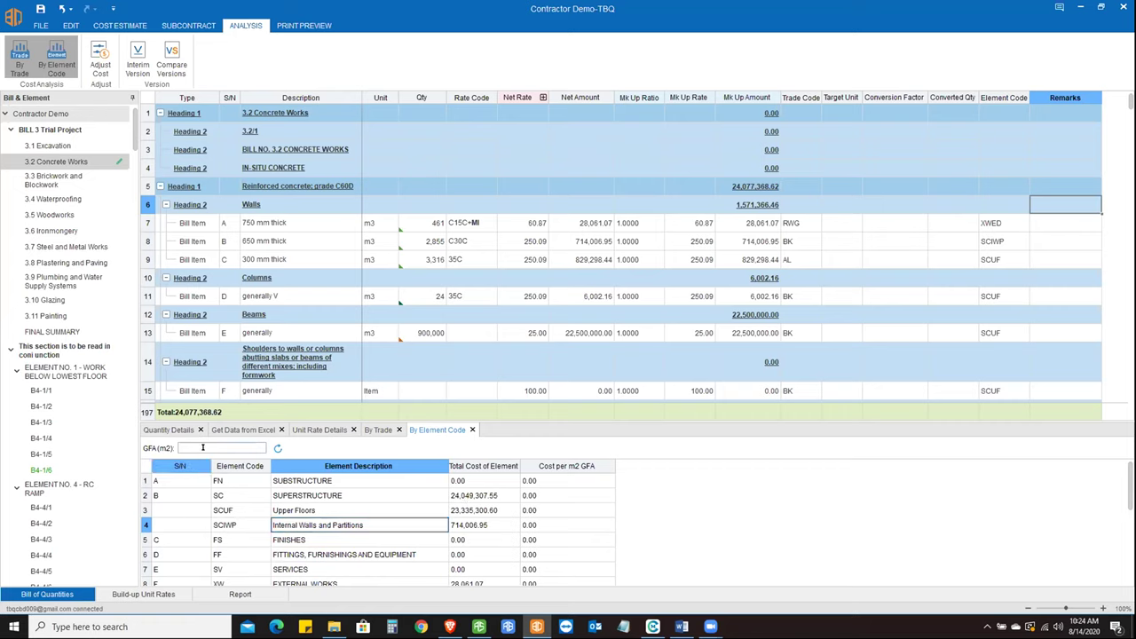
text(100)
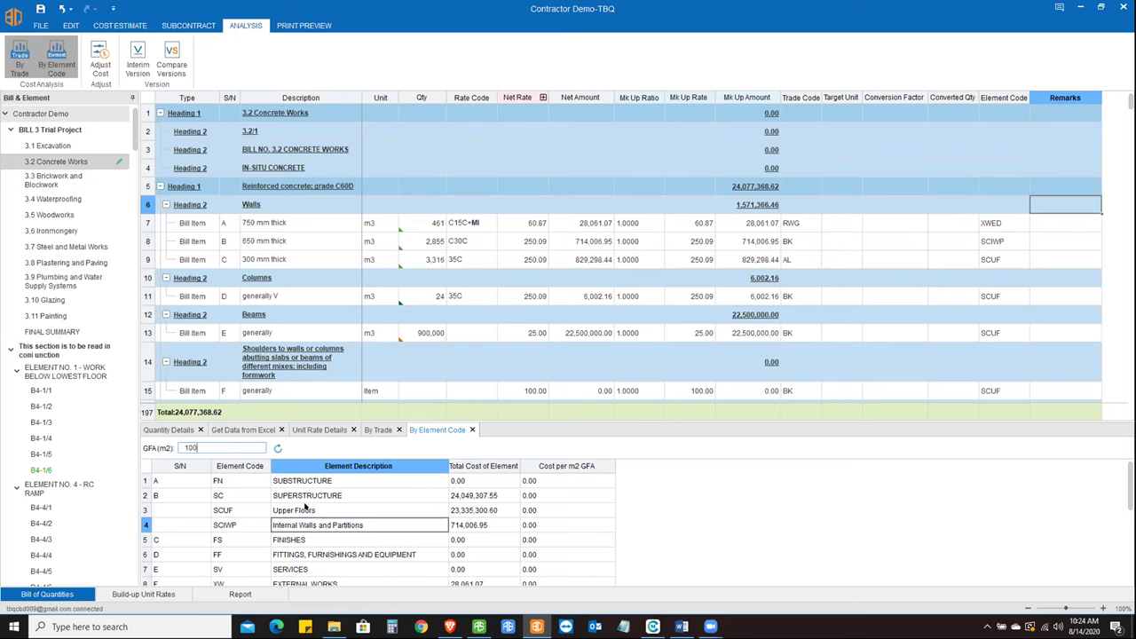
key(Return)
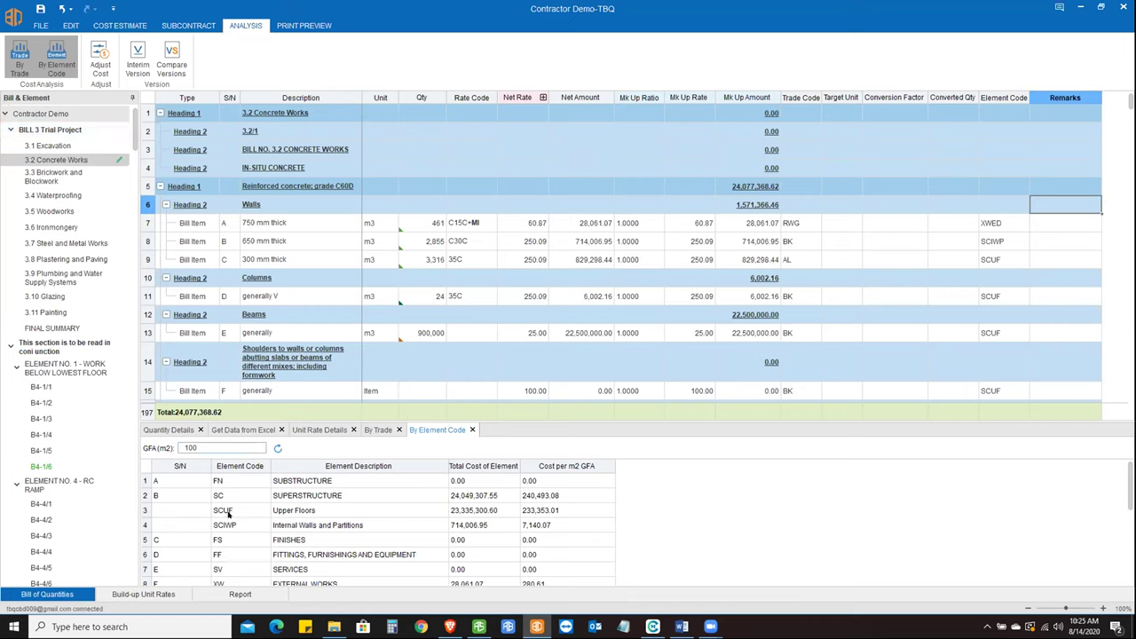
- Examine the Adj Ratio and Mk Up Ratio options of the cost adjustment without applying any
click(90, 54)
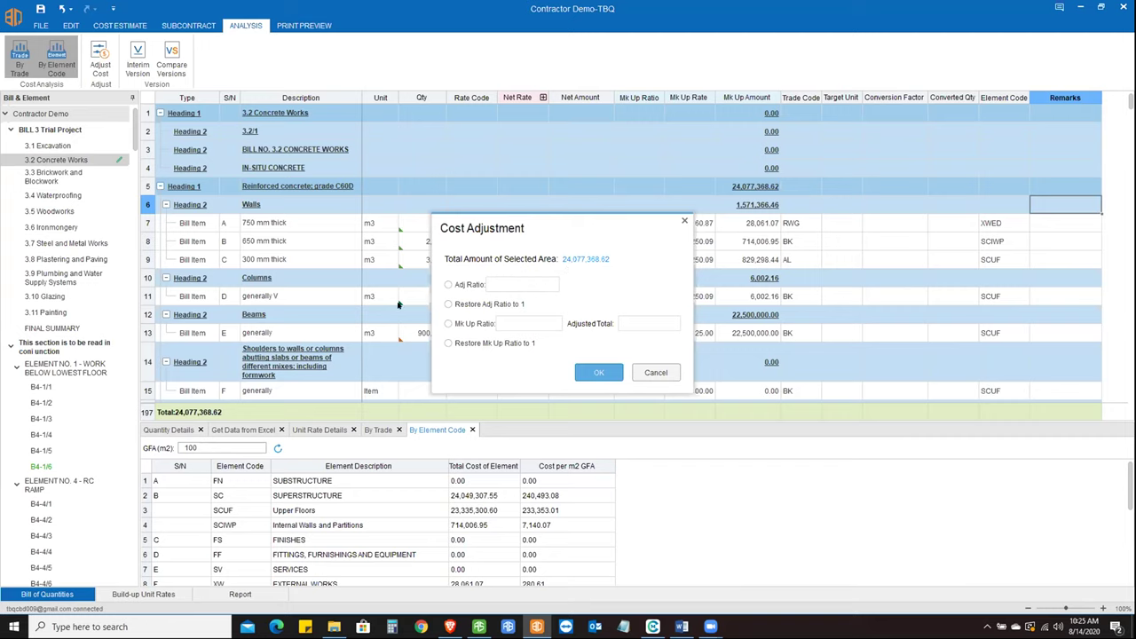
click(449, 285)
click(452, 323)
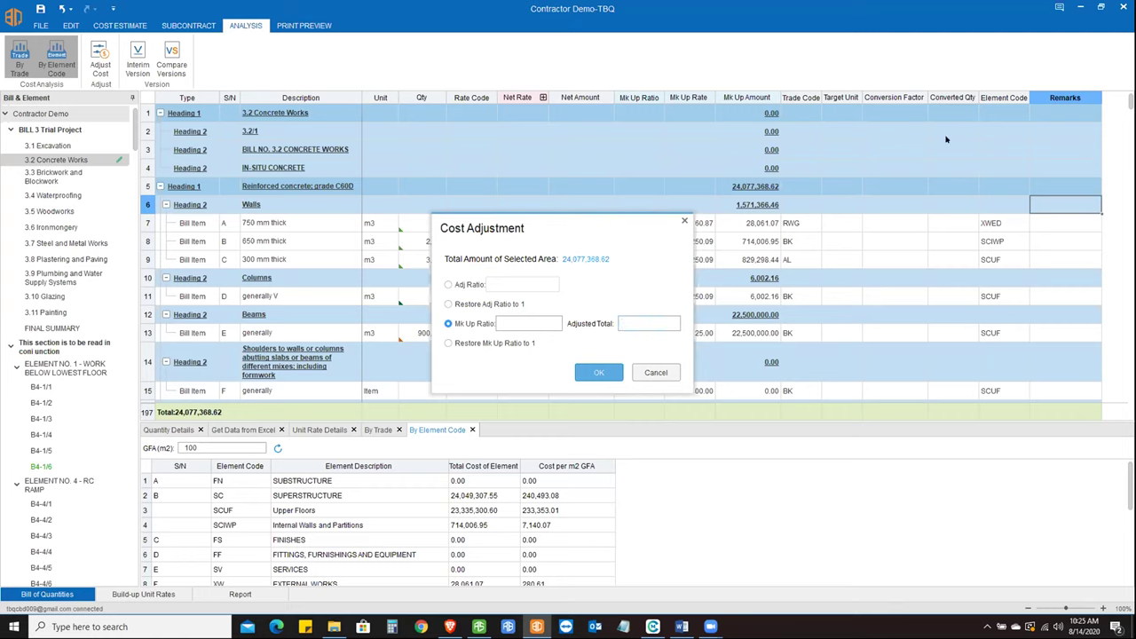
click(699, 99)
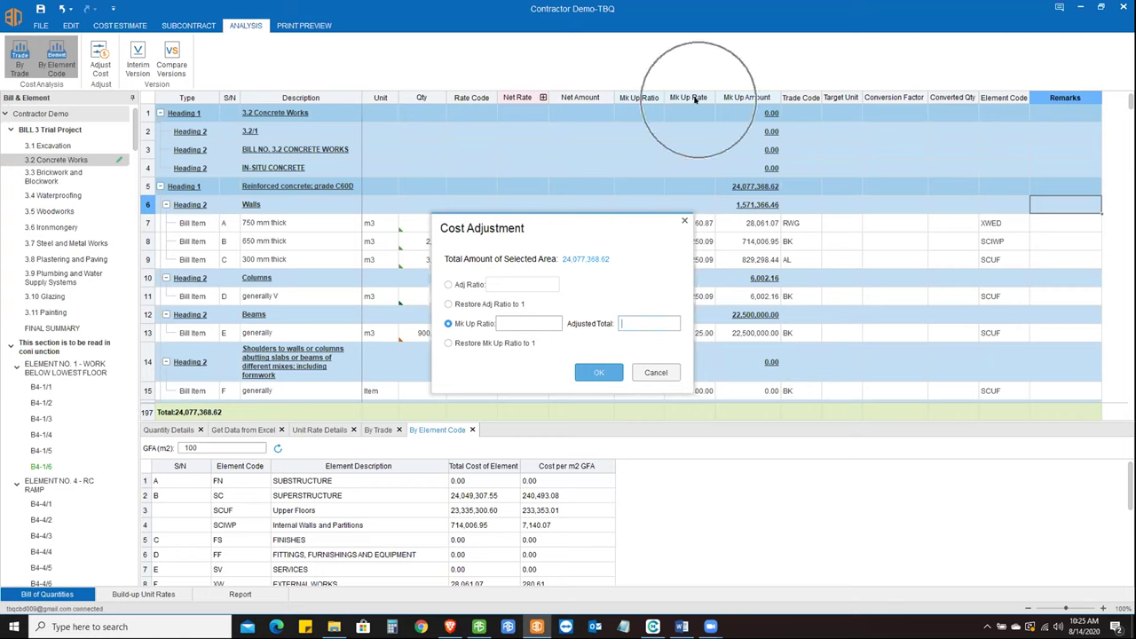
click(657, 373)
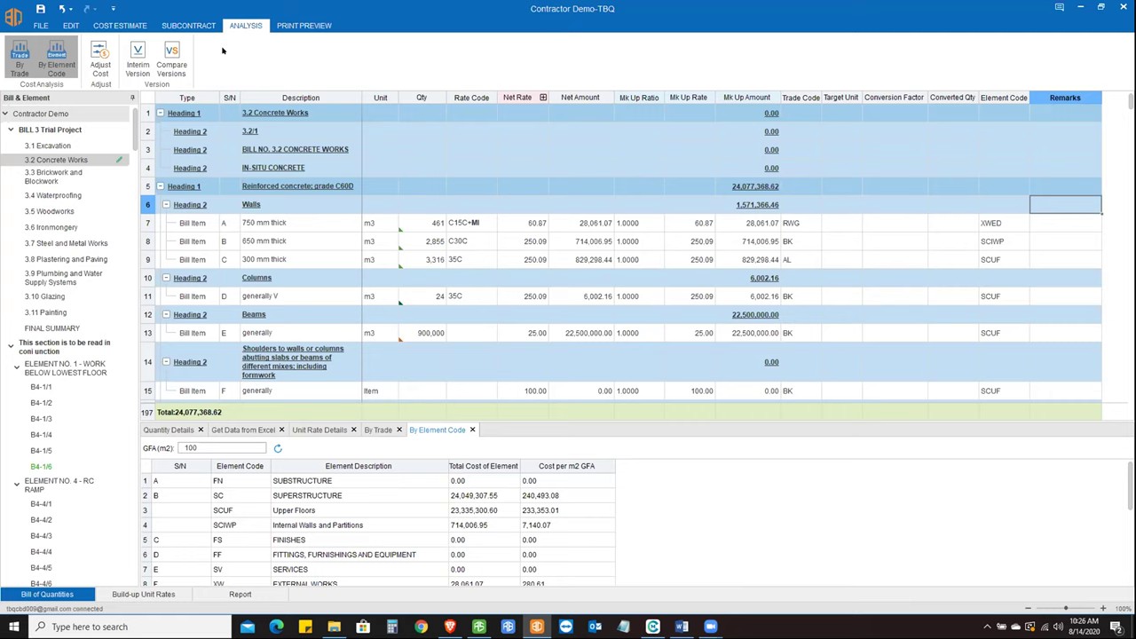
- Create an interim version named Version 4, saving the current project
click(135, 70)
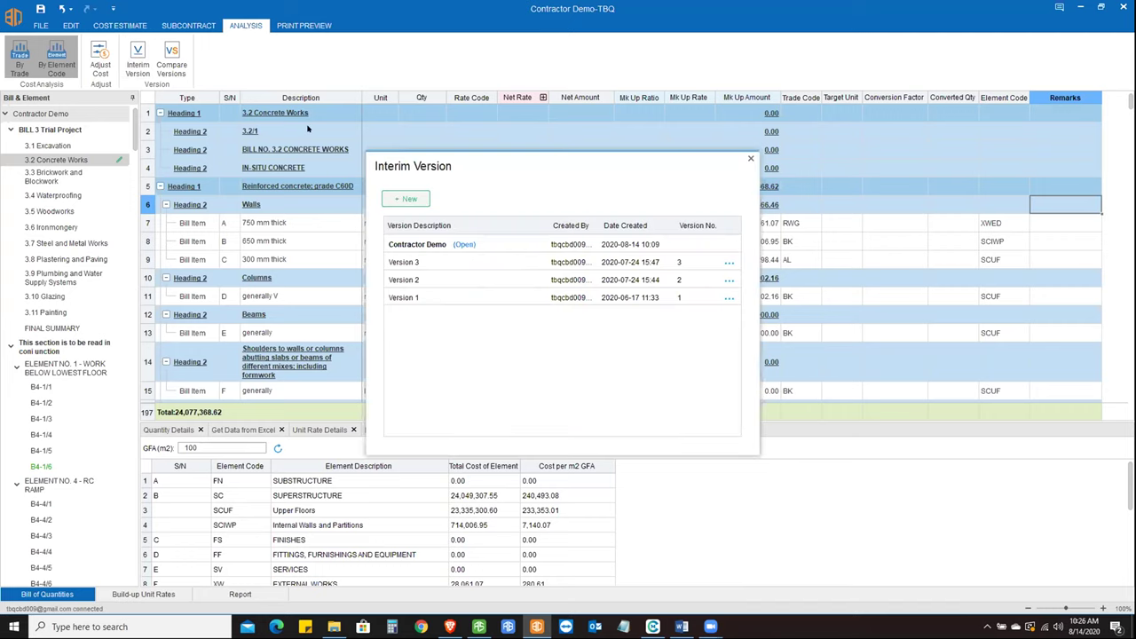
click(417, 202)
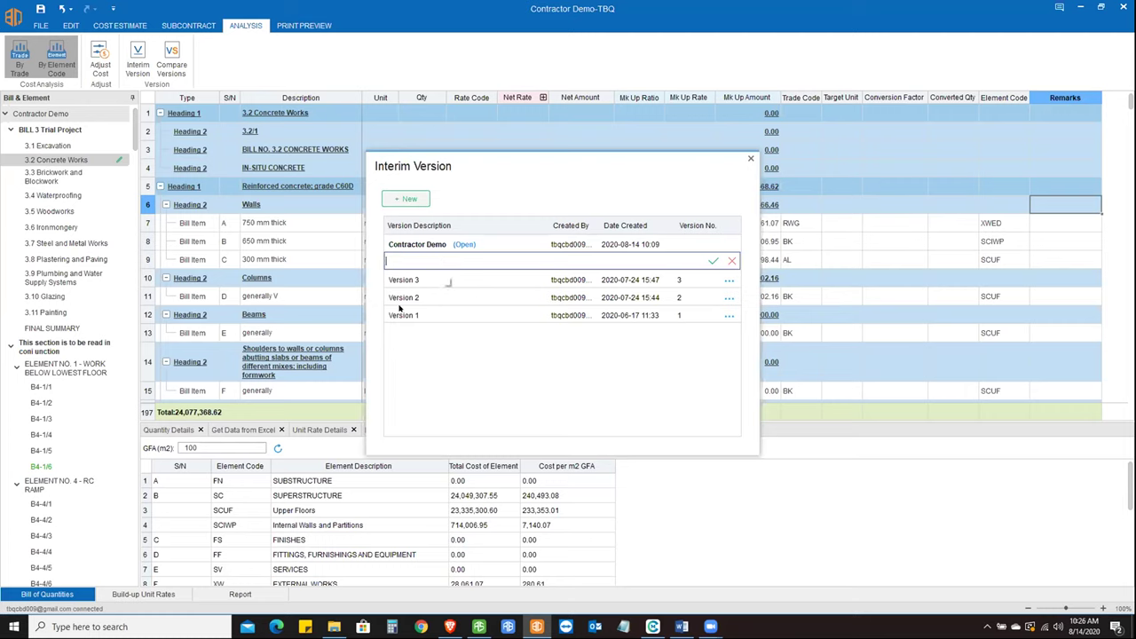
text(Version 4)
click(714, 260)
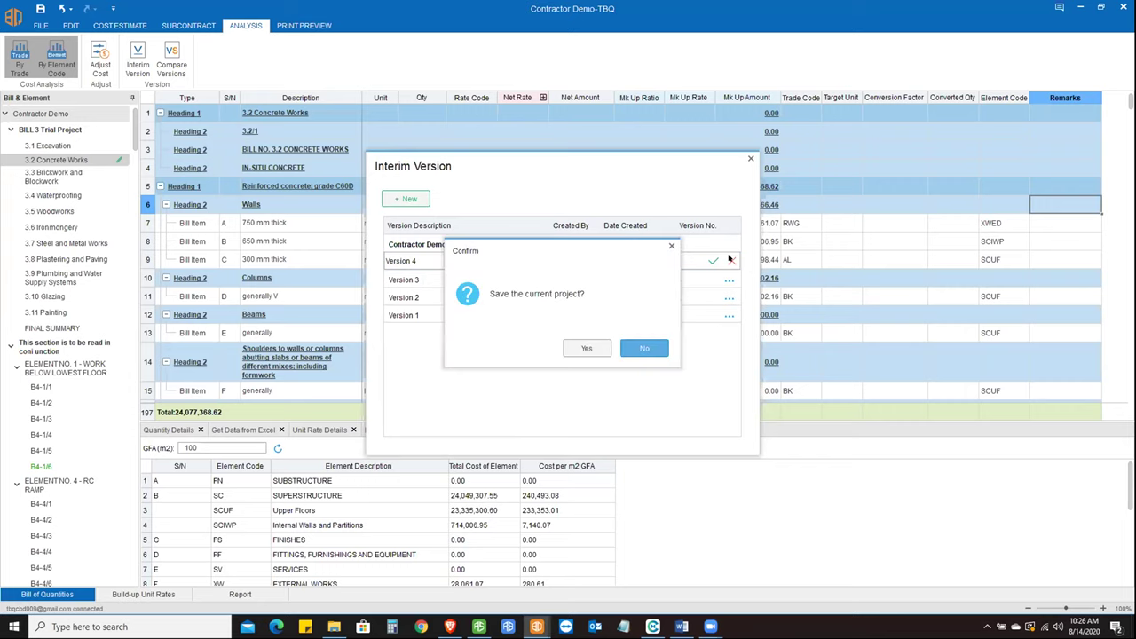
click(587, 348)
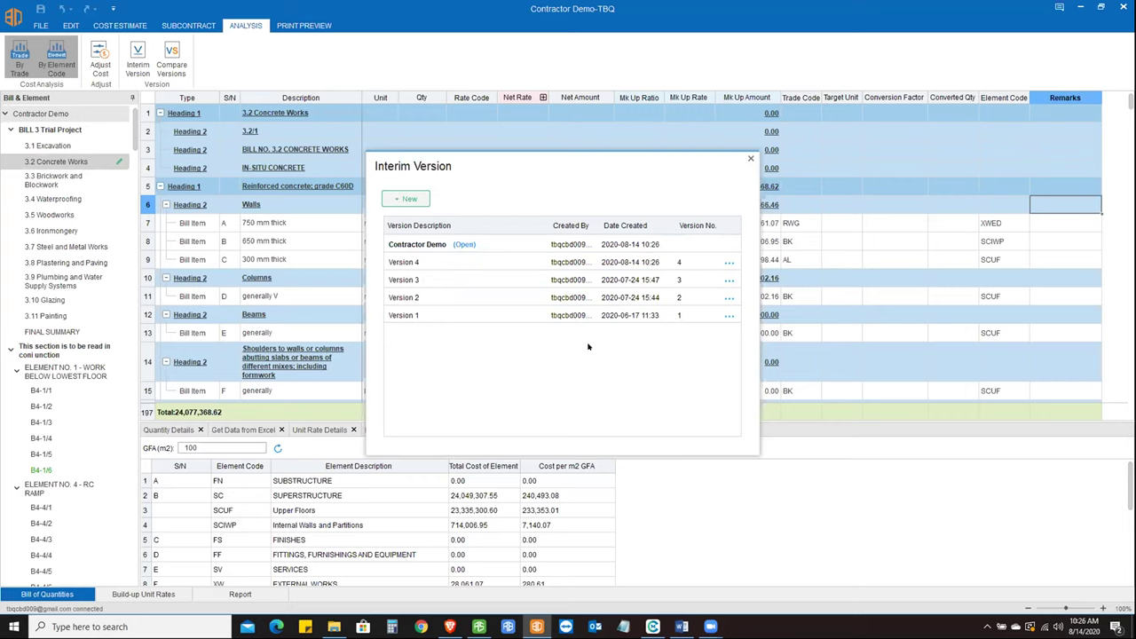
click(750, 158)
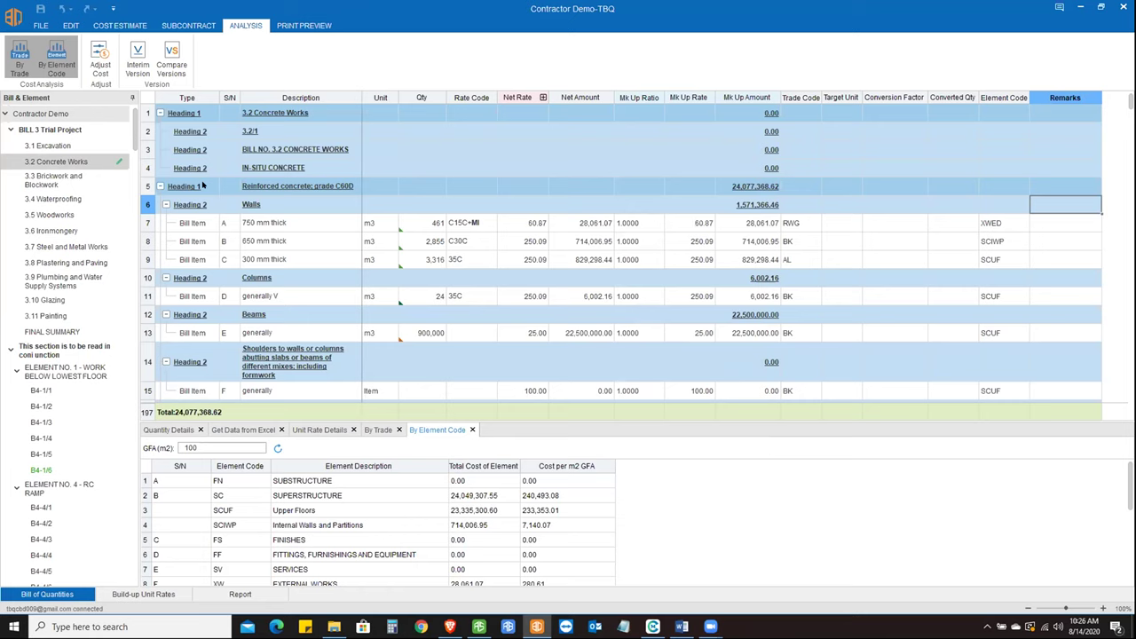
- Look at the option for getting data from other versions, and open and close the version comparison
click(73, 25)
click(31, 57)
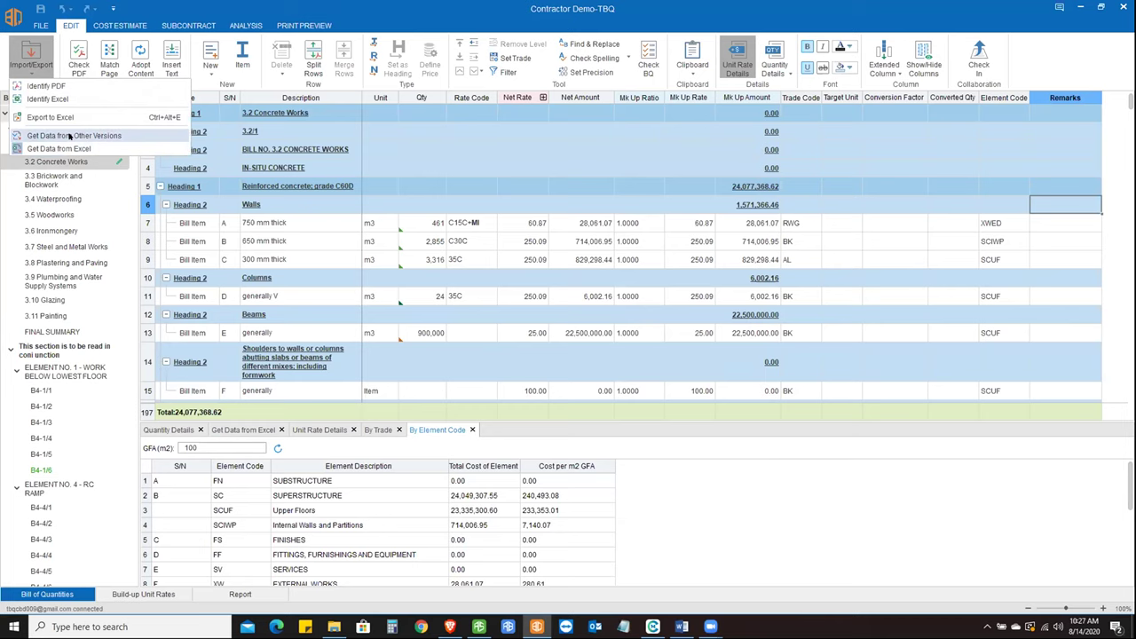
click(246, 25)
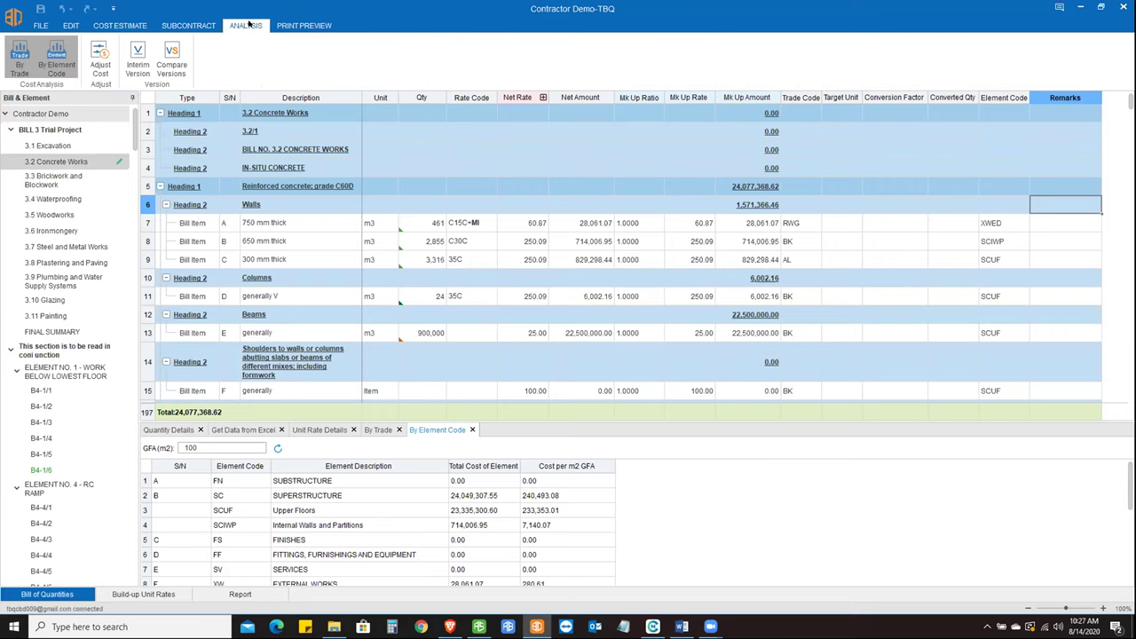
click(172, 60)
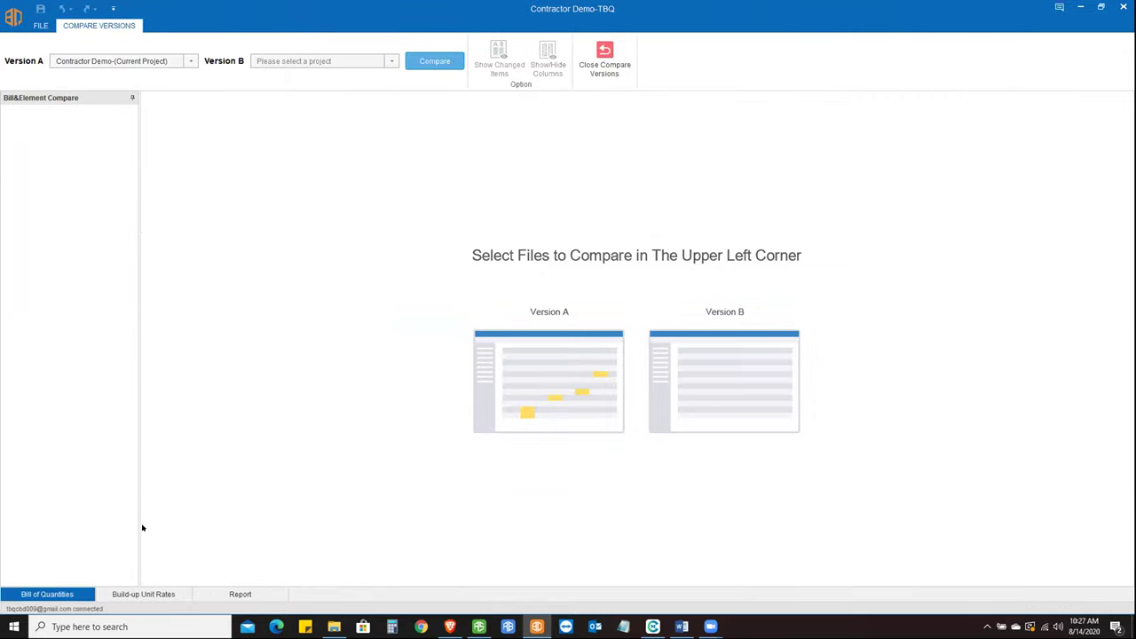
click(606, 55)
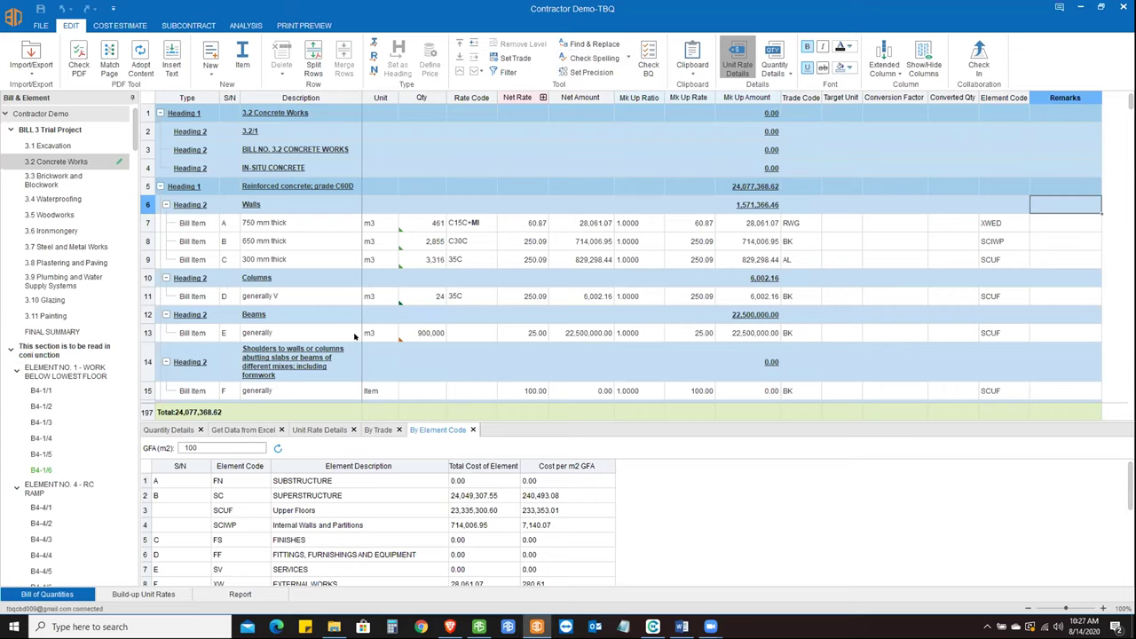
- Check in the 3.2 Concrete Works bill in TBQ and switch to its linked bill in Cubicost TAS
key(alt+Tab)
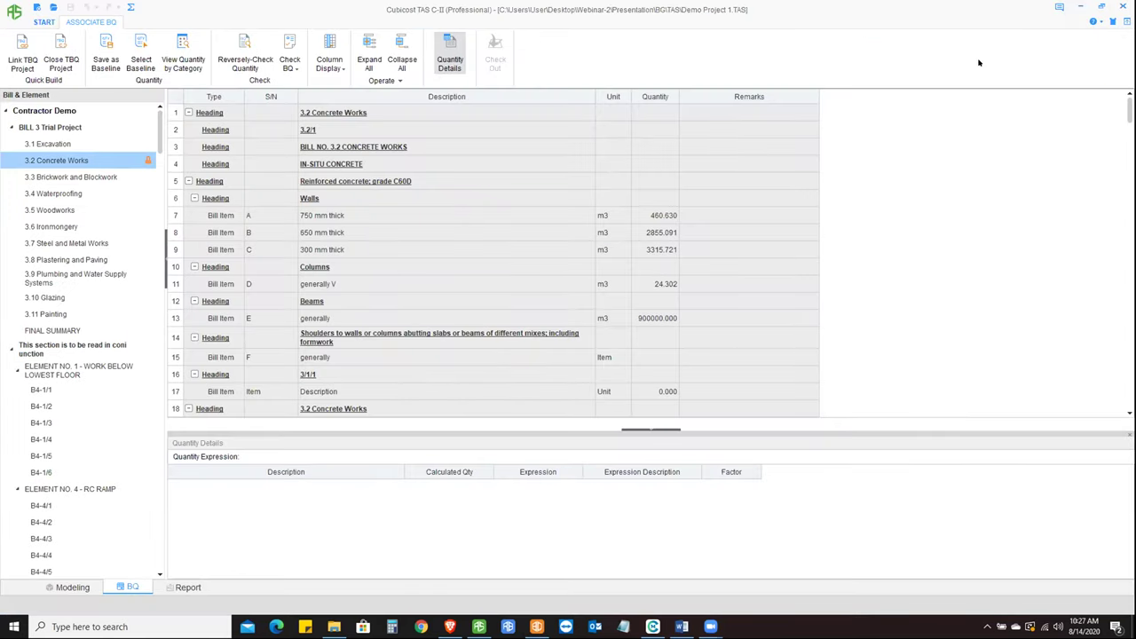
key(alt+Tab)
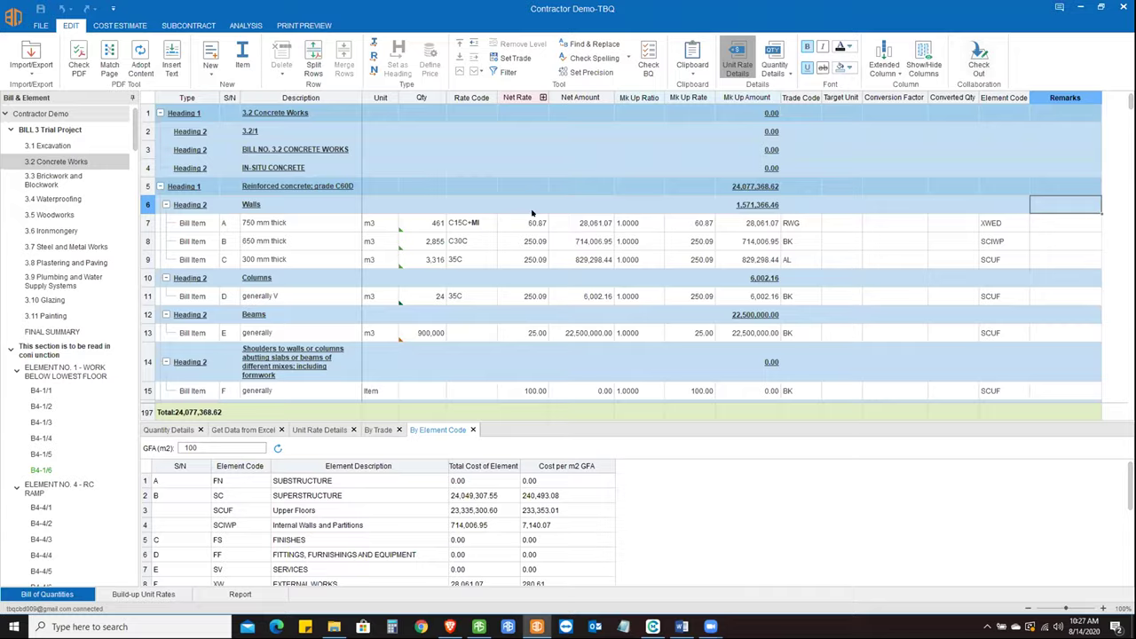
key(alt+Tab)
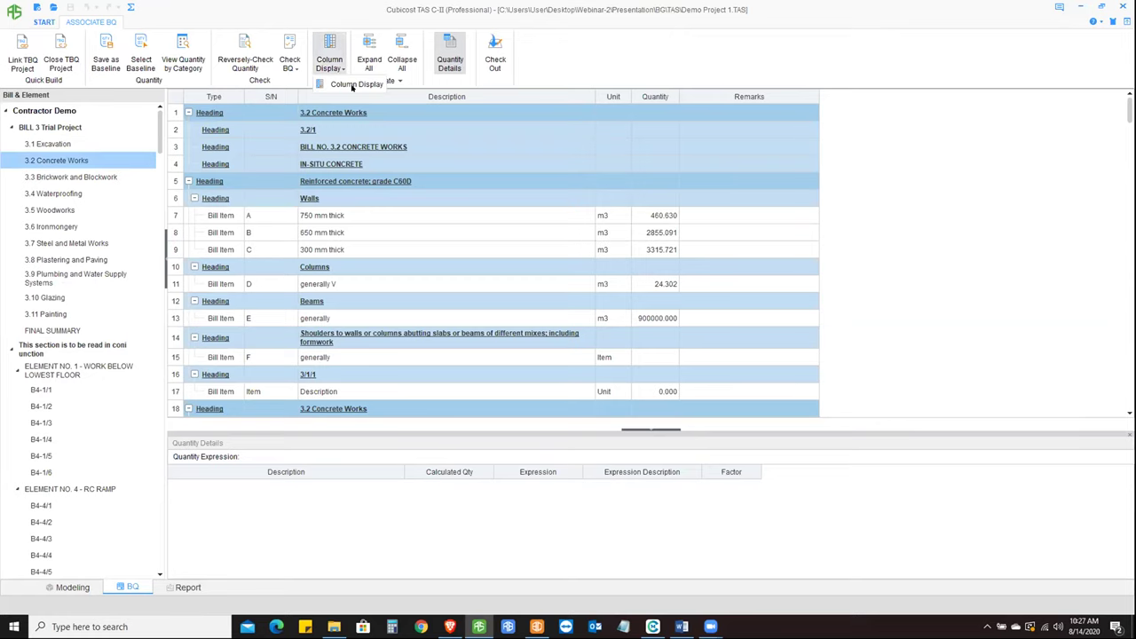
- Show the Baseline Qty and Variation Qty columns in the linked bill and select the 750 mm thick wall's quantity
click(330, 55)
click(494, 228)
click(494, 239)
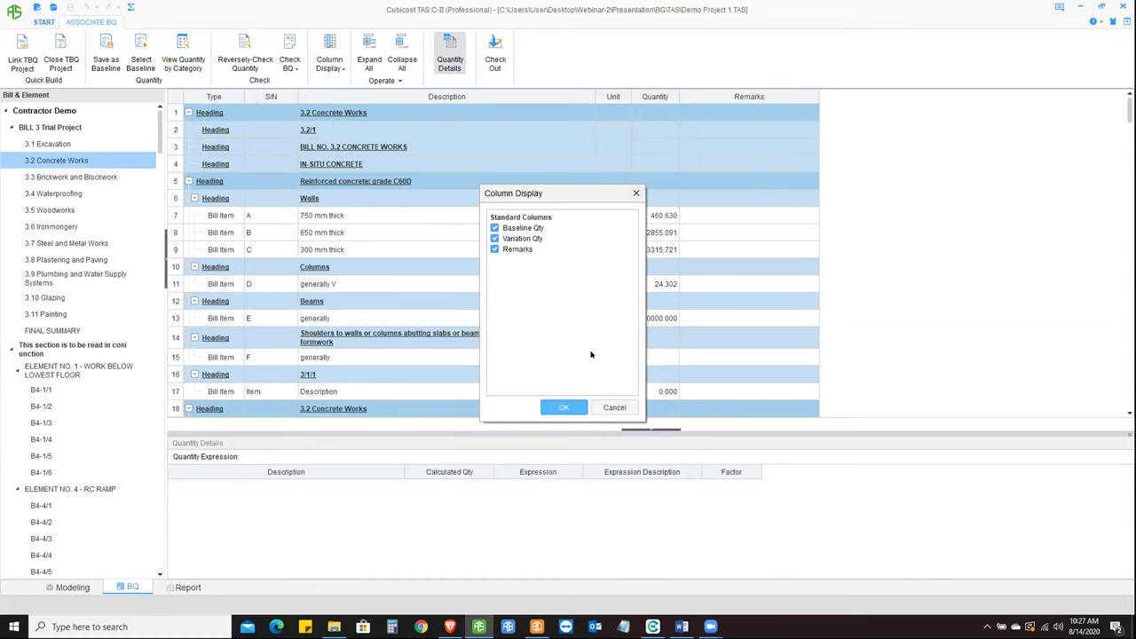
click(563, 407)
click(603, 334)
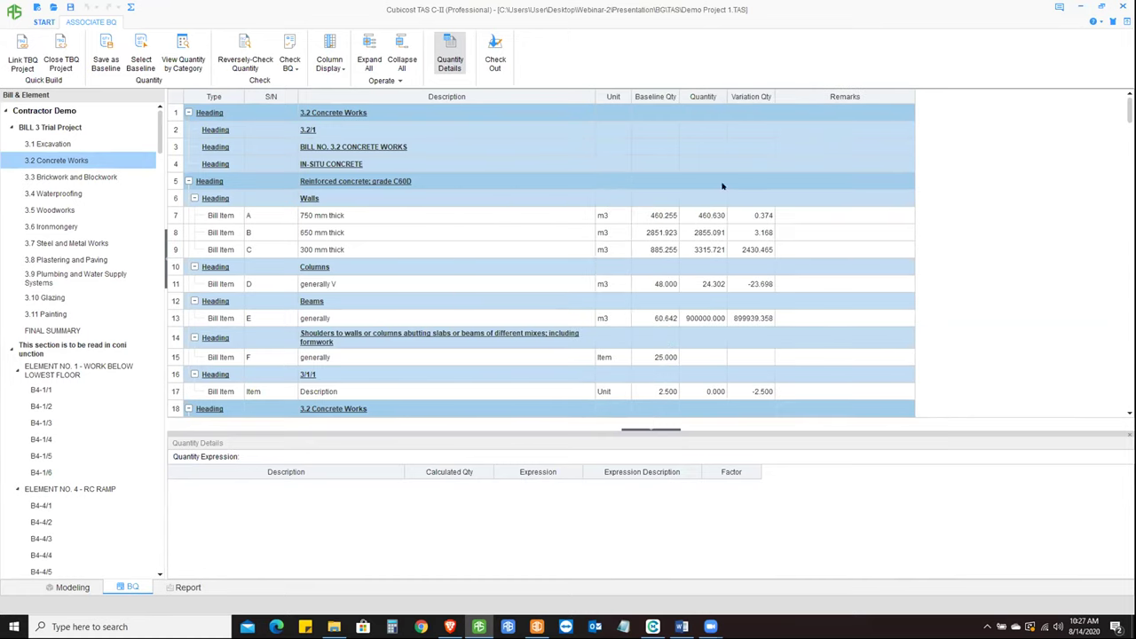
click(712, 218)
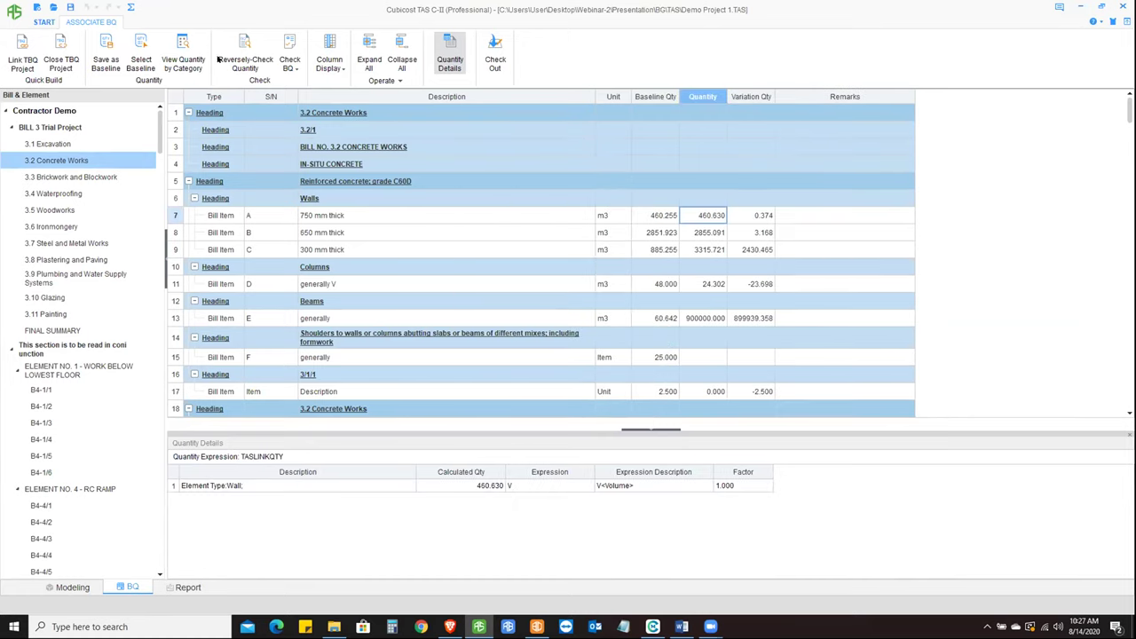
- Save the current bill quantities as a baseline named Version 4 and check the 750 mm thick wall's baseline quantity
click(107, 57)
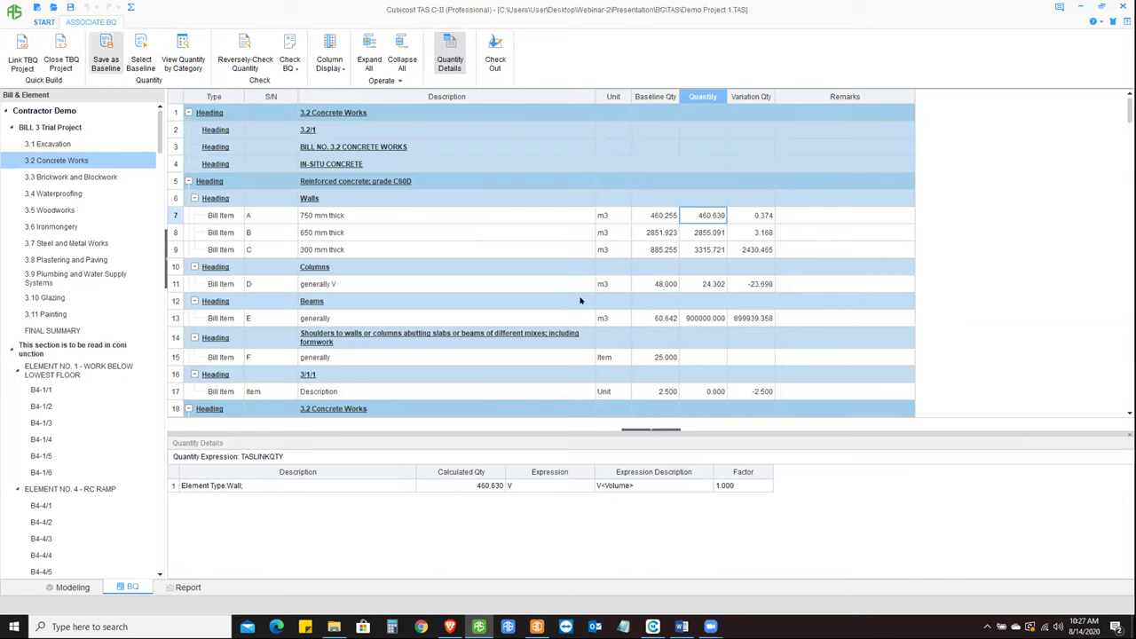
text(Ve)
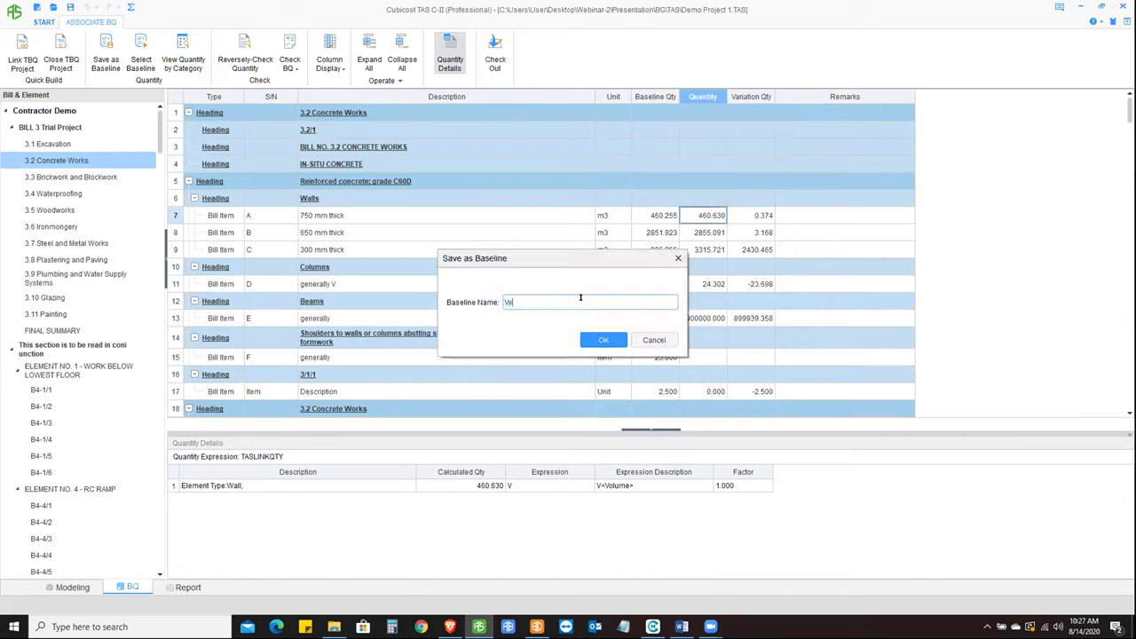
text(rsion 4)
click(599, 338)
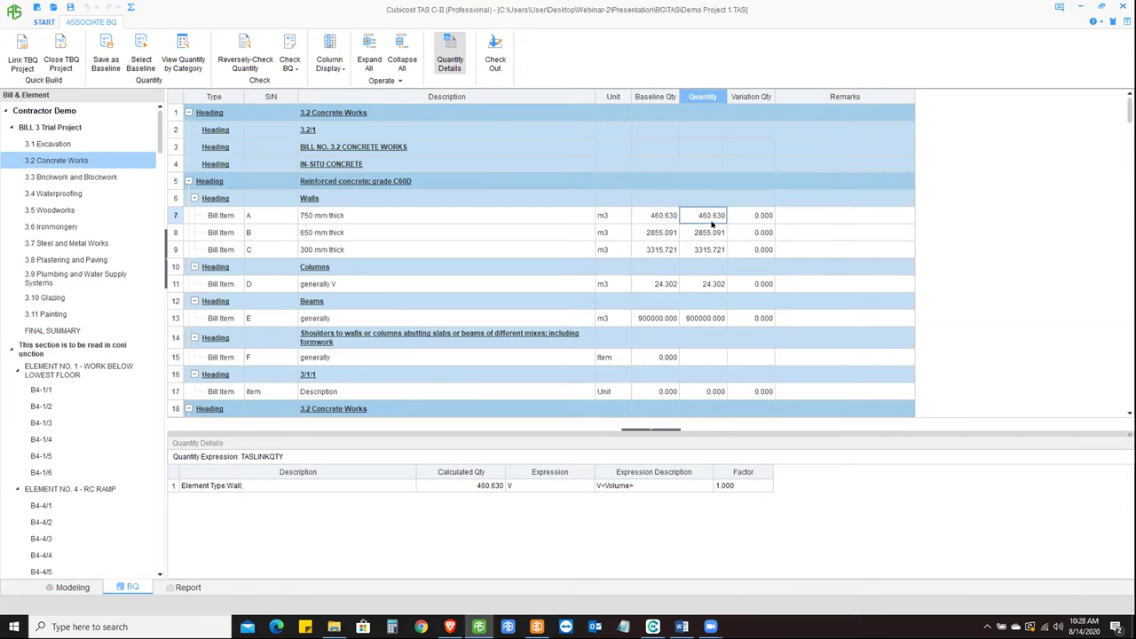
click(661, 215)
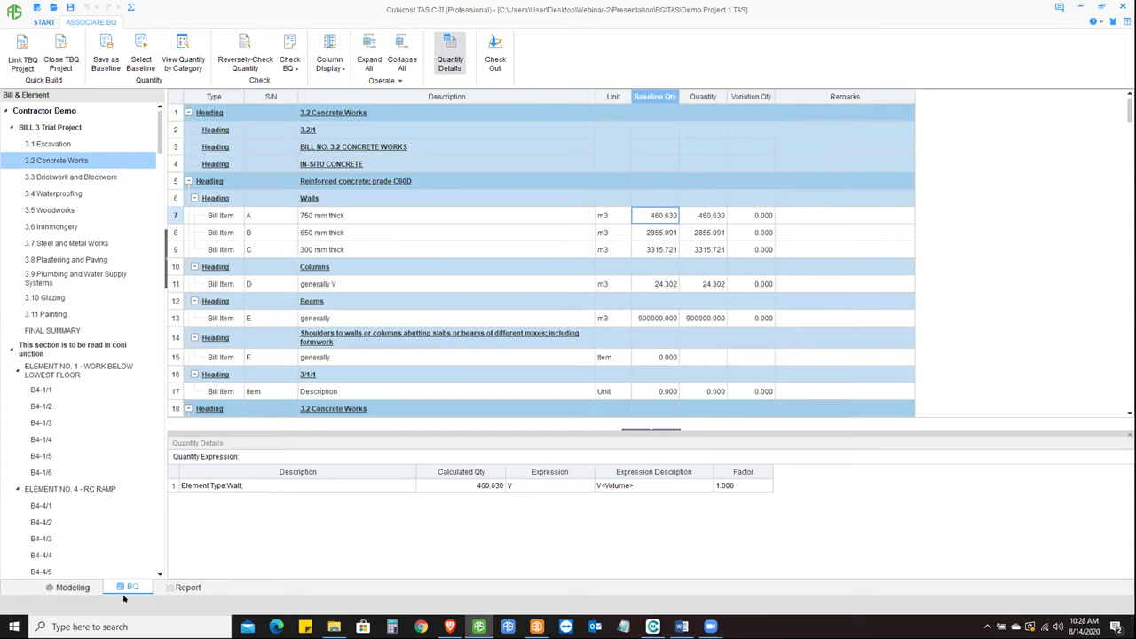
- Display only the ground floor in the 3D building model and delete the long MSwall-200 wall on the front facade
click(61, 589)
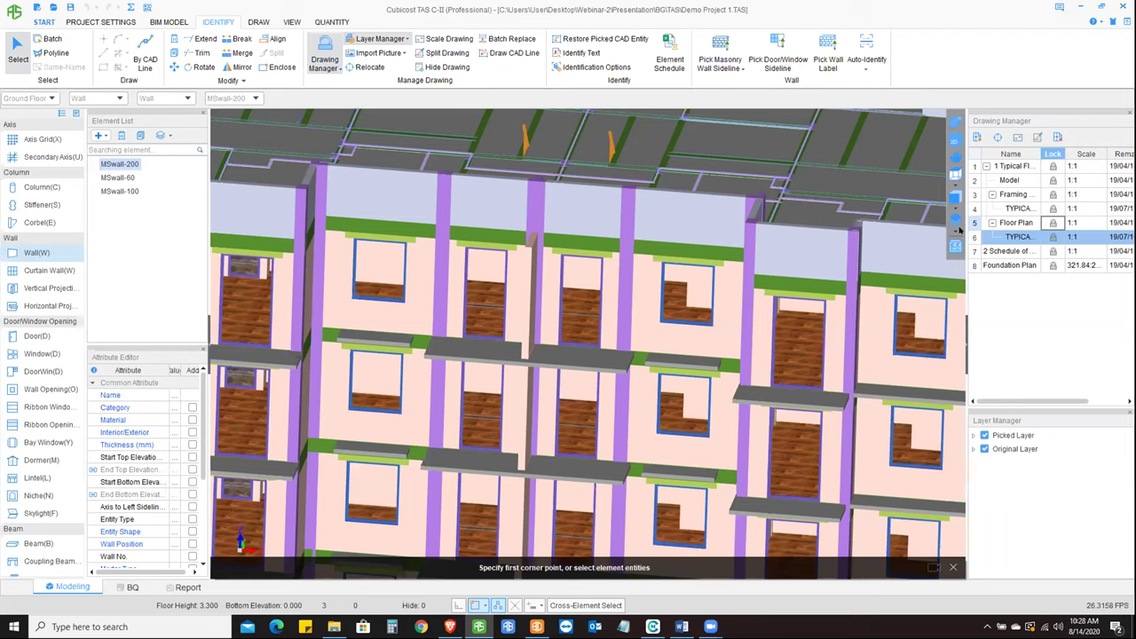
click(956, 222)
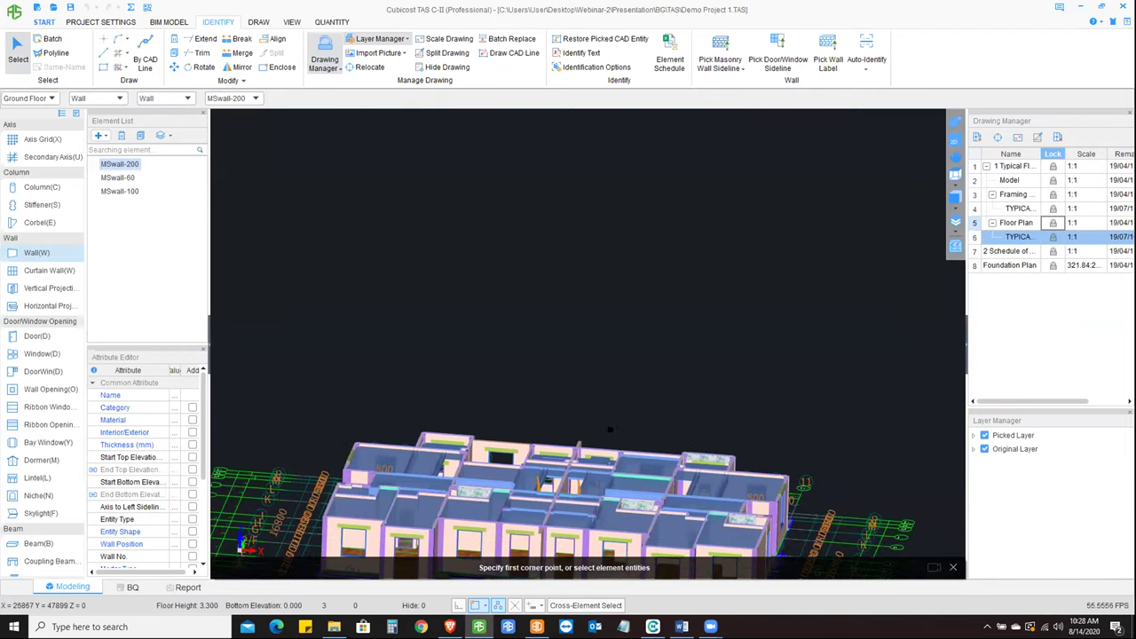
scroll(431, 356, up, 5)
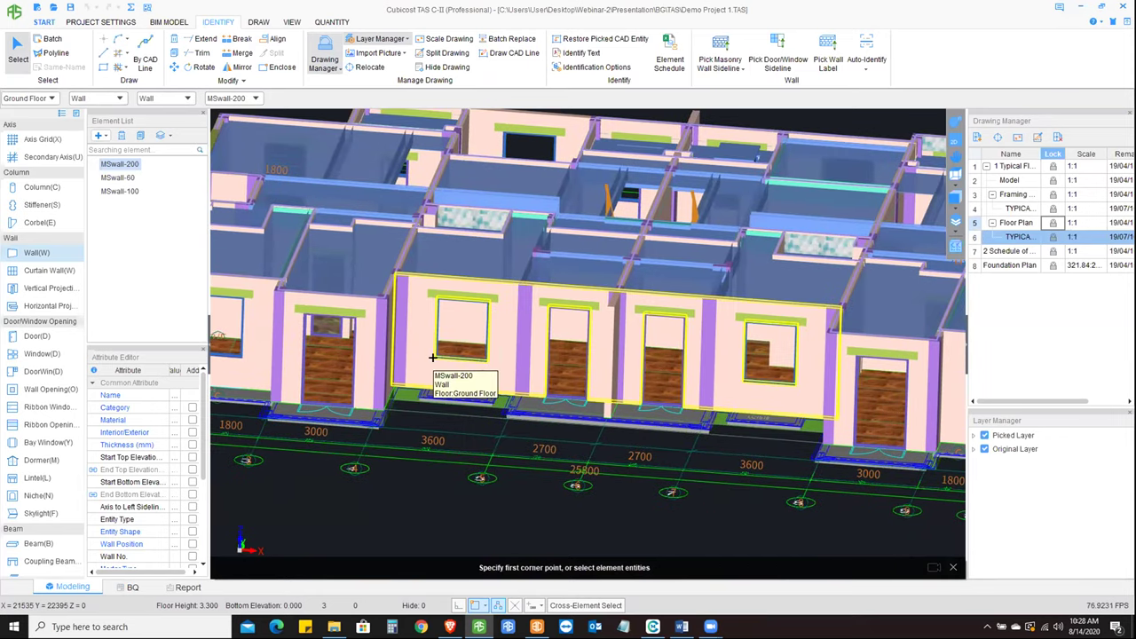
click(432, 356)
key(Delete)
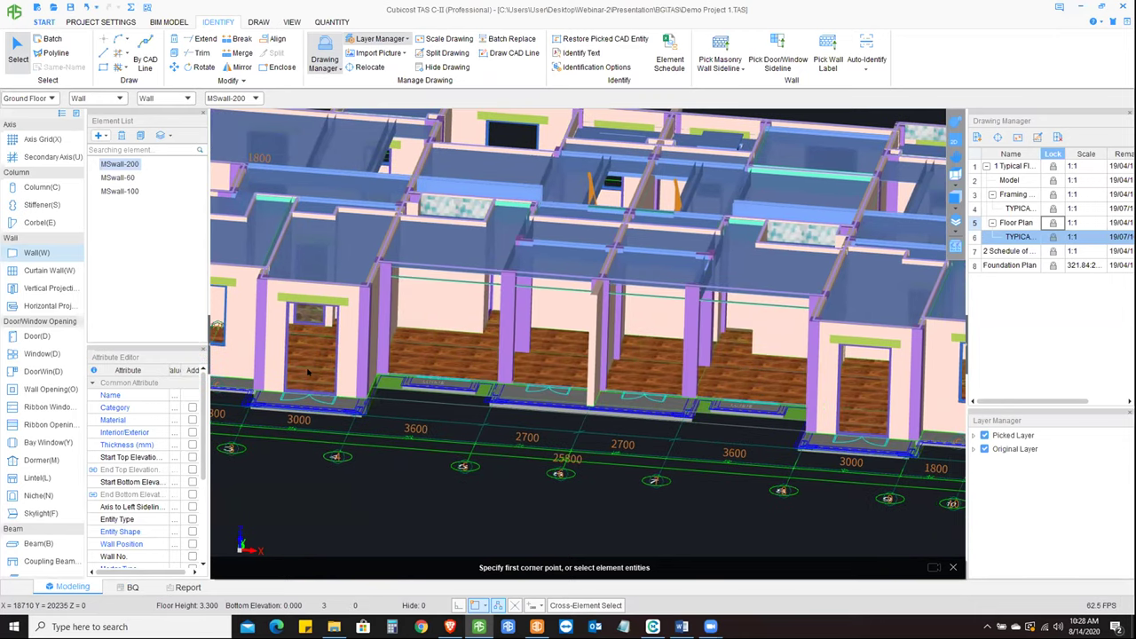
- Run the summary calculation for the Ground Floor, forcing it past the model check errors
click(503, 389)
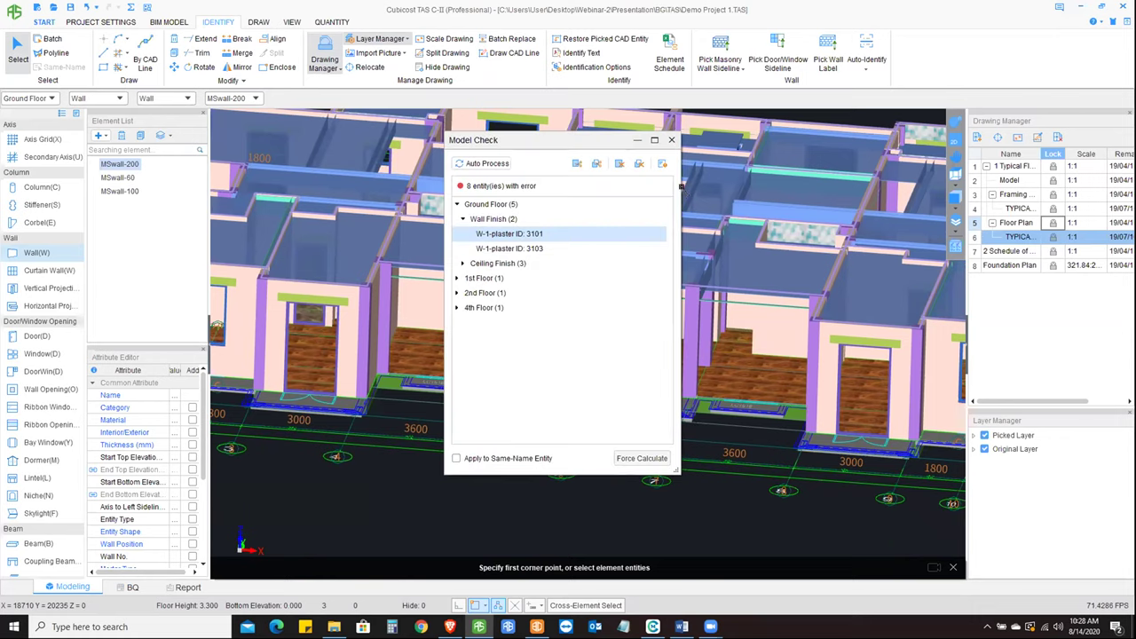
click(641, 458)
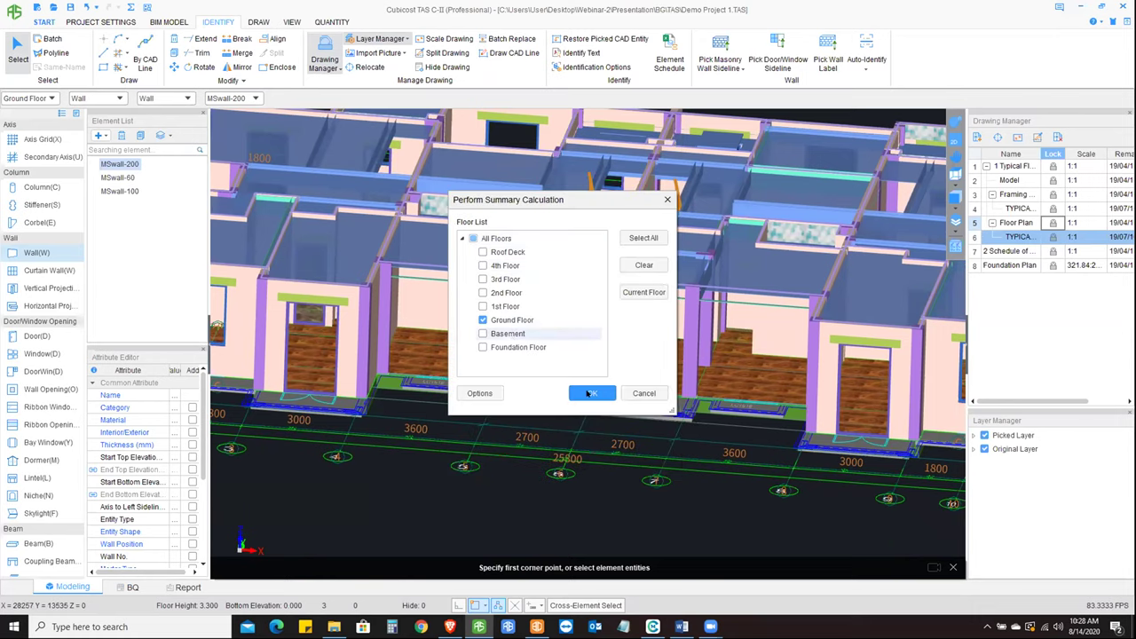
click(591, 393)
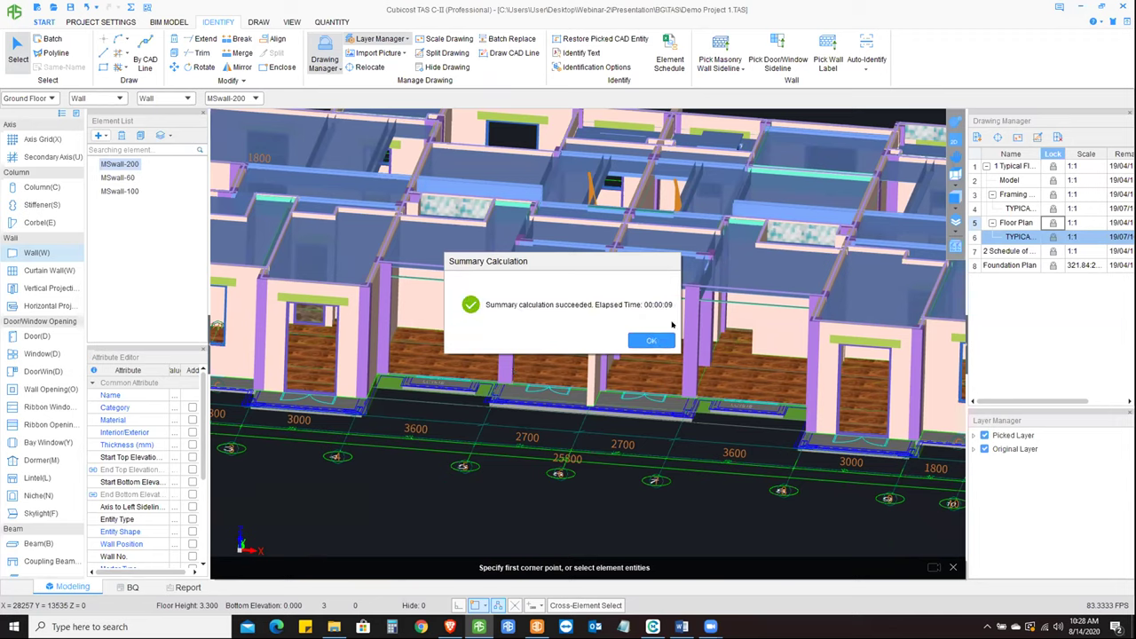
click(655, 340)
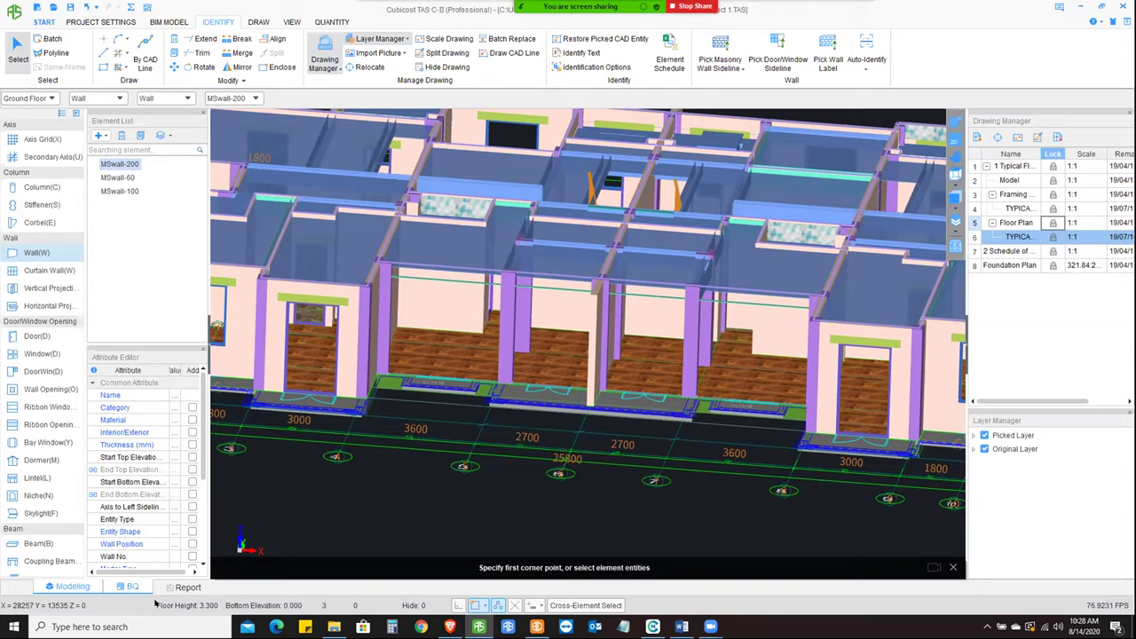
- Compare the 750 mm thick wall's baseline, current and variation quantities in the linked 3.2 Concrete Works bill
click(132, 587)
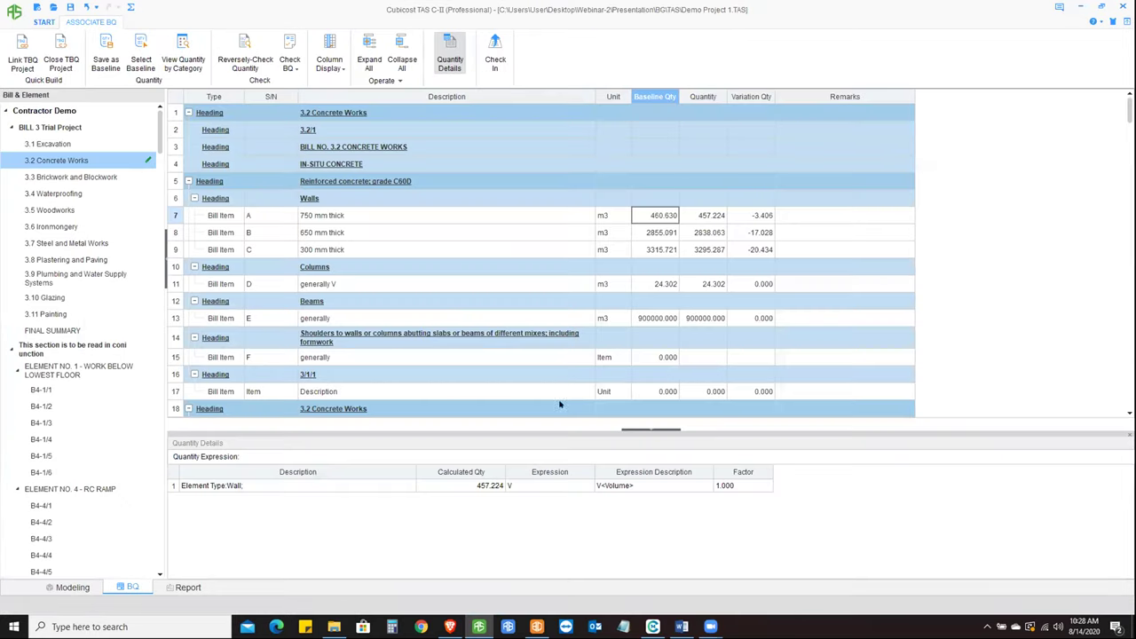
click(705, 214)
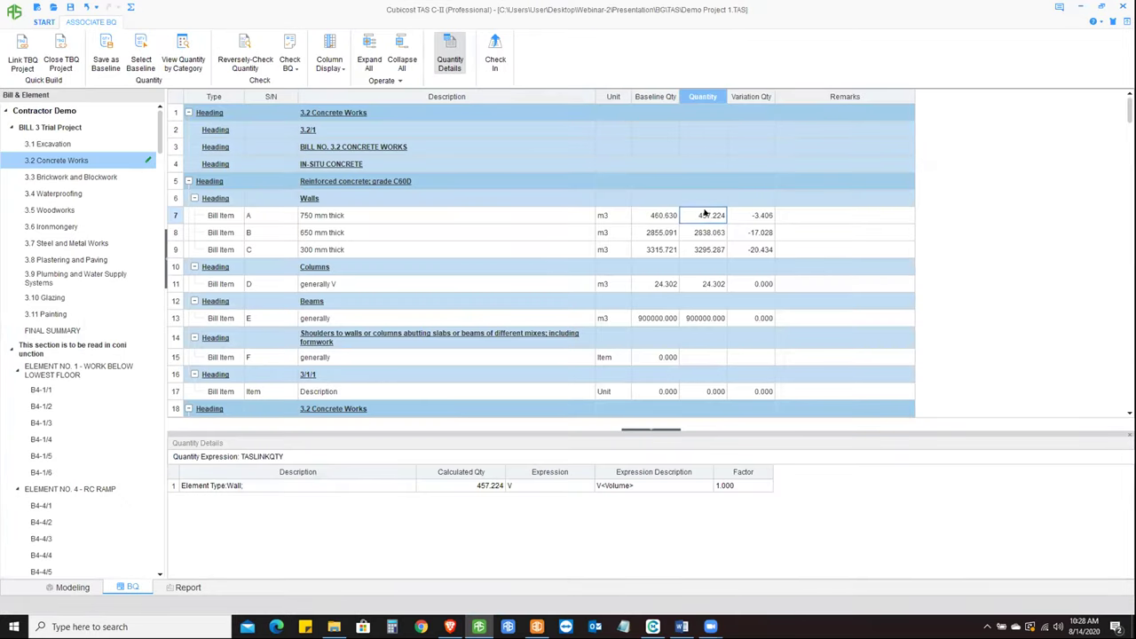
click(654, 215)
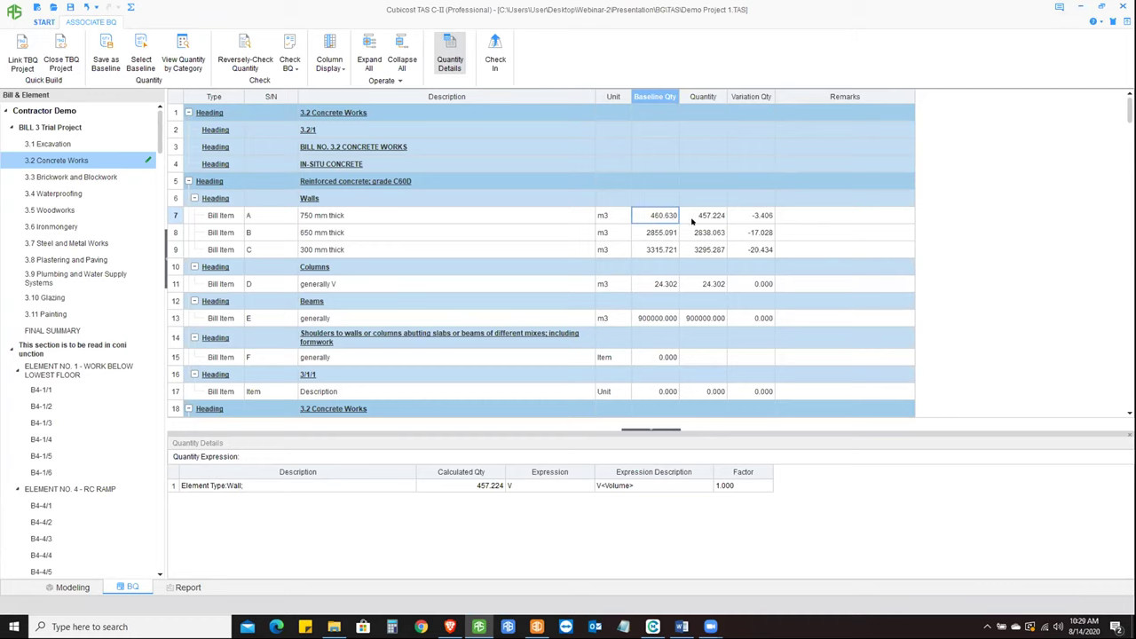
click(702, 220)
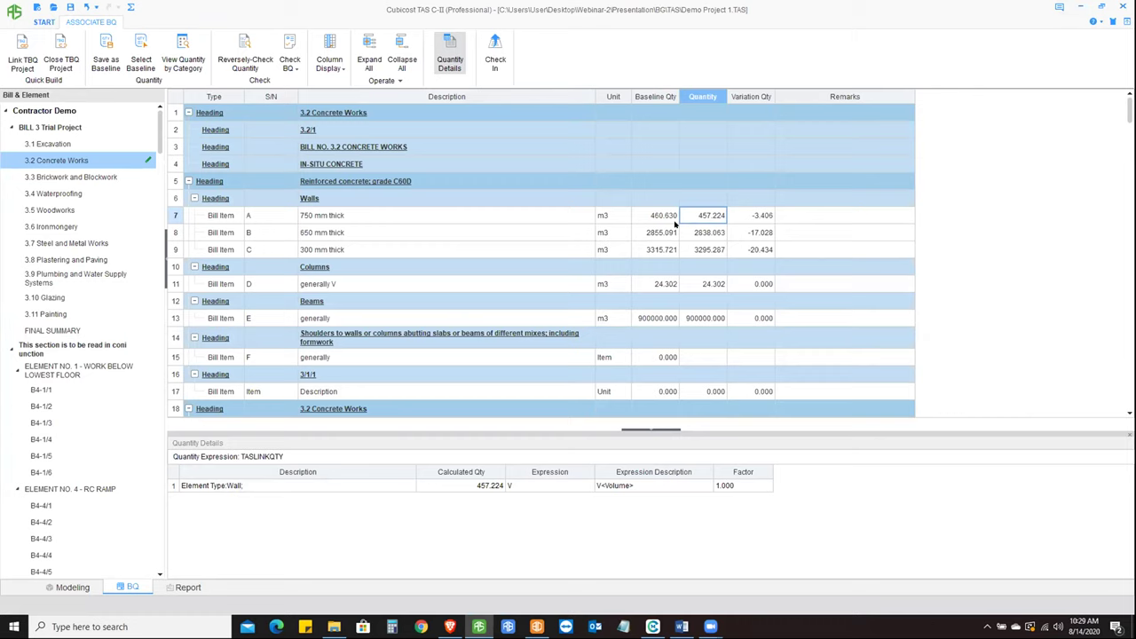
click(758, 215)
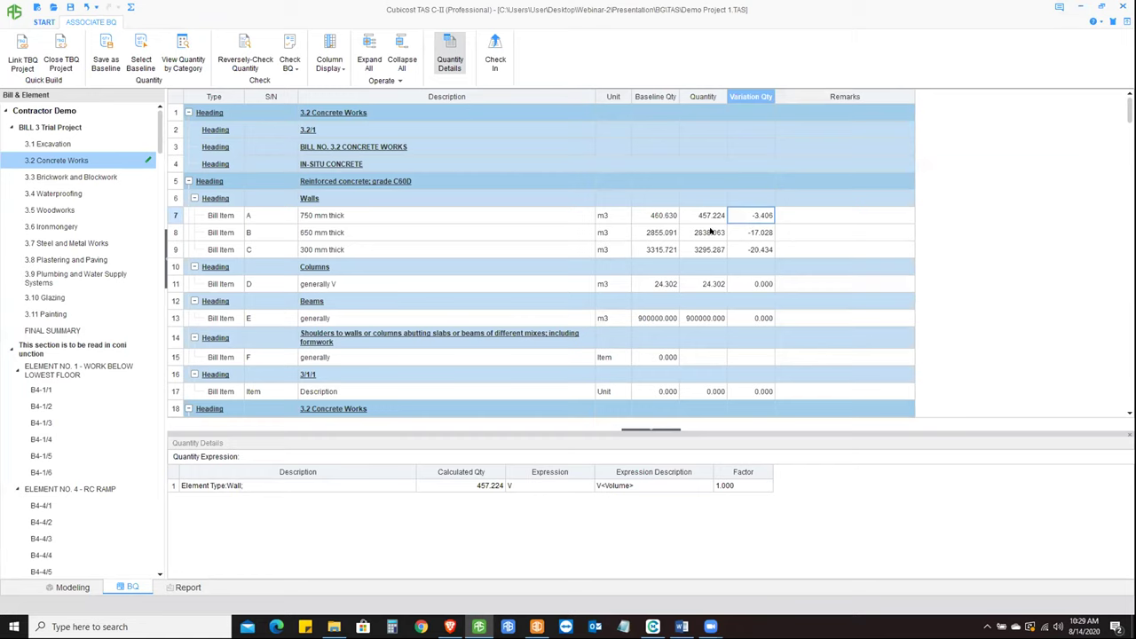
- Check in the linked 3.2 Concrete Works bill, save the project and switch to TBQ
click(495, 54)
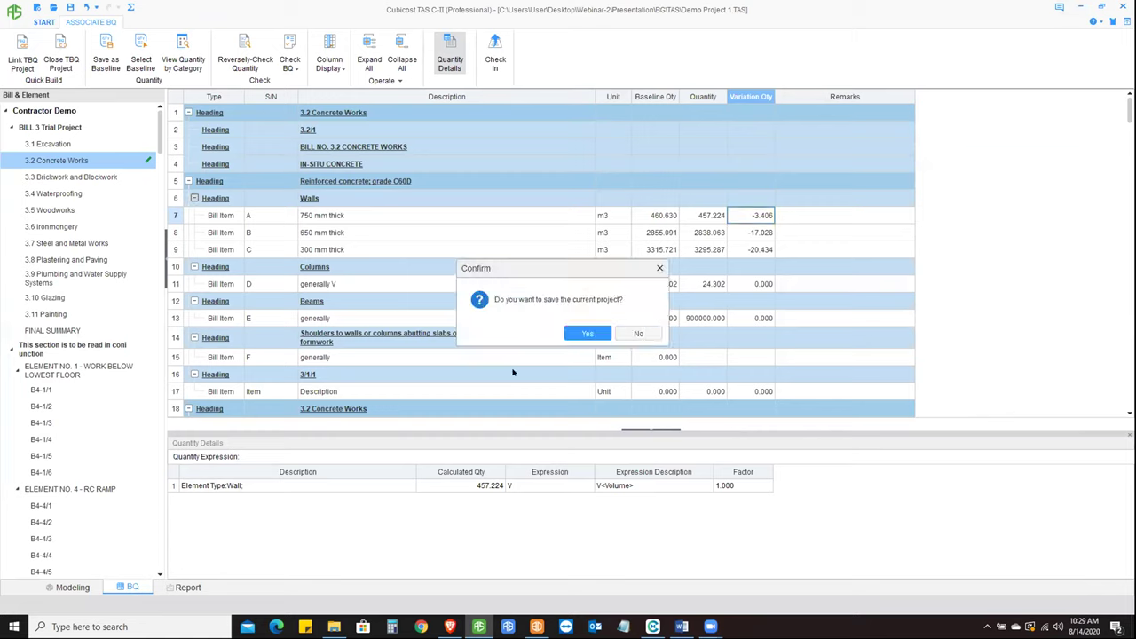
click(587, 333)
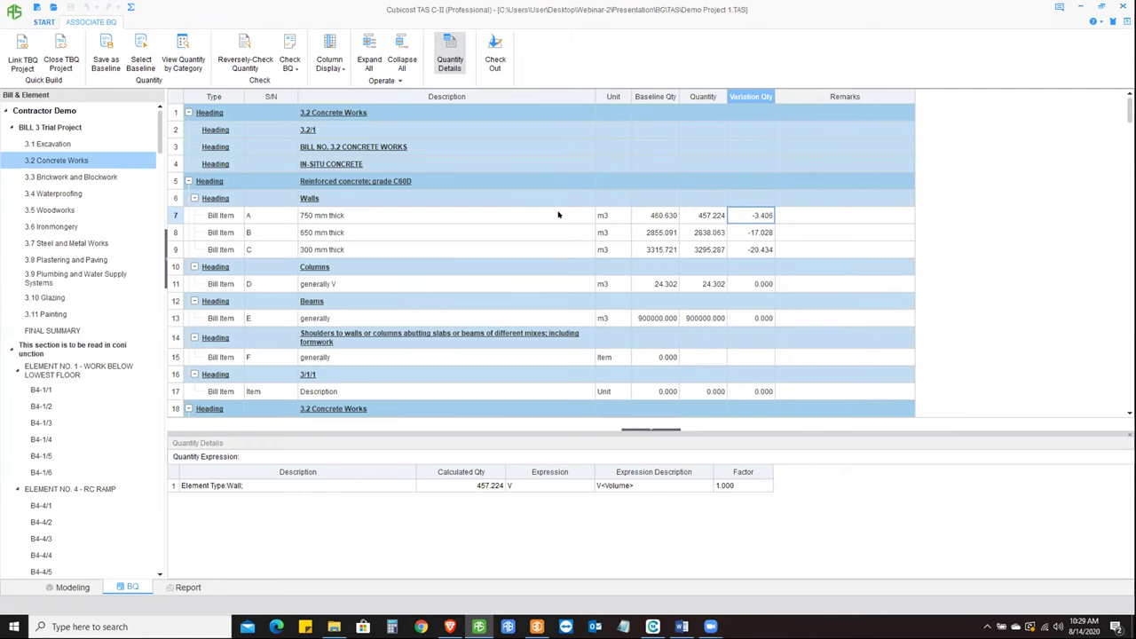
key(alt+Tab)
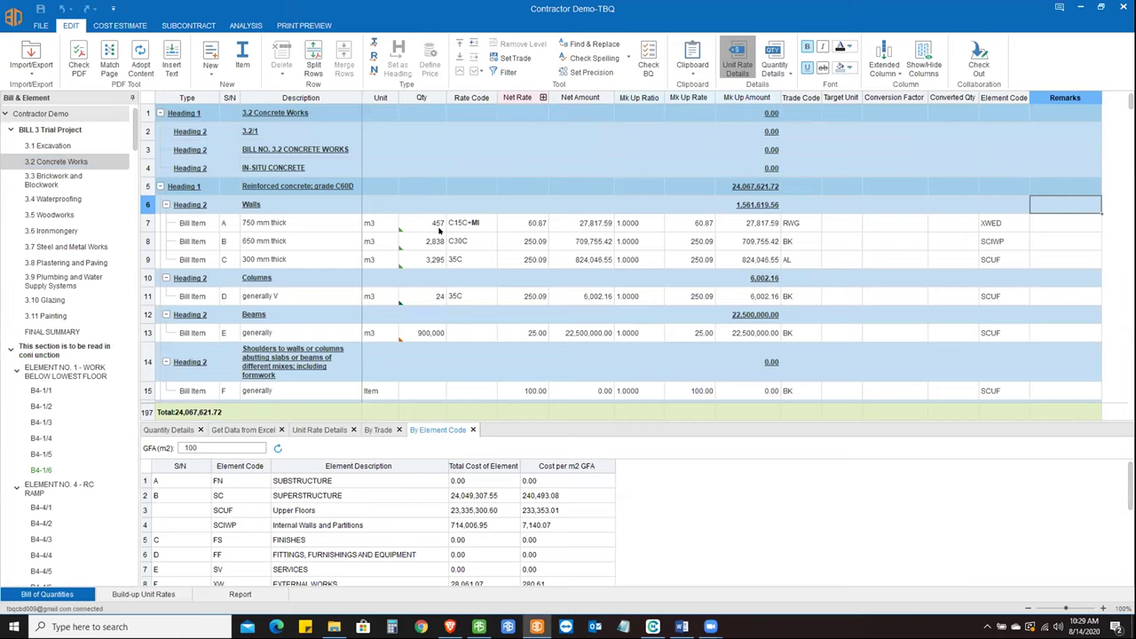
- Compare the 750 mm thick wall's quantities in Cubicost TAS with its quantity in the TBQ bill
key(alt+Tab)
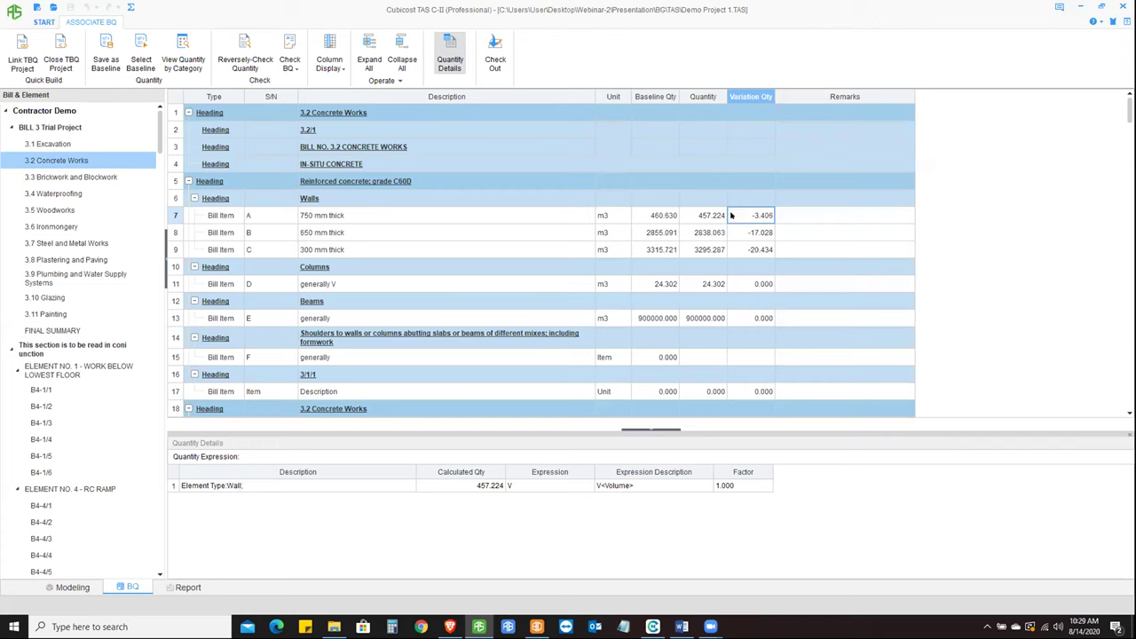
key(Left)
key(Left)
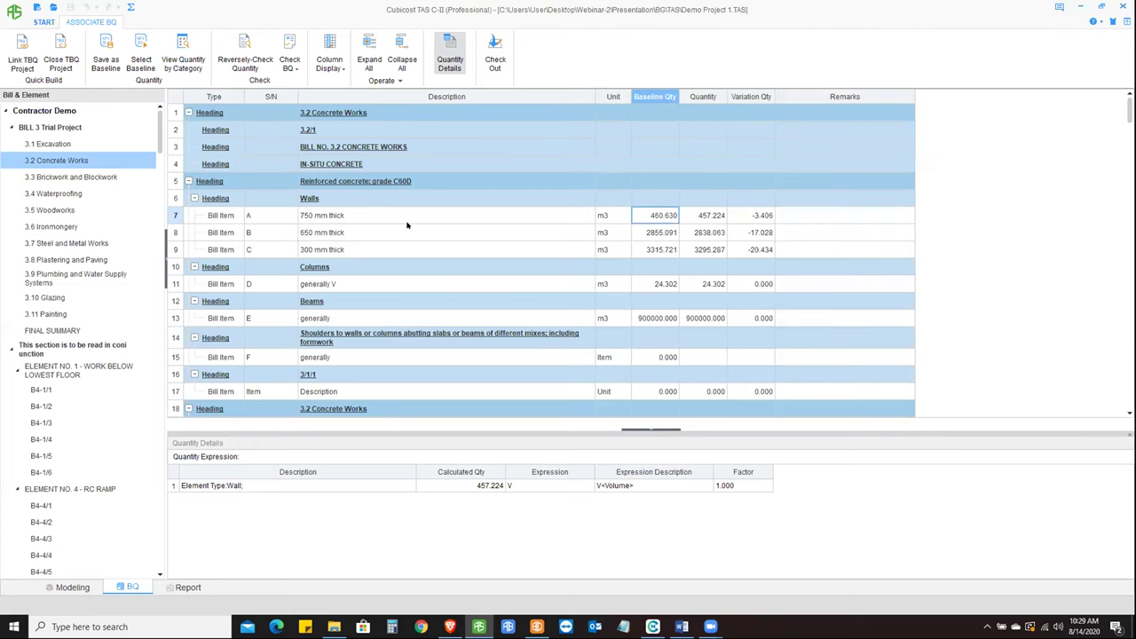
key(alt+Tab)
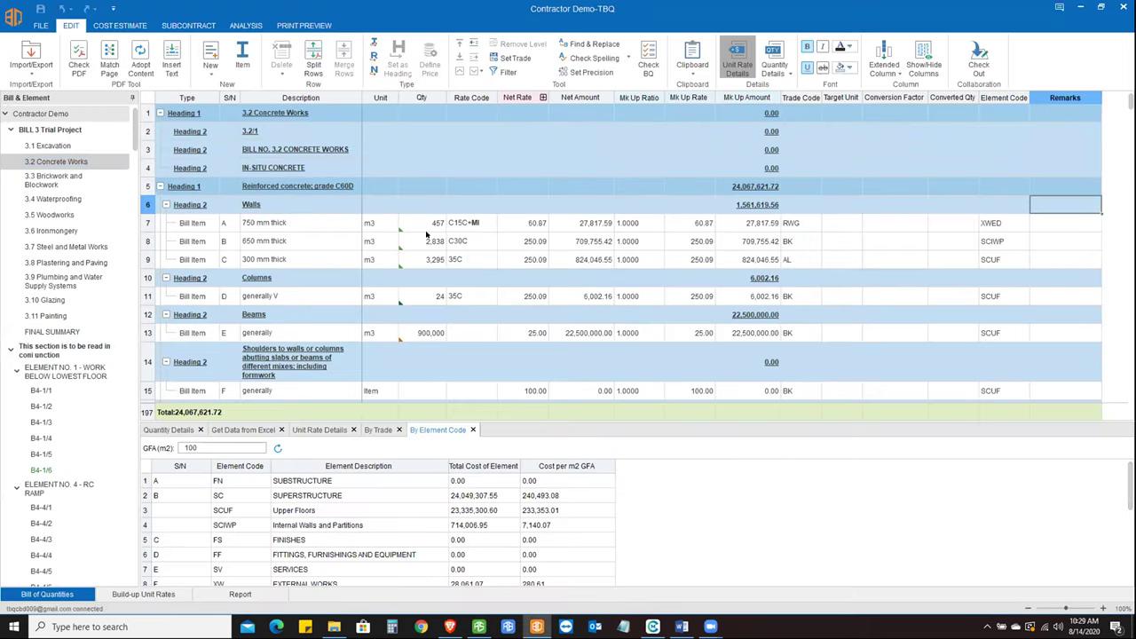
click(426, 229)
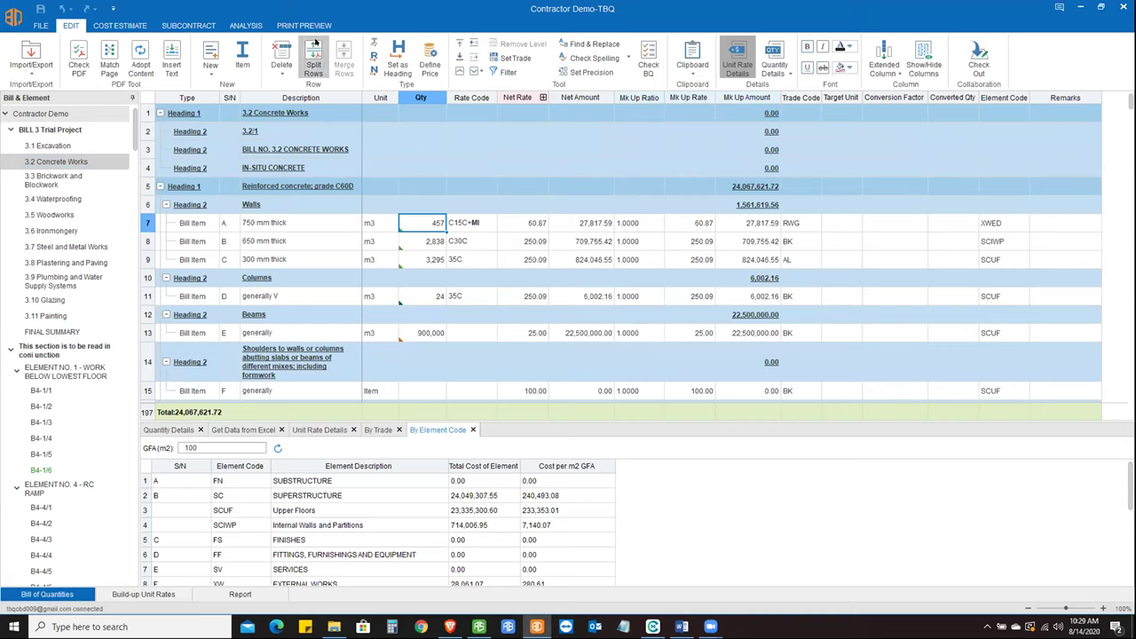
- Save the current bill as a new interim version named Version 5
click(246, 25)
click(137, 64)
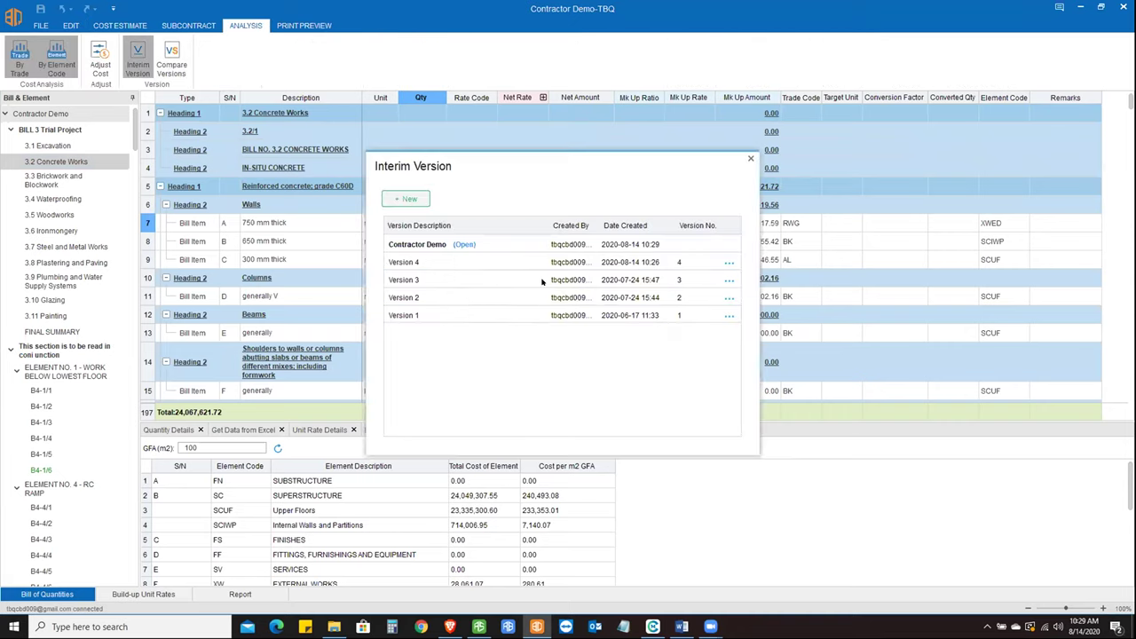
click(409, 198)
text(Vers)
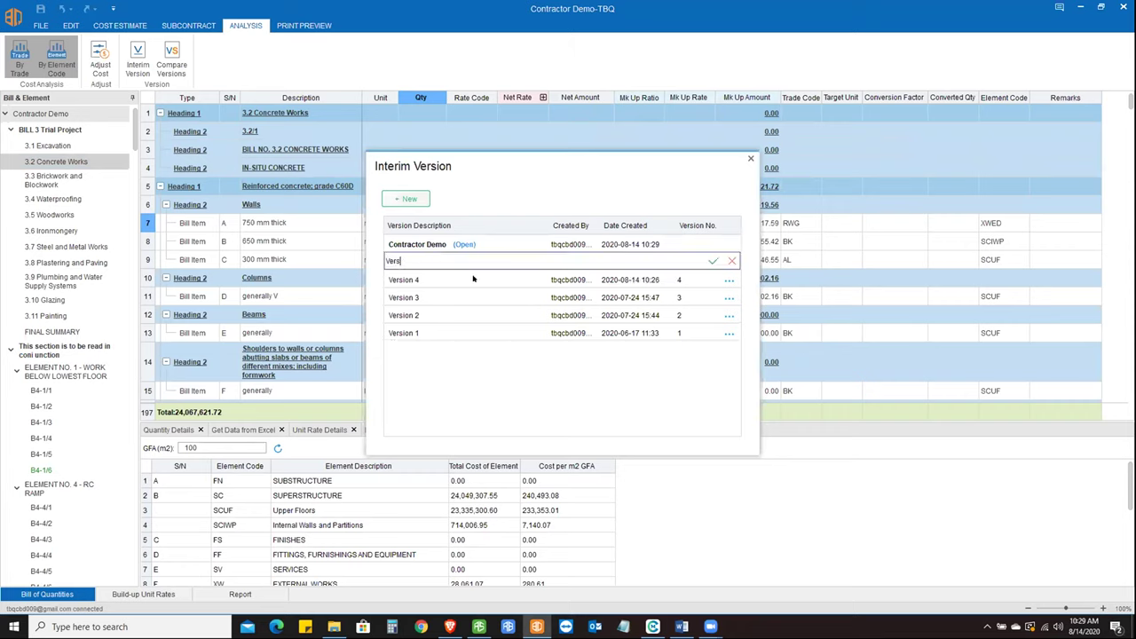
text(ion 5)
click(713, 260)
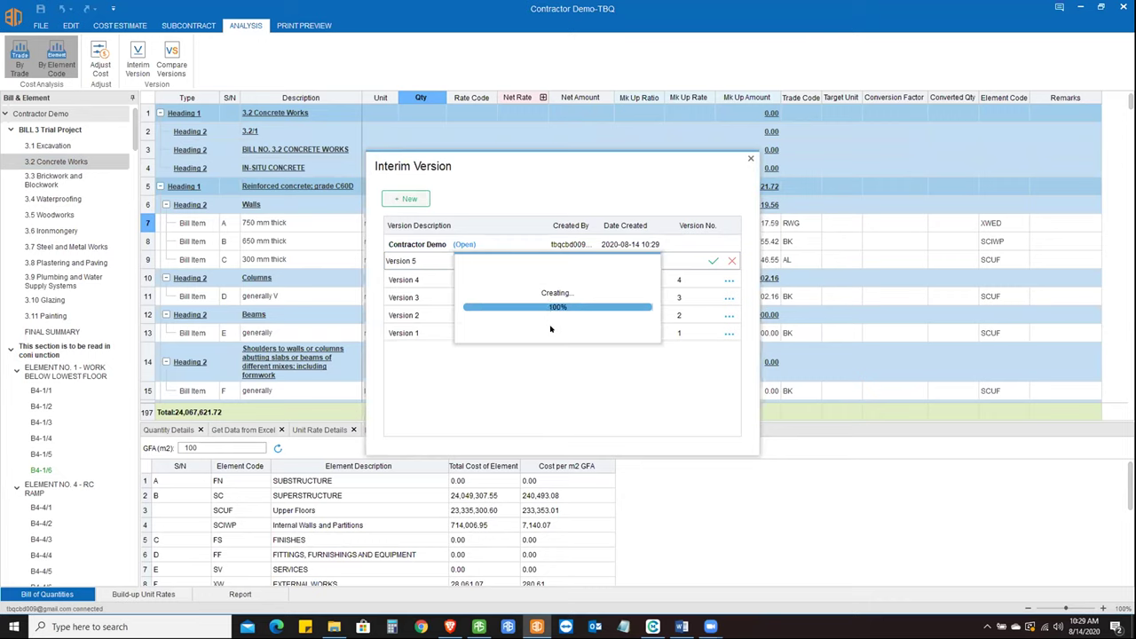
click(750, 158)
- Run a version comparison with Version 4 as Version A and Version 5 as Version B
click(171, 60)
click(184, 60)
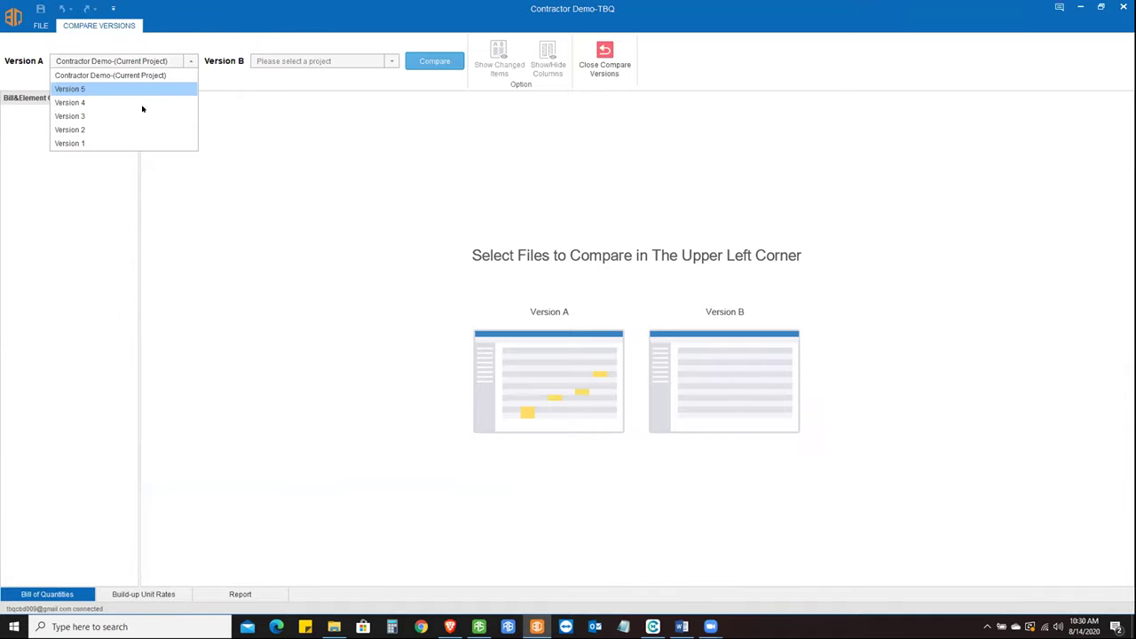
click(127, 108)
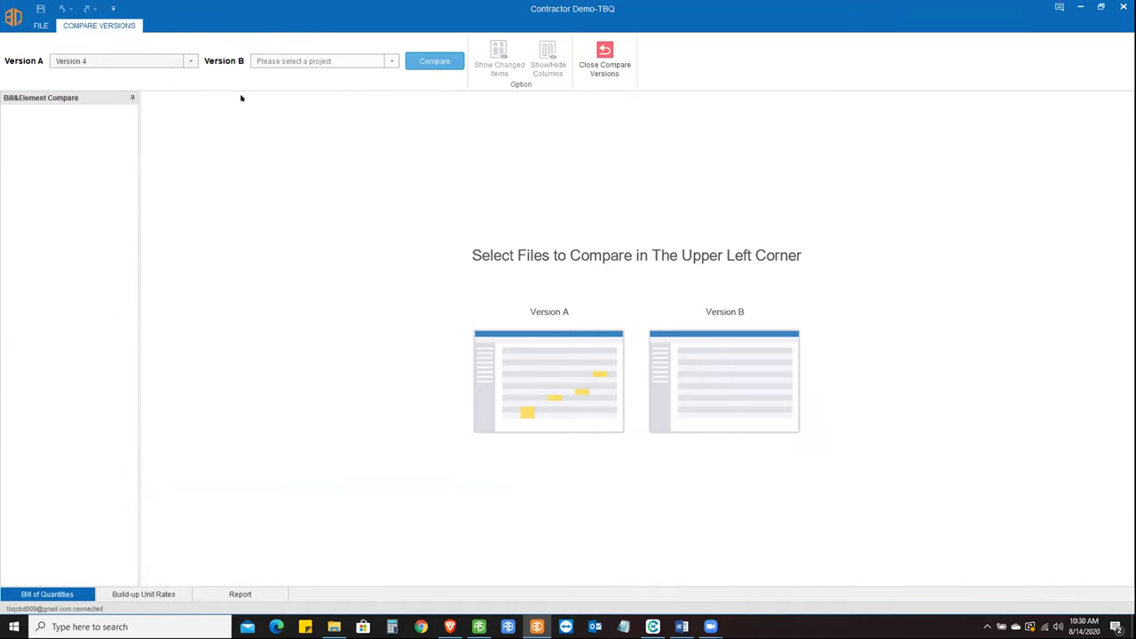
click(266, 61)
click(267, 90)
click(435, 60)
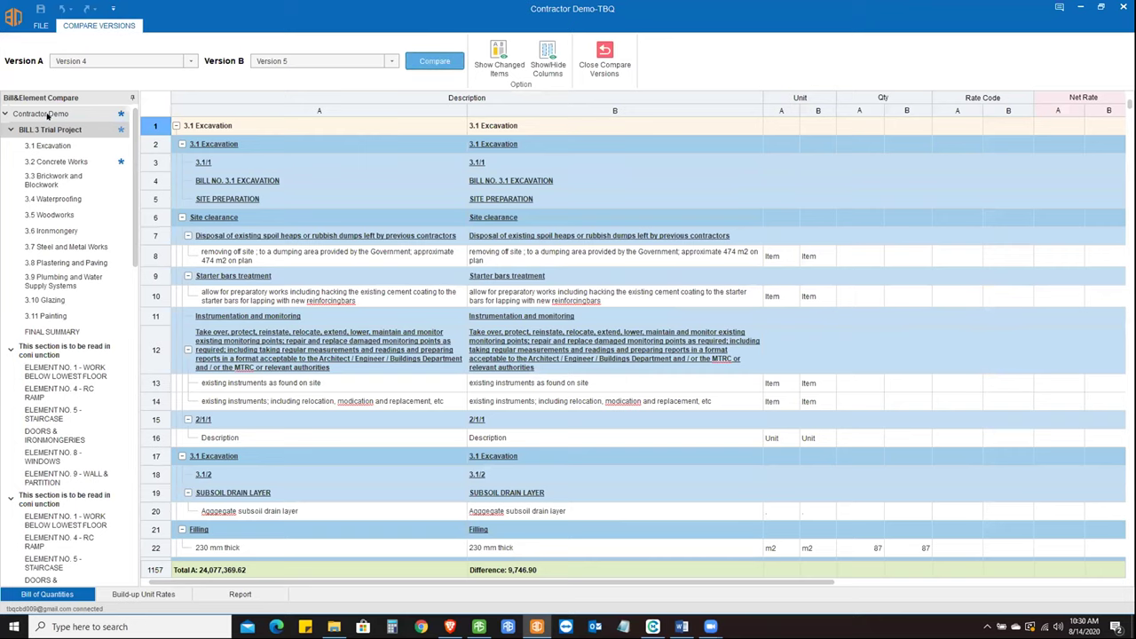
- Examine the changed wall items in the 3.2 Concrete Works comparison, from quantities across to net and mark-up amounts
click(74, 113)
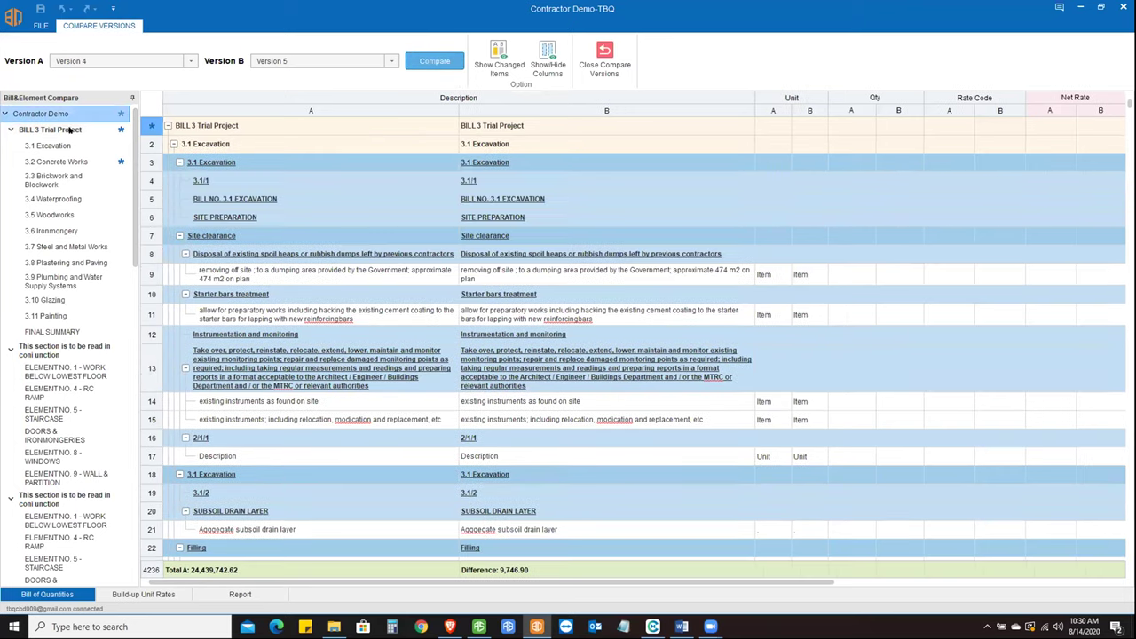
click(68, 130)
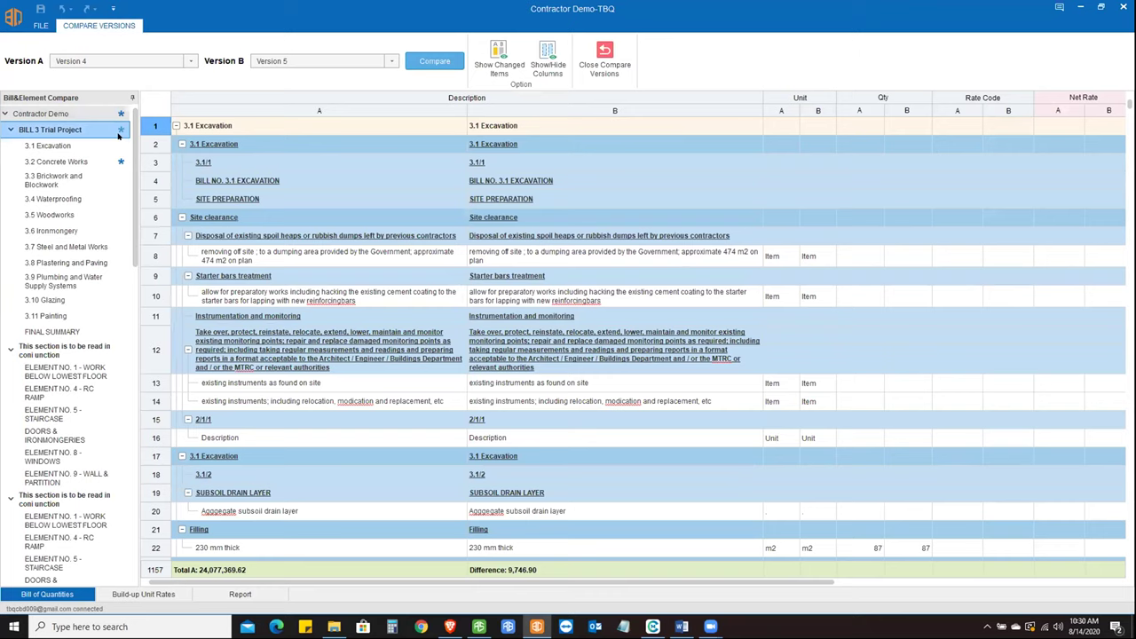
click(114, 162)
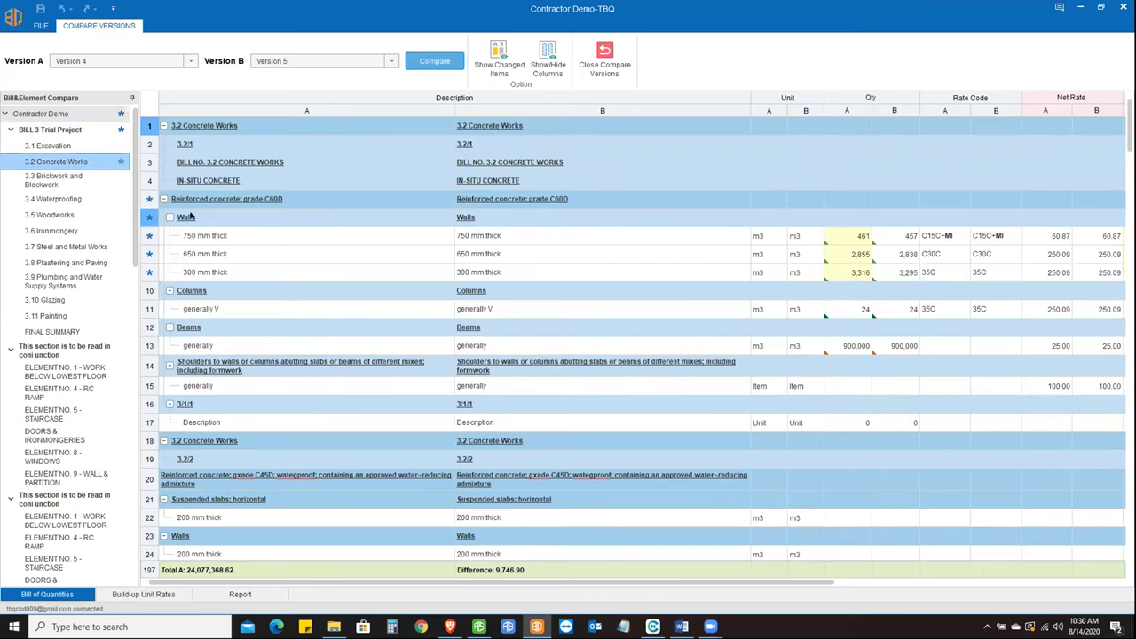
click(199, 238)
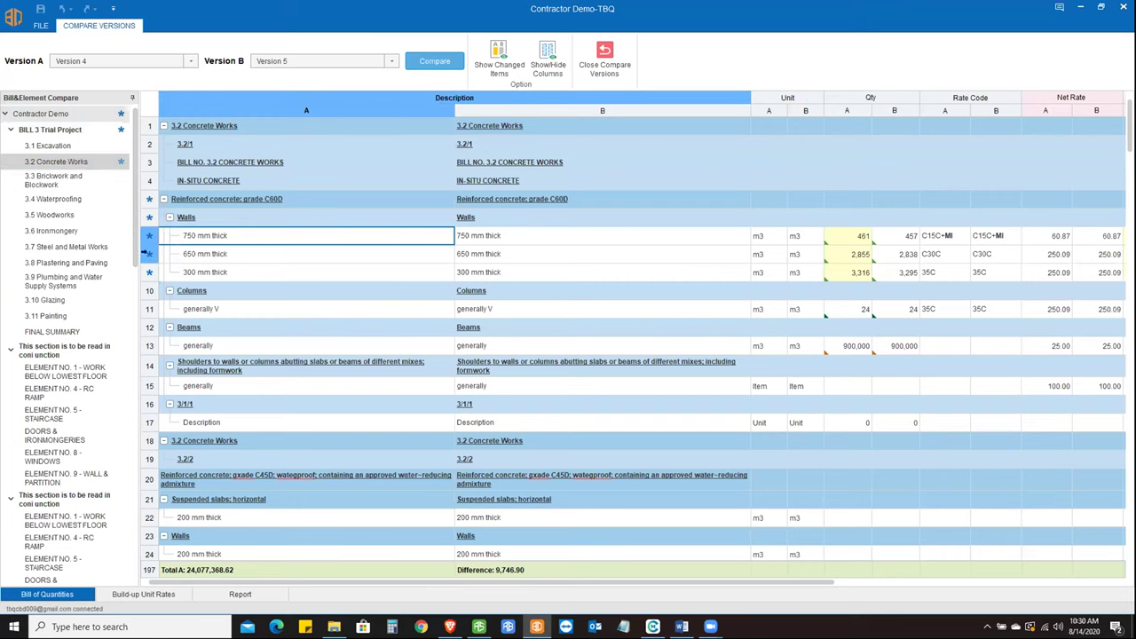
click(144, 256)
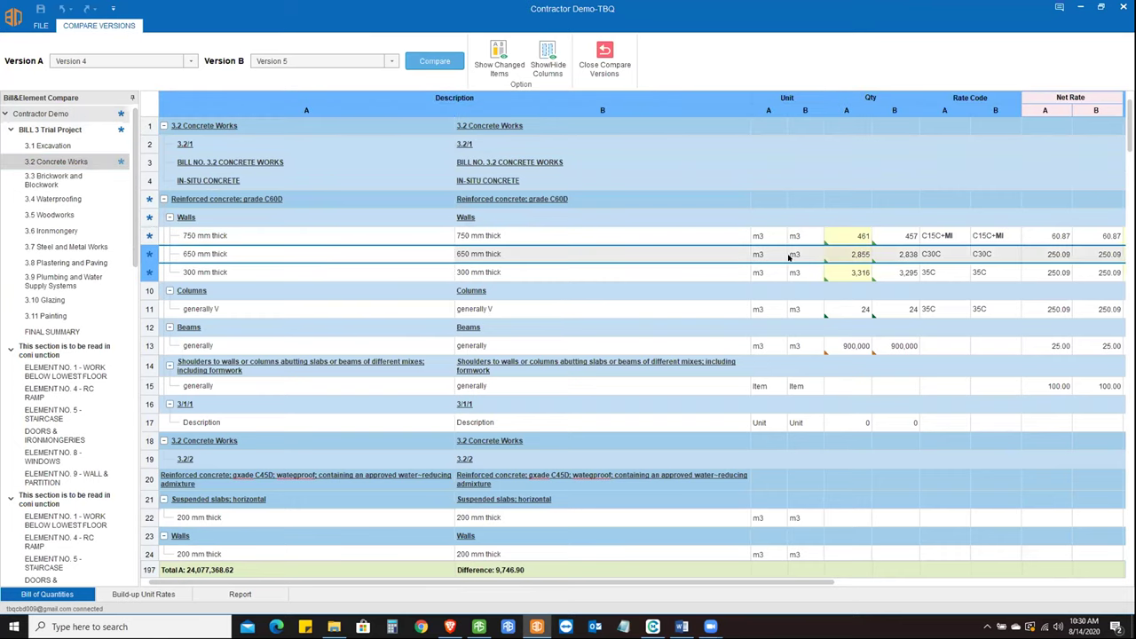
drag(776, 582, 815, 580)
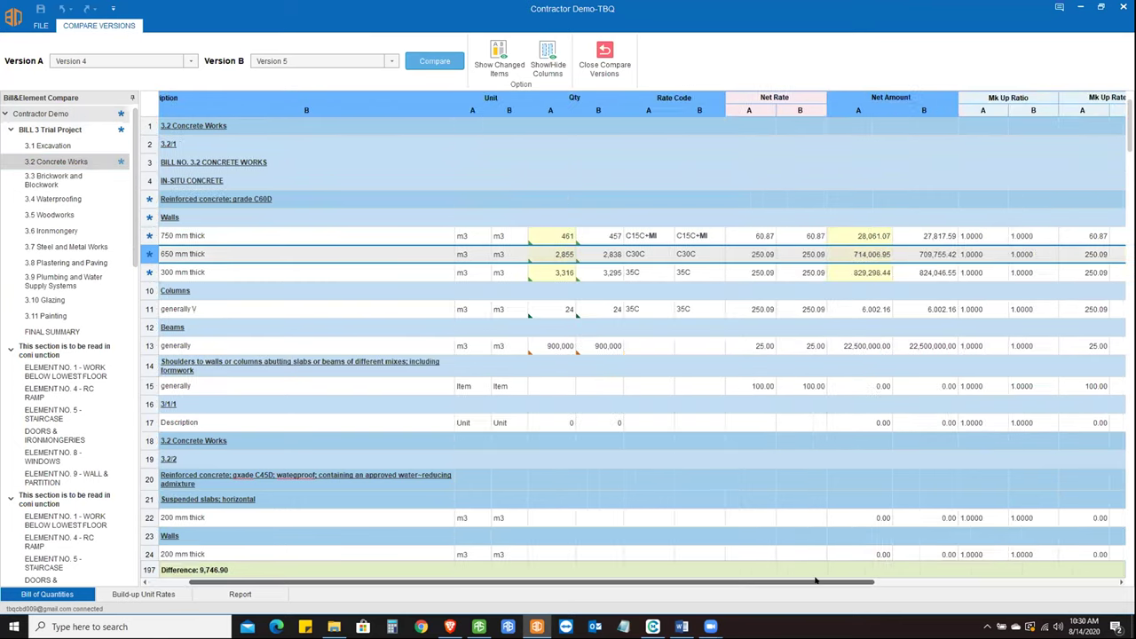
drag(480, 582, 621, 582)
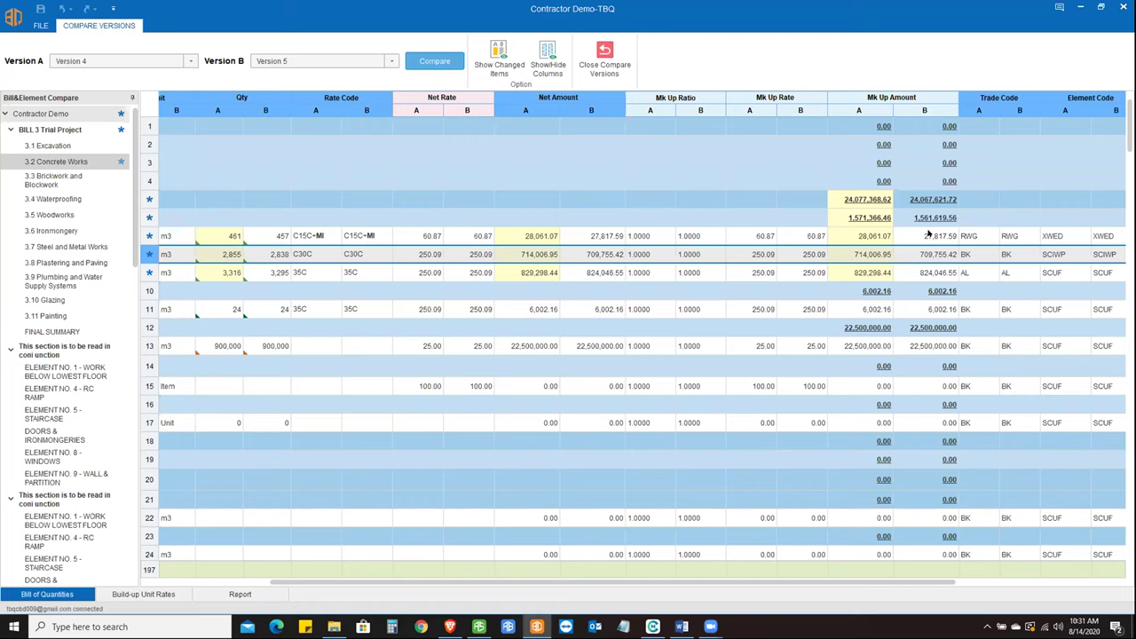
click(117, 160)
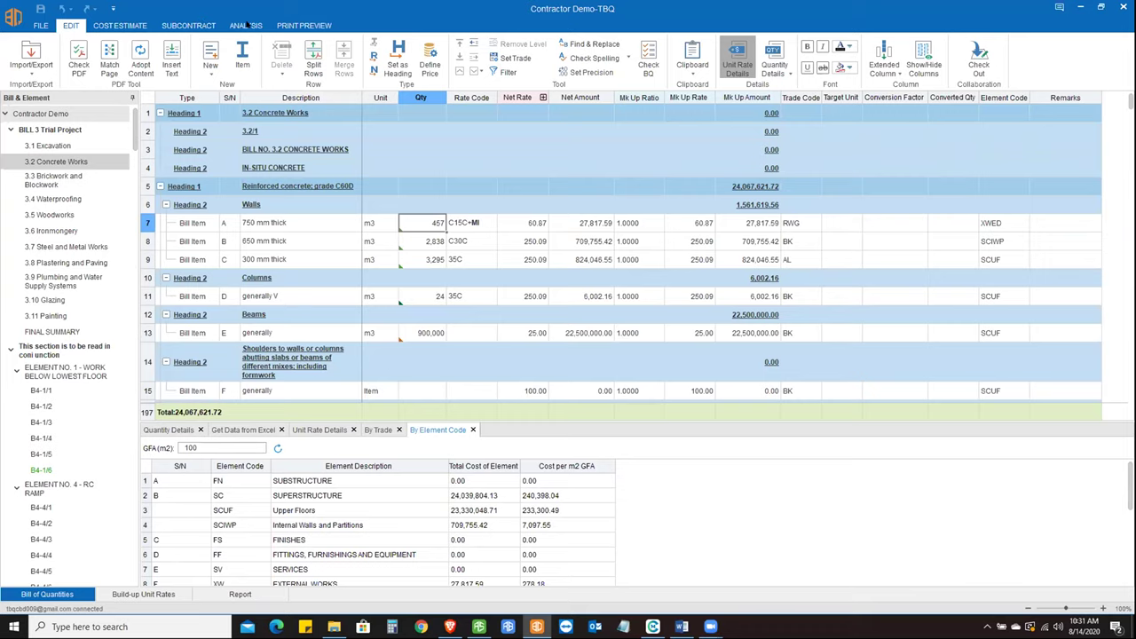
- View the subcontract tendering stage and check the trade codes of the 3.2 Concrete Works bill items
click(246, 26)
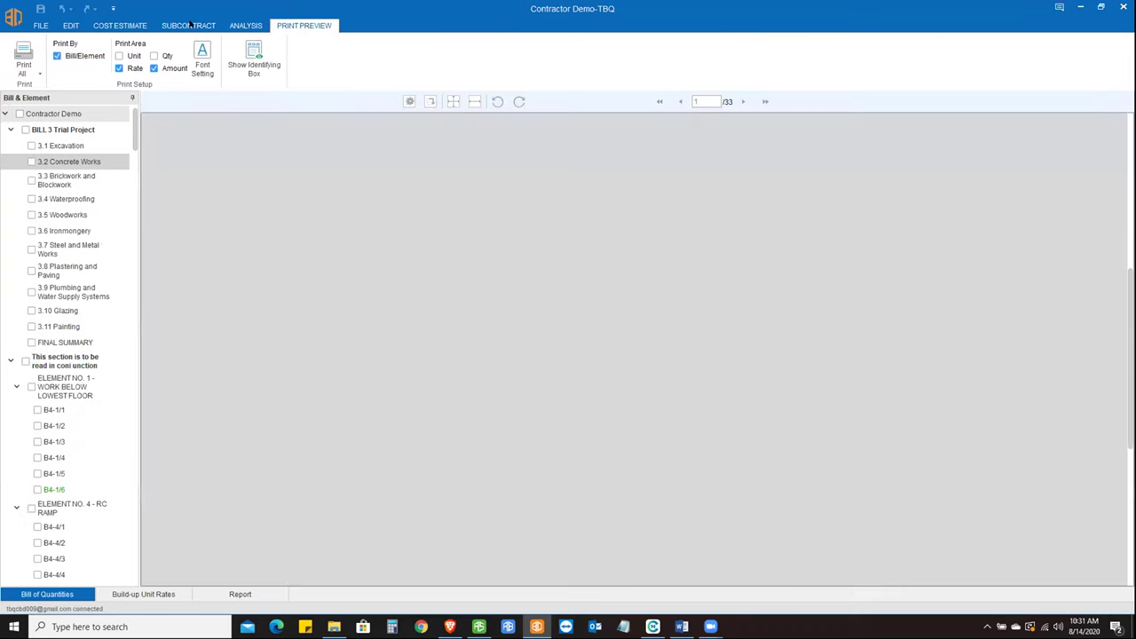
click(189, 25)
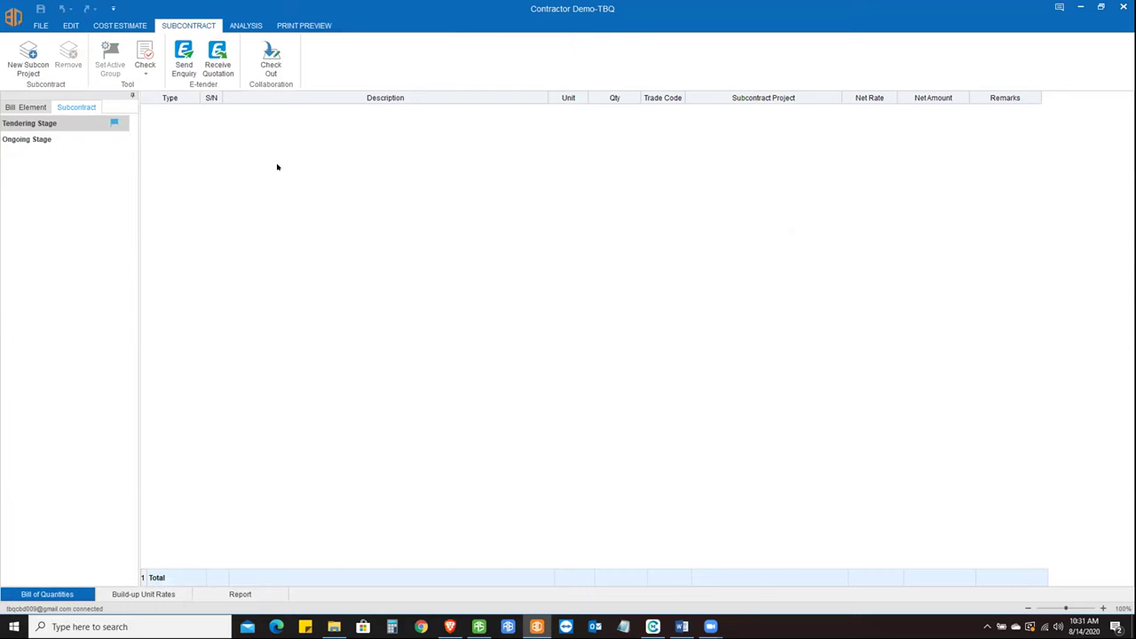
click(40, 107)
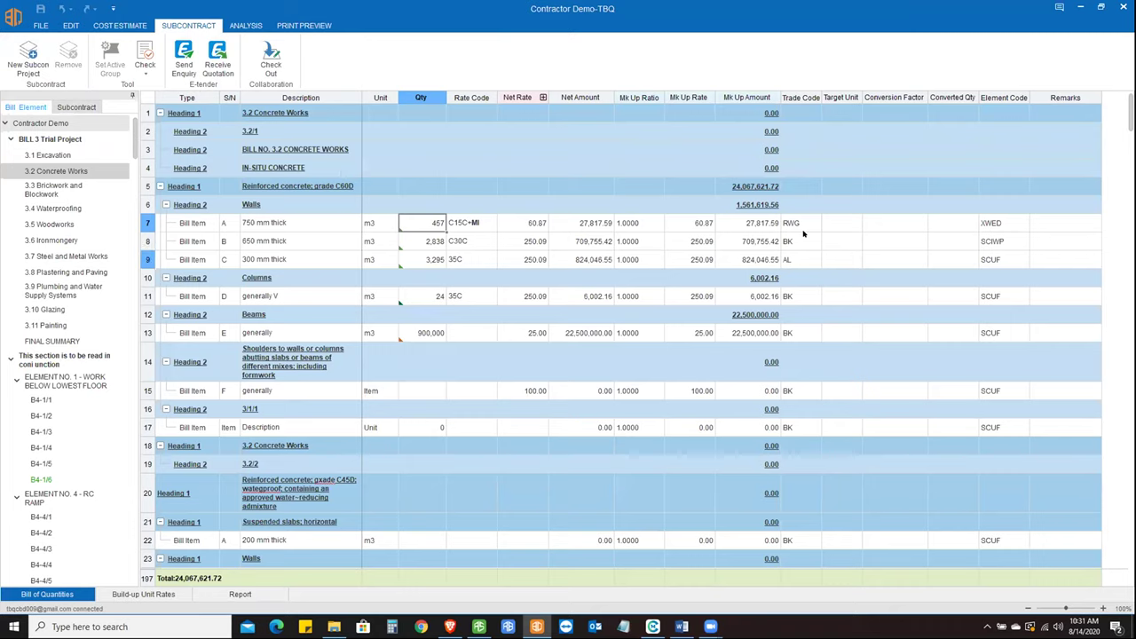
click(62, 107)
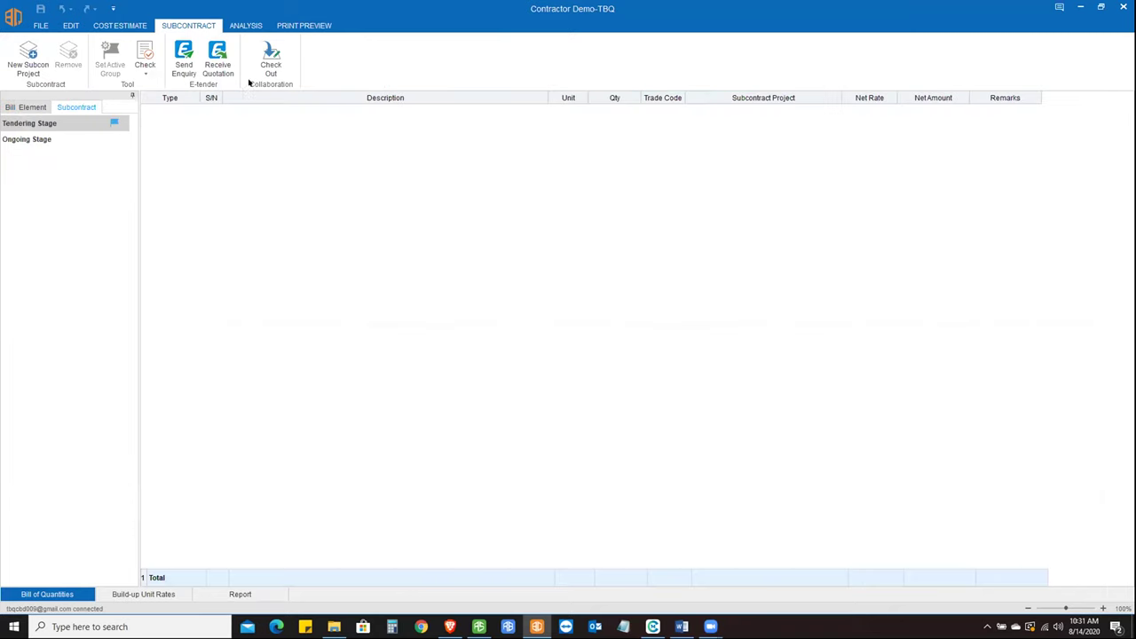
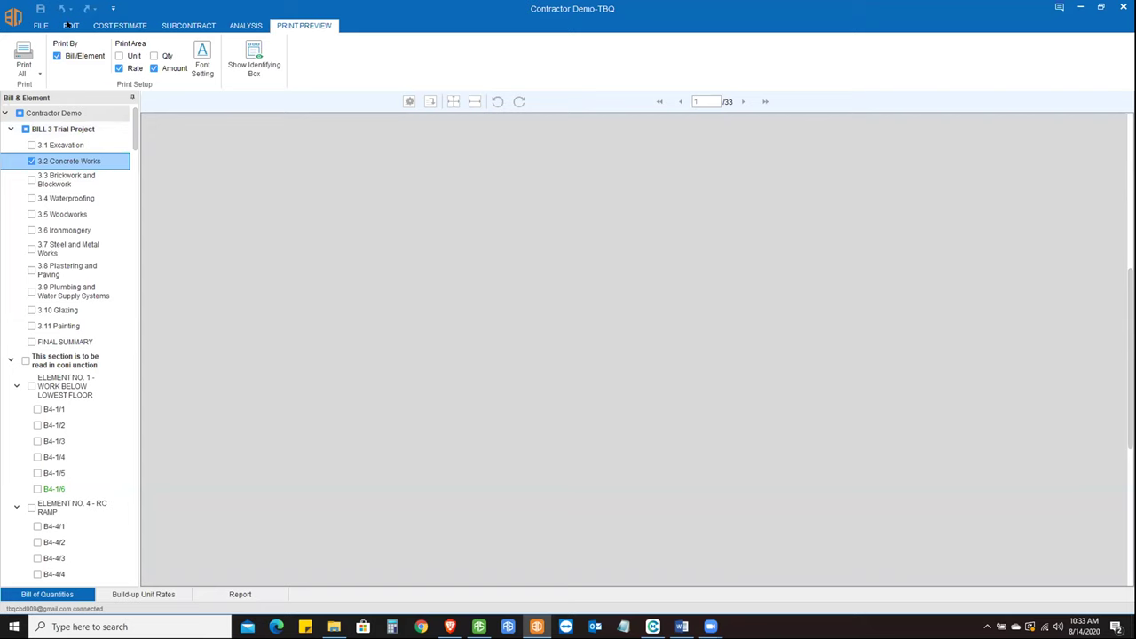
- Leave the print preview and close the Contractor Demo project
click(70, 25)
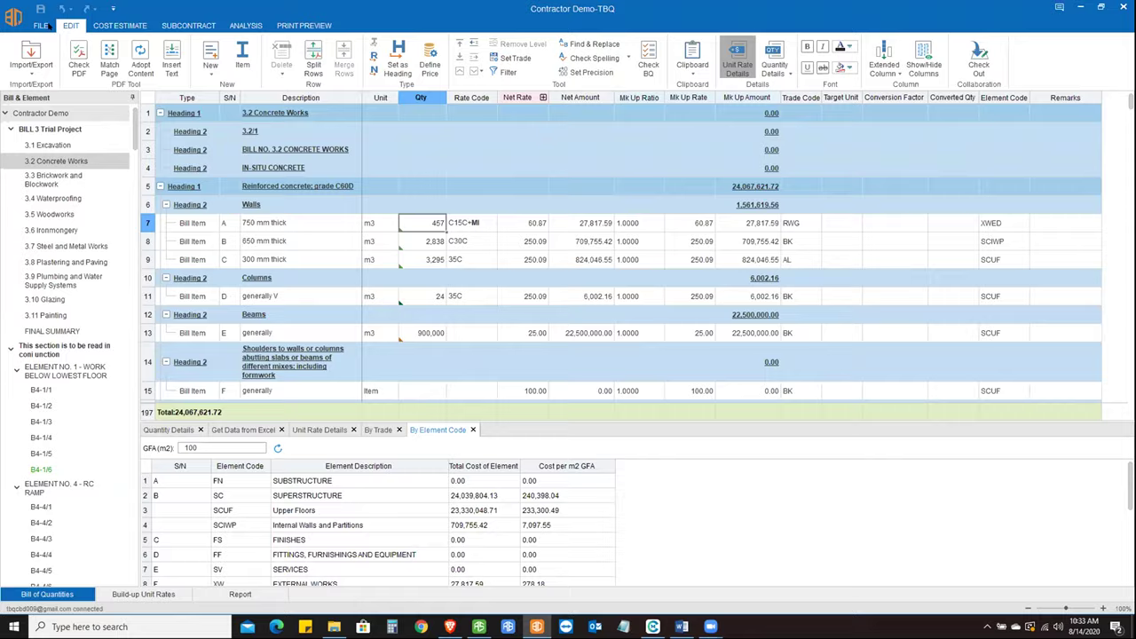
click(45, 26)
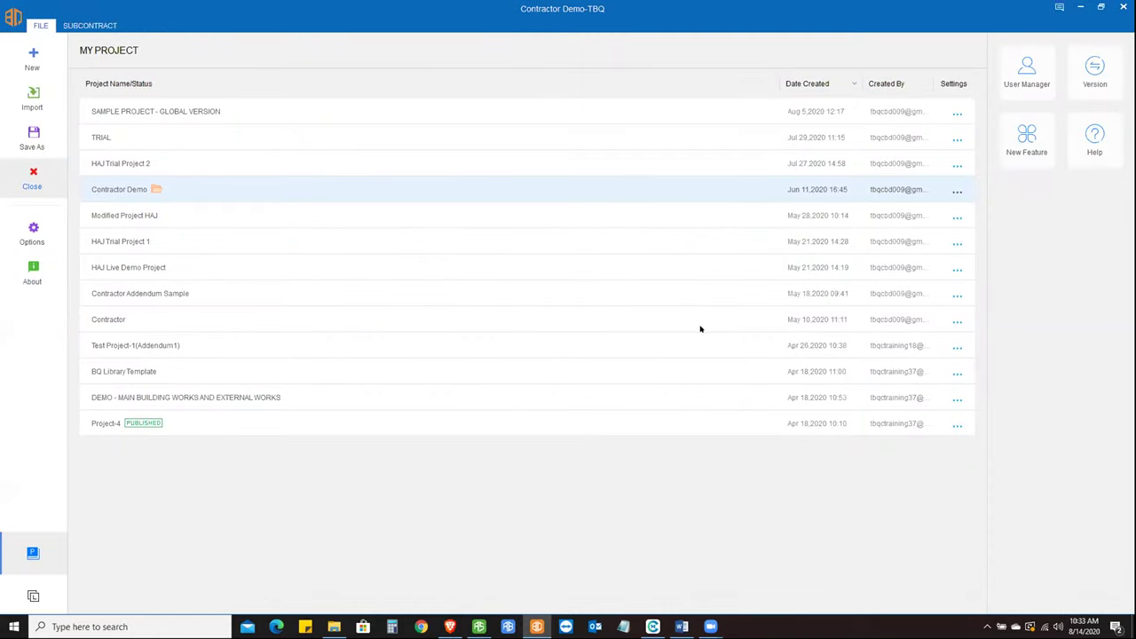
click(23, 170)
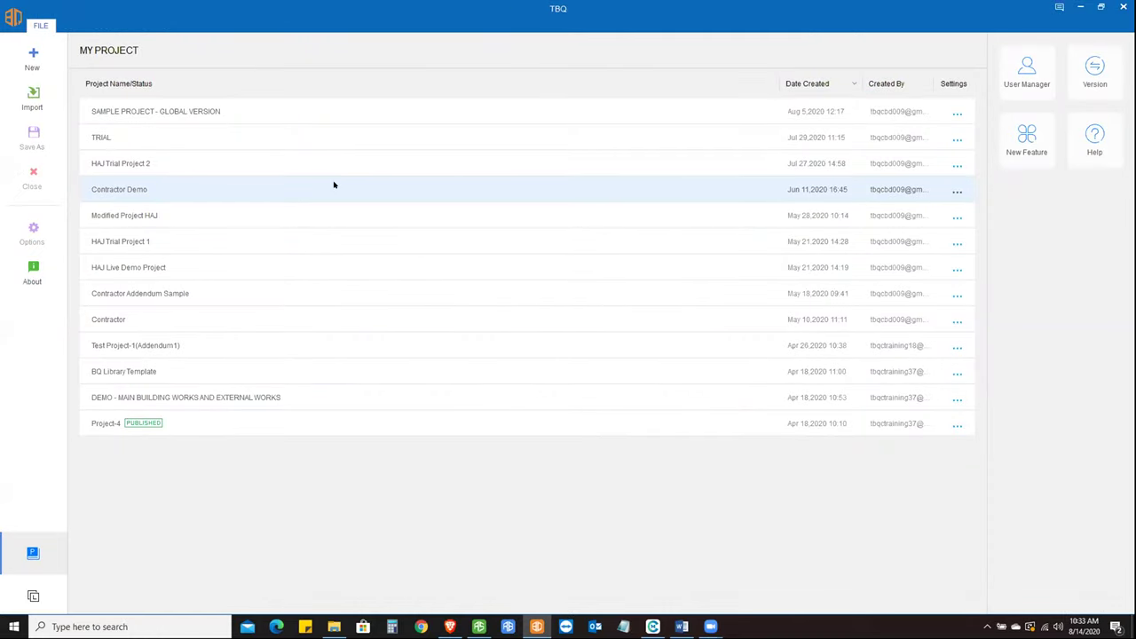
- Switch to the consultant version and open SAMPLE PROJECT - GLOBAL VERSION at BILL NO. 3.1 - FRAMES
click(1093, 74)
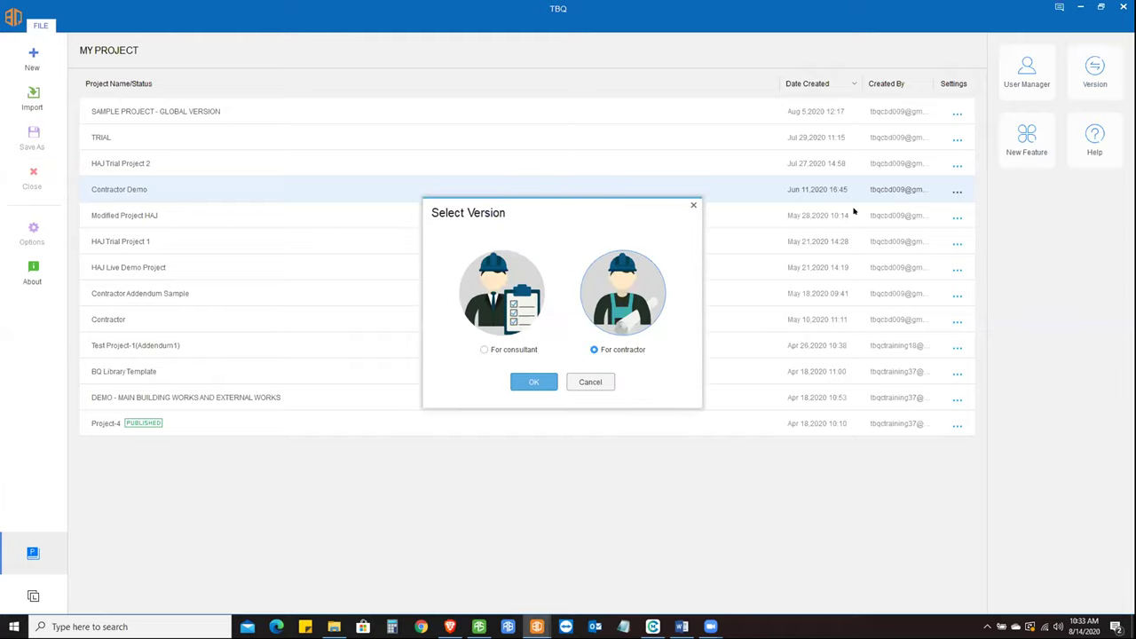
click(483, 350)
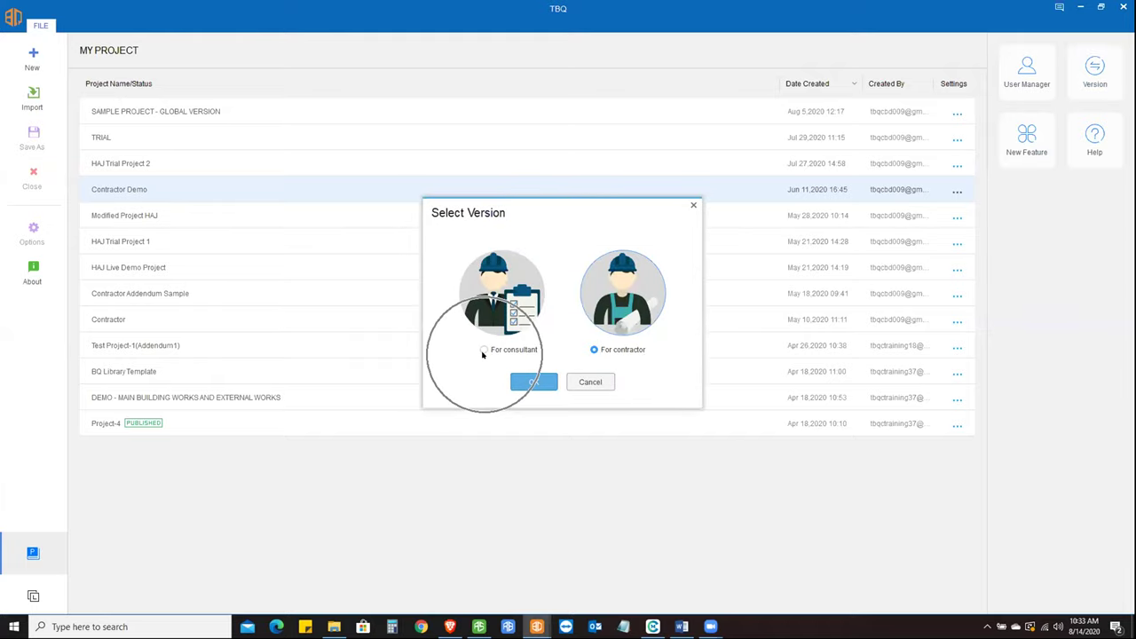
click(531, 382)
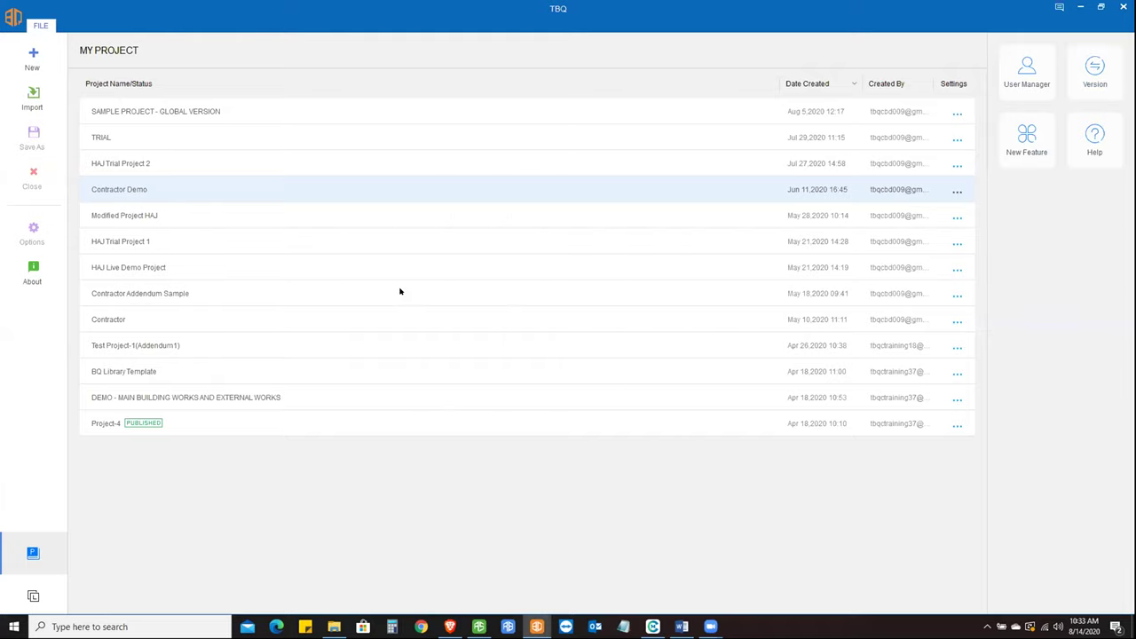
double_click(170, 110)
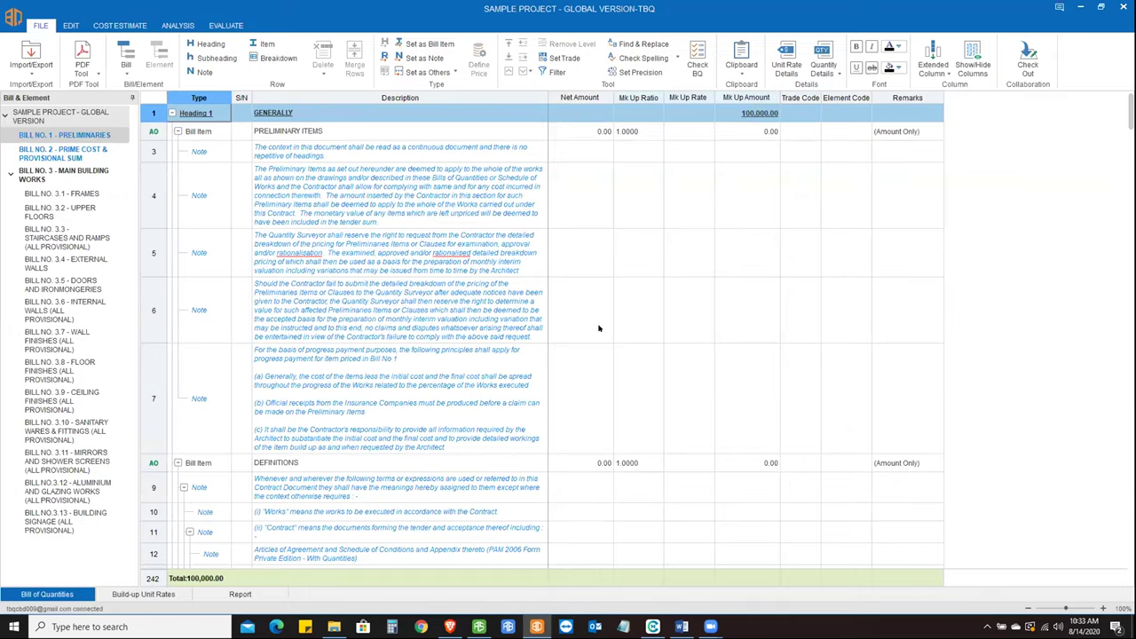
click(76, 199)
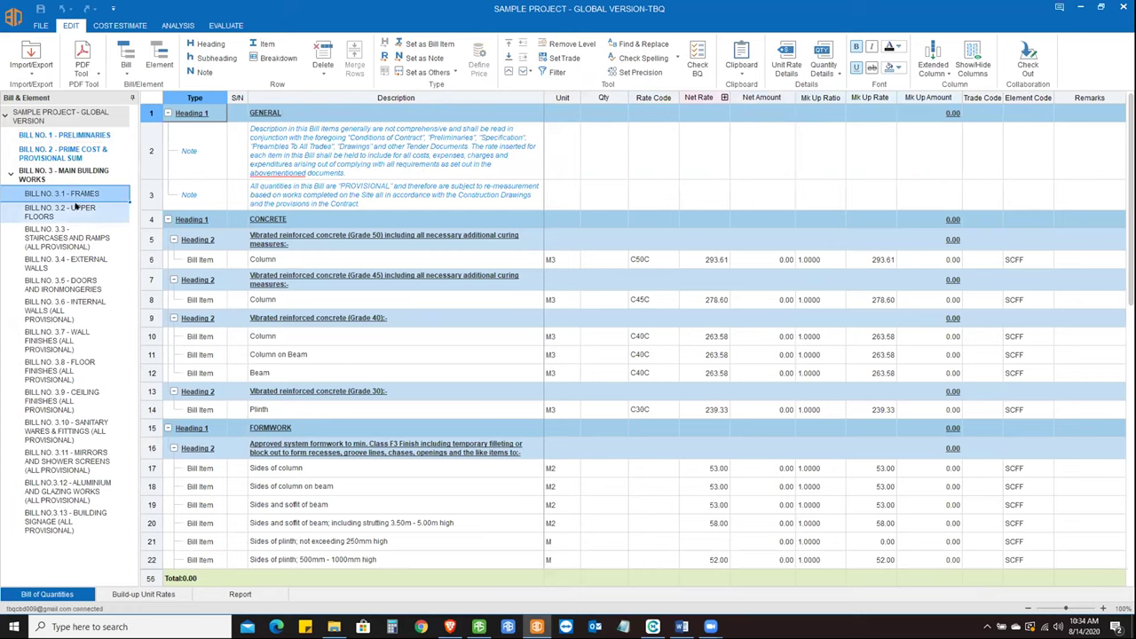
- Review the bill import and export options and bring up the BQ library as a data source
click(31, 64)
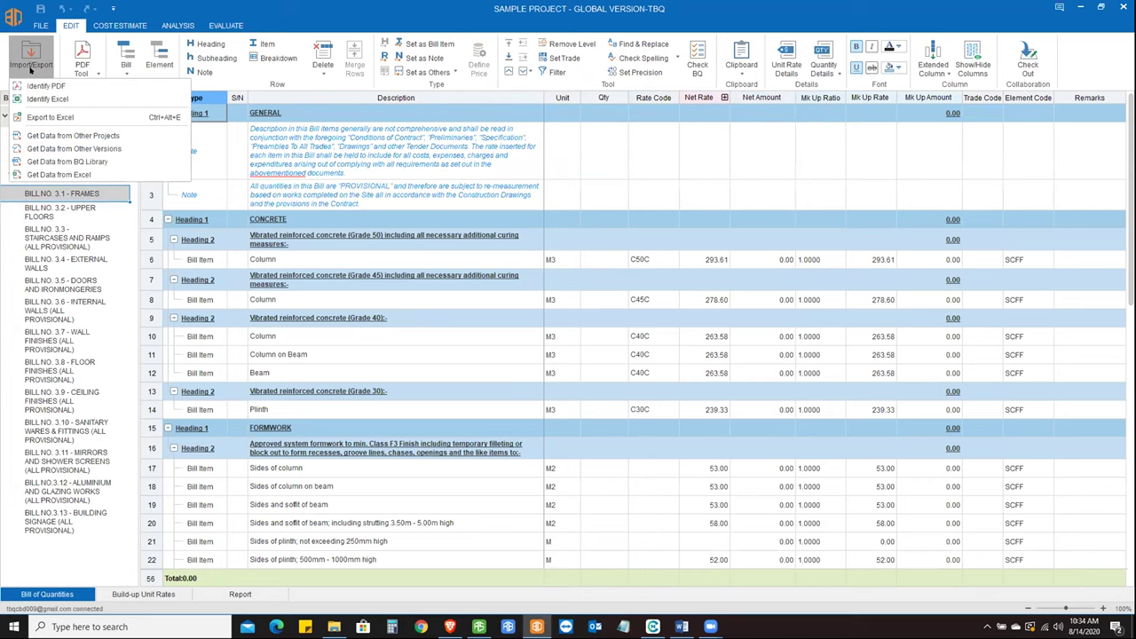
click(25, 85)
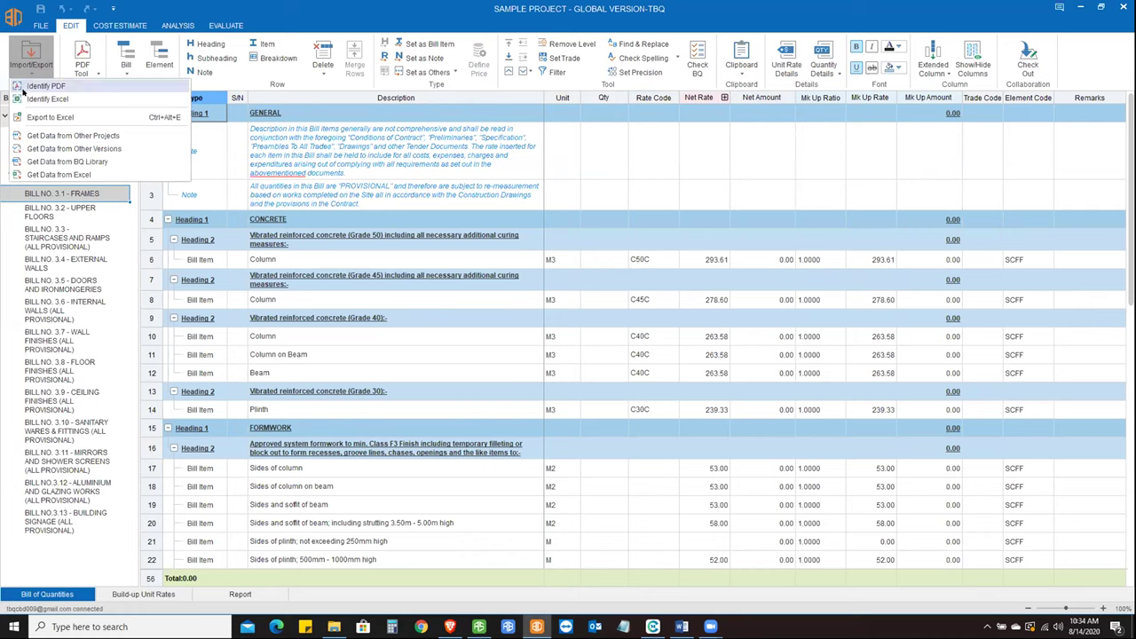
click(86, 149)
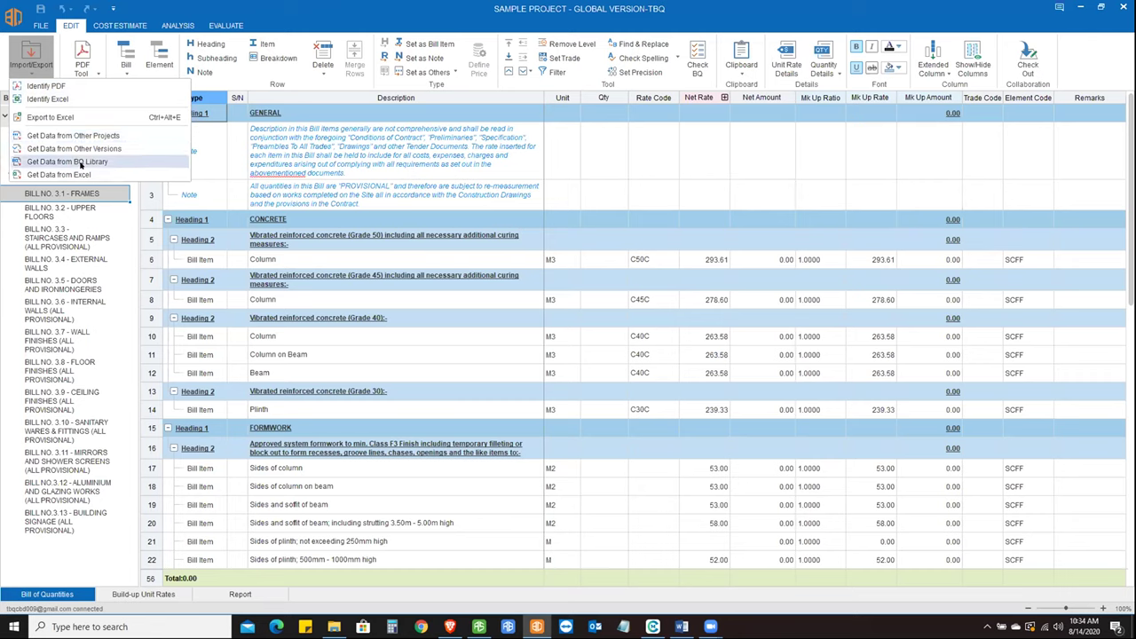
click(80, 162)
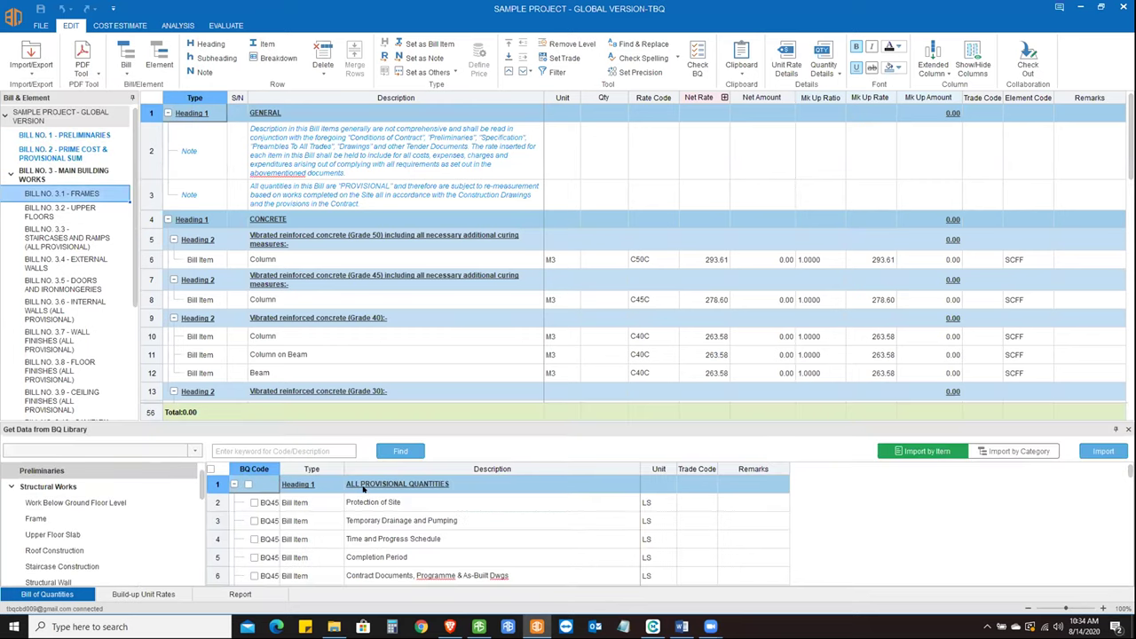
- Search the BQ library for the keyword Concrete
click(278, 450)
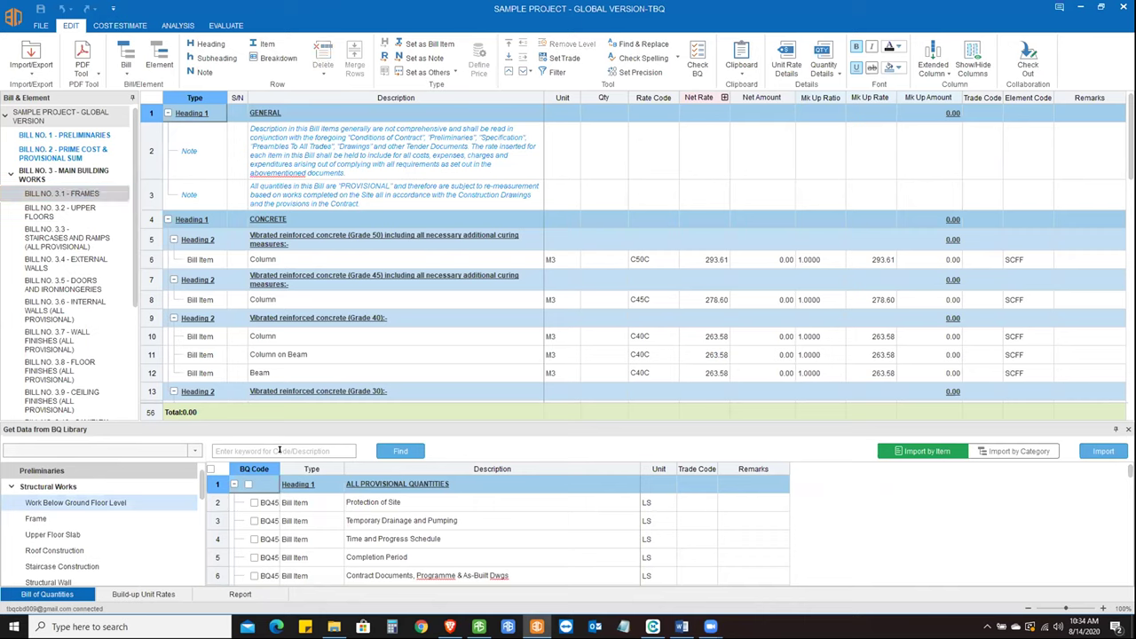
text(Co)
text(crete)
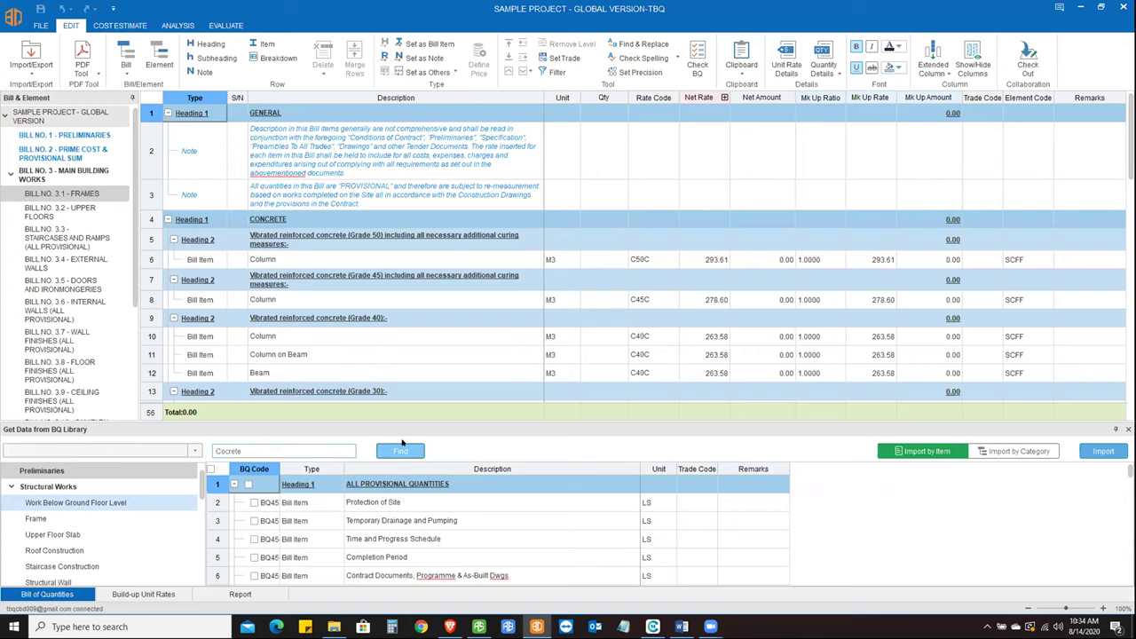
click(401, 448)
scroll(399, 536, down, 12)
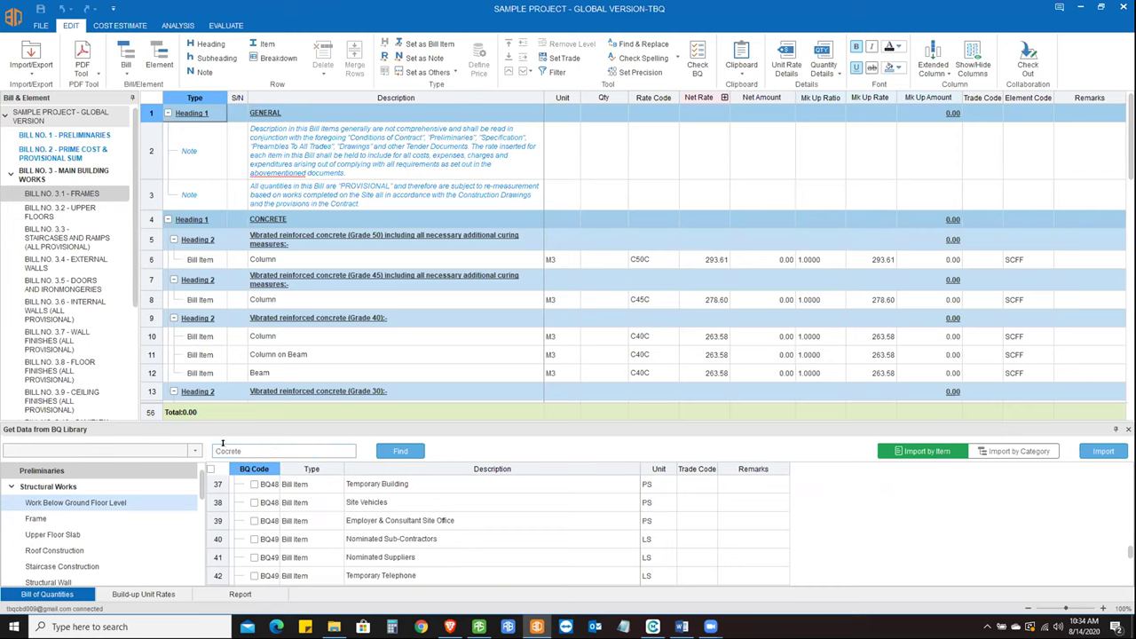
click(401, 451)
scroll(301, 524, up, 12)
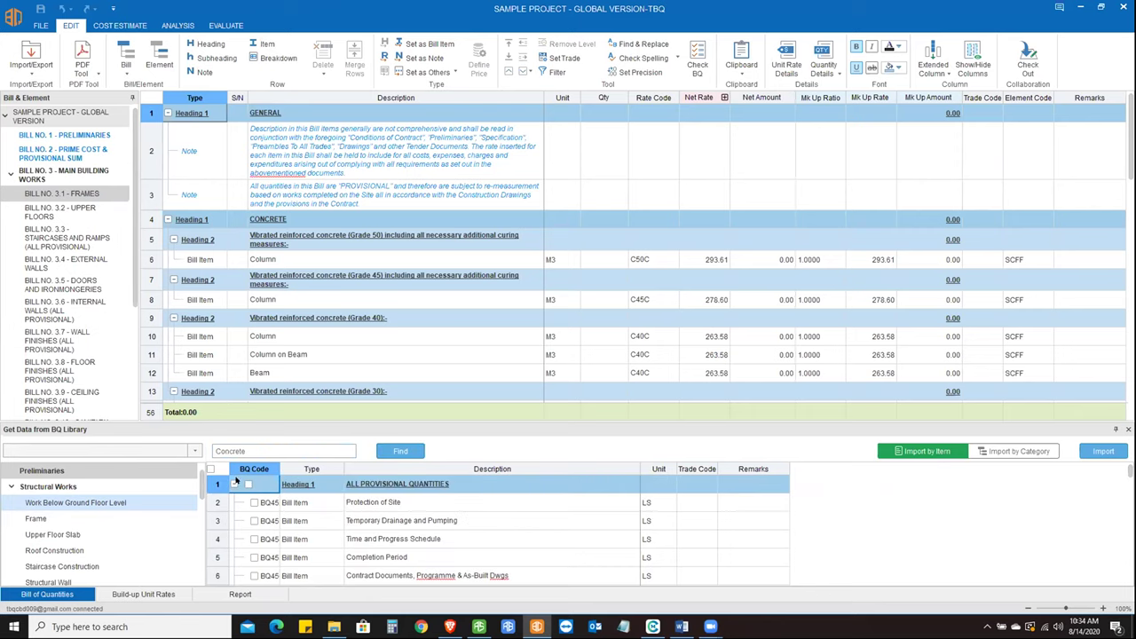
- View the Frame items under External Works in the BQ library and set the import mode to Import by Category
click(55, 550)
scroll(80, 527, down, 5)
click(53, 502)
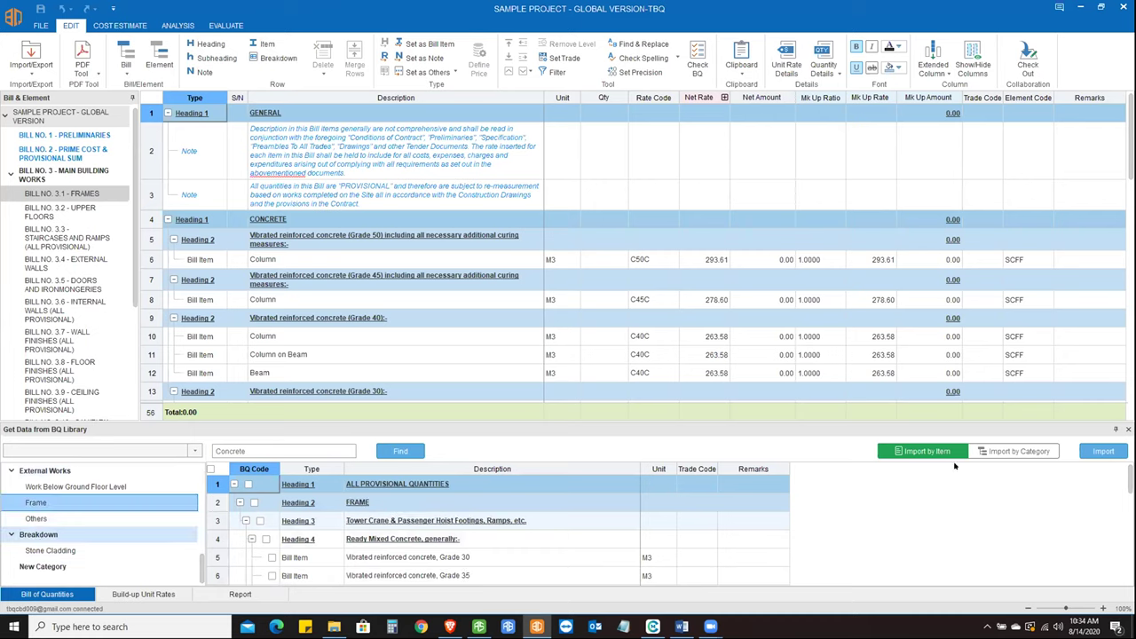
click(940, 452)
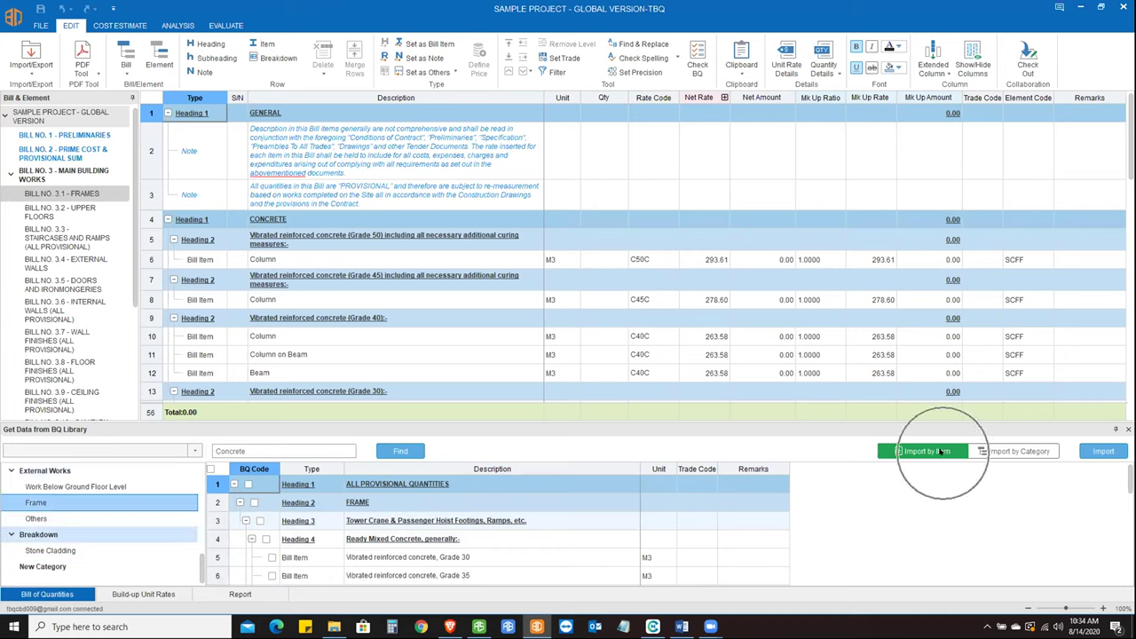
click(1012, 450)
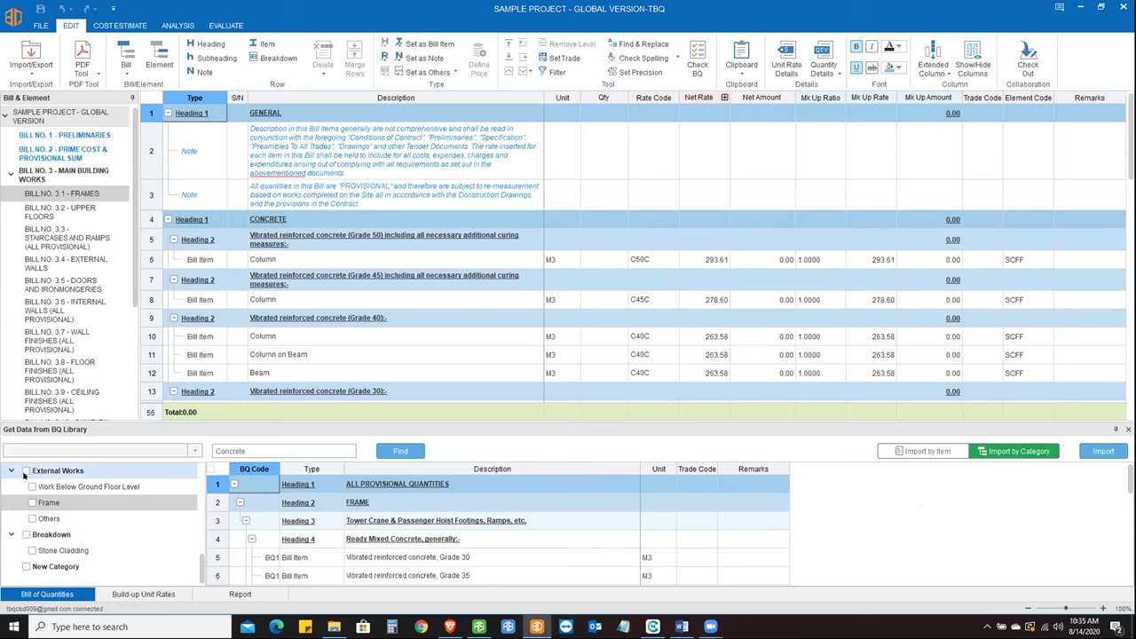
scroll(26, 475, up, 5)
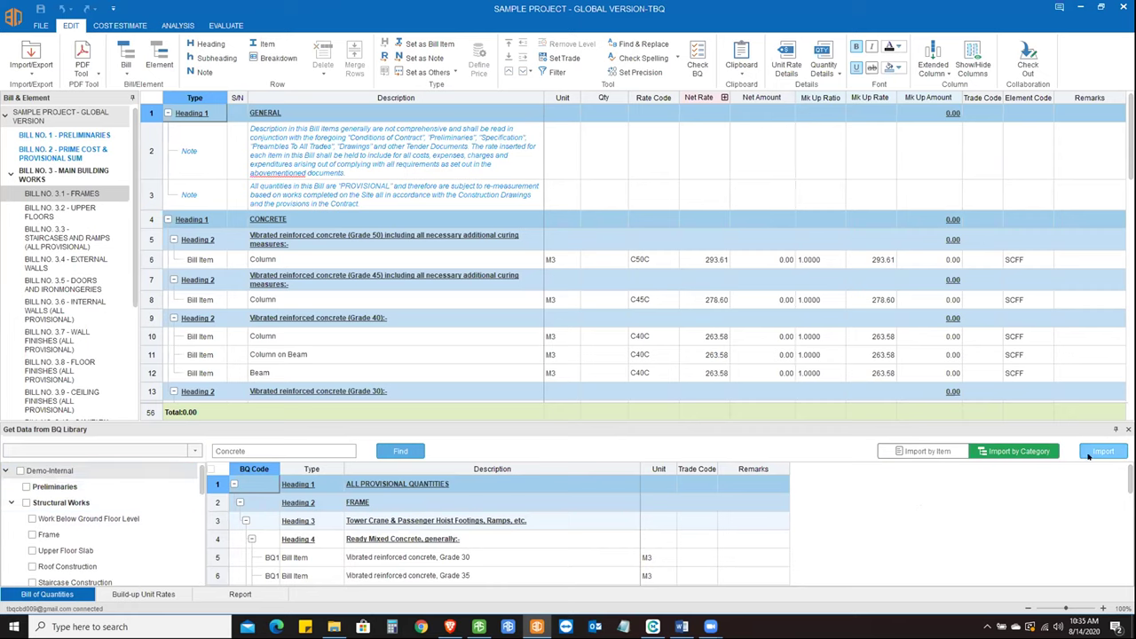
- Bring up the Excel data import and dismiss the file selection without choosing a workbook
click(31, 60)
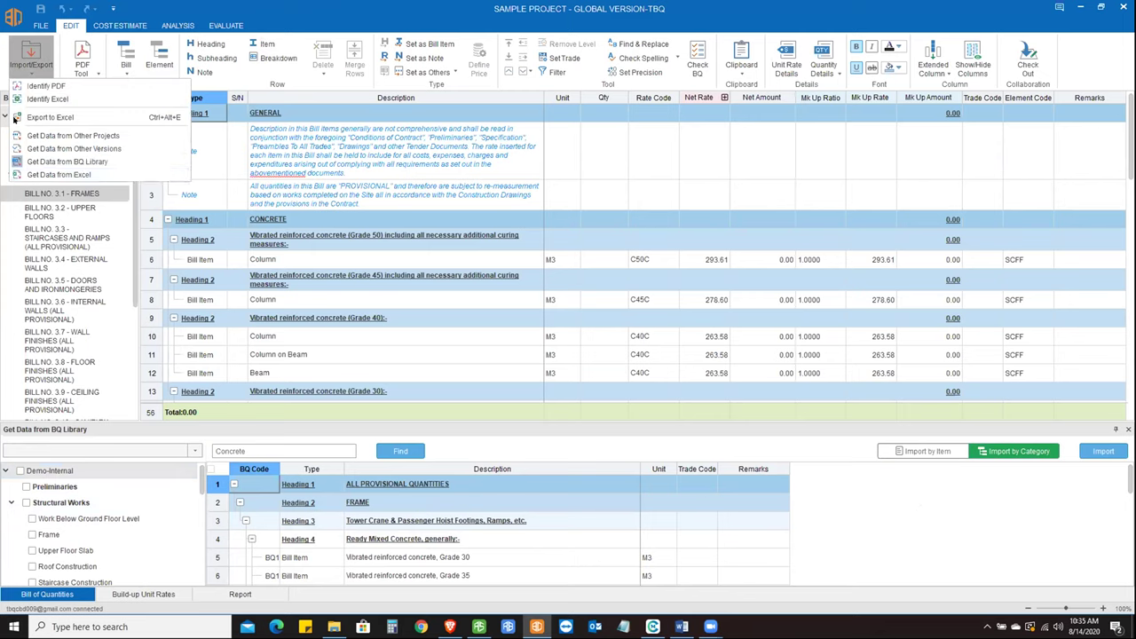
click(43, 174)
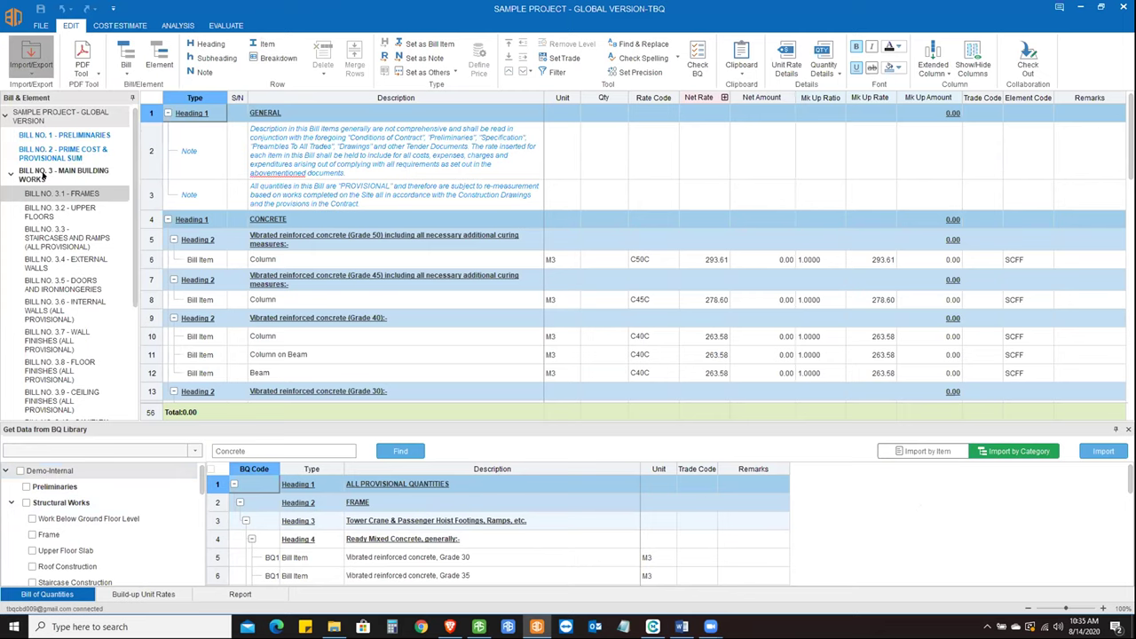
click(537, 300)
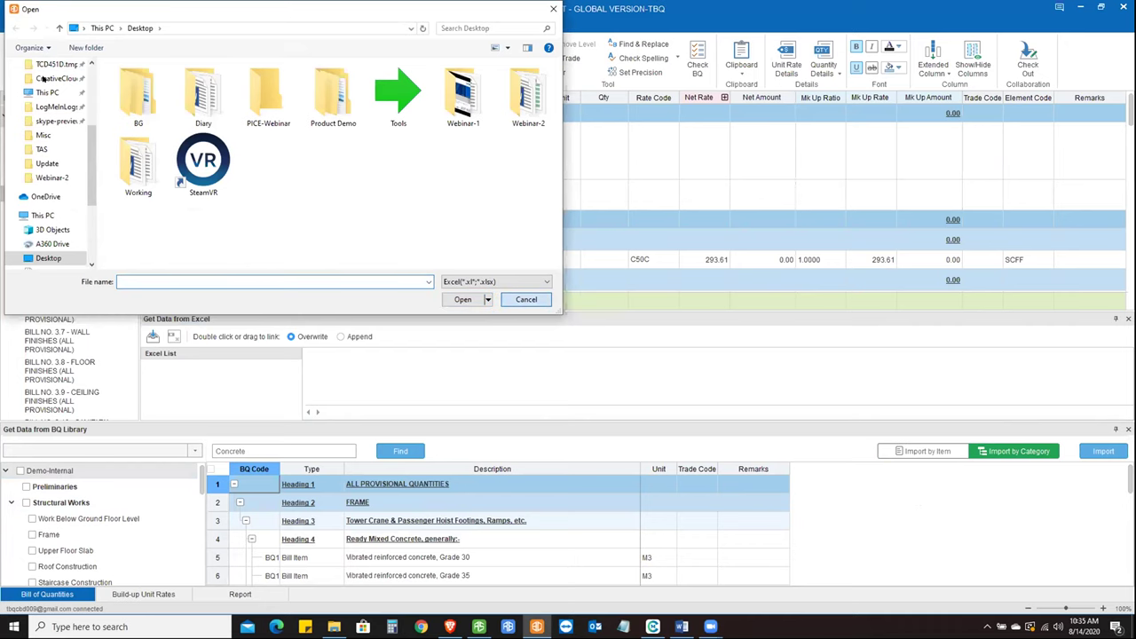
- Load Modified Project HAJ as the source for data from other projects and view its Excavation and Earthwork items
click(31, 58)
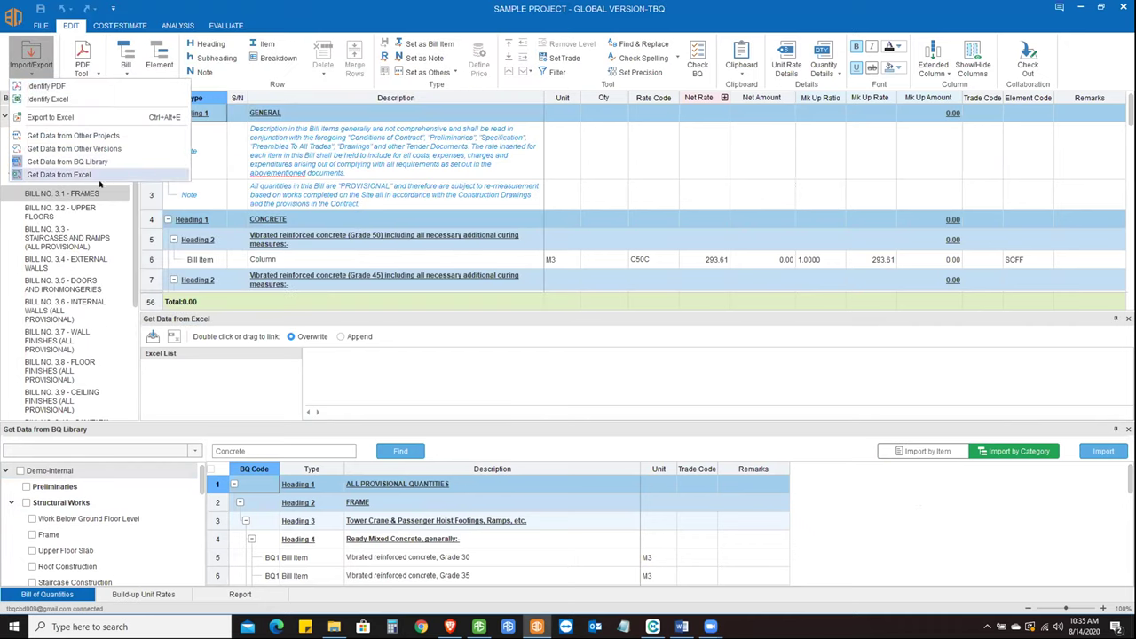
click(487, 318)
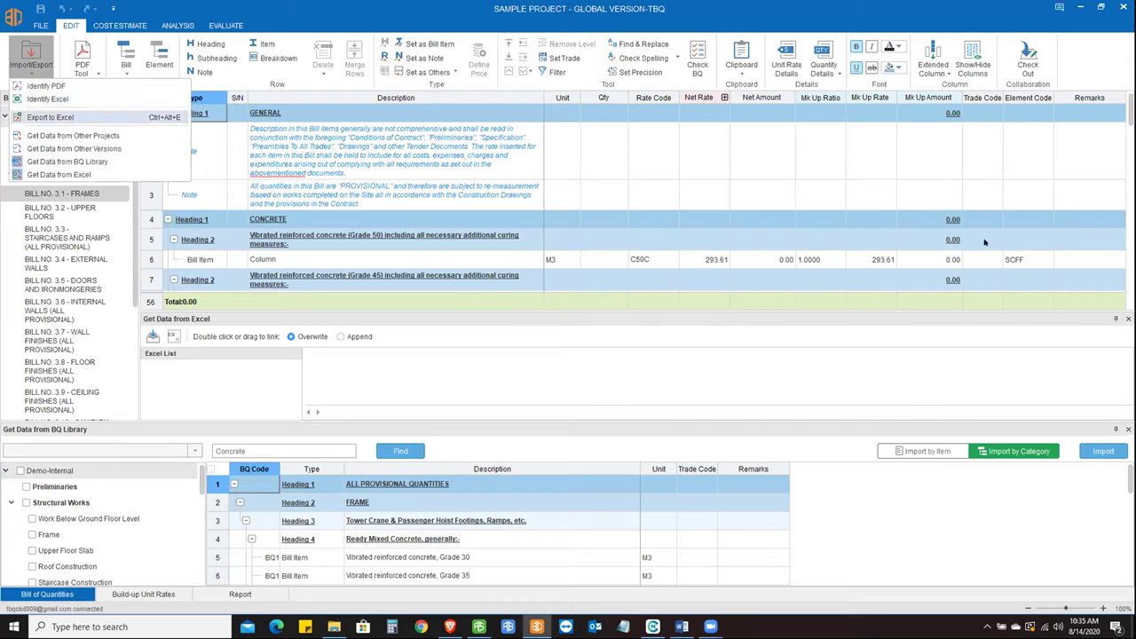
click(686, 131)
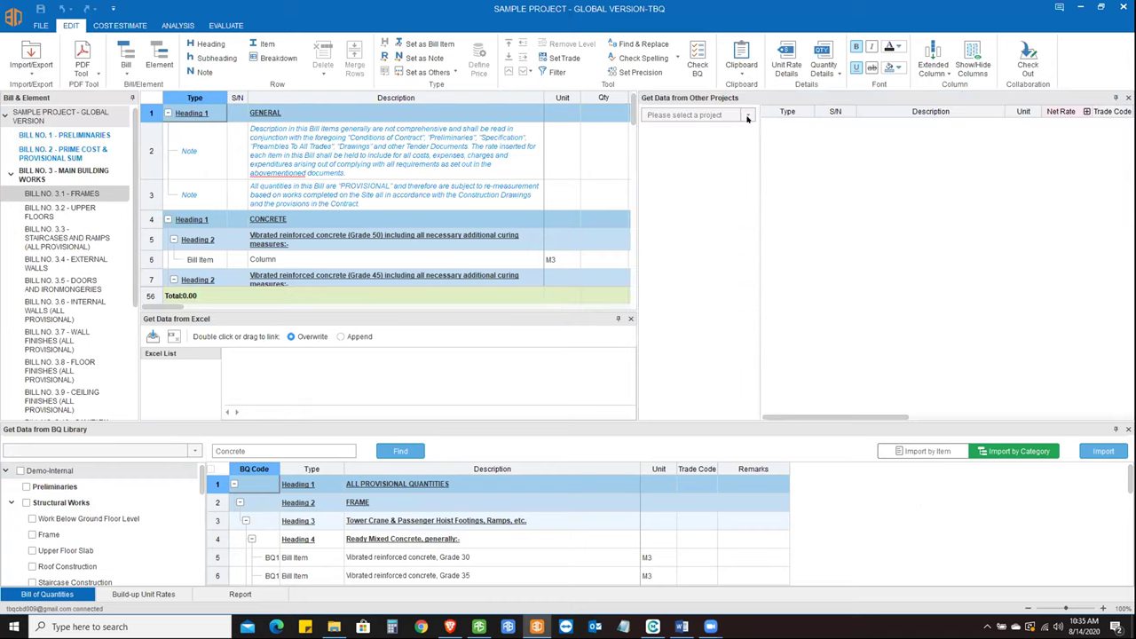
click(747, 116)
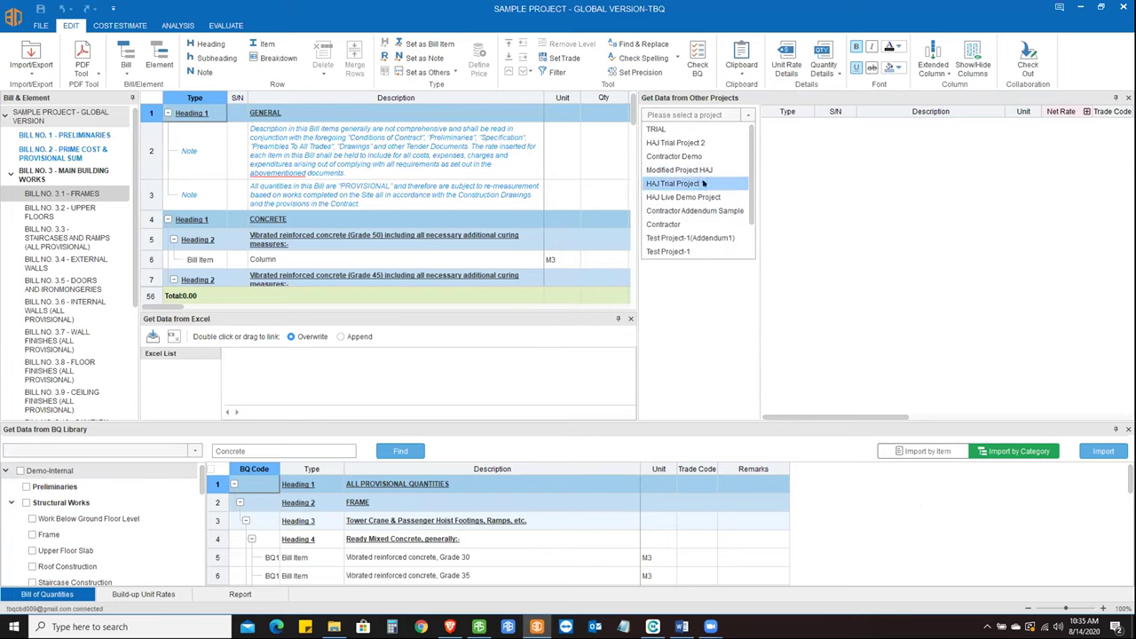
click(679, 170)
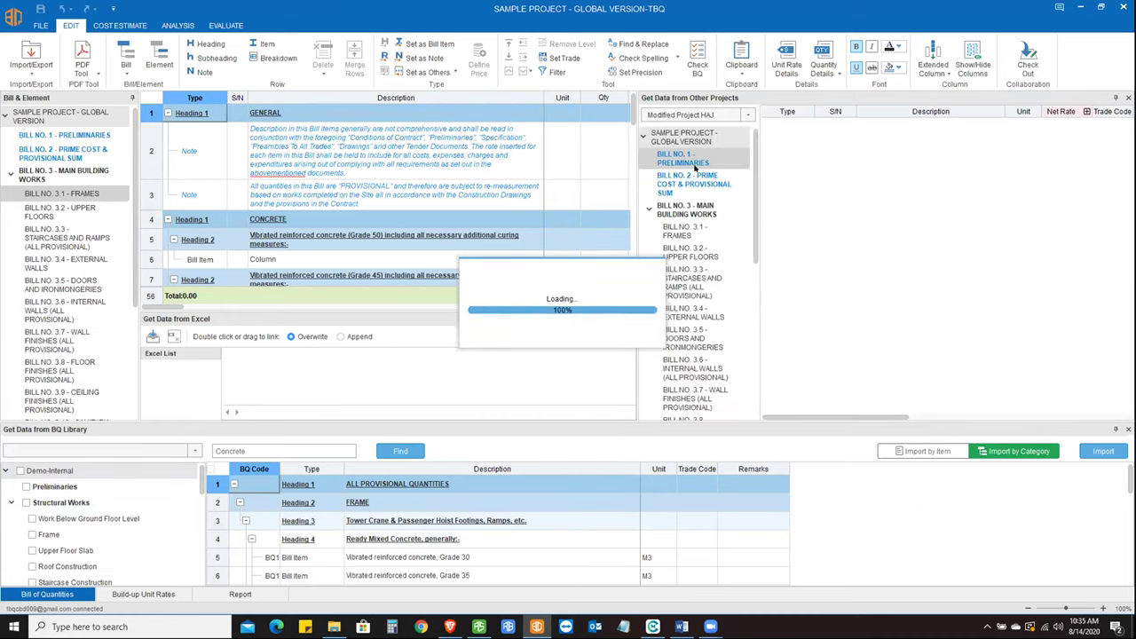
drag(700, 184, 767, 238)
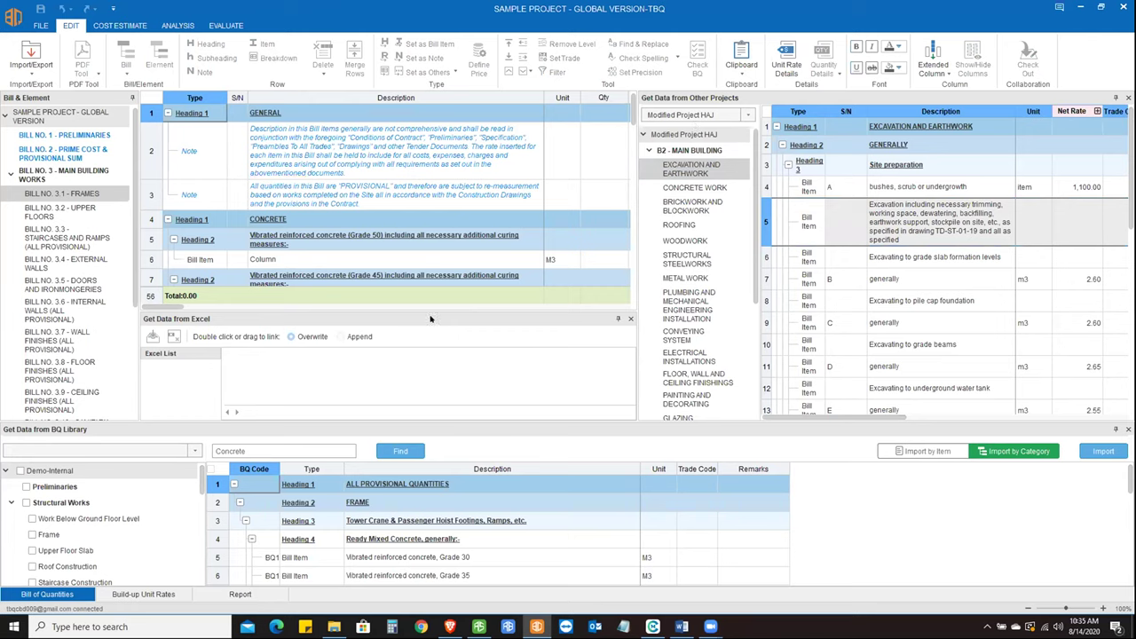
- Close the data import panes for other projects, the BQ library and Excel
mouse_move(432, 319)
mouse_down()
mouse_move(463, 316)
mouse_move(430, 319)
mouse_up()
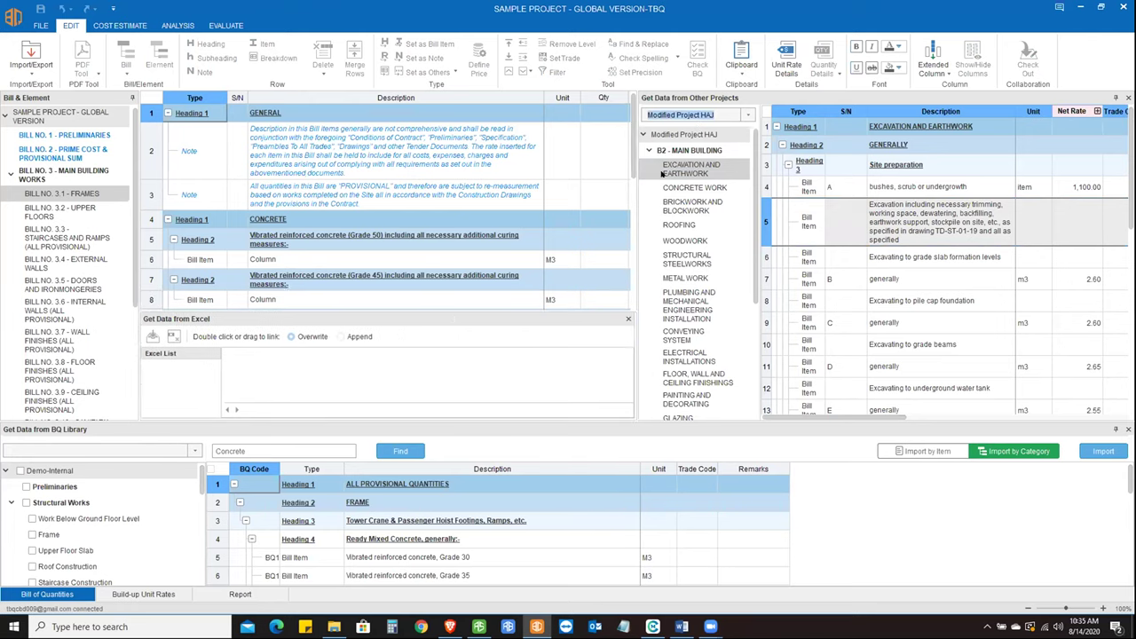
click(1127, 98)
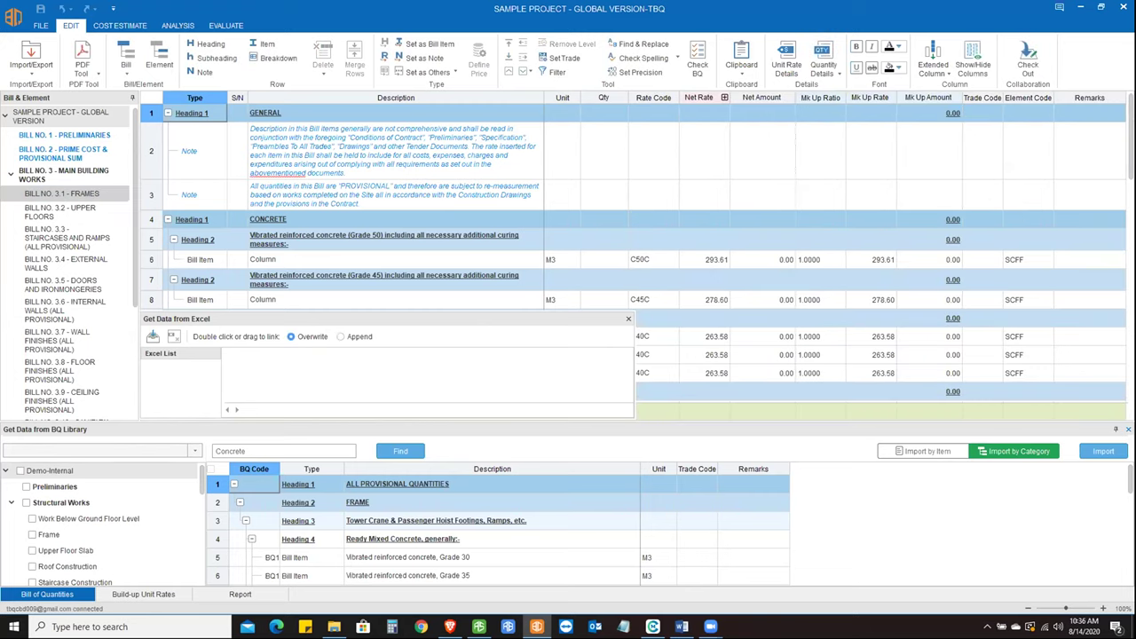
click(1128, 428)
click(629, 319)
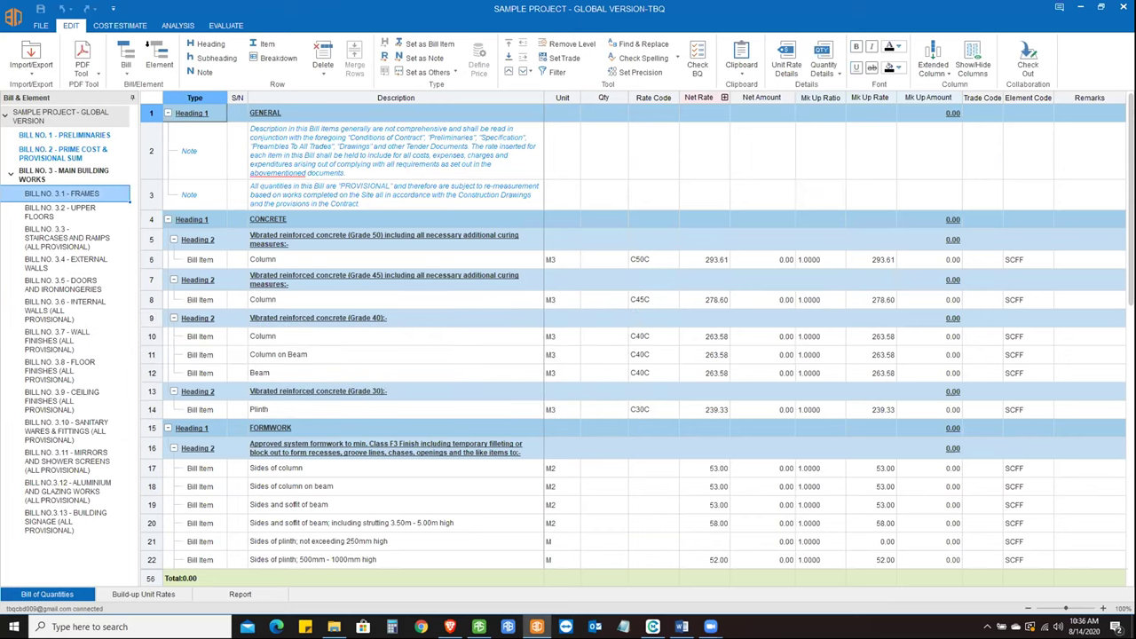
- Create a new bill in the sample project, after the existing Main Building Works bills
click(82, 63)
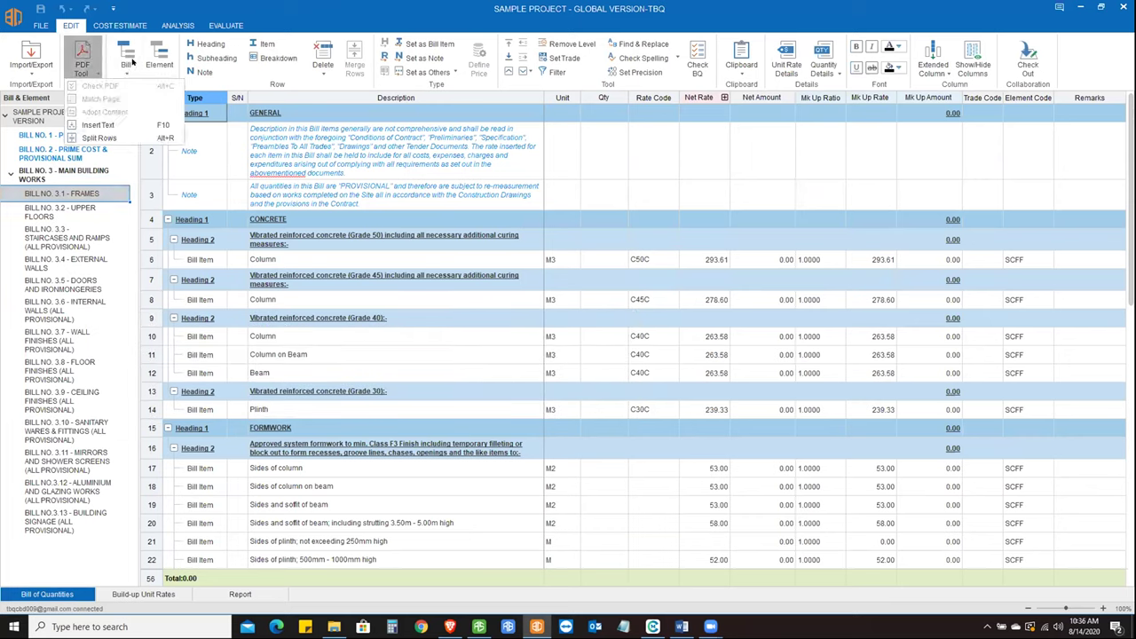
click(130, 62)
click(127, 66)
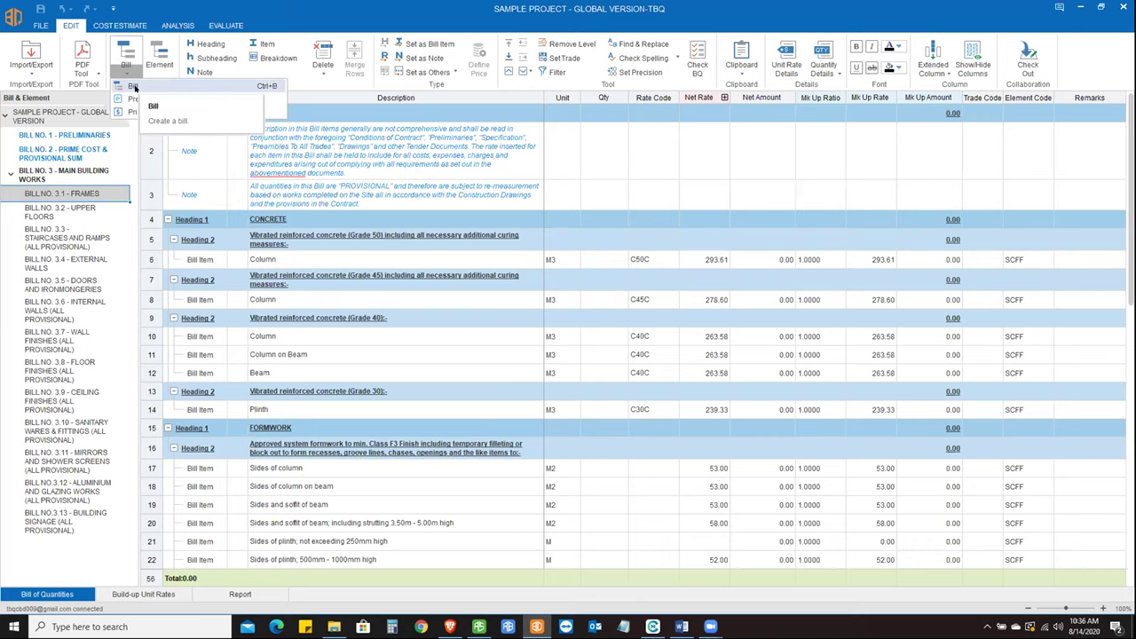
click(134, 86)
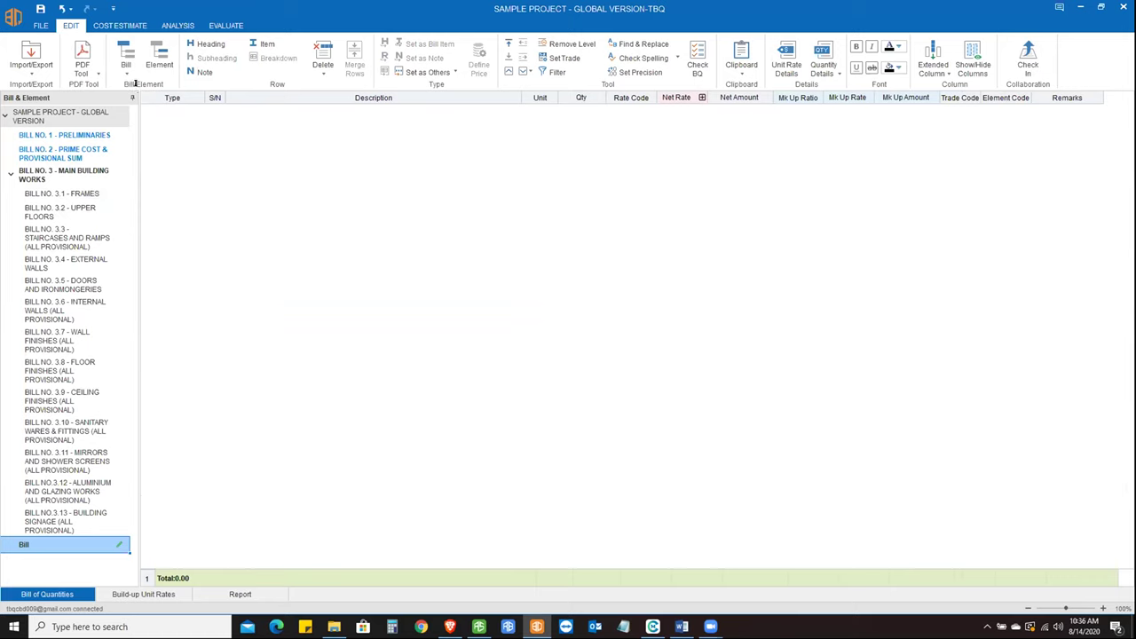
- Add a Preliminaries bill and a Prime Cost & Provisional Sums bill after Bill No. 1
click(129, 73)
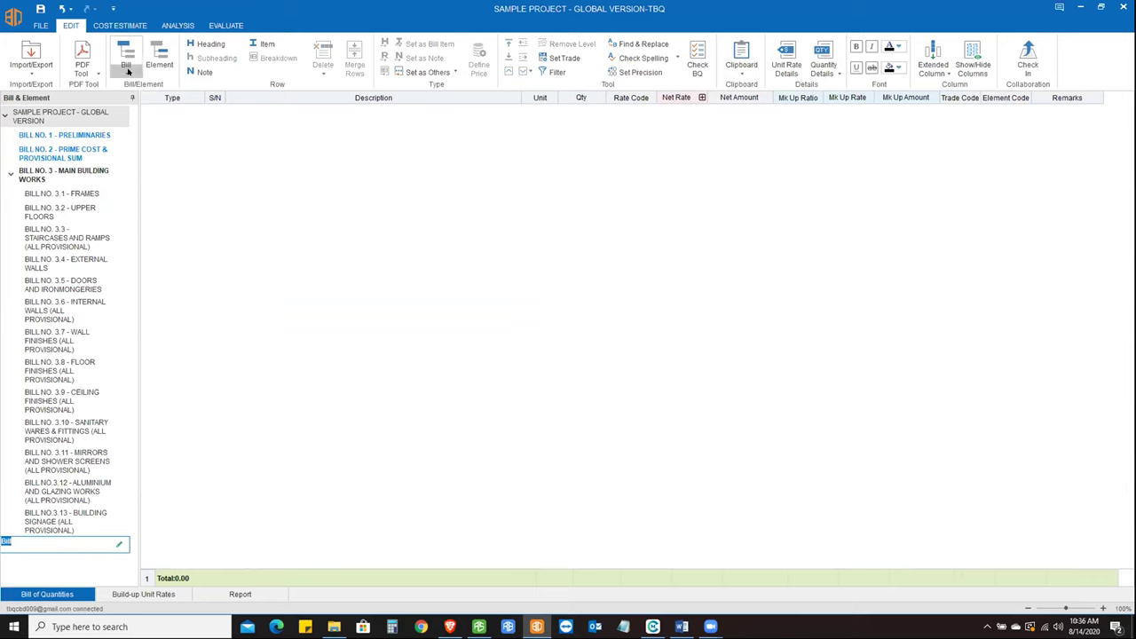
click(142, 99)
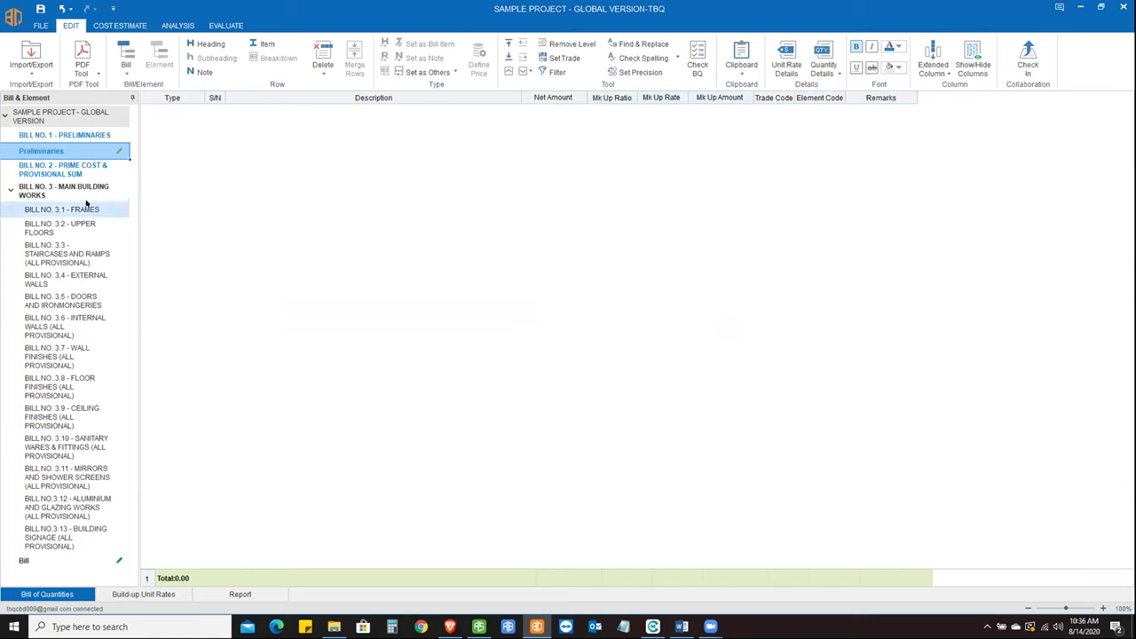
click(126, 71)
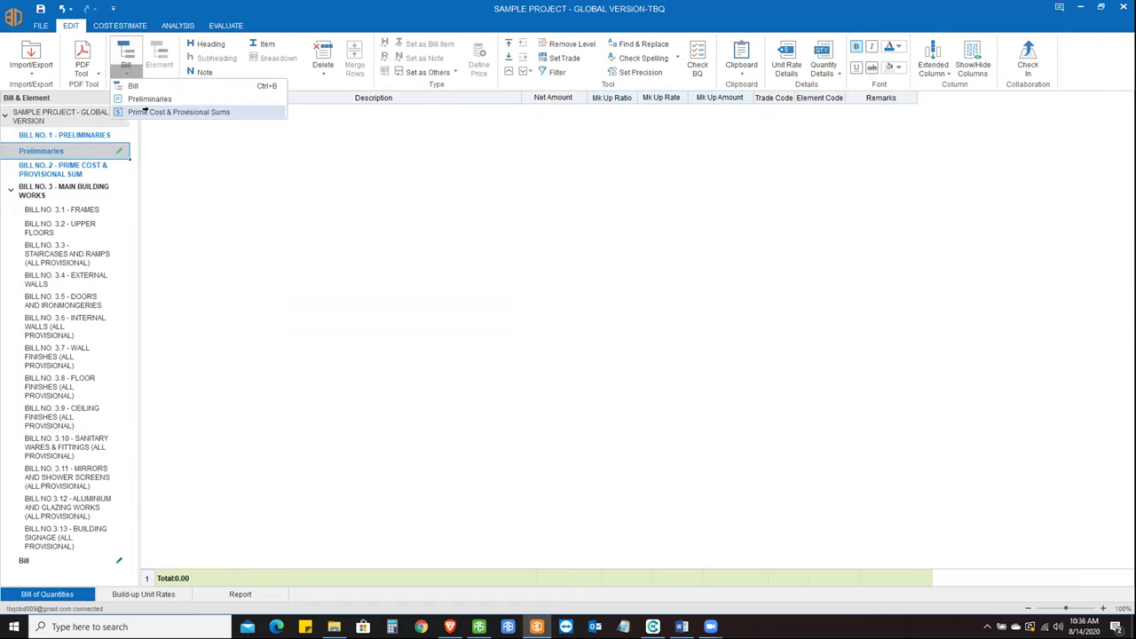
click(144, 110)
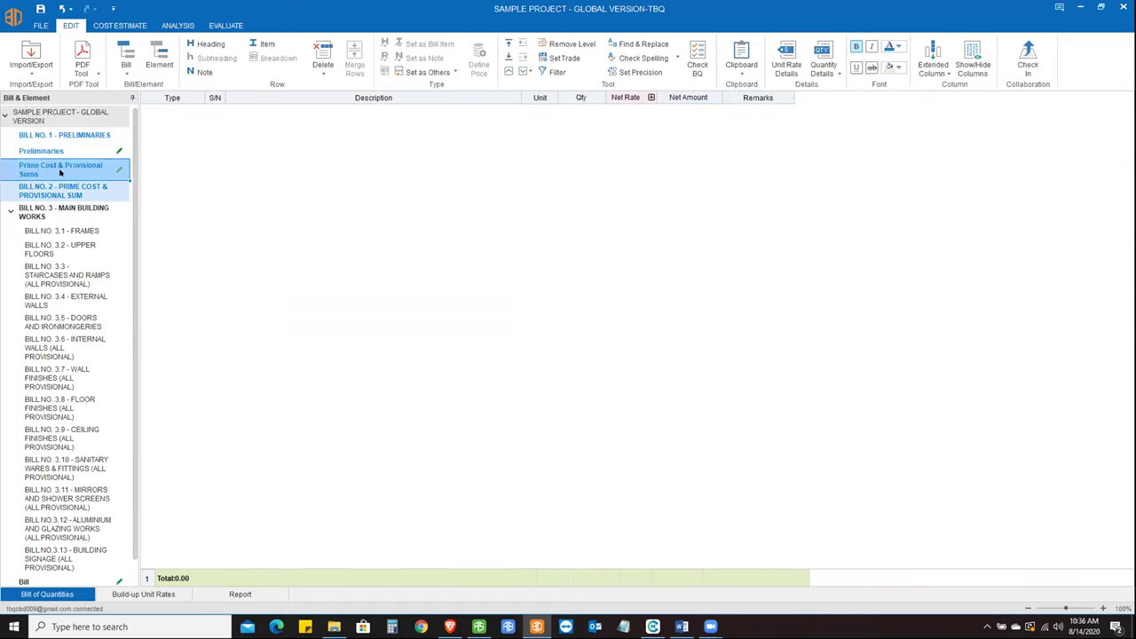
- Build a heading, subheading, bill item and cost breakdown in the new Prime Cost & Provisional Sums bill
click(208, 44)
click(213, 57)
click(265, 44)
click(276, 59)
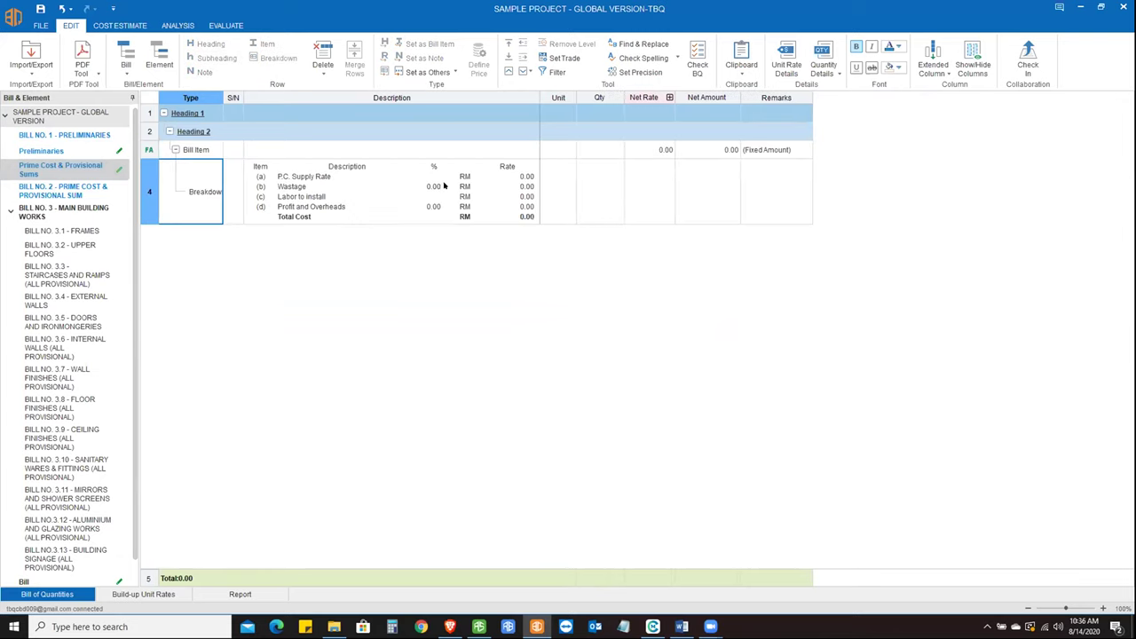
- Open the new item's cost breakdown, look over its rate rows and accept it without entering any values
double_click(475, 185)
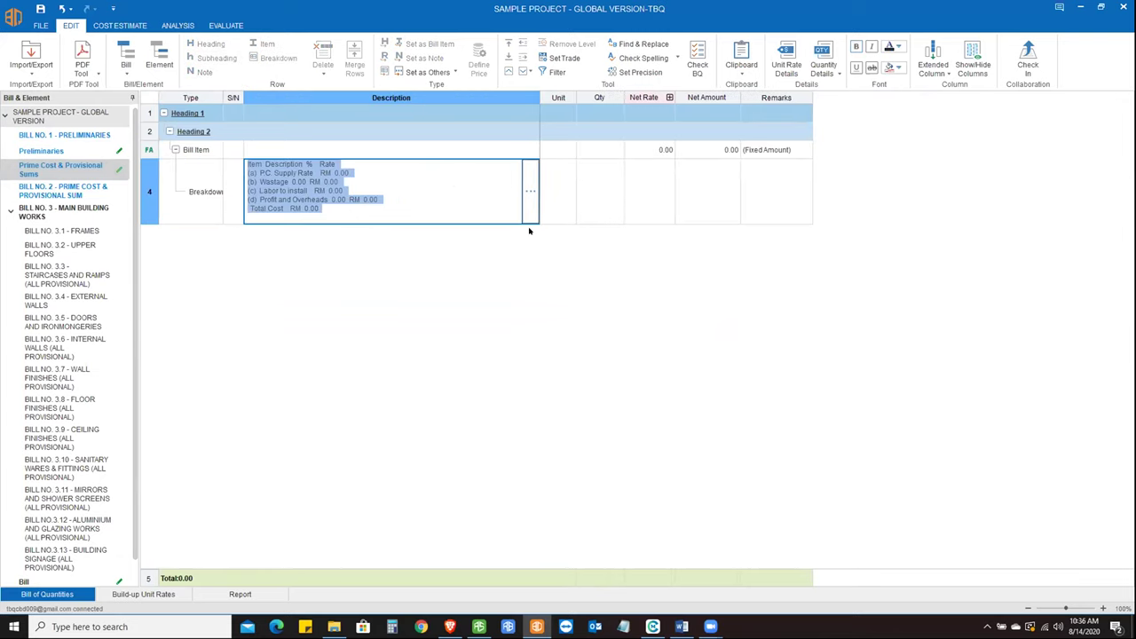
click(530, 191)
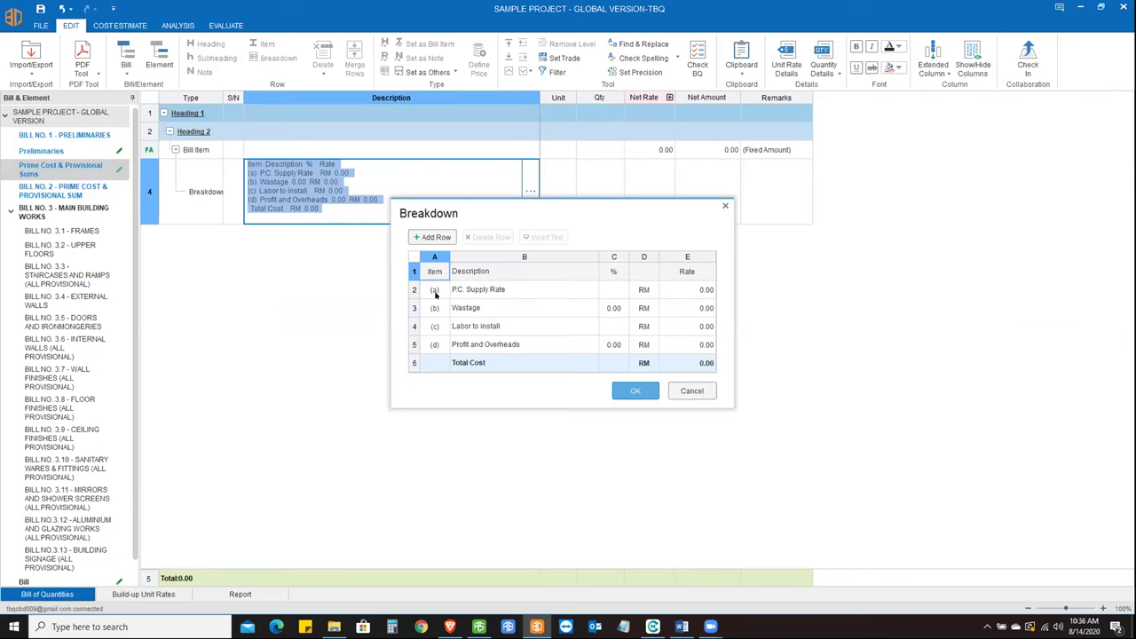
click(645, 289)
click(645, 289)
key(Tab)
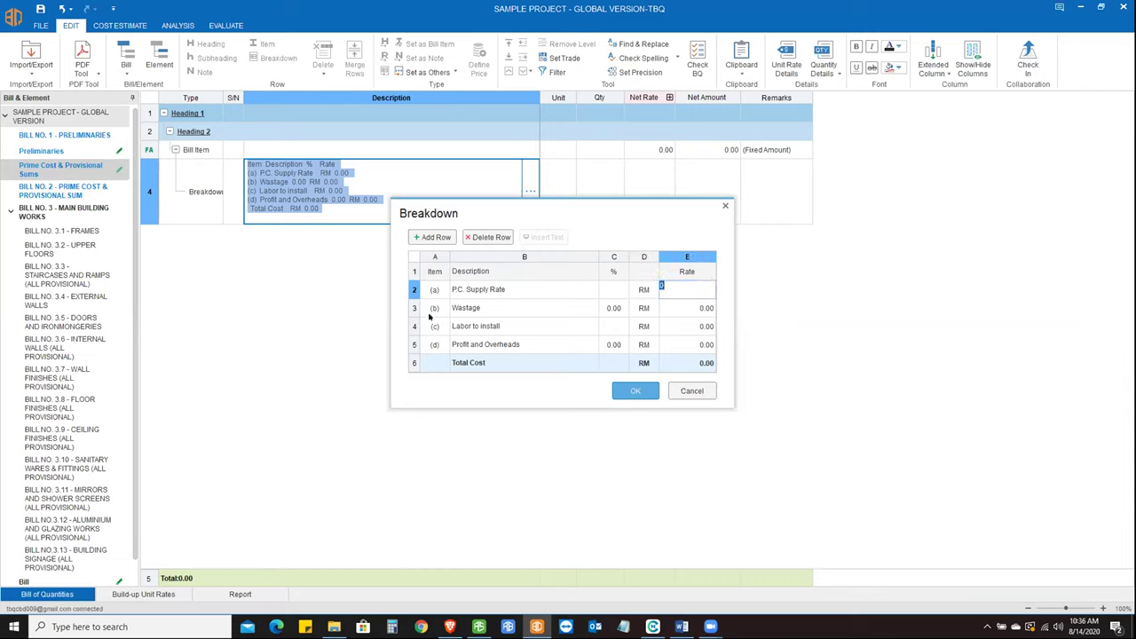
click(692, 326)
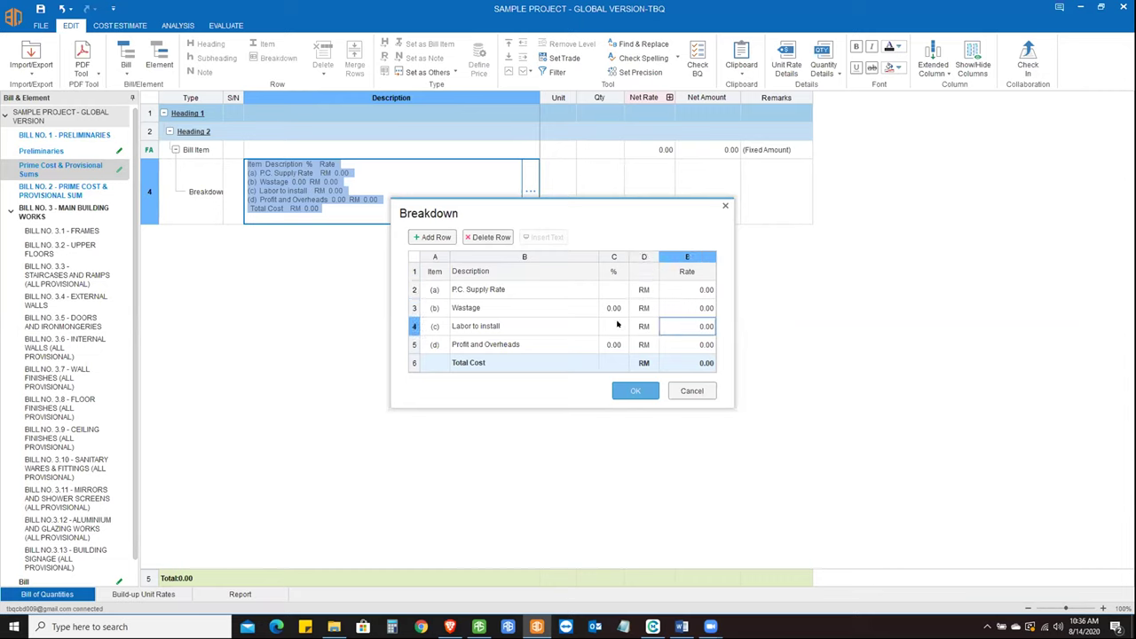
click(635, 391)
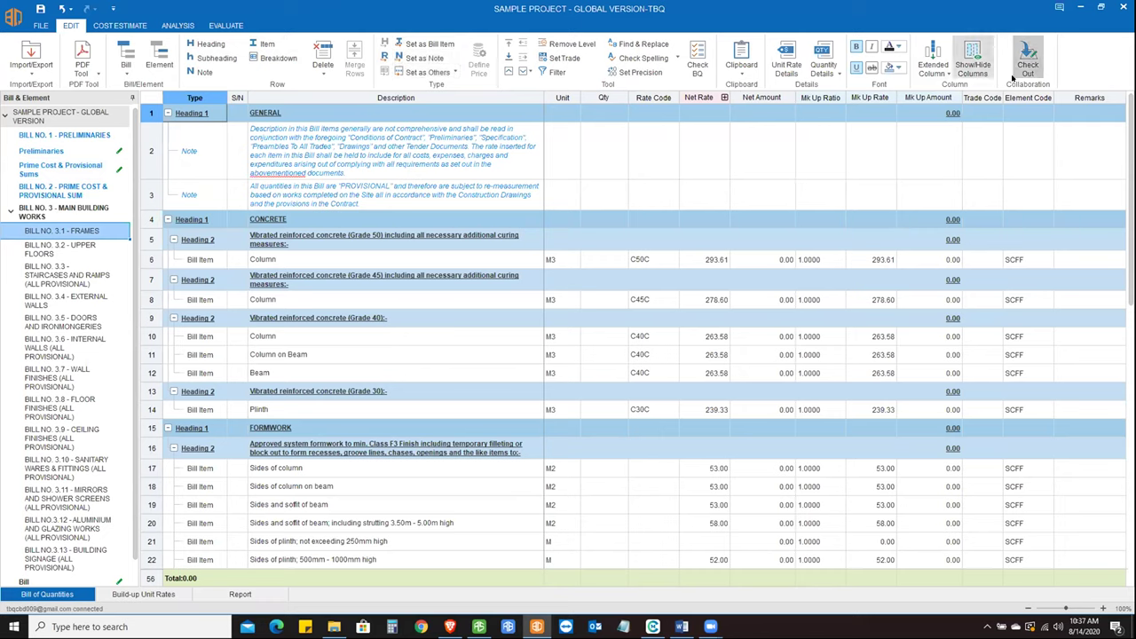
- Show the unit rate details of the Grade 45 column in Bill No. 3.1 and bring up the Excel cost reference without choosing a workbook
click(115, 25)
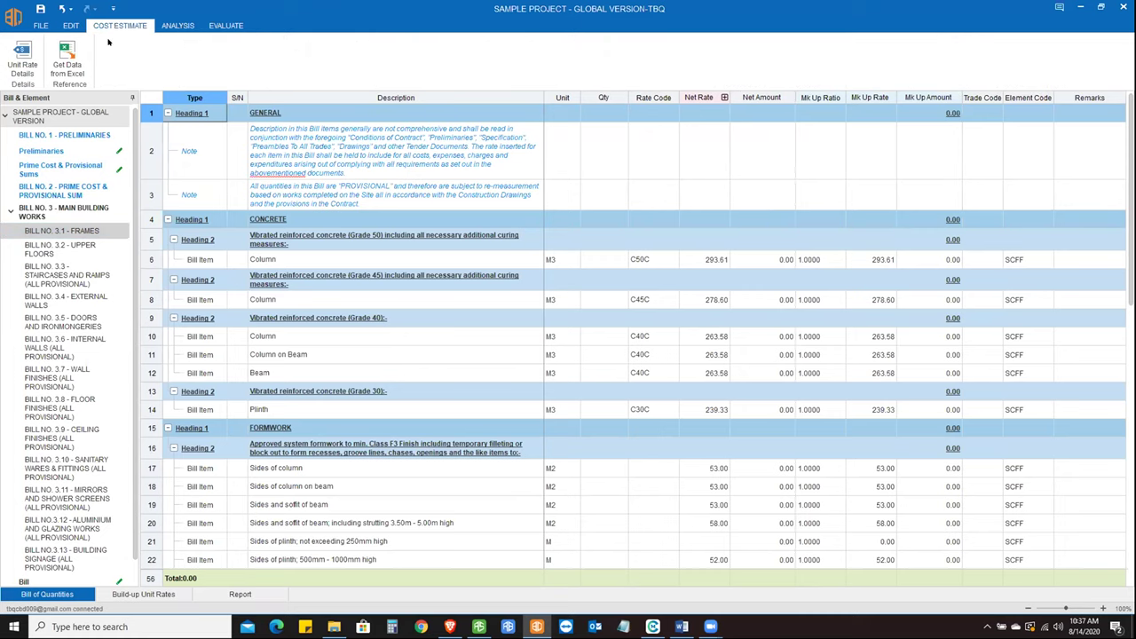
click(22, 67)
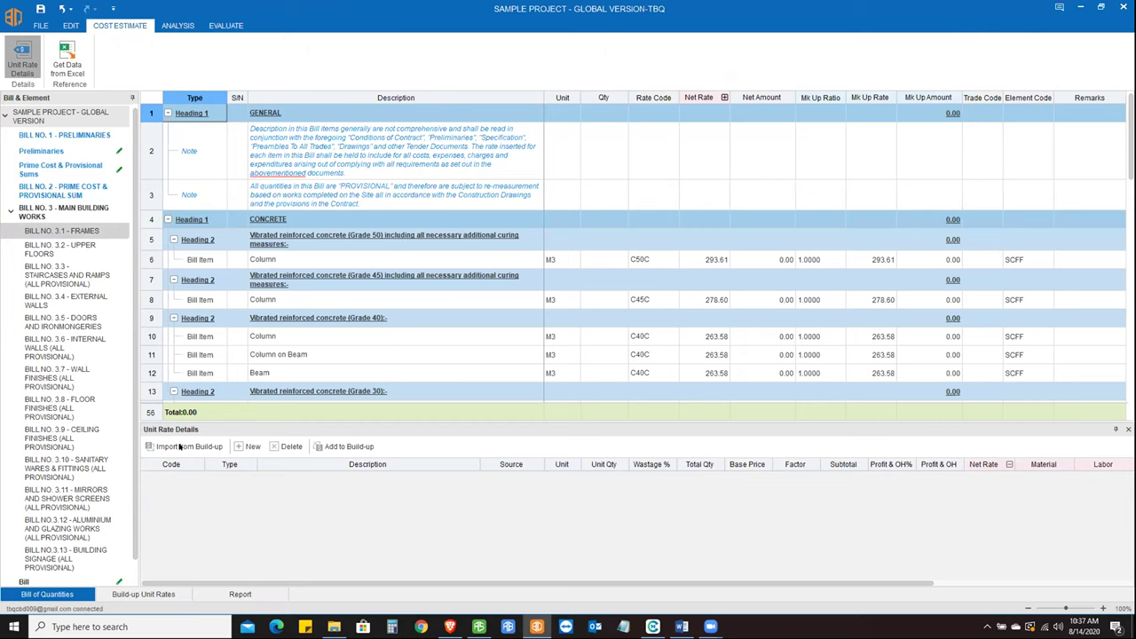
click(630, 302)
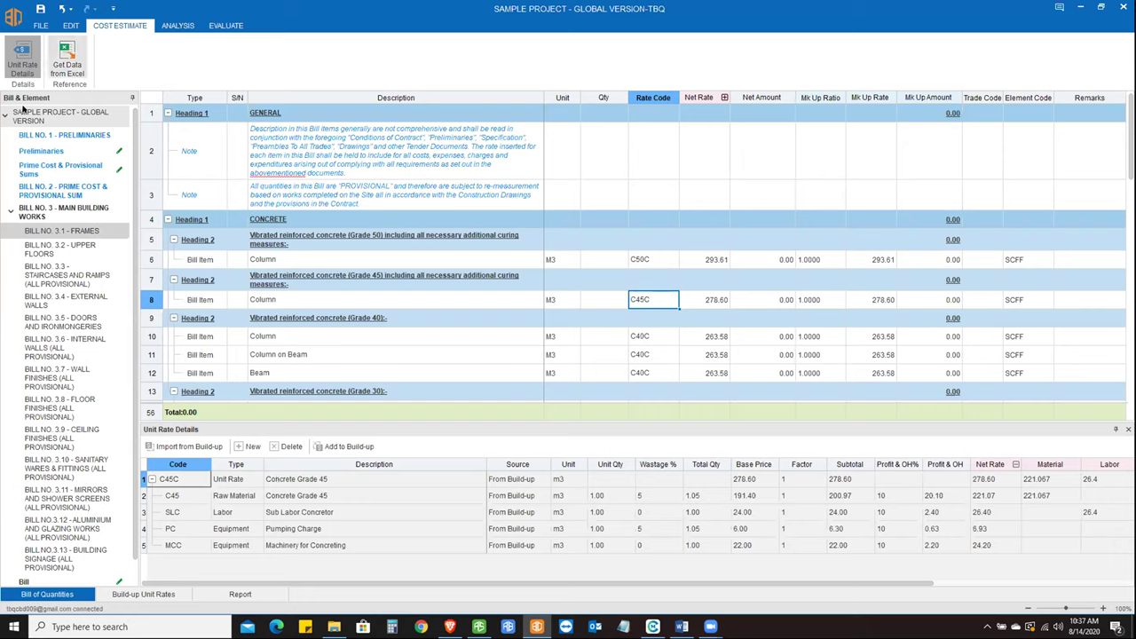
click(62, 64)
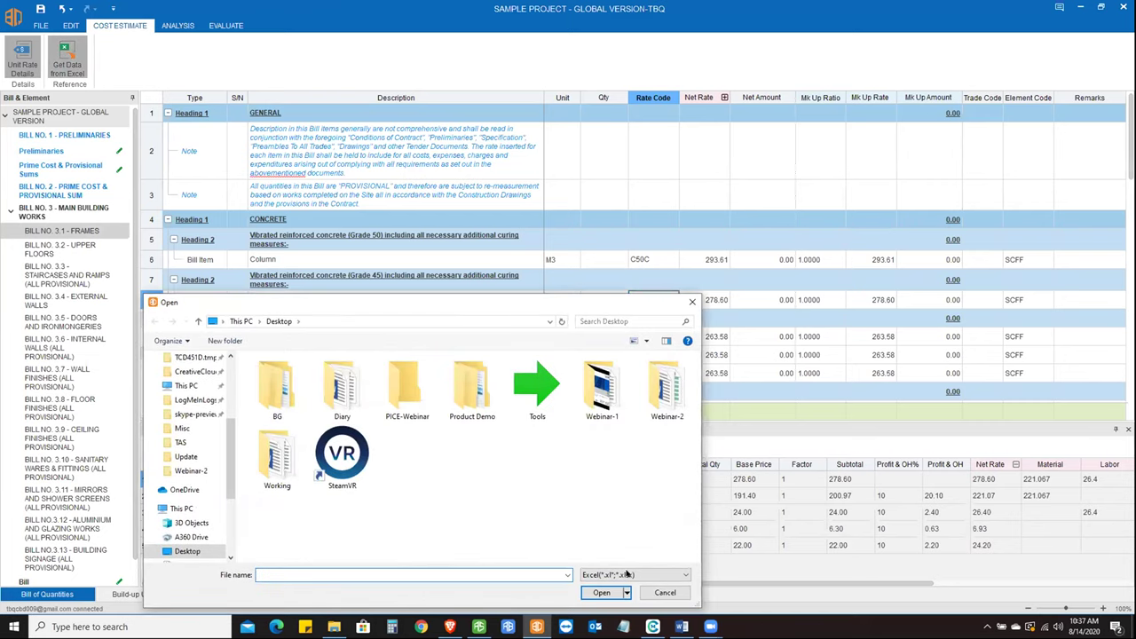
key(Escape)
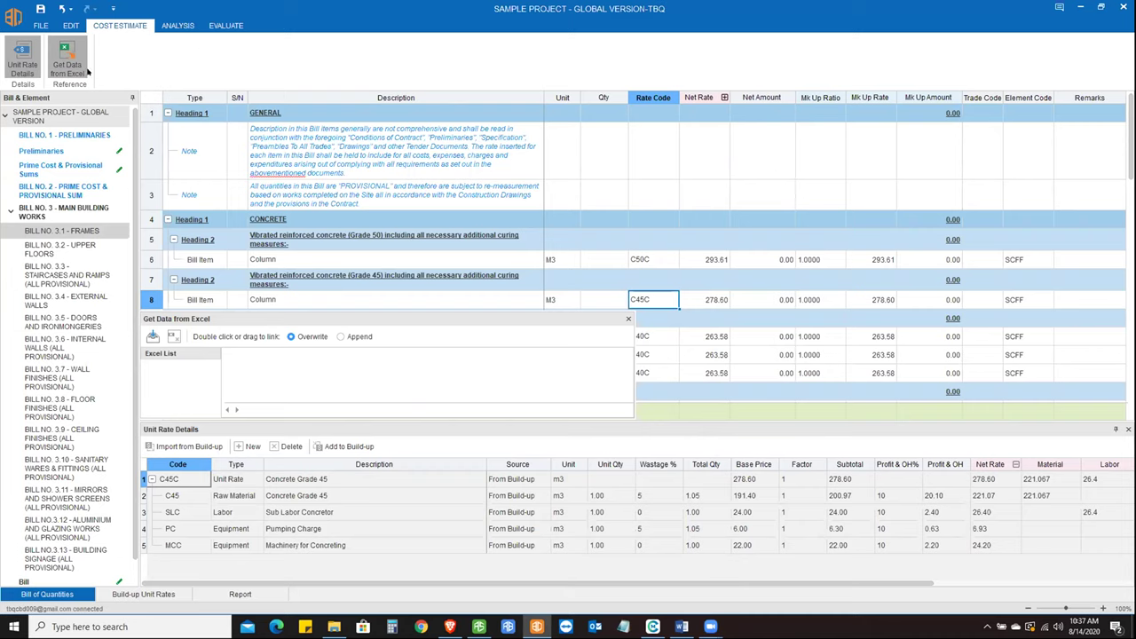
- Bring up the tender publishing confirmation among the evaluation functions and decline it
click(171, 26)
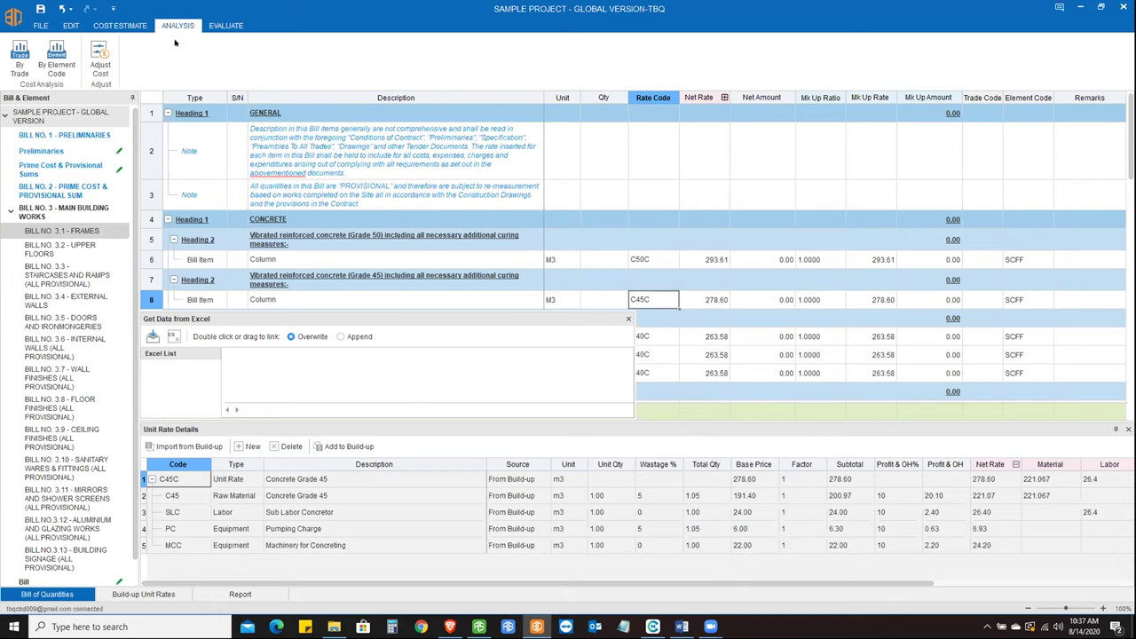
click(224, 26)
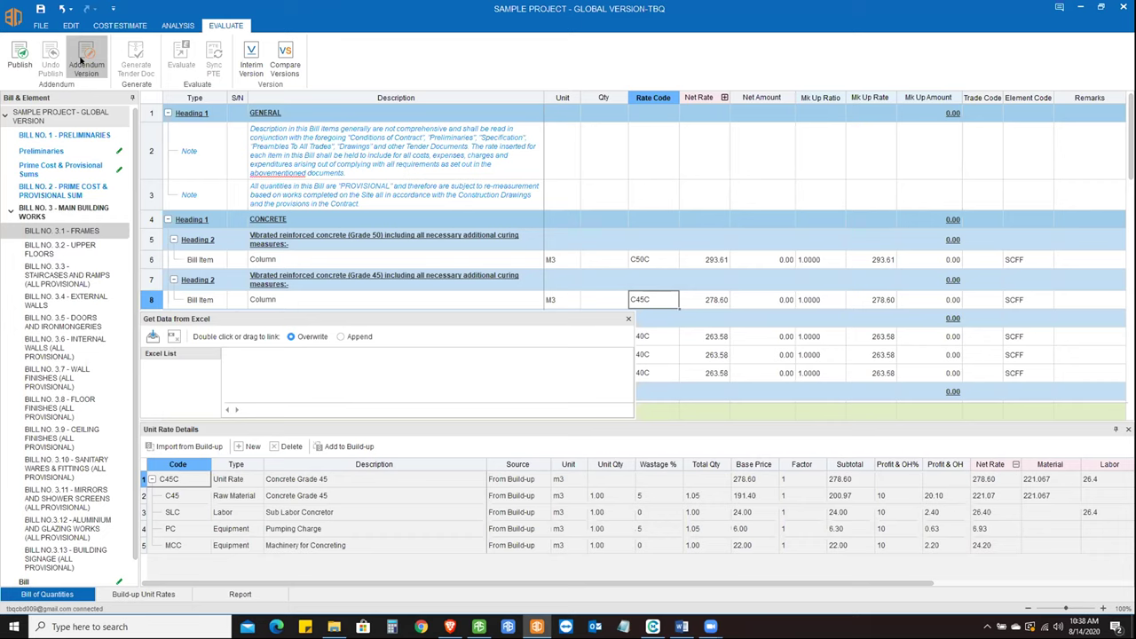
click(10, 69)
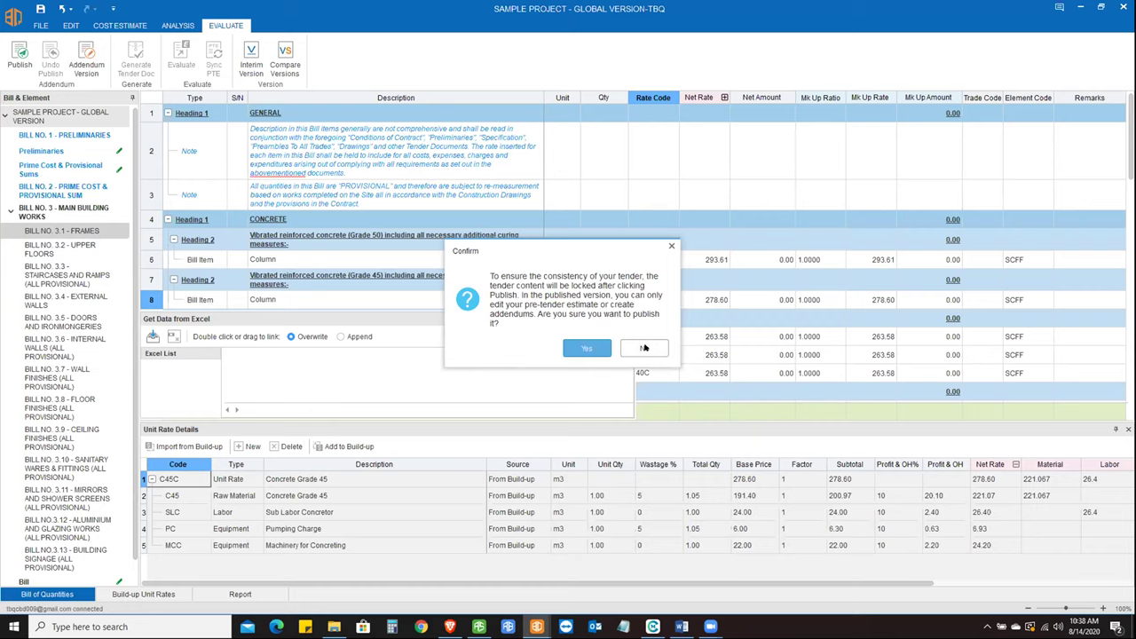
click(646, 347)
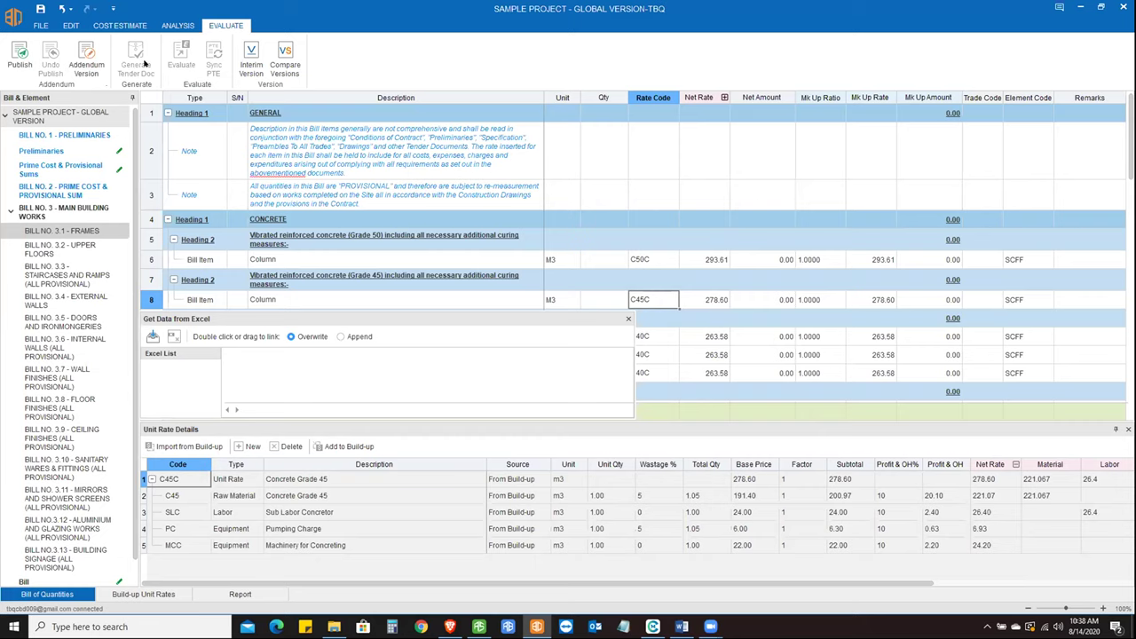
- View the printed report pages for the new Prime Cost & Provisional Sums bill and Bill No. 3 - Main Building Works
click(141, 61)
click(122, 584)
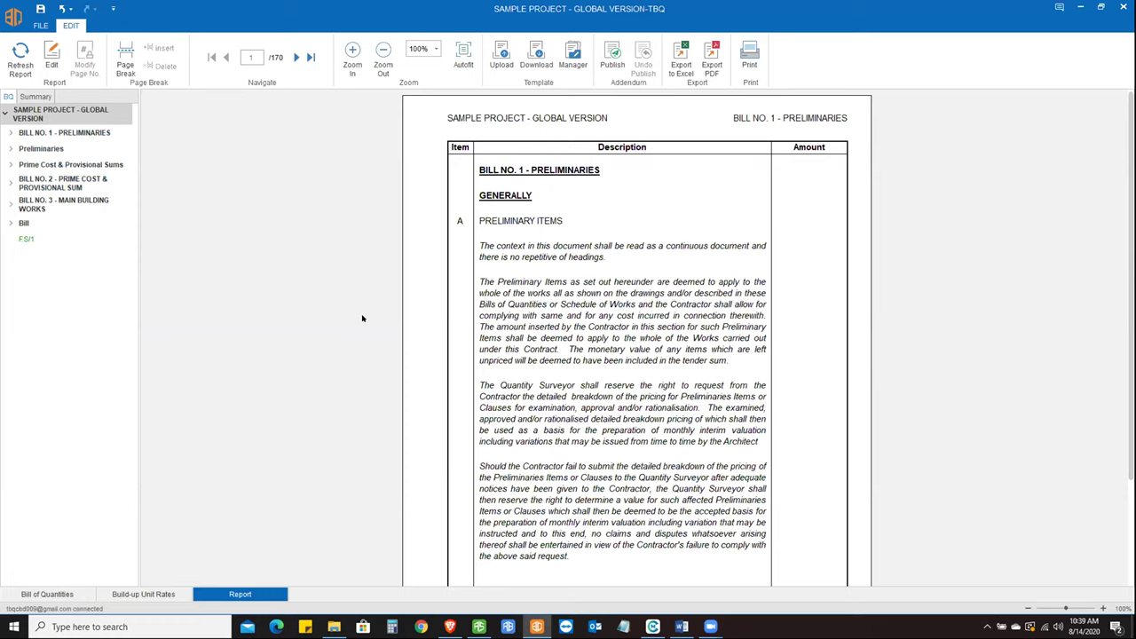
click(41, 148)
click(31, 165)
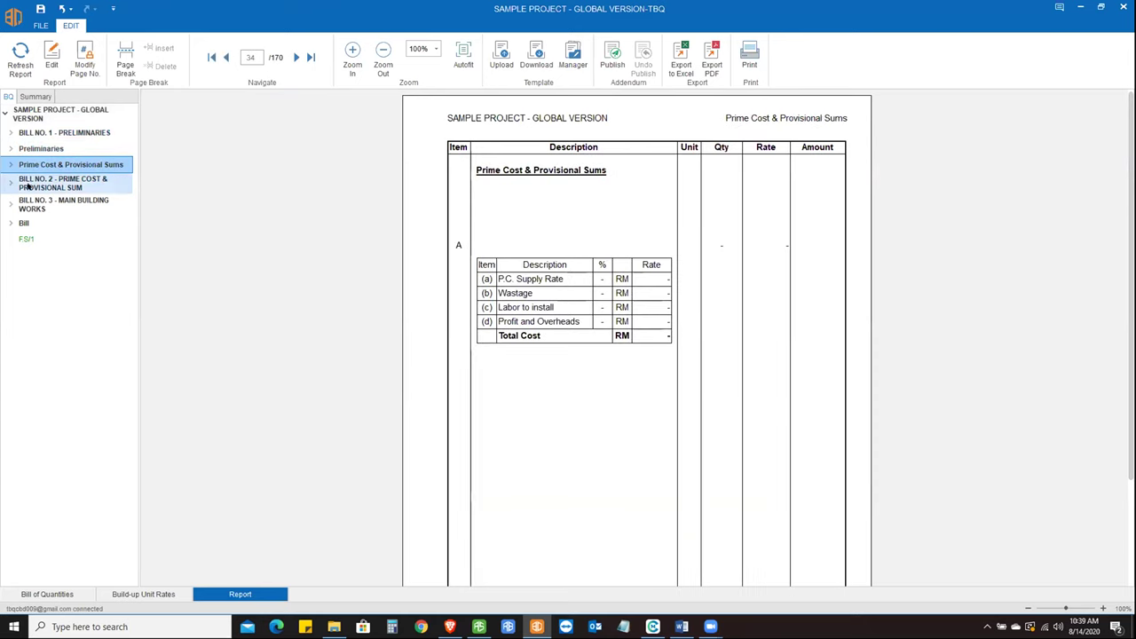
key(Down)
key(Down)
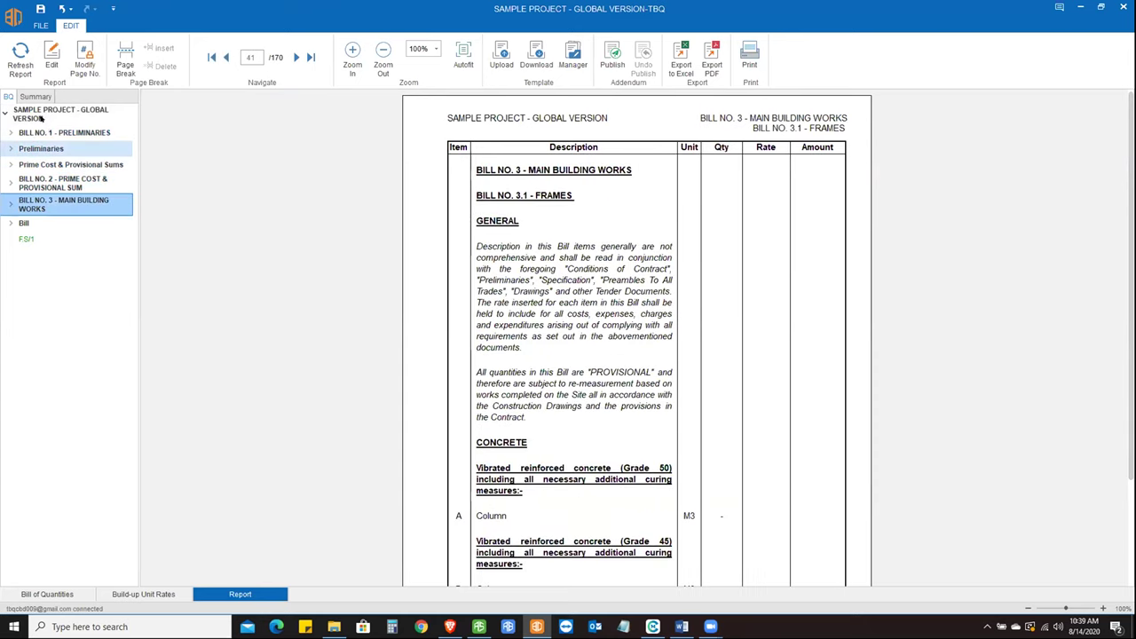
- View the project summary reports by bill and by bill and element
click(41, 132)
click(35, 96)
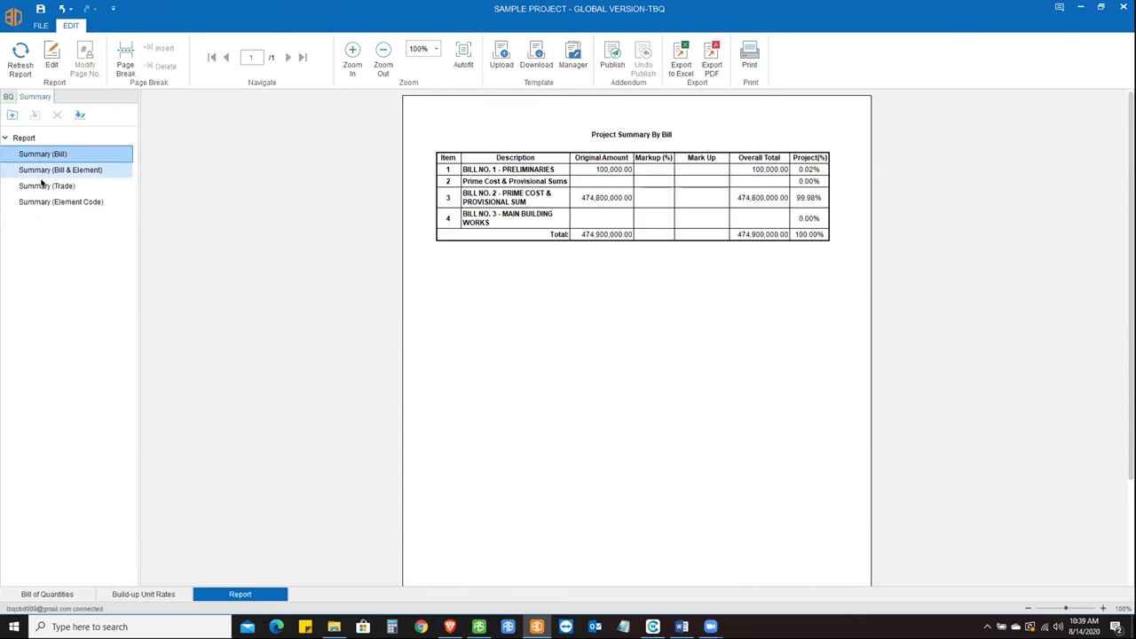
click(41, 173)
click(8, 96)
click(41, 149)
click(52, 165)
click(41, 25)
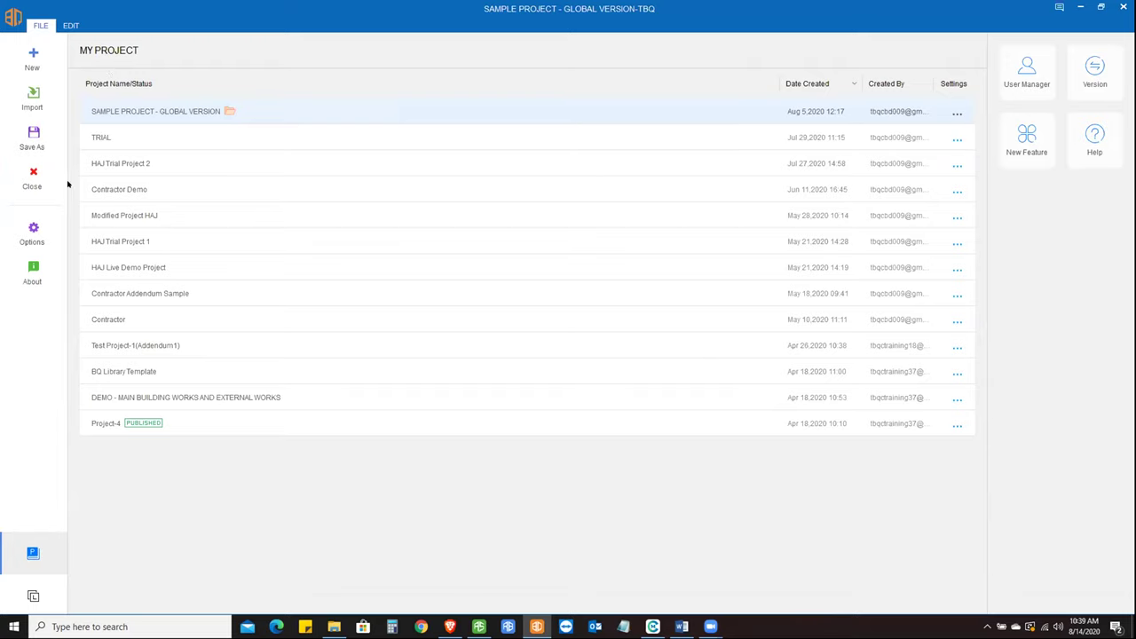
key(Escape)
click(53, 148)
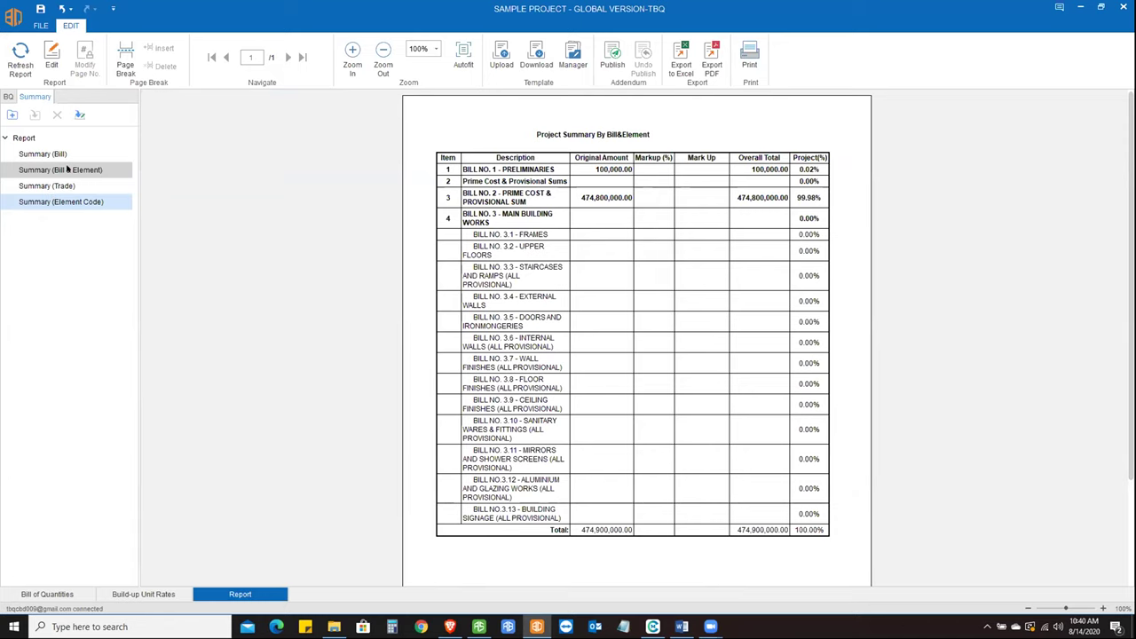
- Open the Preliminaries bill's report layout for editing and select its Description column header
click(67, 168)
click(53, 56)
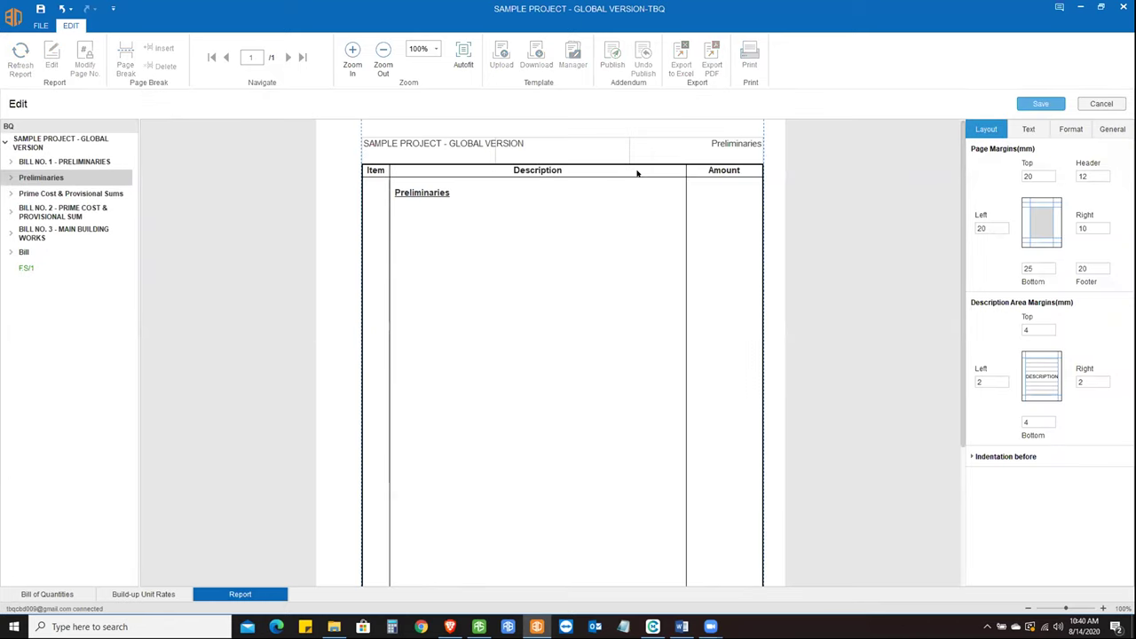
mouse_move(684, 168)
mouse_down()
mouse_move(675, 168)
mouse_move(686, 168)
mouse_up()
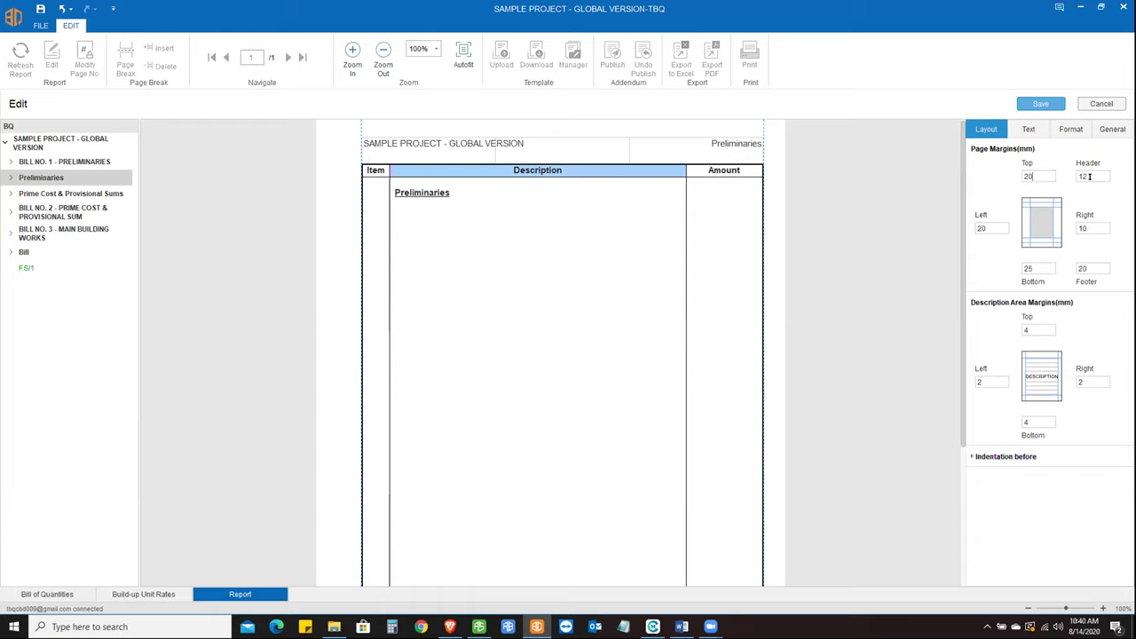
- Examine the report's text, numbering format and general display settings
click(1028, 129)
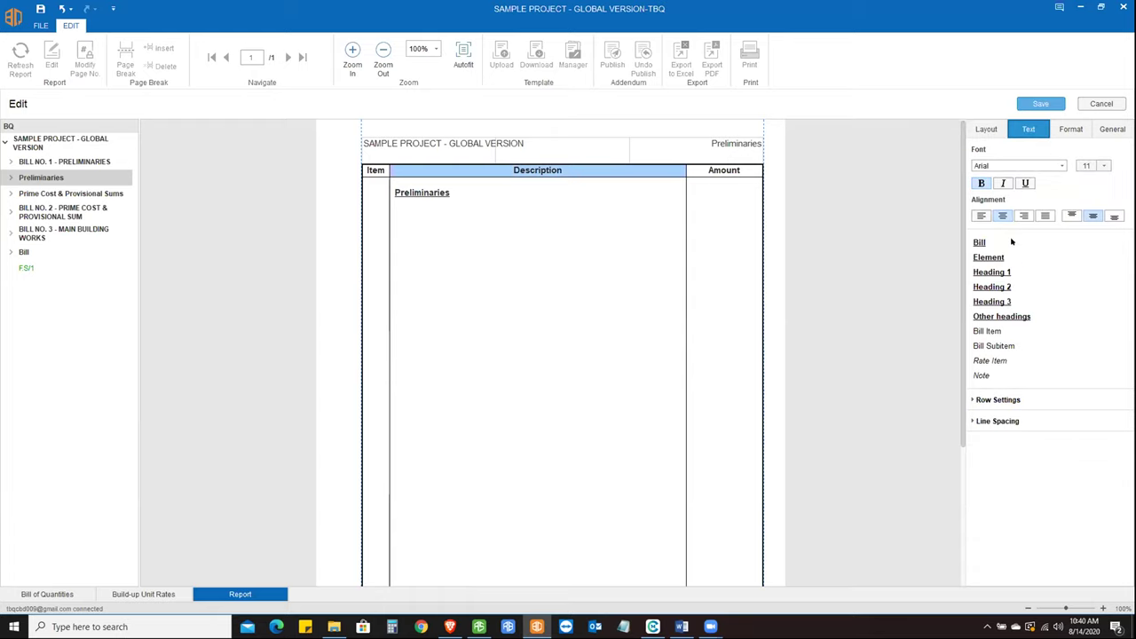
click(1075, 129)
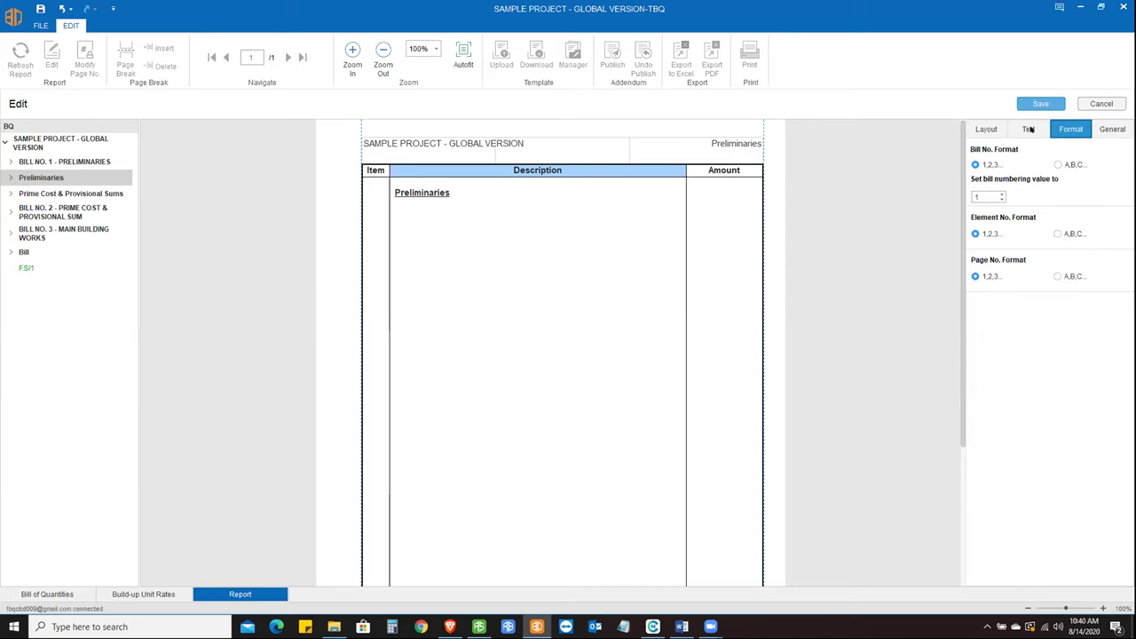
click(1061, 165)
click(1070, 129)
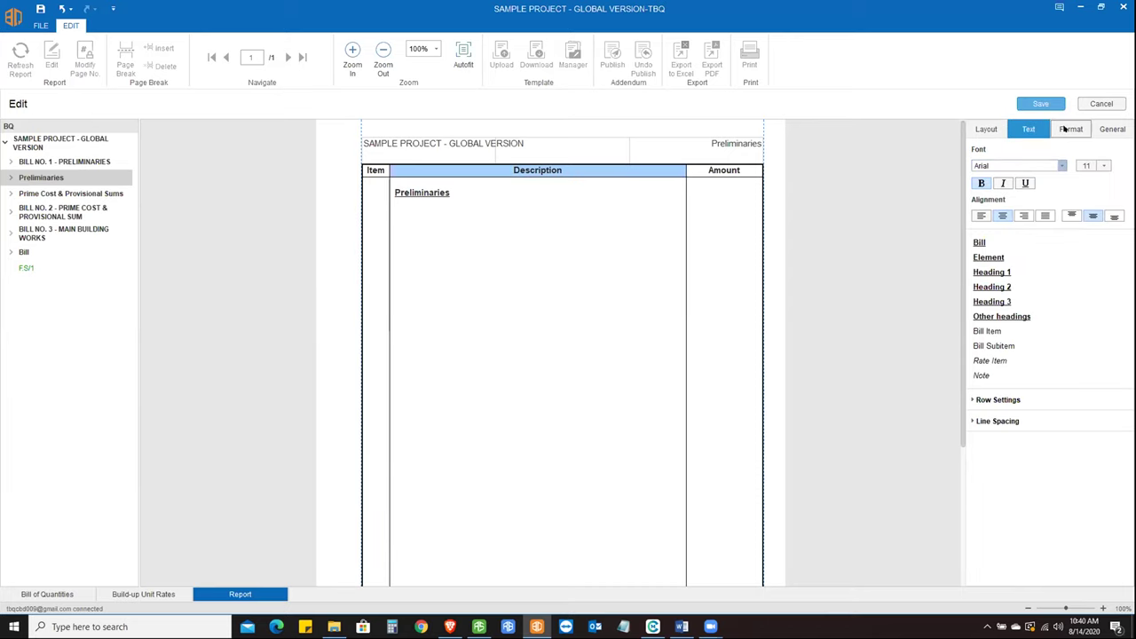
click(1063, 129)
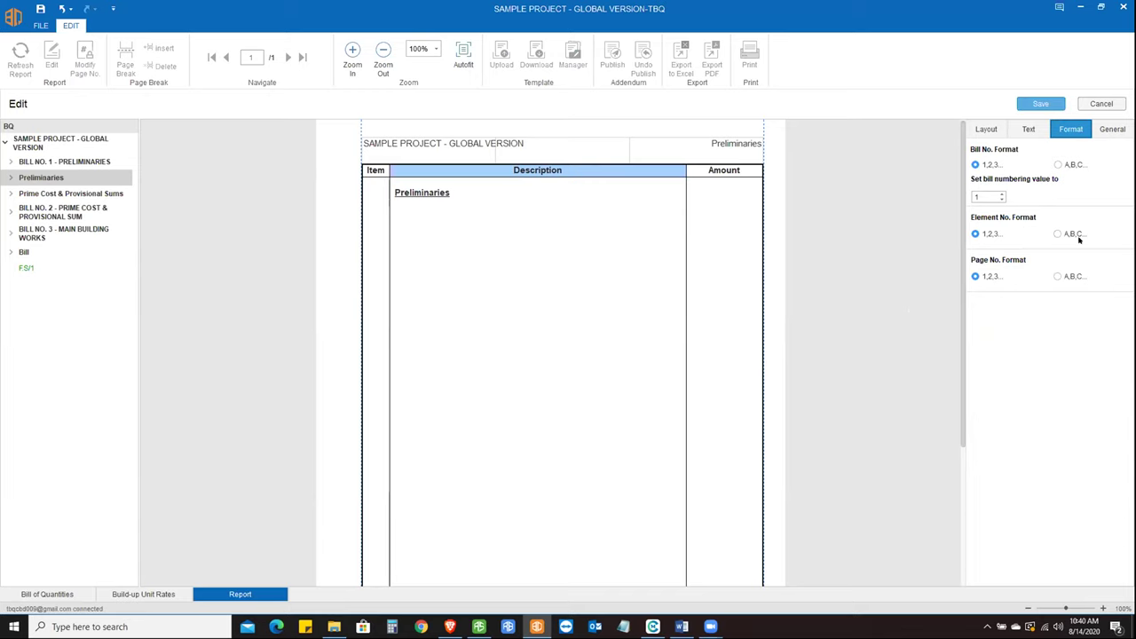
click(1108, 132)
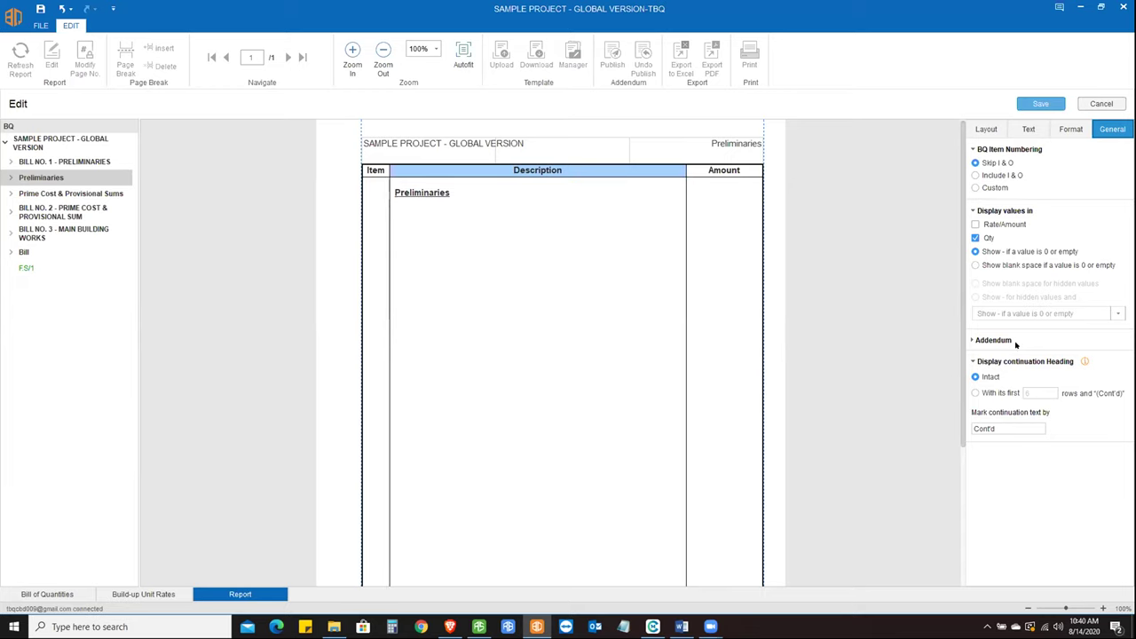
- Show the row height and line spacing options in the report's text settings
click(1071, 129)
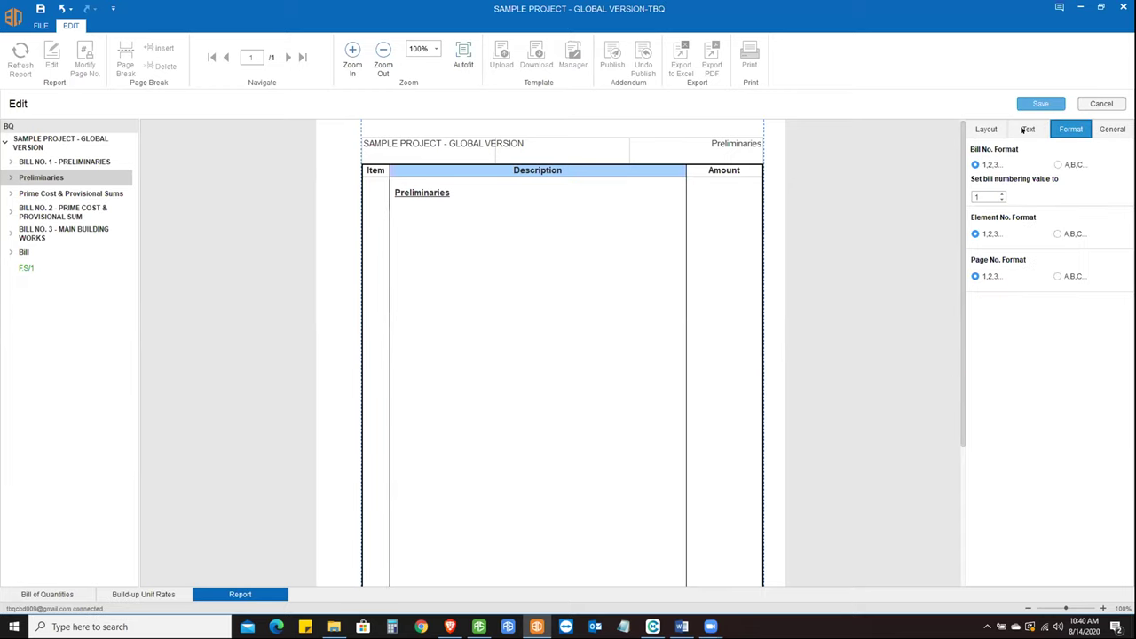
click(1026, 129)
click(975, 400)
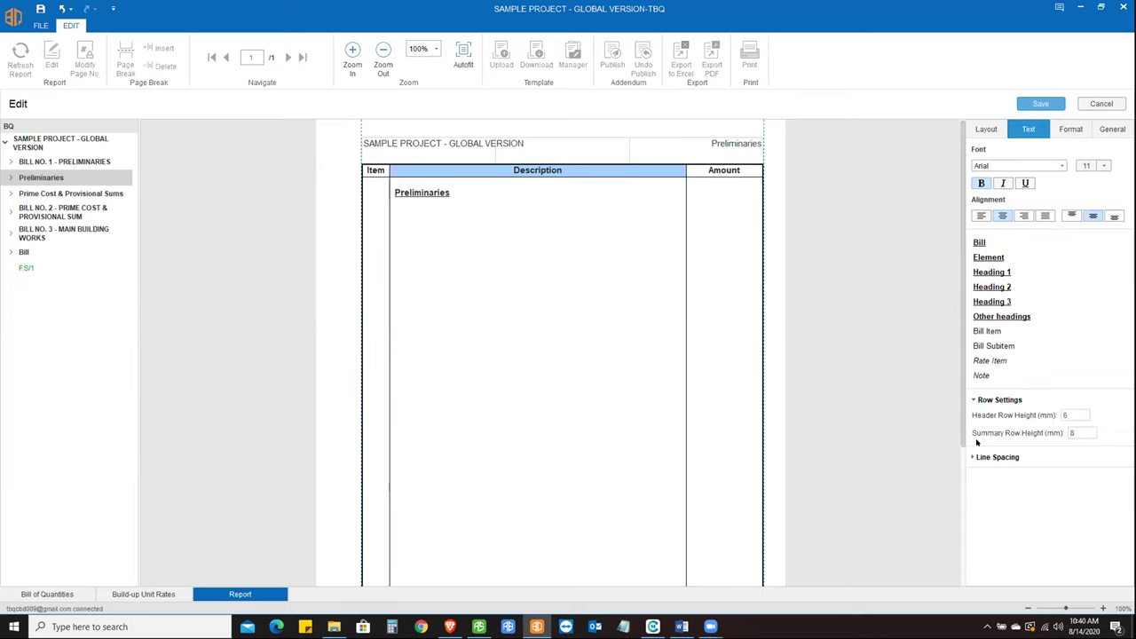
click(974, 457)
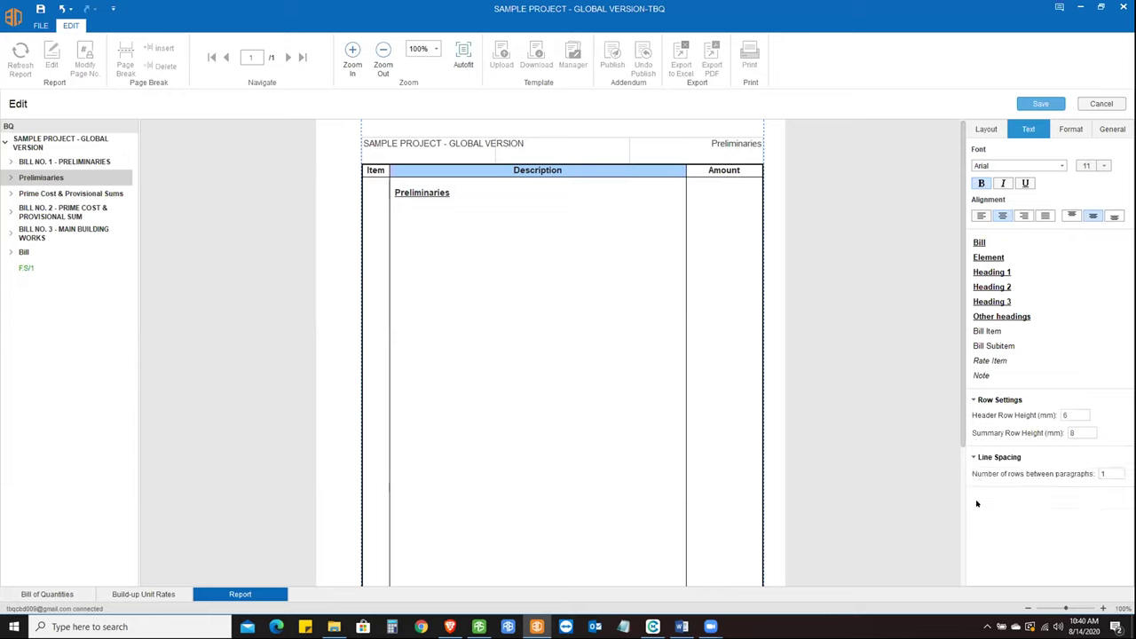
- Examine the report's format settings and its general options for item numbering, value display and continuation headings
click(1071, 129)
click(1111, 129)
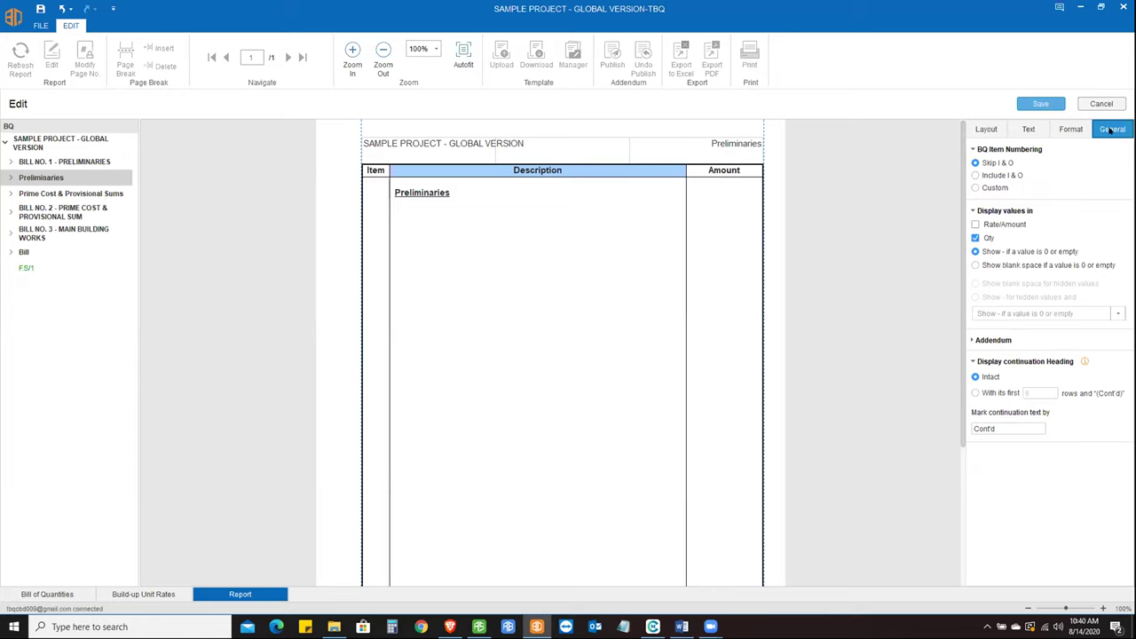
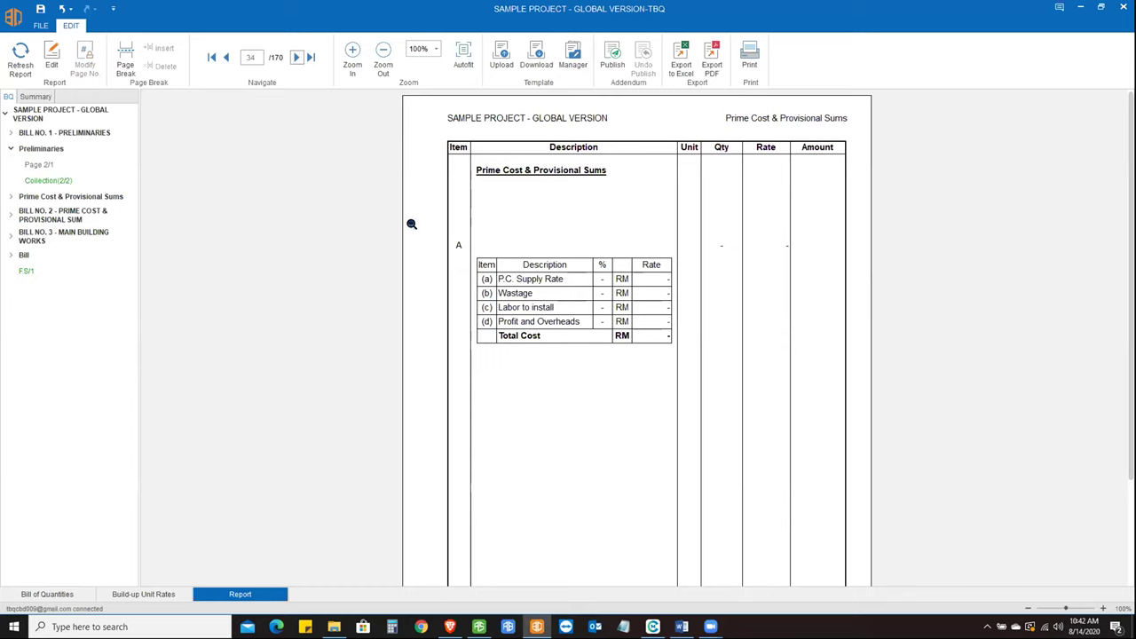
click(616, 71)
click(674, 74)
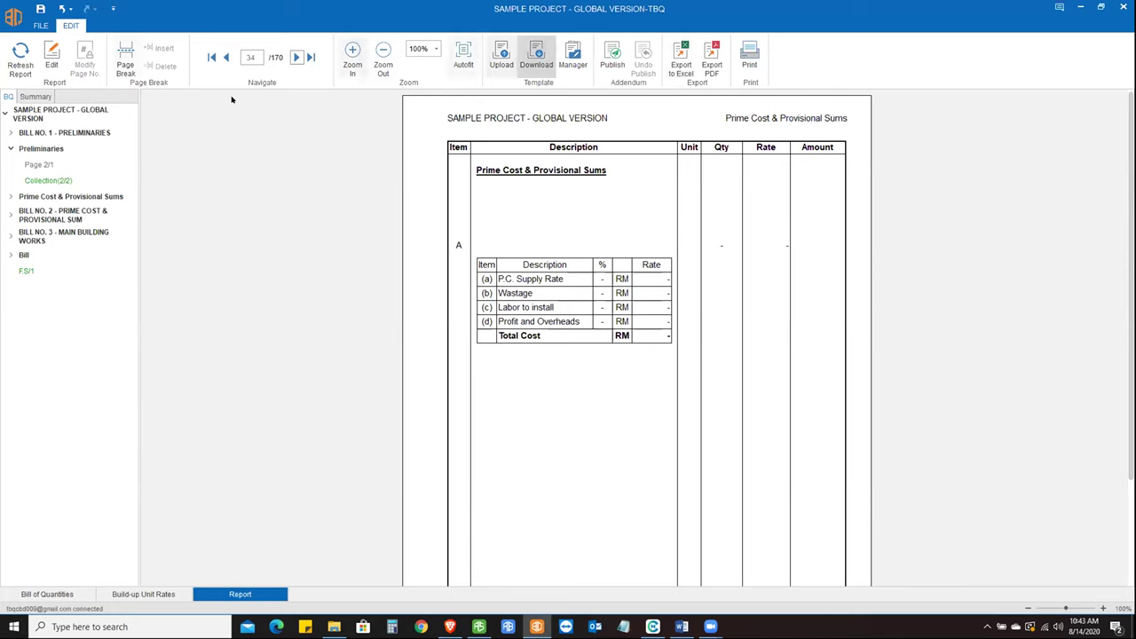
- Switch to Cubicost TAS C-II and open the Demo Project 1 reports for all floors without saving the project
click(96, 601)
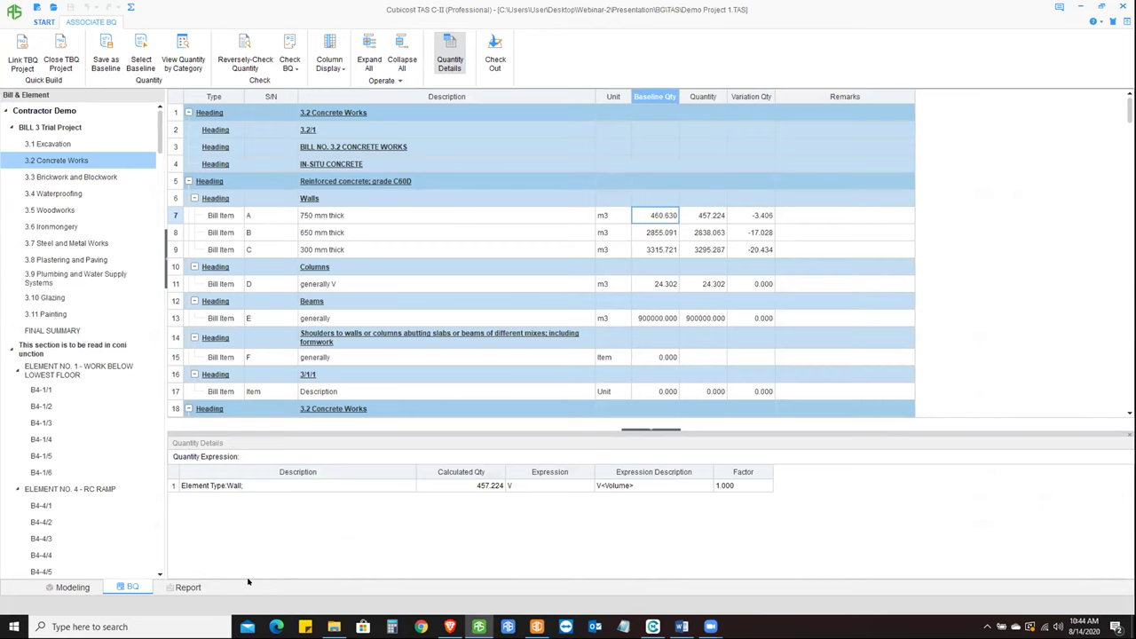
mouse_move(536, 626)
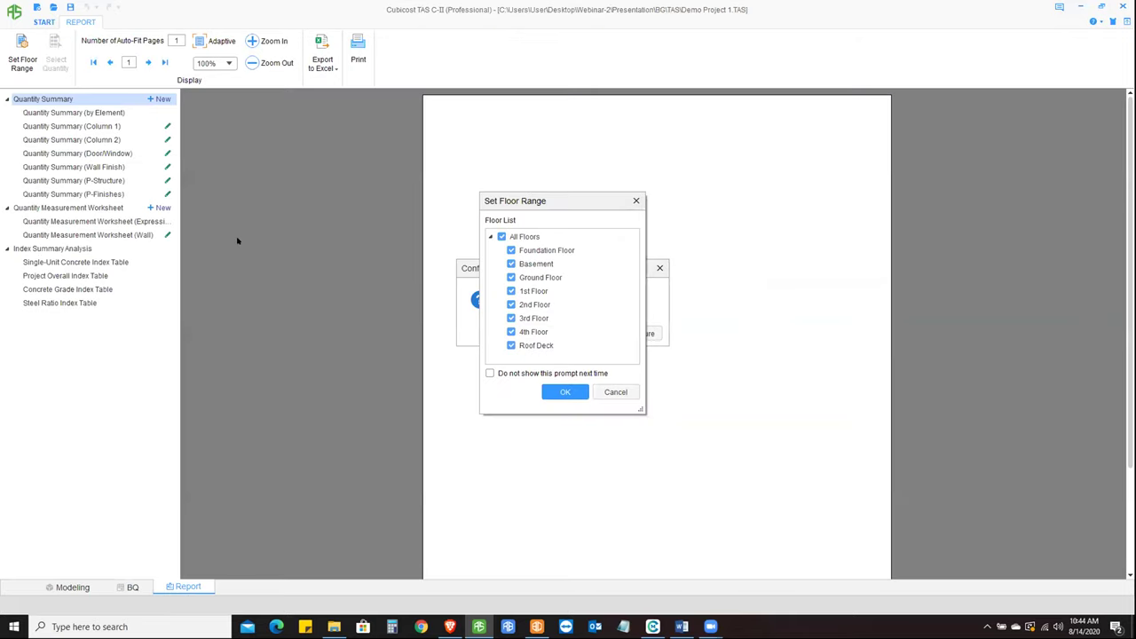
click(569, 392)
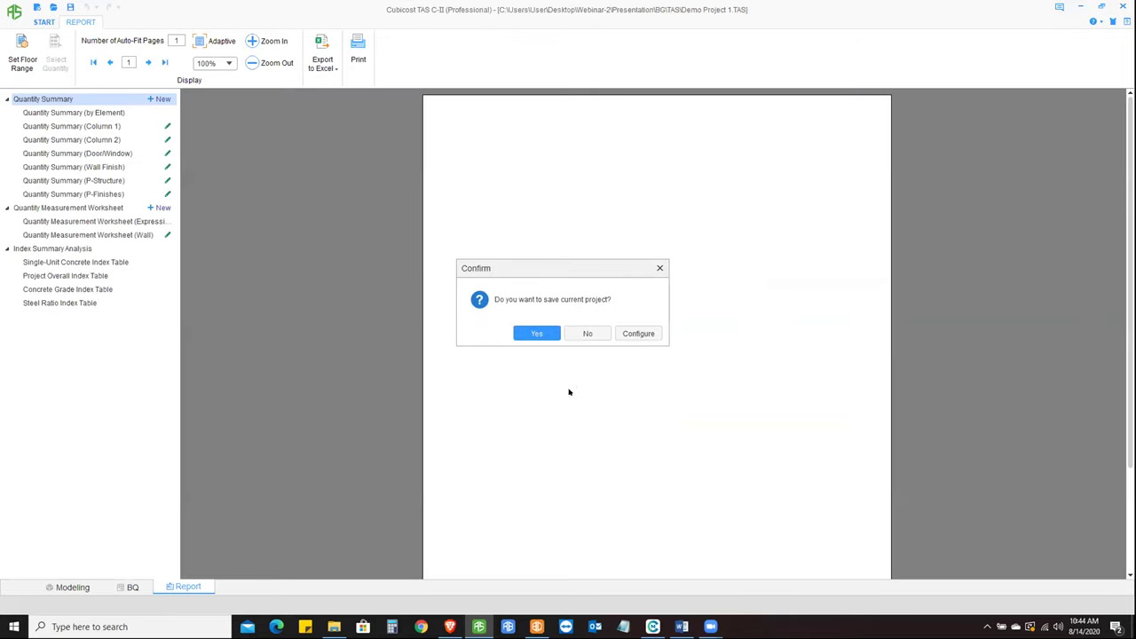
click(588, 334)
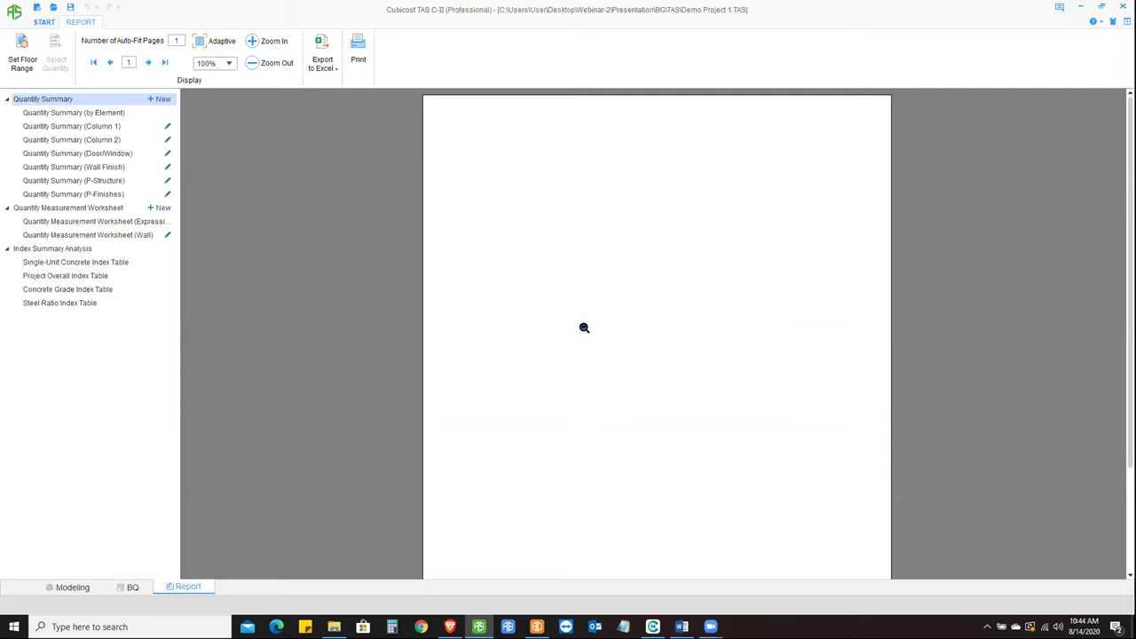
- View the quantity summary reports by element, for Column 1 and for Door/Window
click(98, 113)
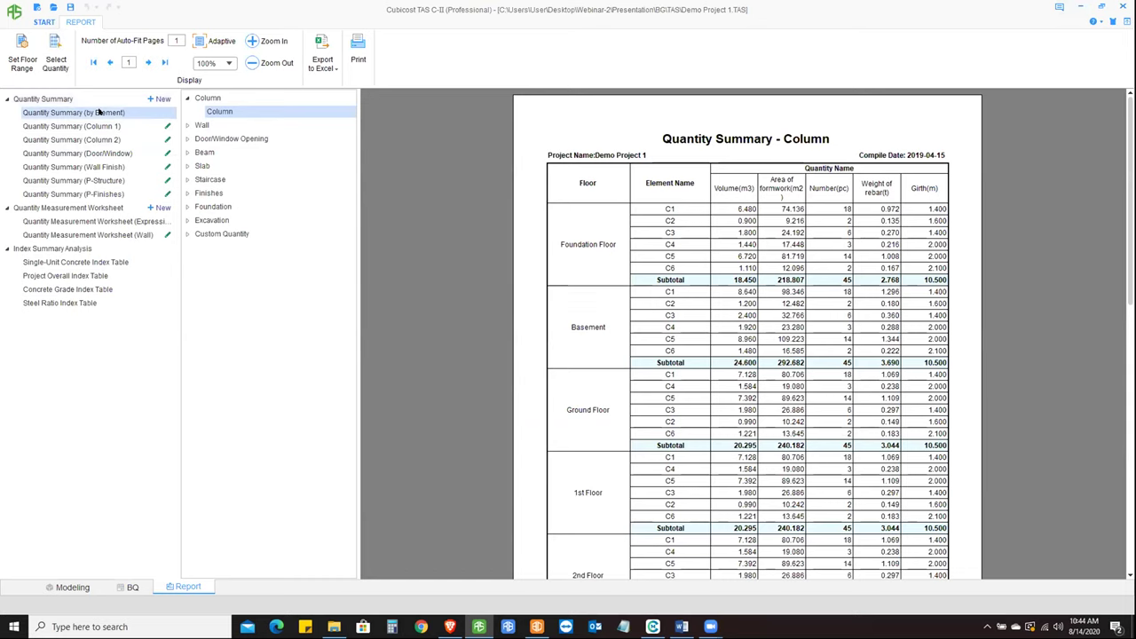
click(70, 127)
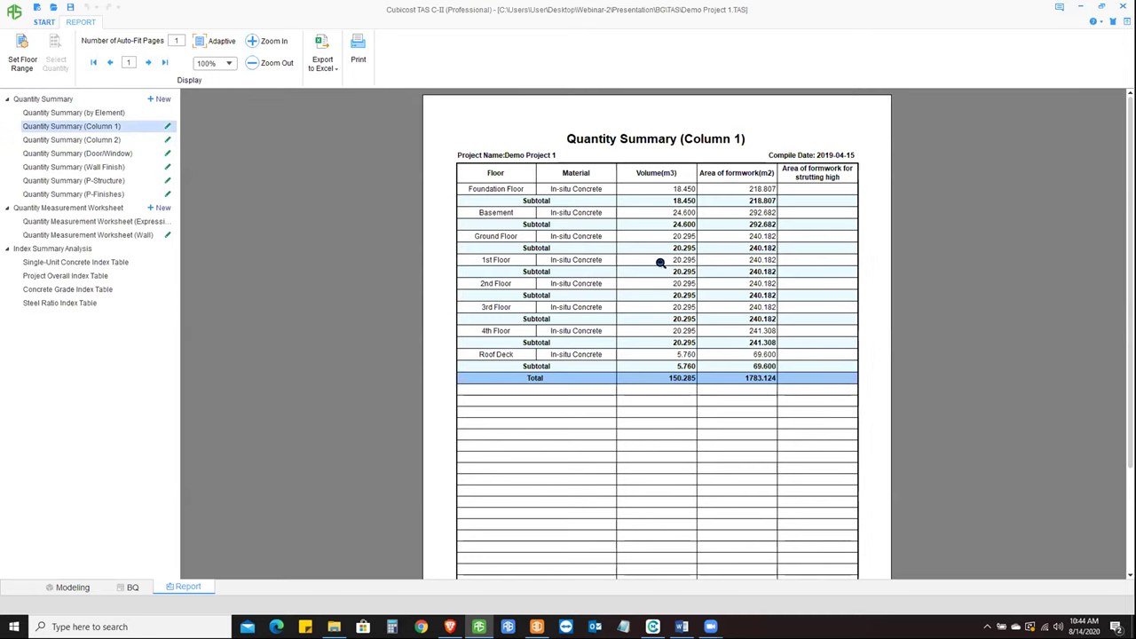
click(111, 153)
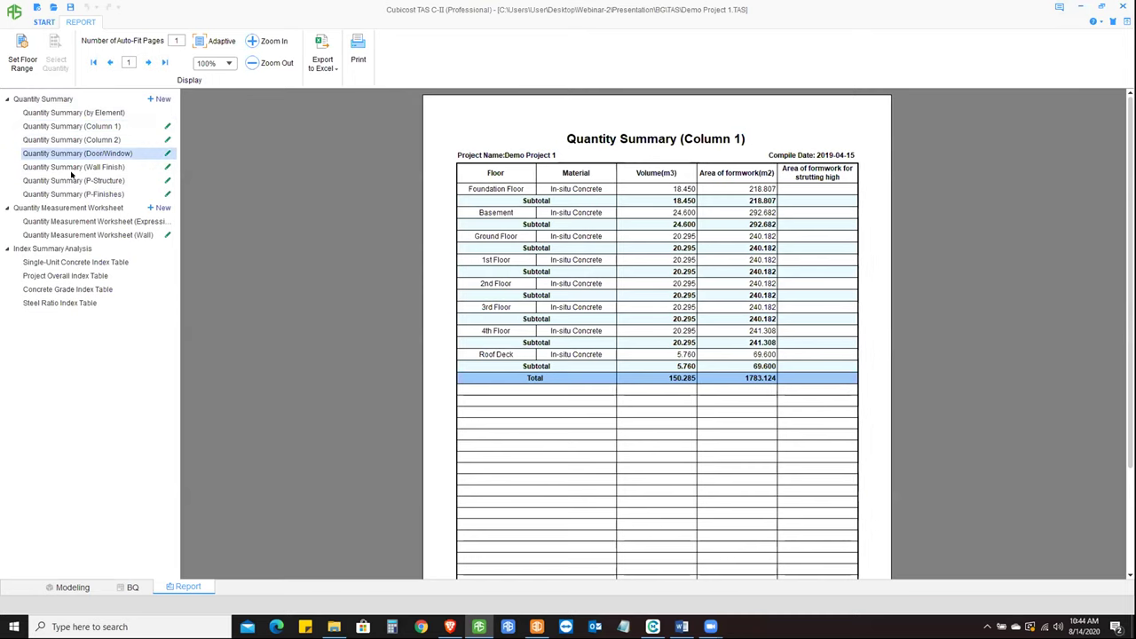
- Examine the Quantity Measurement Worksheet (Expression) for the foundation floor columns' locations and their girth, volume, formwork, number and rebar expressions
click(68, 222)
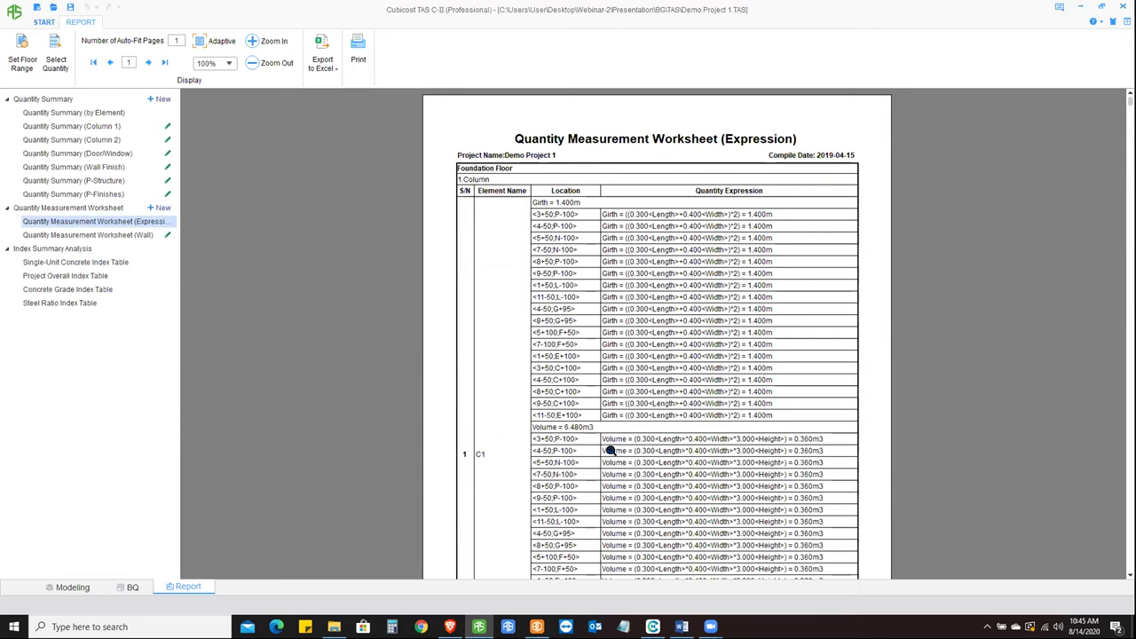
scroll(536, 434, down, 1)
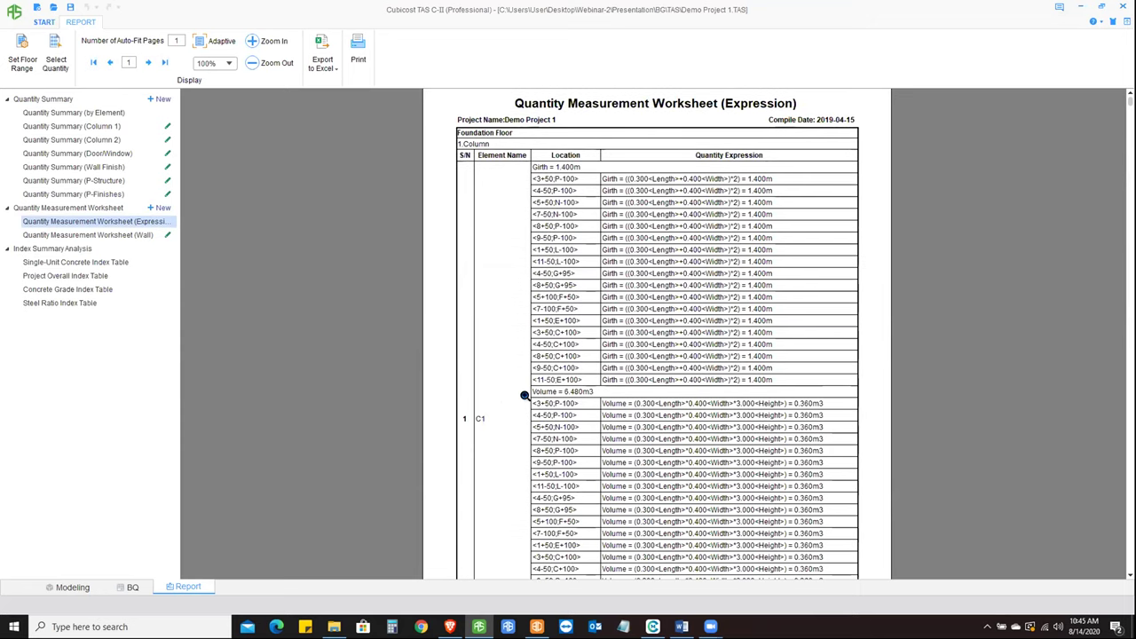
ctrl+scroll(622, 315, down, 1)
ctrl+scroll(642, 336, up, 1)
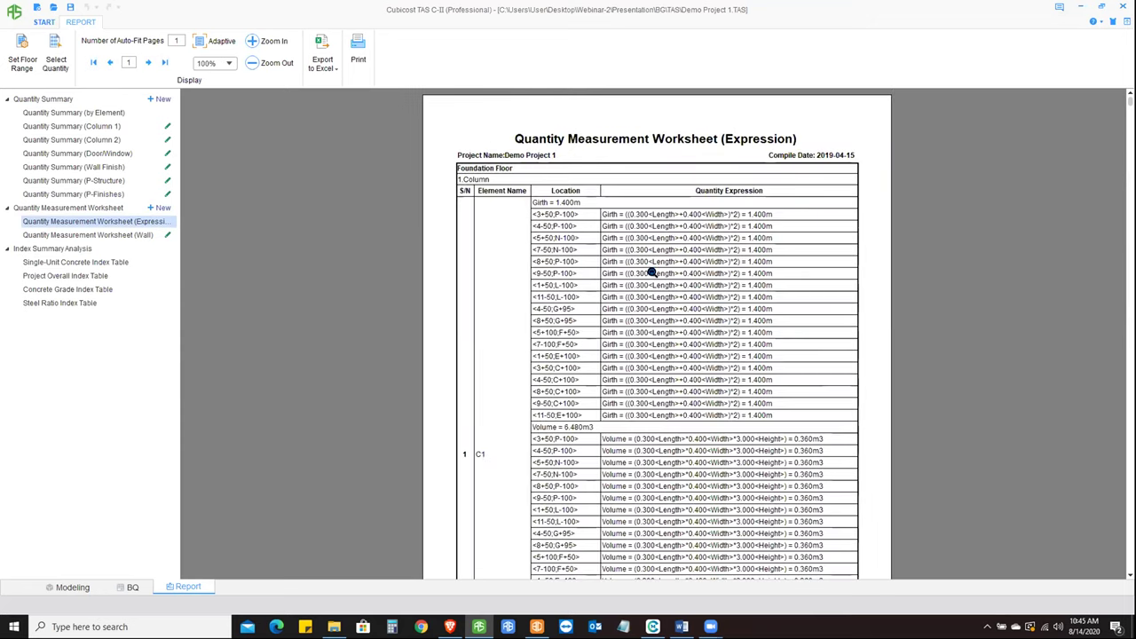
scroll(653, 271, down, 5)
scroll(658, 303, down, 13)
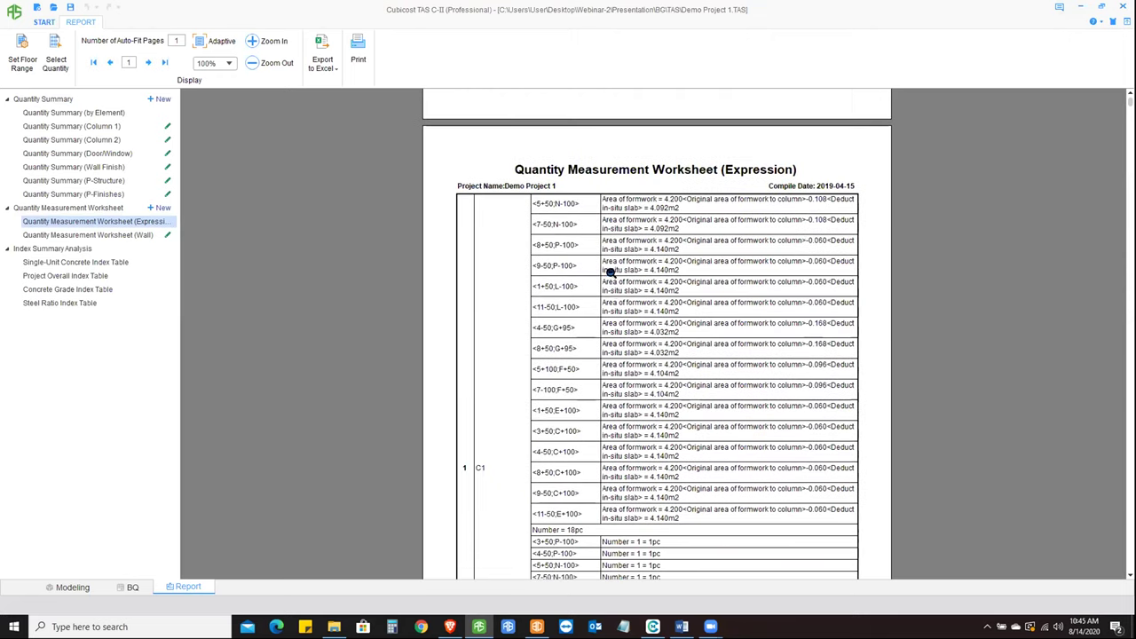
scroll(614, 292, up, 8)
scroll(618, 308, up, 9)
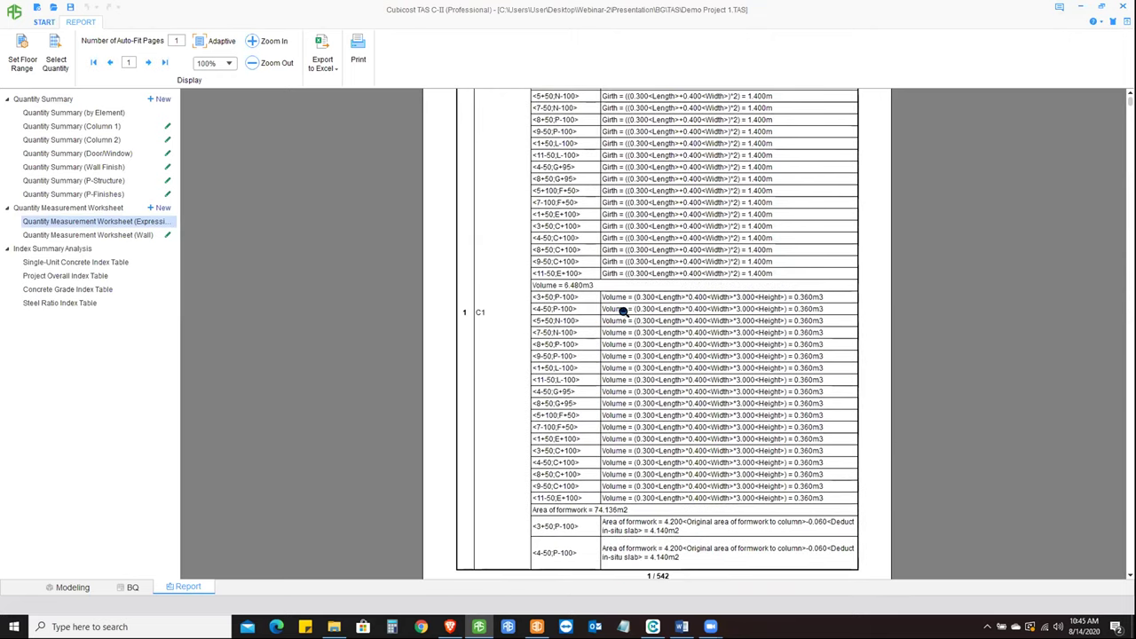
scroll(568, 320, down, 2)
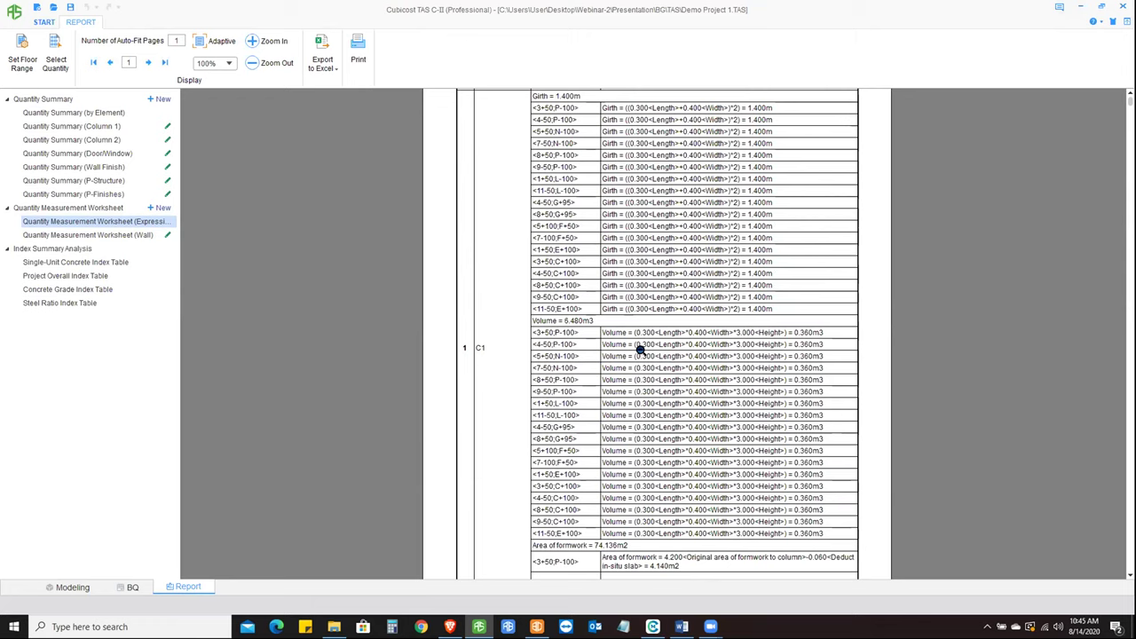
scroll(550, 510, down, 1)
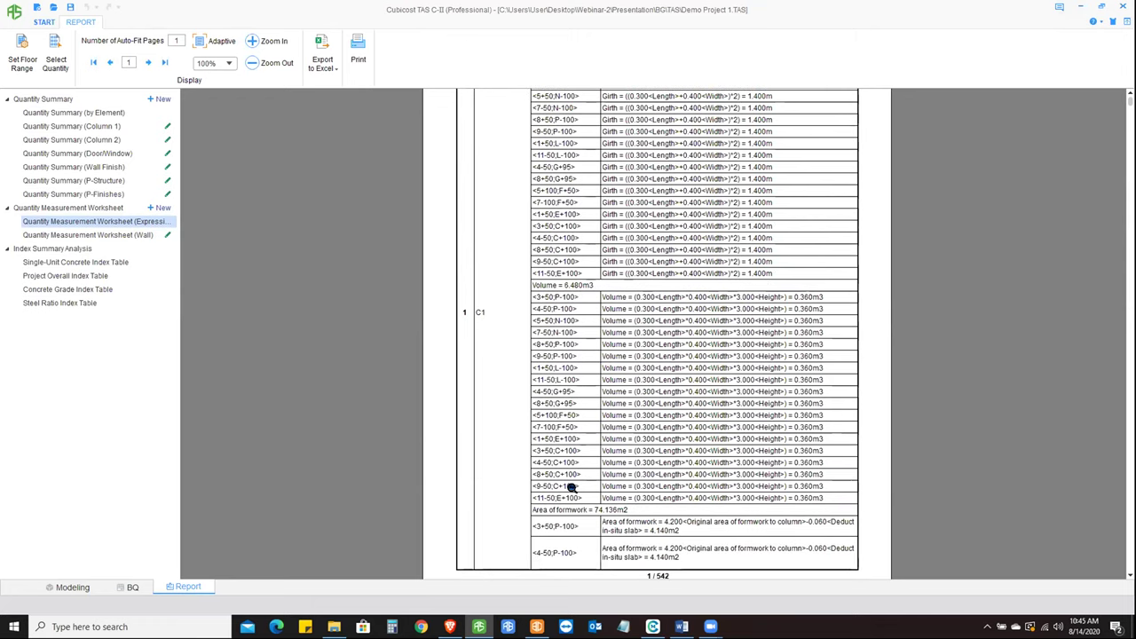
scroll(629, 309, up, 3)
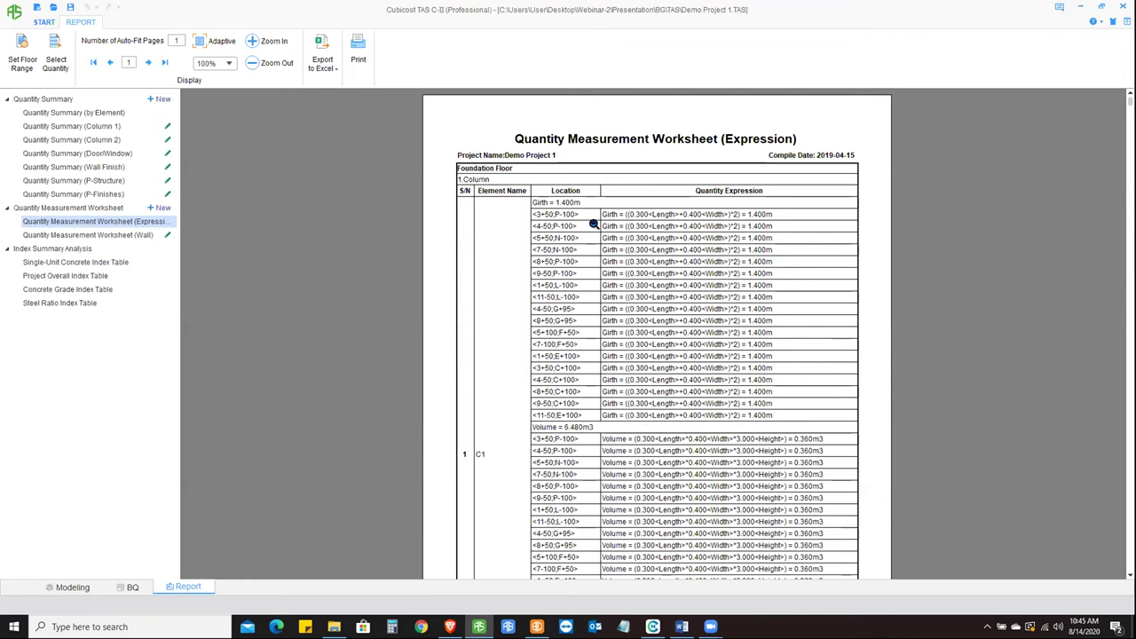
scroll(667, 373, down, 3)
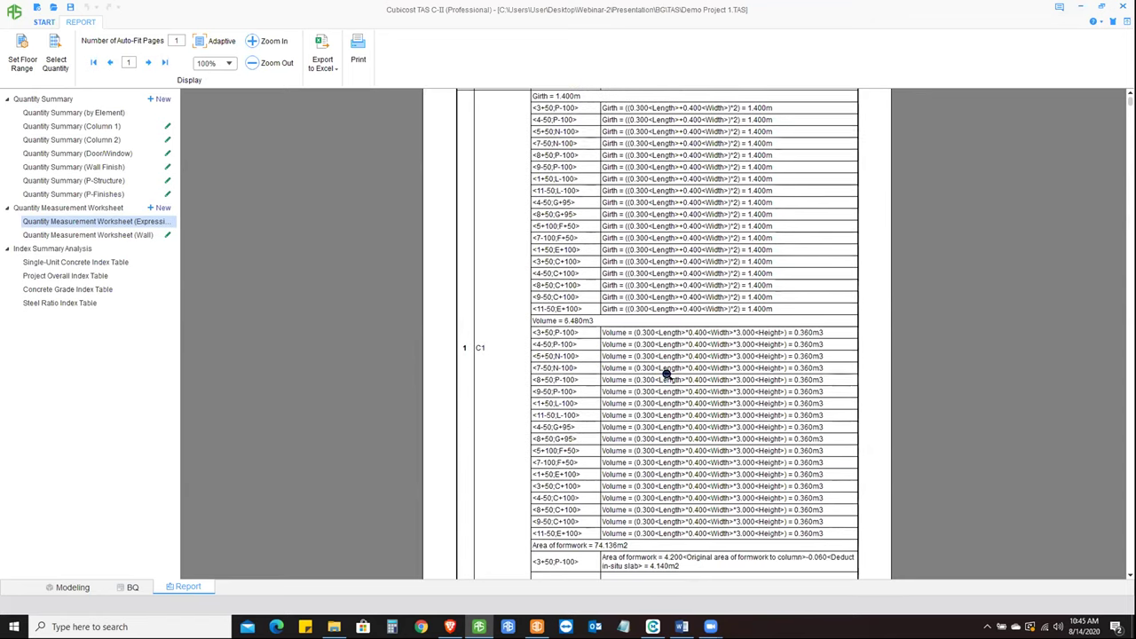
scroll(714, 302, up, 3)
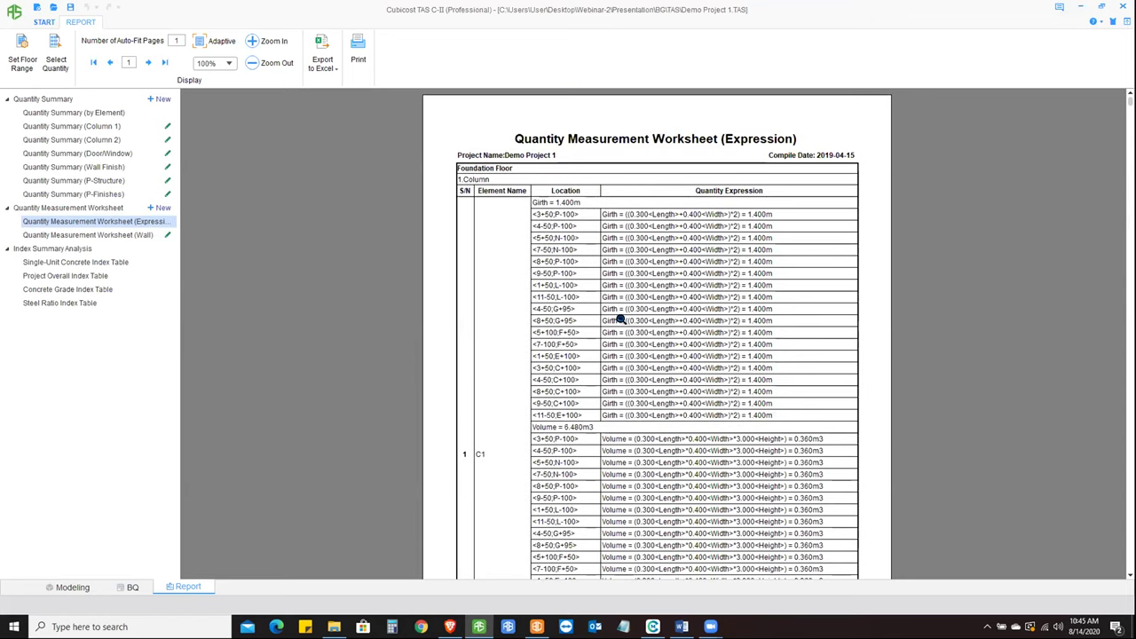
scroll(617, 390, down, 4)
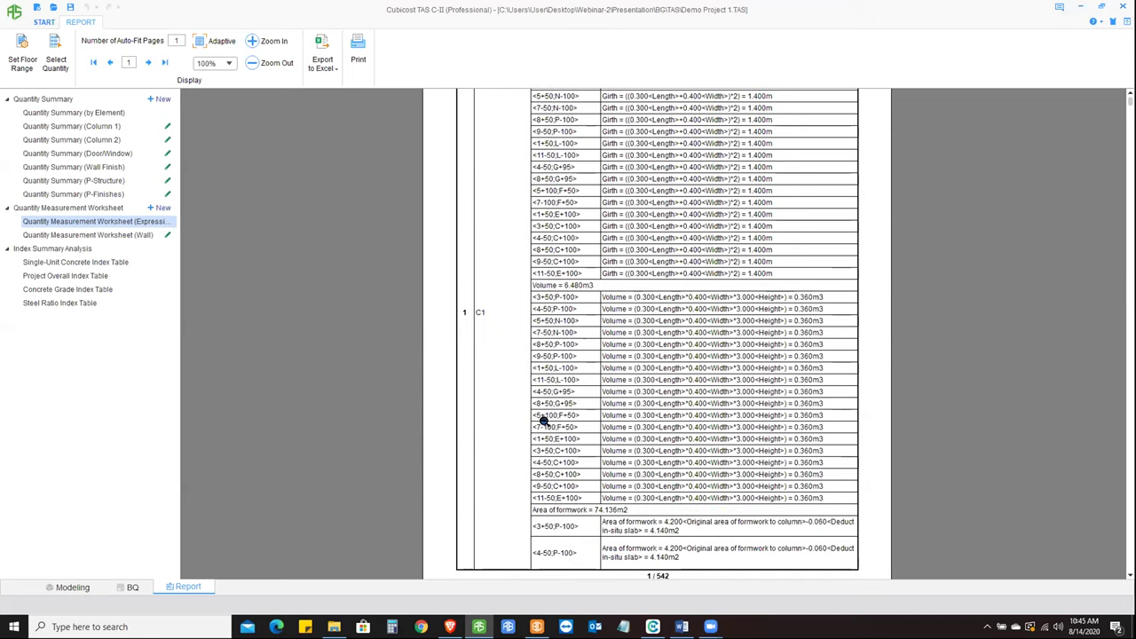
scroll(543, 419, down, 1)
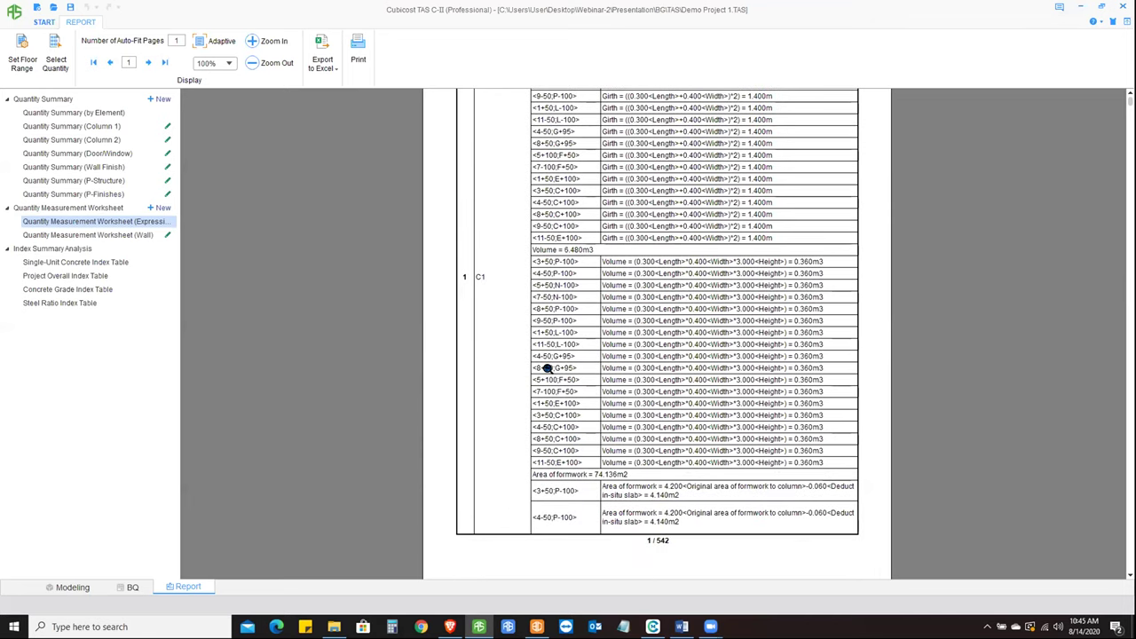
scroll(547, 367, down, 20)
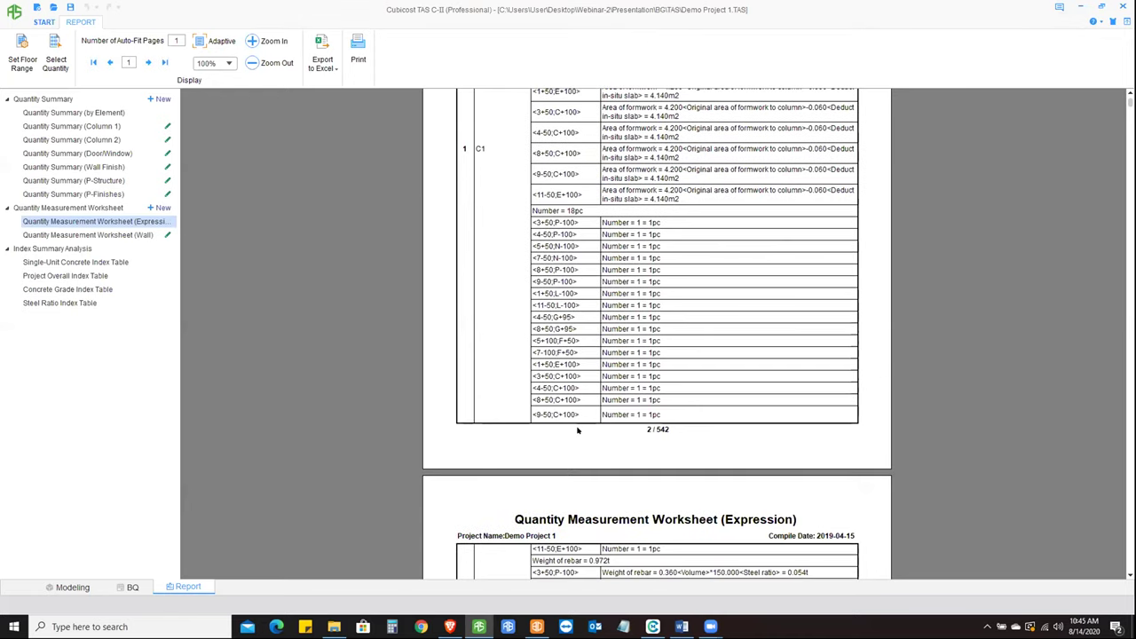
scroll(577, 430, down, 14)
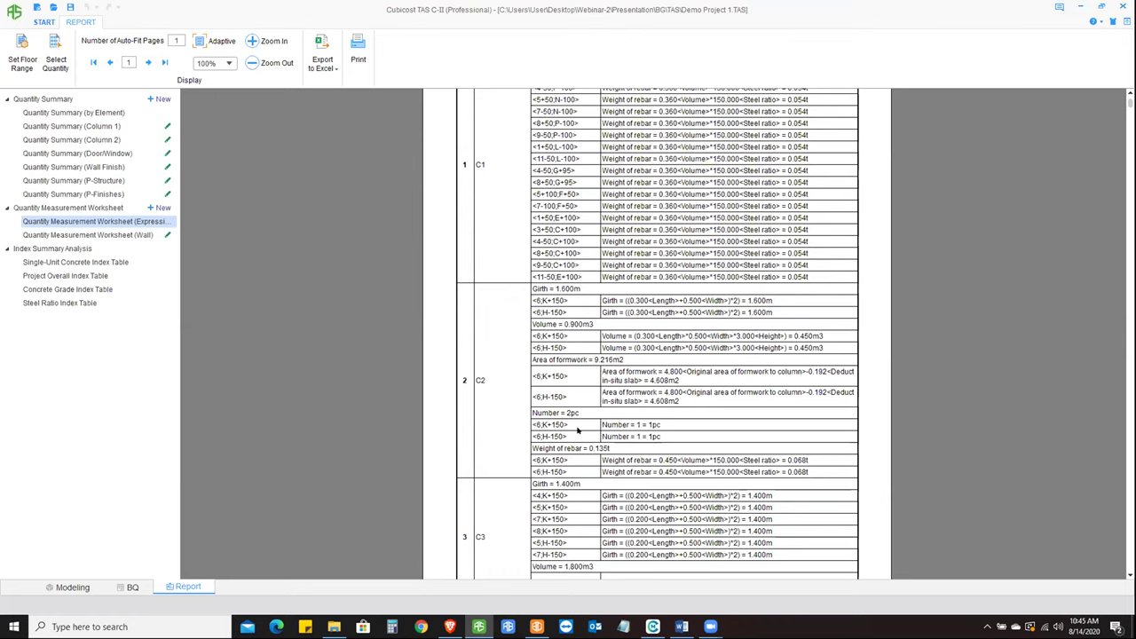
scroll(586, 430, down, 6)
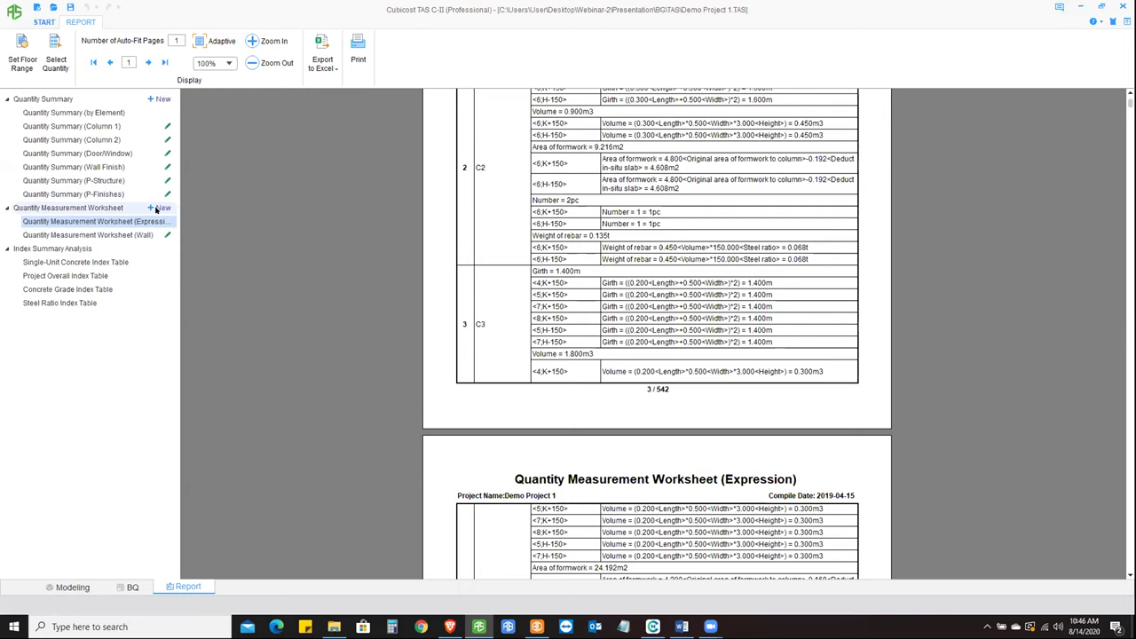
- View the Single-Unit Concrete Index Table in the index summary analysis reports
click(60, 260)
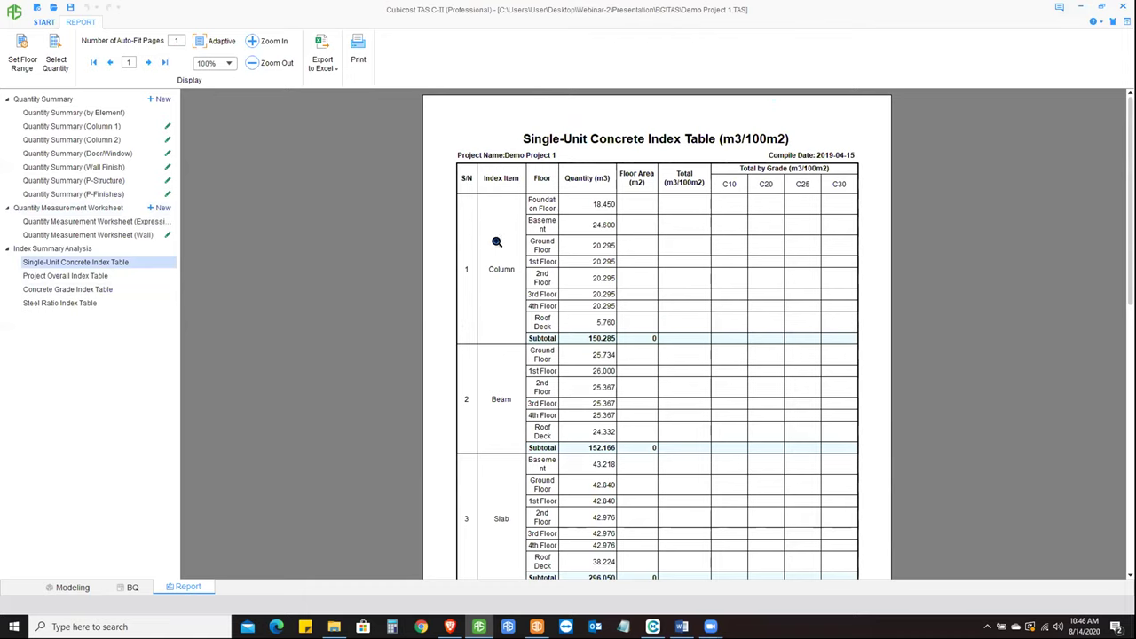
ctrl+scroll(623, 241, down, 1)
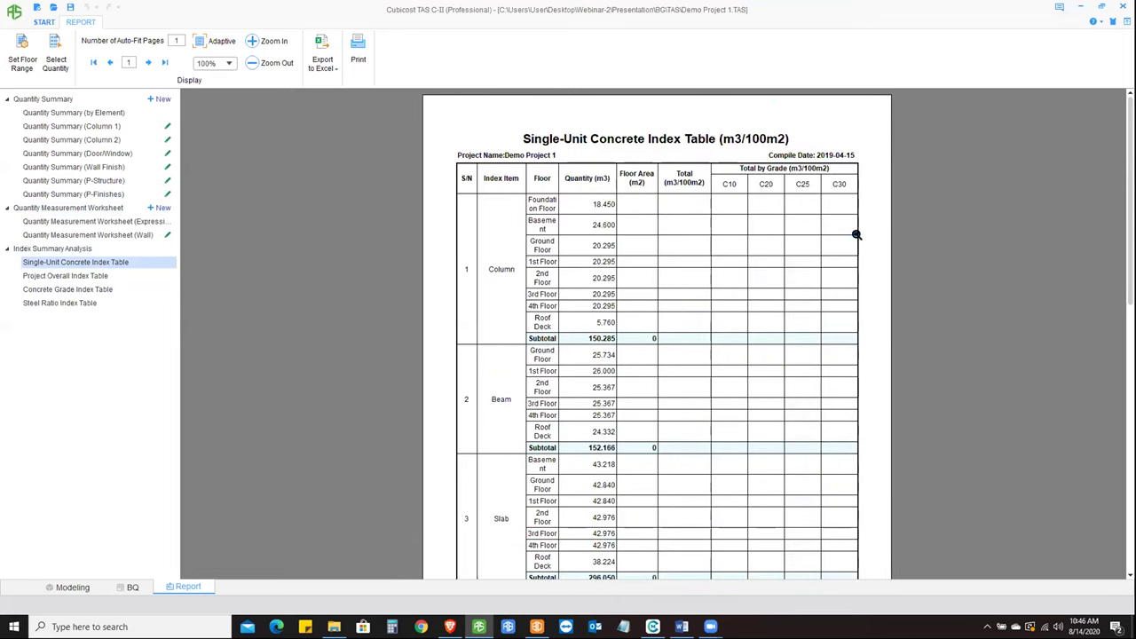